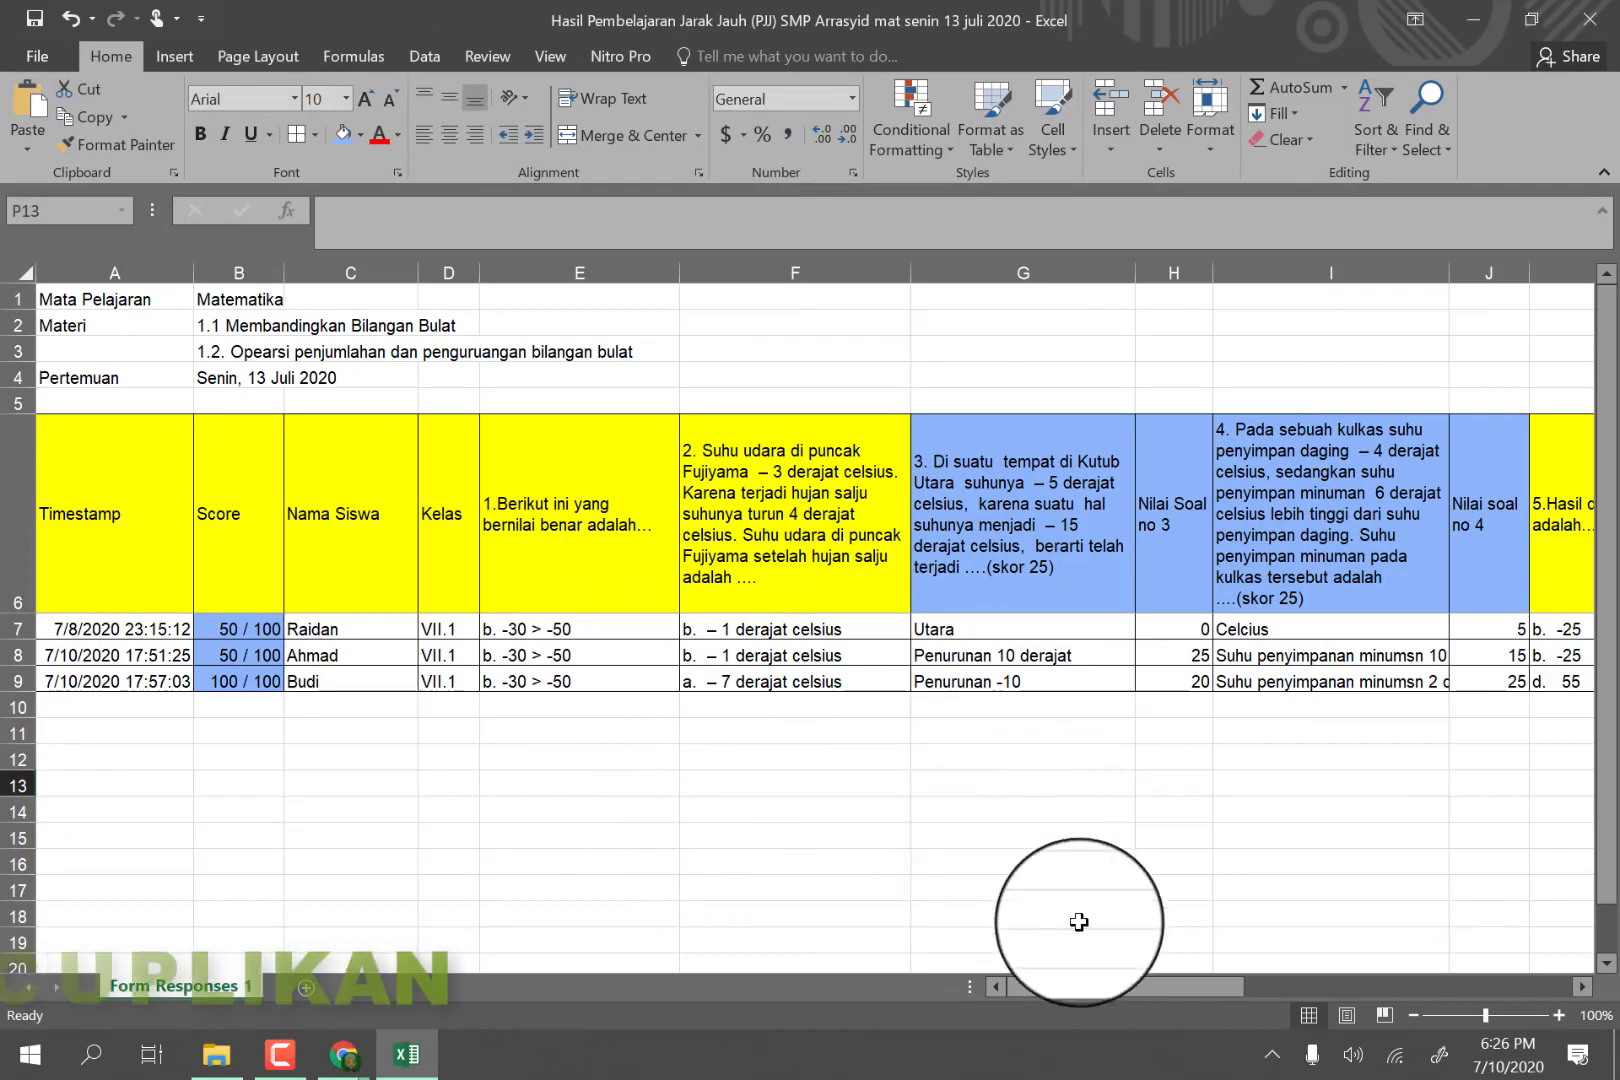
pyautogui.moveTo(1099, 985); pyautogui.dragTo(773, 961)
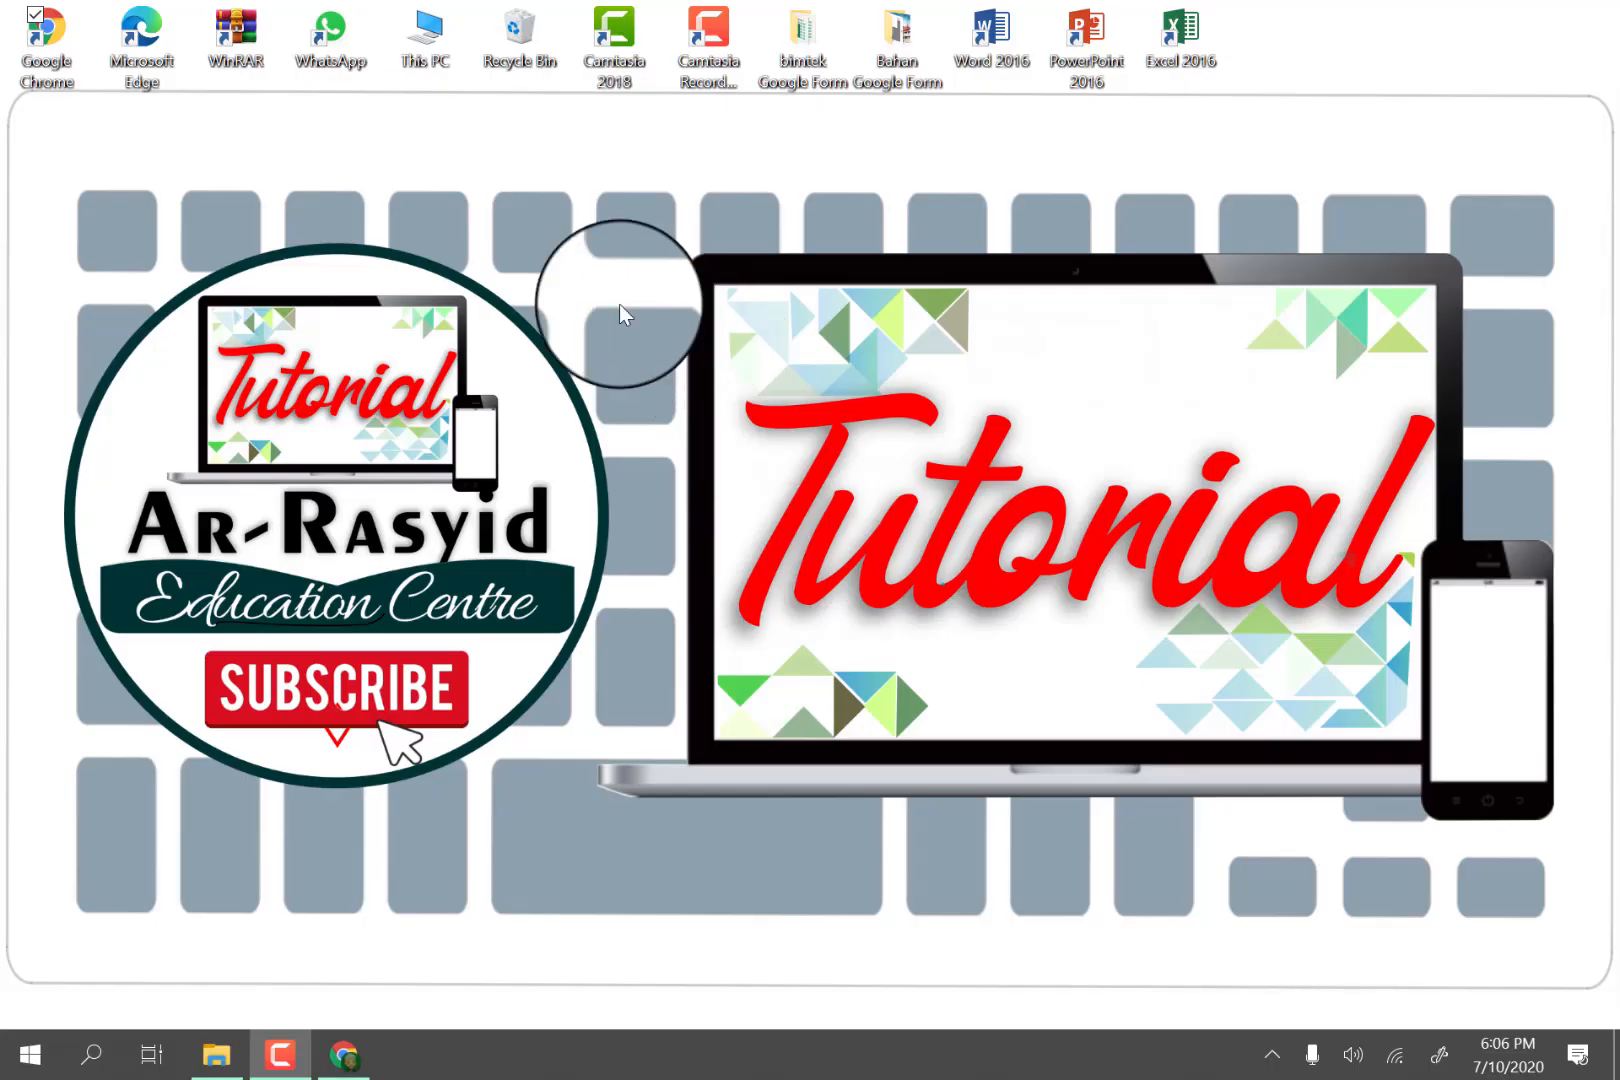
# Open Google Chrome in a maximized window and switch to the other signed-in Google account.
pyautogui.doubleClick(57, 35)
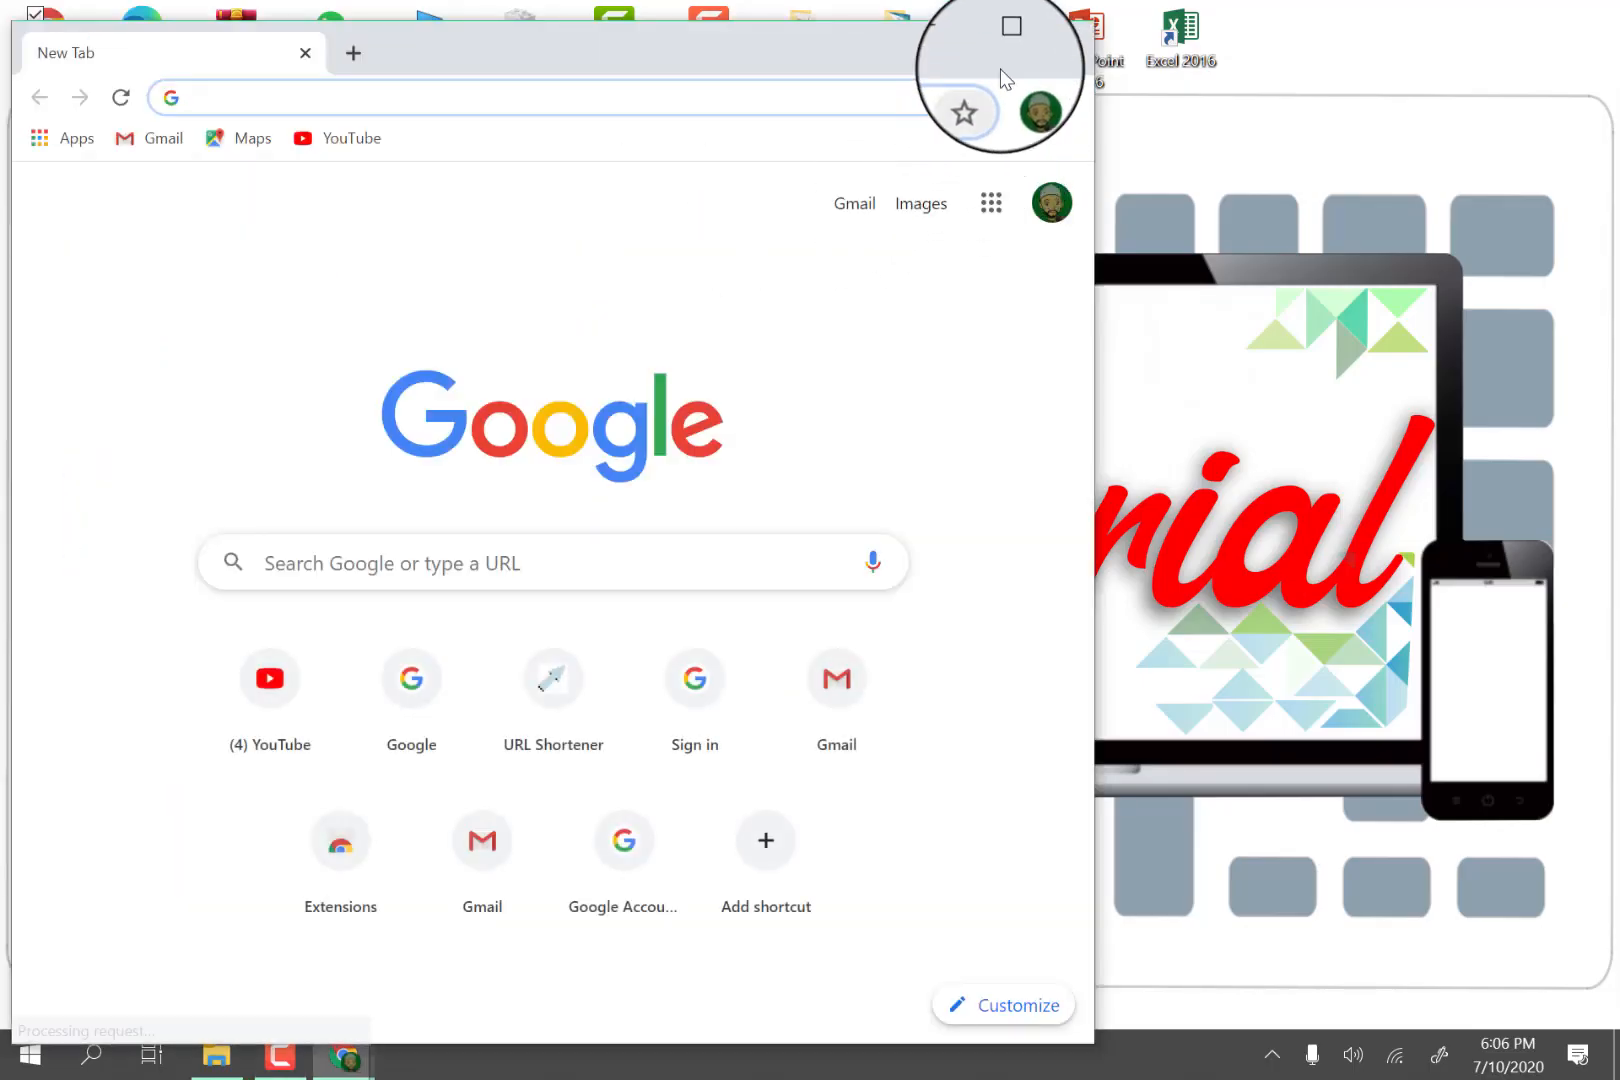
pyautogui.click(1008, 40)
pyautogui.click(1577, 185)
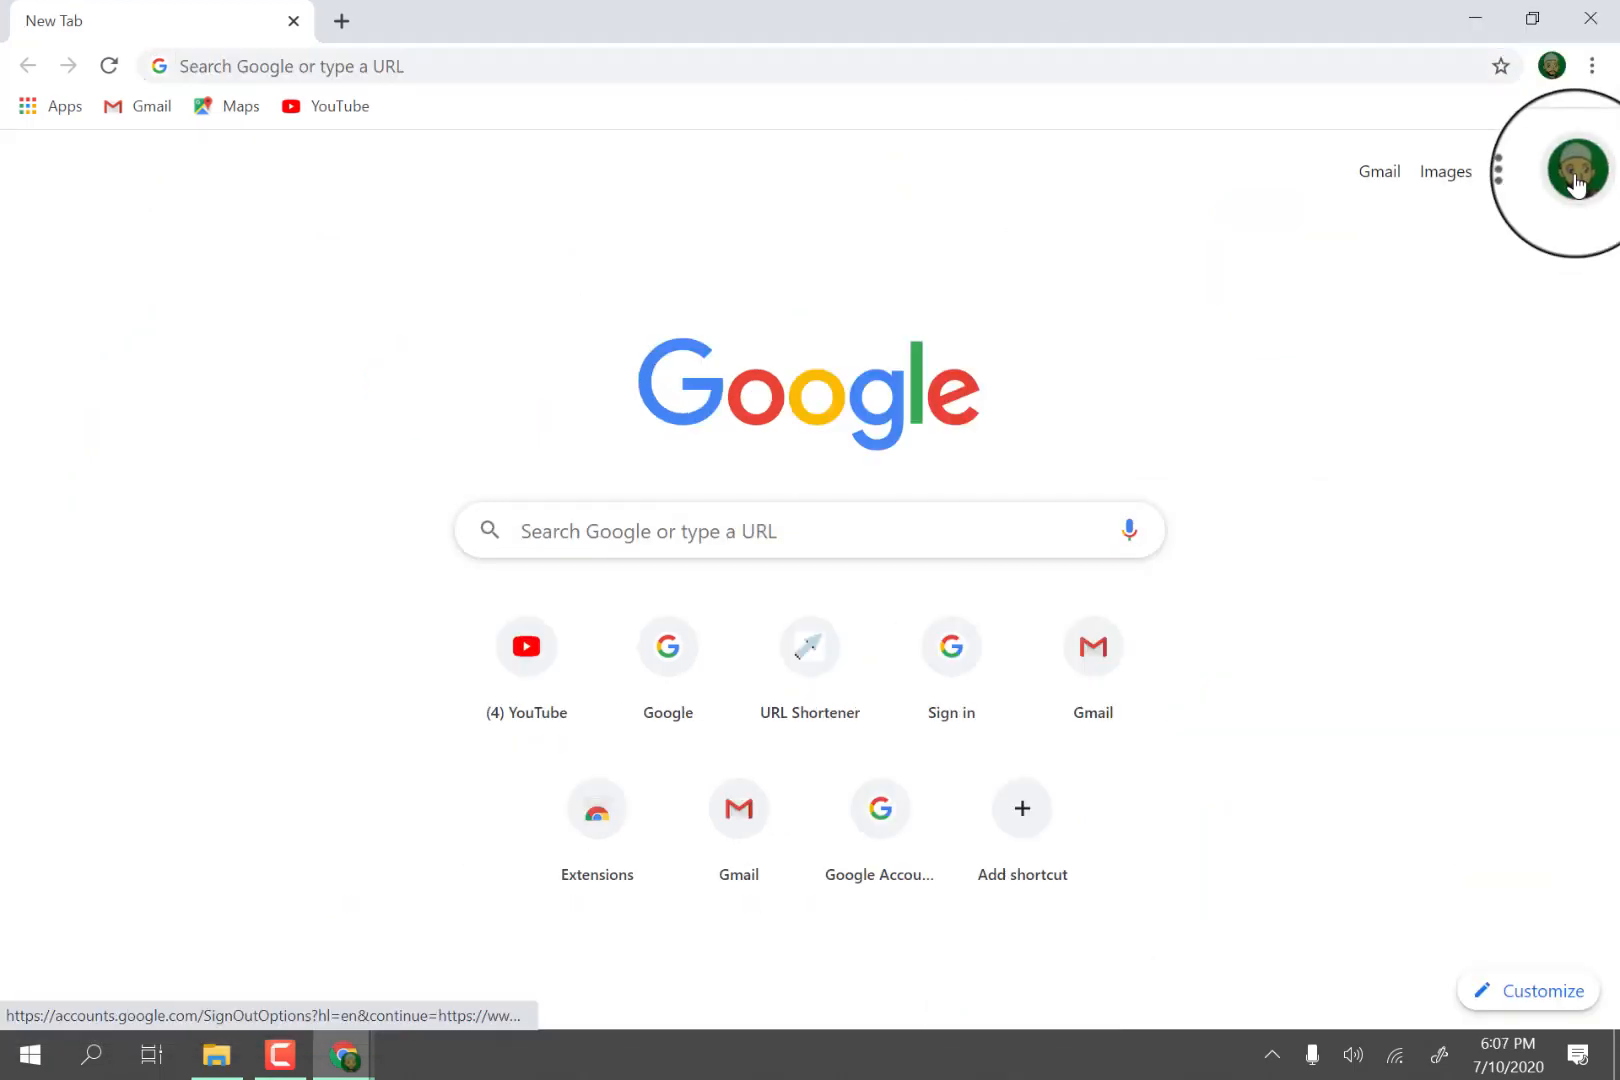
pyautogui.click(1325, 548)
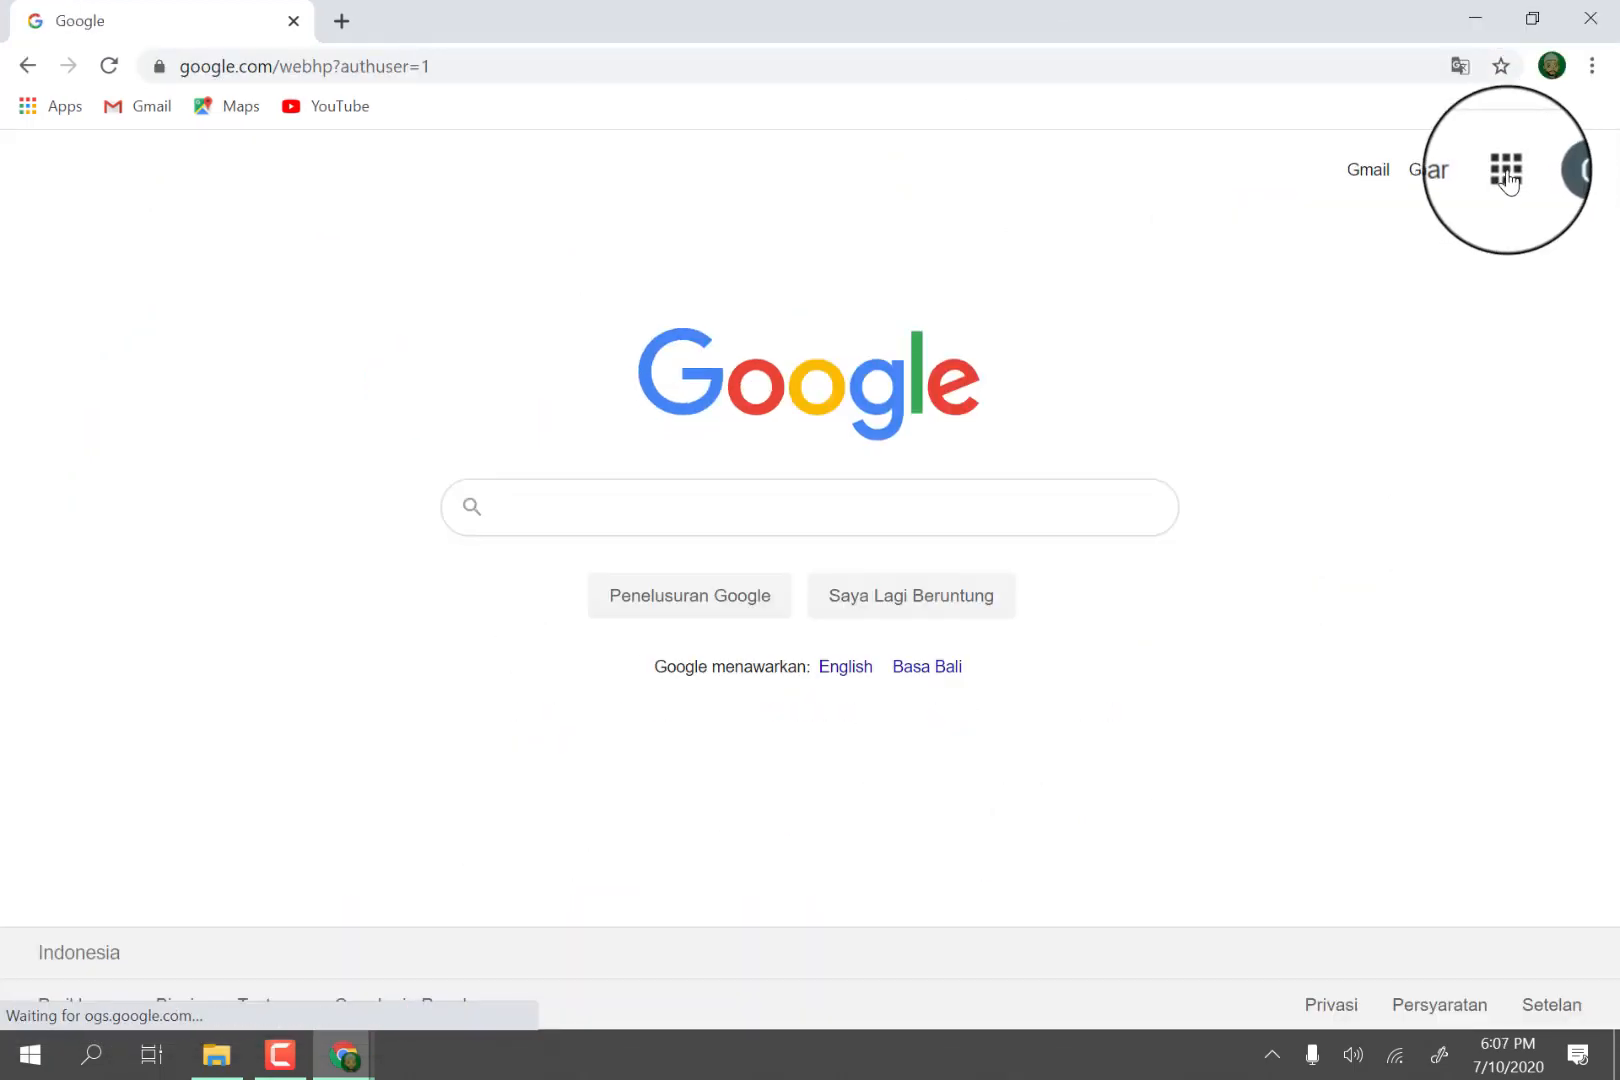
# Open the form "Pembelajaran Jarak Jauh (PJJ) SMP Arrasyid" from Google Drive and show its responses.
pyautogui.click(1506, 170)
pyautogui.click(1500, 518)
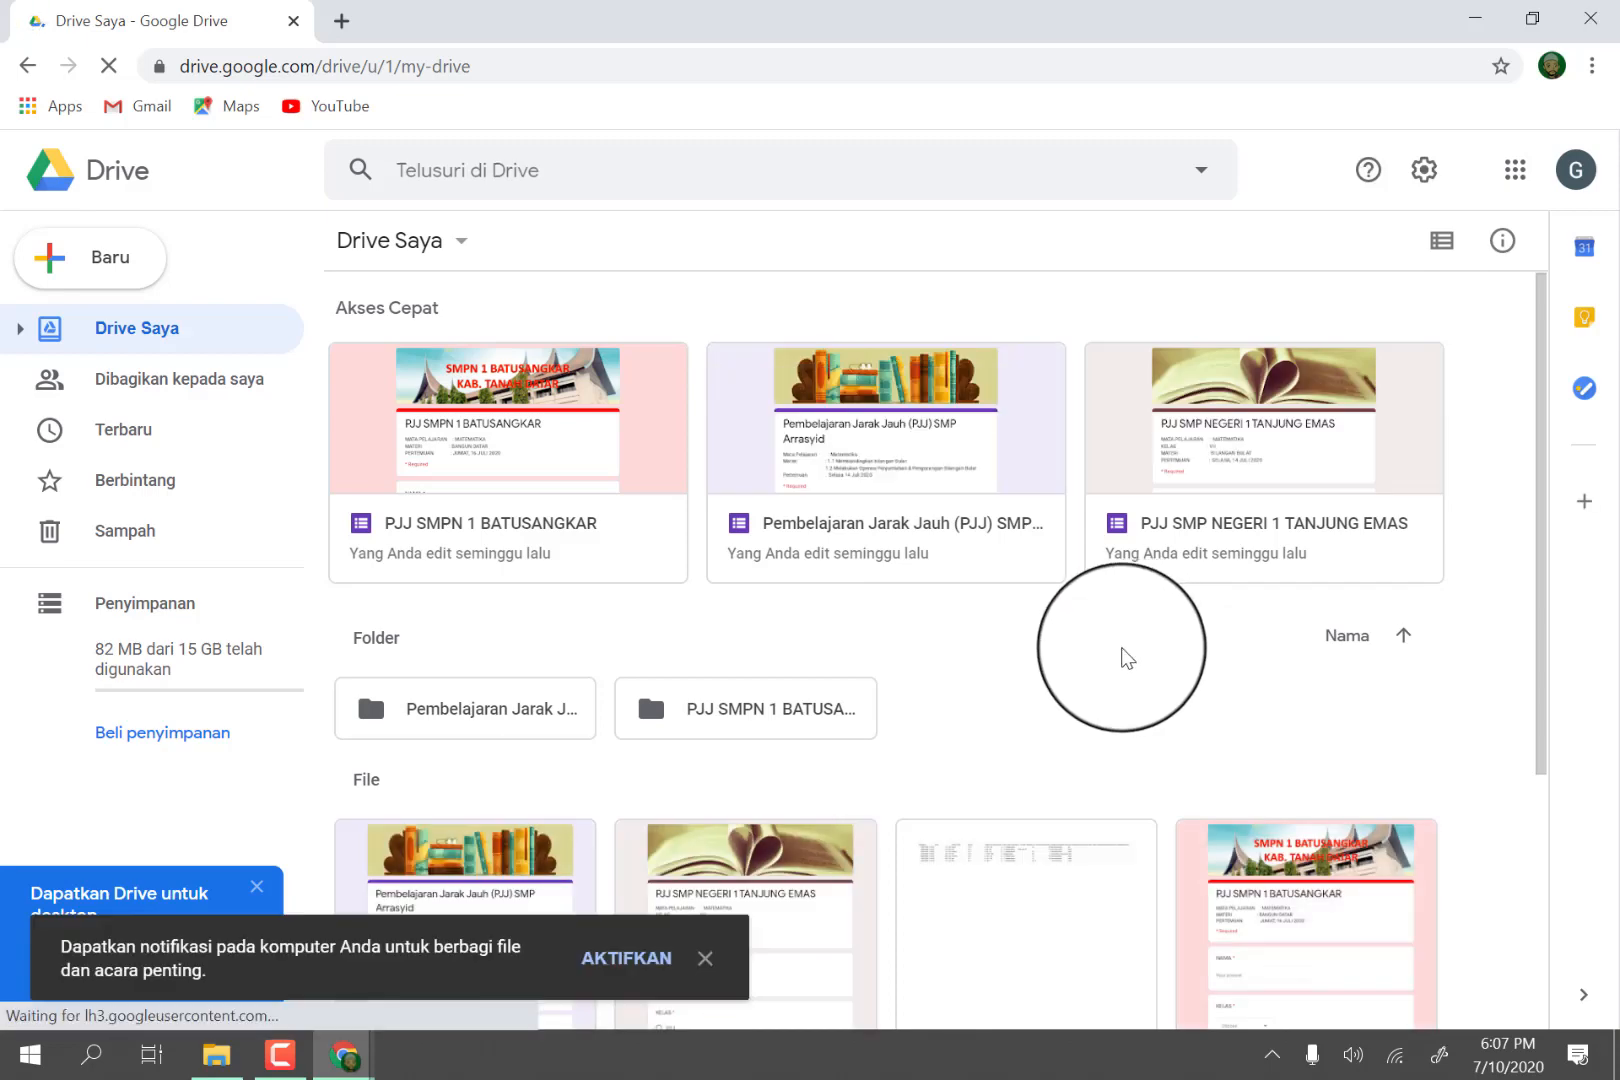
pyautogui.click(895, 442)
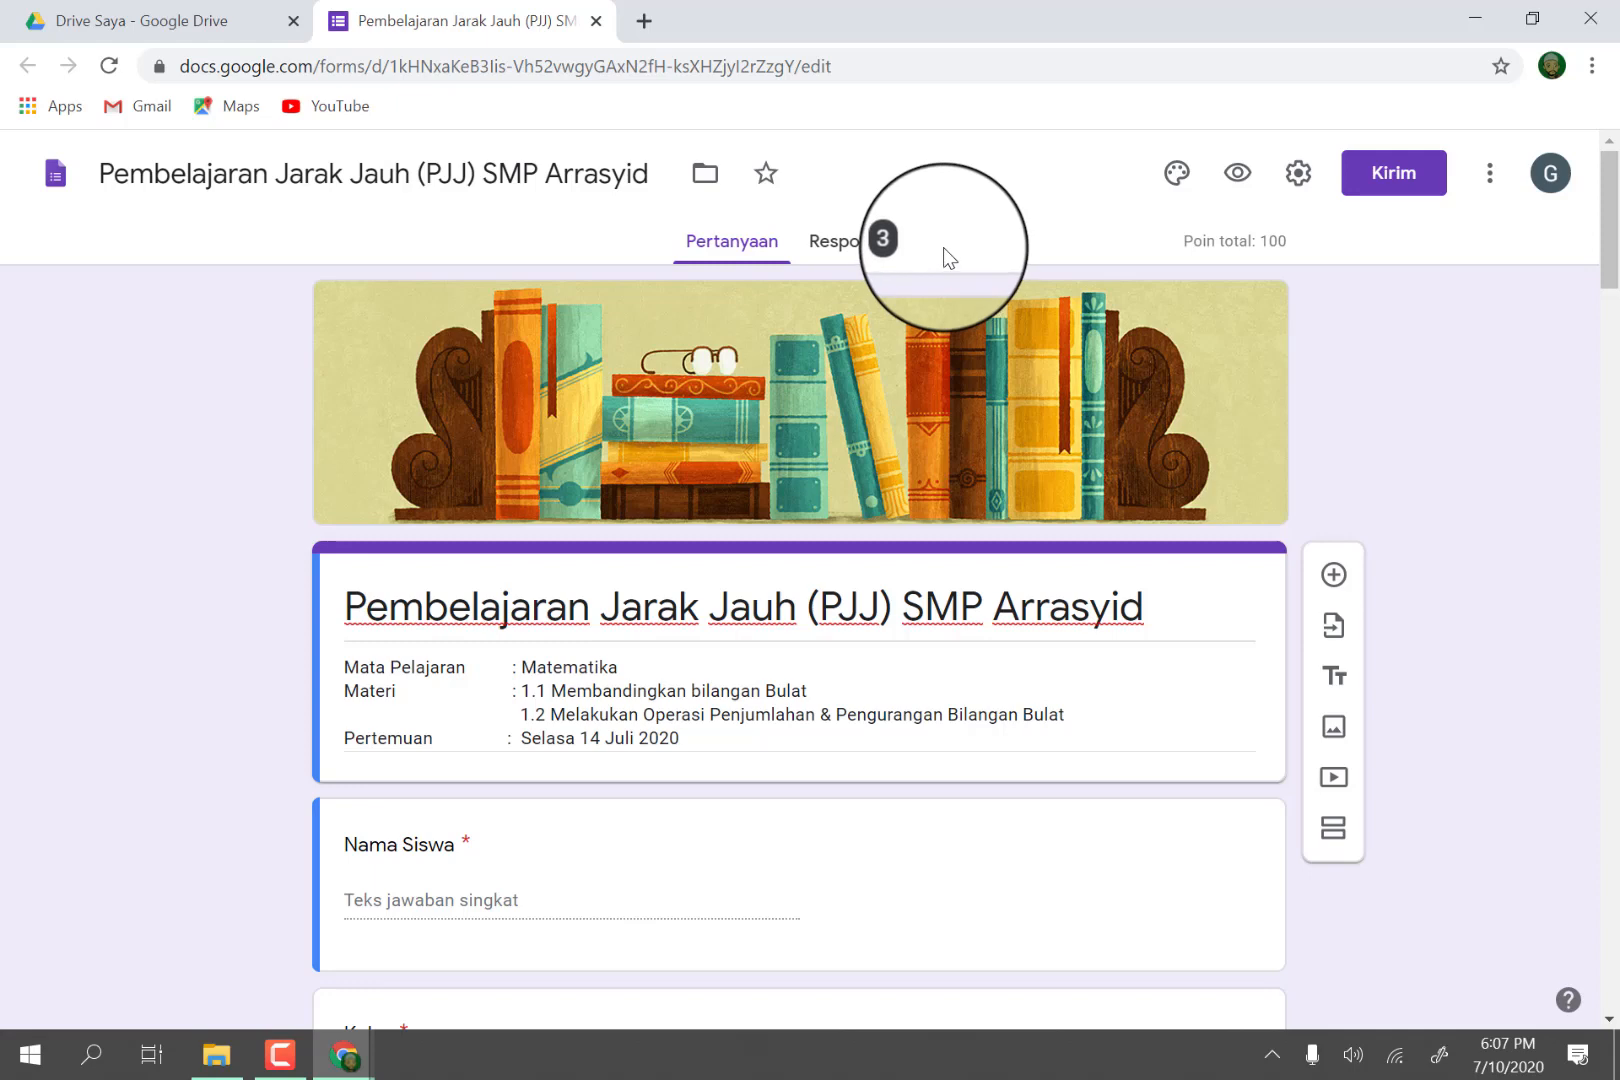
pyautogui.click(845, 243)
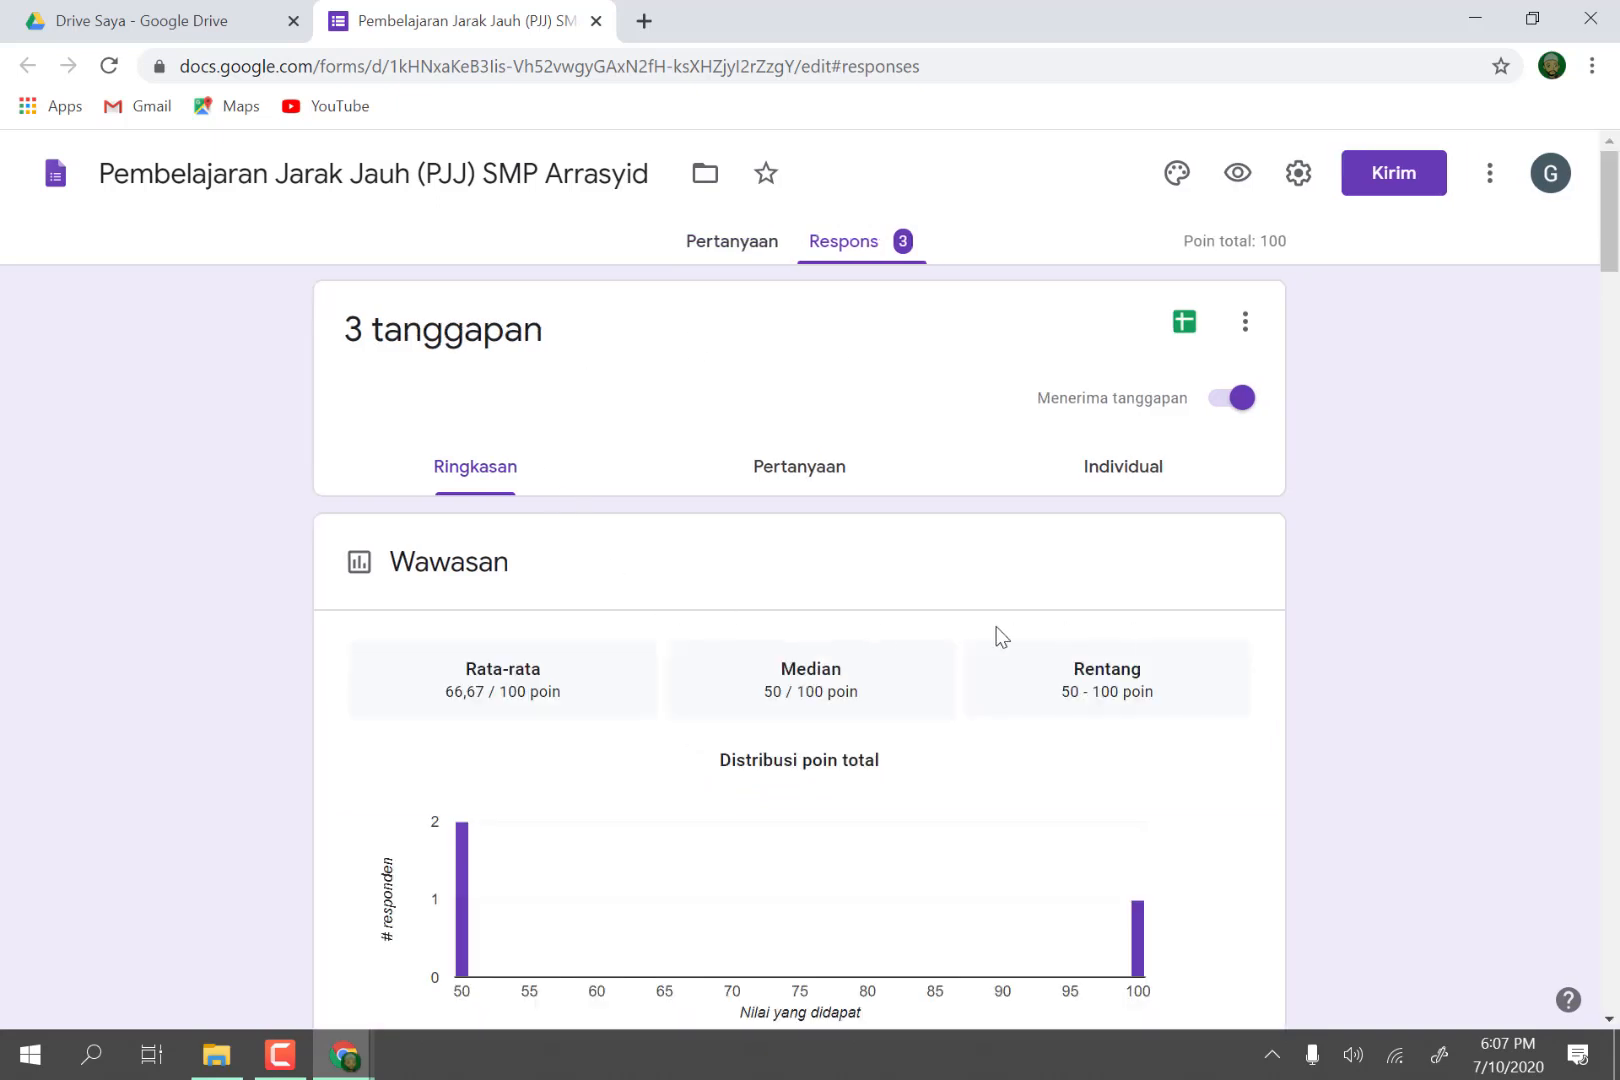
# Examine the response summary's score statistics, frequently missed questions, student names and class distribution.
pyautogui.scroll(-3, 1000, 635)
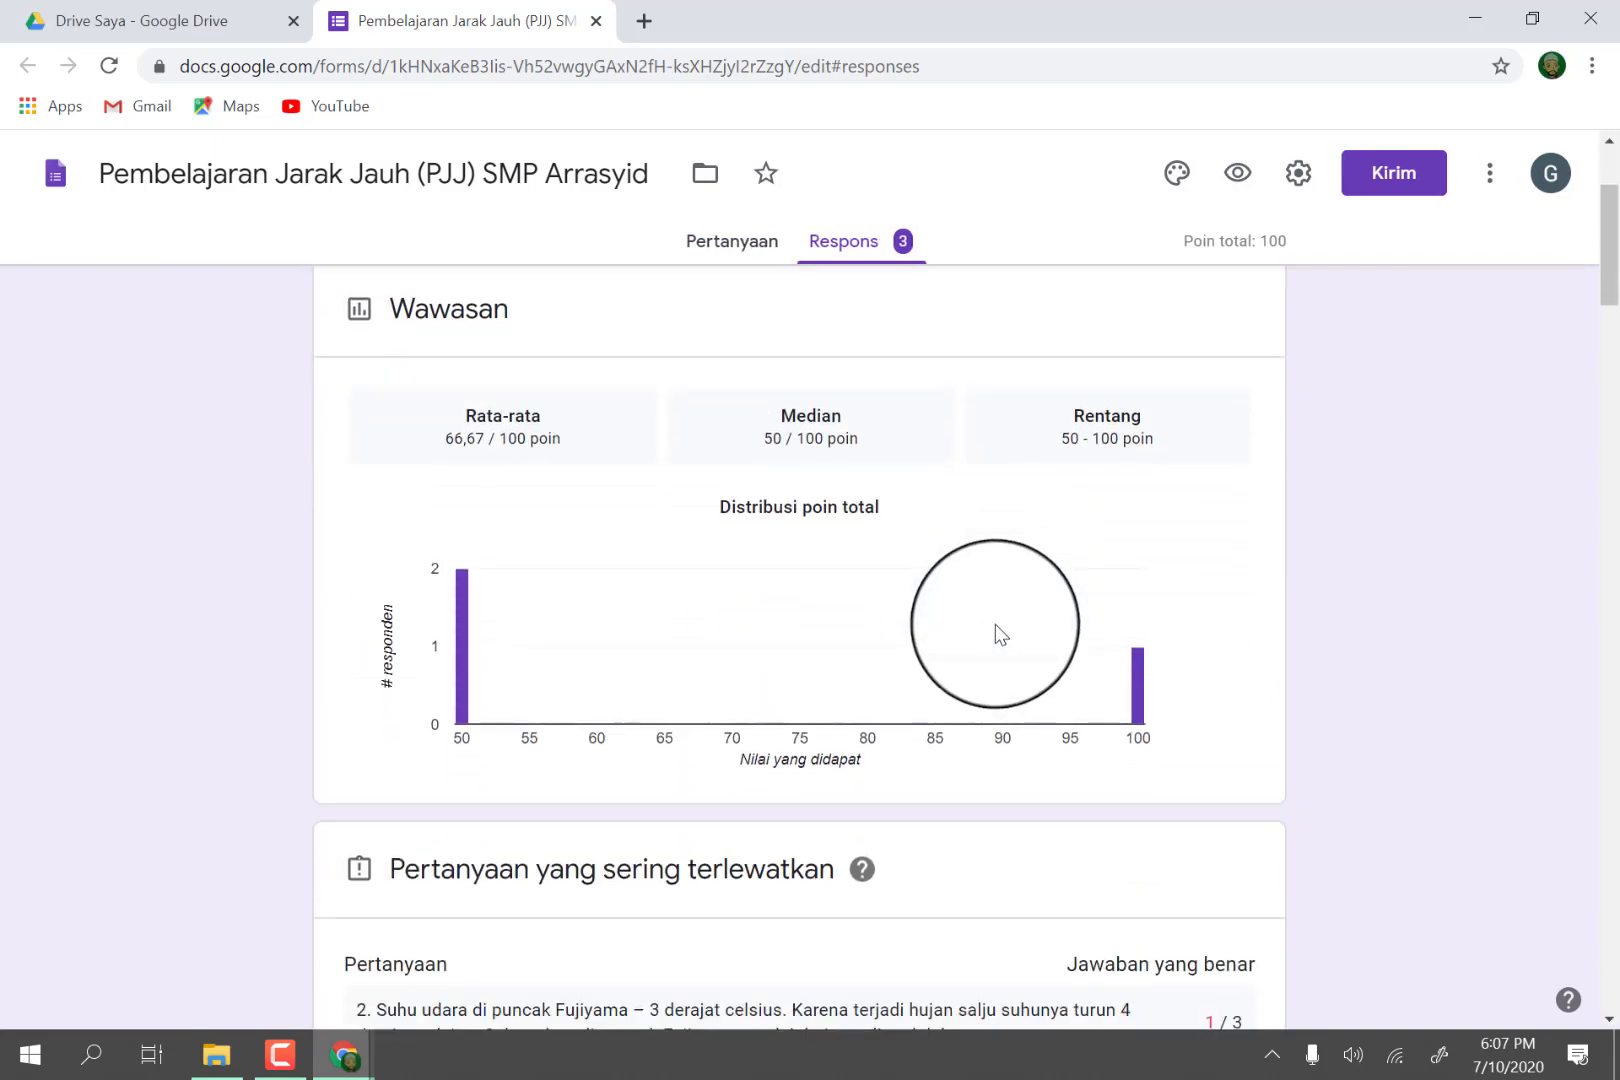
pyautogui.scroll(-1, 995, 624)
pyautogui.scroll(2, 995, 621)
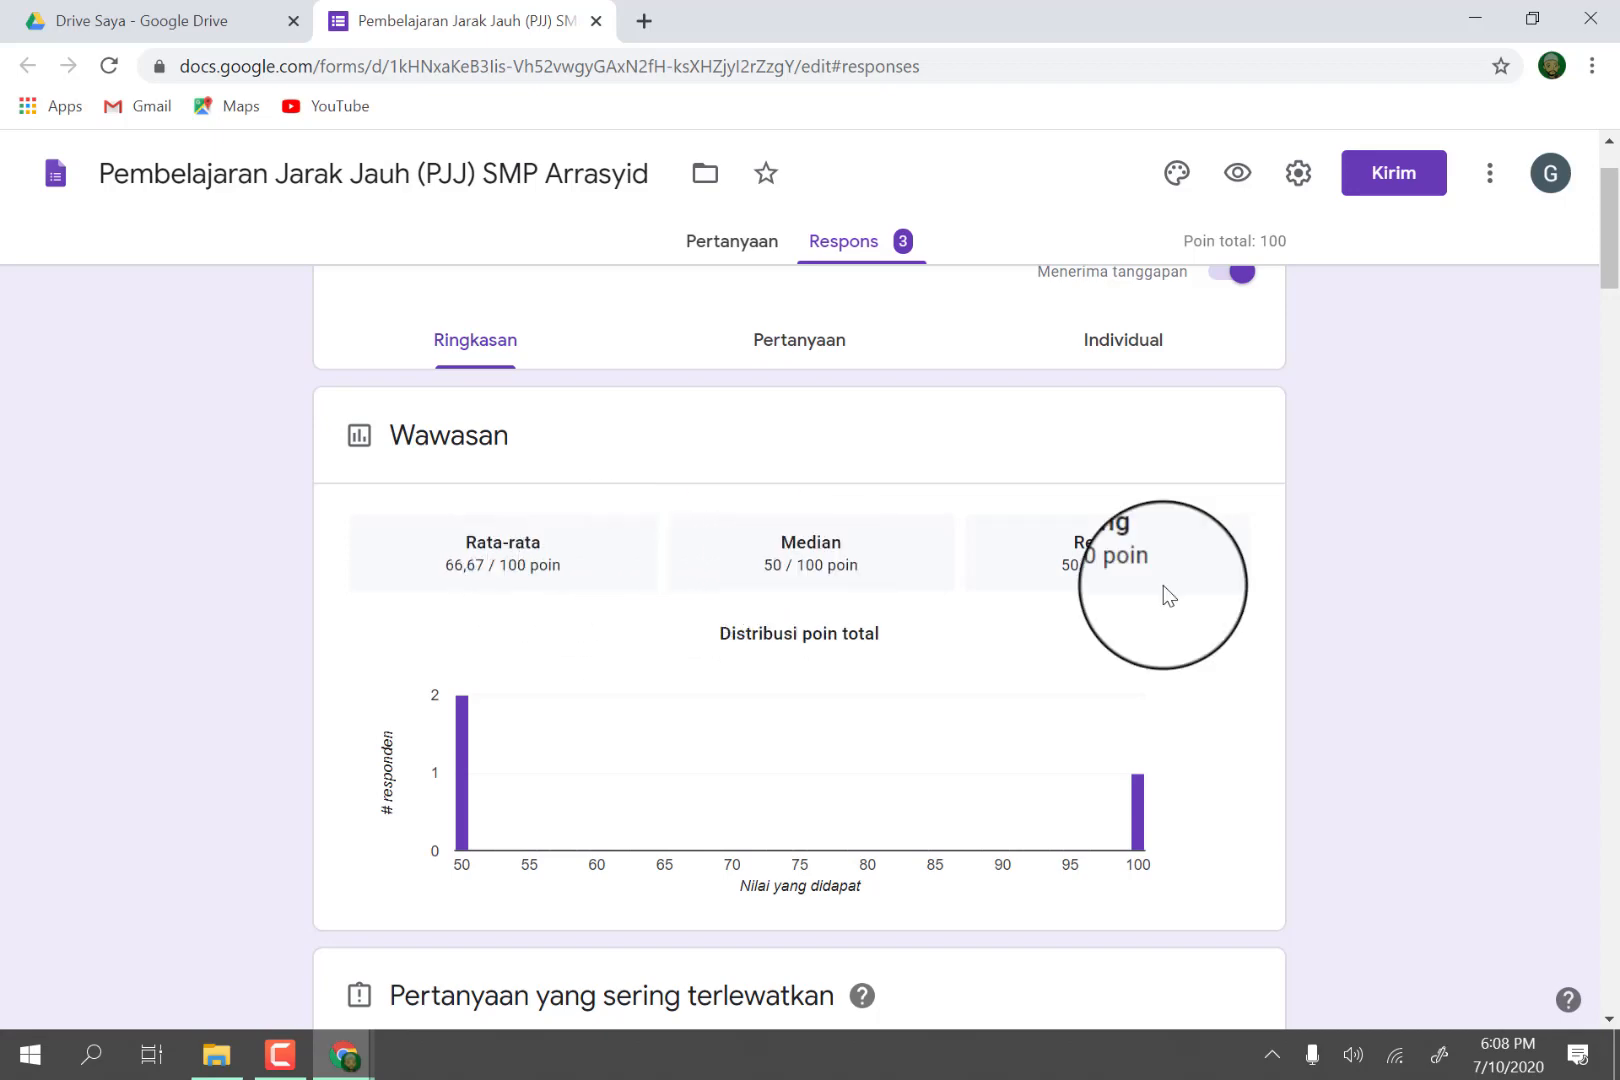
pyautogui.scroll(-4, 1163, 587)
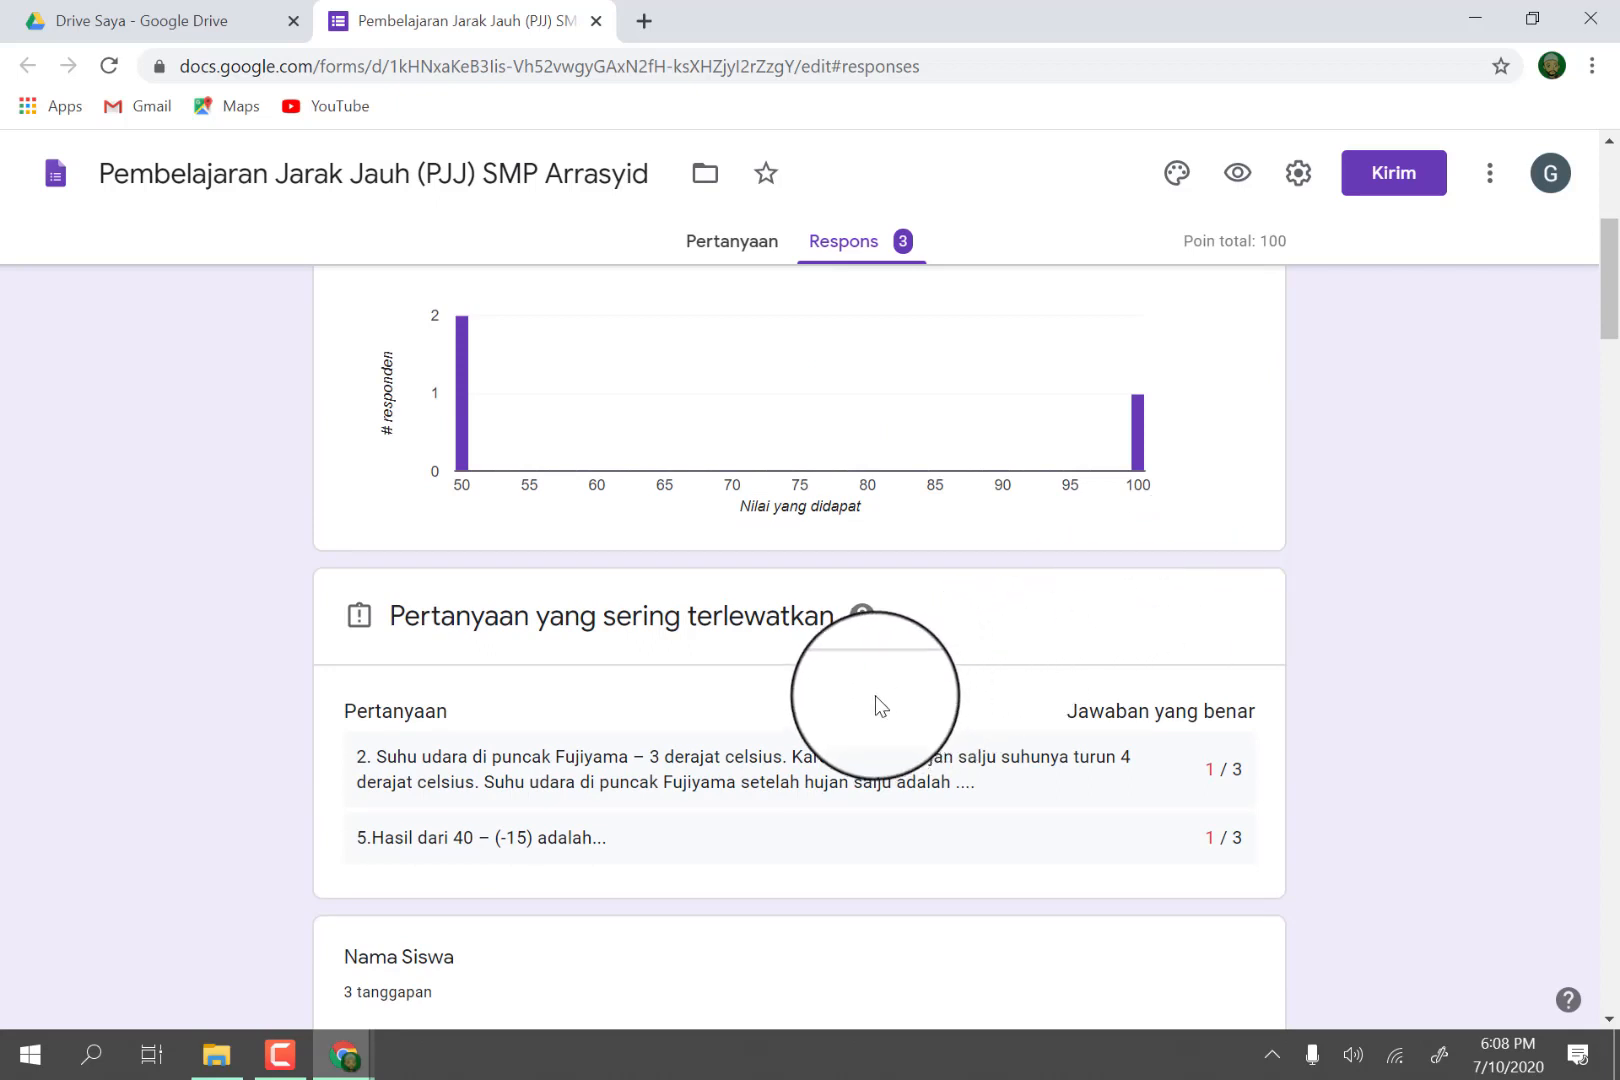
pyautogui.scroll(-5, 875, 697)
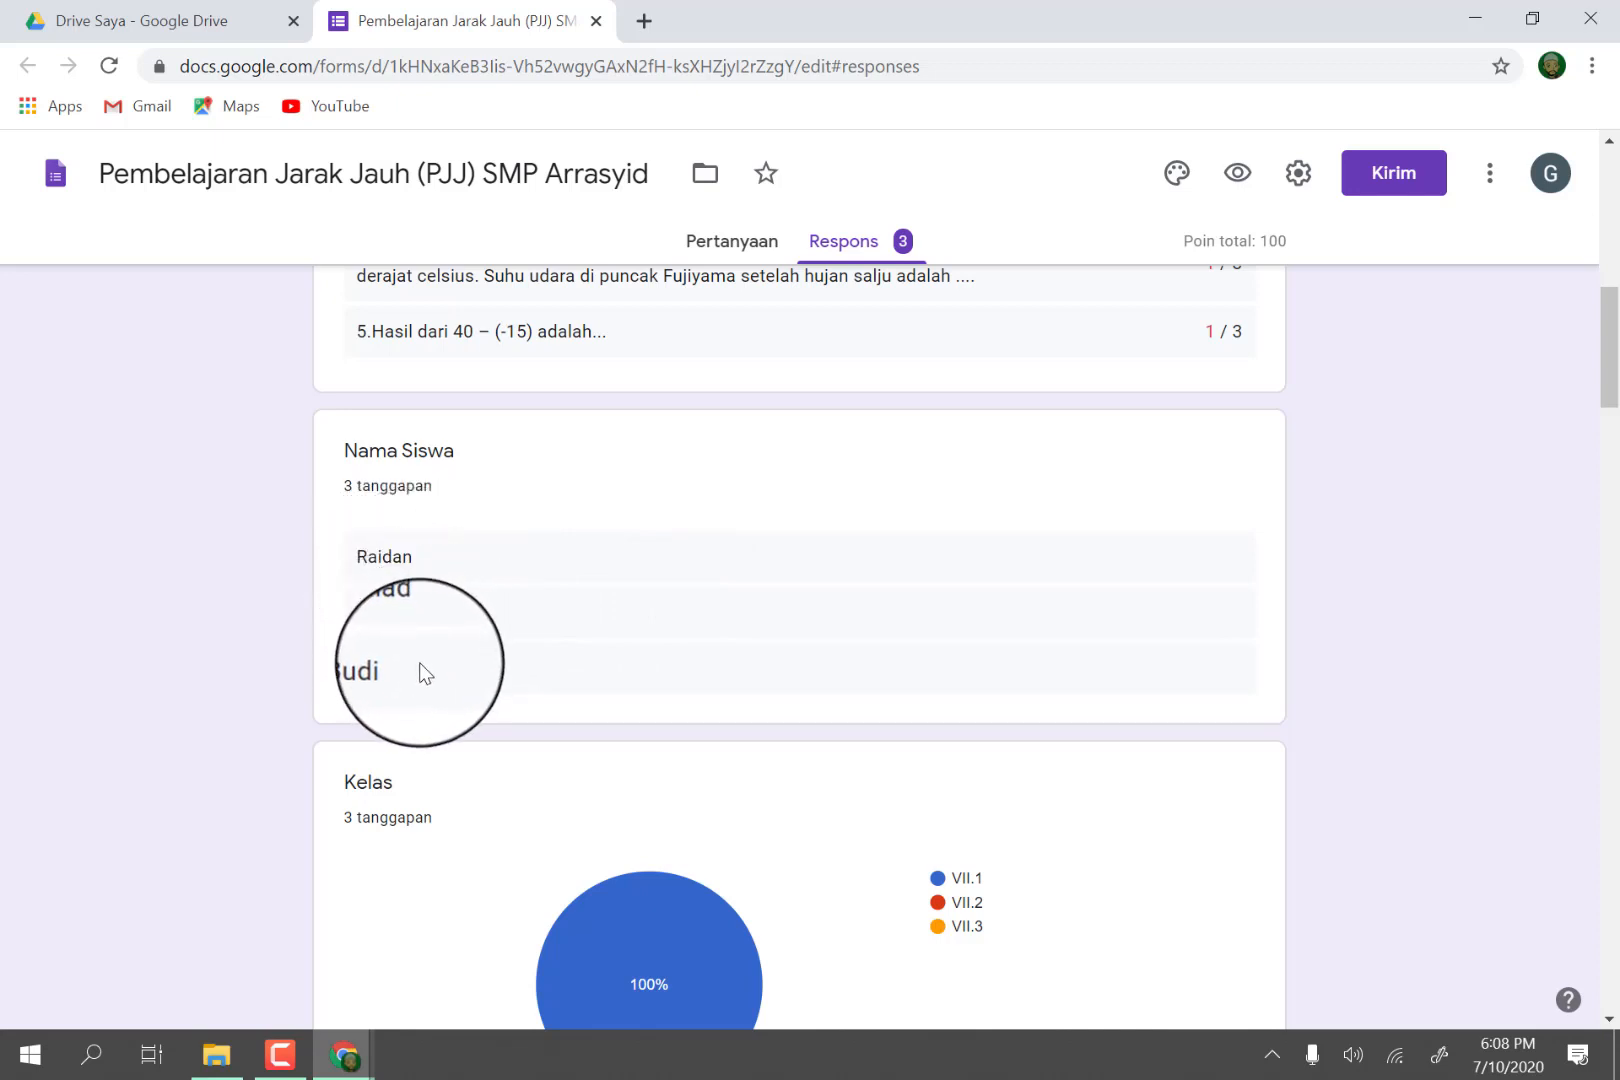
pyautogui.scroll(-1, 472, 640)
pyautogui.scroll(-2, 472, 640)
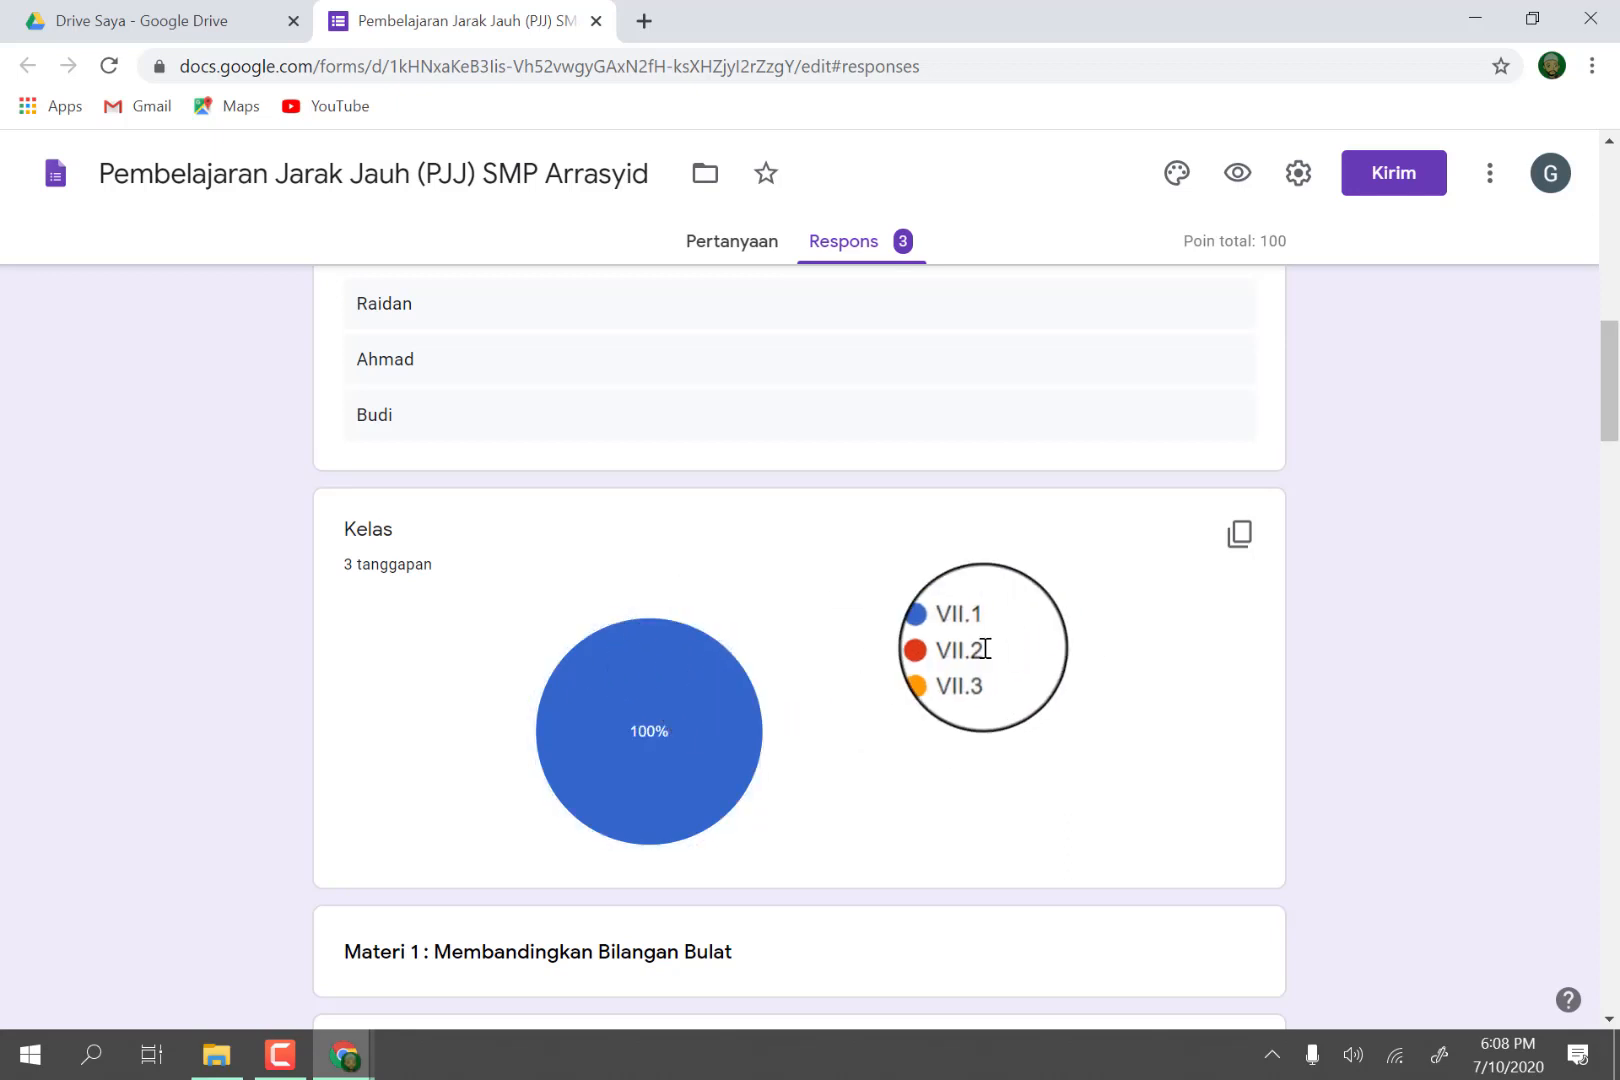
pyautogui.moveTo(651, 656)
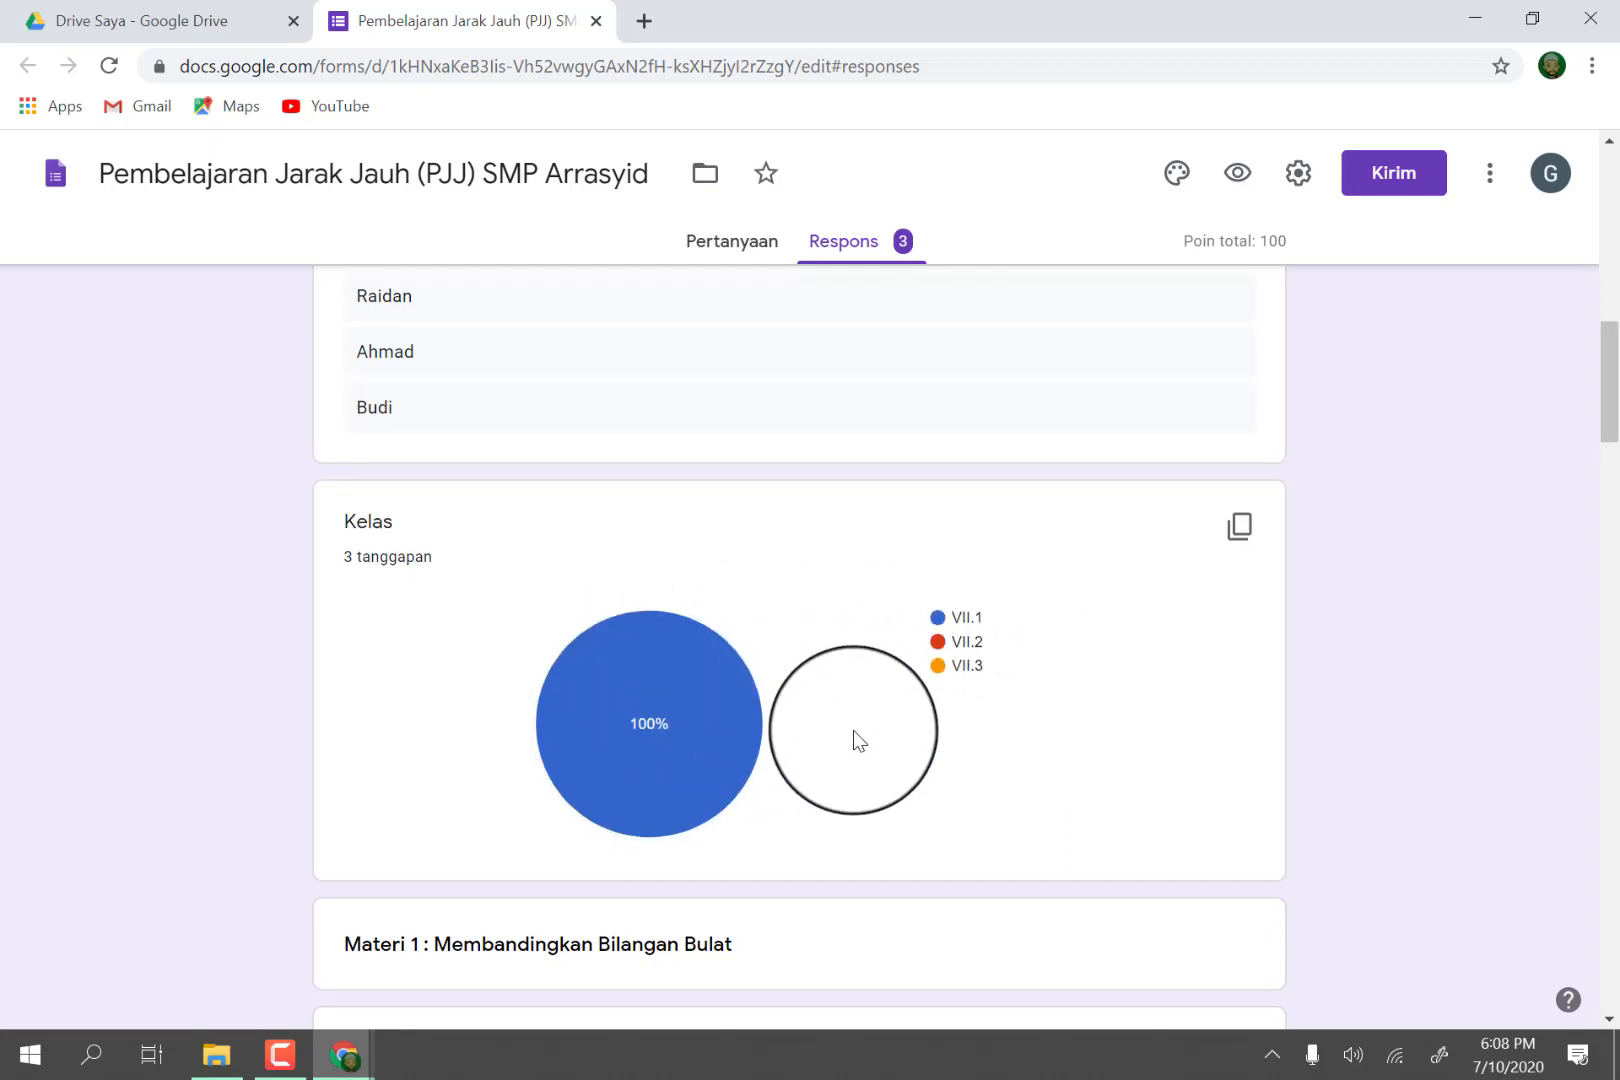
# Review the summarized answers to questions 1 through 7 and the list of attached solution photos.
pyautogui.scroll(-5, 853, 735)
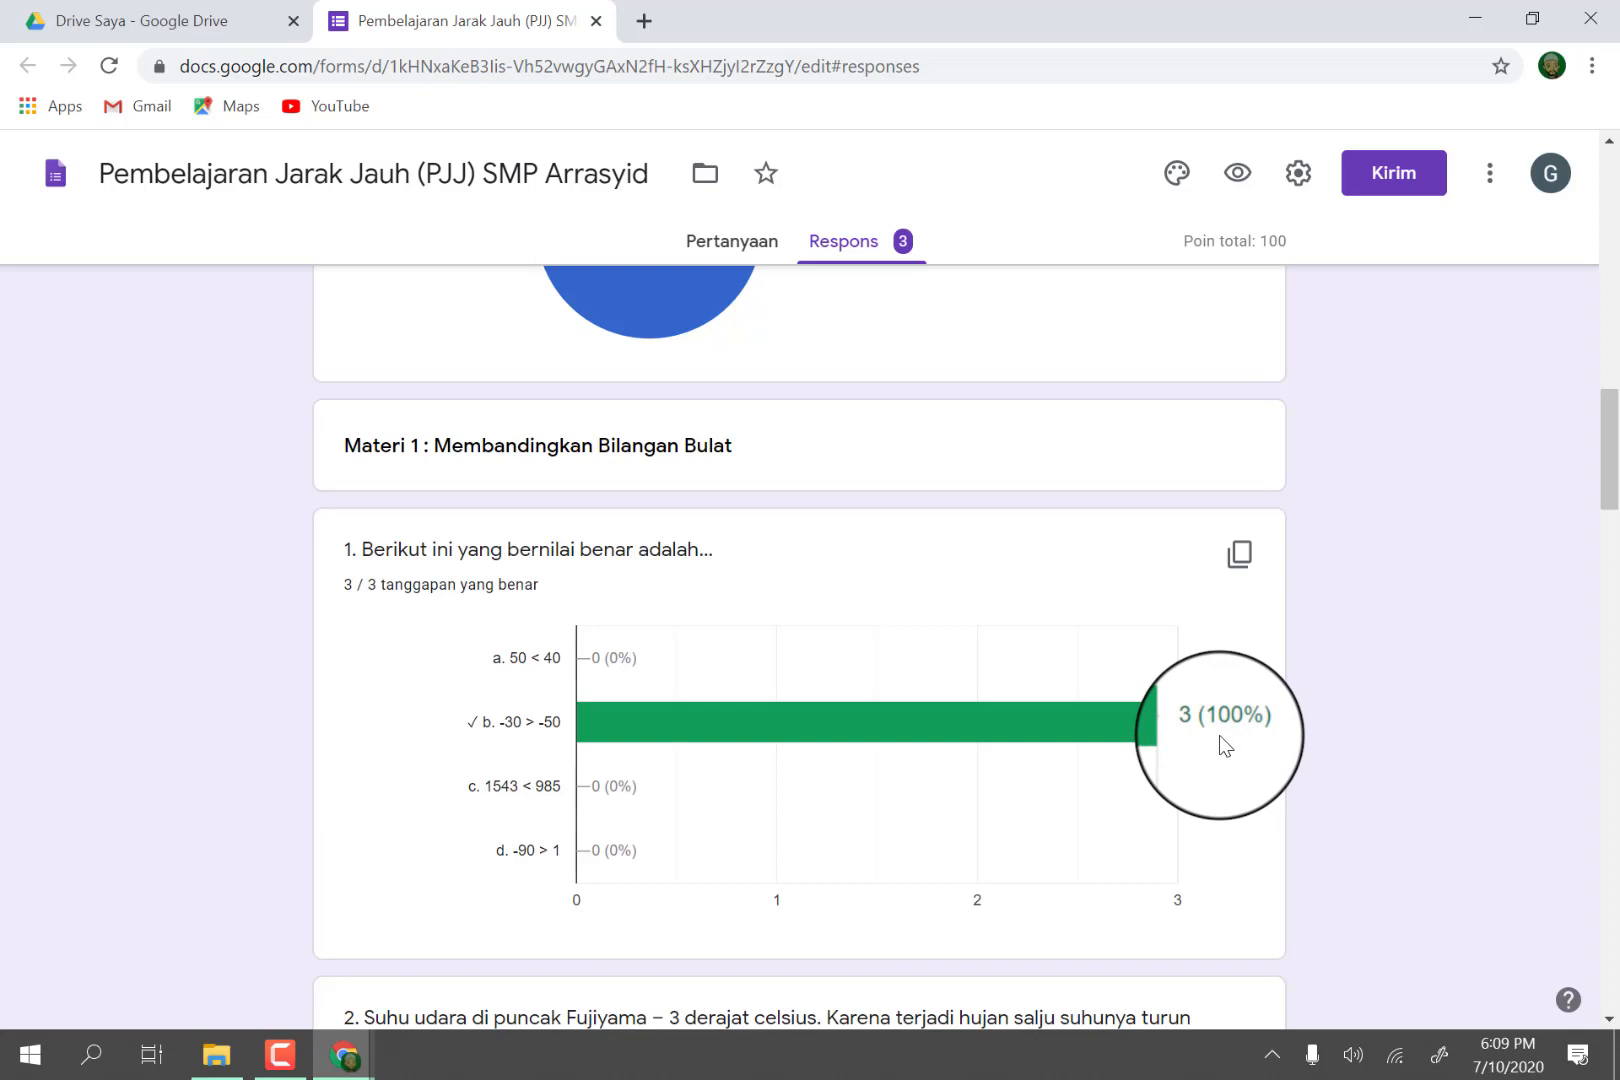
pyautogui.scroll(-5, 1225, 745)
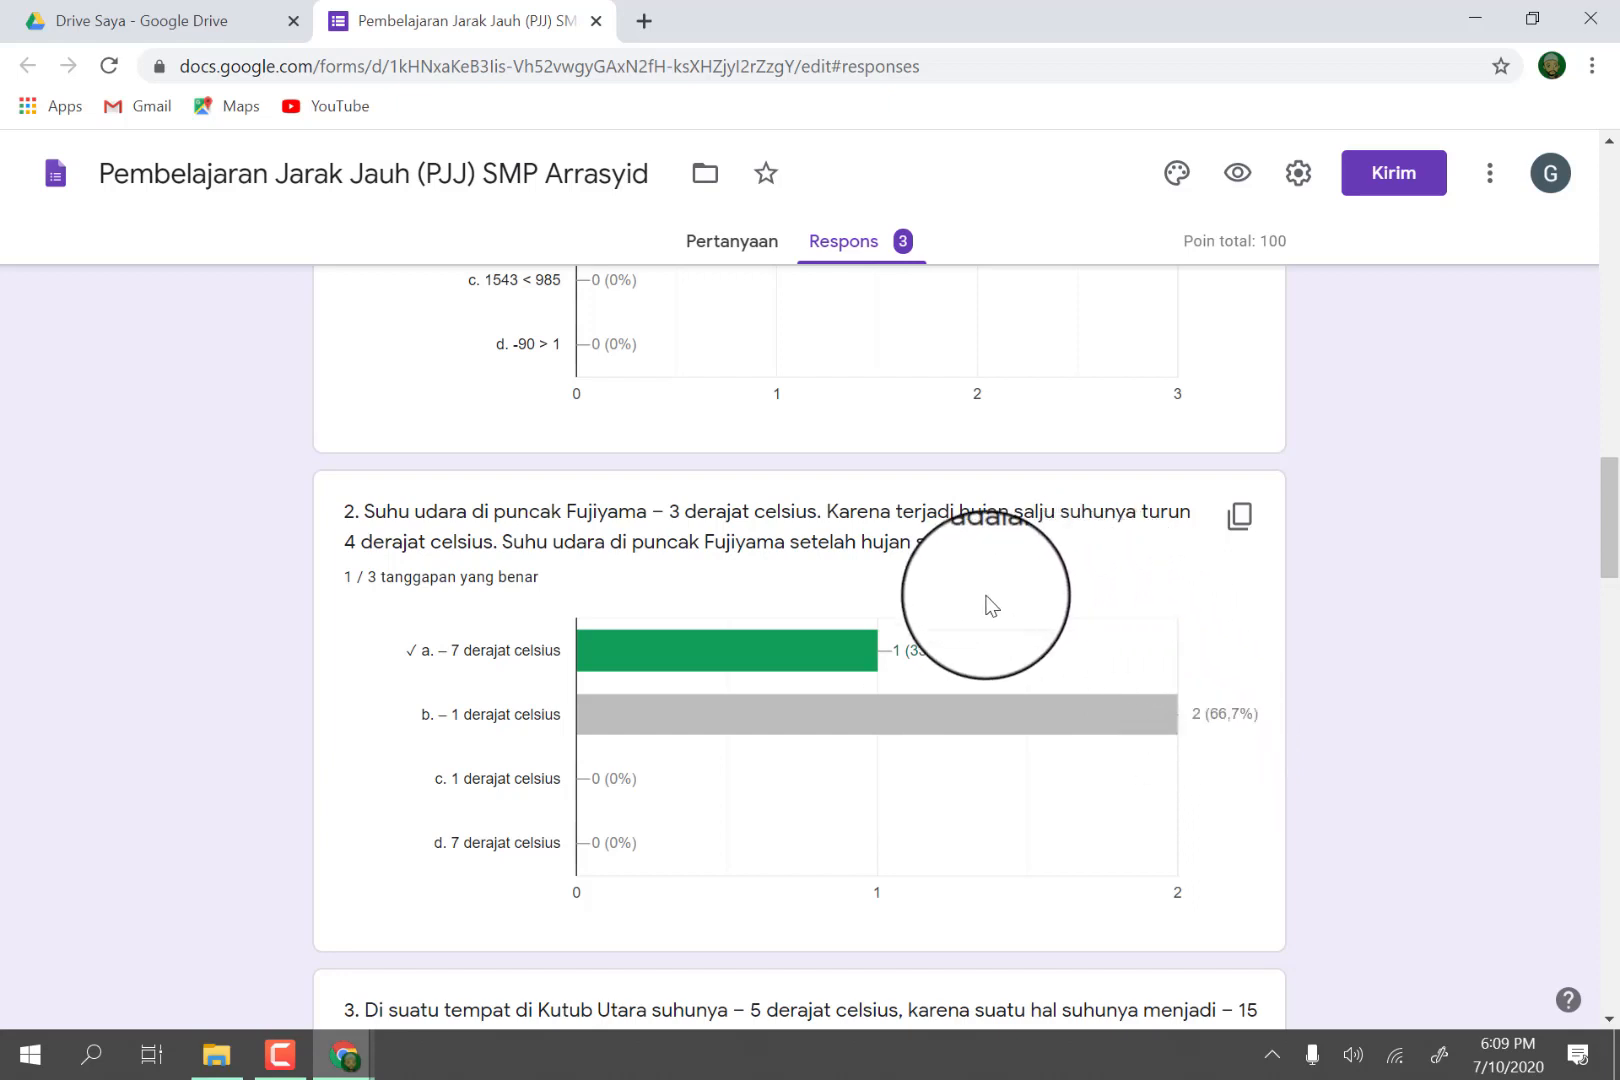
pyautogui.moveTo(828, 665)
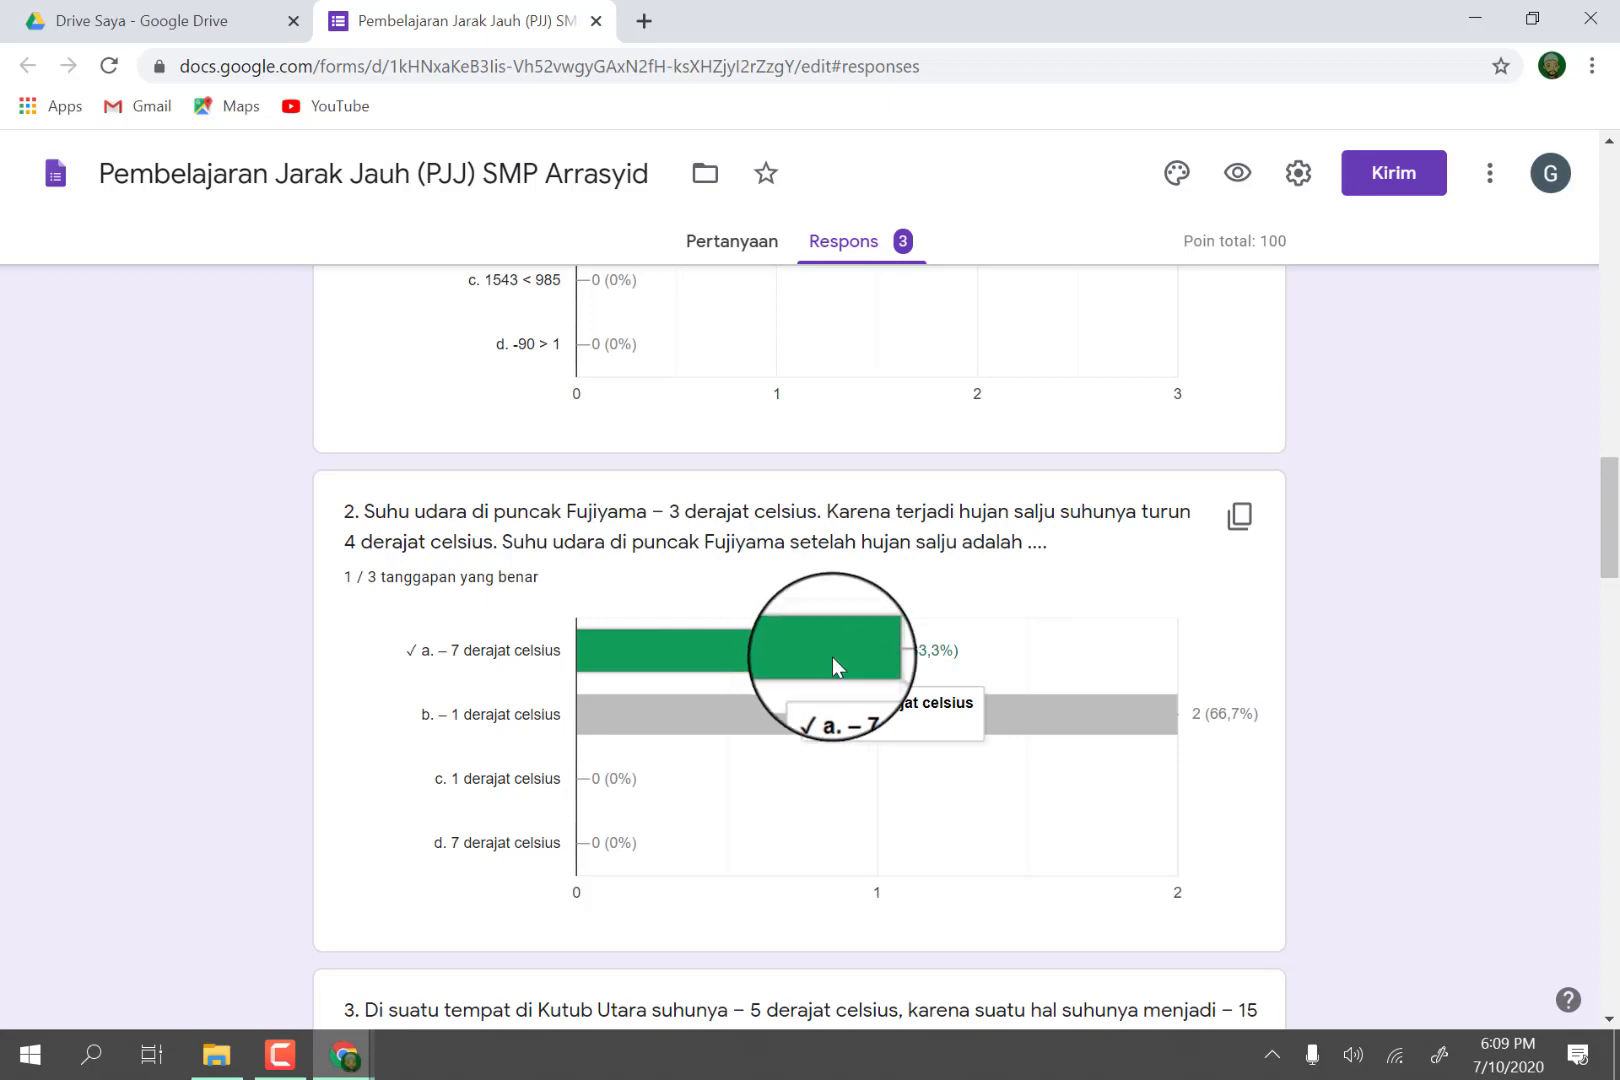
pyautogui.scroll(-6, 986, 652)
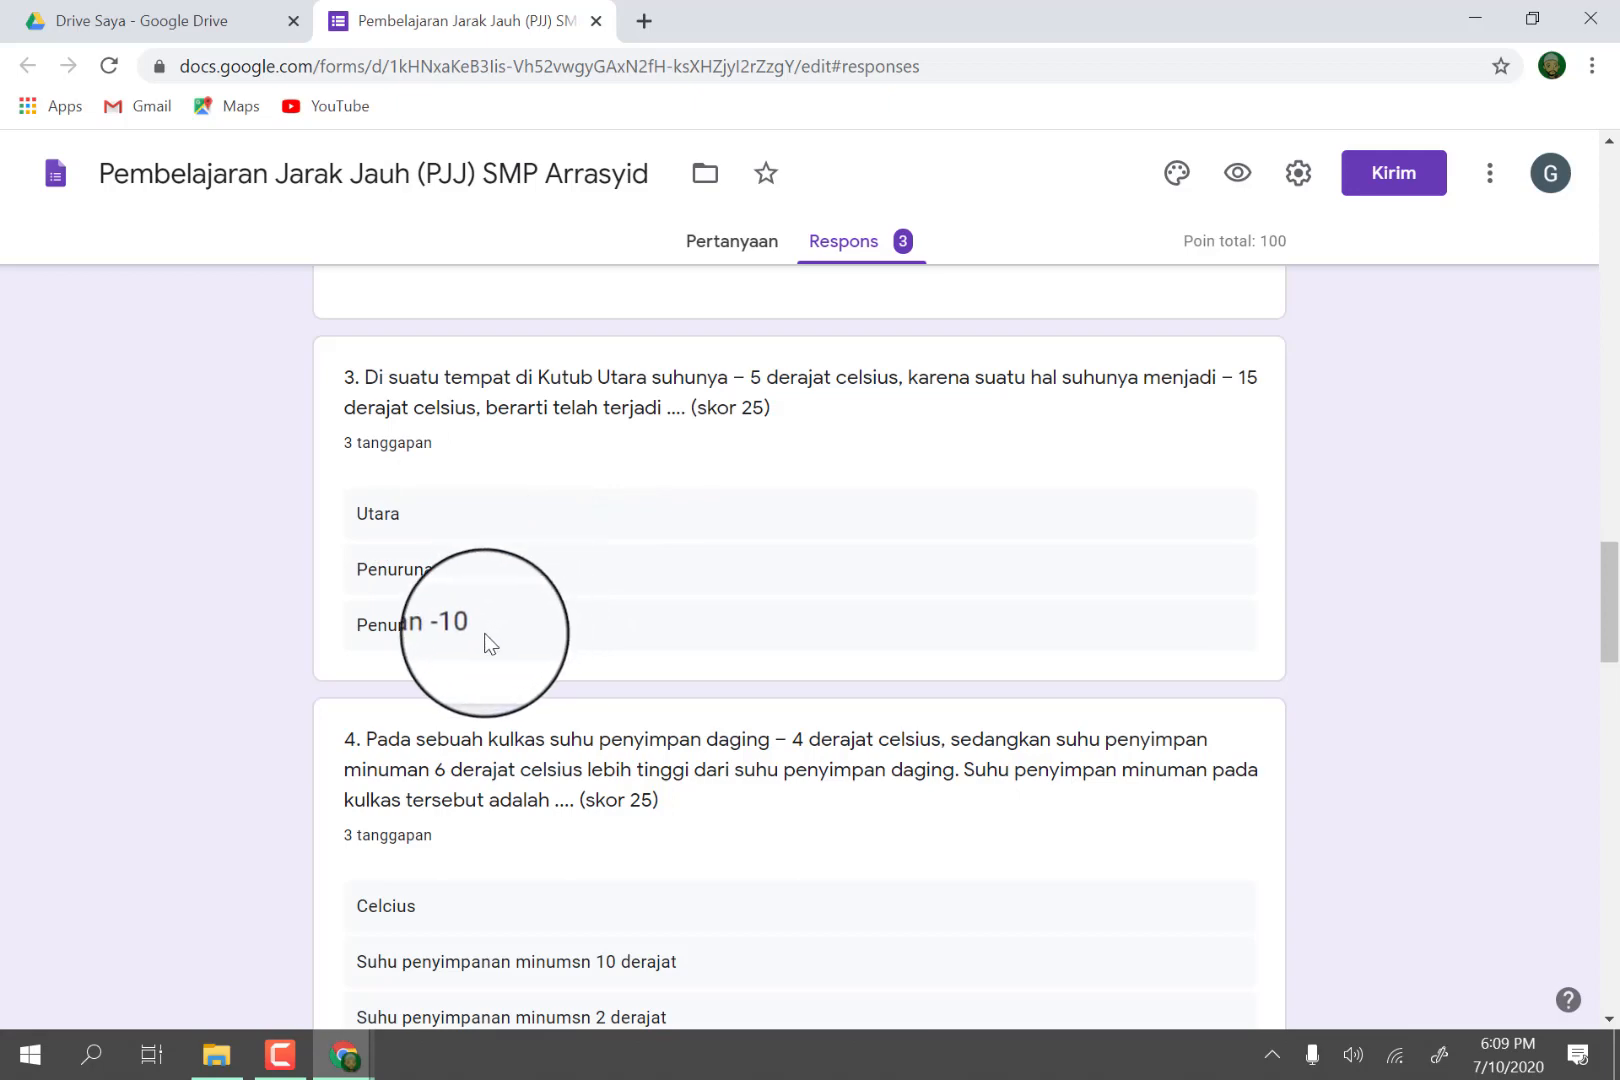
pyautogui.scroll(-3, 490, 640)
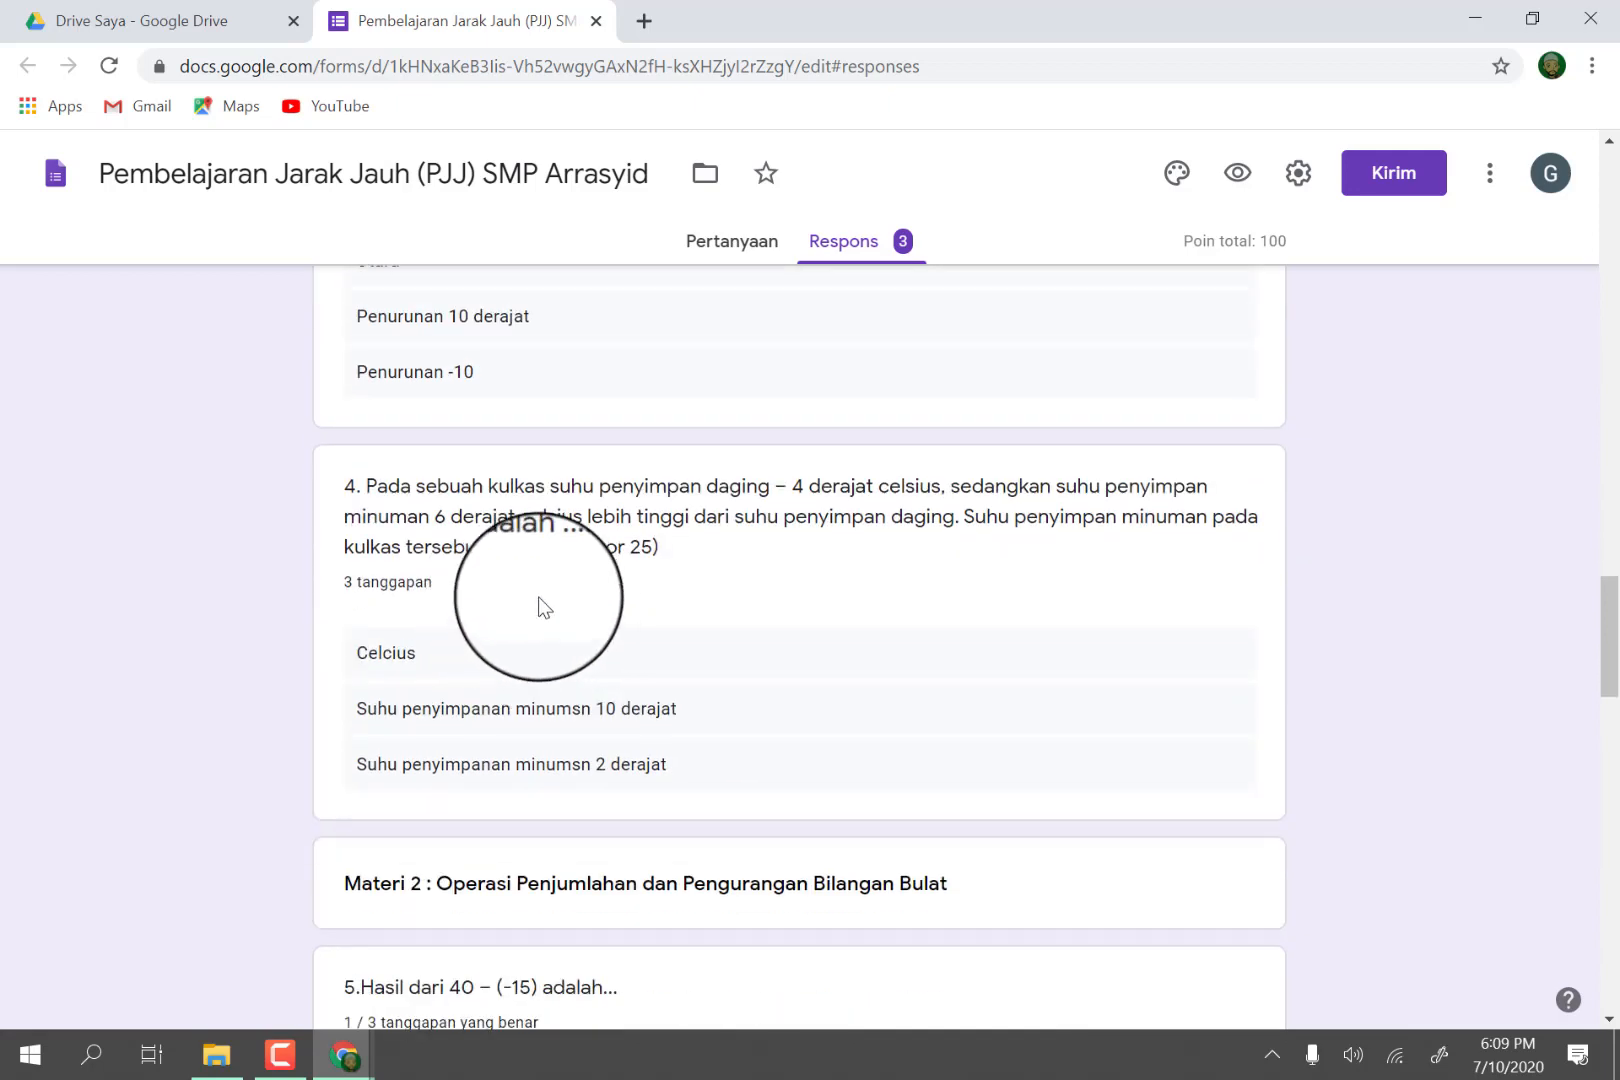
pyautogui.scroll(-4, 531, 600)
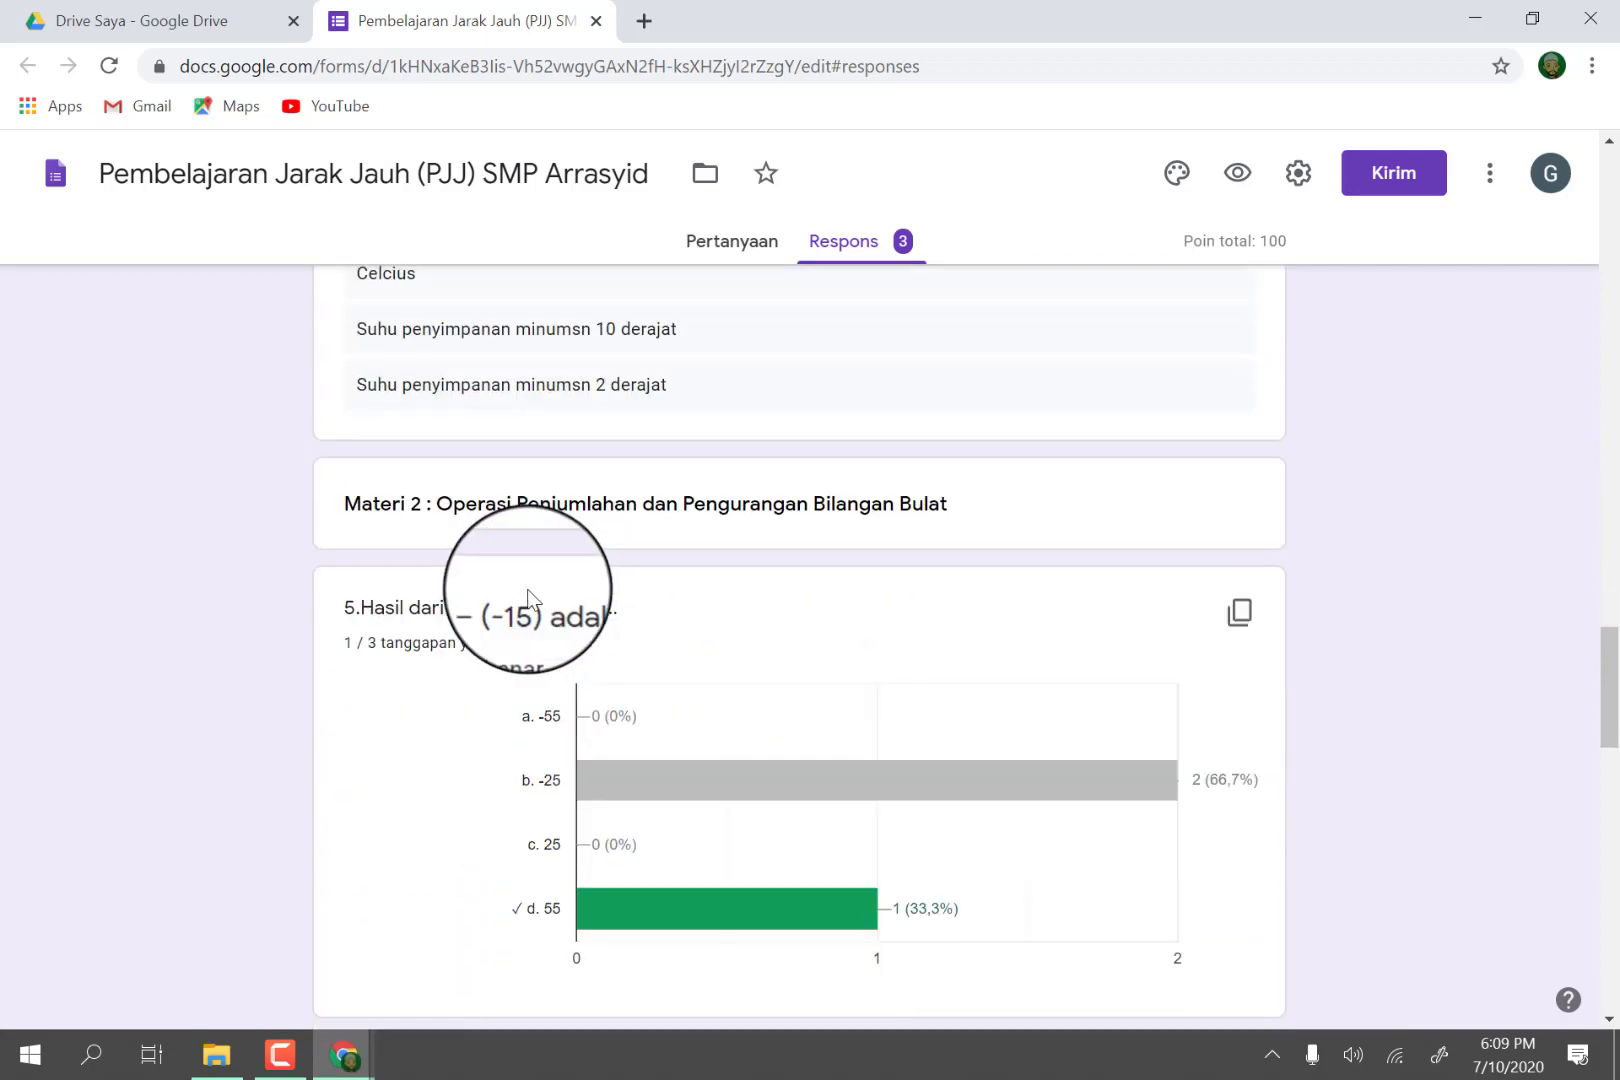
pyautogui.scroll(-7, 530, 600)
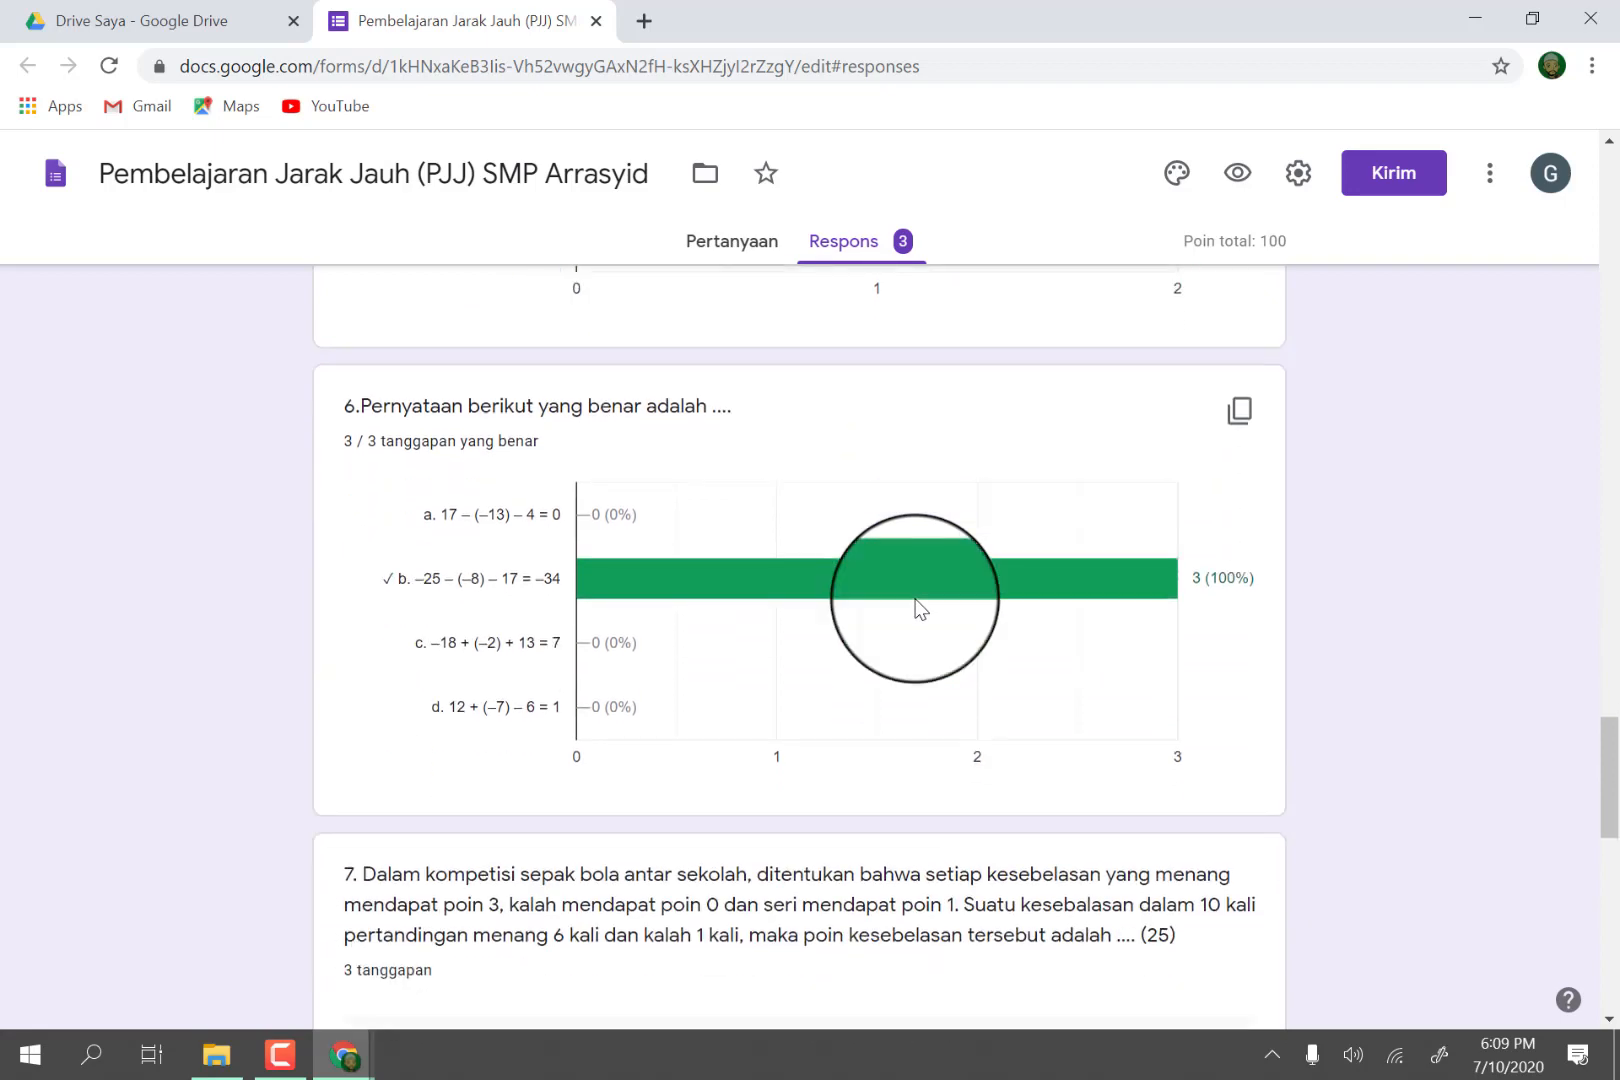
pyautogui.scroll(-5, 920, 607)
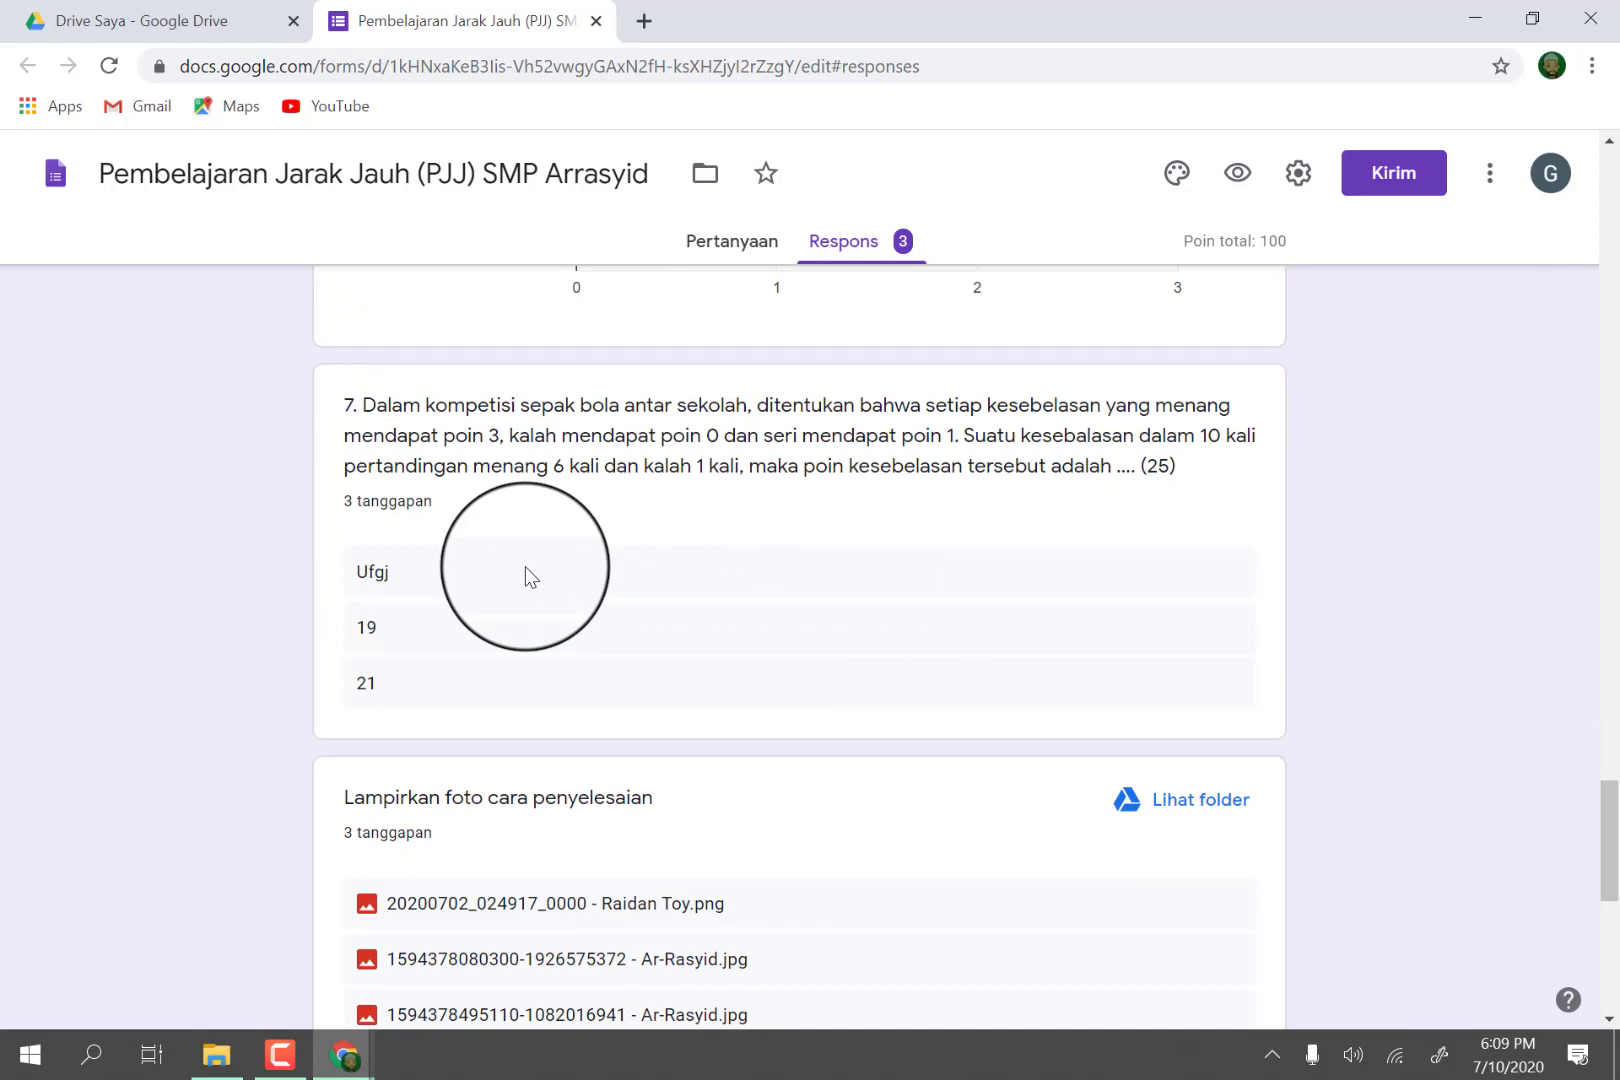
pyautogui.scroll(-1, 530, 578)
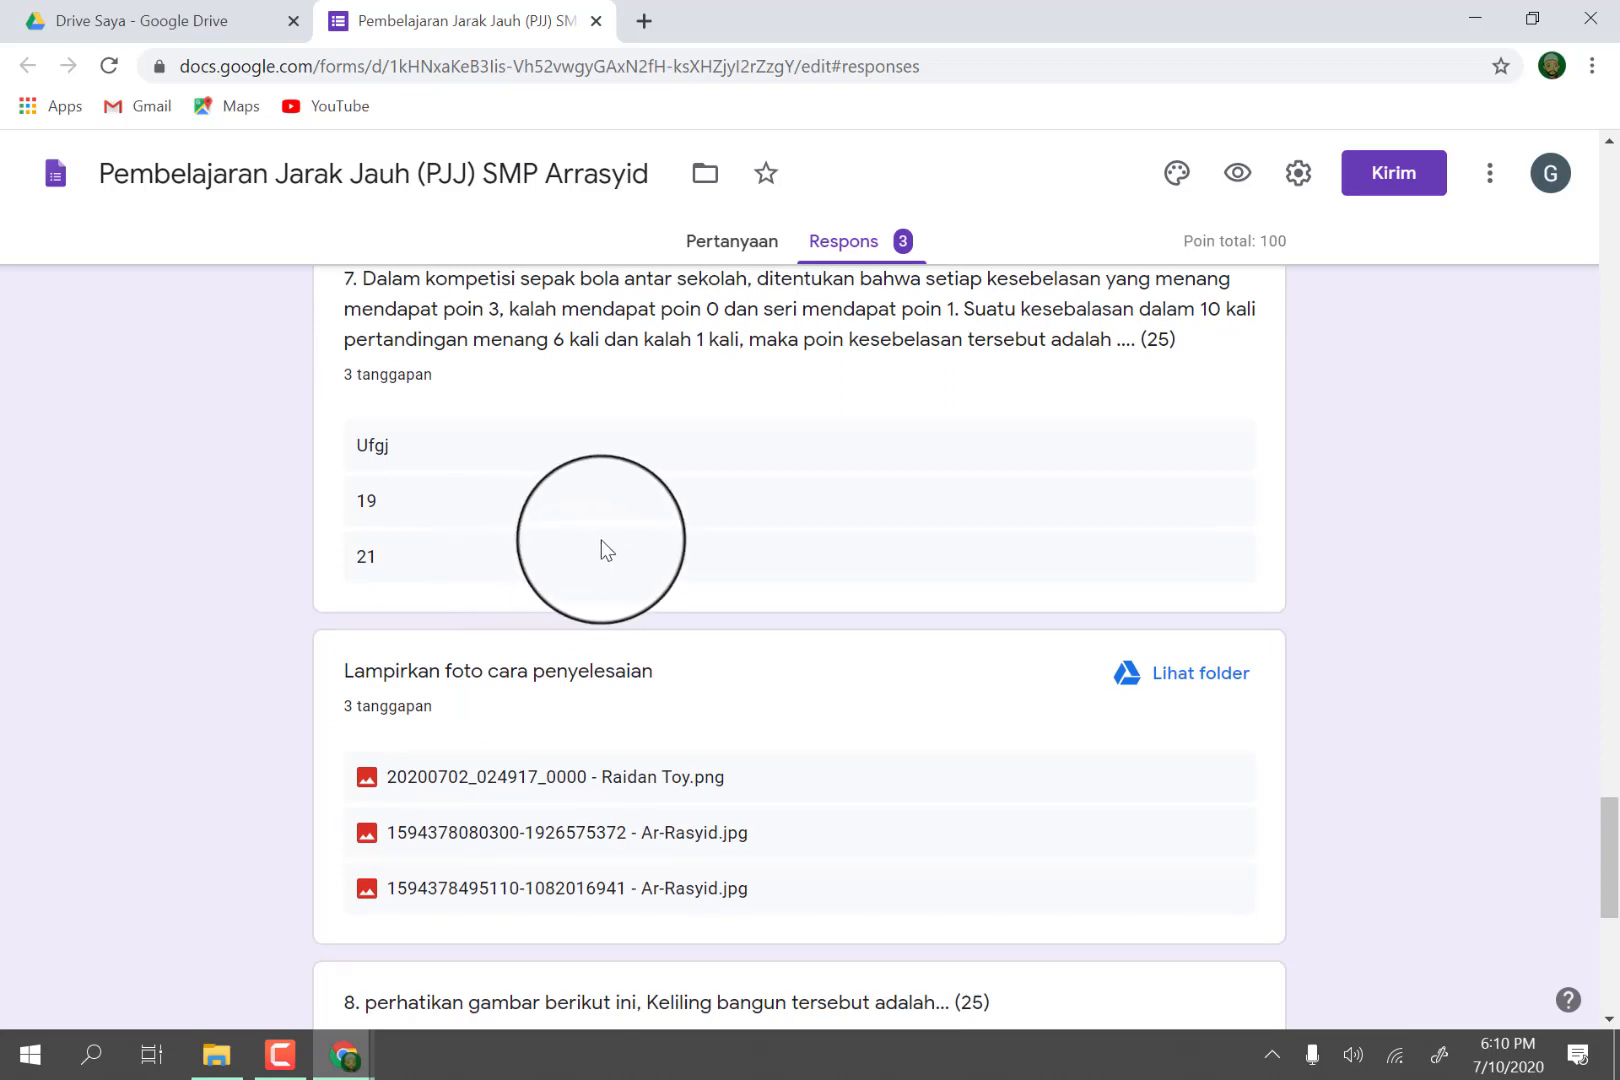
pyautogui.scroll(-1, 601, 545)
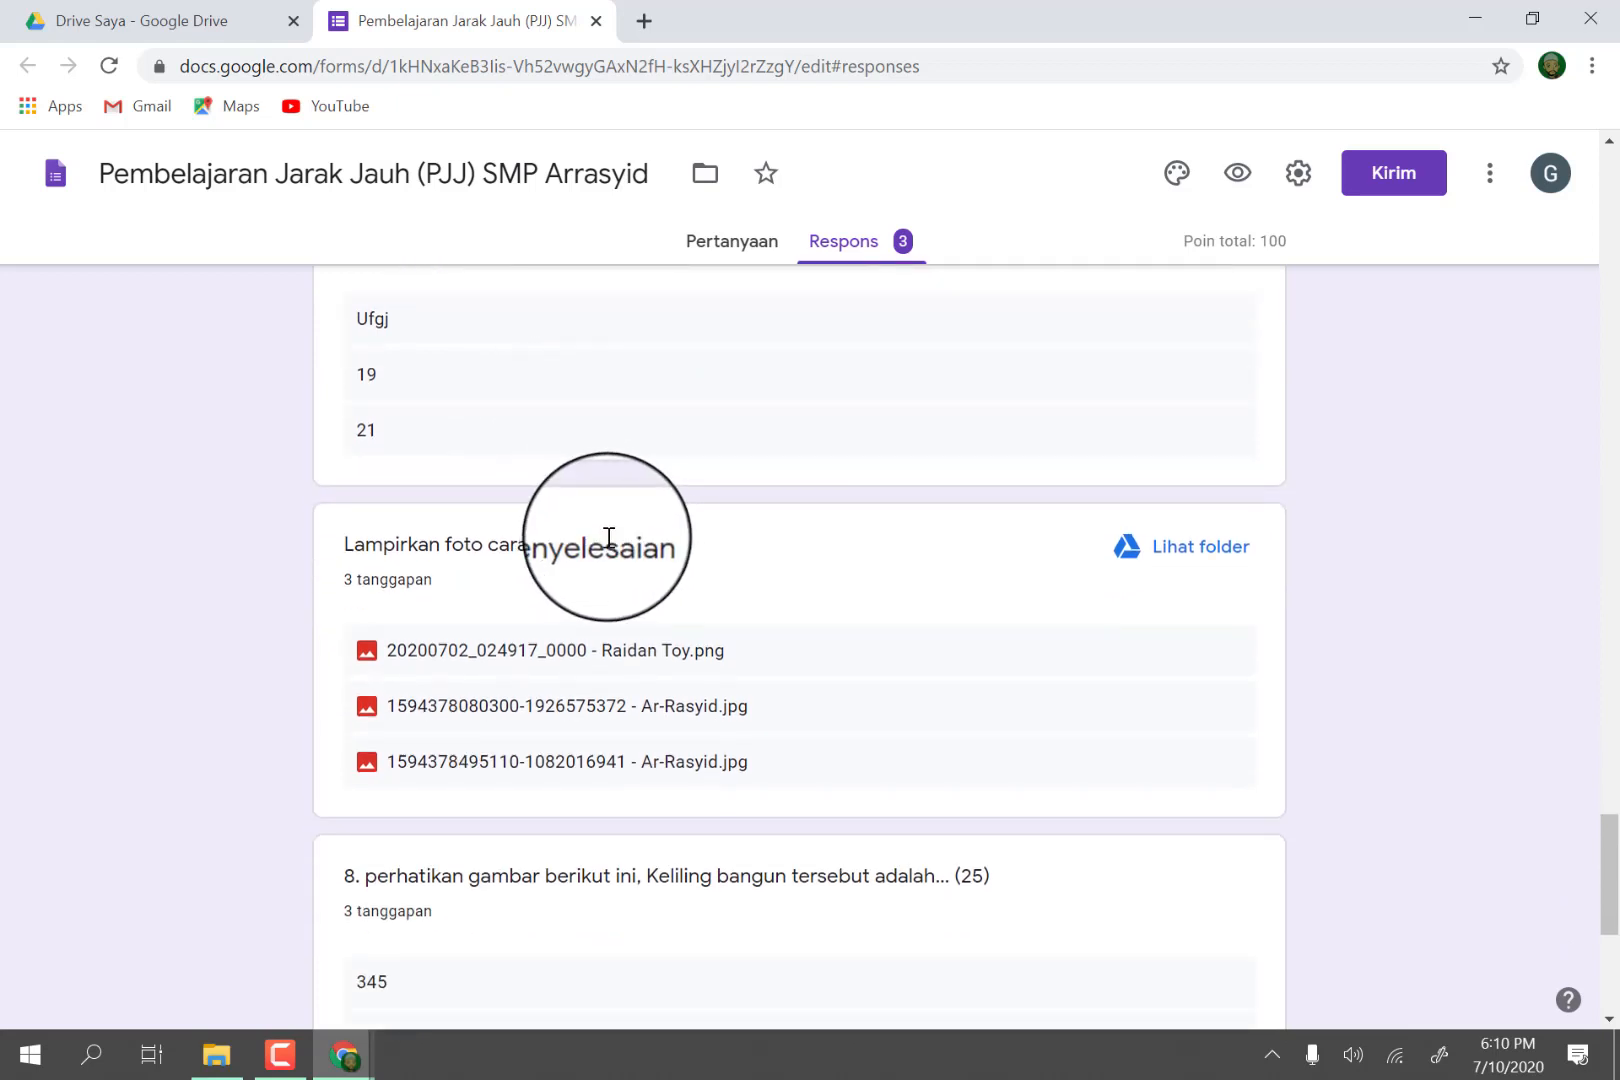
pyautogui.scroll(-1, 752, 571)
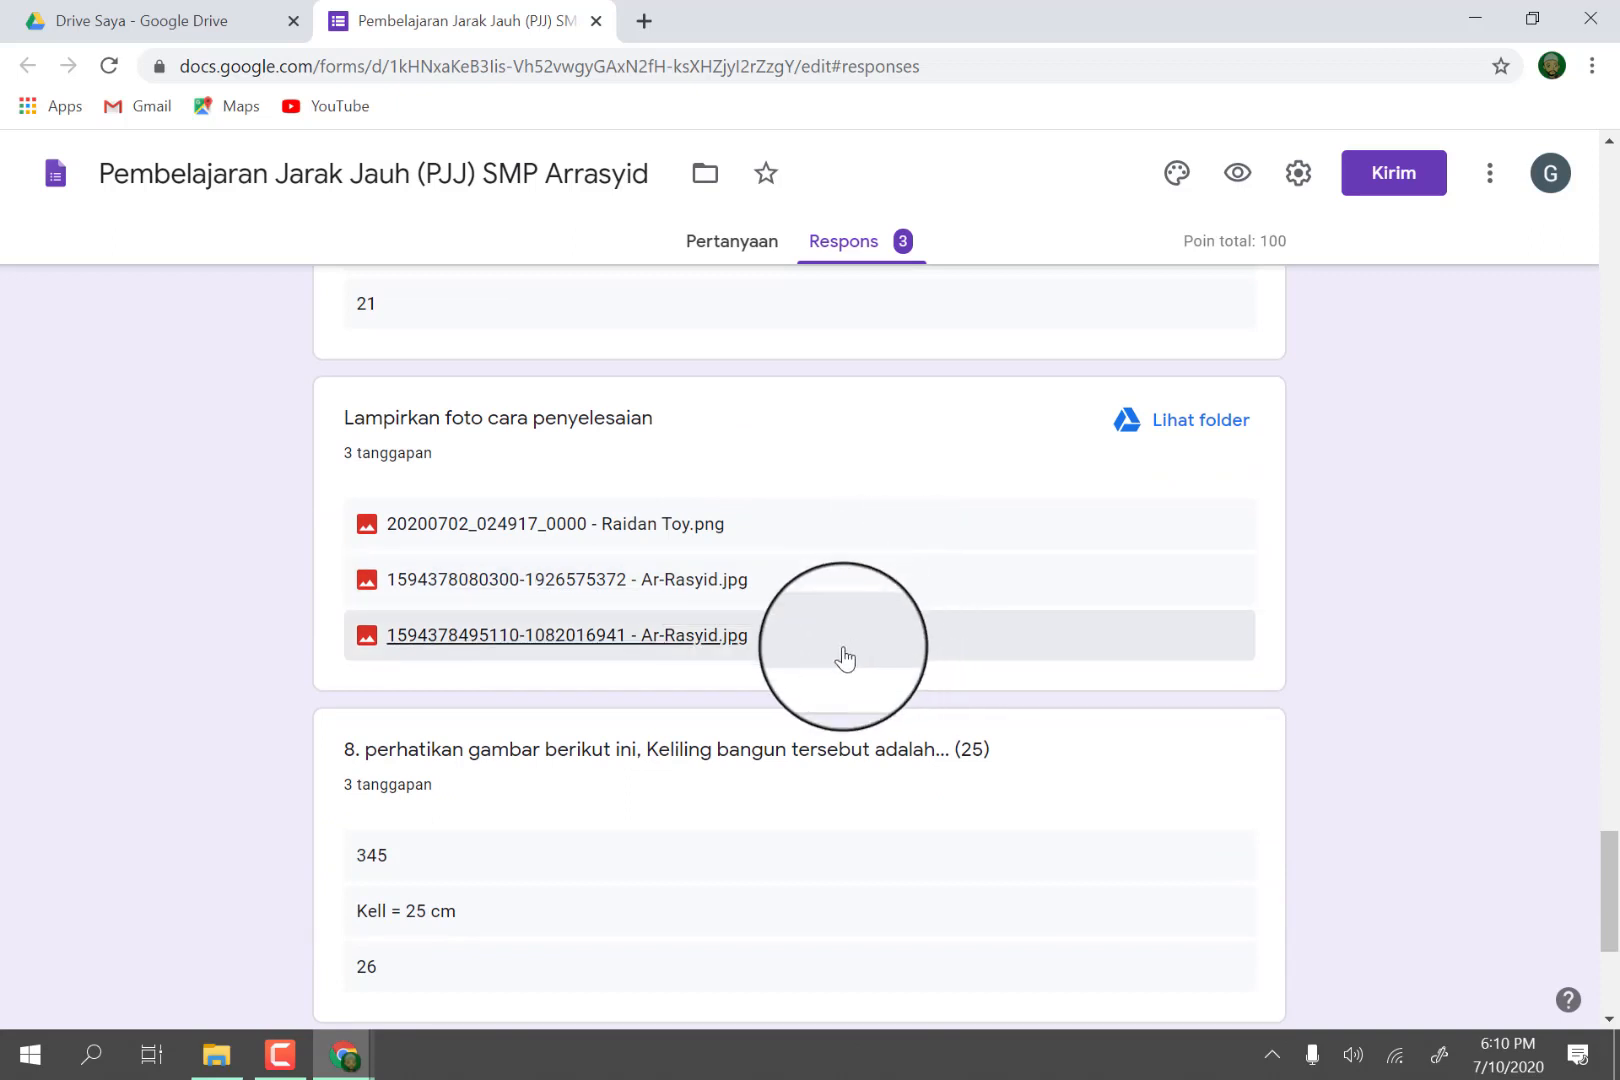
# View the second and third solution photos attached for question 7 and return to the form's responses.
pyautogui.click(497, 591)
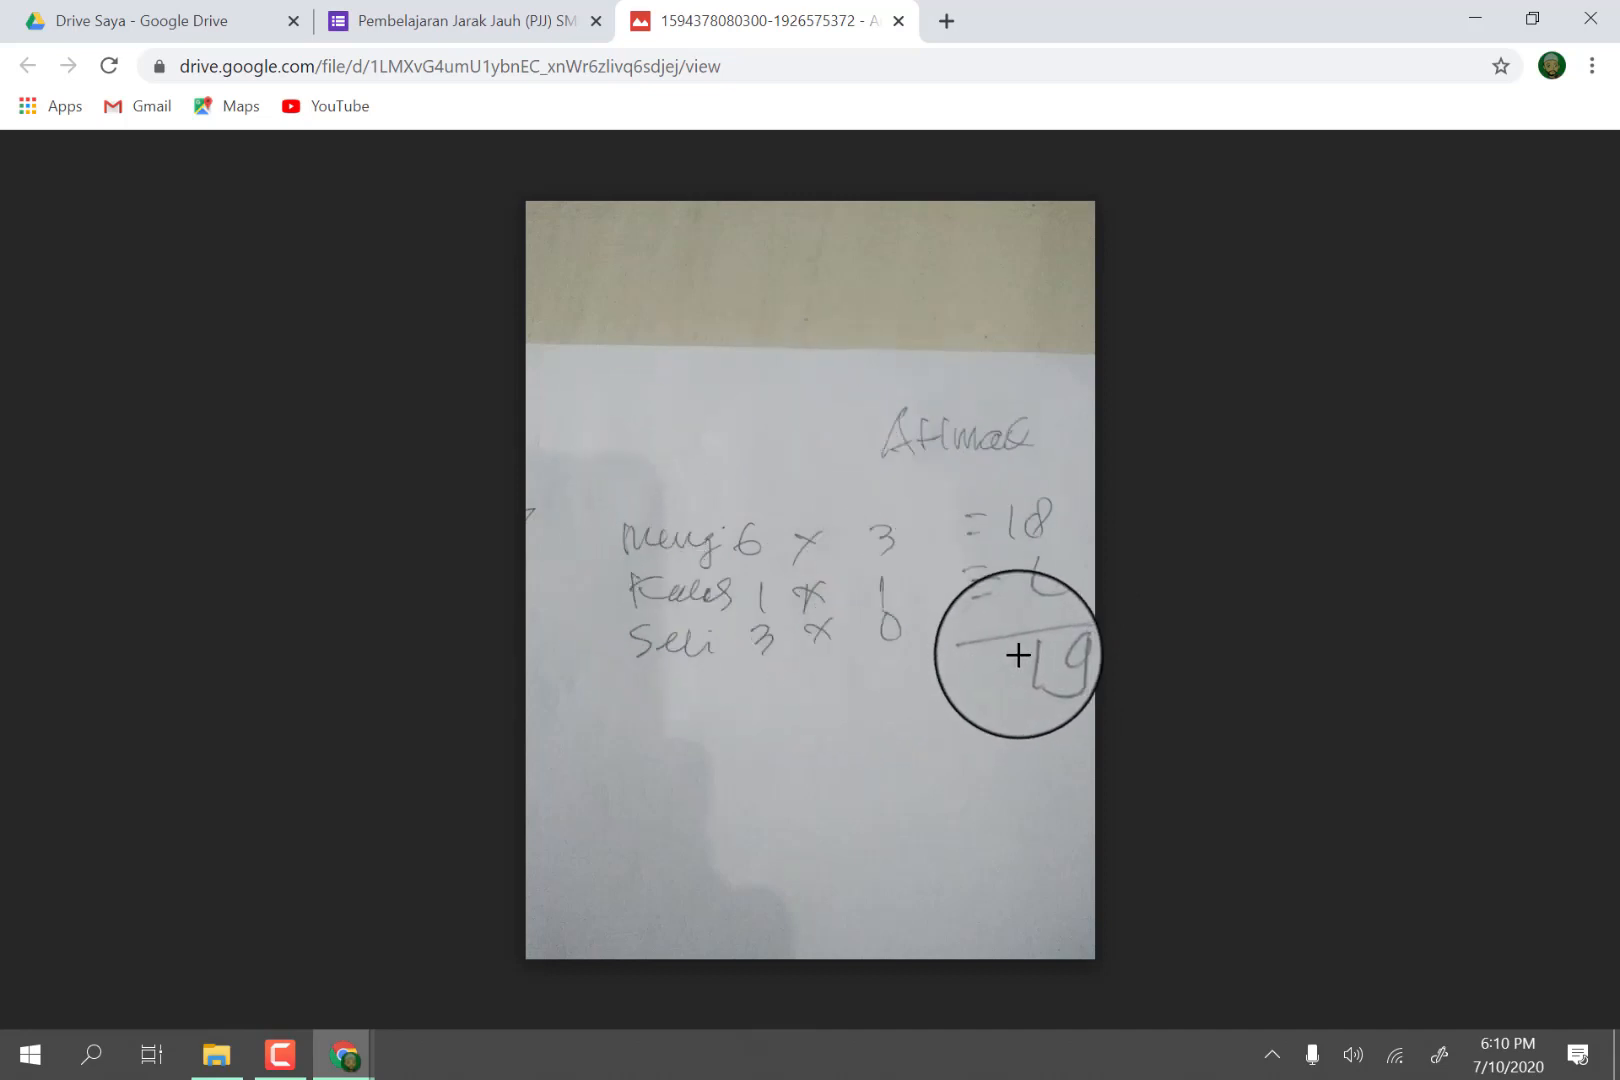
pyautogui.click(503, 28)
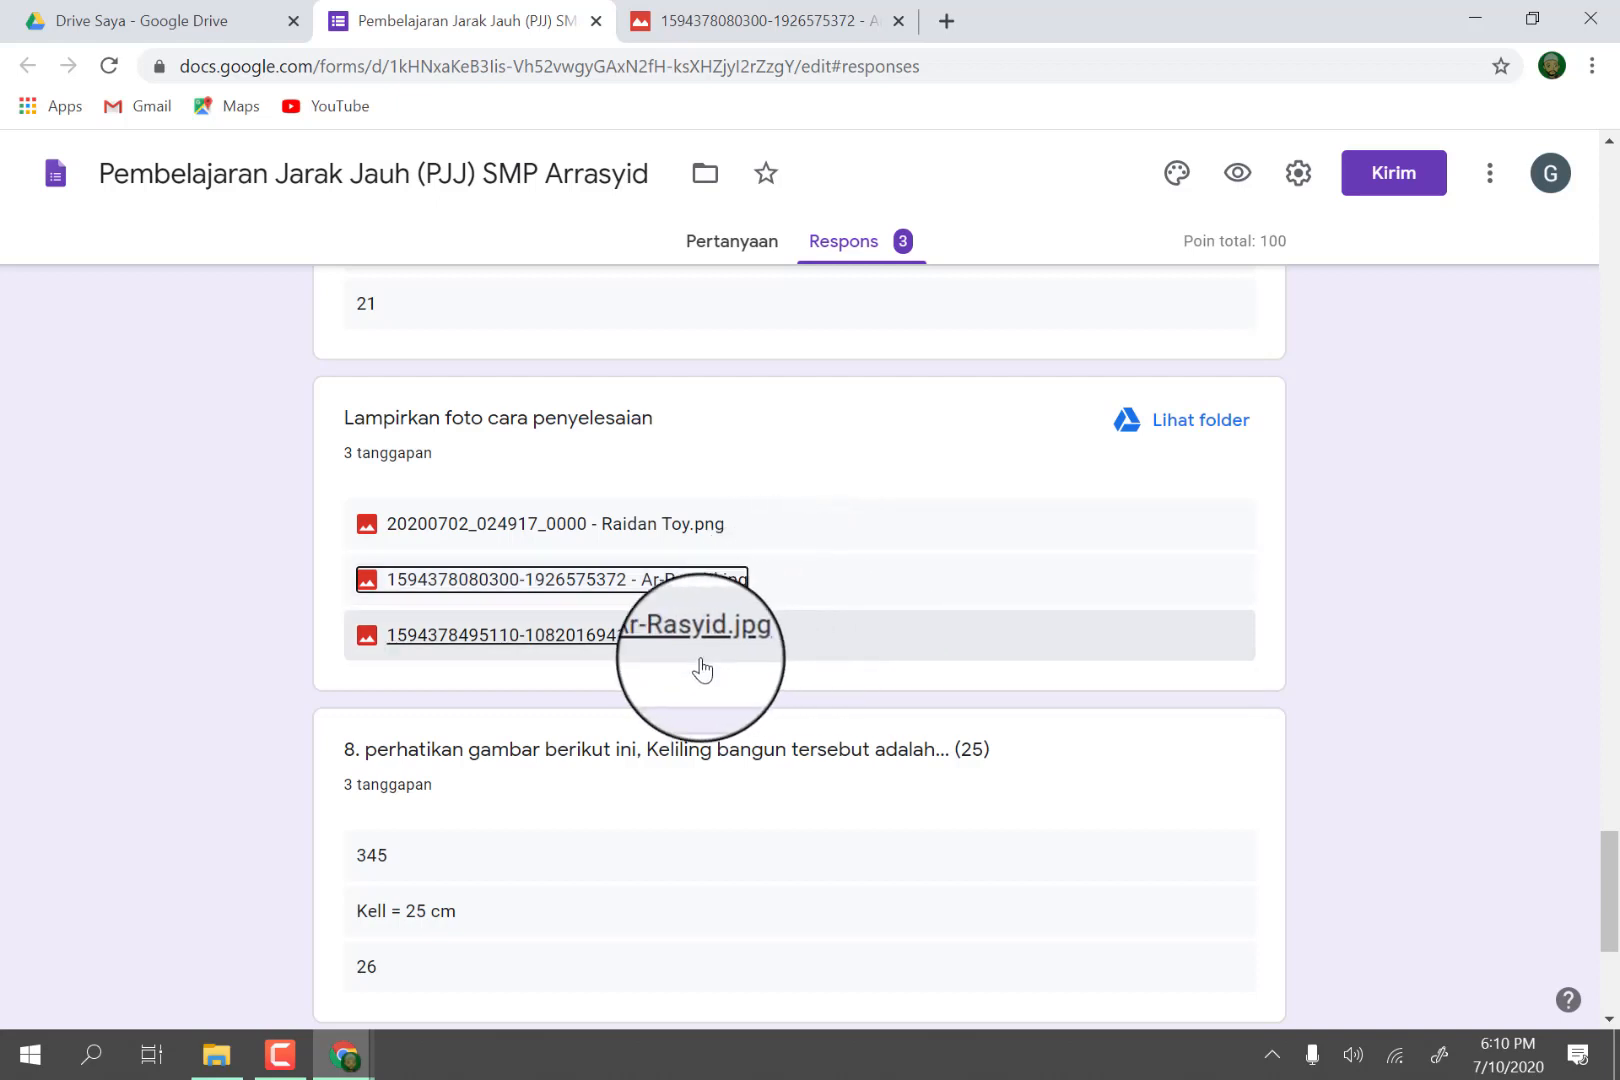
pyautogui.click(455, 642)
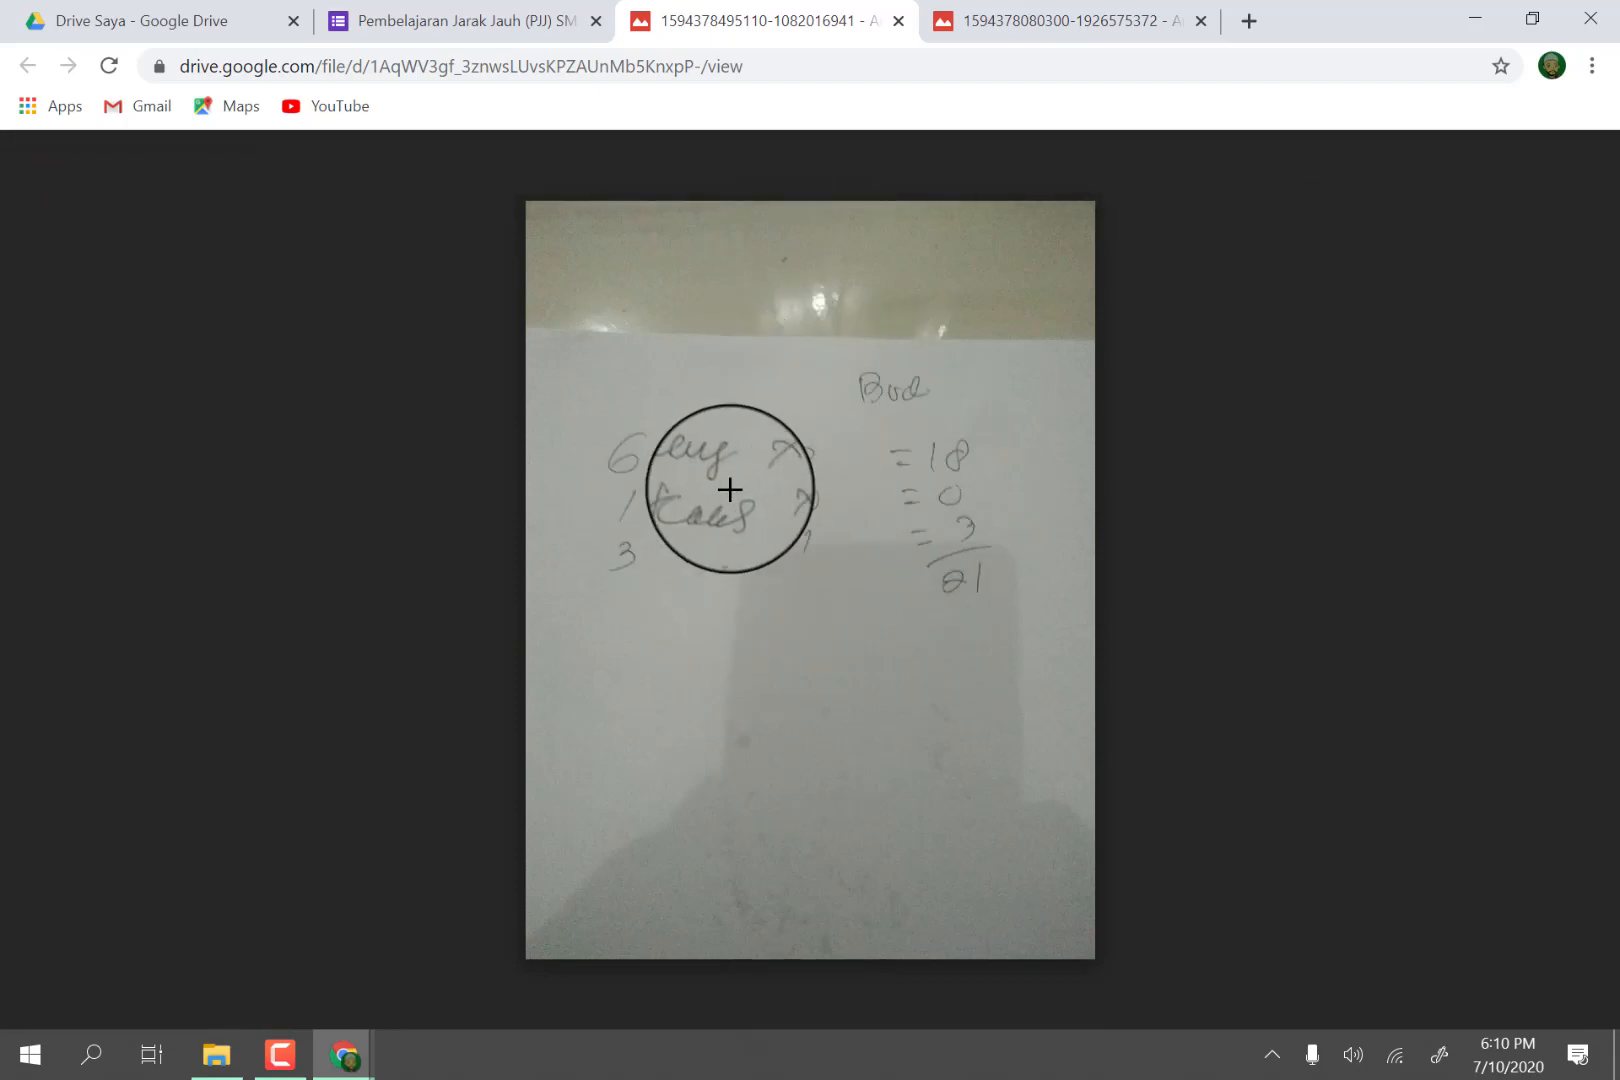
pyautogui.click(445, 30)
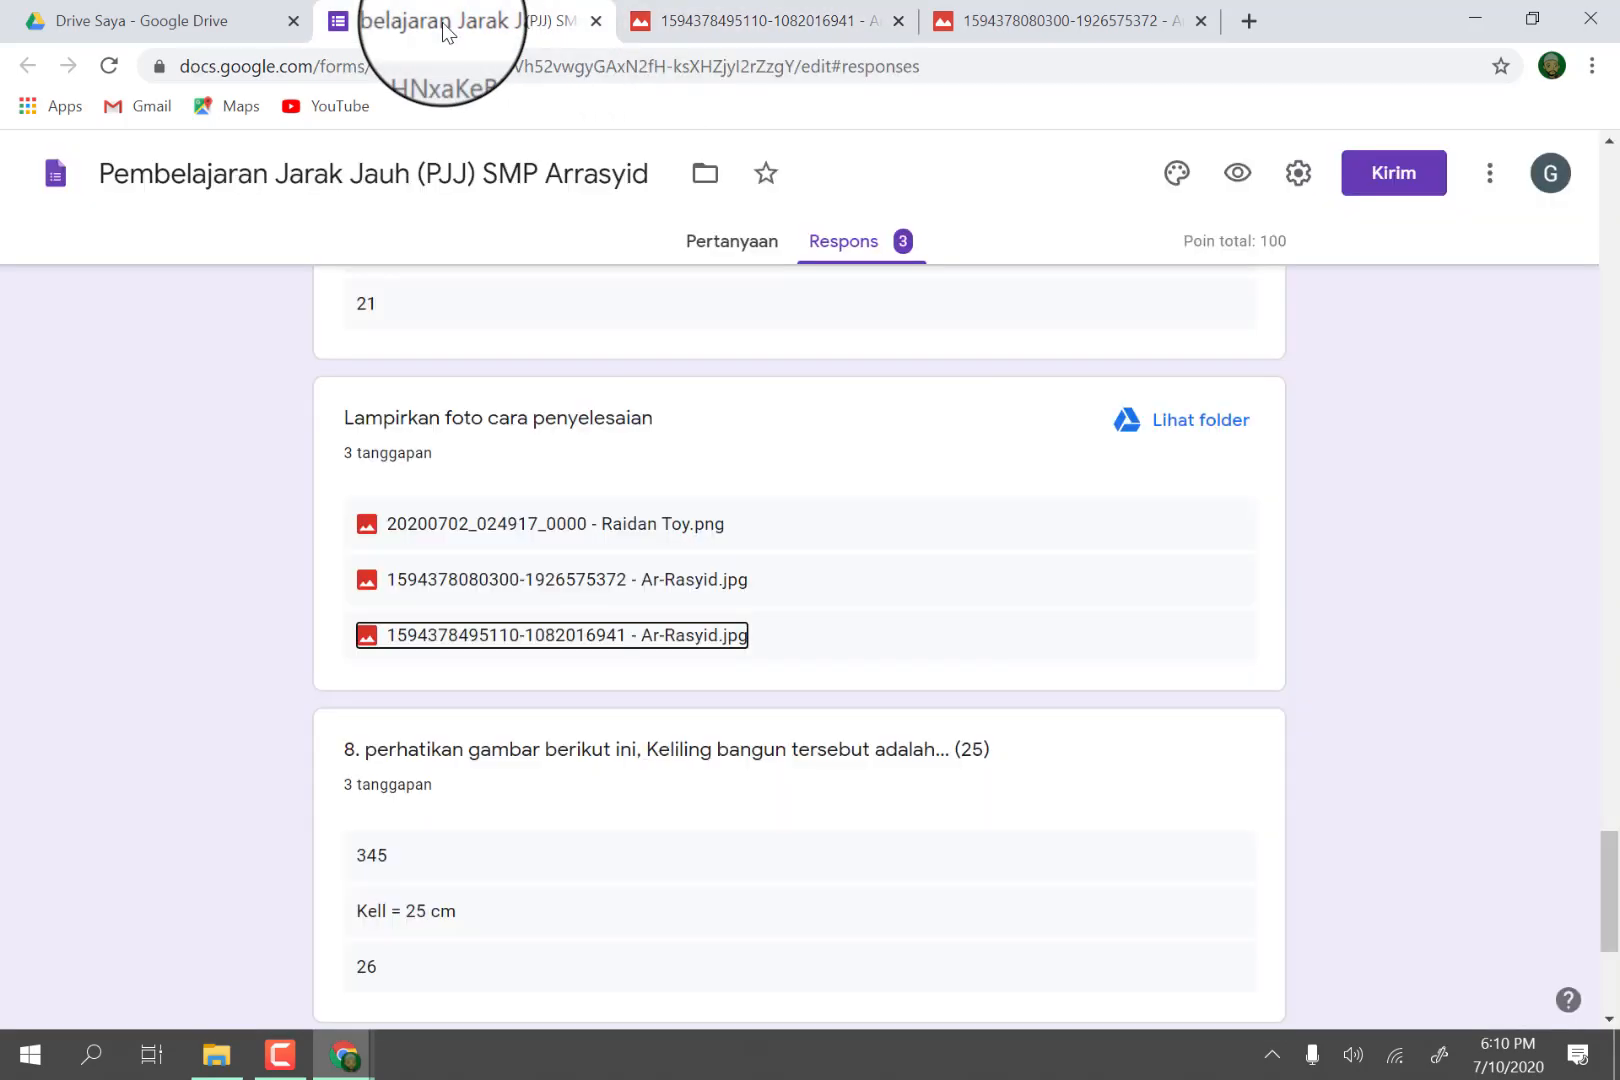
# Review the answers to question 8 and its list of attached solution photos.
pyautogui.scroll(-3, 713, 640)
pyautogui.scroll(-2, 713, 640)
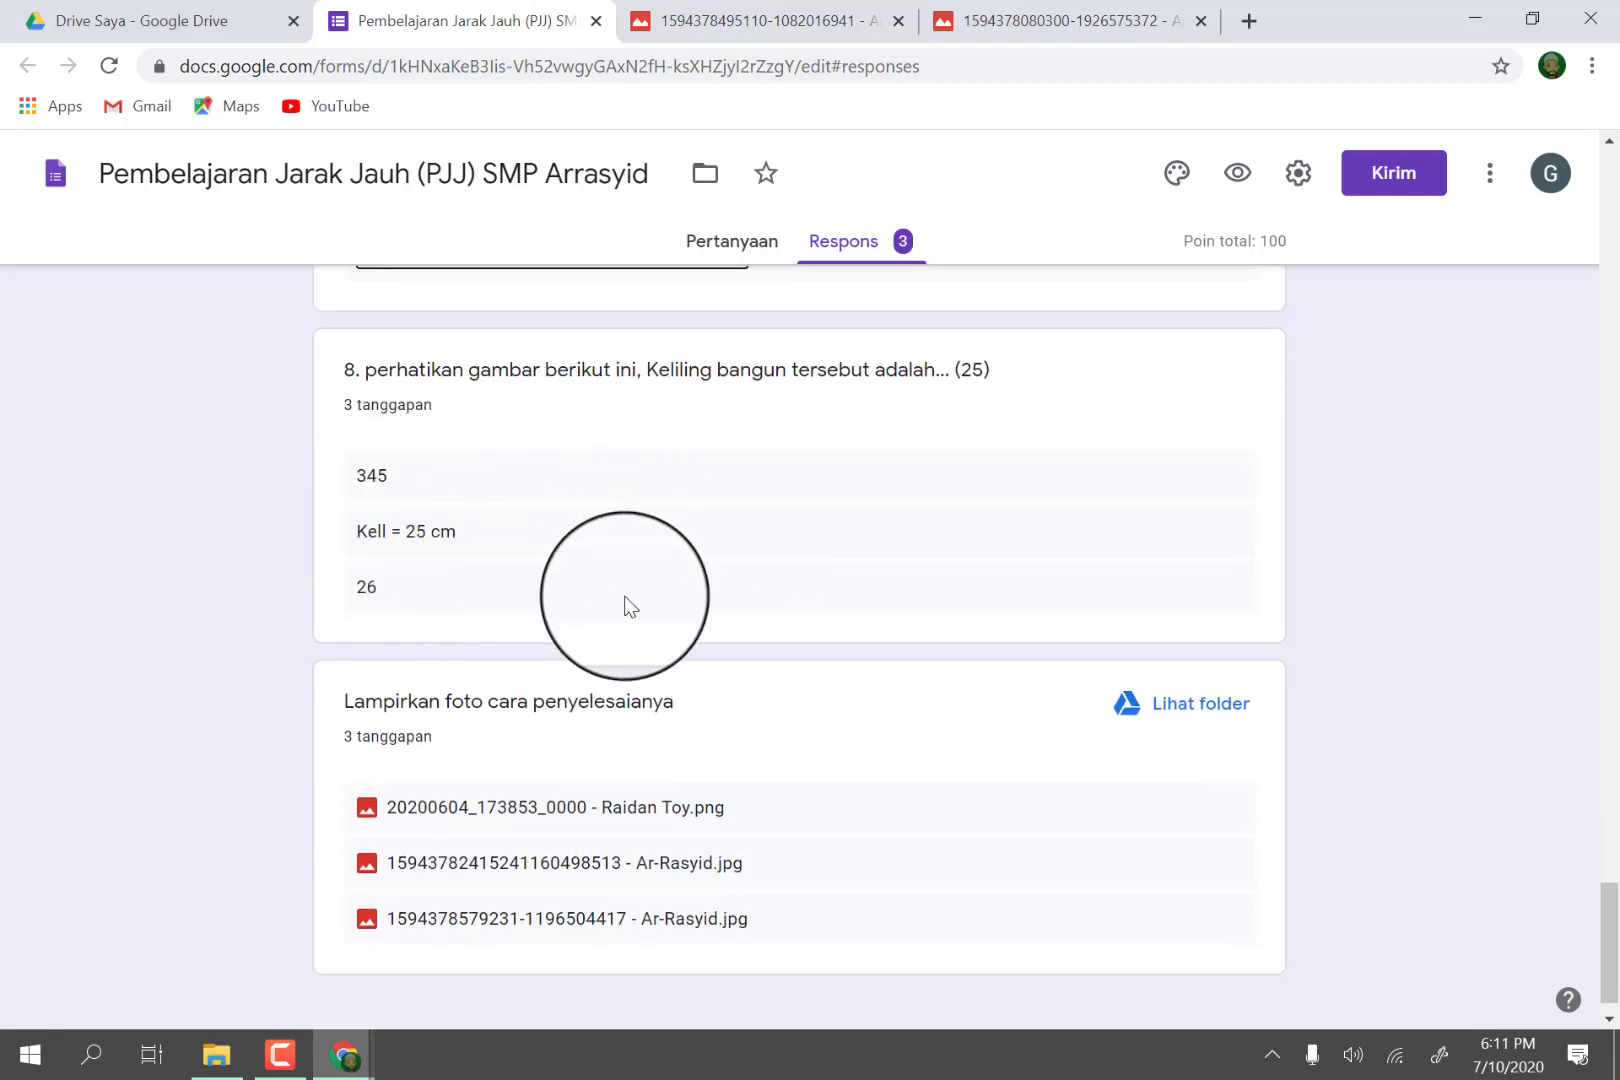
pyautogui.scroll(-1, 660, 660)
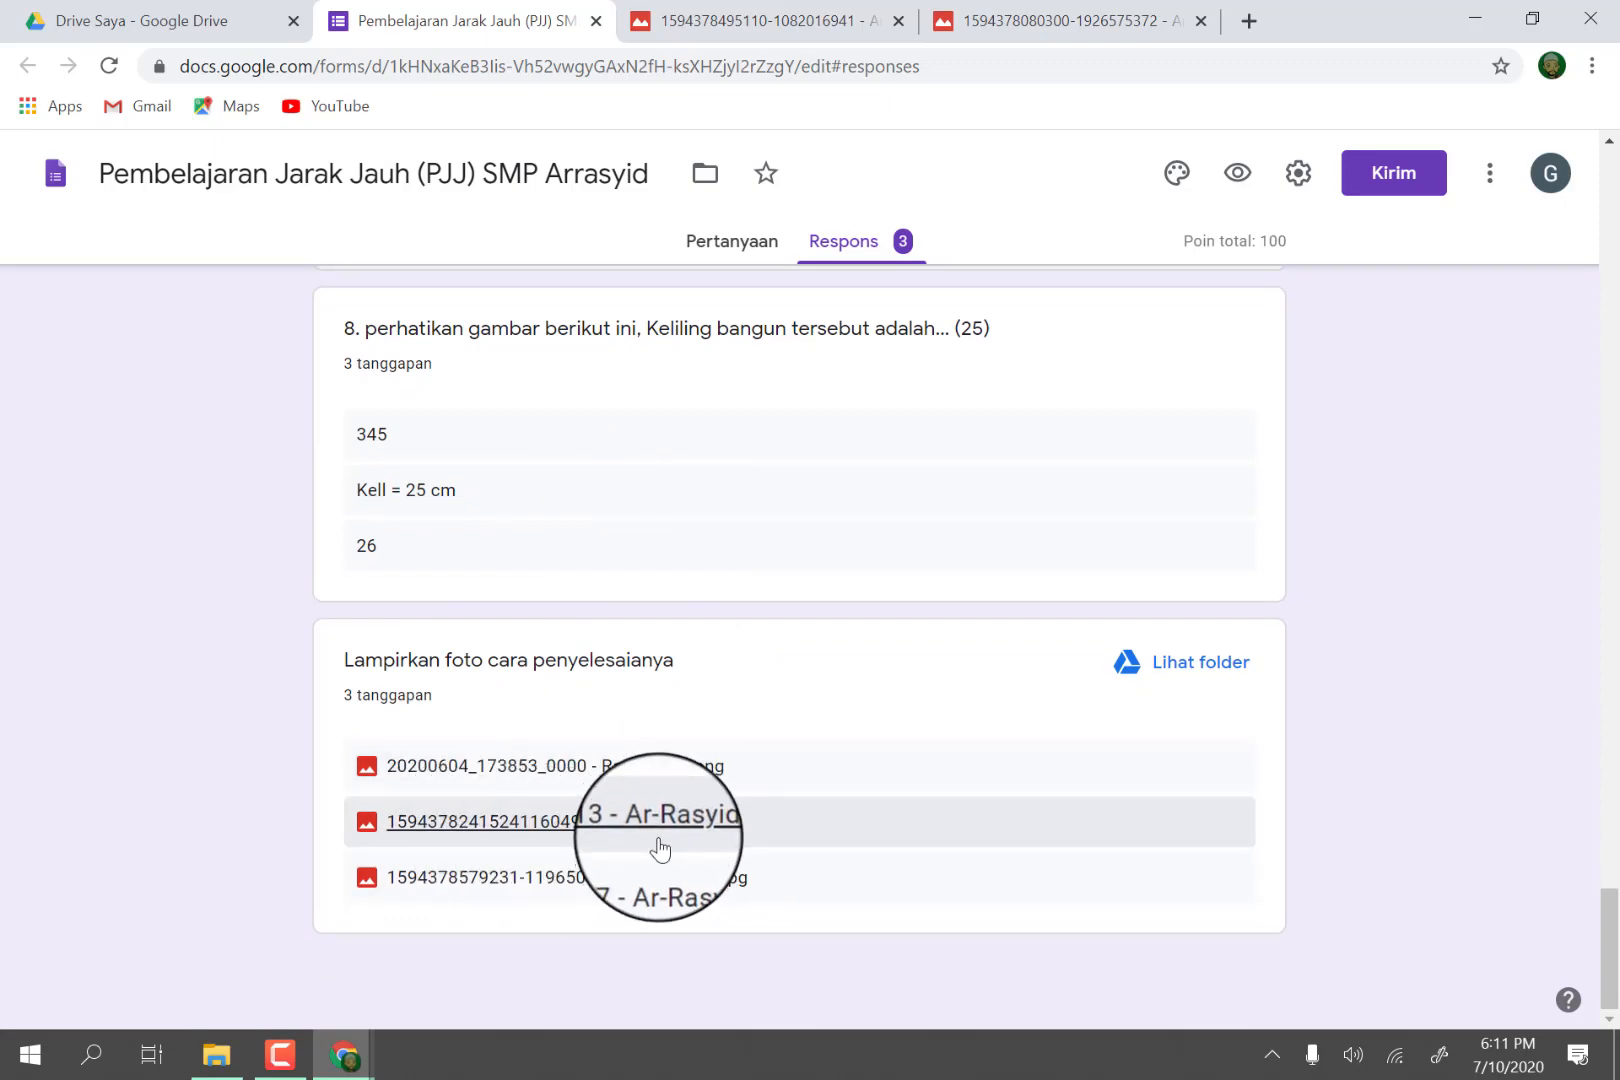
# Open the print preview for all of the form's responses.
pyautogui.scroll(10, 665, 840)
pyautogui.scroll(15, 710, 772)
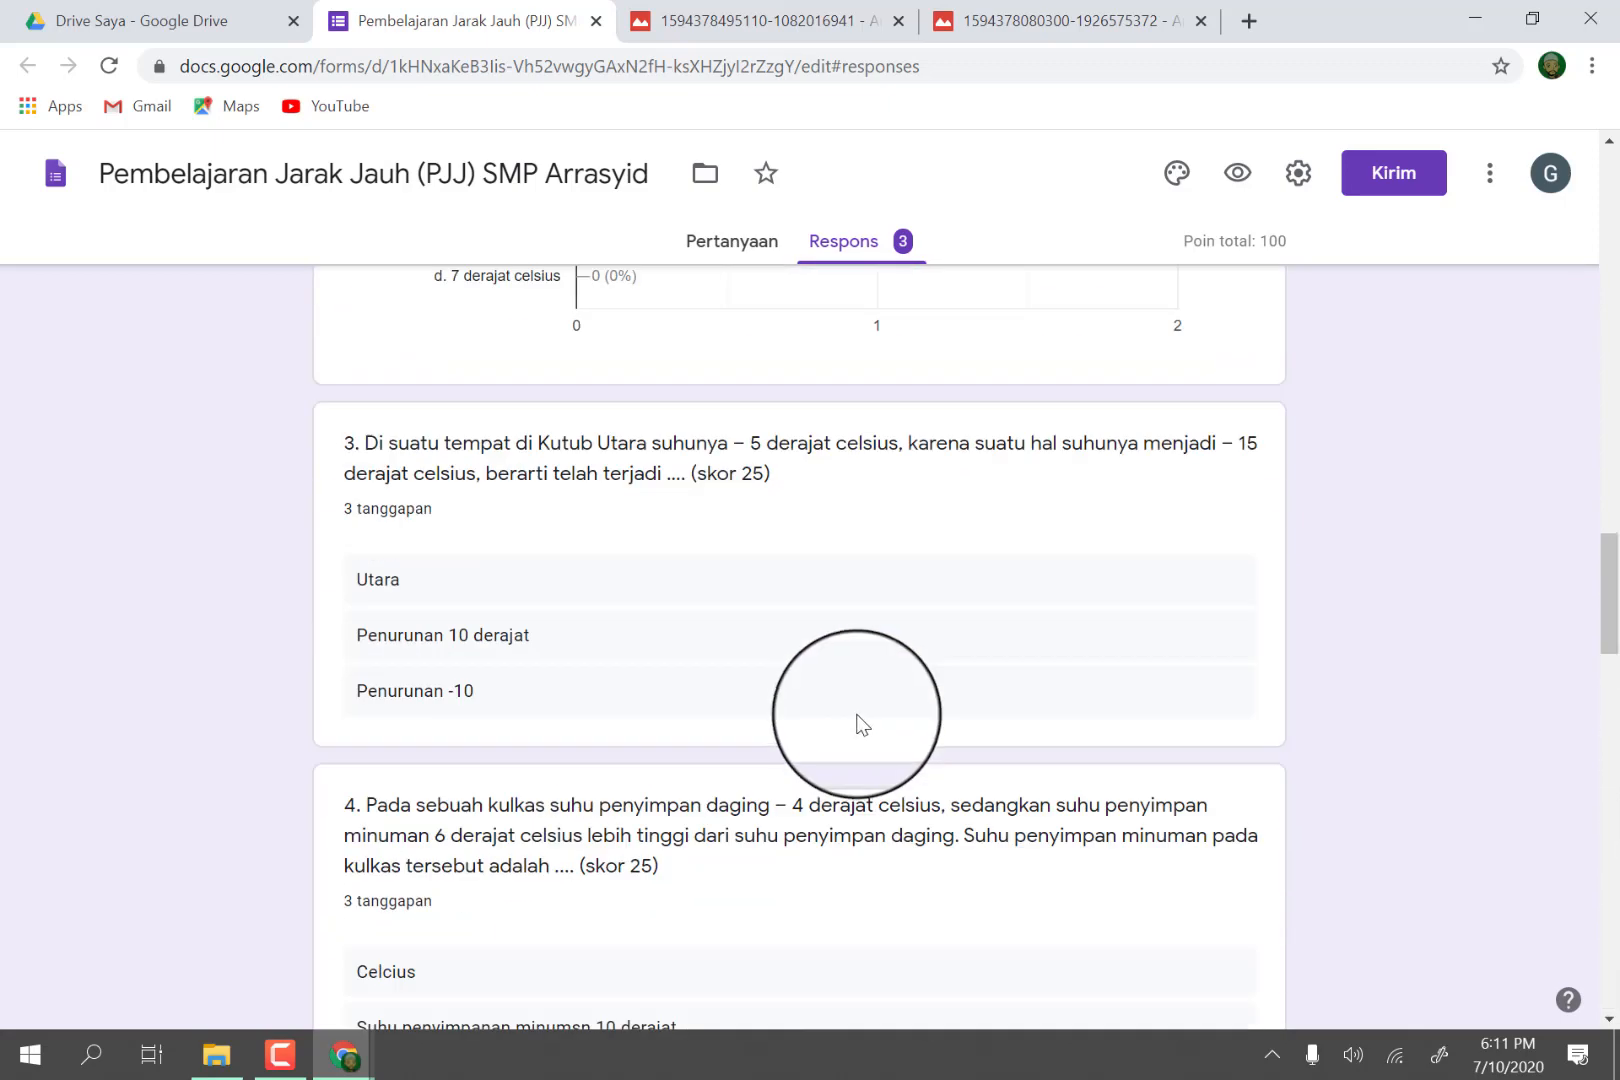
pyautogui.scroll(3, 880, 650)
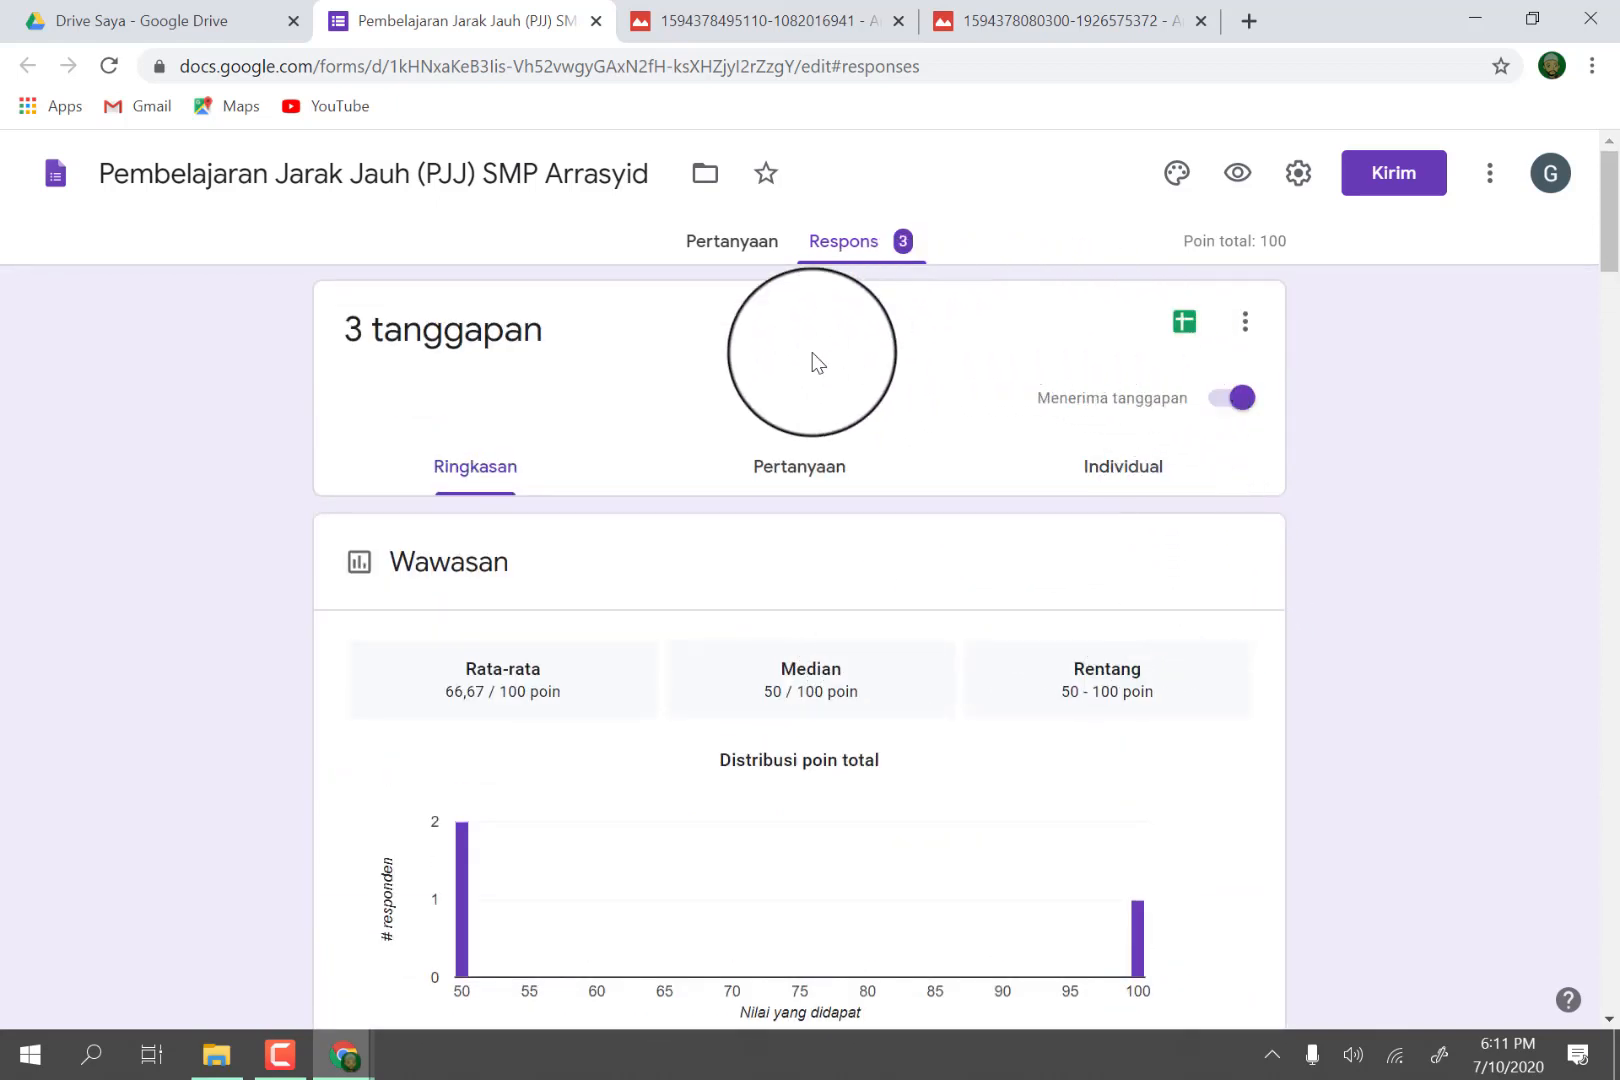
pyautogui.click(1244, 322)
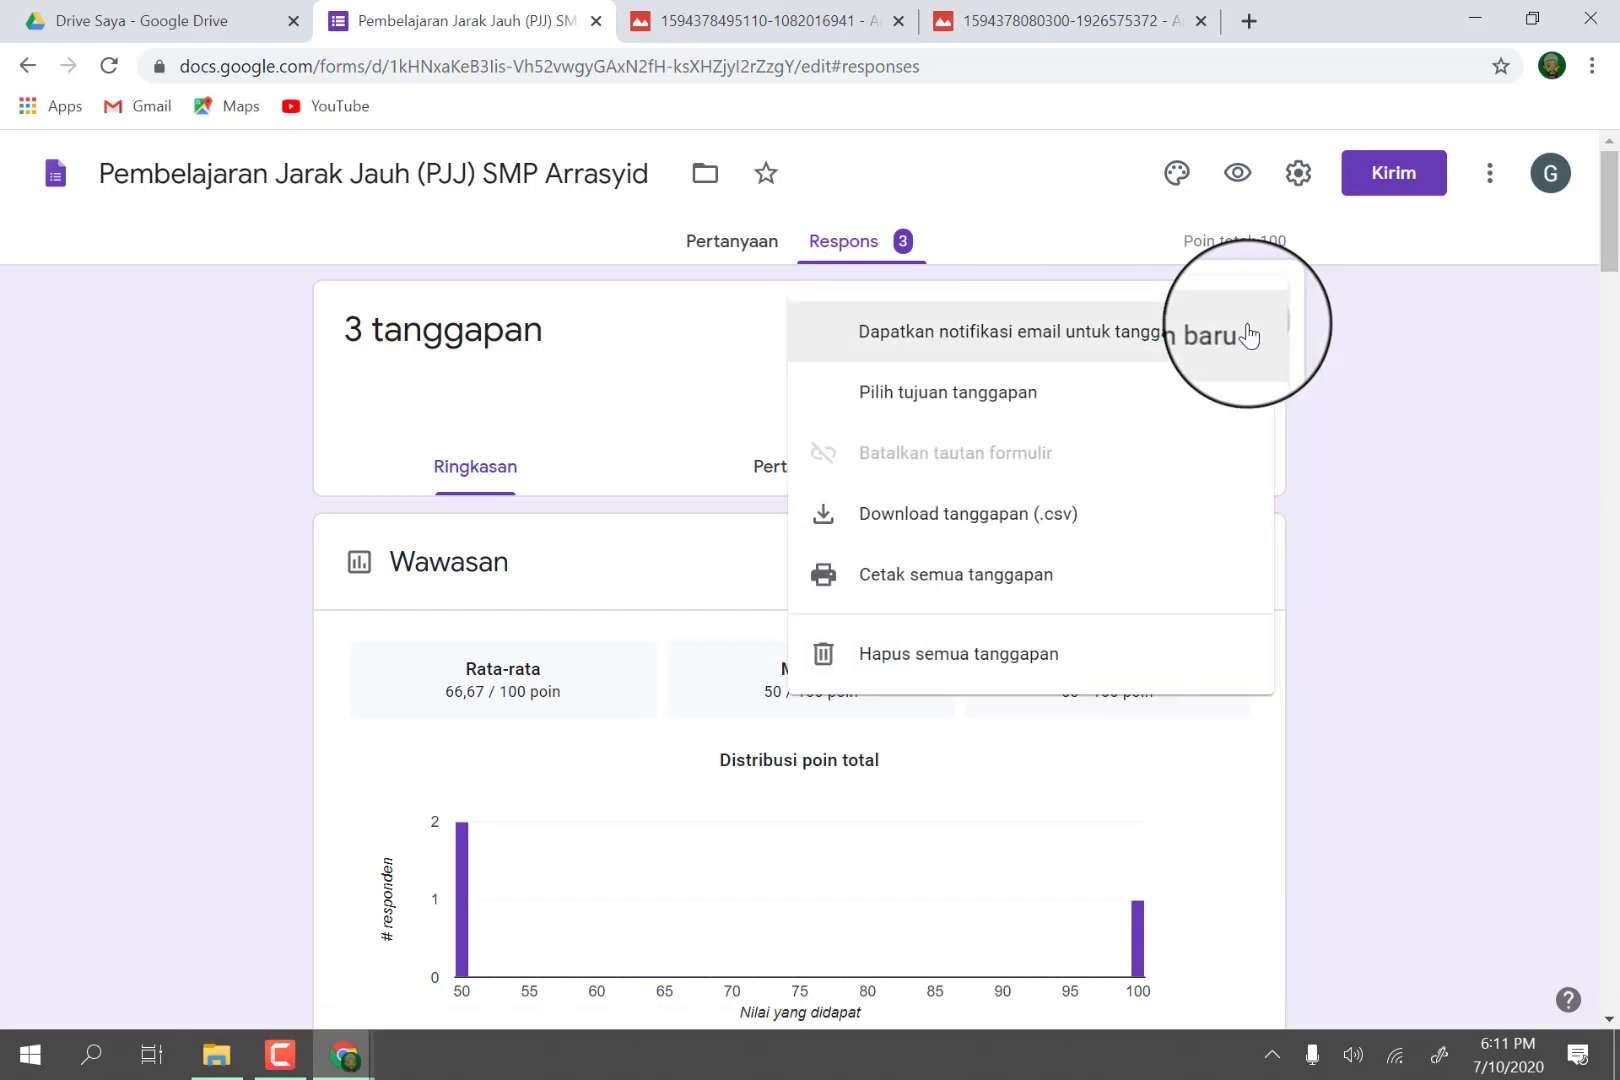
pyautogui.click(945, 590)
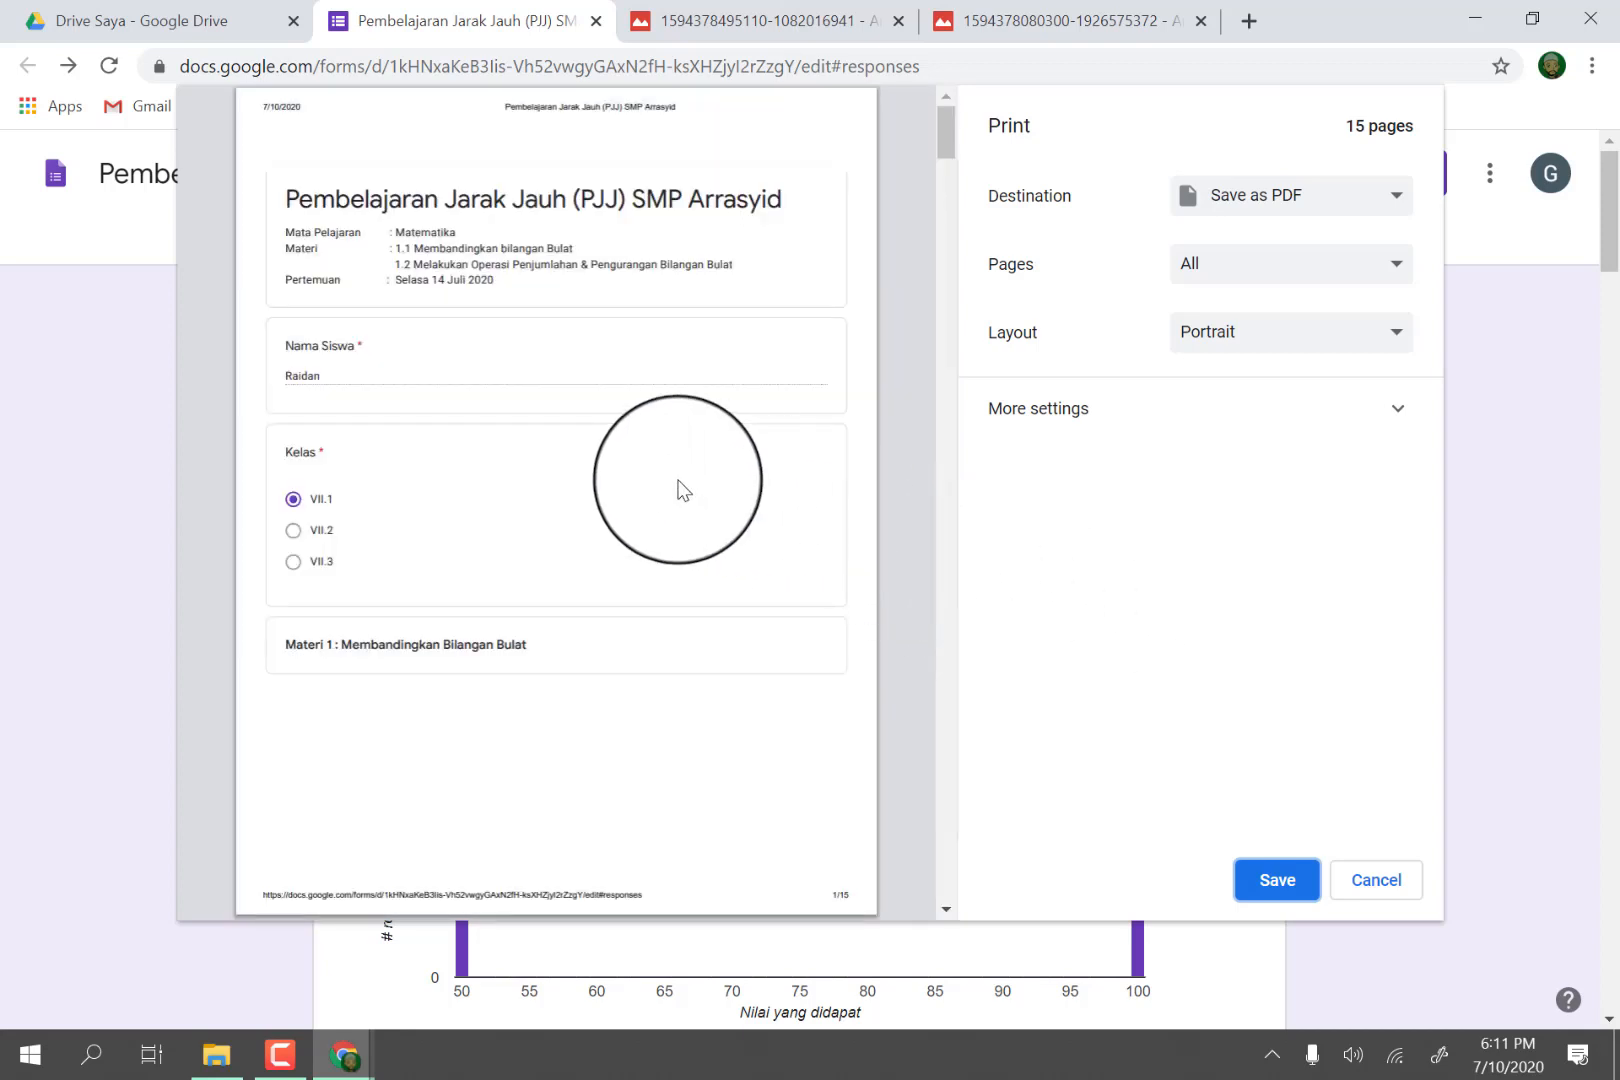
# Review the printable pages of every student's answers to questions 1 through 8 in the print preview.
pyautogui.scroll(-7, 676, 478)
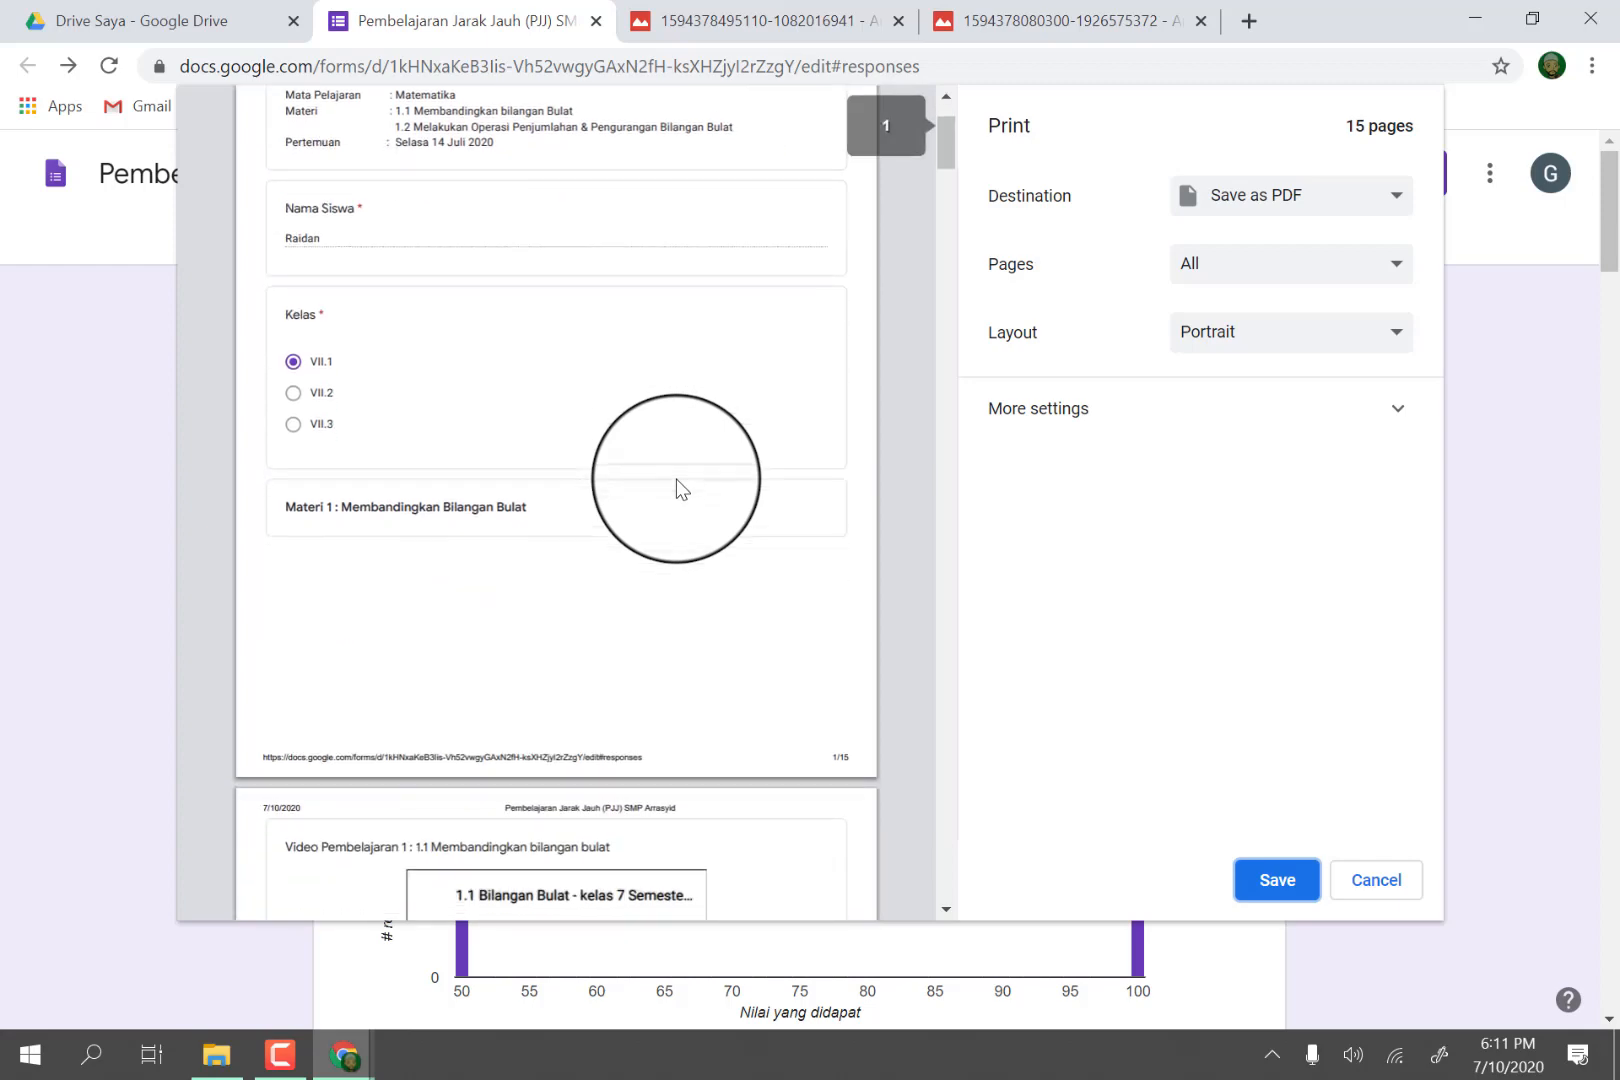
pyautogui.scroll(-5, 676, 478)
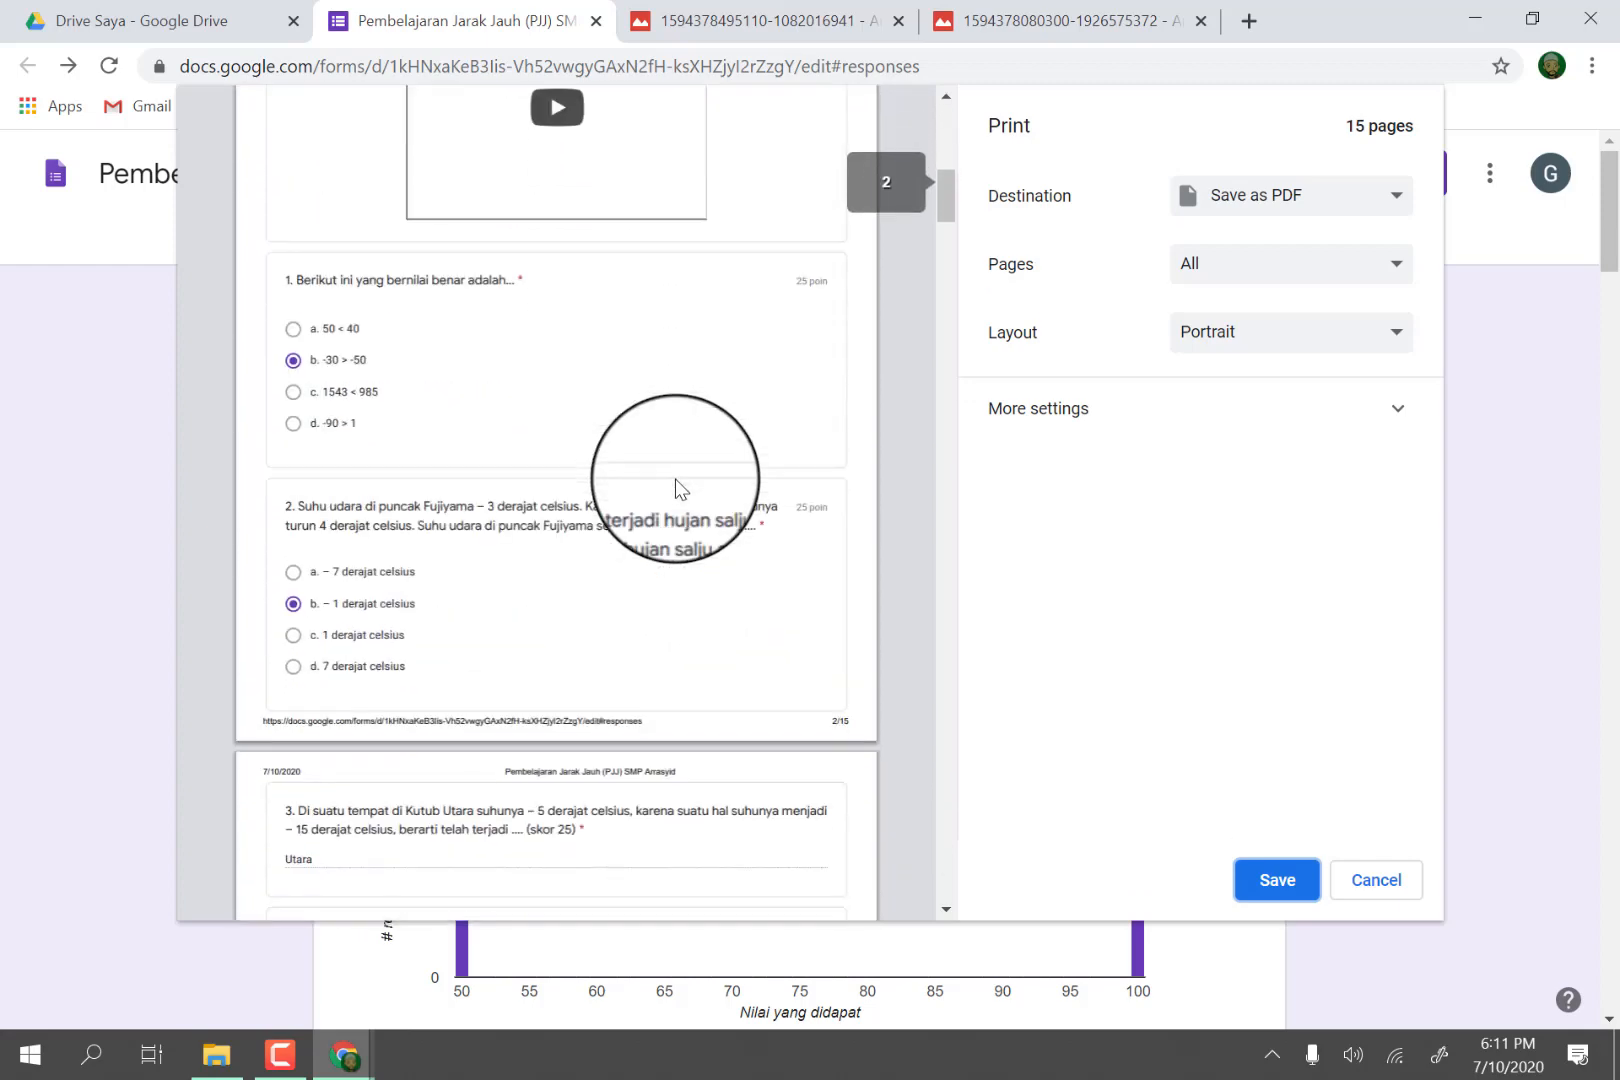
pyautogui.scroll(-8, 675, 478)
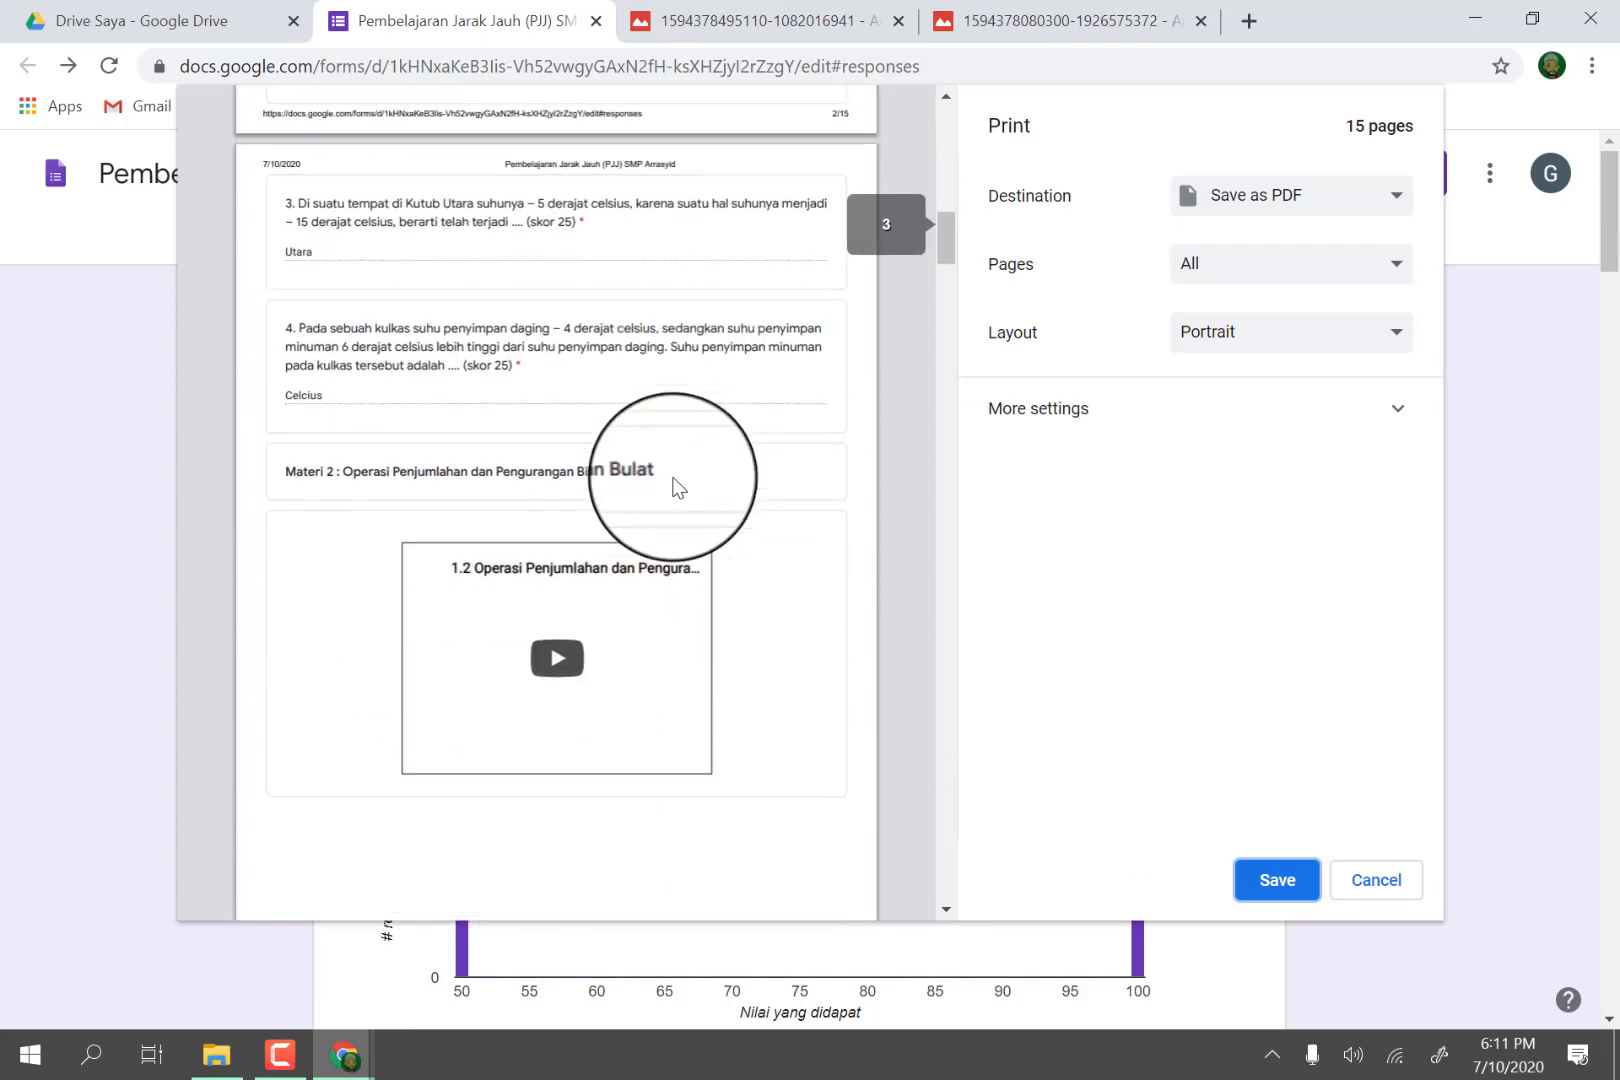
pyautogui.scroll(-7, 685, 473)
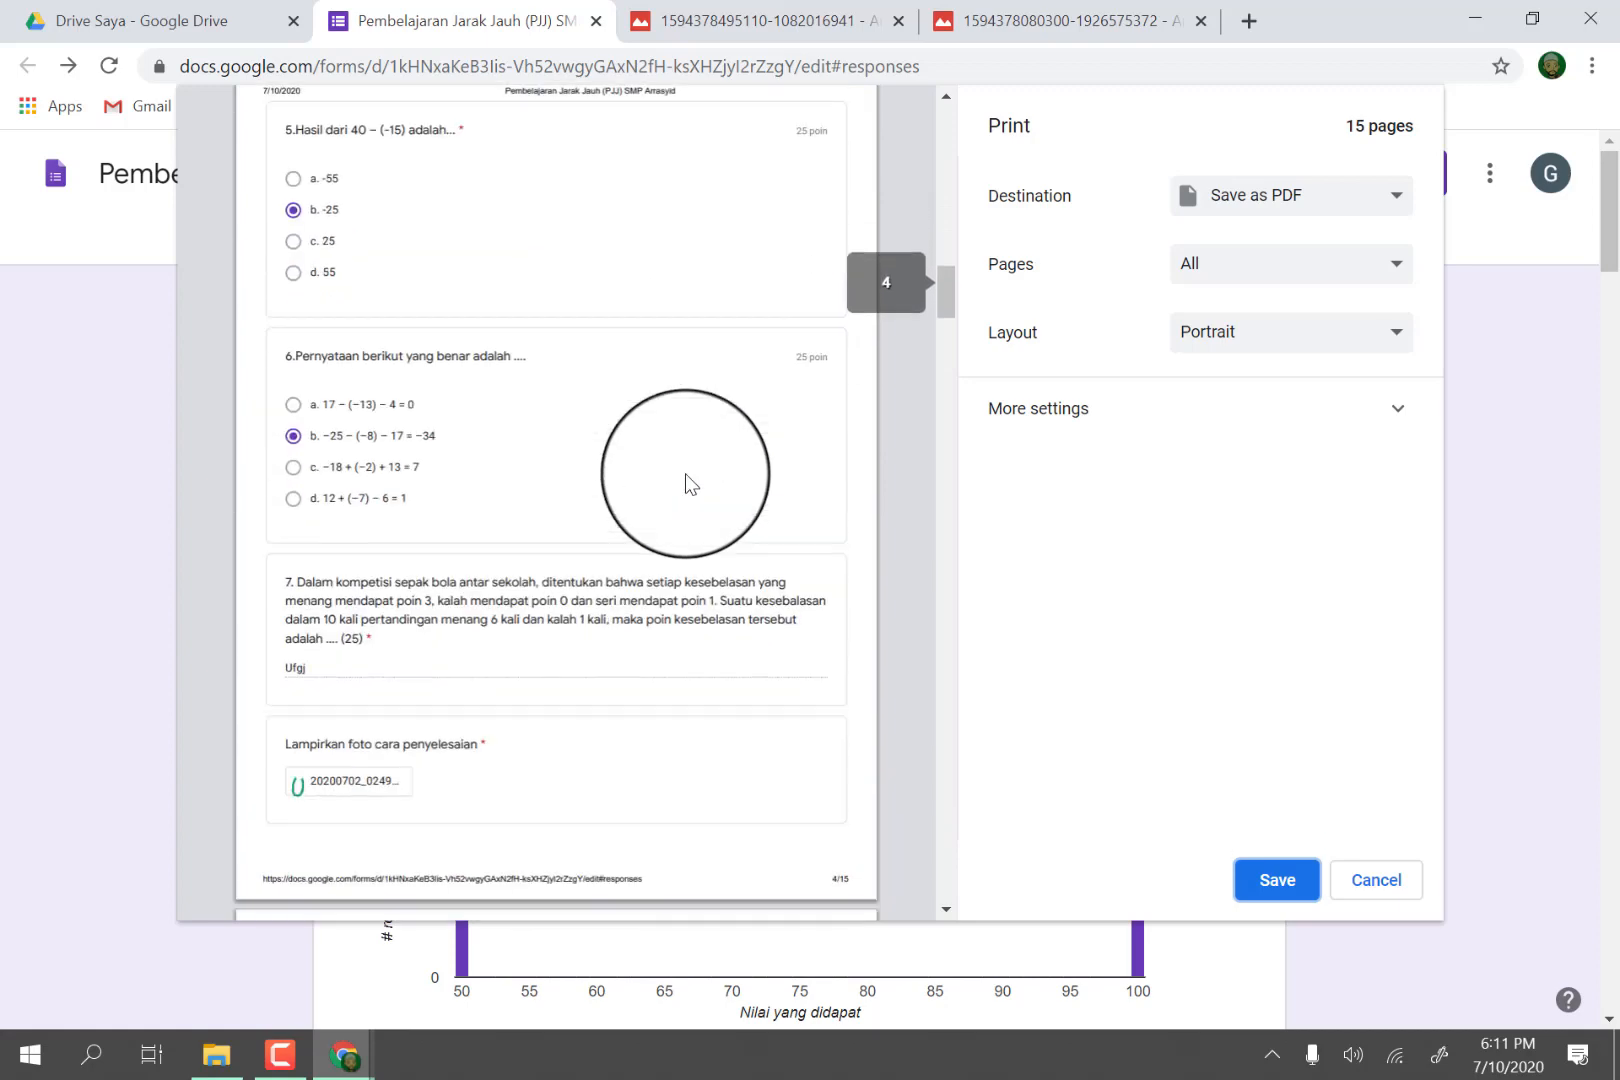
pyautogui.scroll(-8, 685, 473)
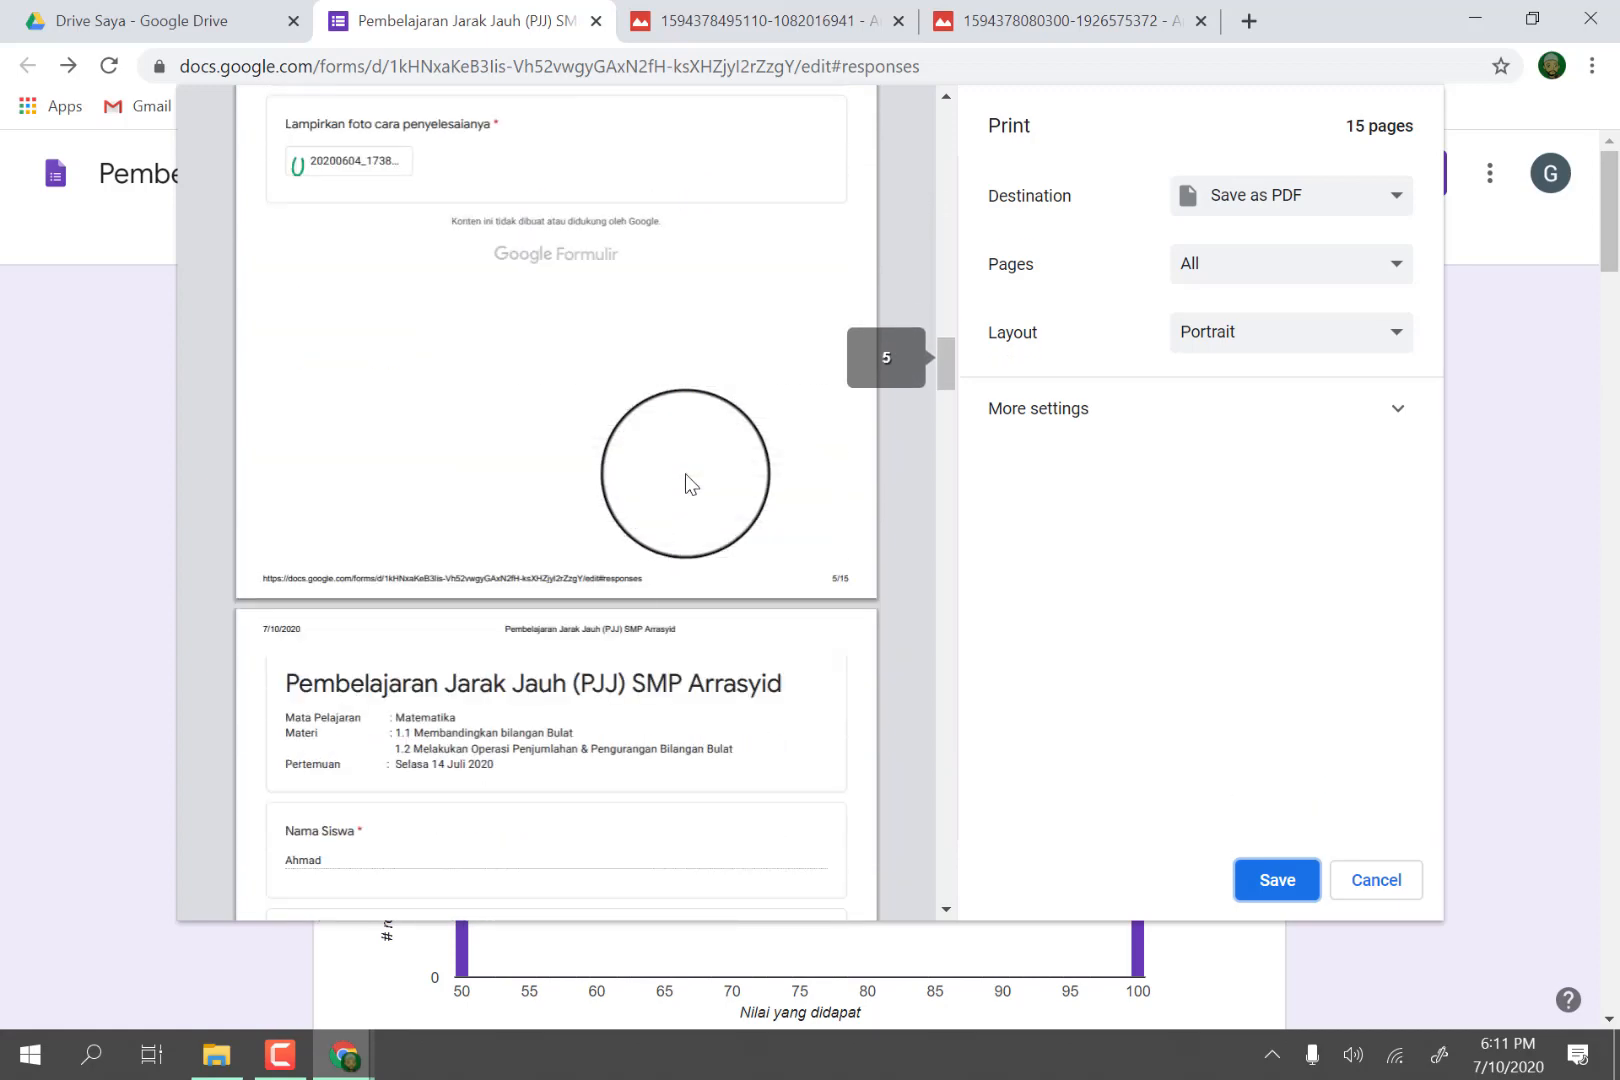
pyautogui.scroll(-5, 685, 473)
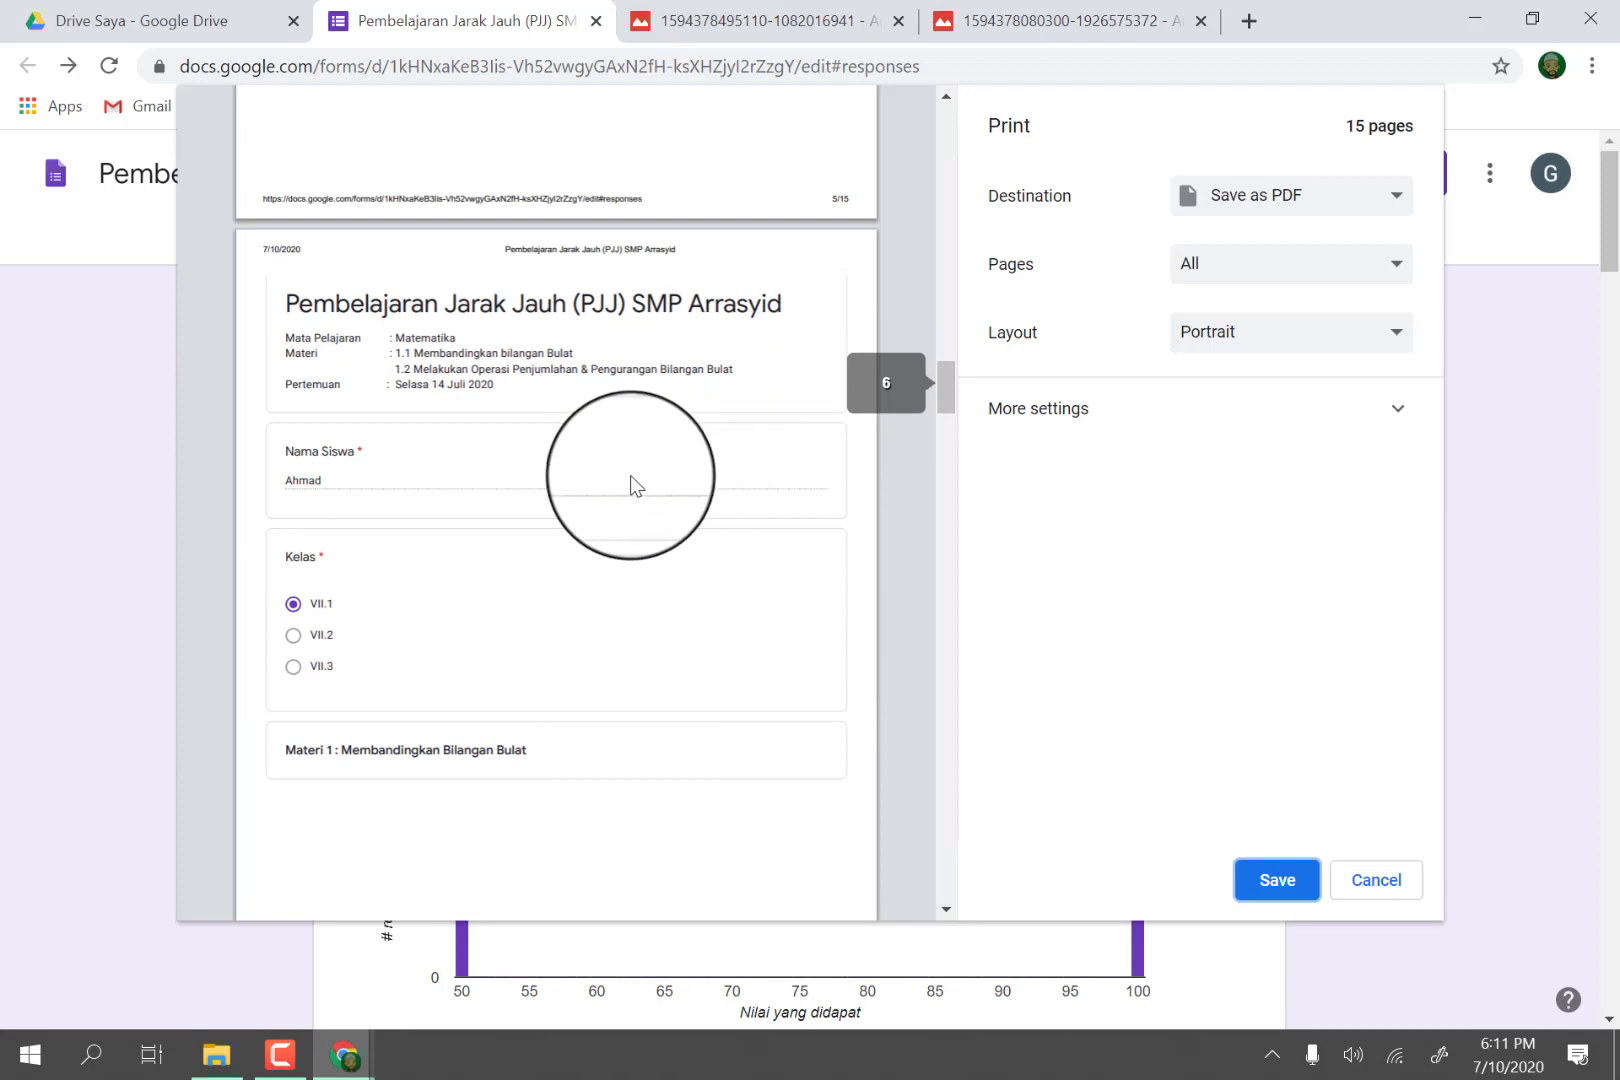
pyautogui.scroll(-12, 613, 478)
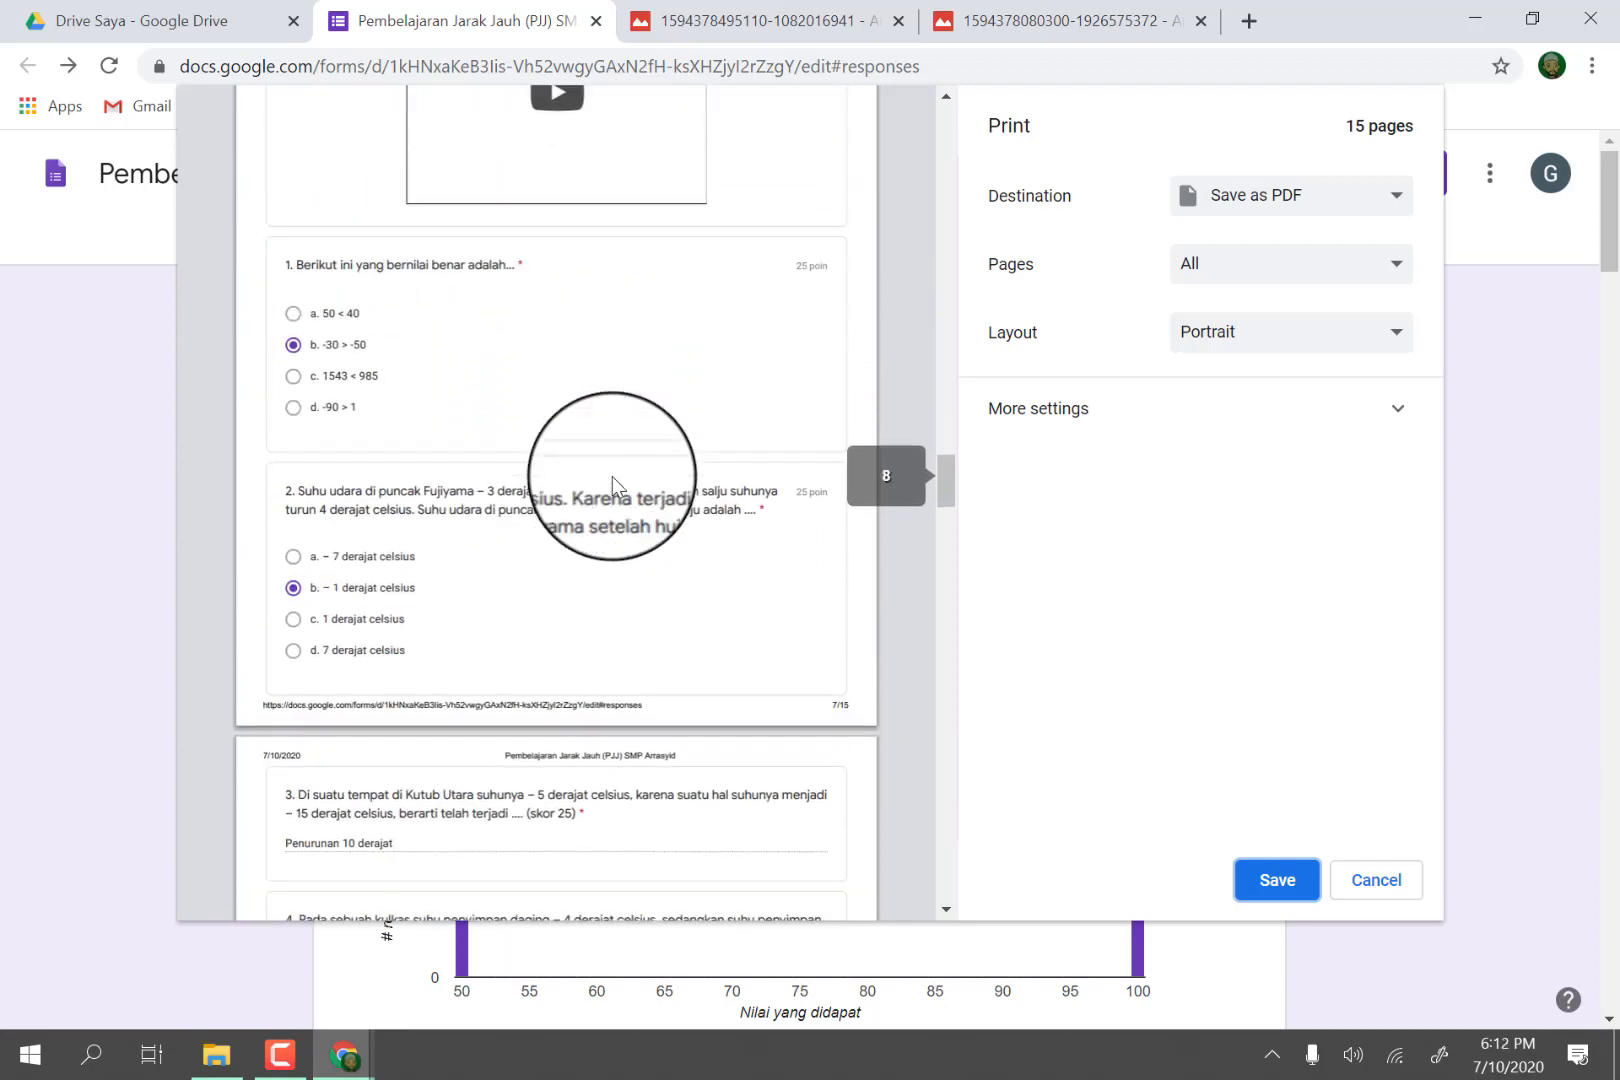
pyautogui.scroll(-8, 613, 487)
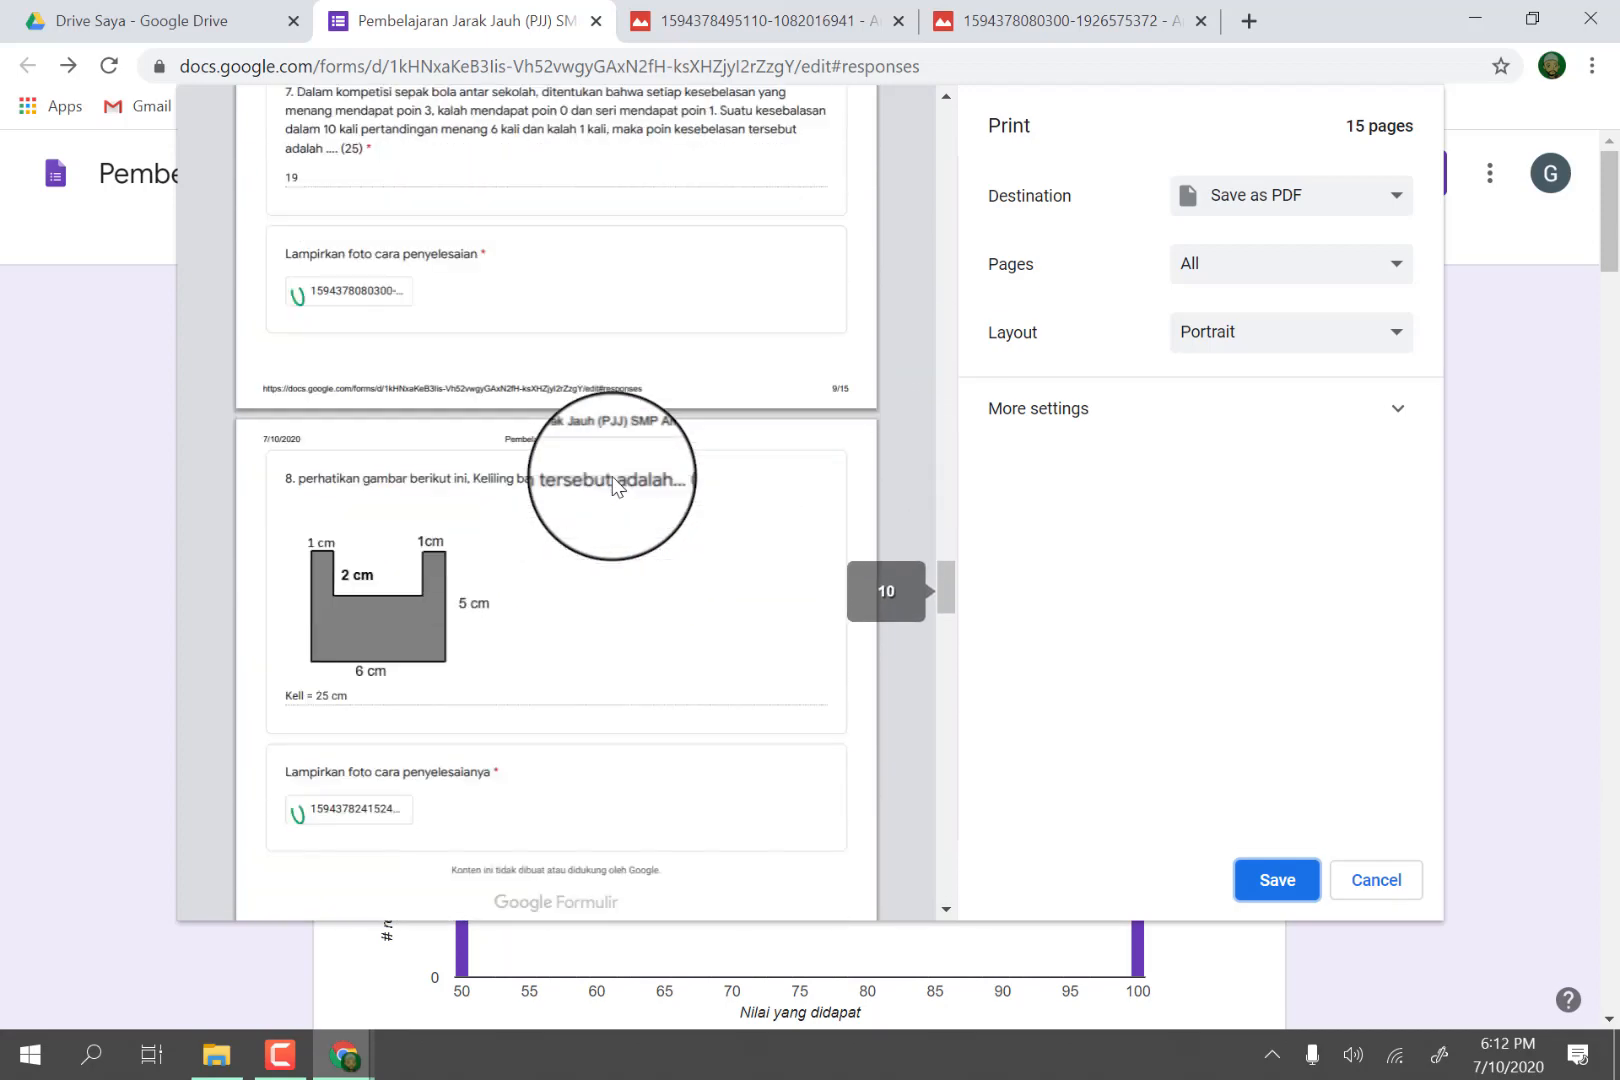
pyautogui.scroll(-8, 423, 250)
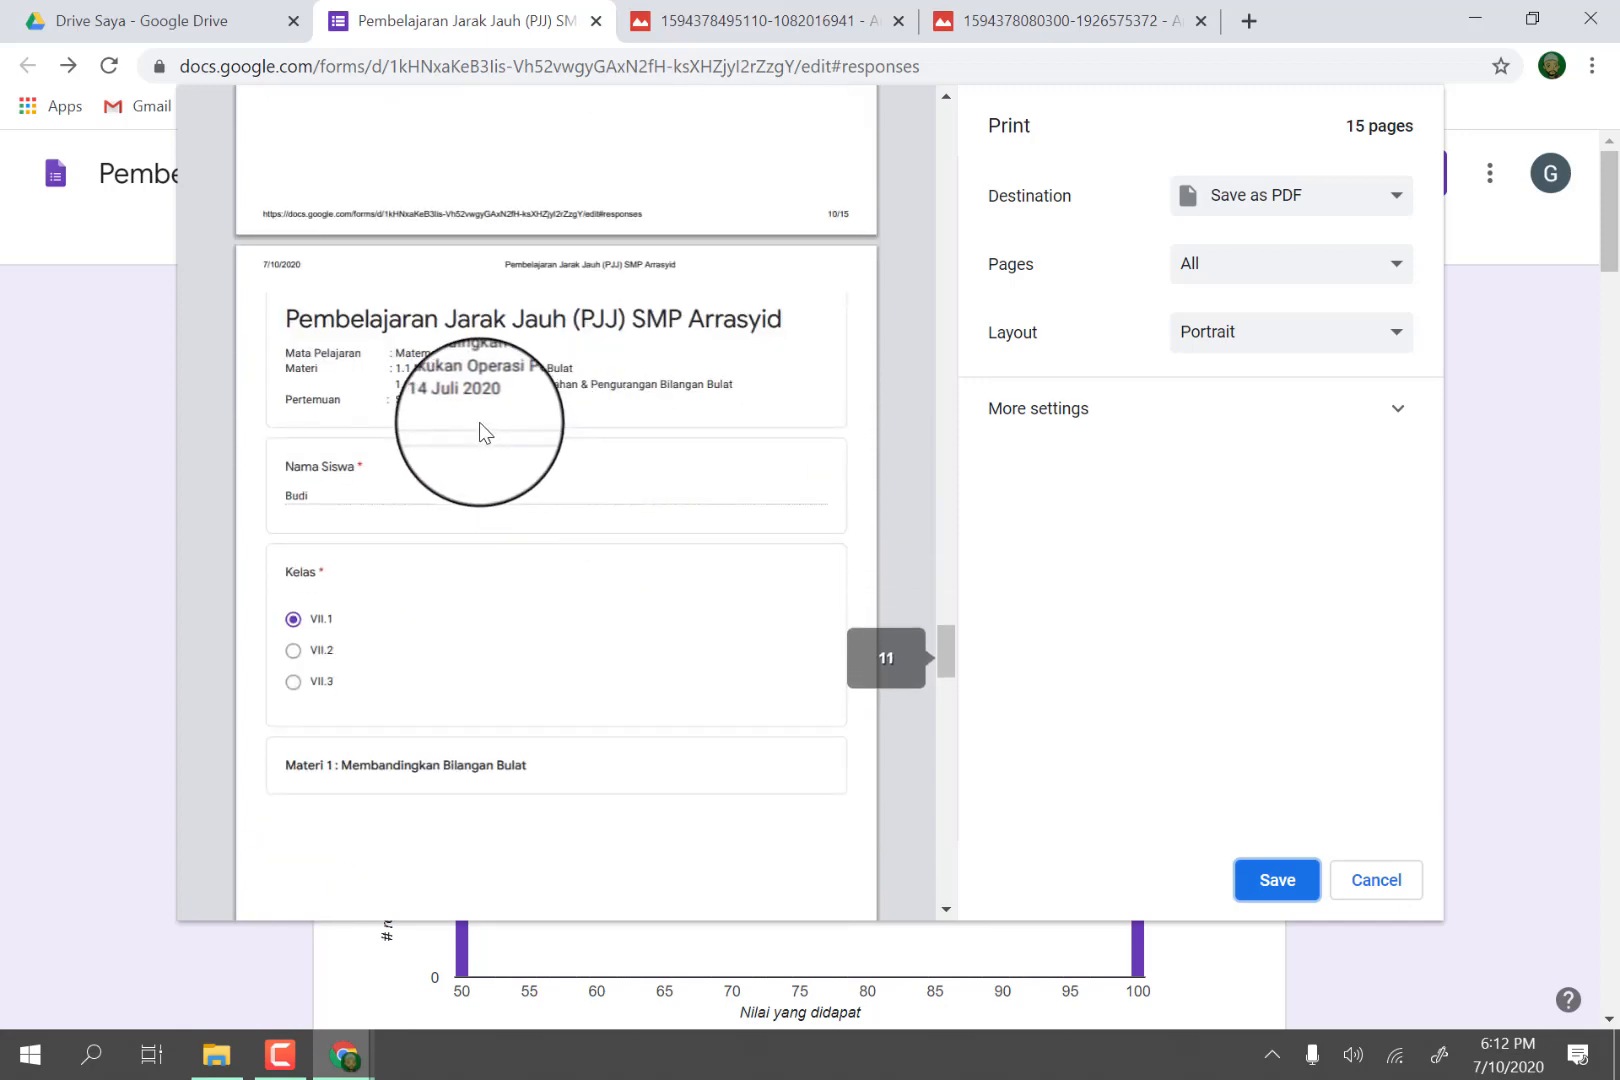
pyautogui.scroll(-1, 478, 421)
pyautogui.scroll(-6, 462, 394)
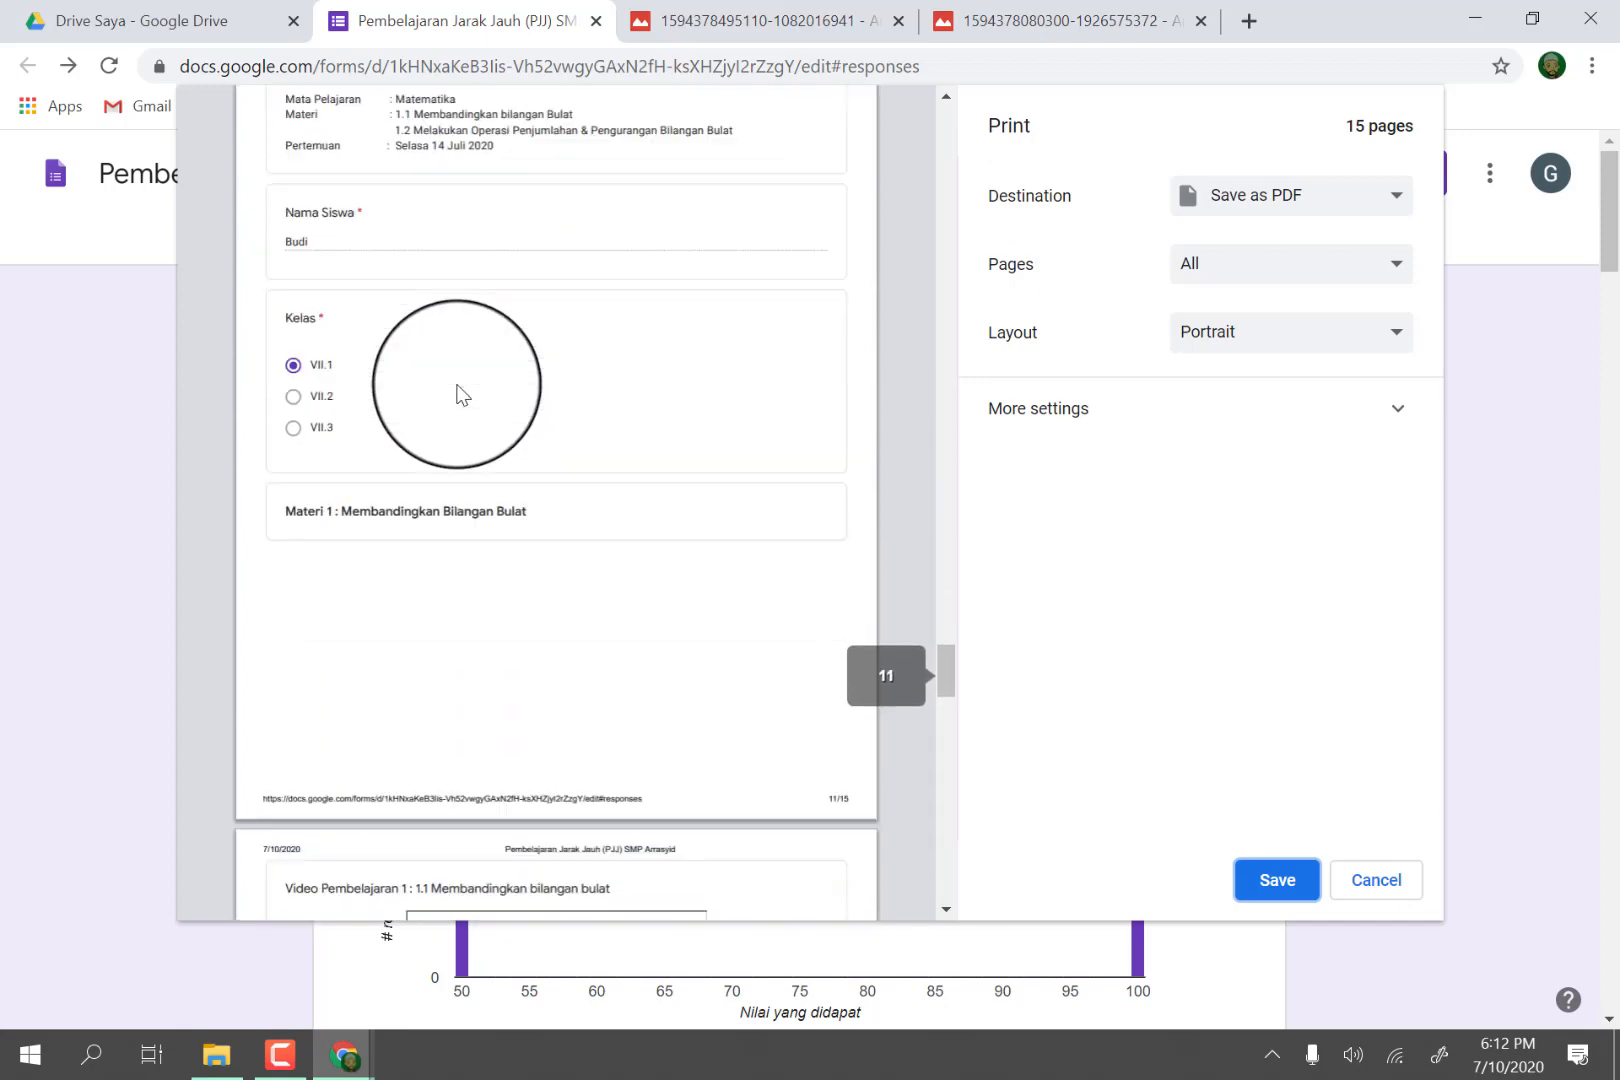
pyautogui.scroll(-7, 510, 478)
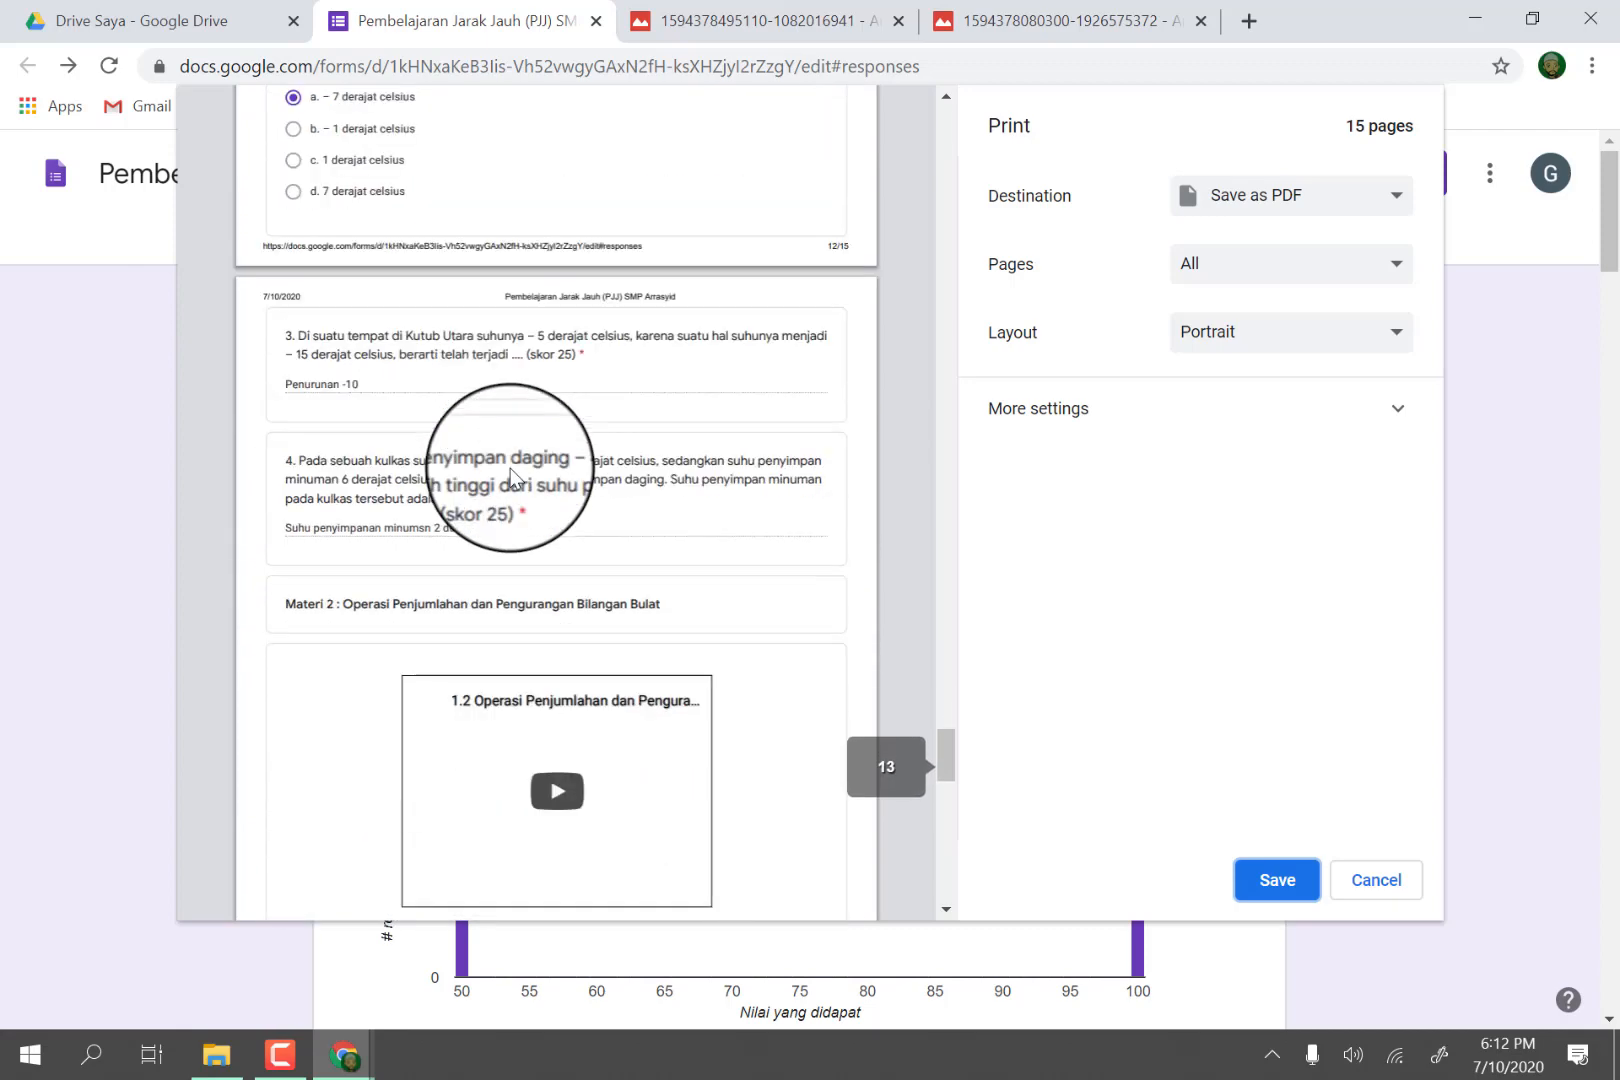
pyautogui.scroll(-5, 511, 469)
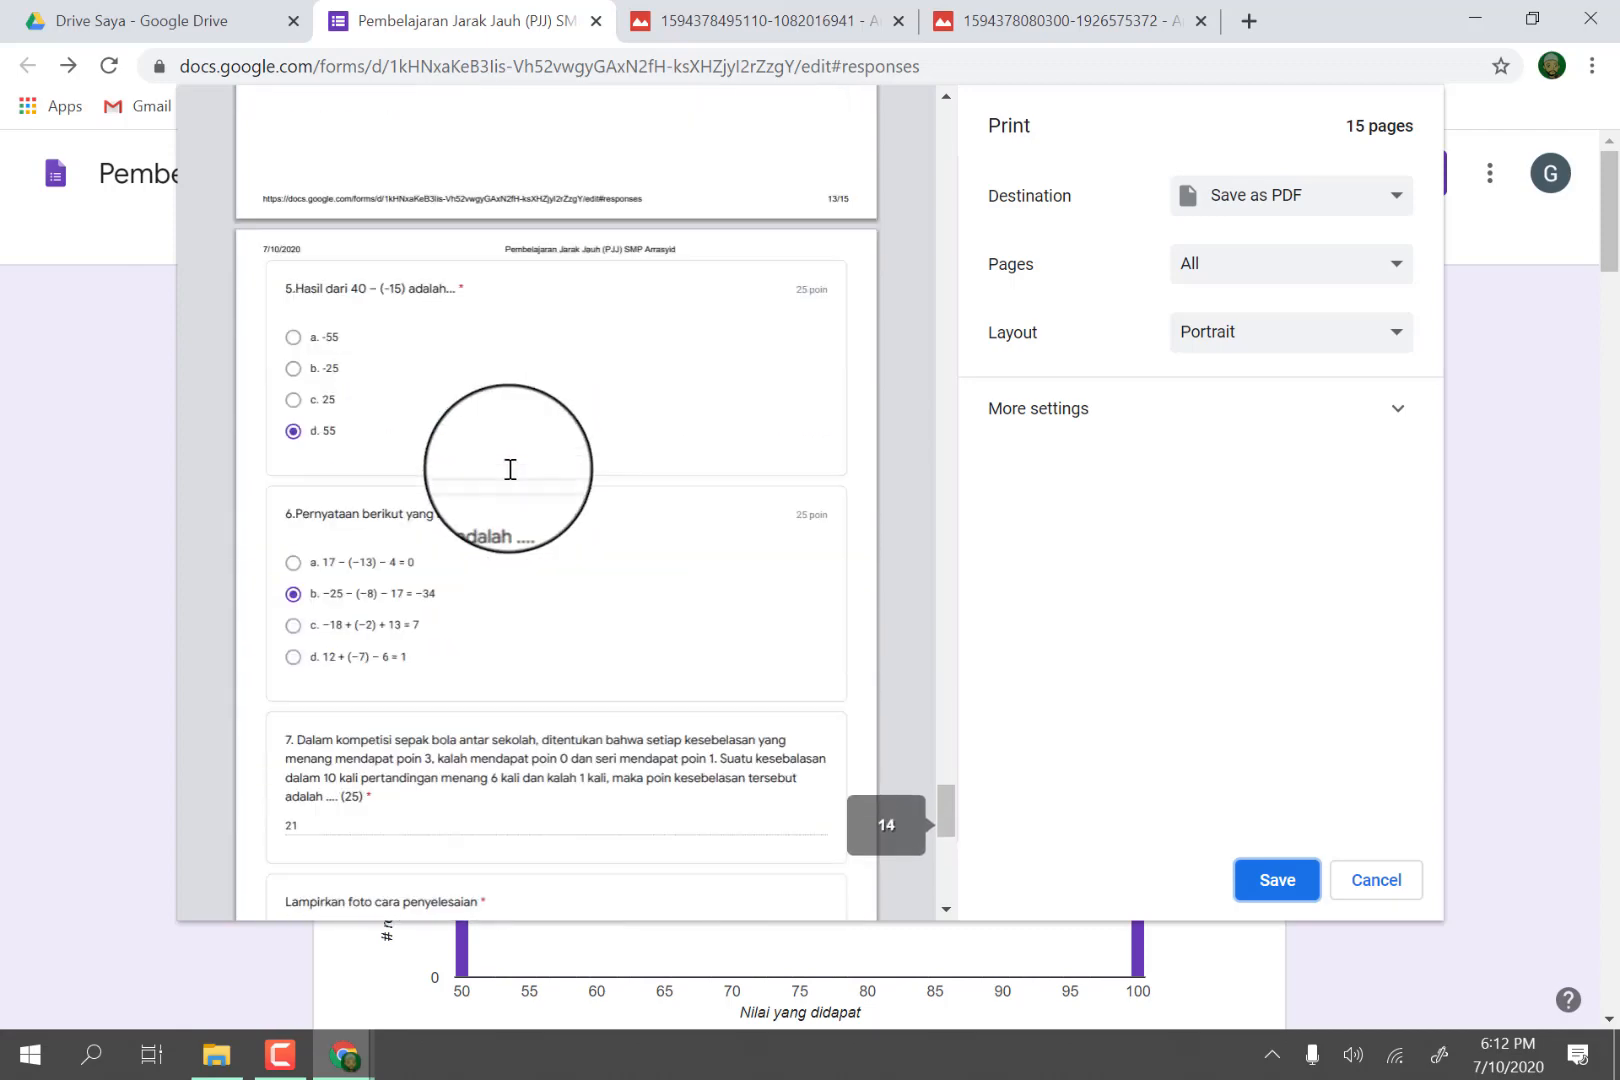
pyautogui.scroll(-6, 513, 462)
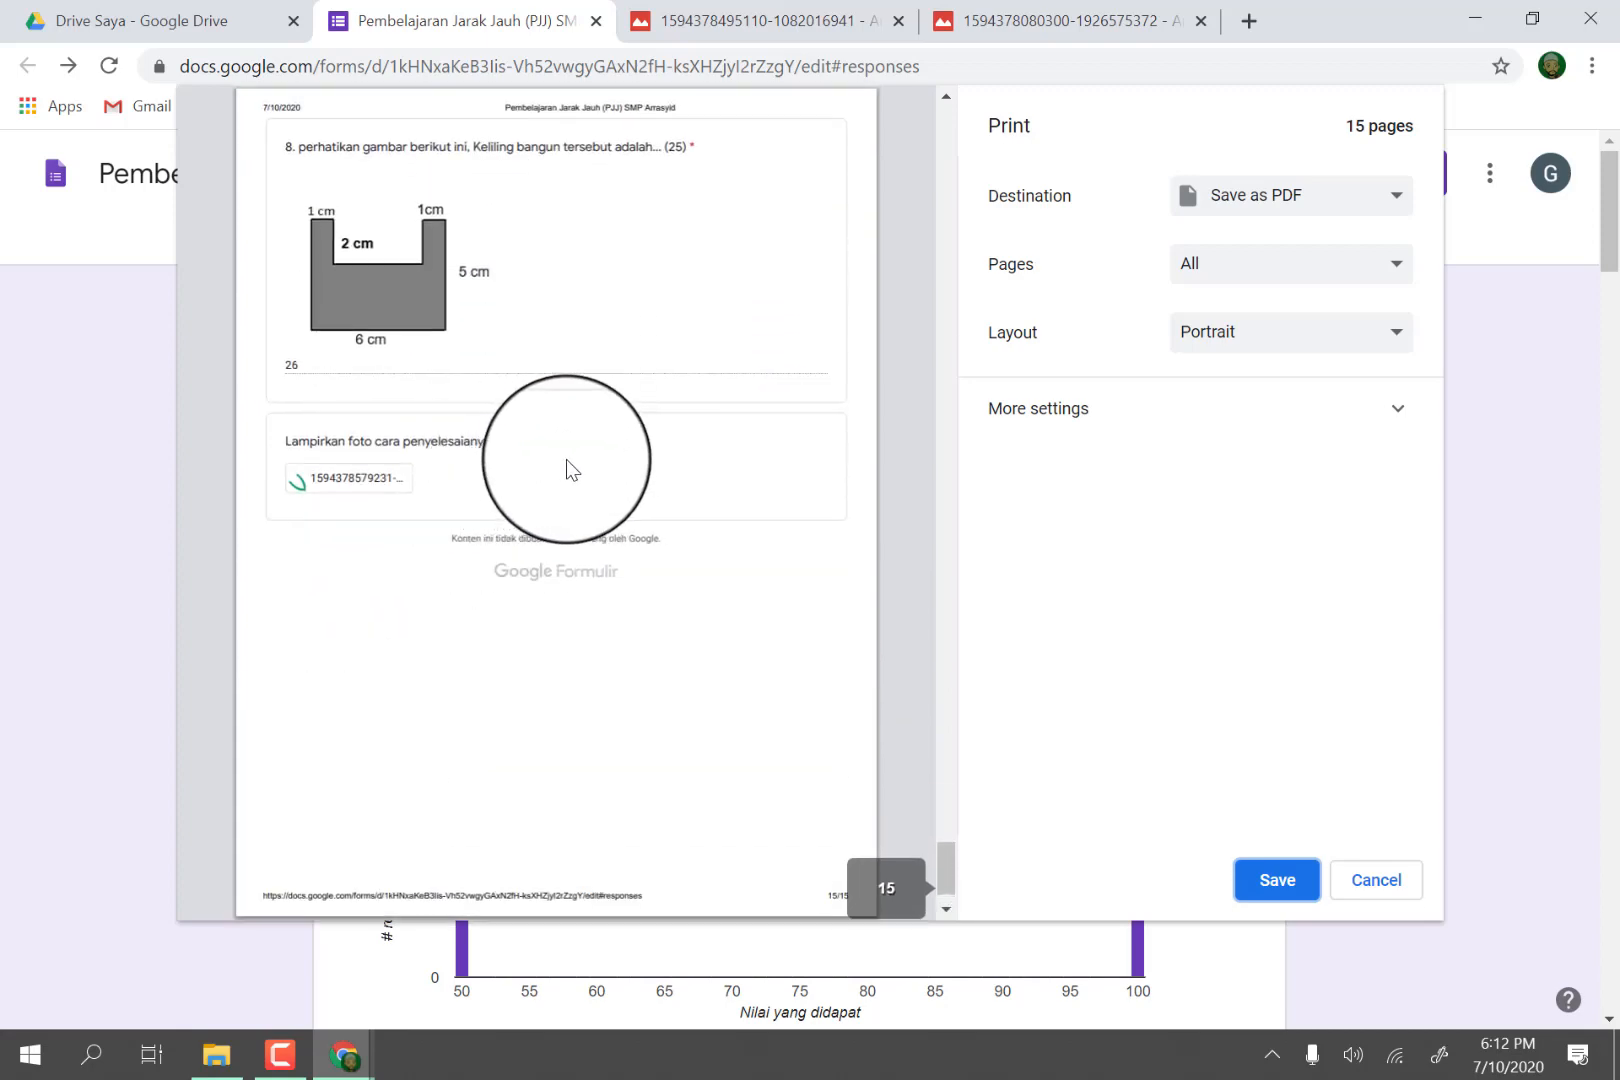
pyautogui.scroll(10, 566, 470)
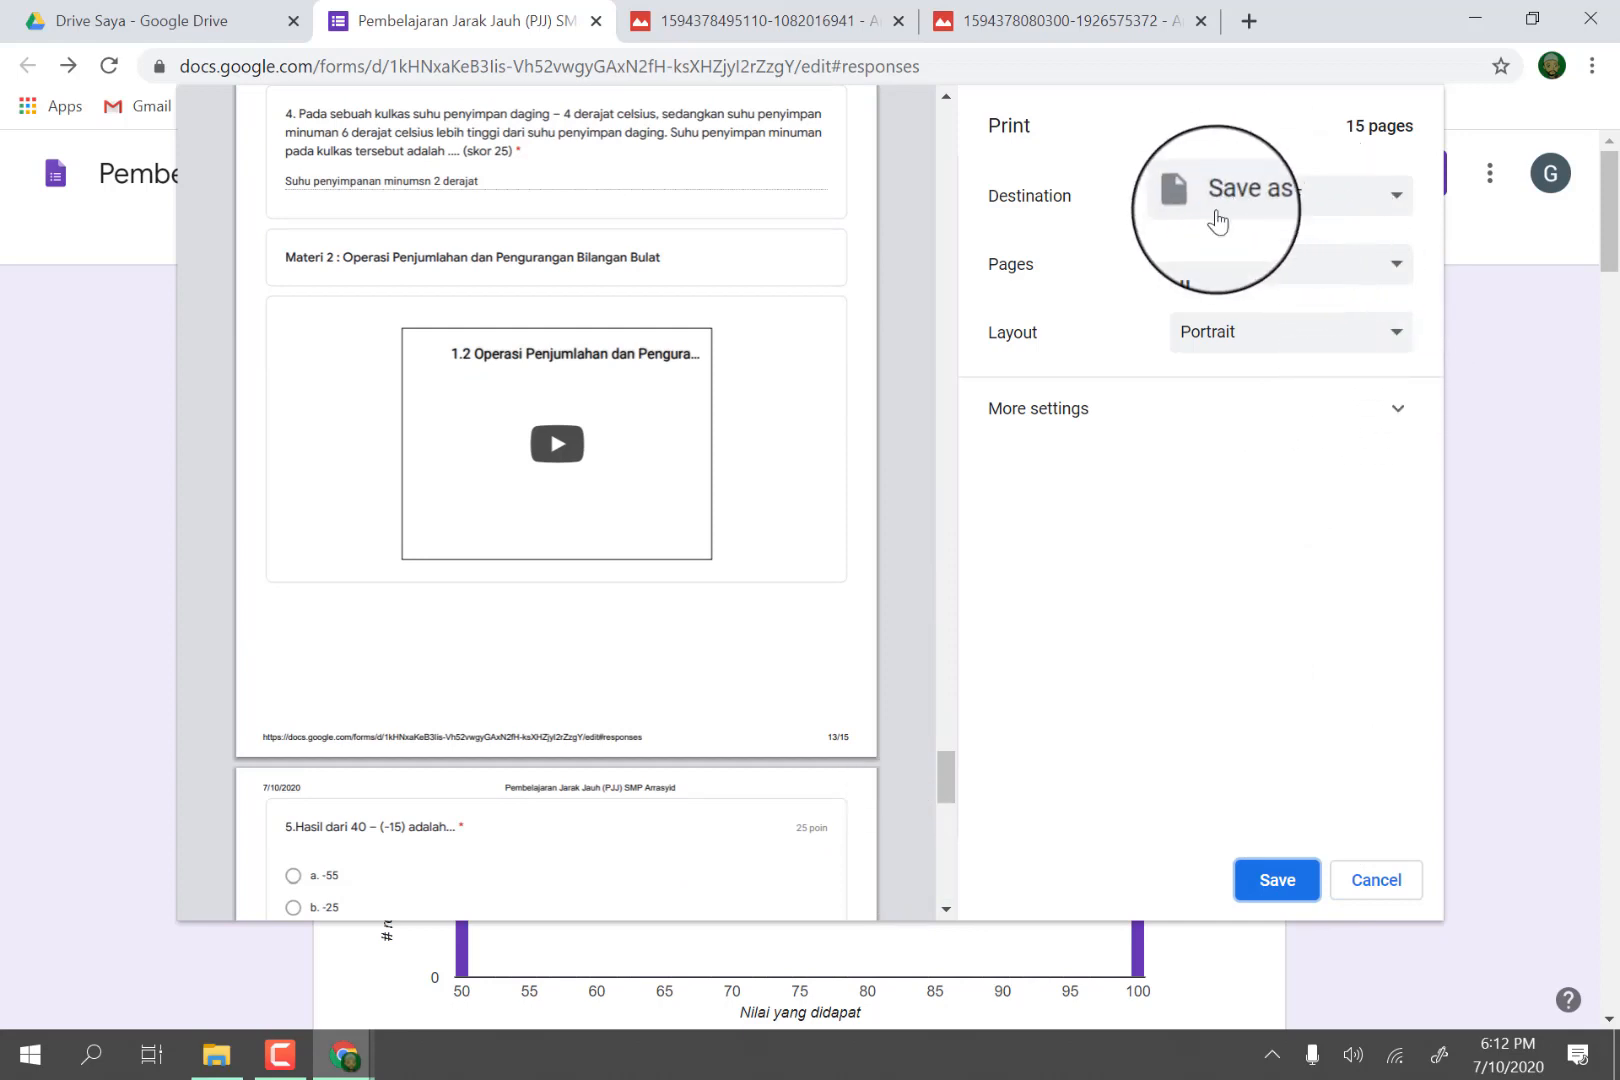
# Start saving the responses as a PDF and create a folder named "Hasil Penugasan PJJ Mat senin 13 juli 2020" in bimtek Google Form.
pyautogui.click(1265, 884)
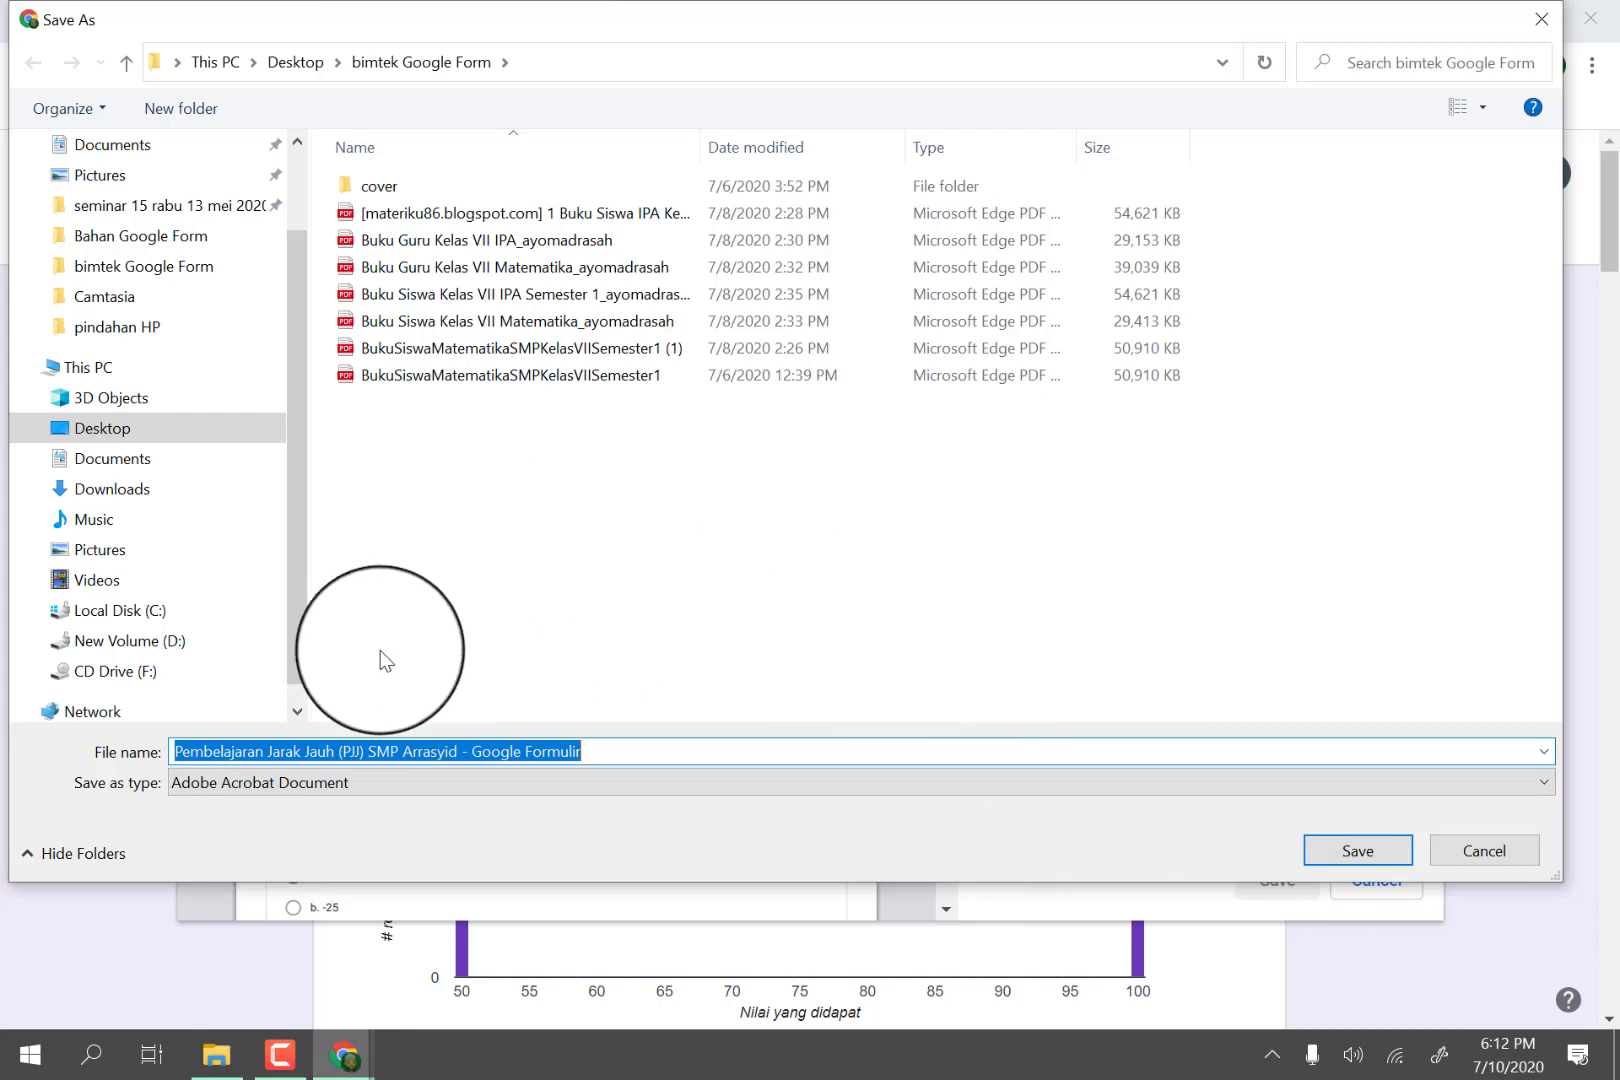
pyautogui.rightClick(414, 463)
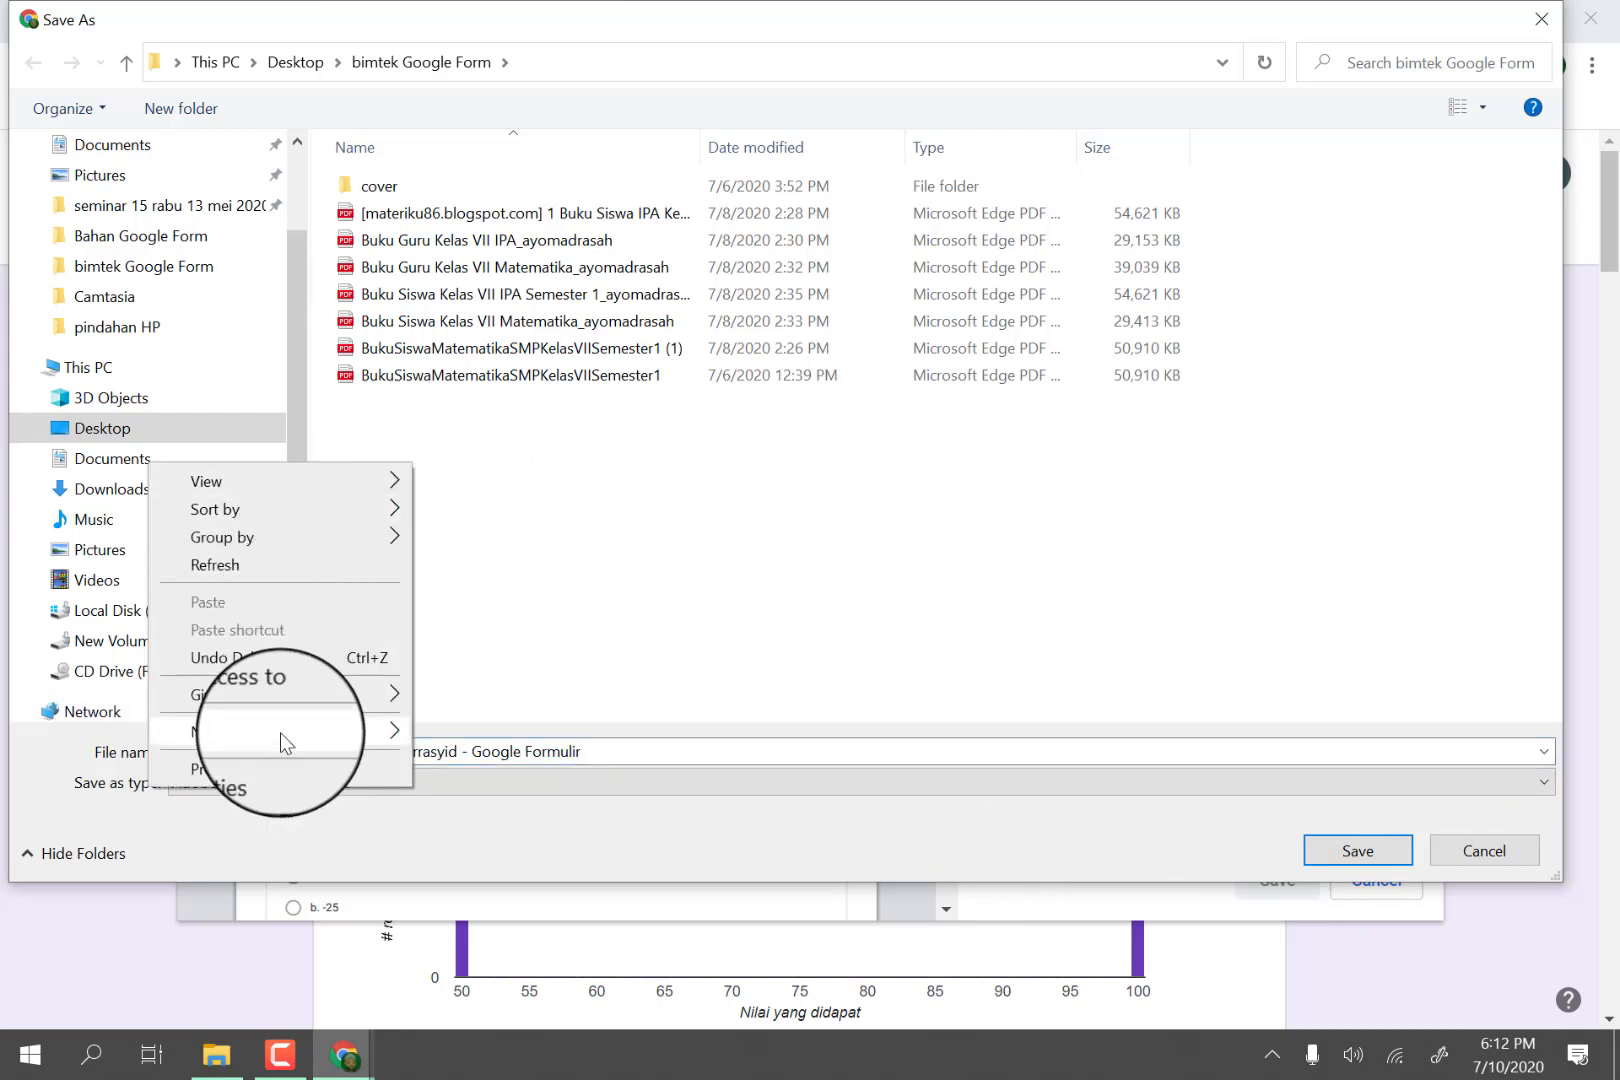
pyautogui.moveTo(320, 735)
pyautogui.click(466, 740)
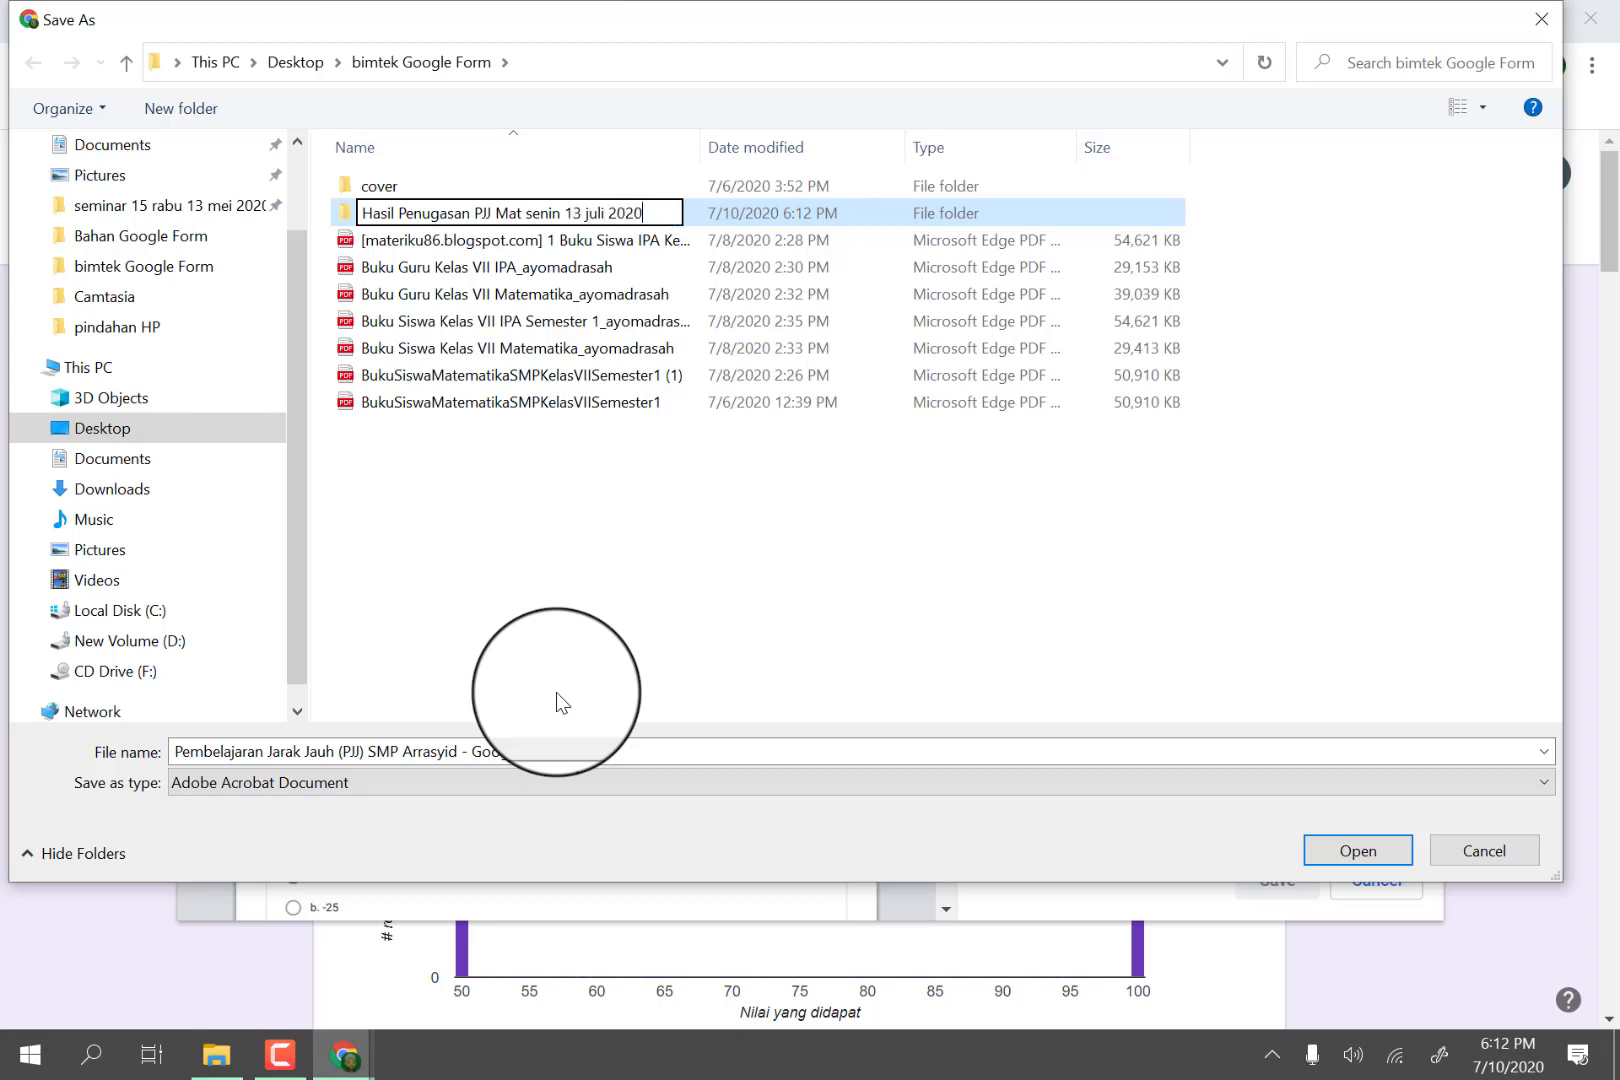
pyautogui.press('Return')
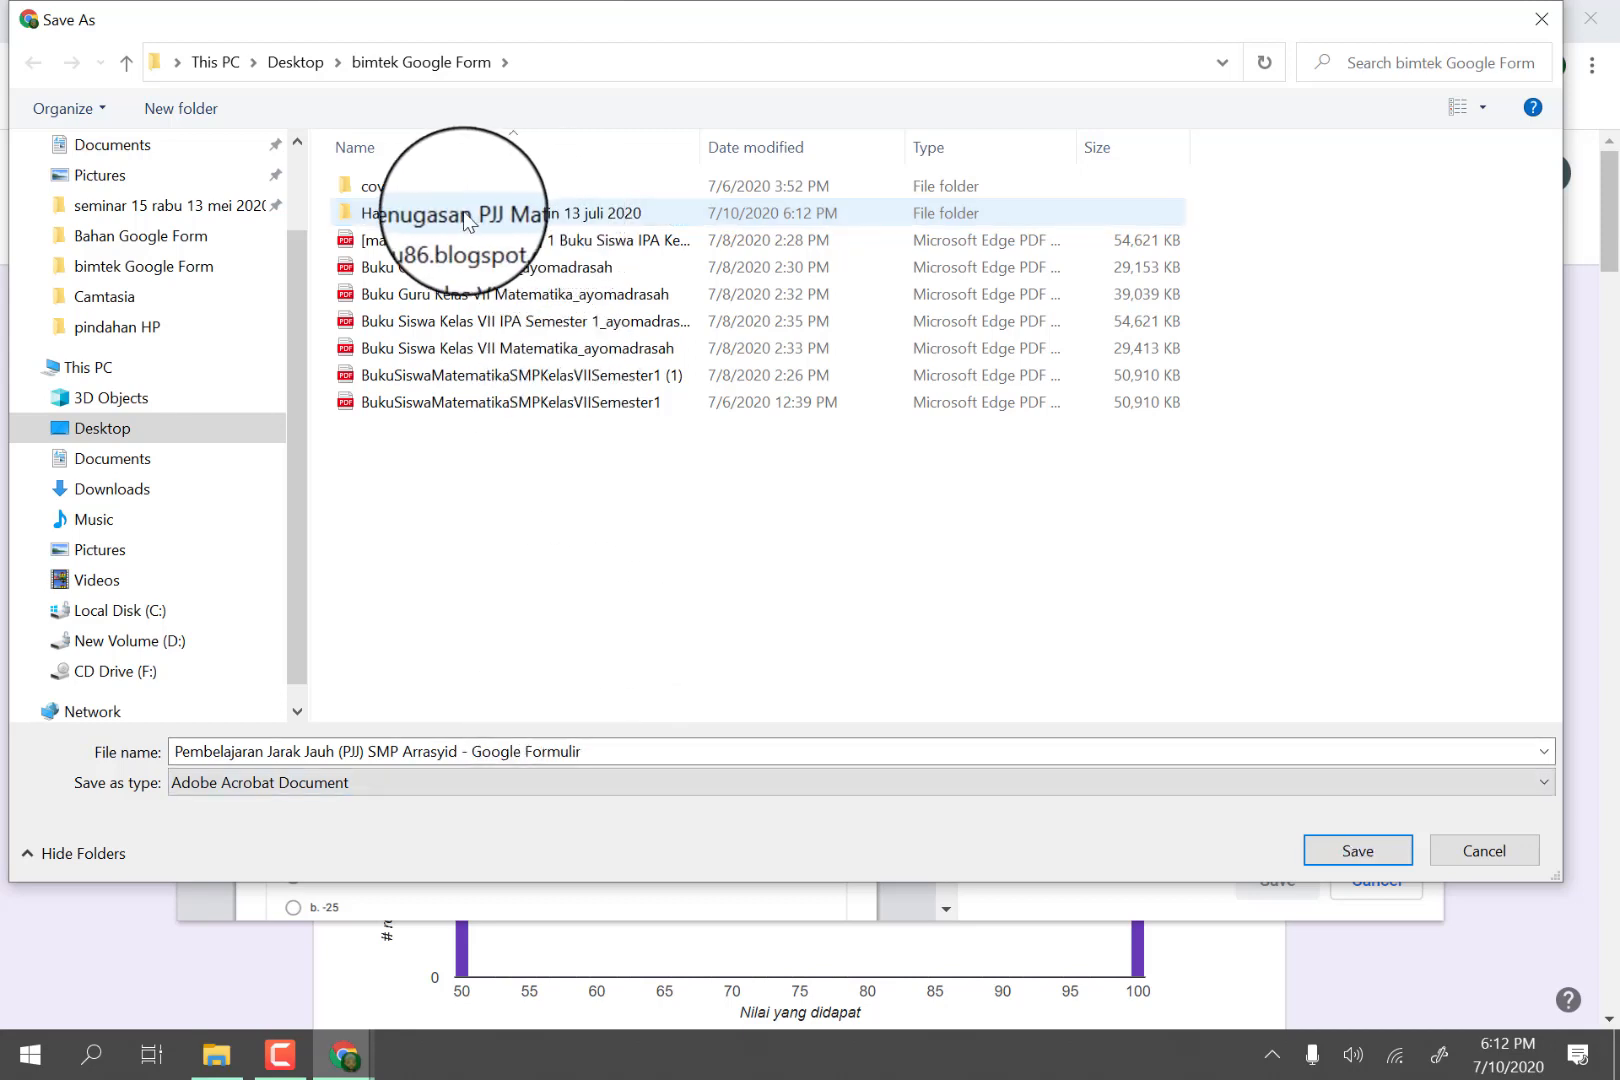
# Save the PDF in the new folder as "Hasil Pembelajaran Jarak Jauh (PJJ) SMP Arrasyid - Google Formulir".
pyautogui.doubleClick(460, 214)
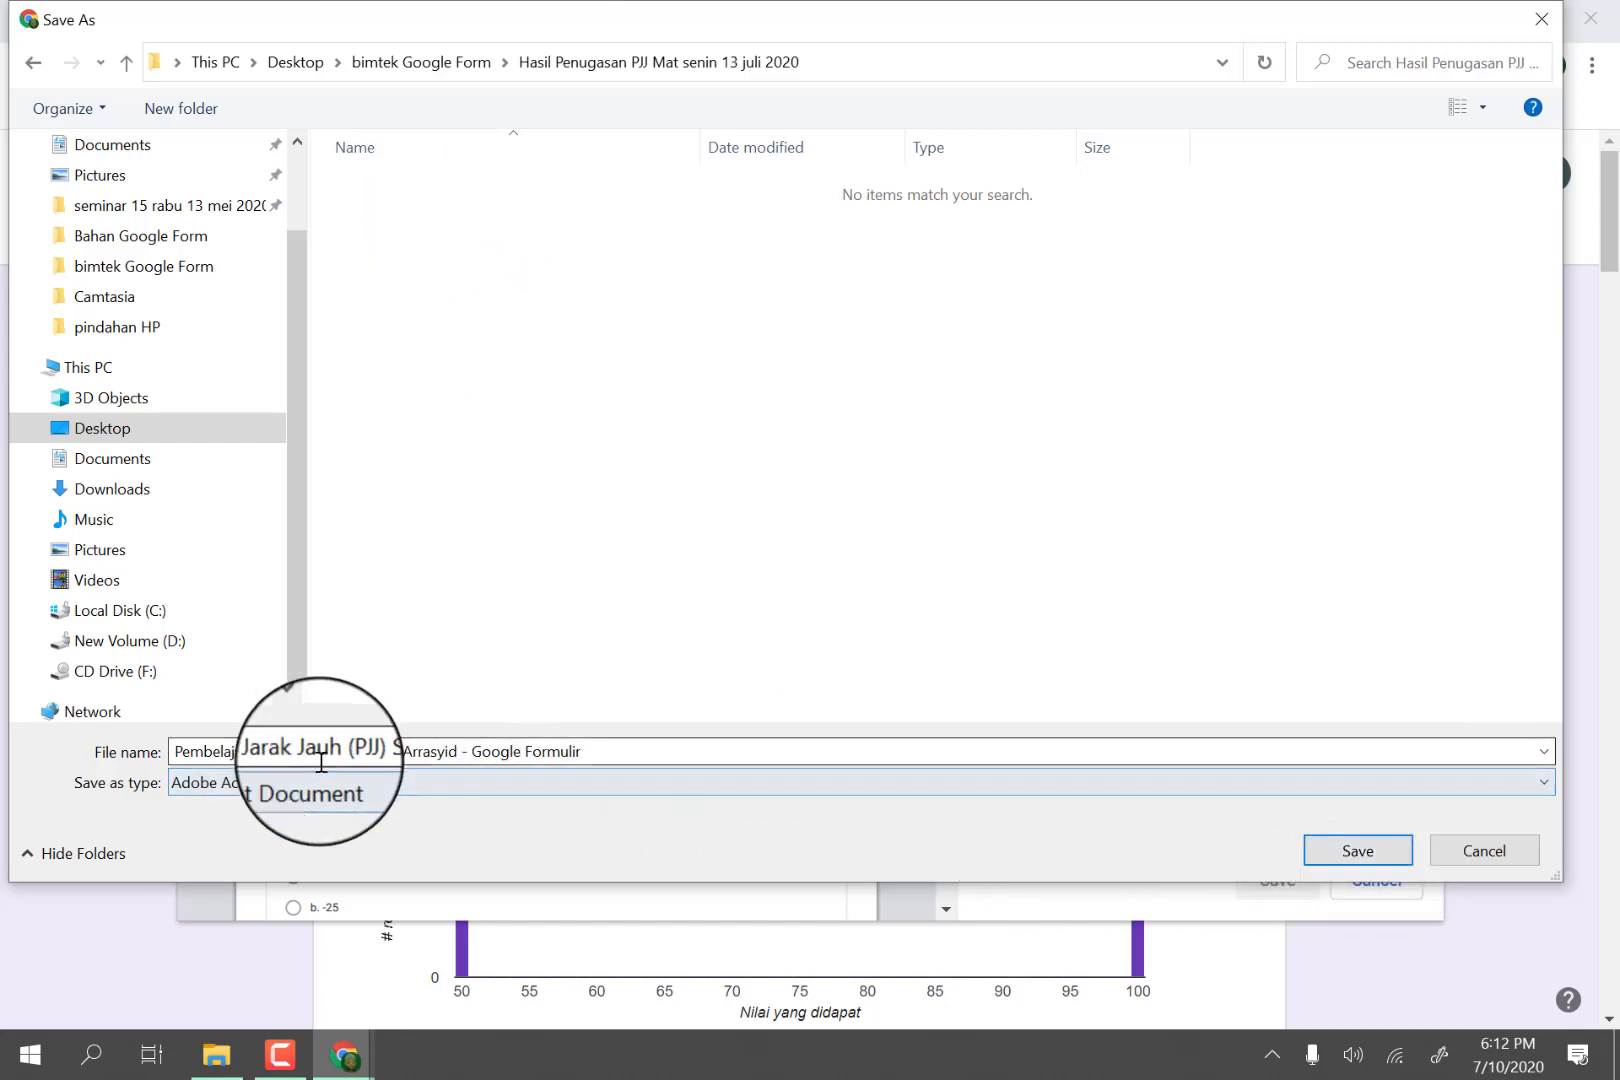
pyautogui.click(180, 755)
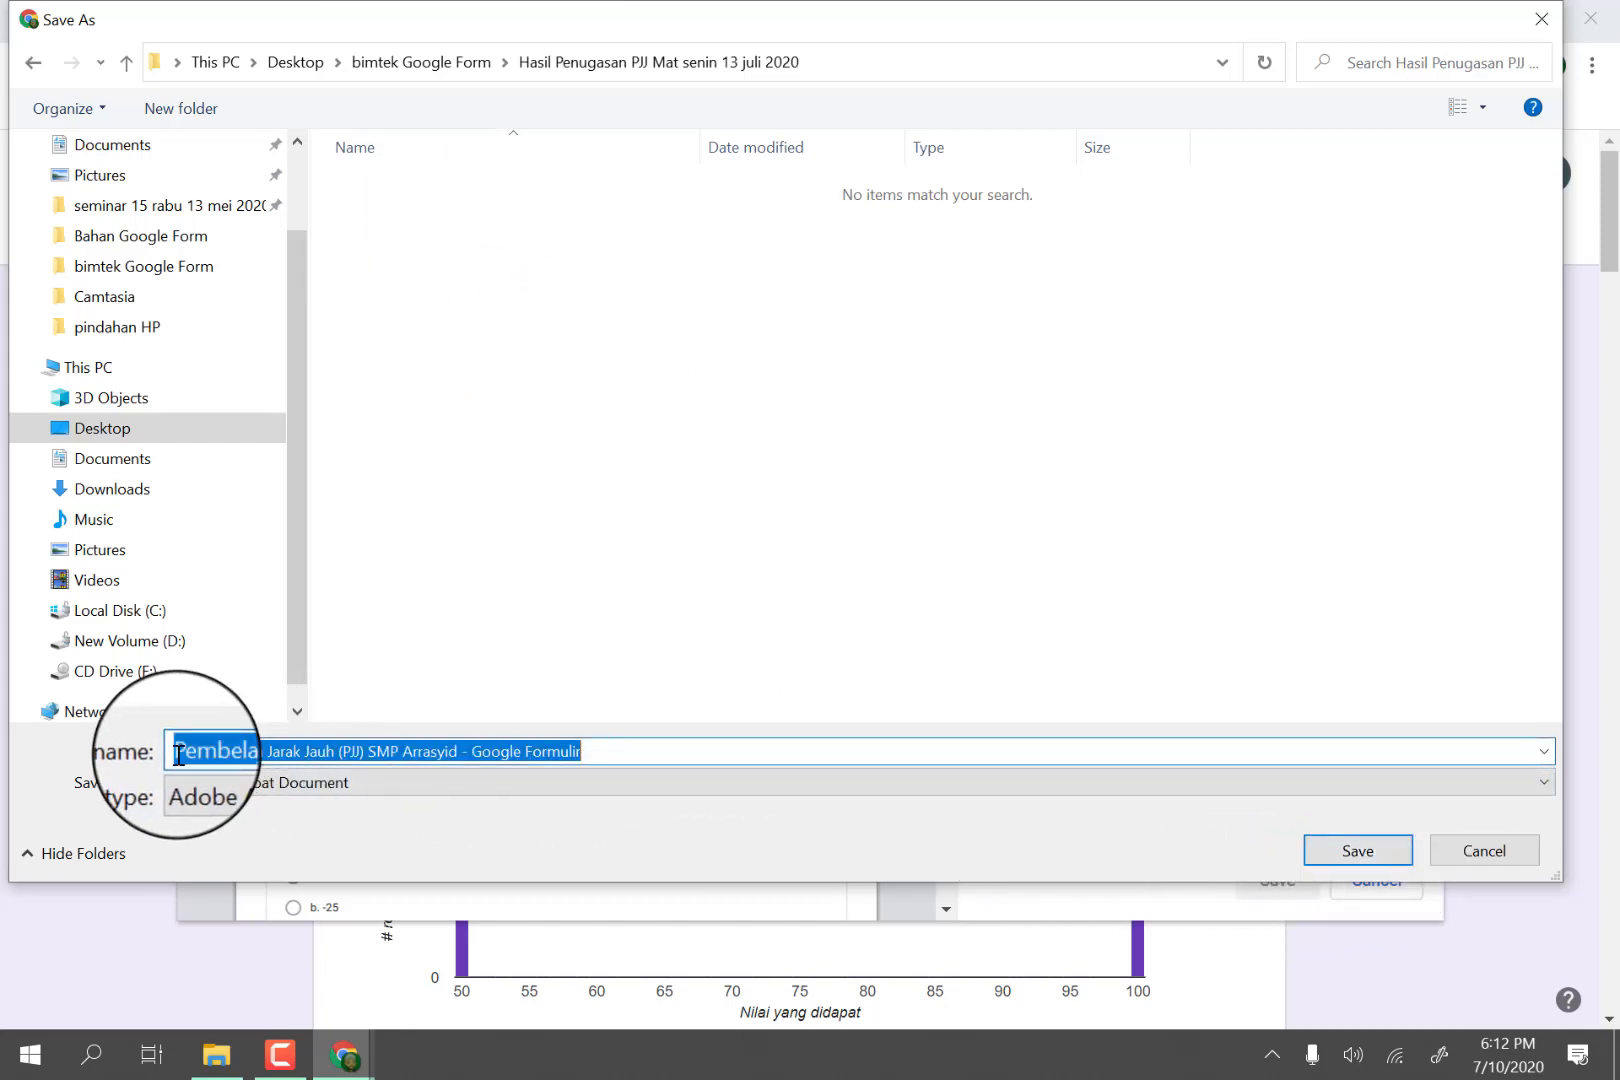
pyautogui.click(178, 755)
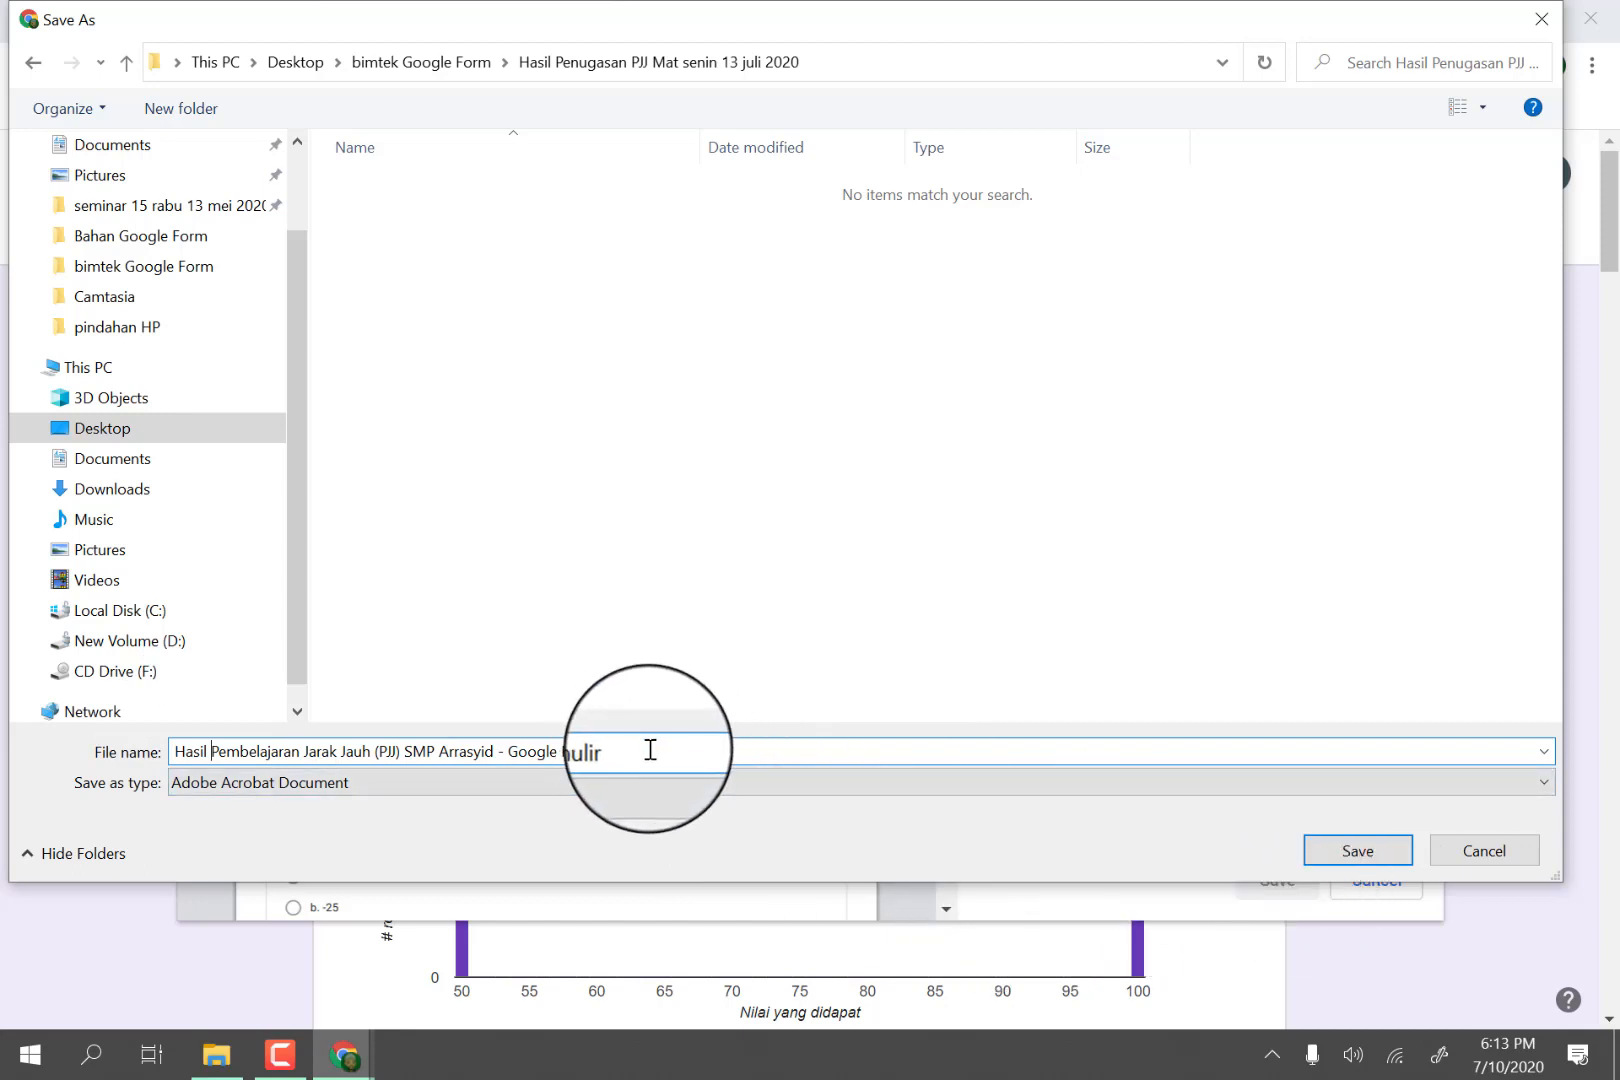
pyautogui.click(1335, 850)
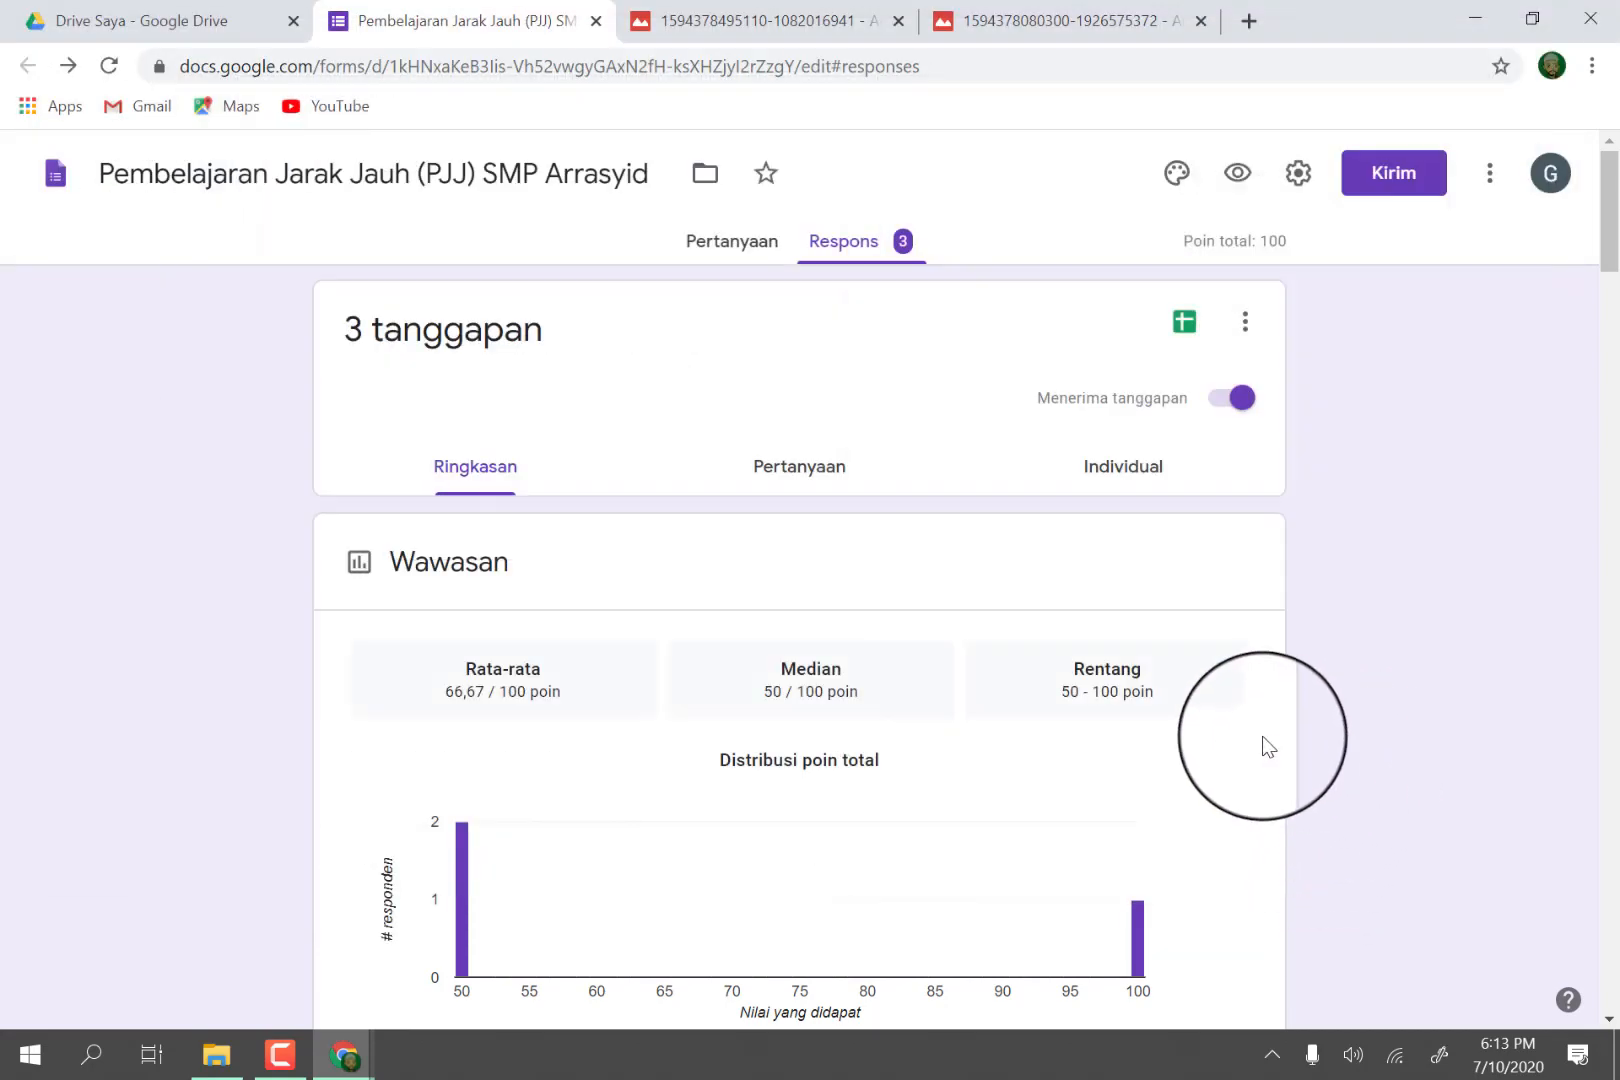
# Create a new spreadsheet as the destination for the form's responses, keeping the suggested name.
pyautogui.click(1184, 324)
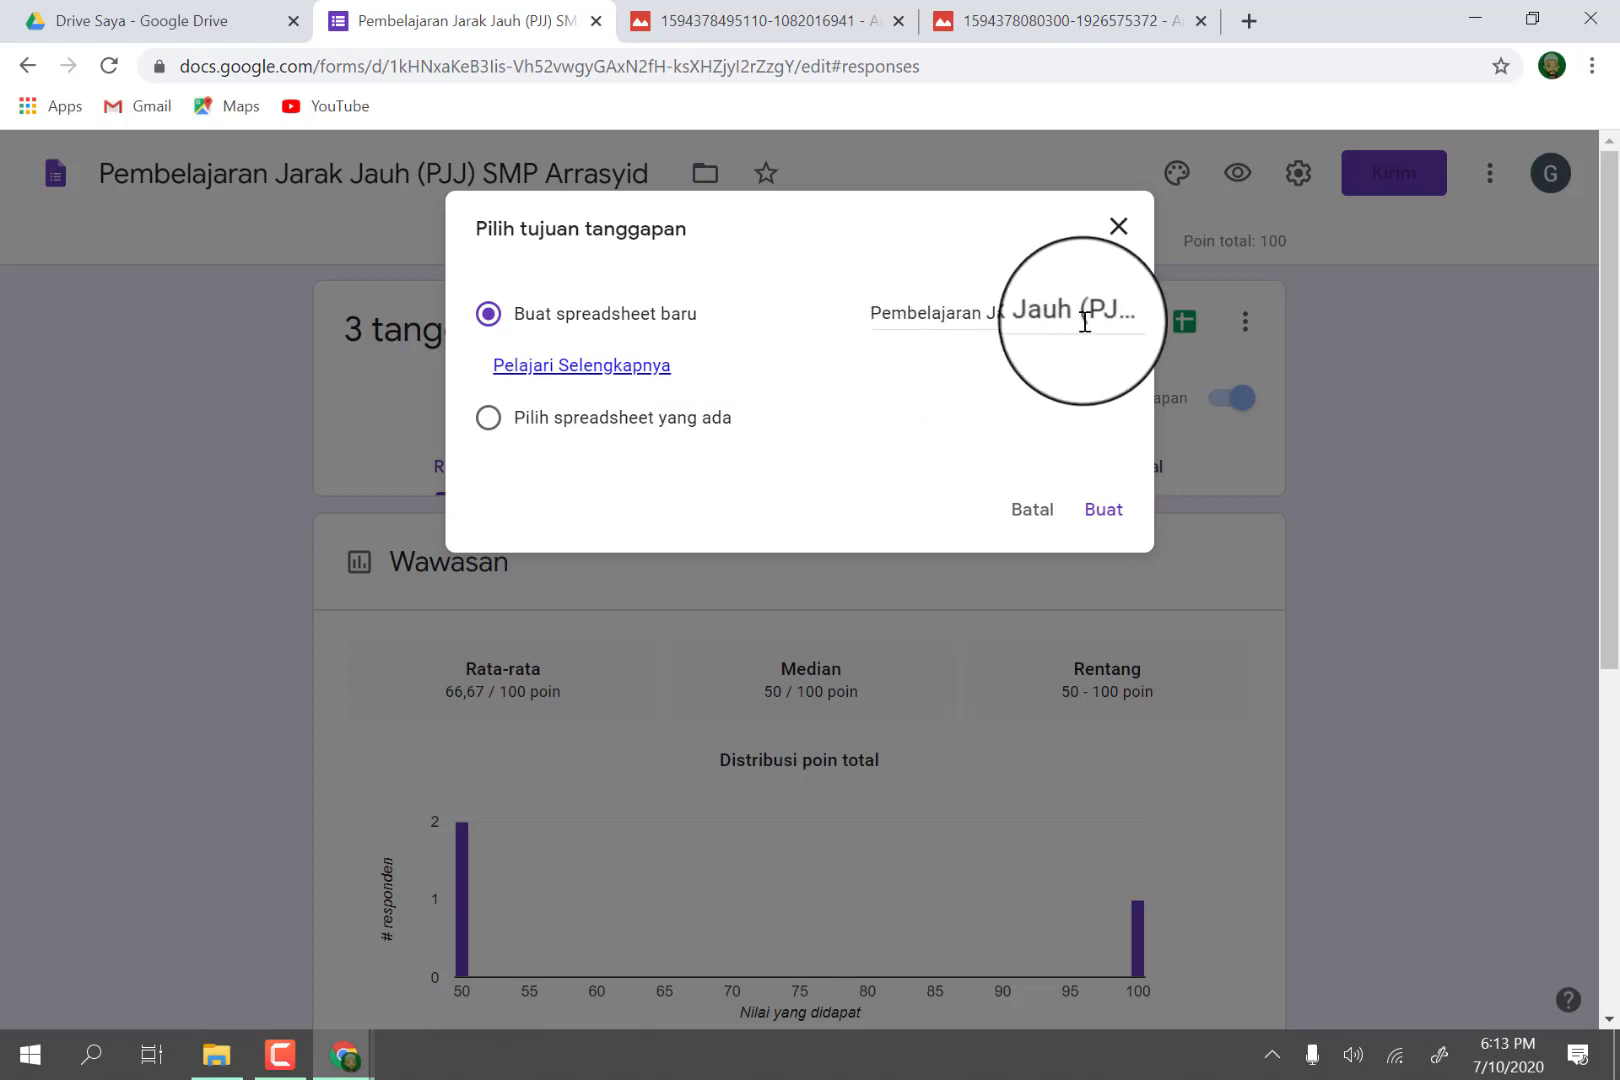
pyautogui.click(1117, 528)
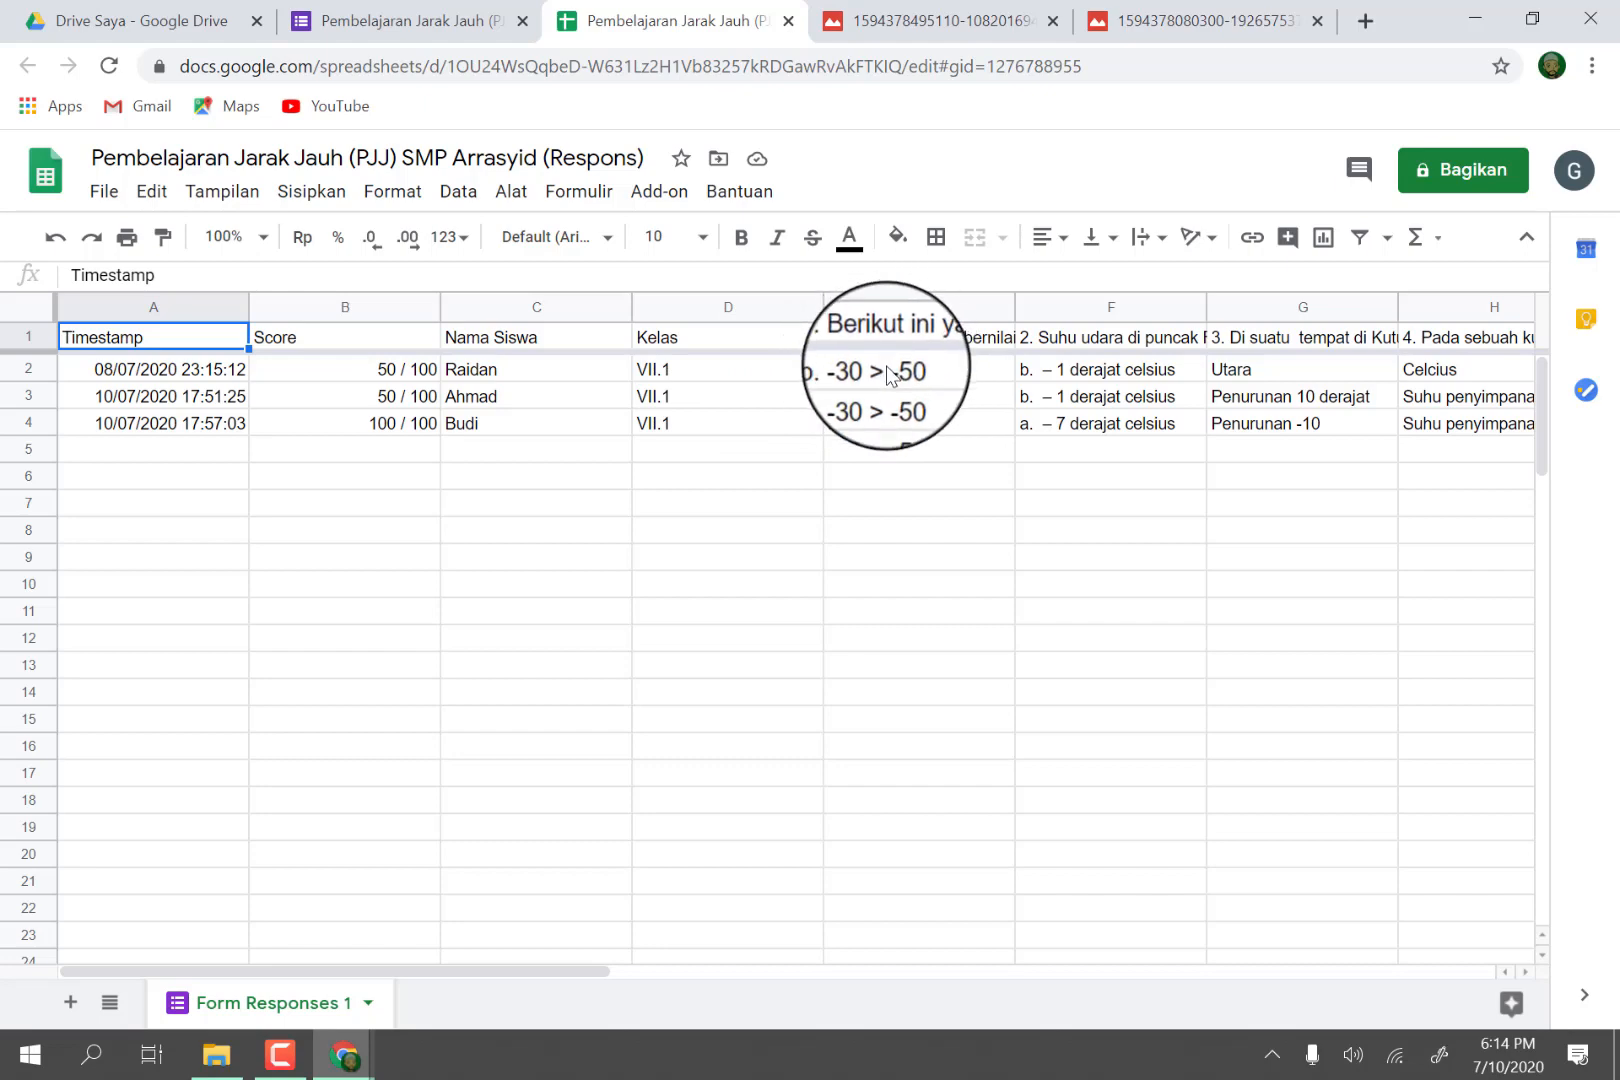
# Examine the answer columns in the response spreadsheet through question 8 and preview the linked solution photos for question 7.
pyautogui.click(1527, 972)
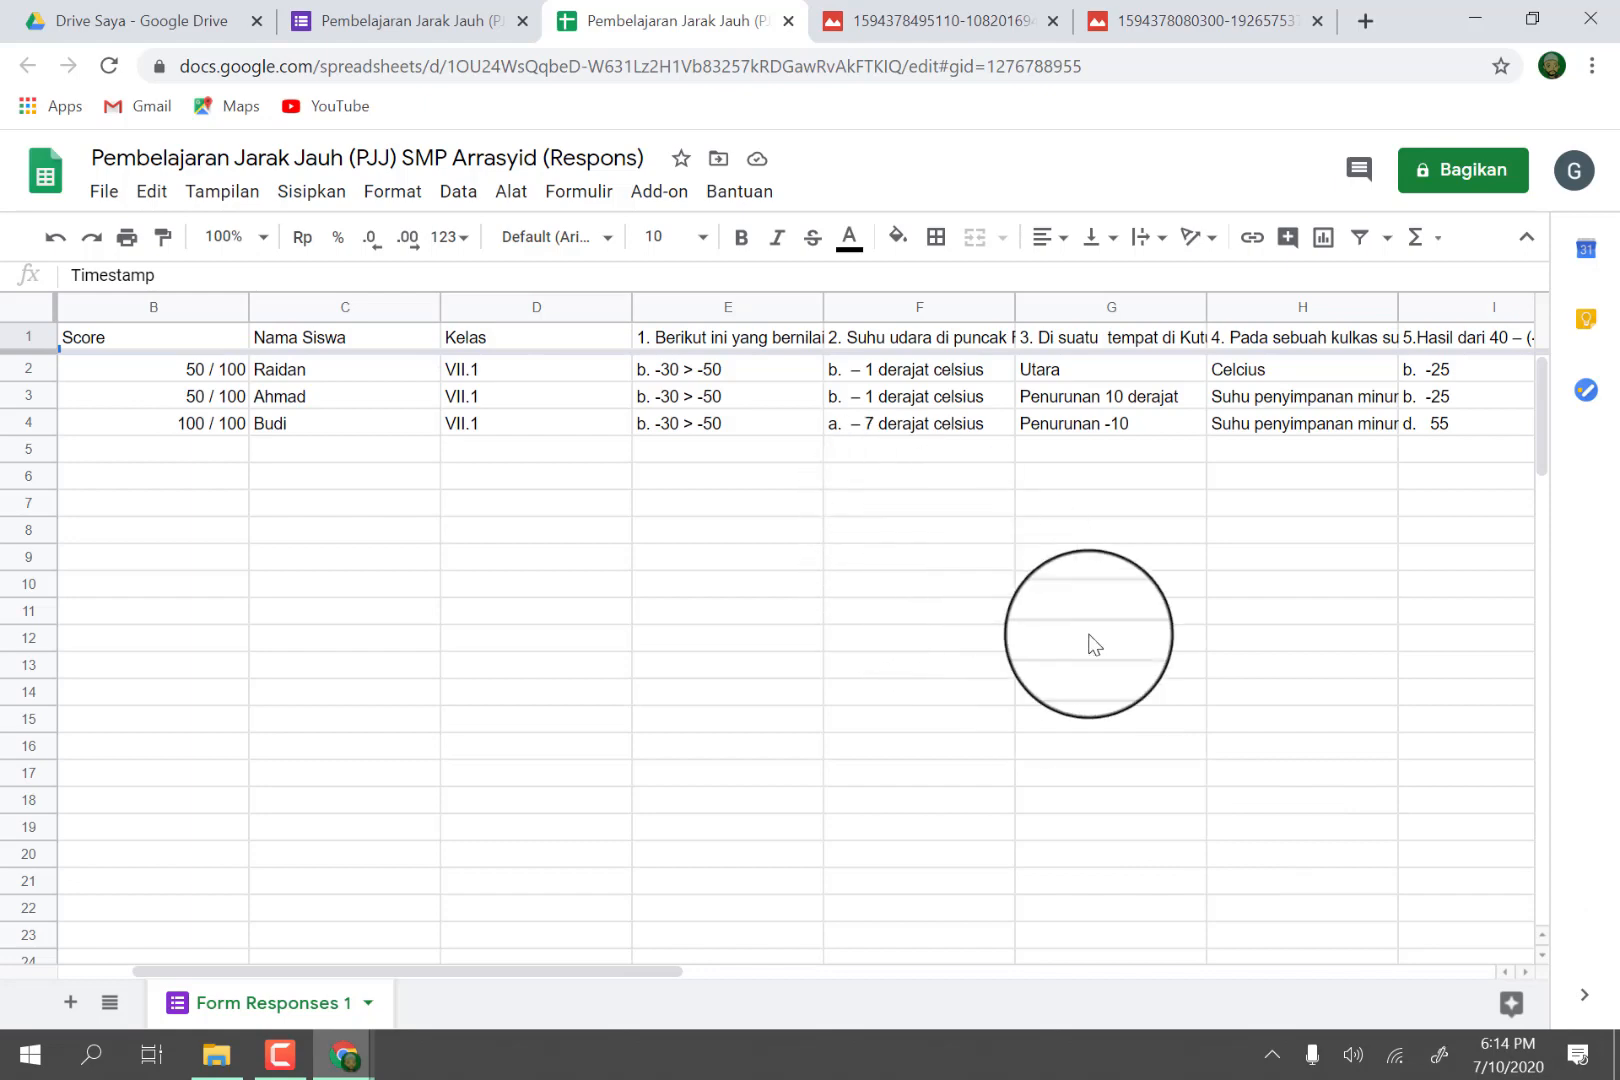
pyautogui.click(1528, 973)
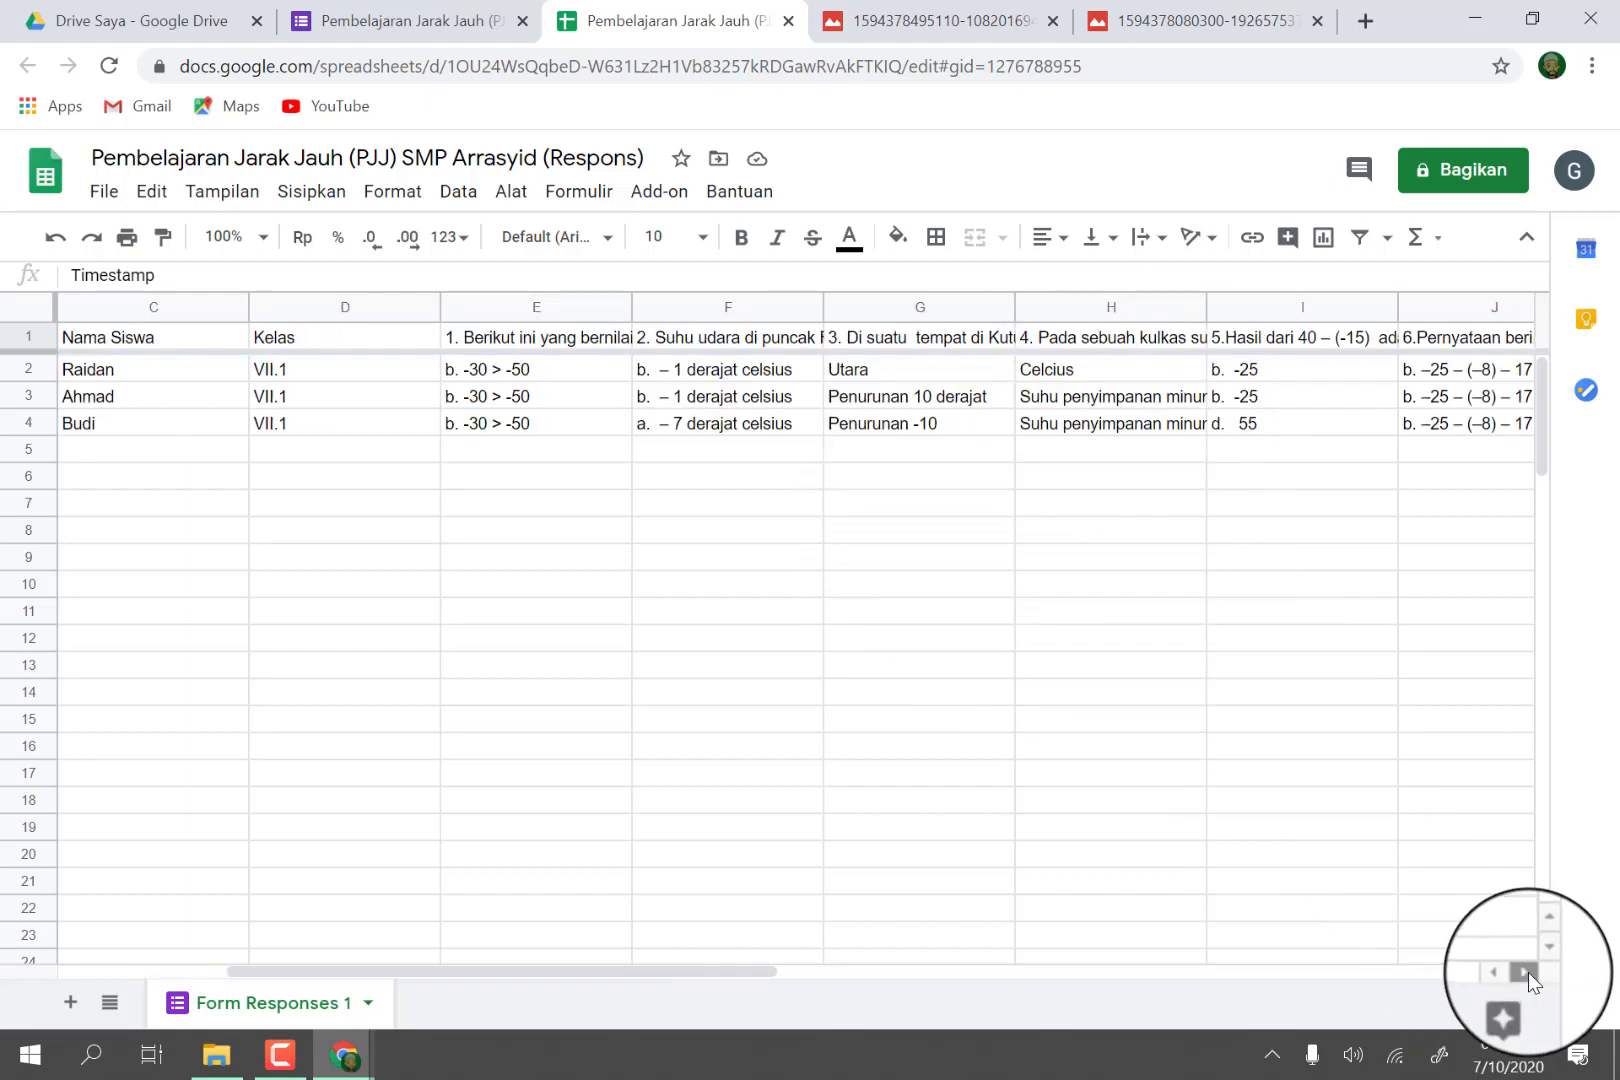
pyautogui.click(1528, 972)
pyautogui.click(1528, 972)
pyautogui.click(1528, 972)
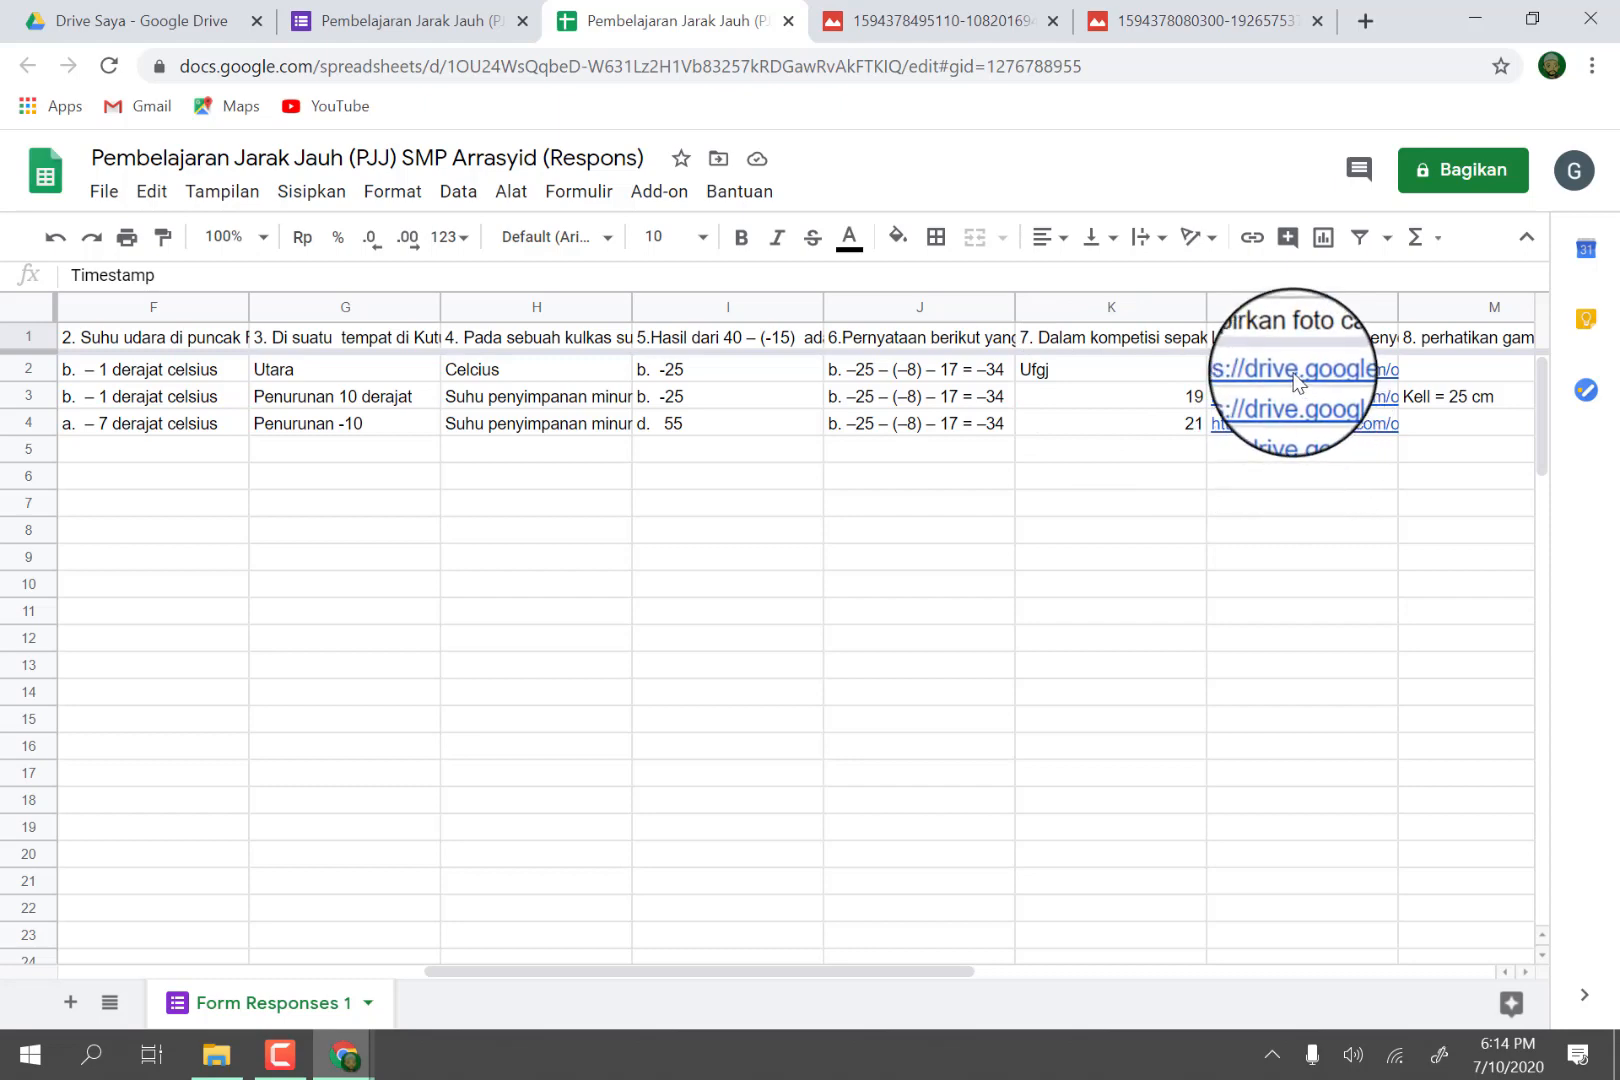
pyautogui.moveTo(1296, 378)
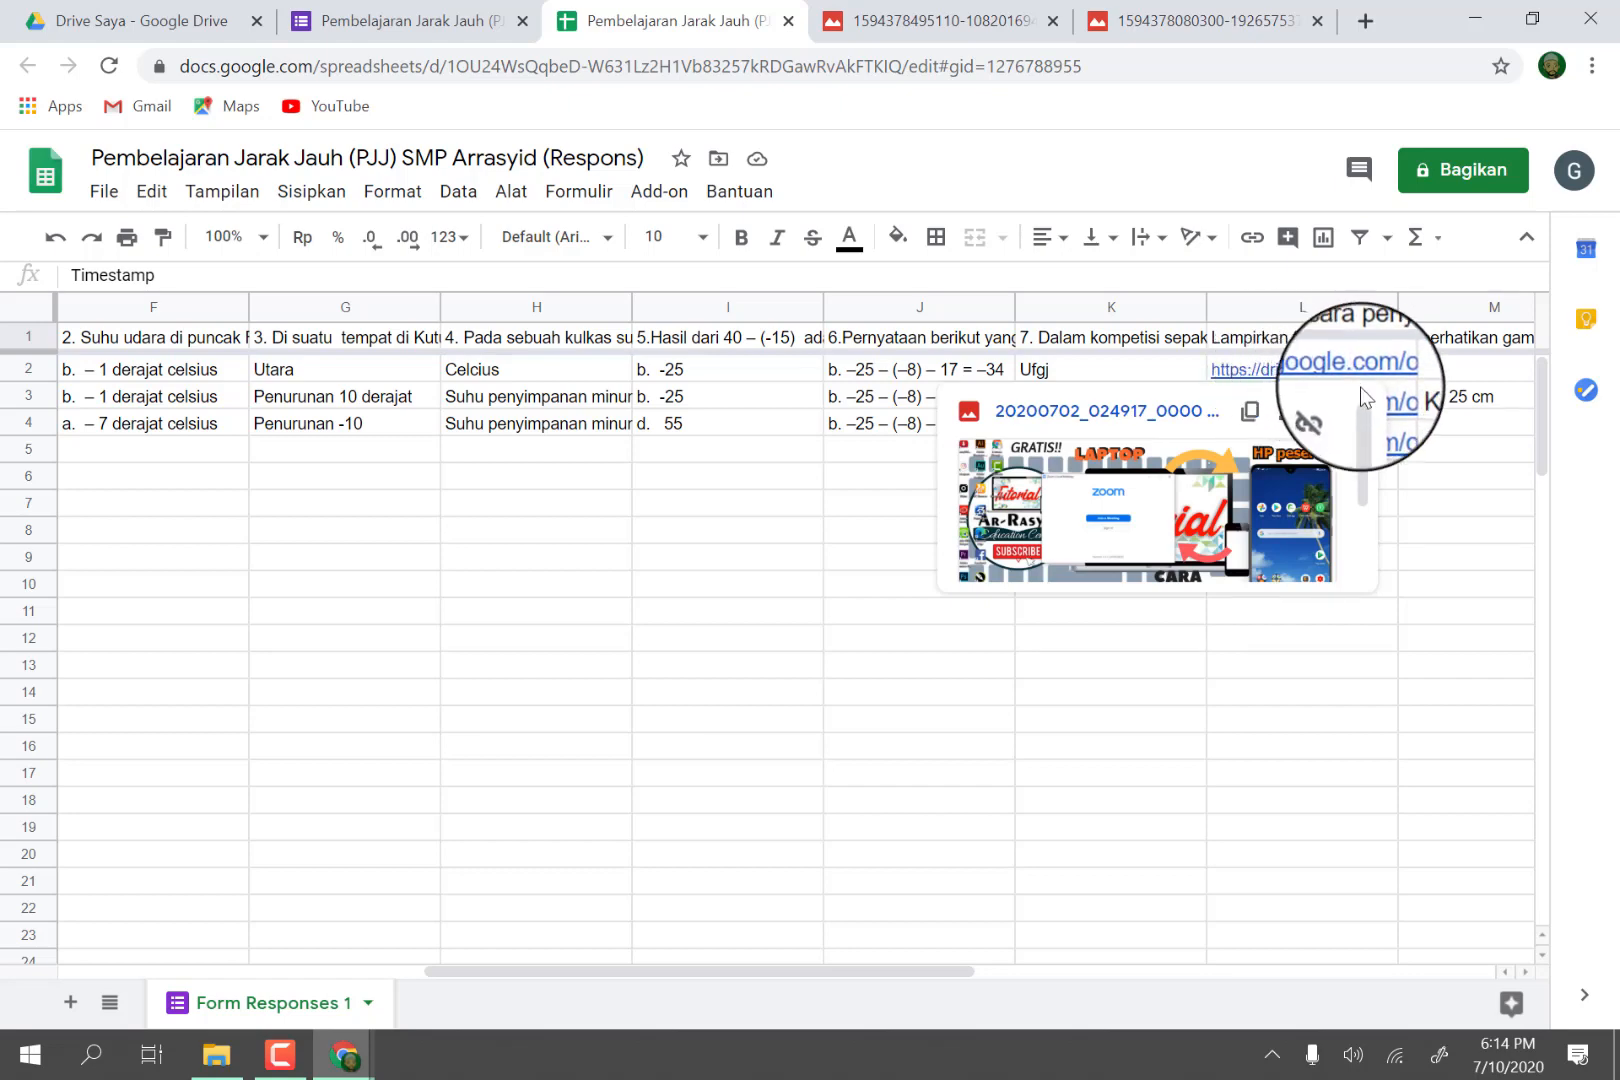
pyautogui.click(1311, 672)
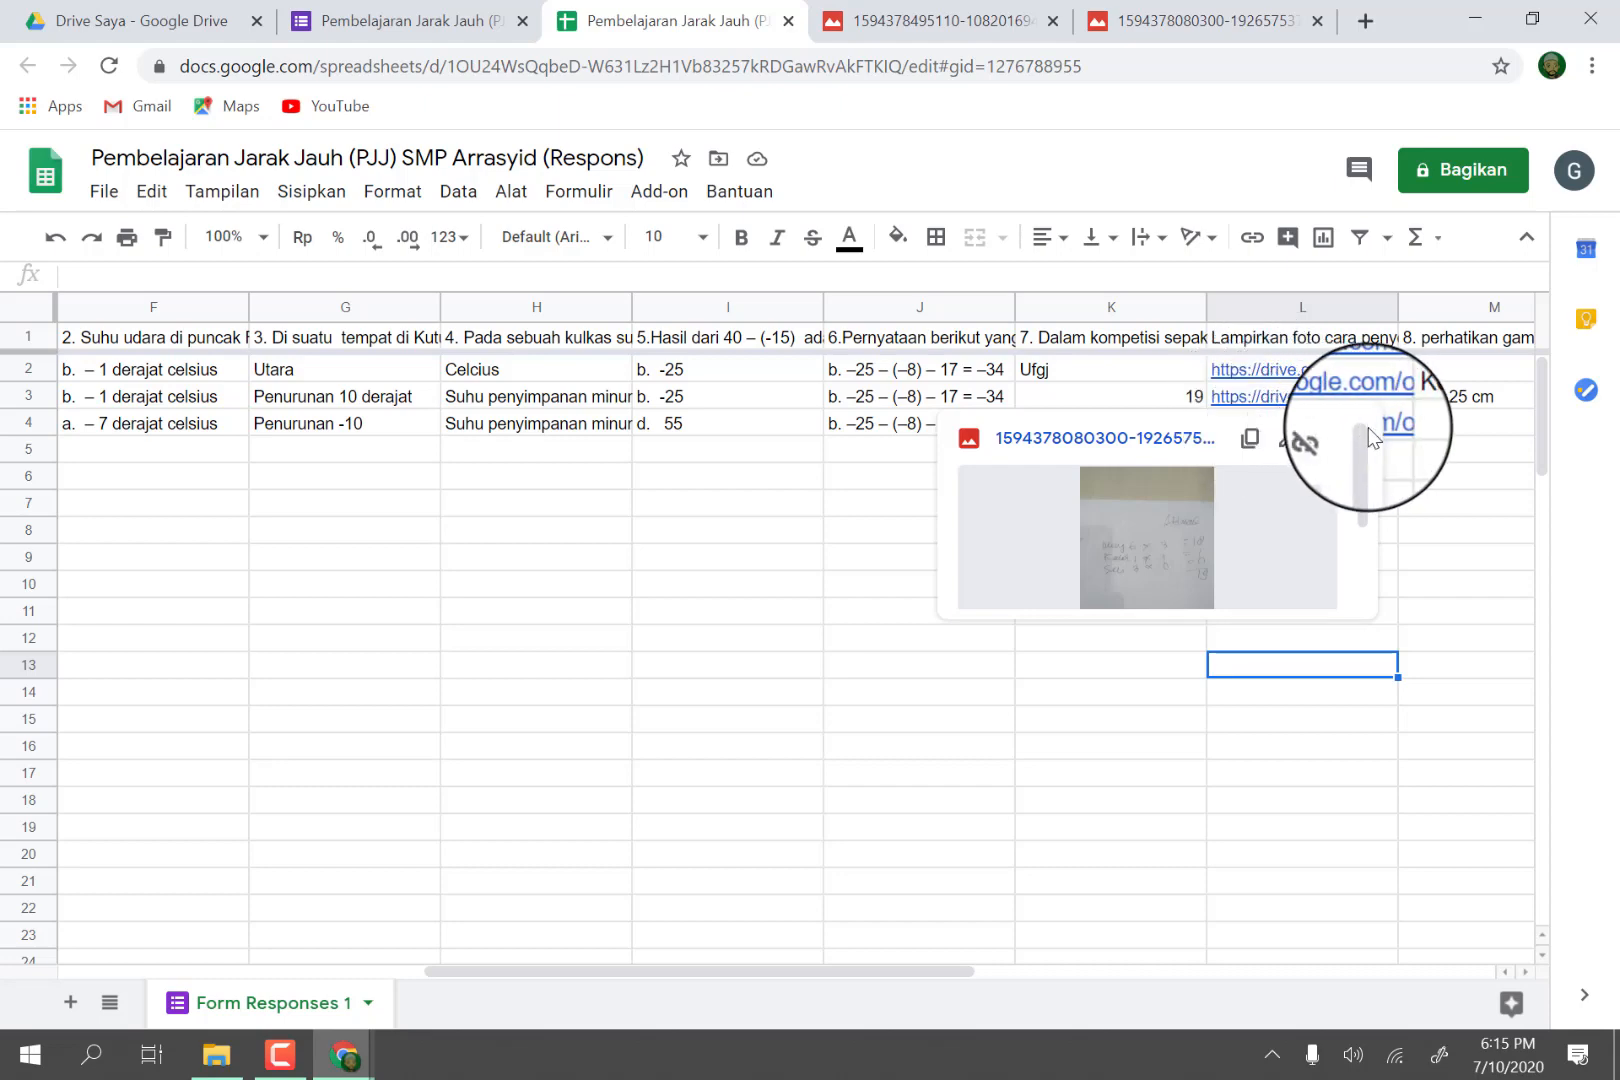
pyautogui.moveTo(1370, 428)
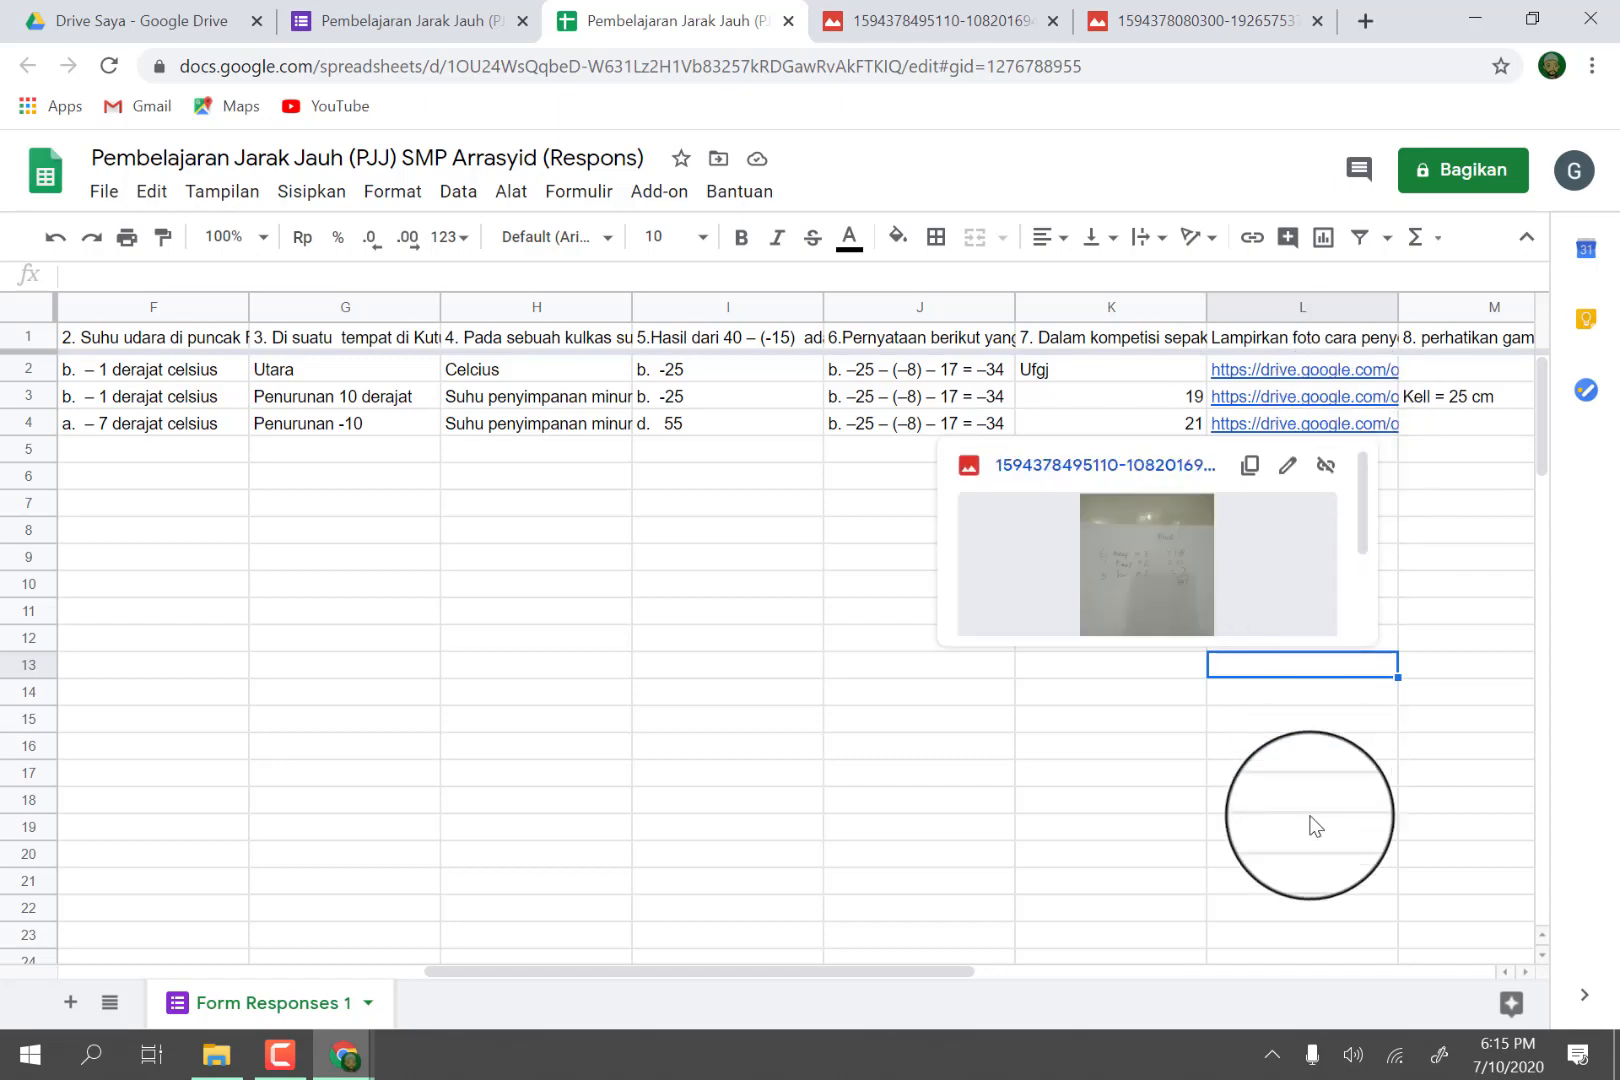
pyautogui.moveTo(890, 972); pyautogui.dragTo(1114, 944)
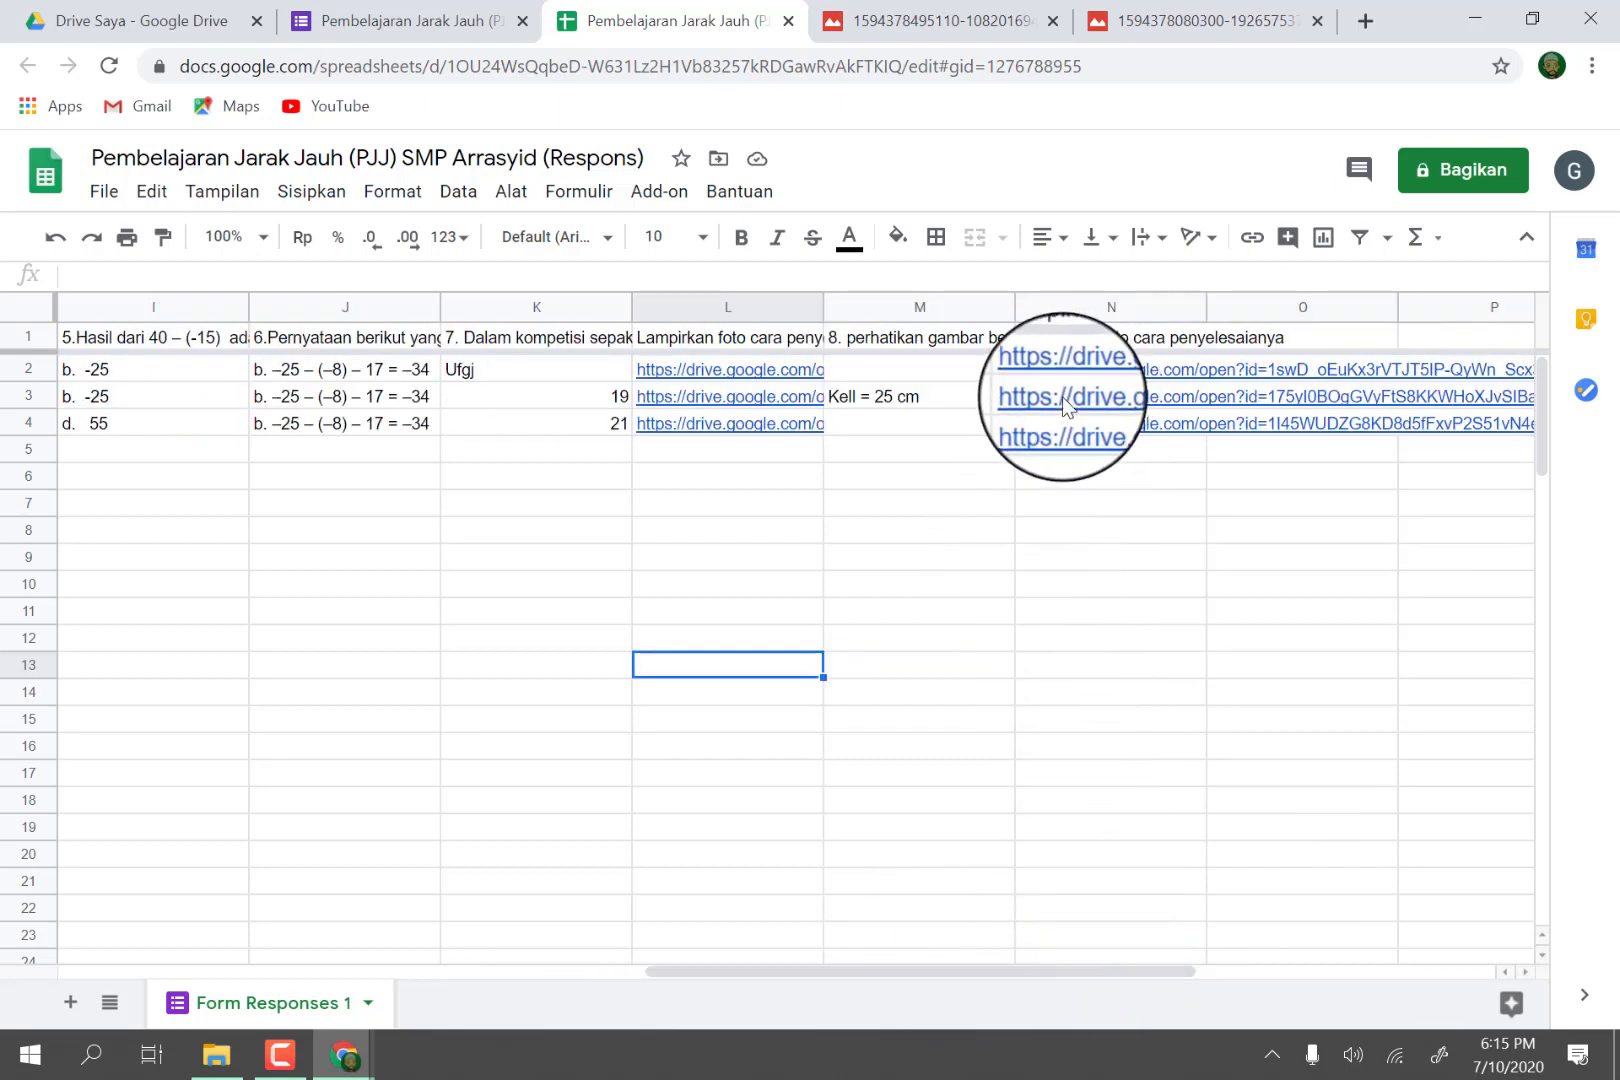
# Preview the linked solution photo for question 8 in row 3, and return to the first columns of the response sheet.
pyautogui.moveTo(1062, 396)
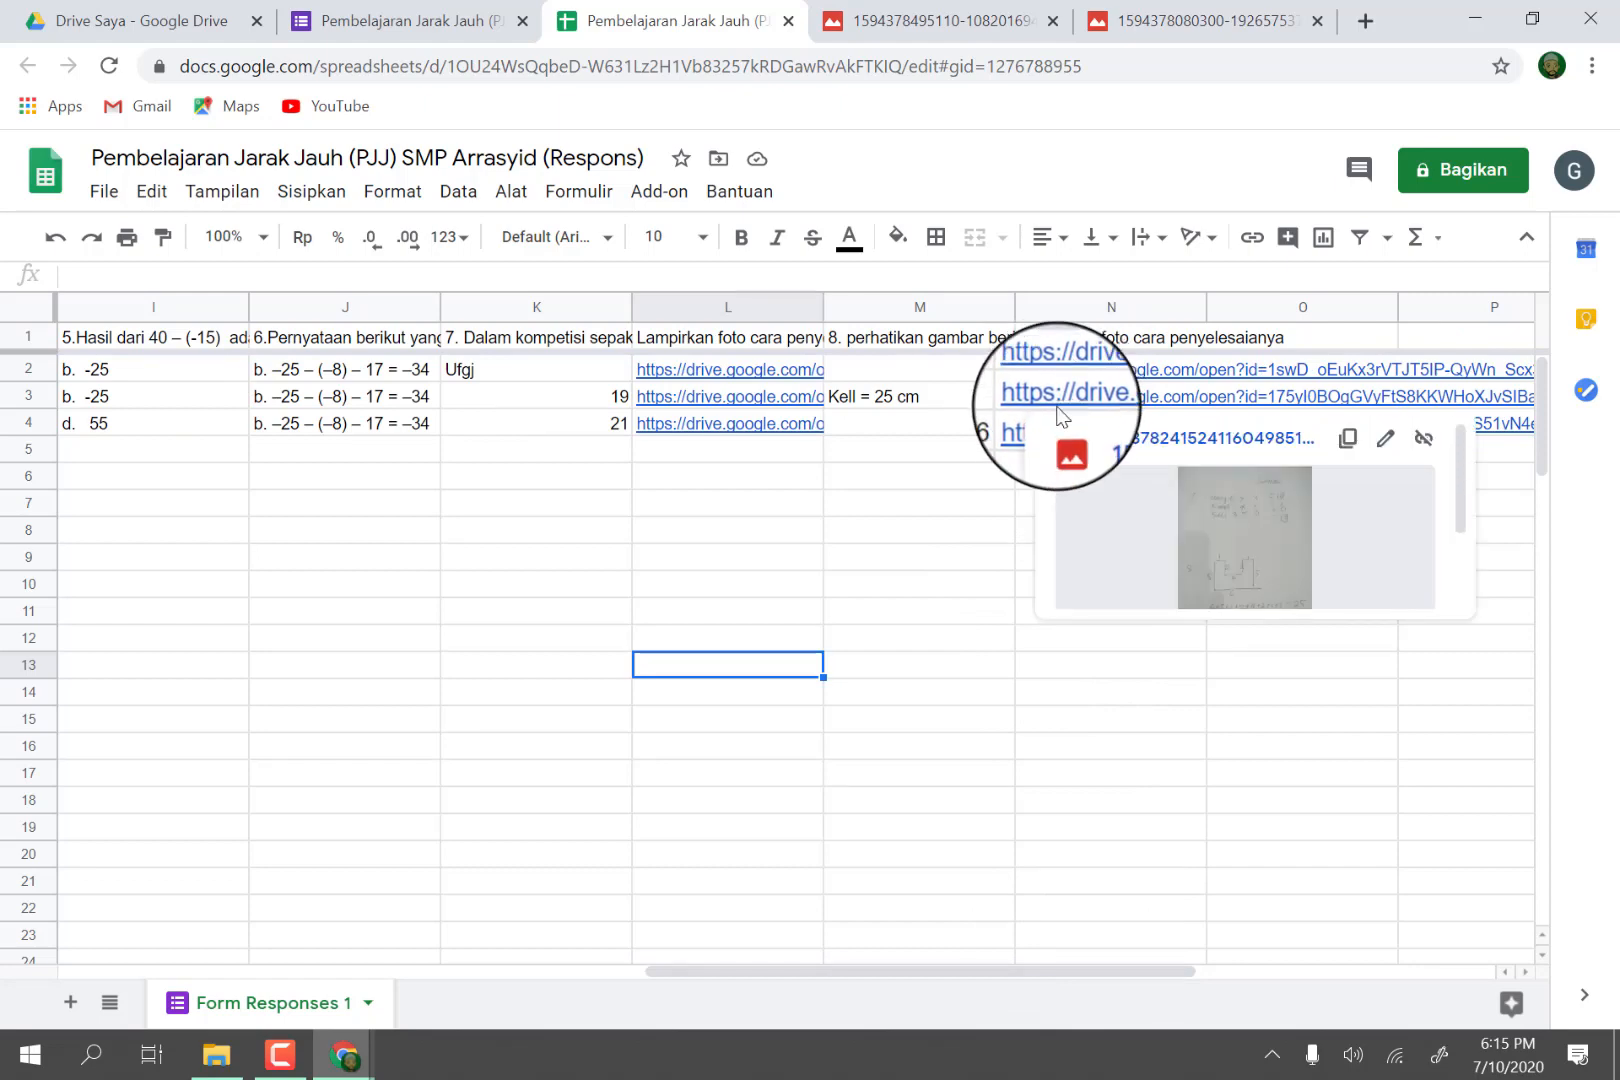
pyautogui.click(975, 530)
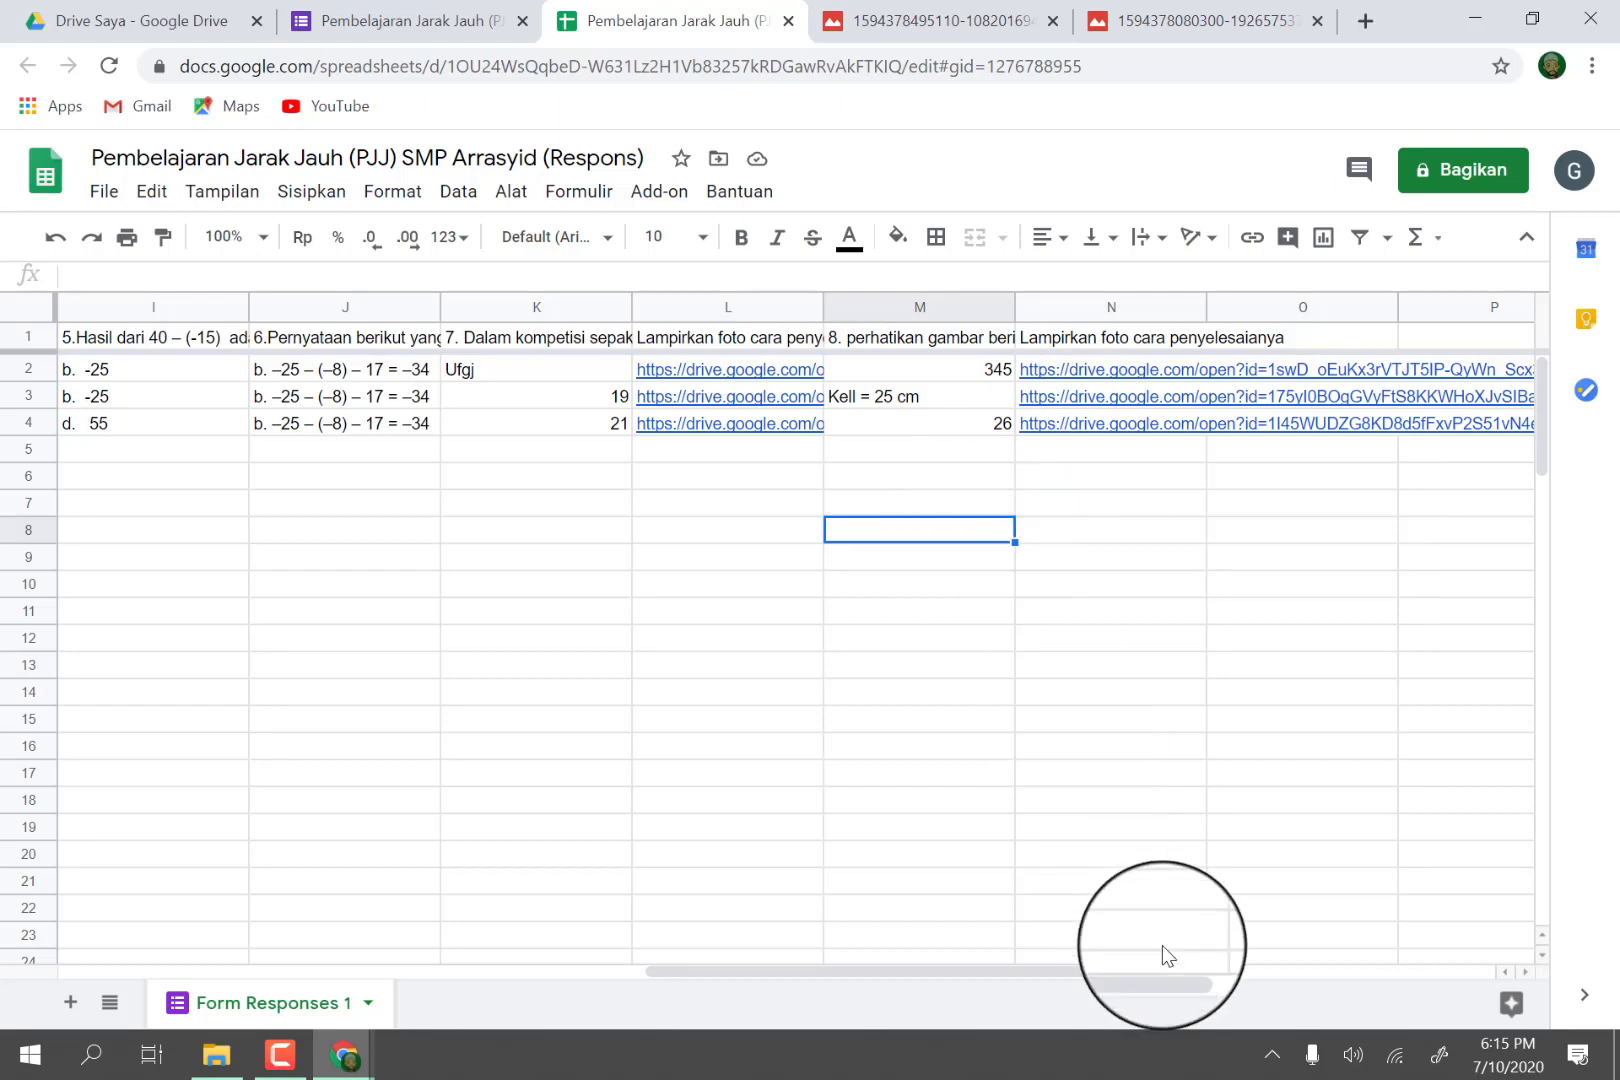
pyautogui.moveTo(1150, 970); pyautogui.dragTo(447, 918)
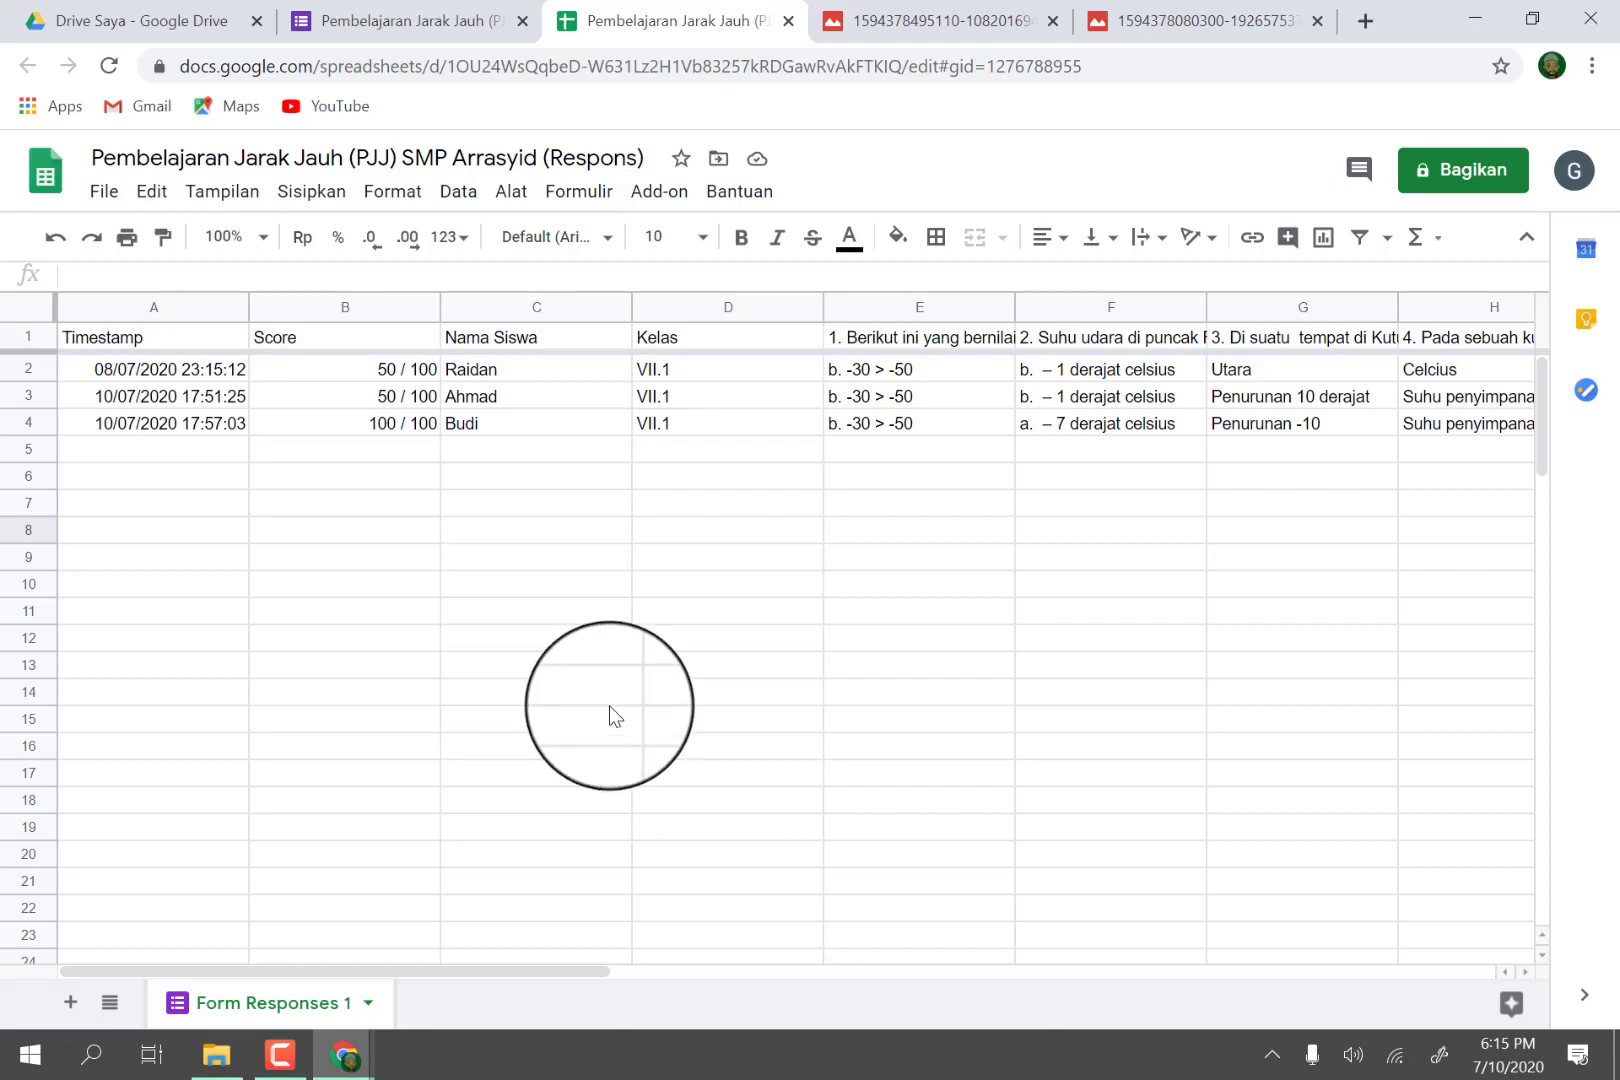
# Rename the spreadsheet as "Hasil Pembelajaran Jarak Jauh (PJJ) SMP Arrasyid mat senin 13 juli 2020".
pyautogui.click(97, 157)
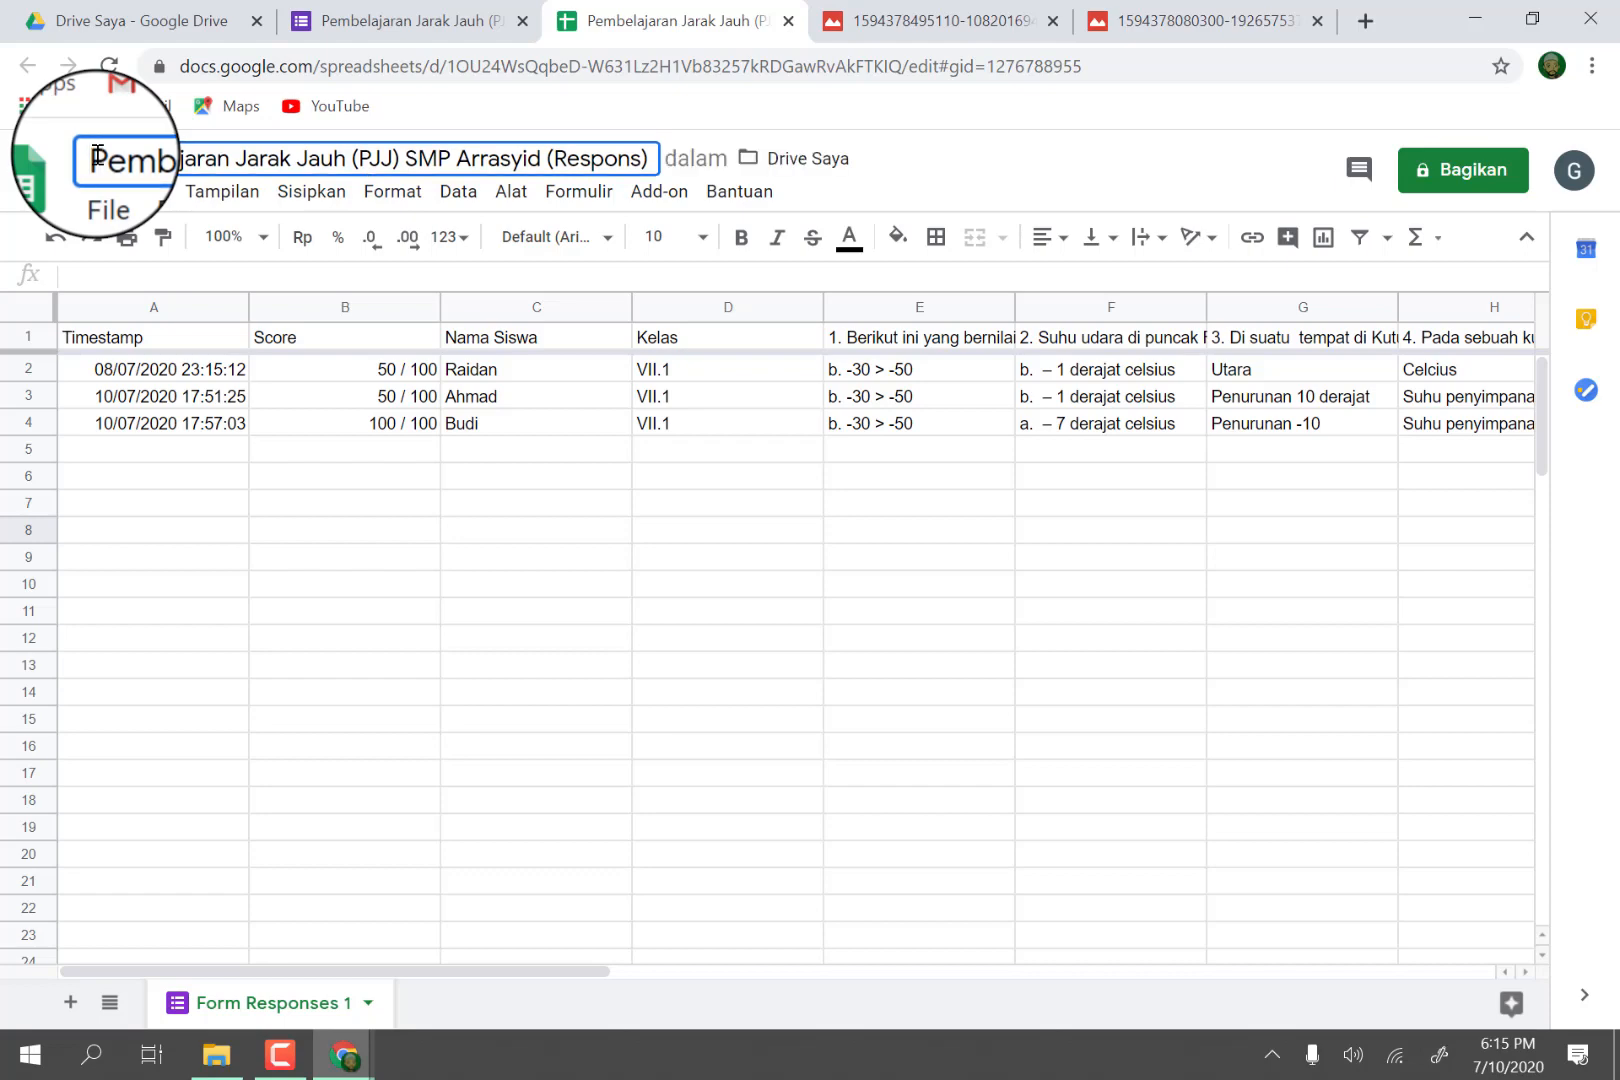
pyautogui.write('Hasil')
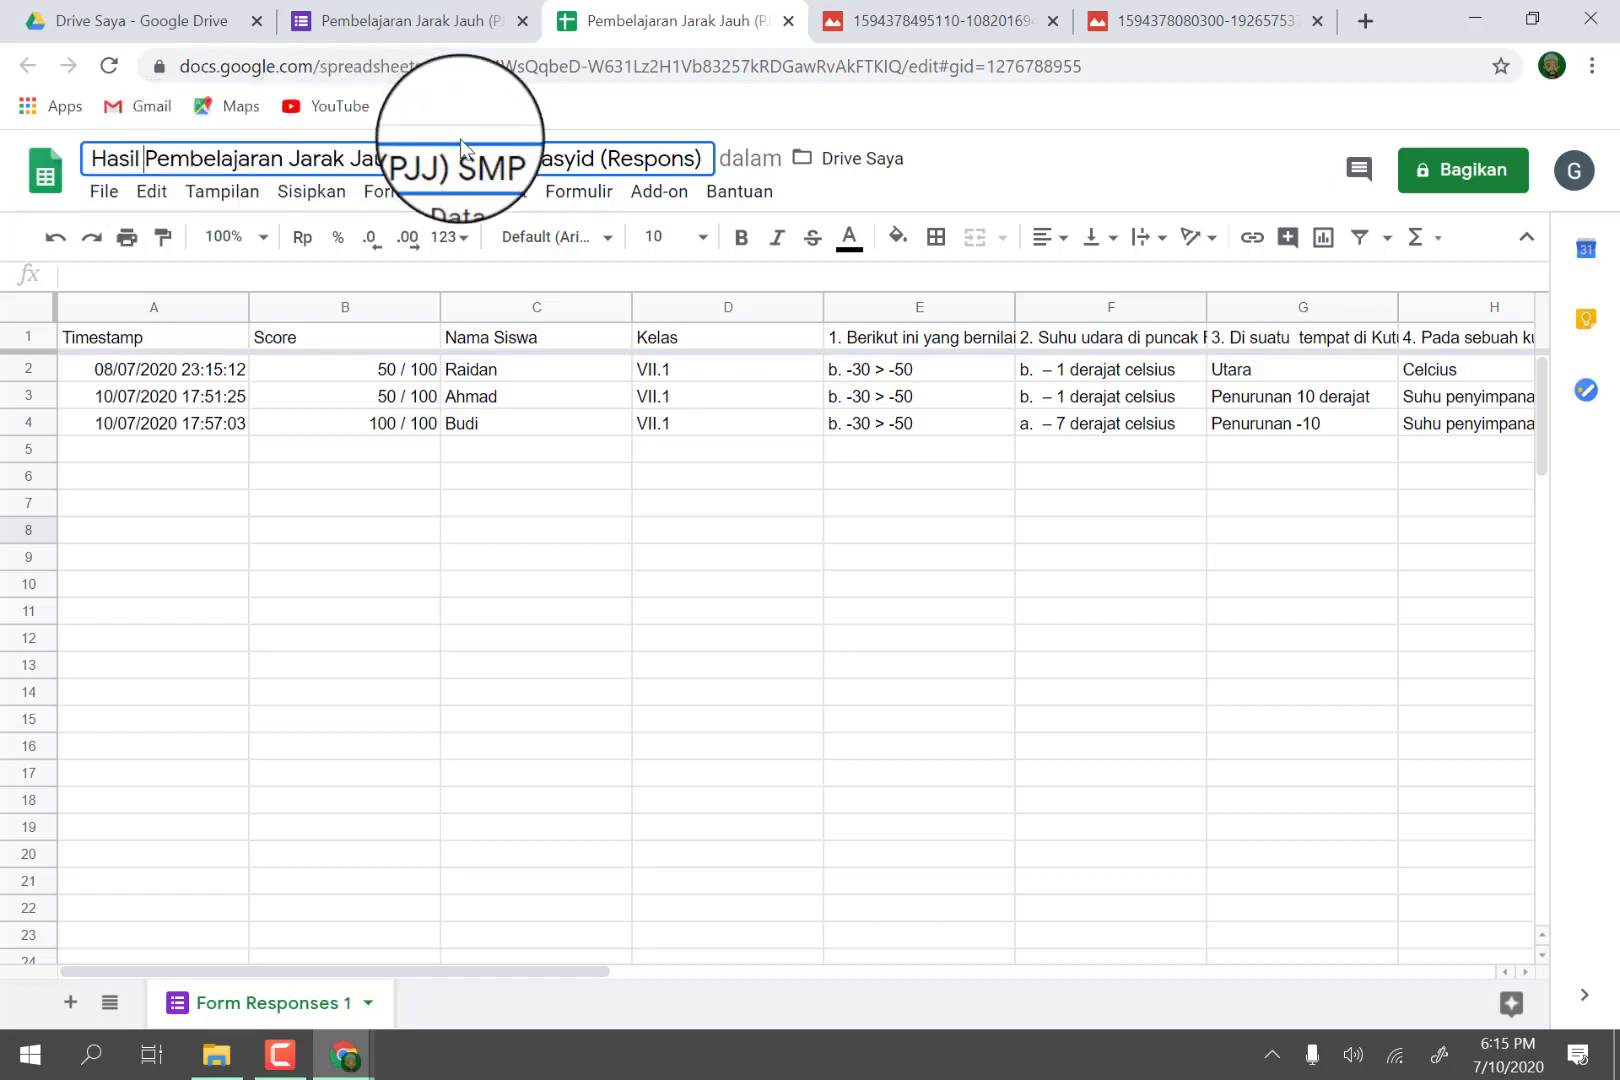
pyautogui.moveTo(601, 163); pyautogui.dragTo(731, 170)
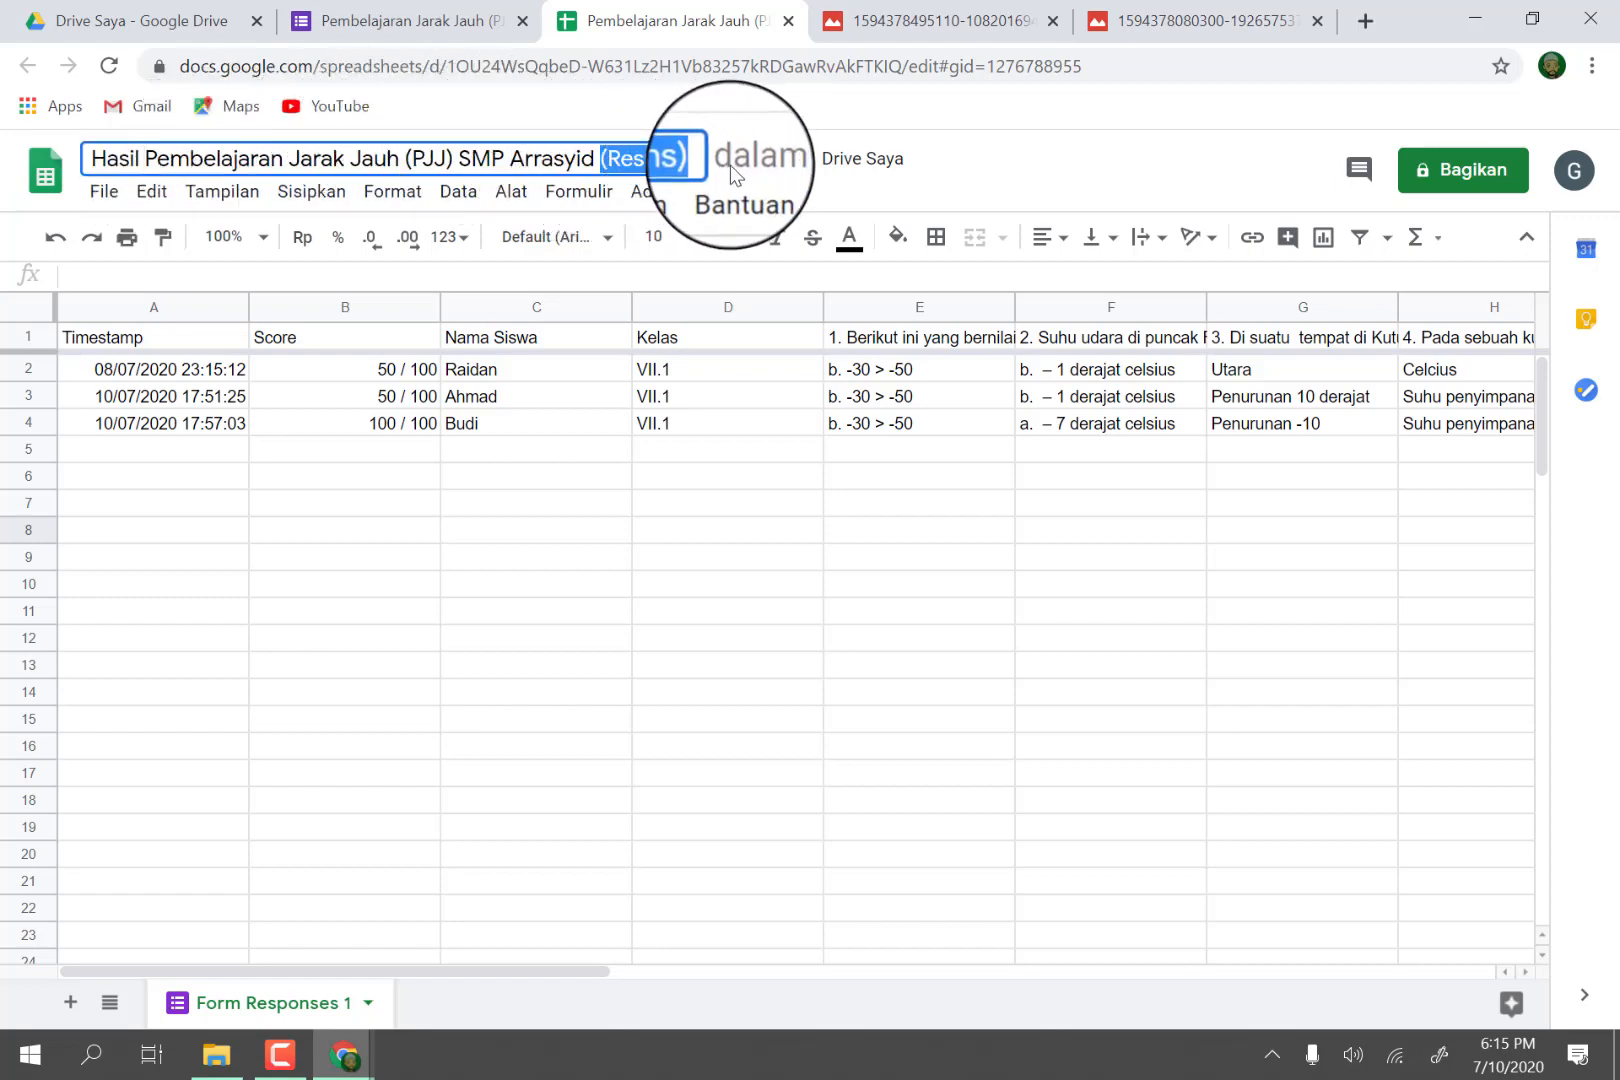
pyautogui.write('mat senin ')
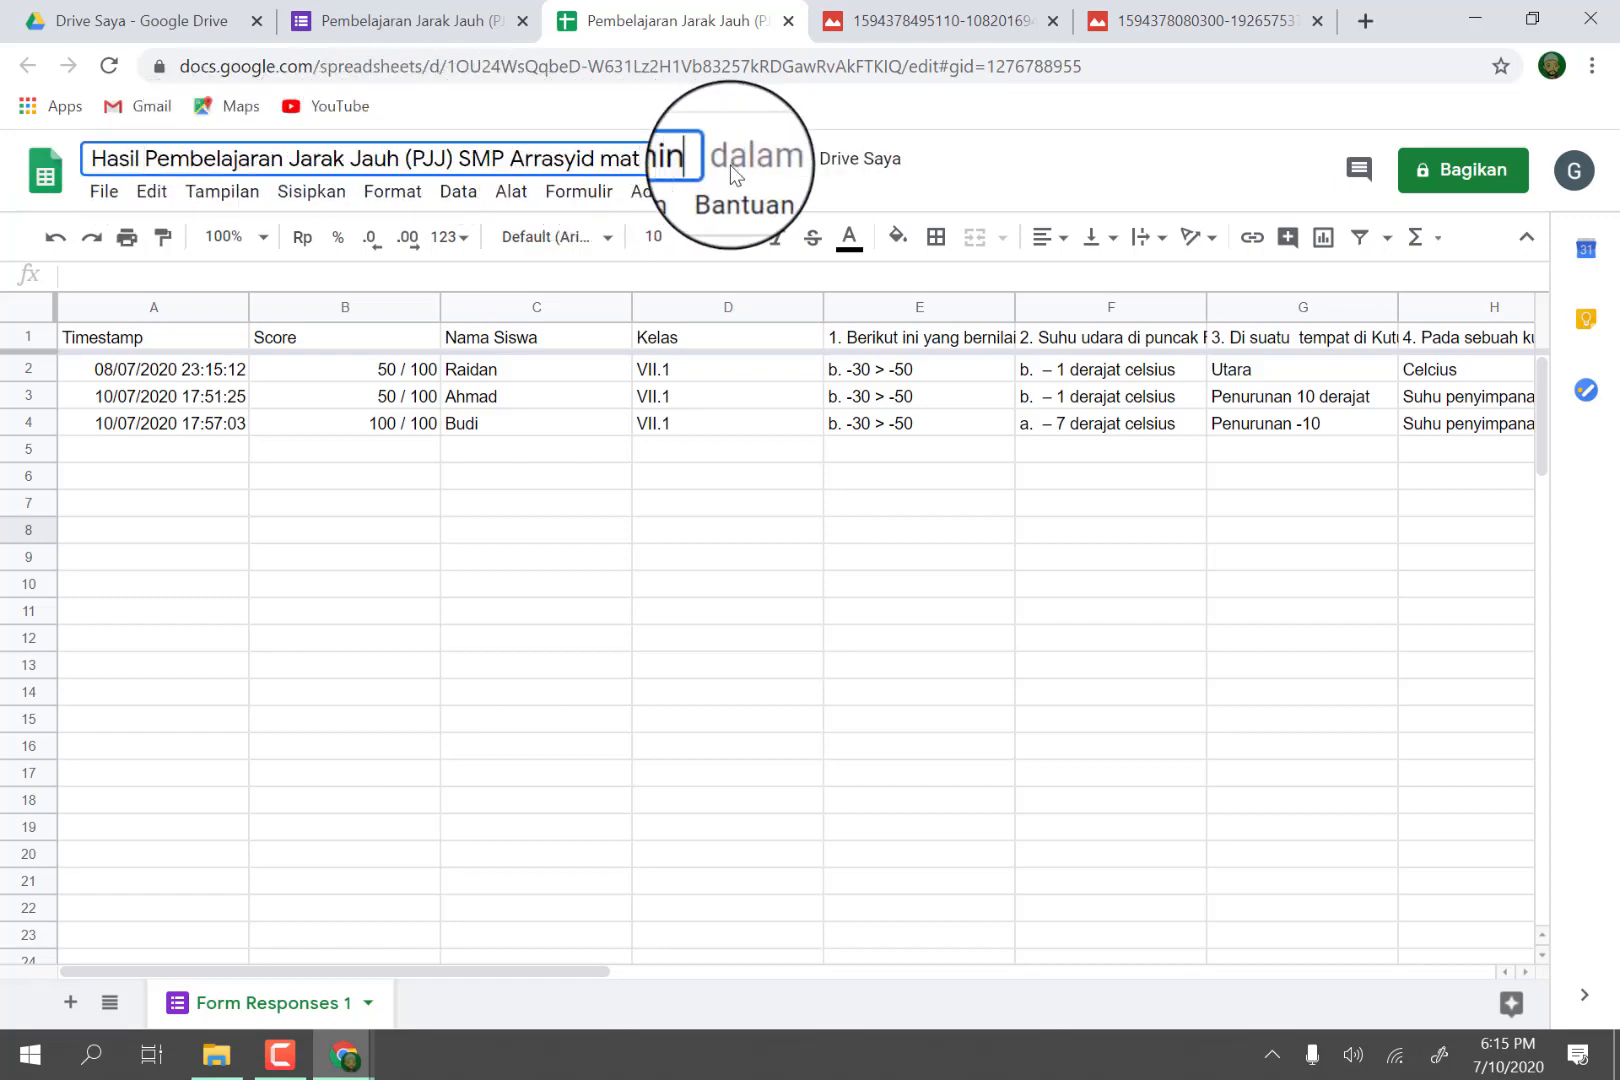
pyautogui.write('13 juli')
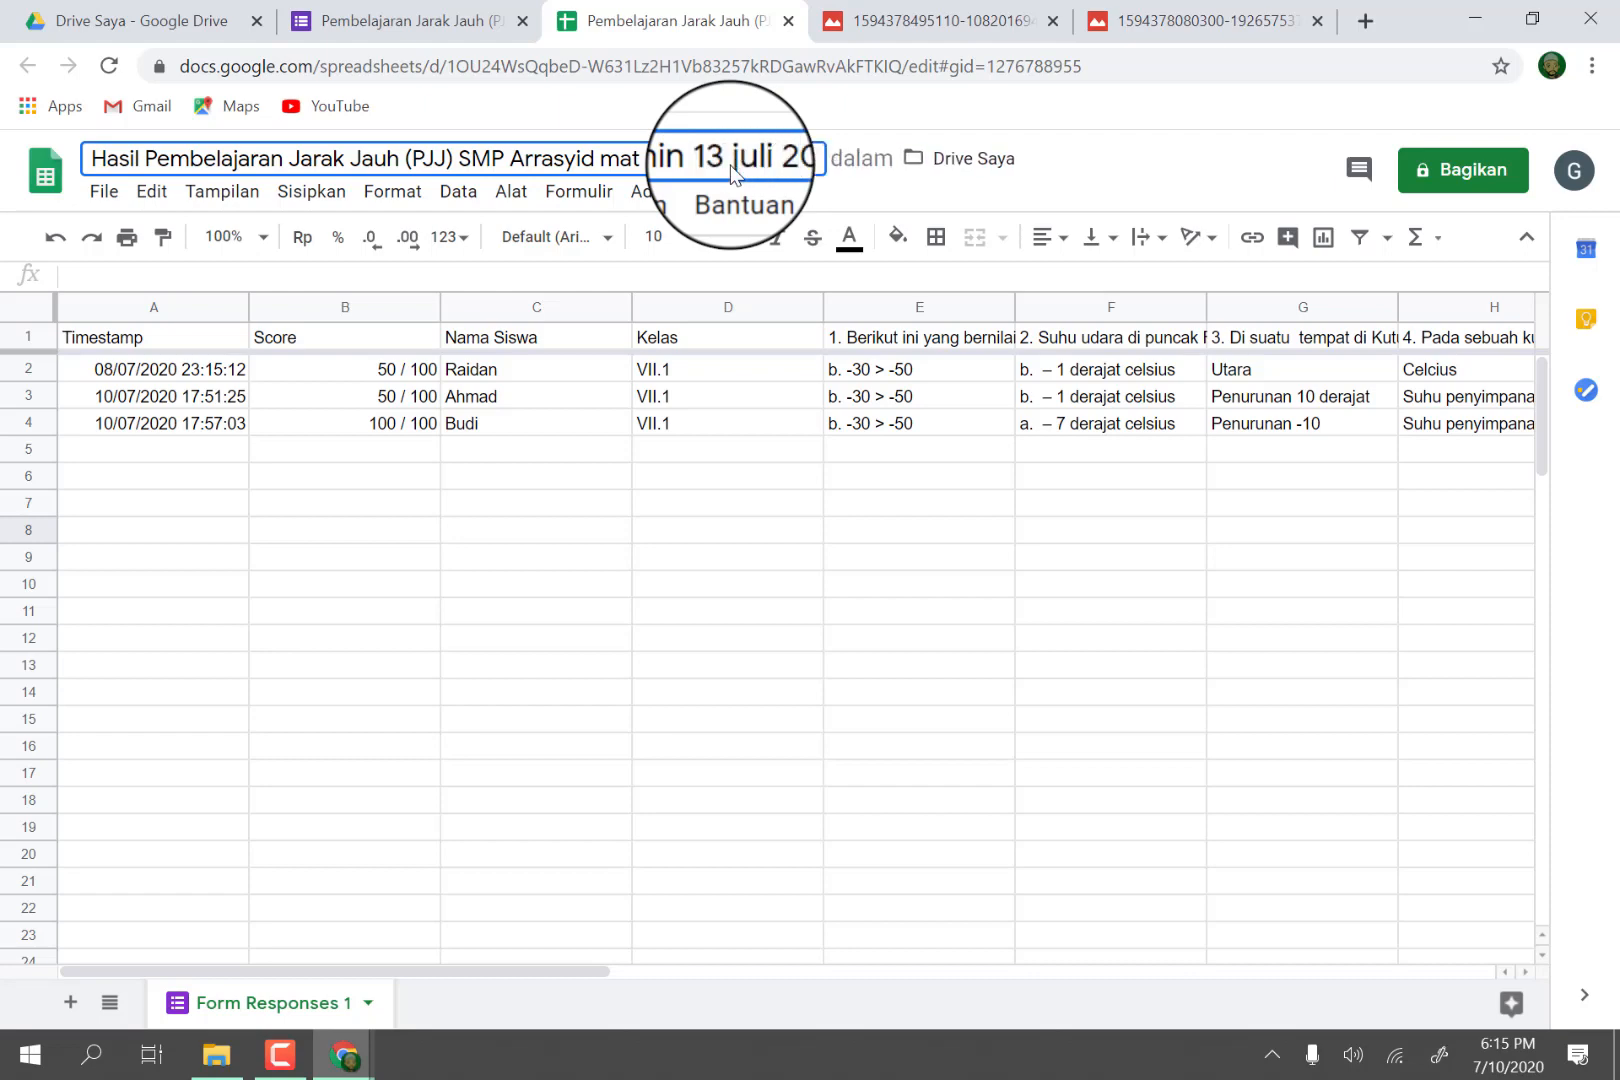
pyautogui.write(' 20')
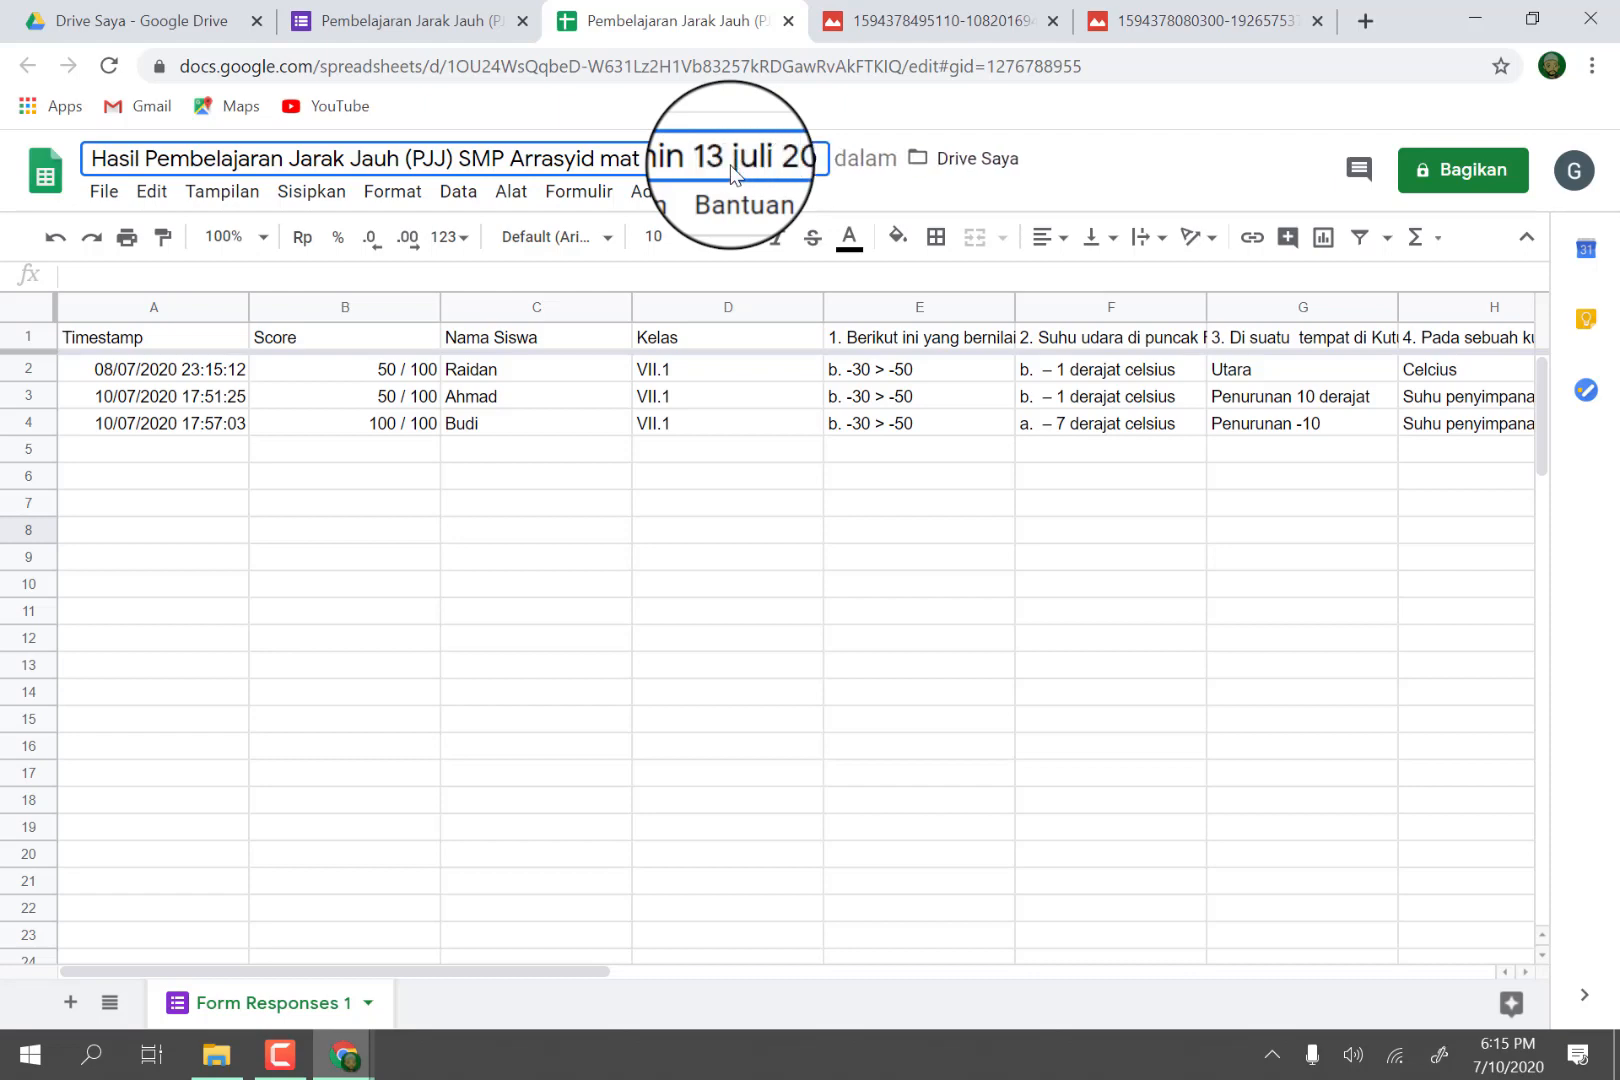
pyautogui.write('20')
pyautogui.click(320, 530)
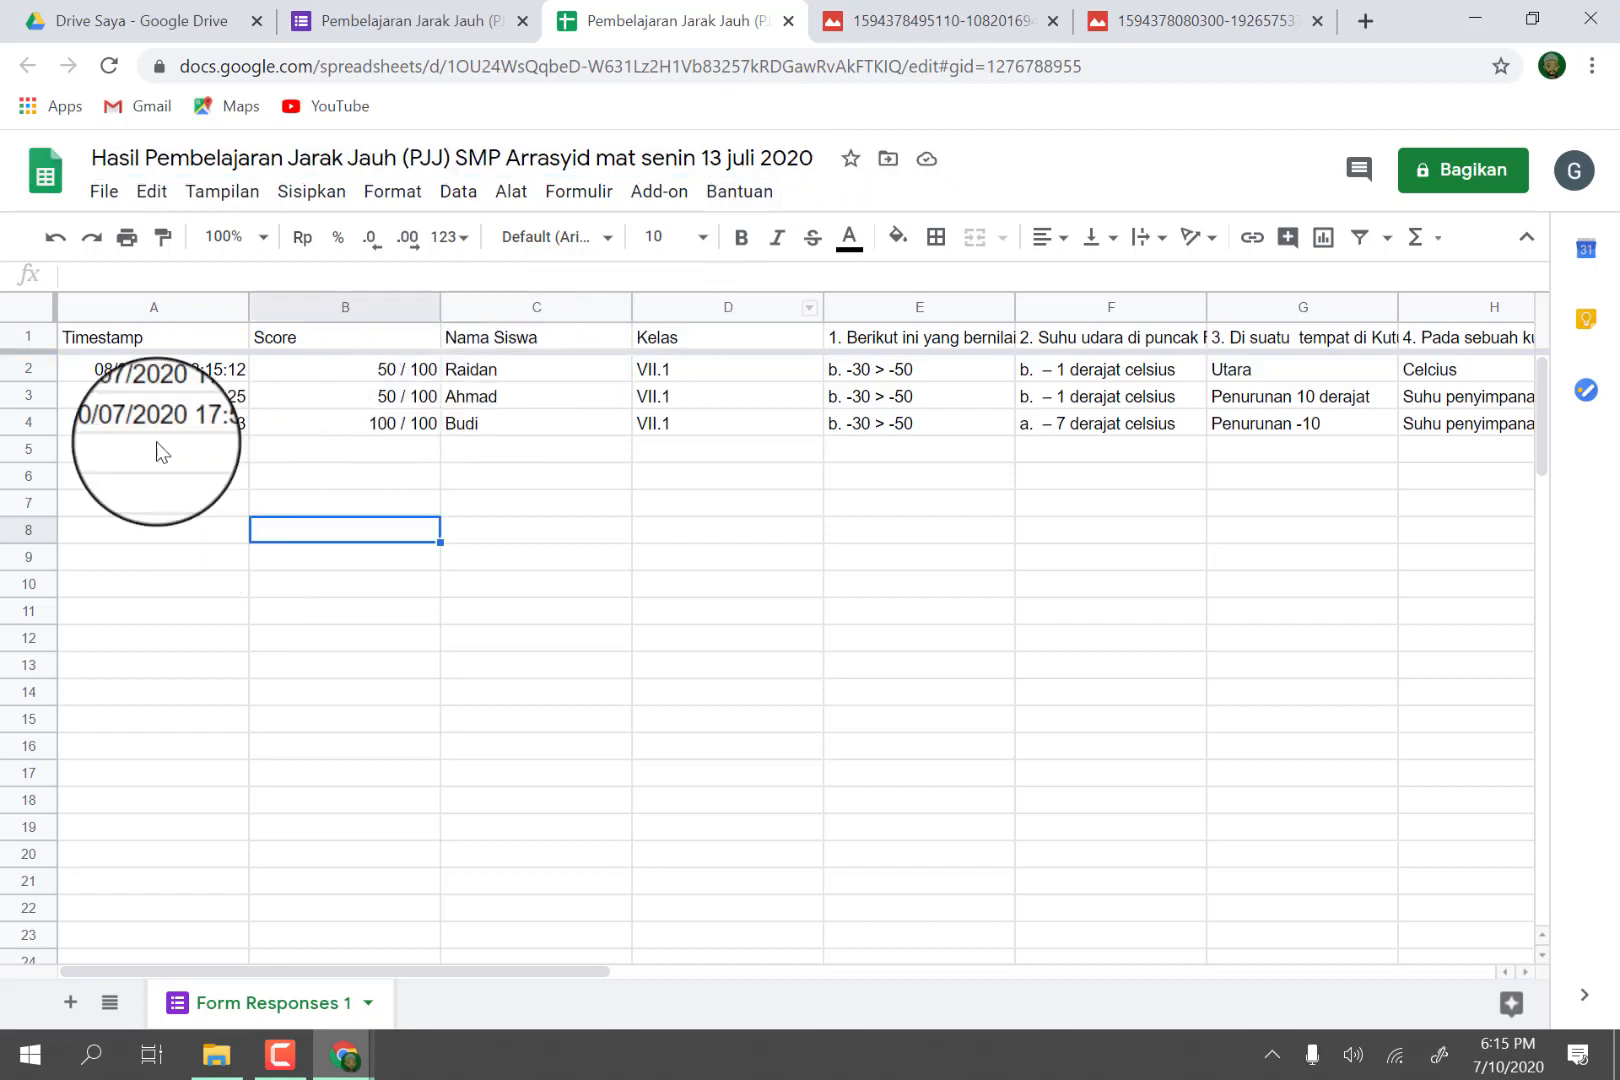
# Download the response spreadsheet as a Microsoft Excel (.xlsx) file and open it in Excel for editing.
pyautogui.click(112, 200)
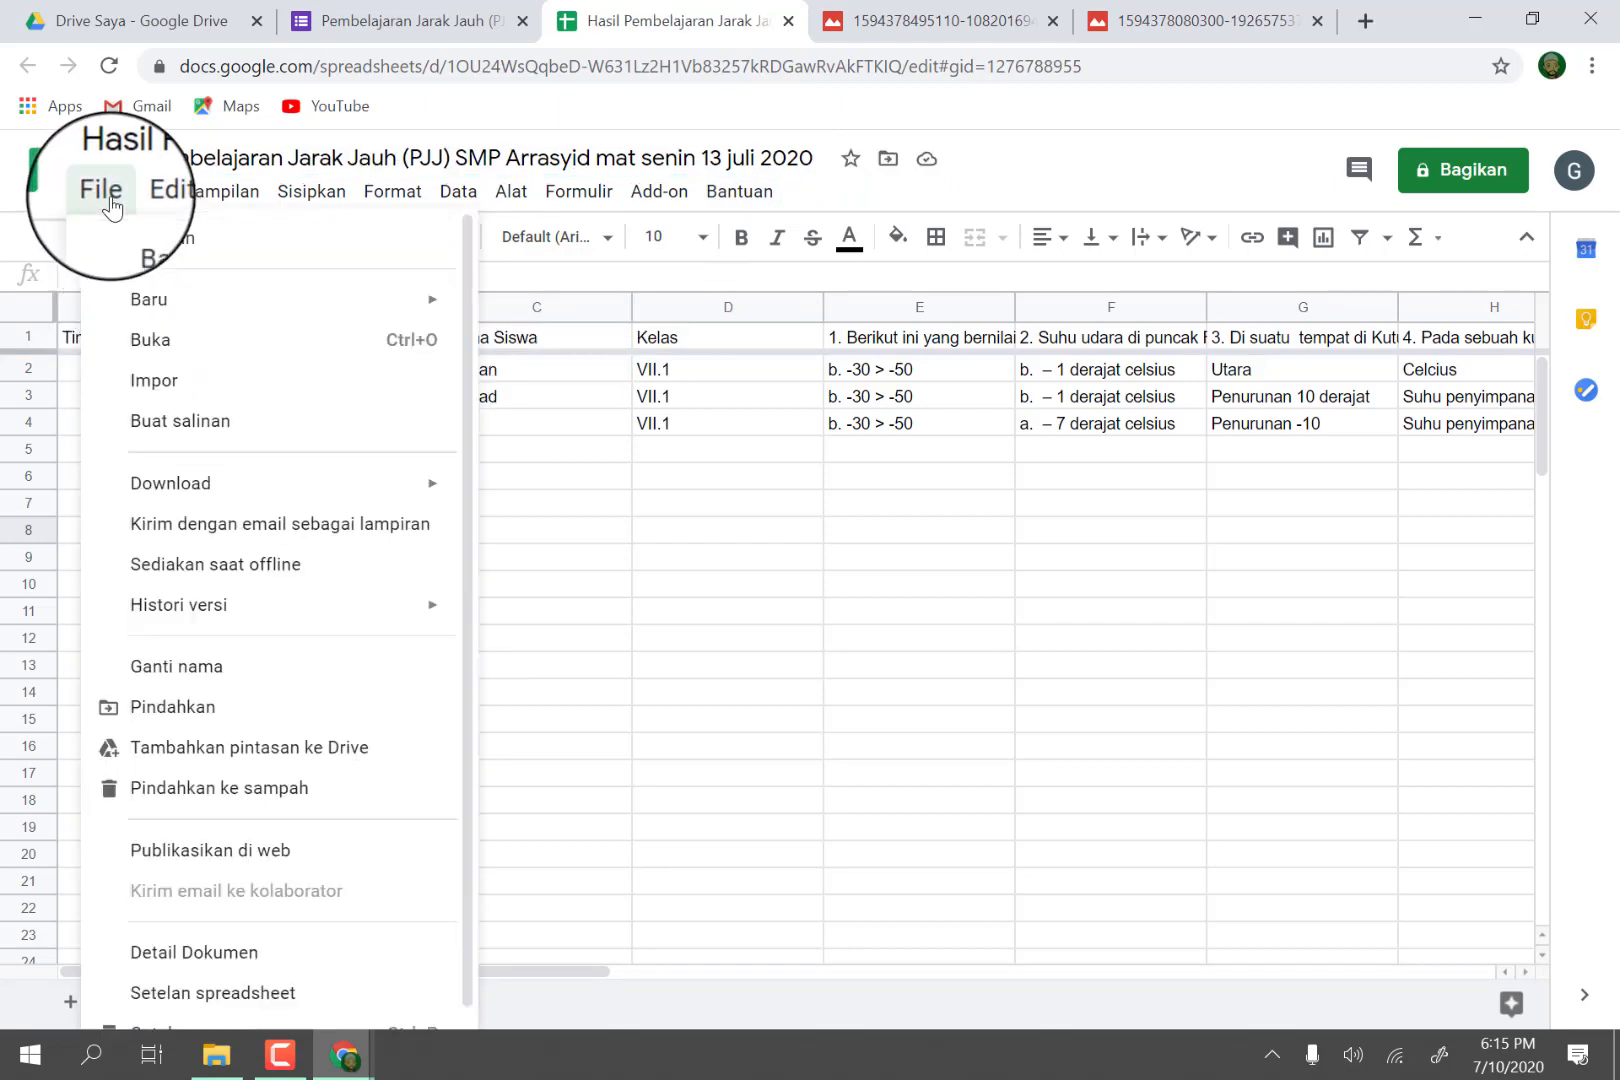
pyautogui.moveTo(150, 486)
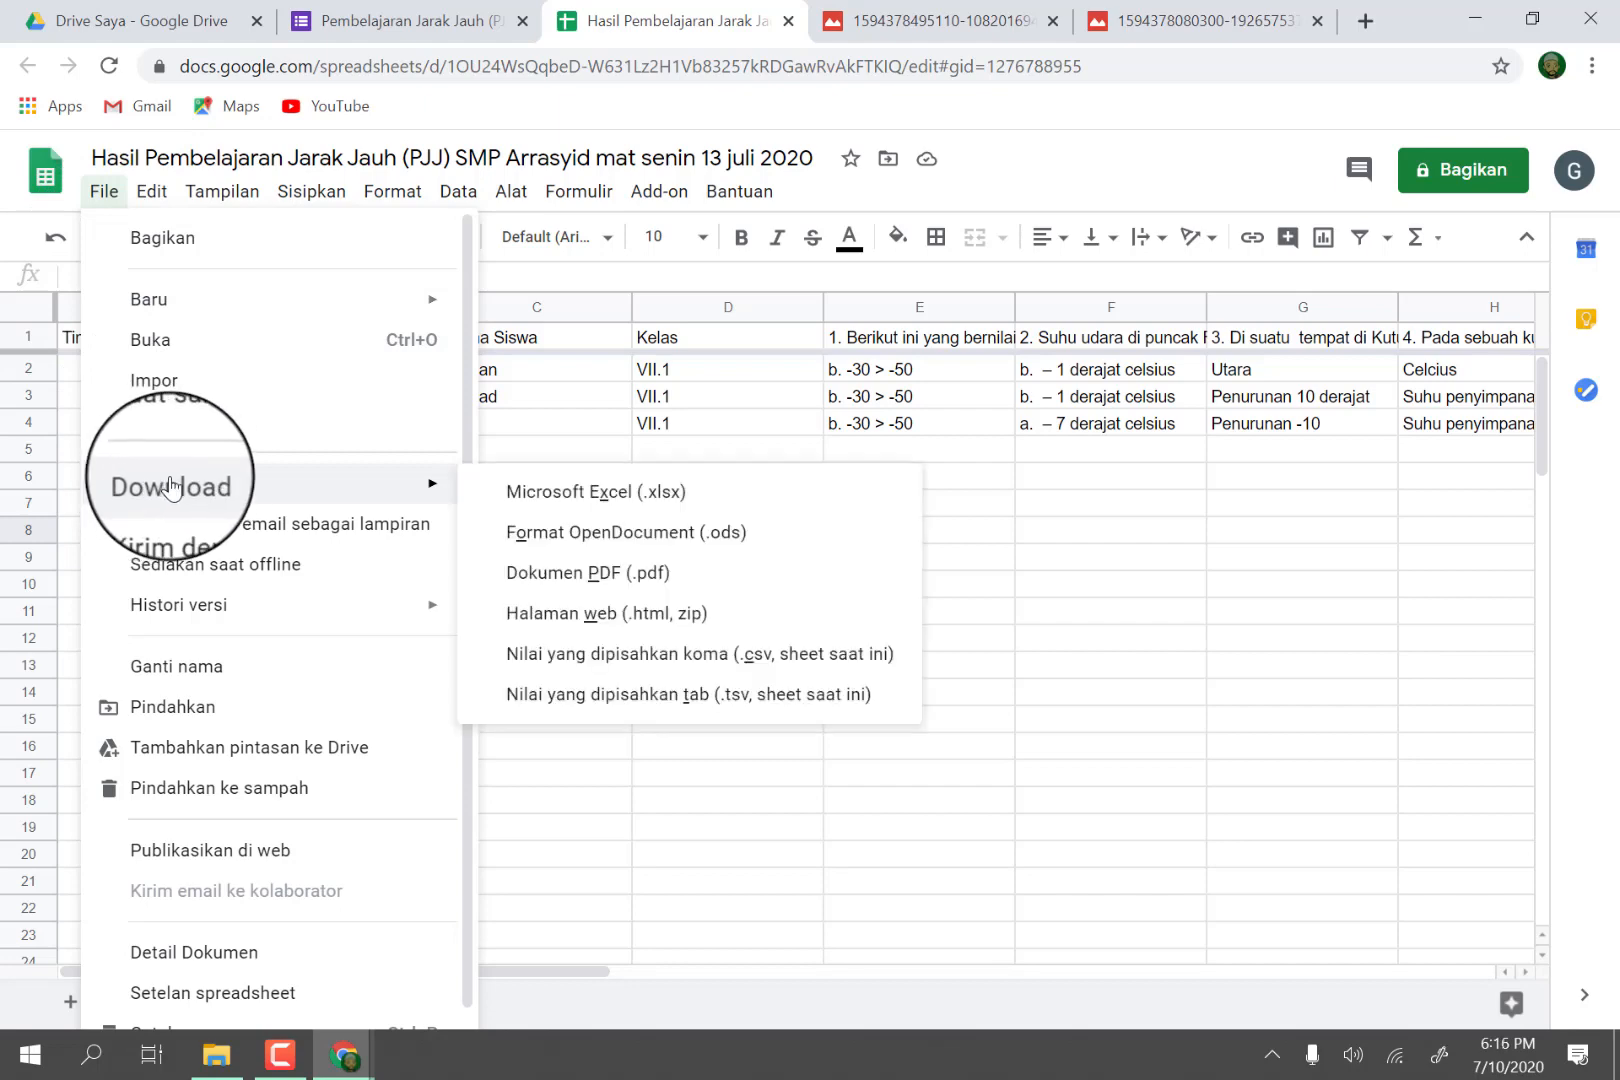
pyautogui.click(546, 503)
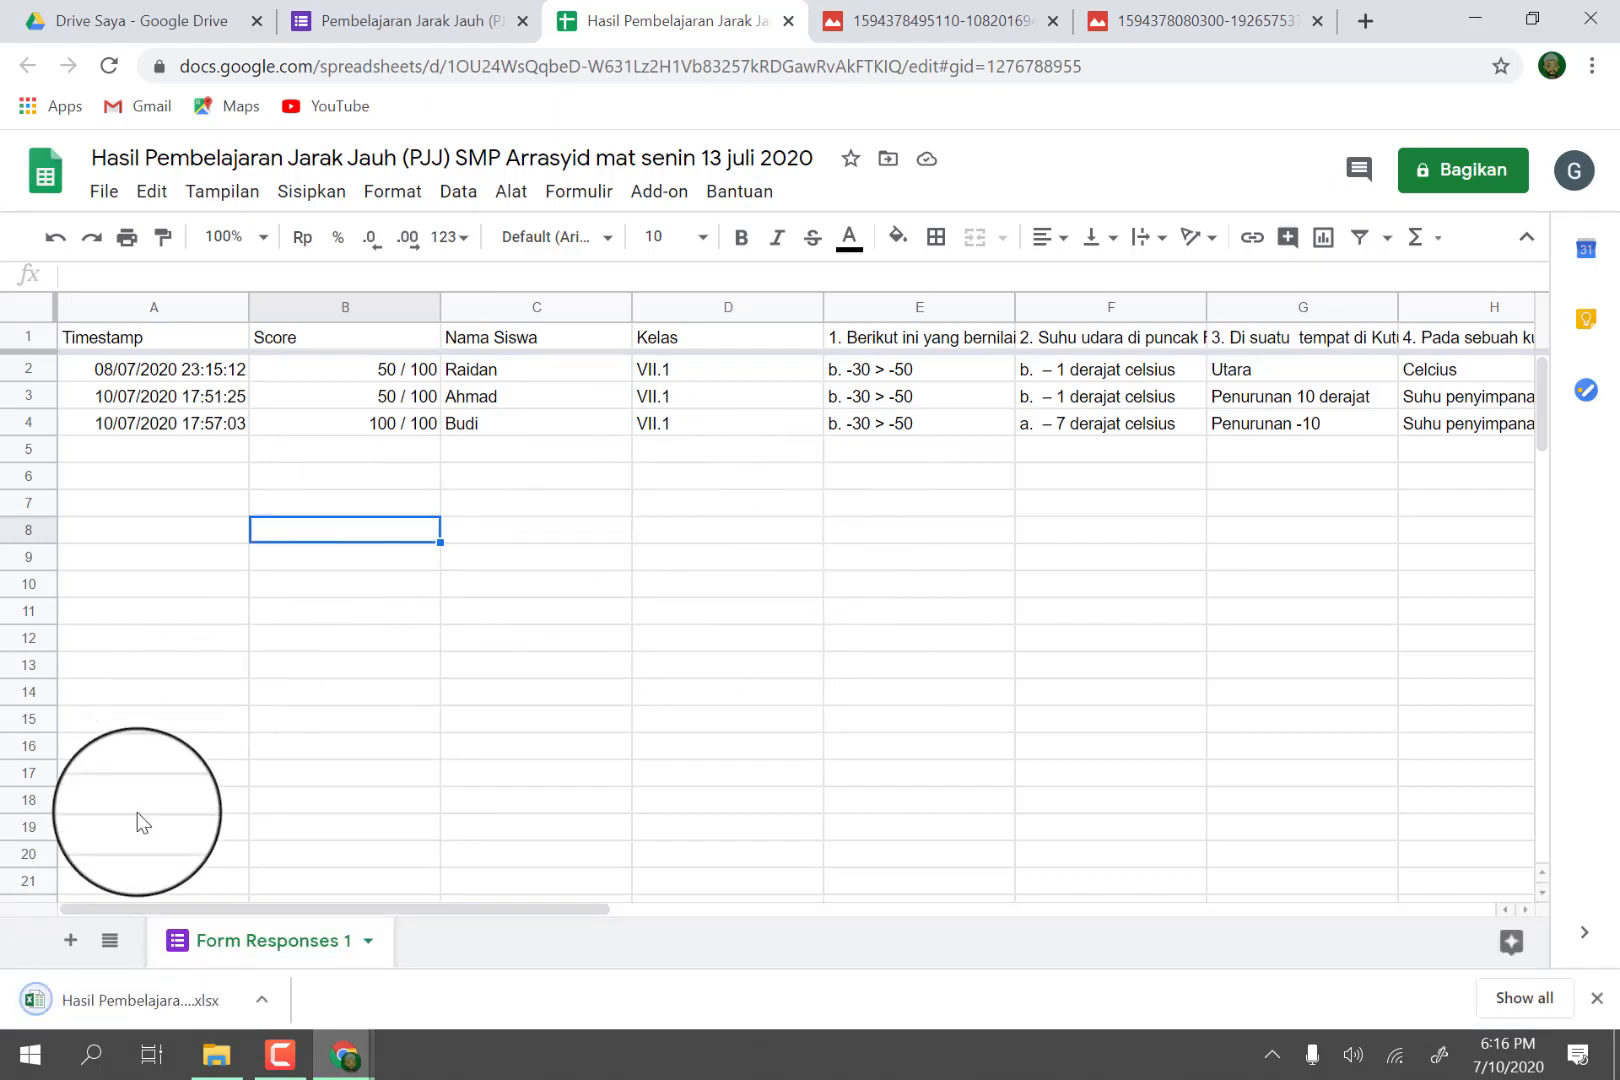
pyautogui.click(46, 1002)
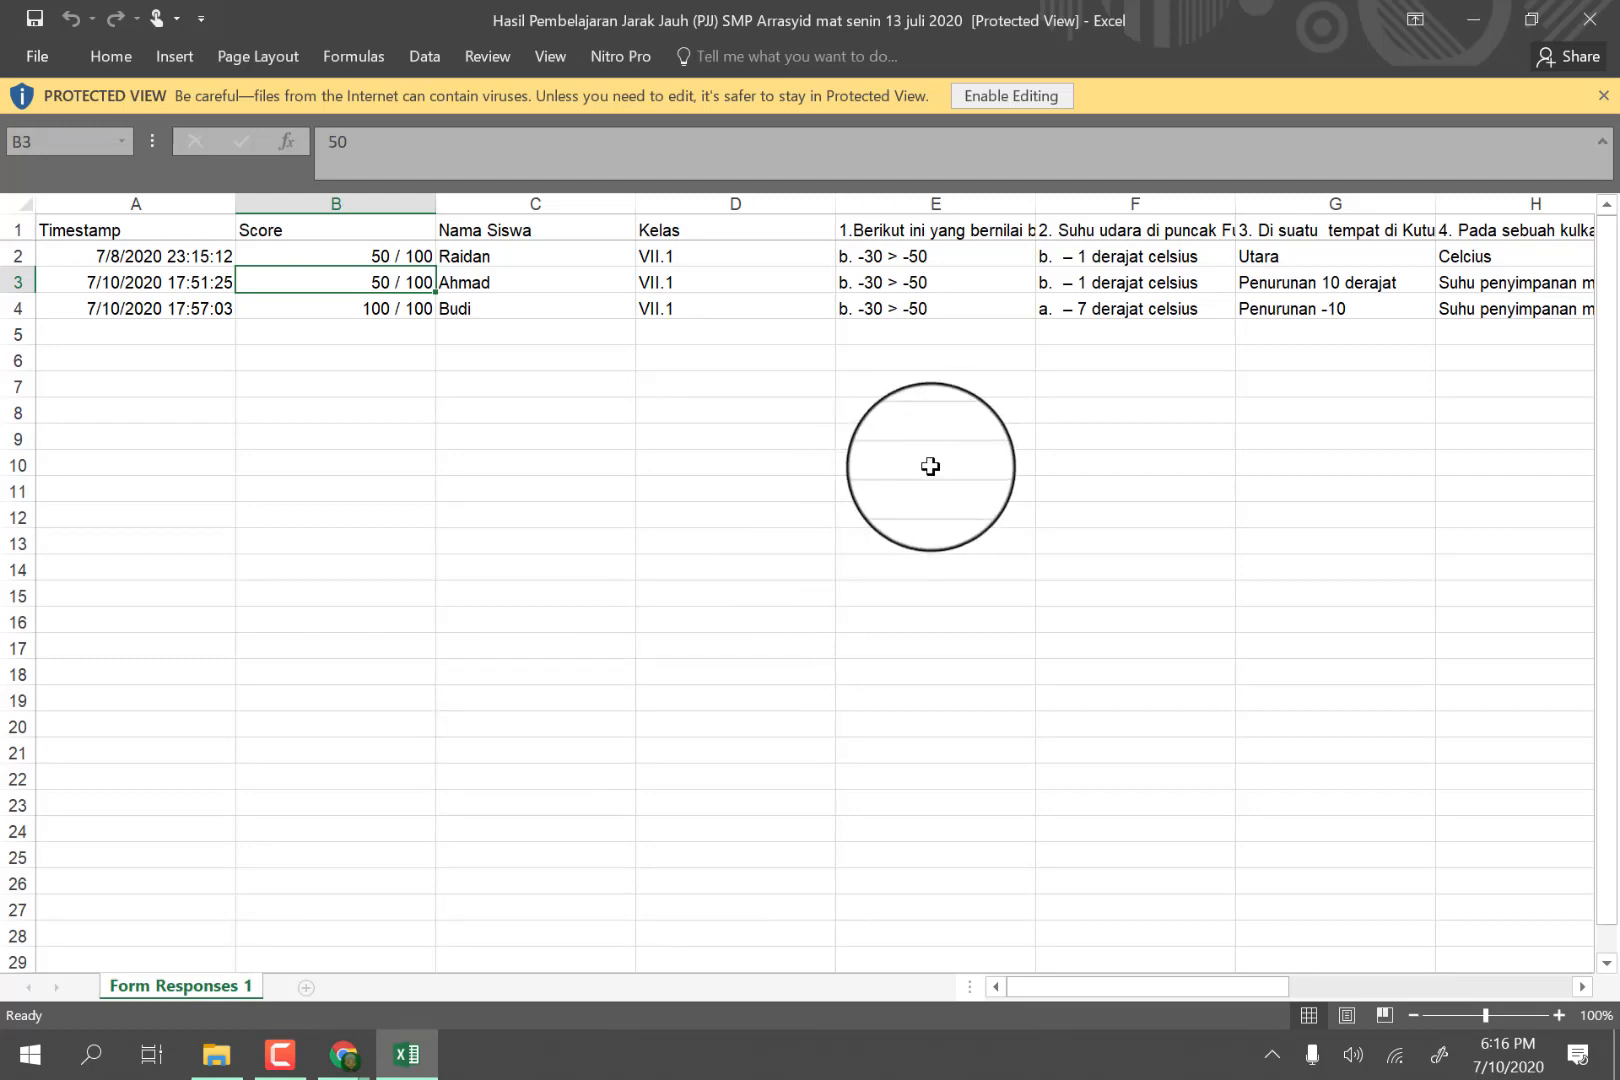
pyautogui.click(999, 95)
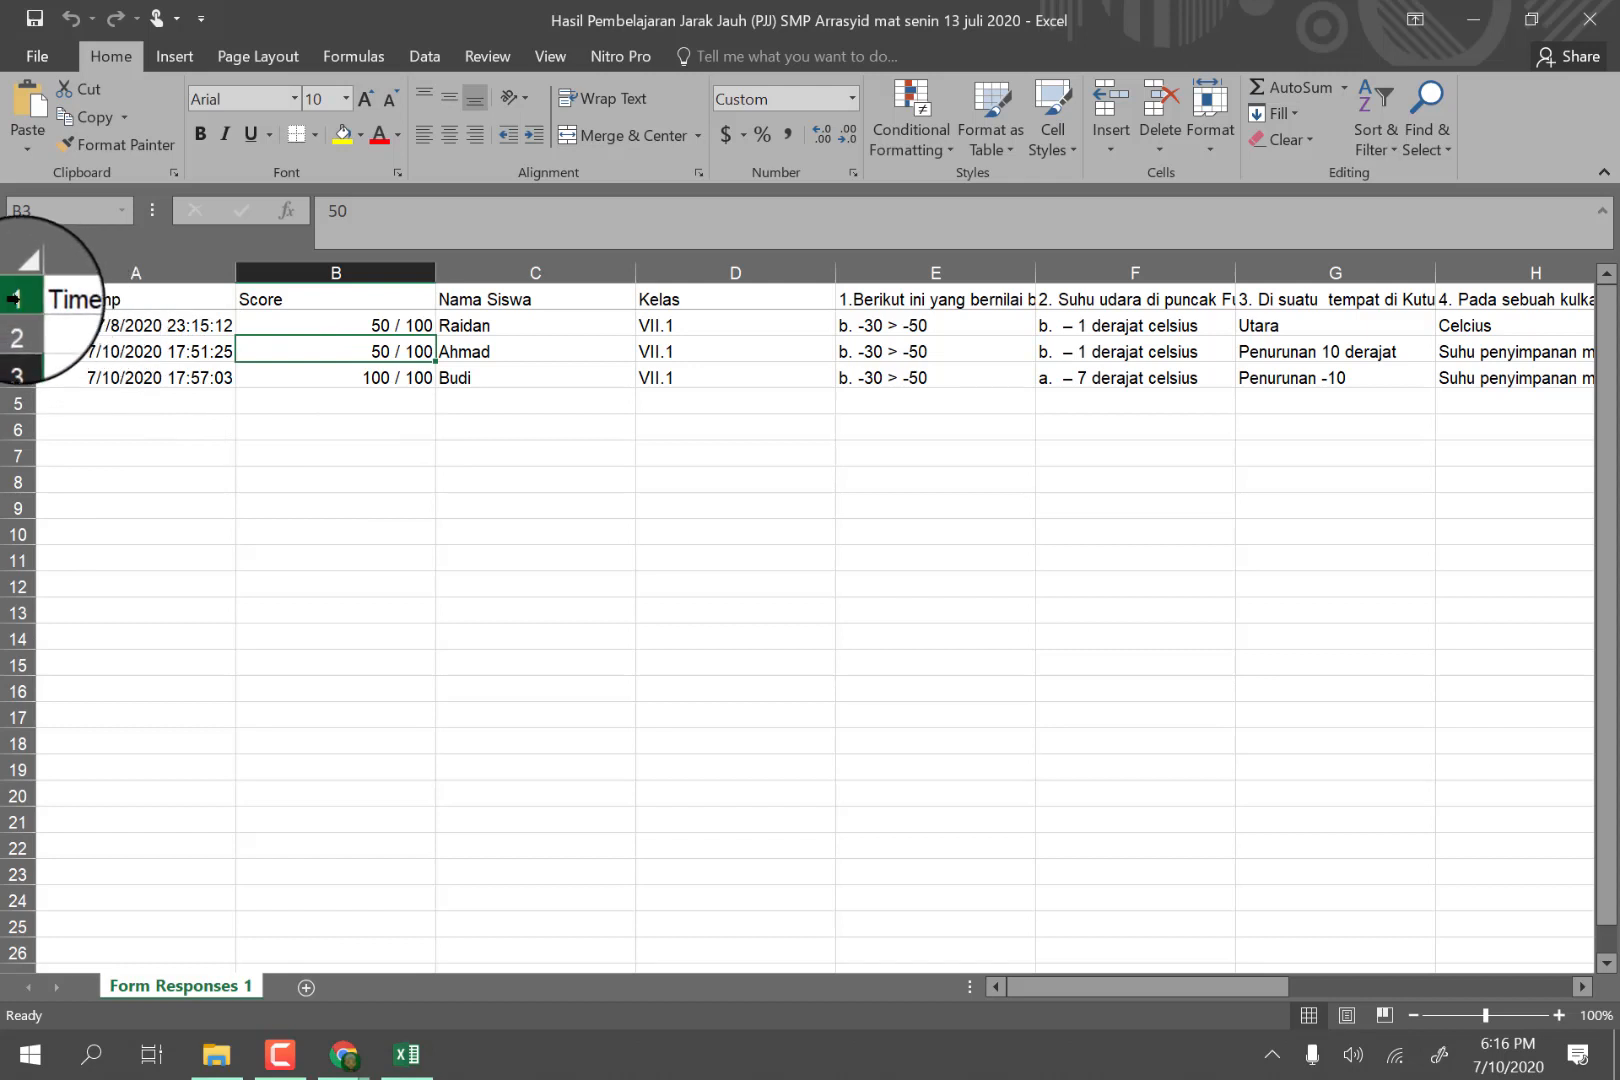
# Insert four blank rows above the response table and enter "Mata Pelajaran" in A1 with "Matematika" in B1.
pyautogui.moveTo(18, 299); pyautogui.dragTo(12, 369)
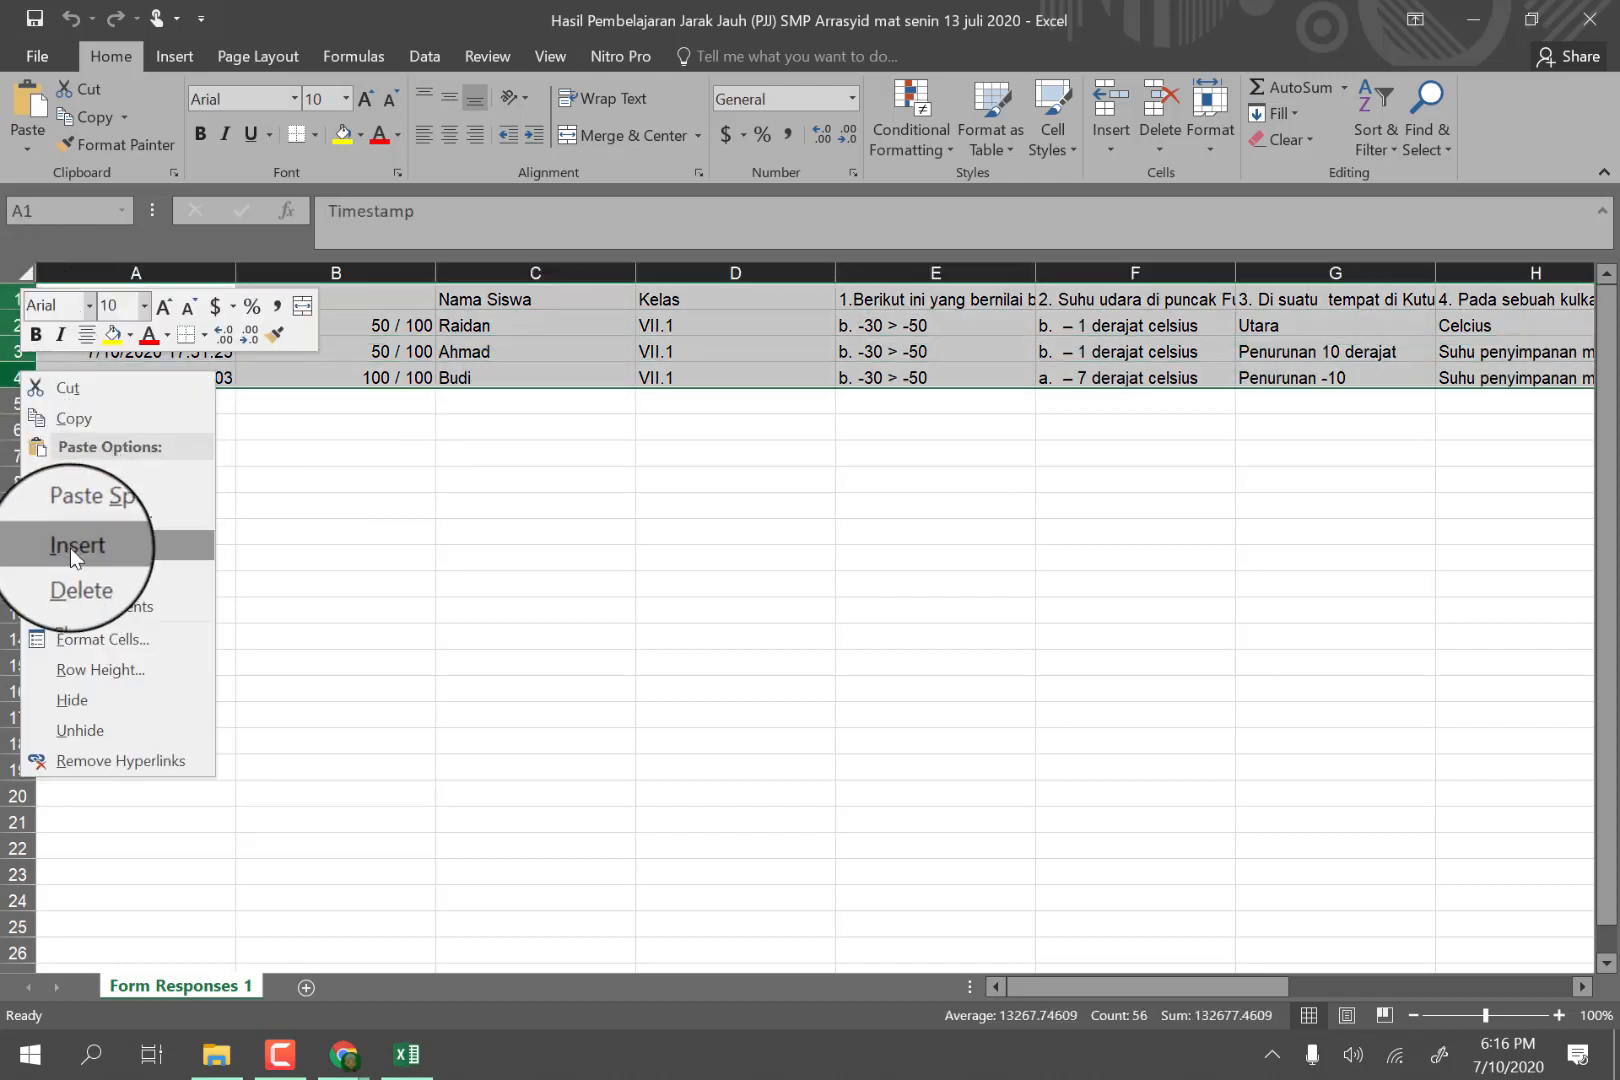
pyautogui.click(70, 548)
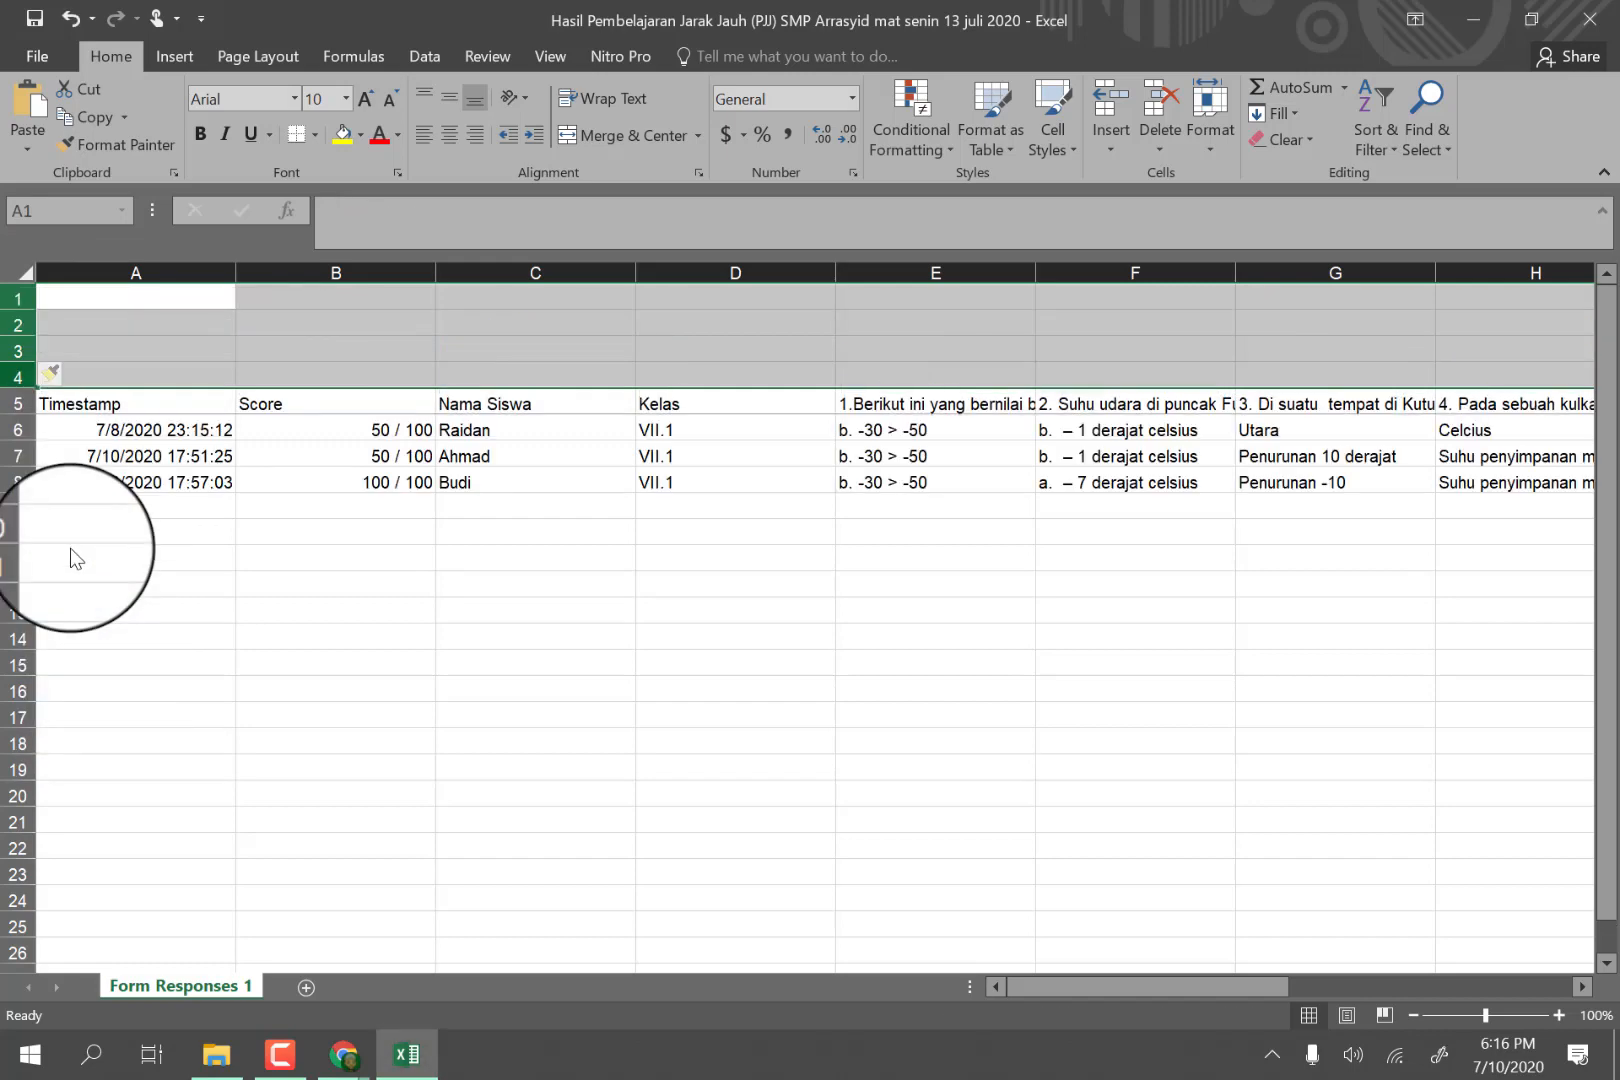
pyautogui.click(138, 300)
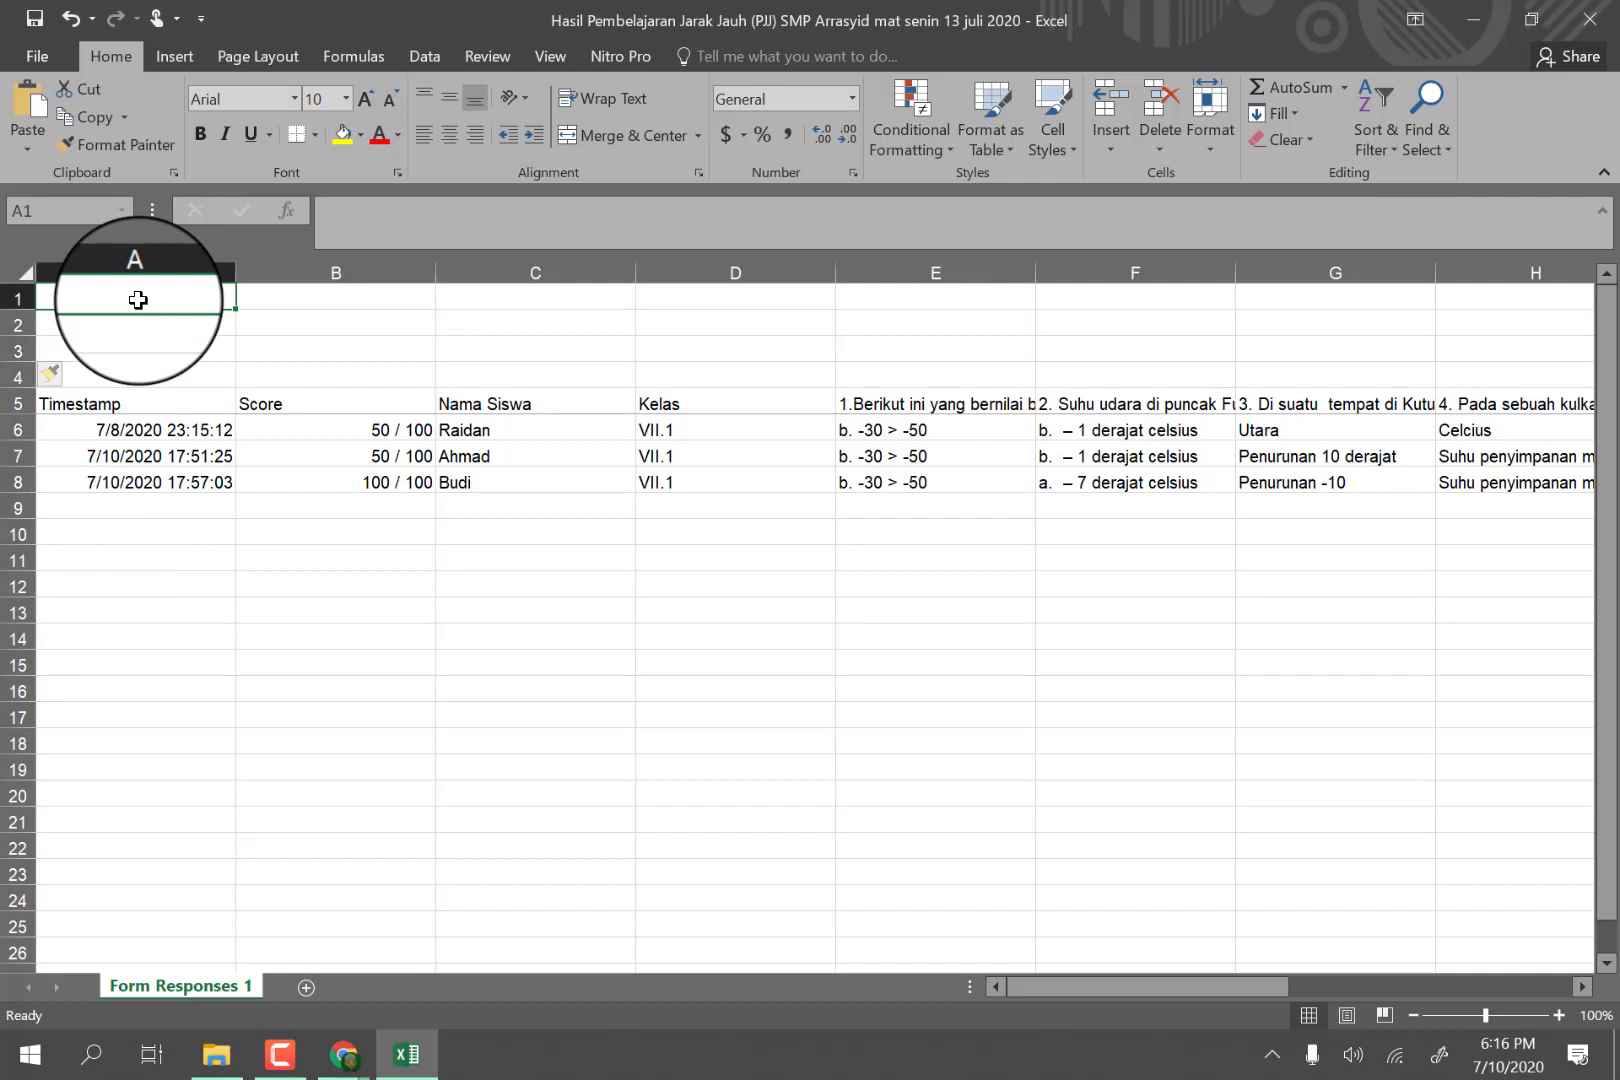
pyautogui.write('n')
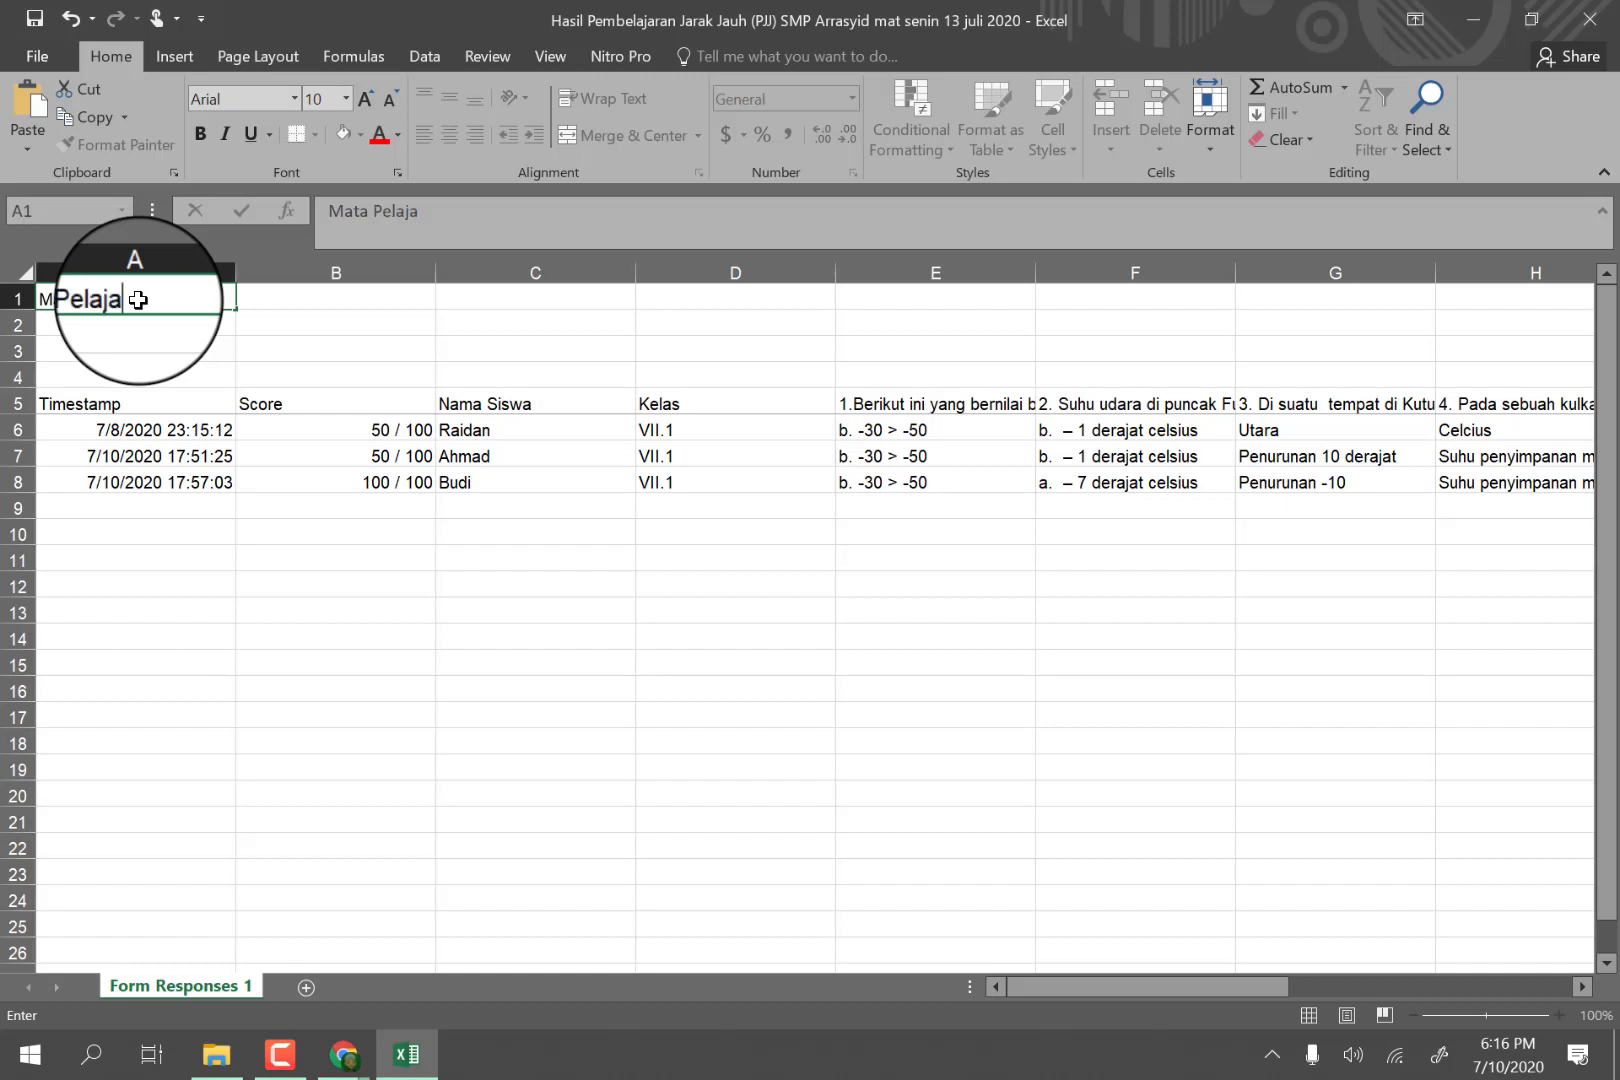
pyautogui.press('Tab')
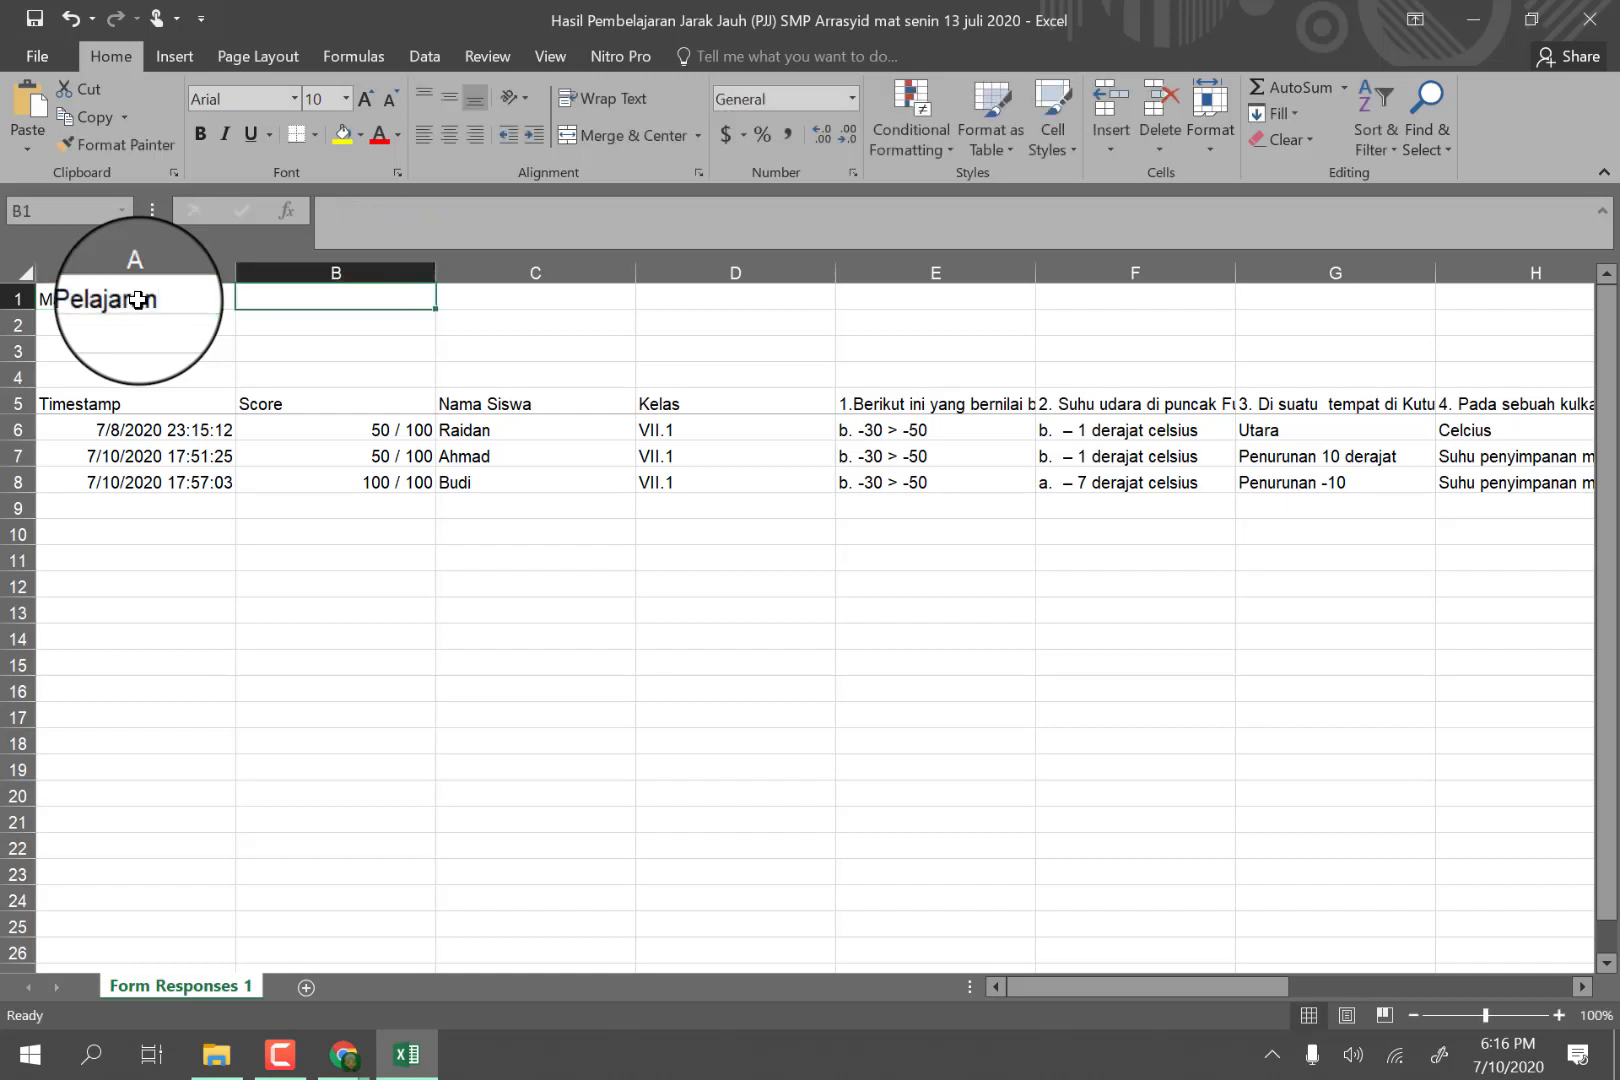
pyautogui.write('Matemat')
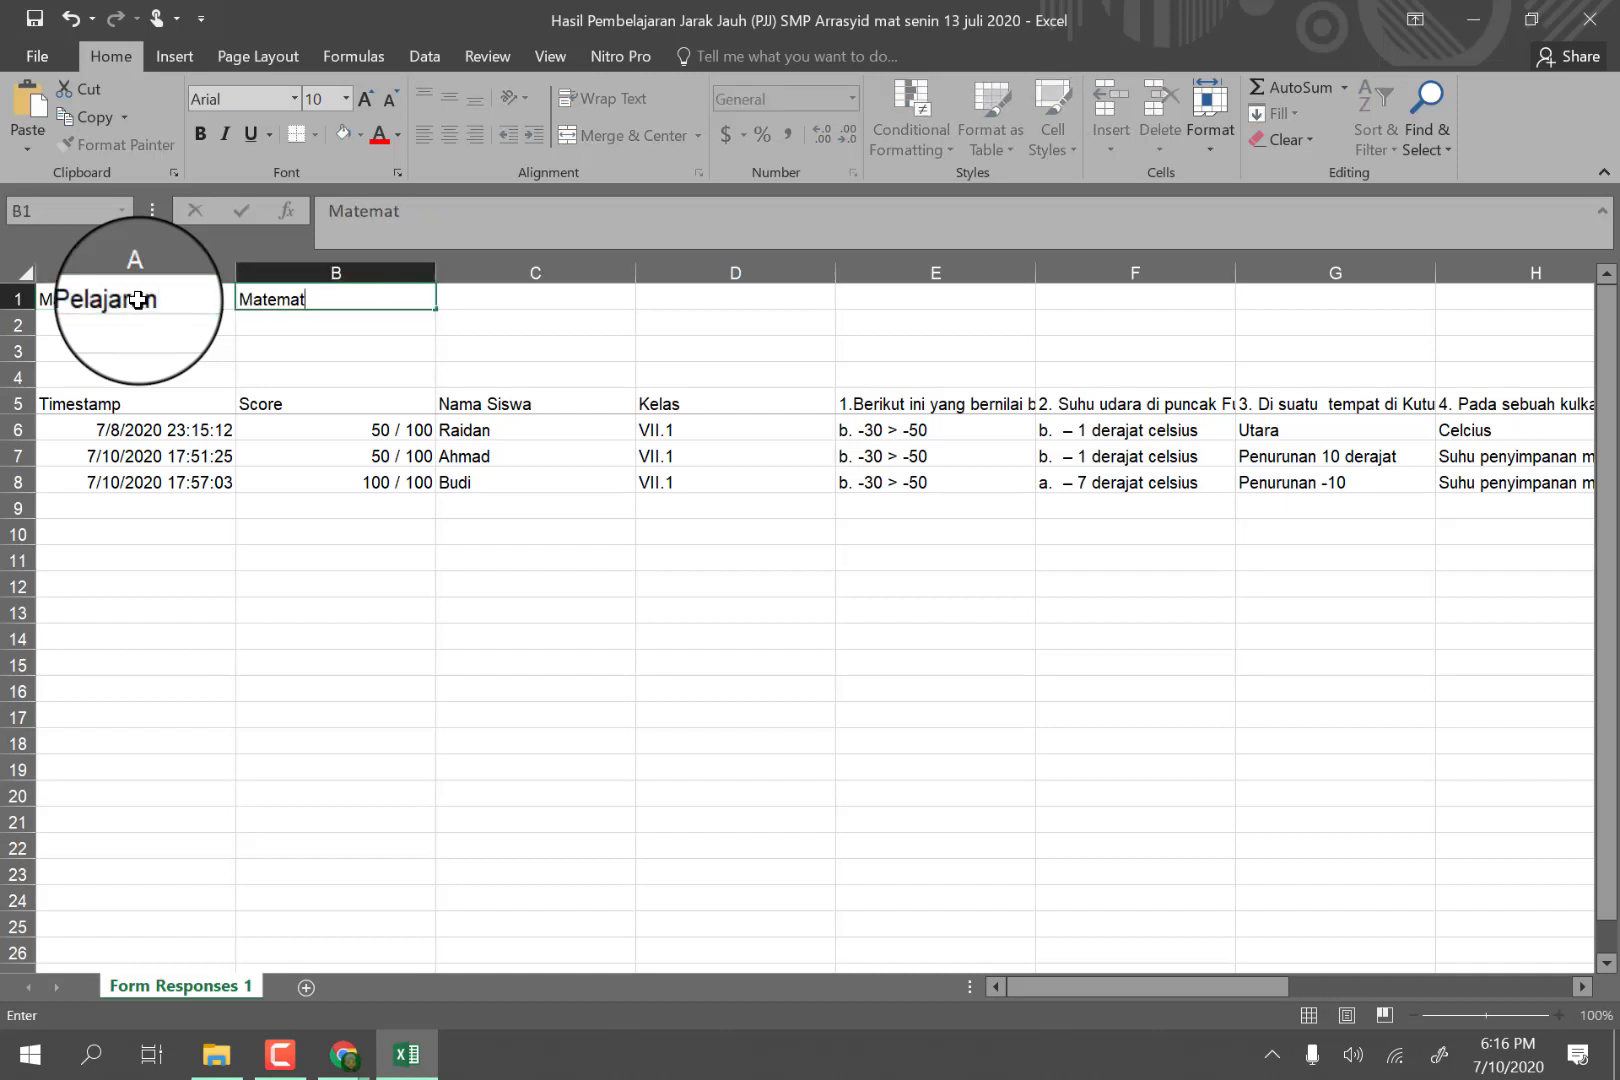
pyautogui.write('ika')
# Enter "Materi" in A2, "1.1 Membandingkan Bilangan Bulat" in B2 and "1.2. Opearsi penjumlahan dan penguruangan bilangan bulat" in B3.
pyautogui.click(120, 327)
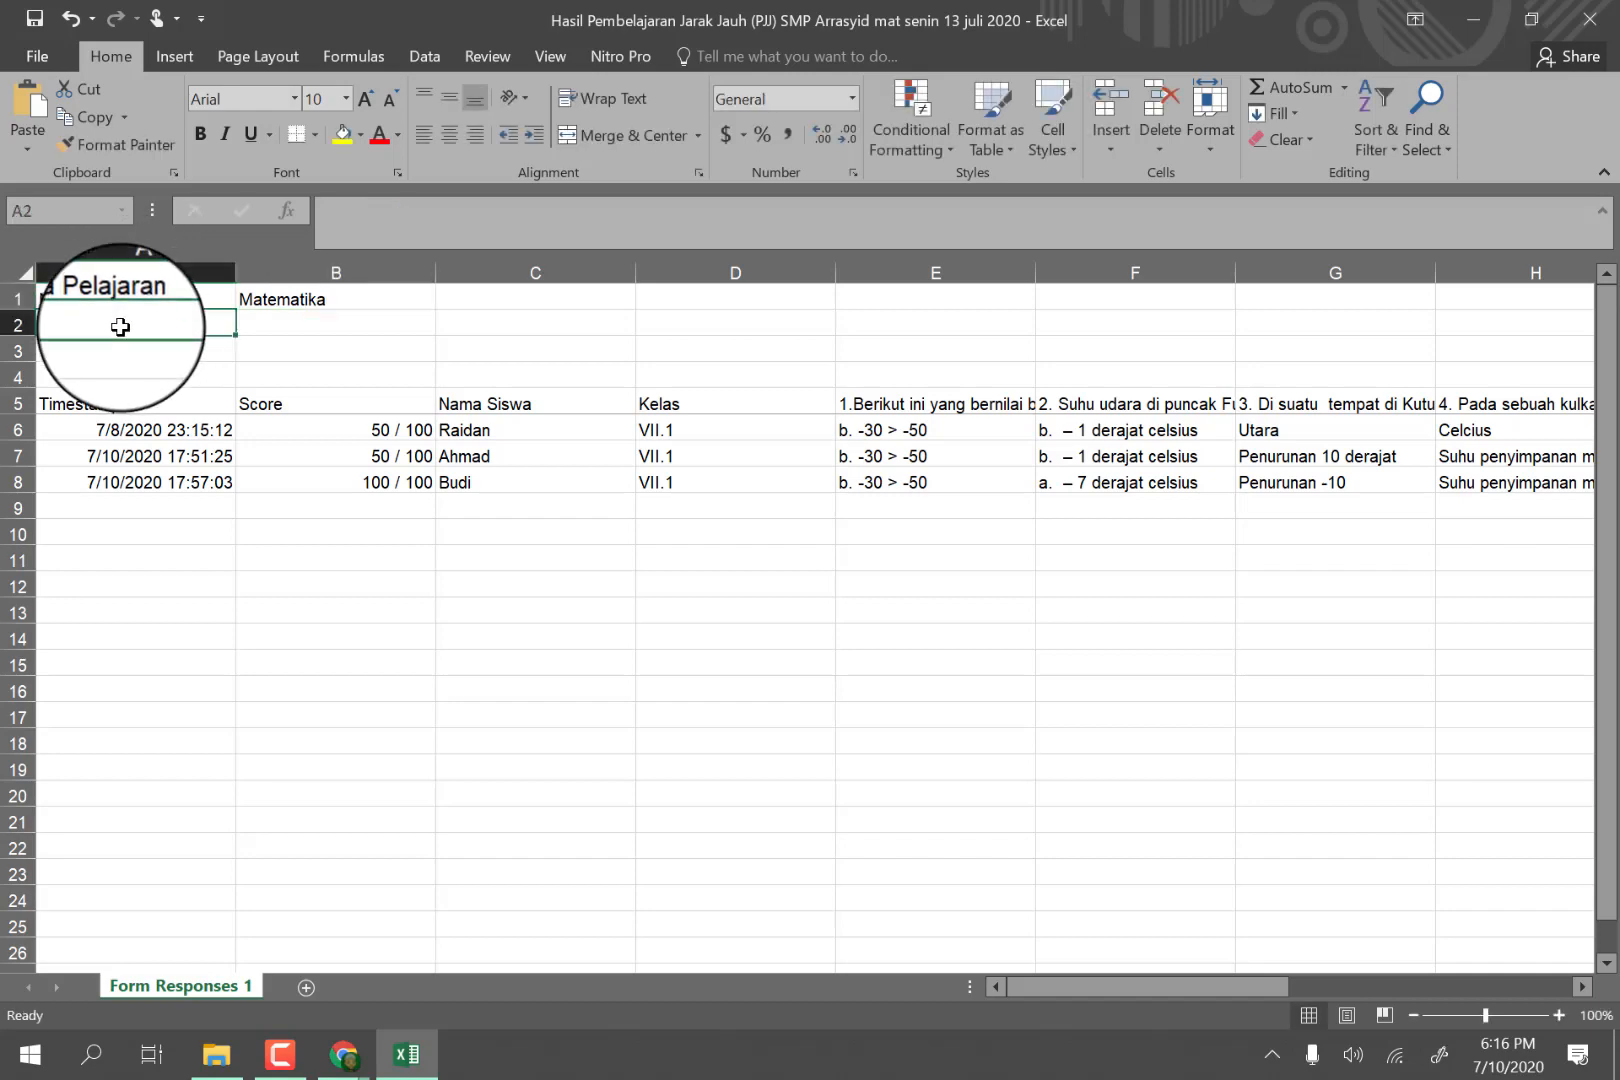
pyautogui.write('Pelajaran')
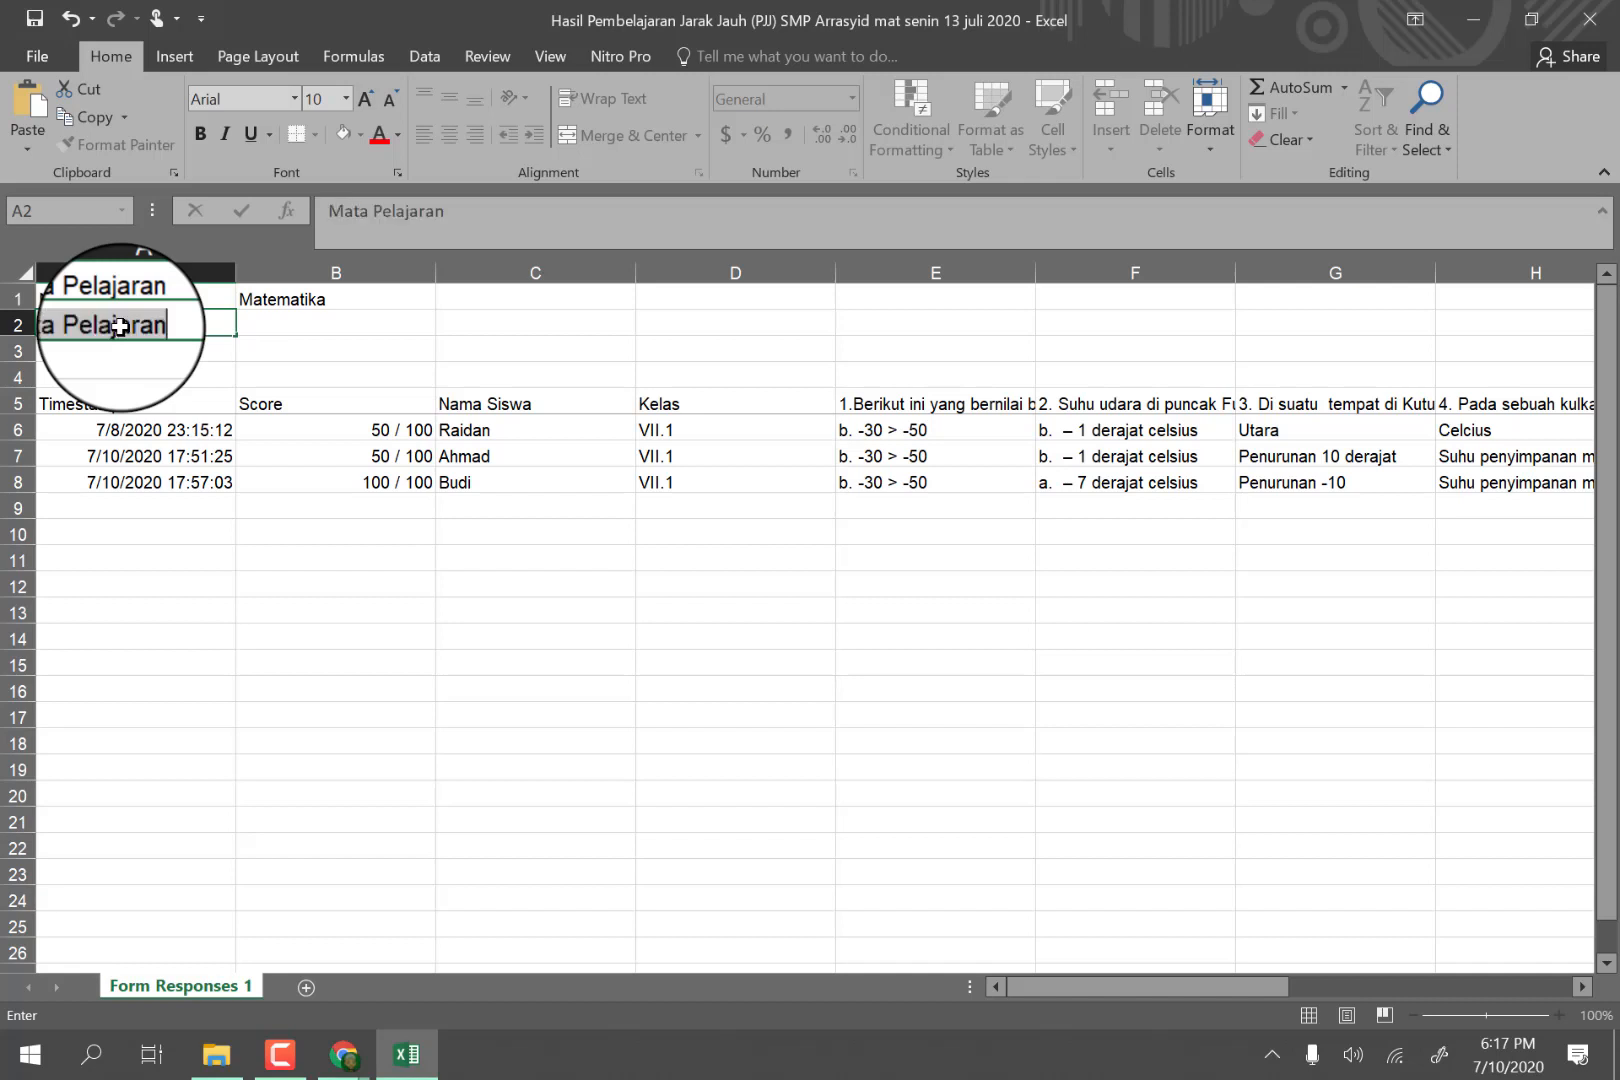
pyautogui.press('Tab')
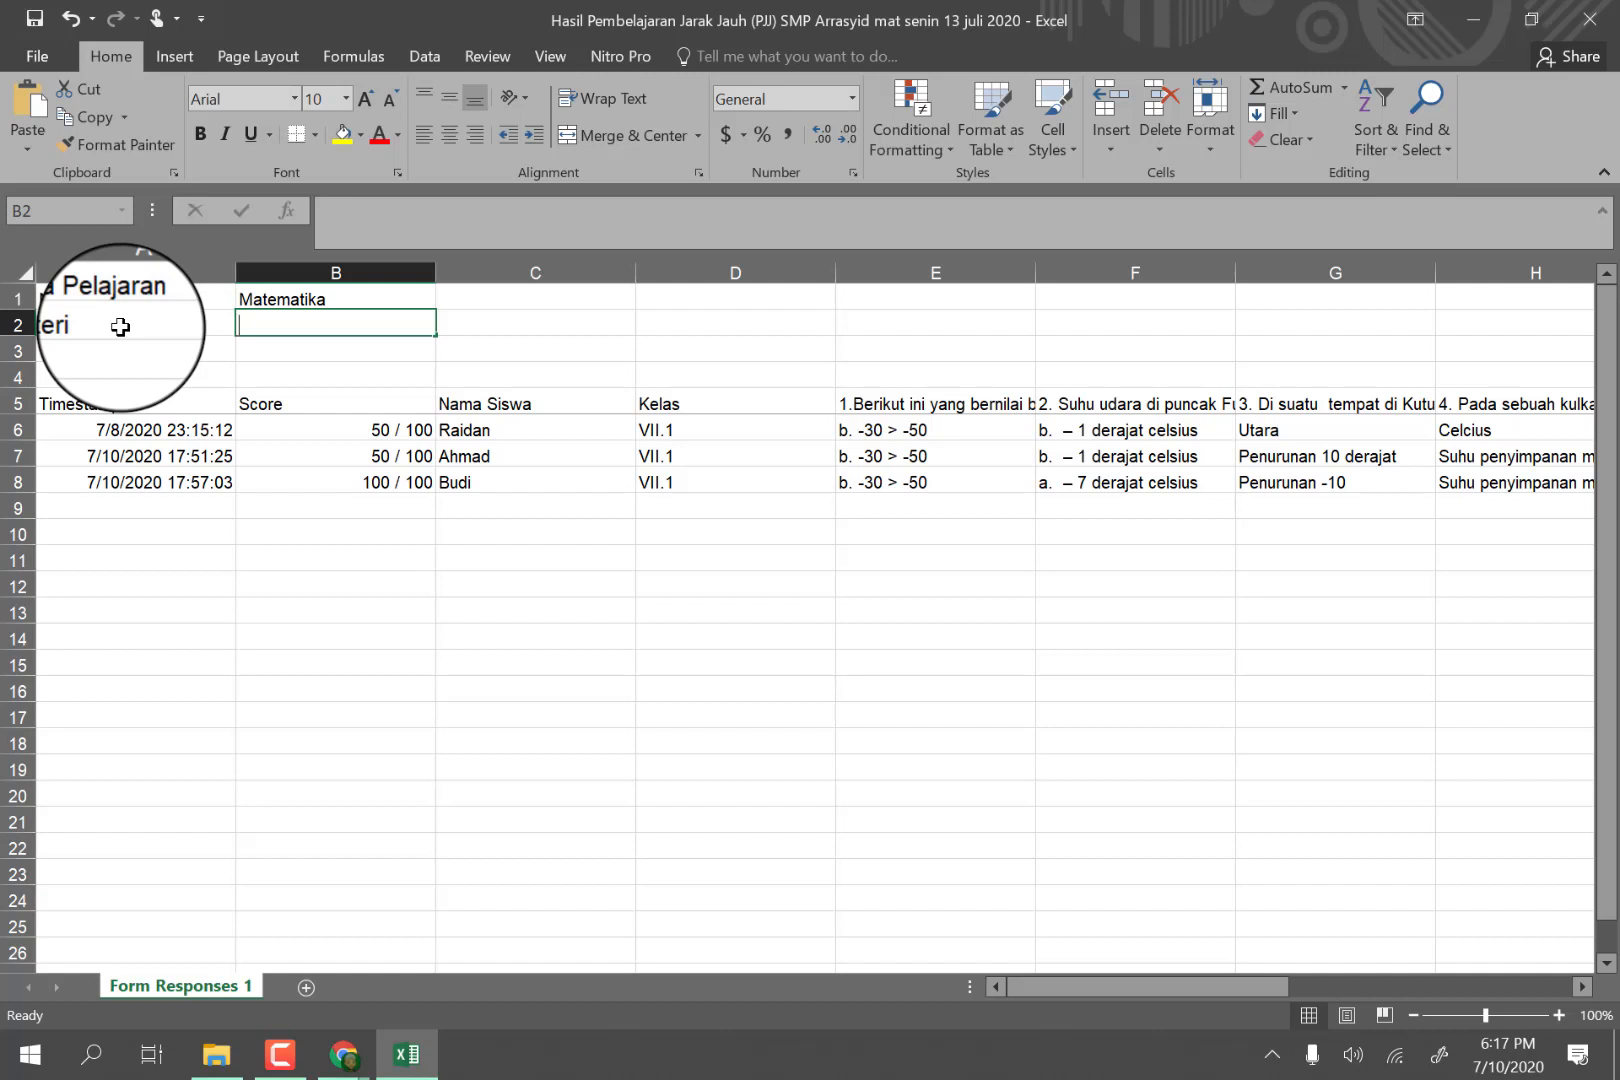
pyautogui.write('Bilangan Bulat')
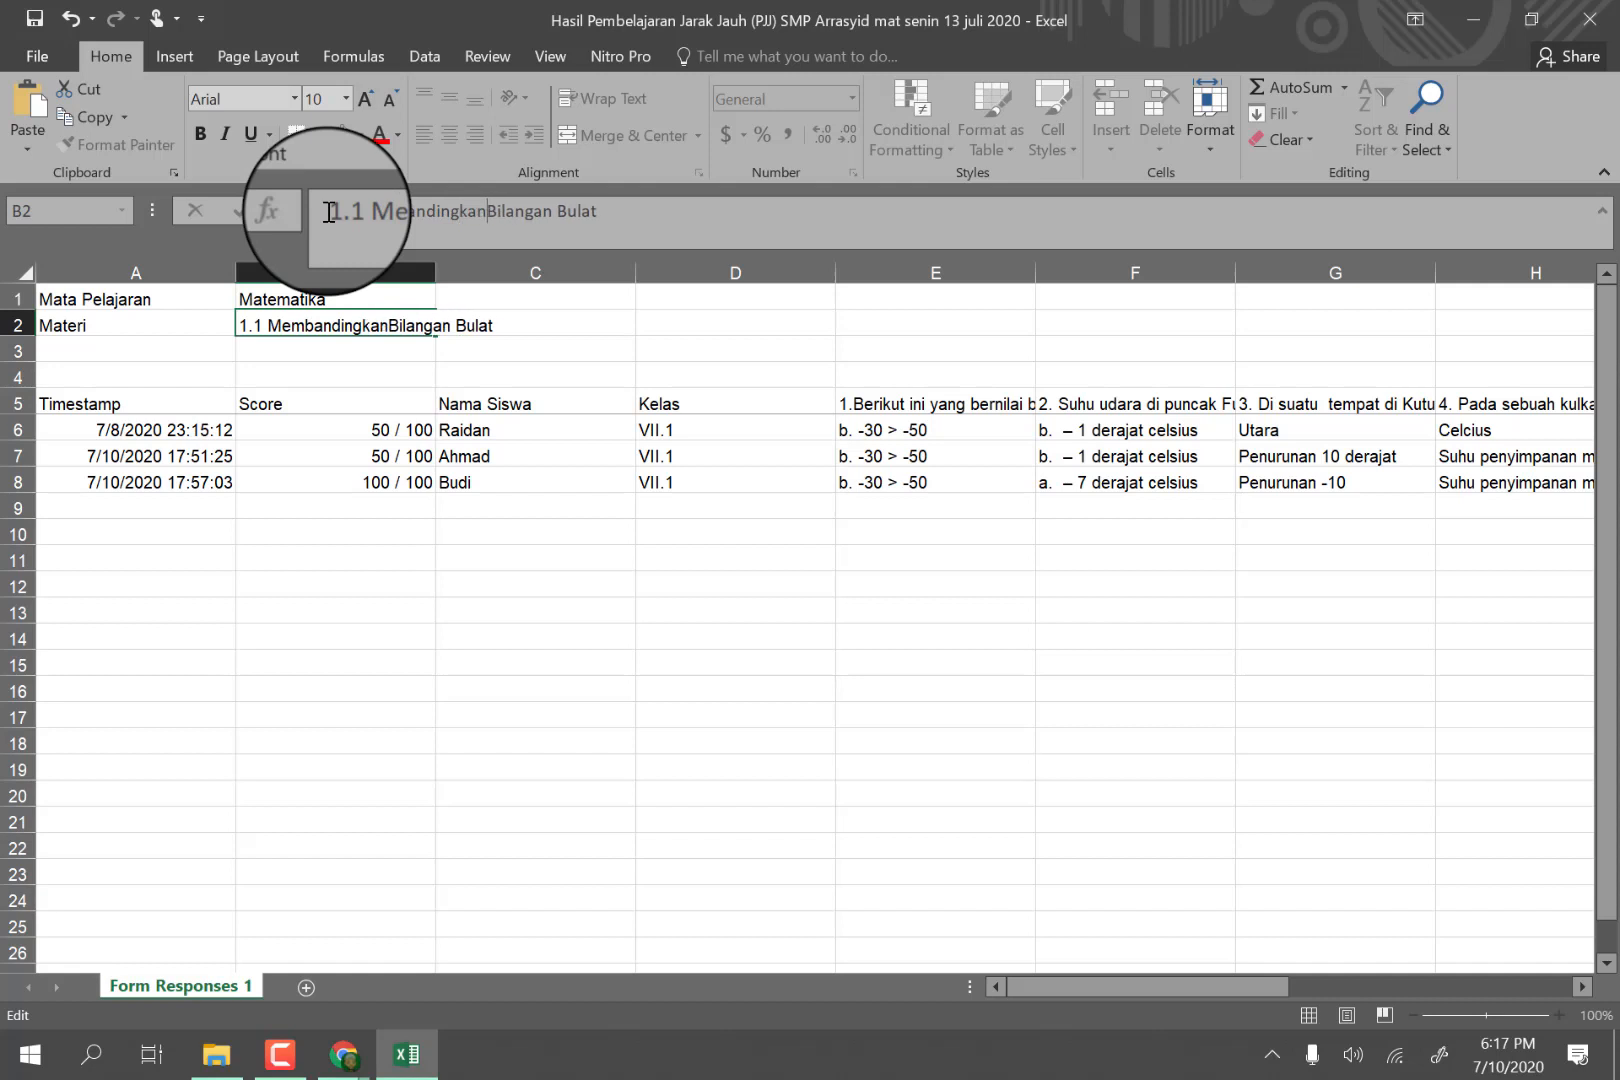
pyautogui.click(252, 350)
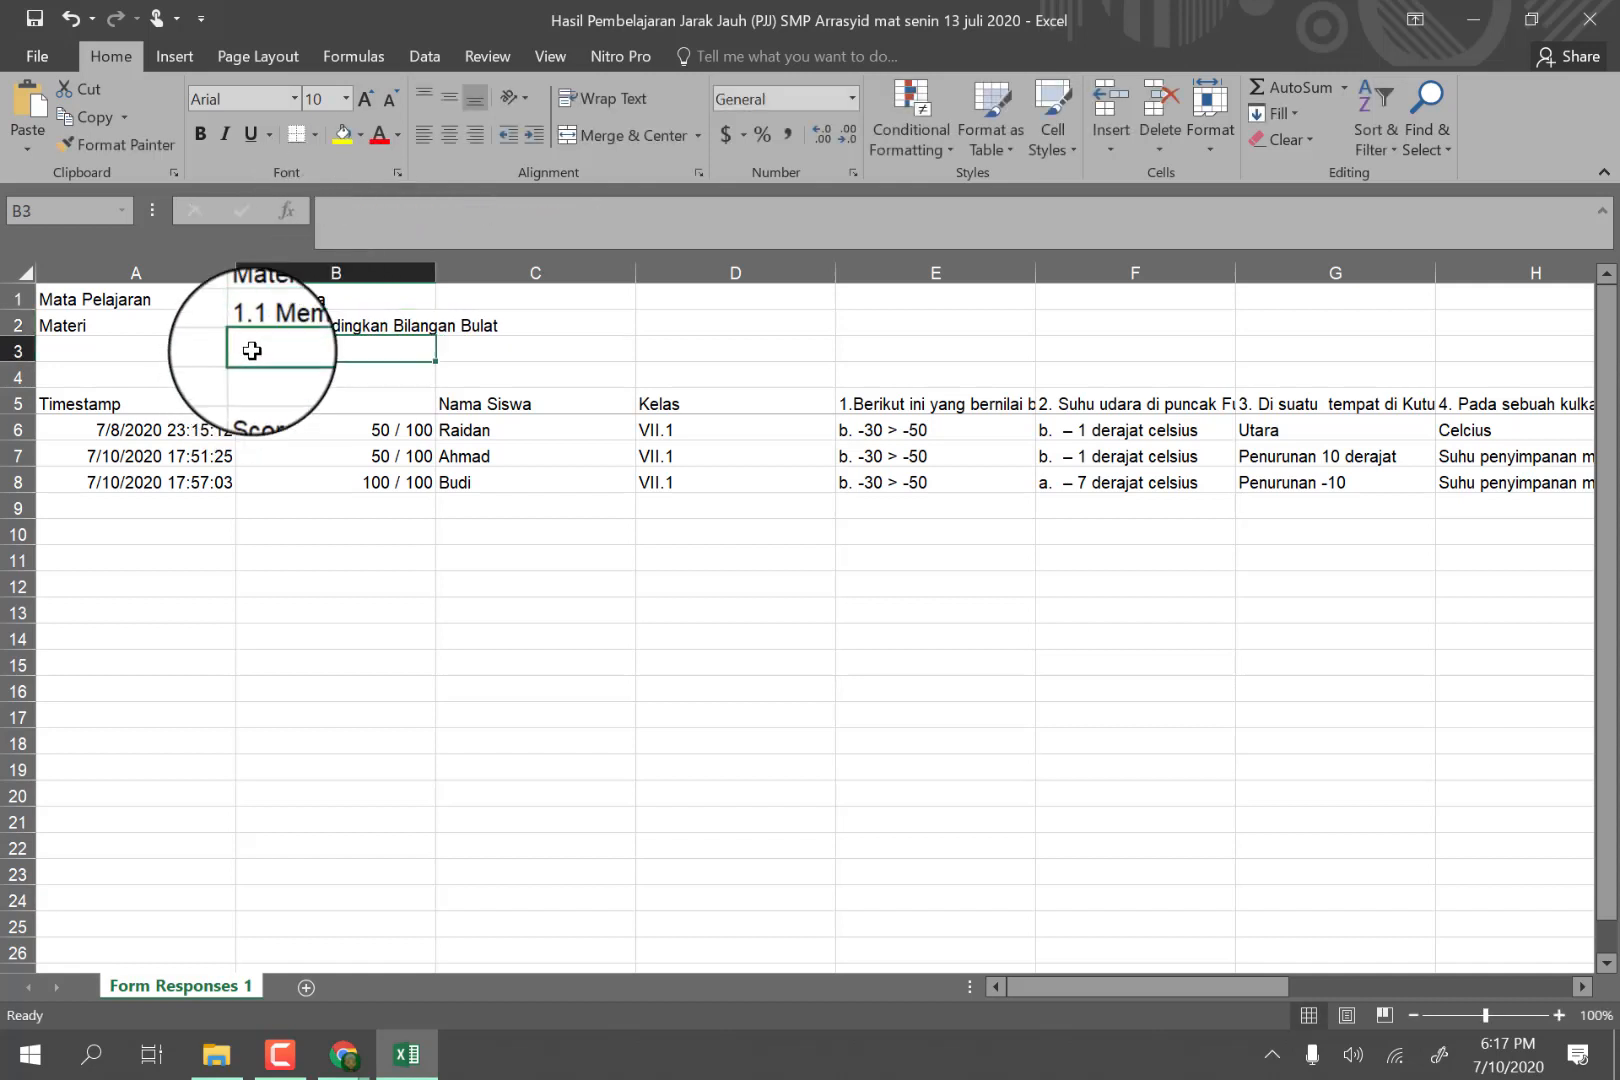
pyautogui.write('1.2')
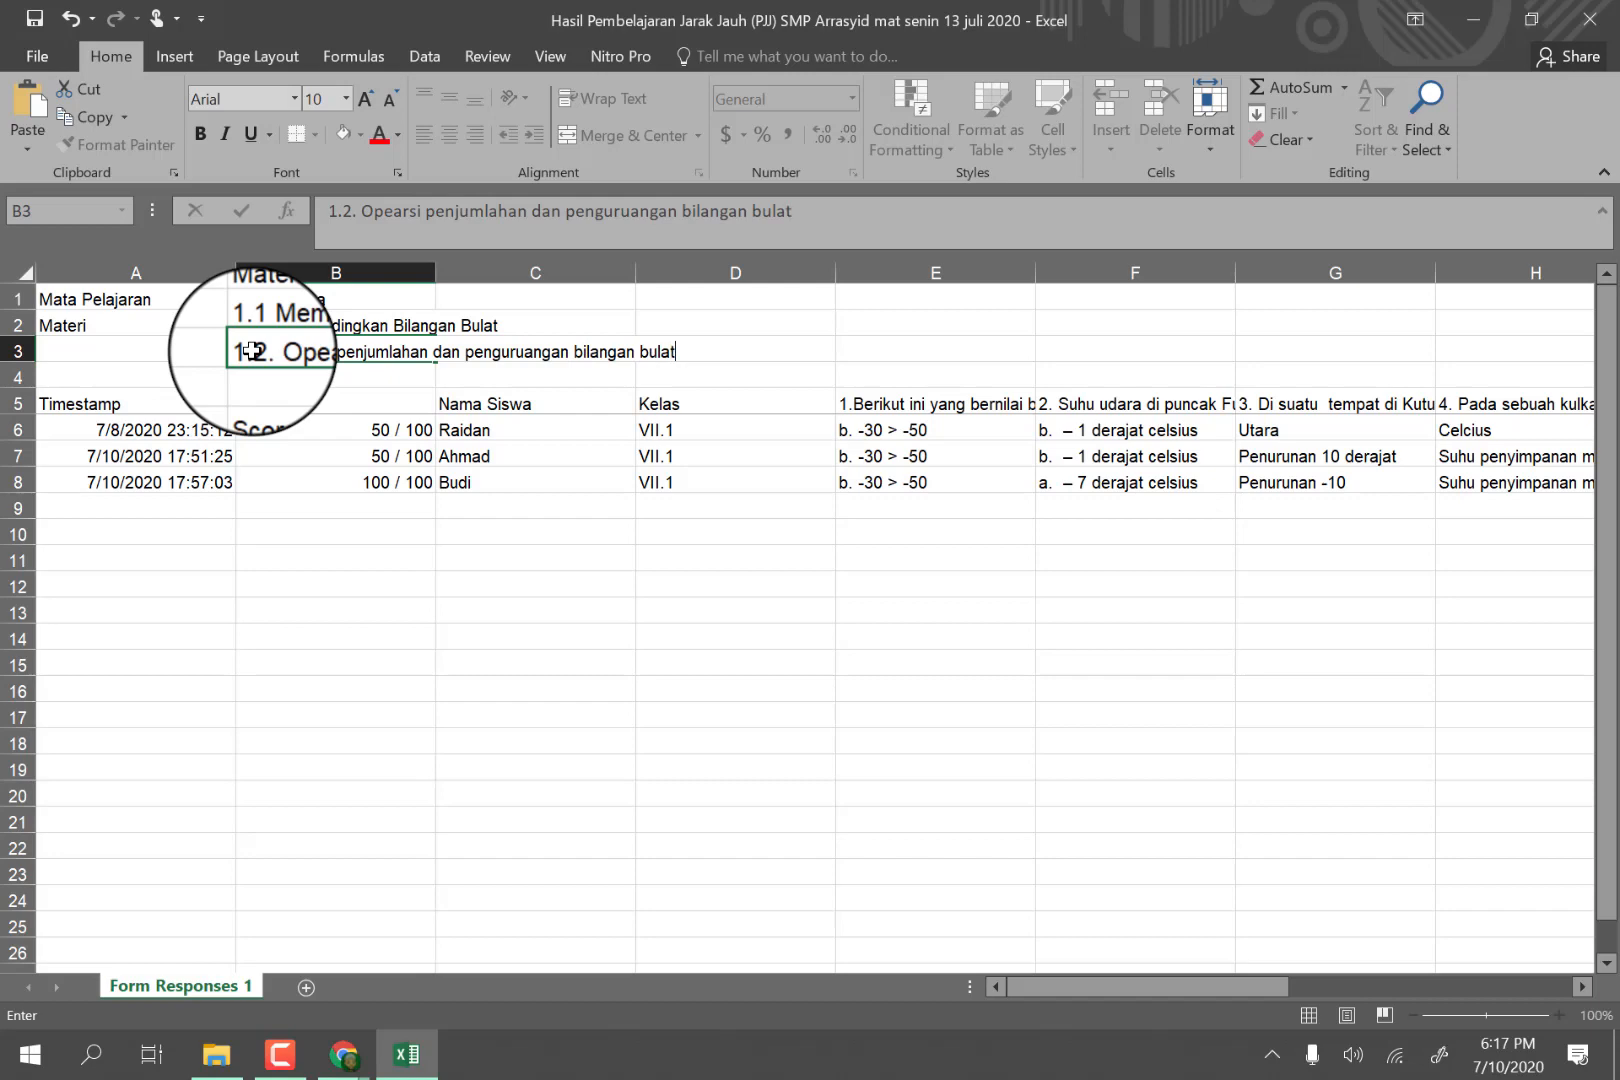
# Enter the label "Pertemuan" in A4 and the meeting date "Senin, 13 Juli 2020" in B4.
pyautogui.click(103, 380)
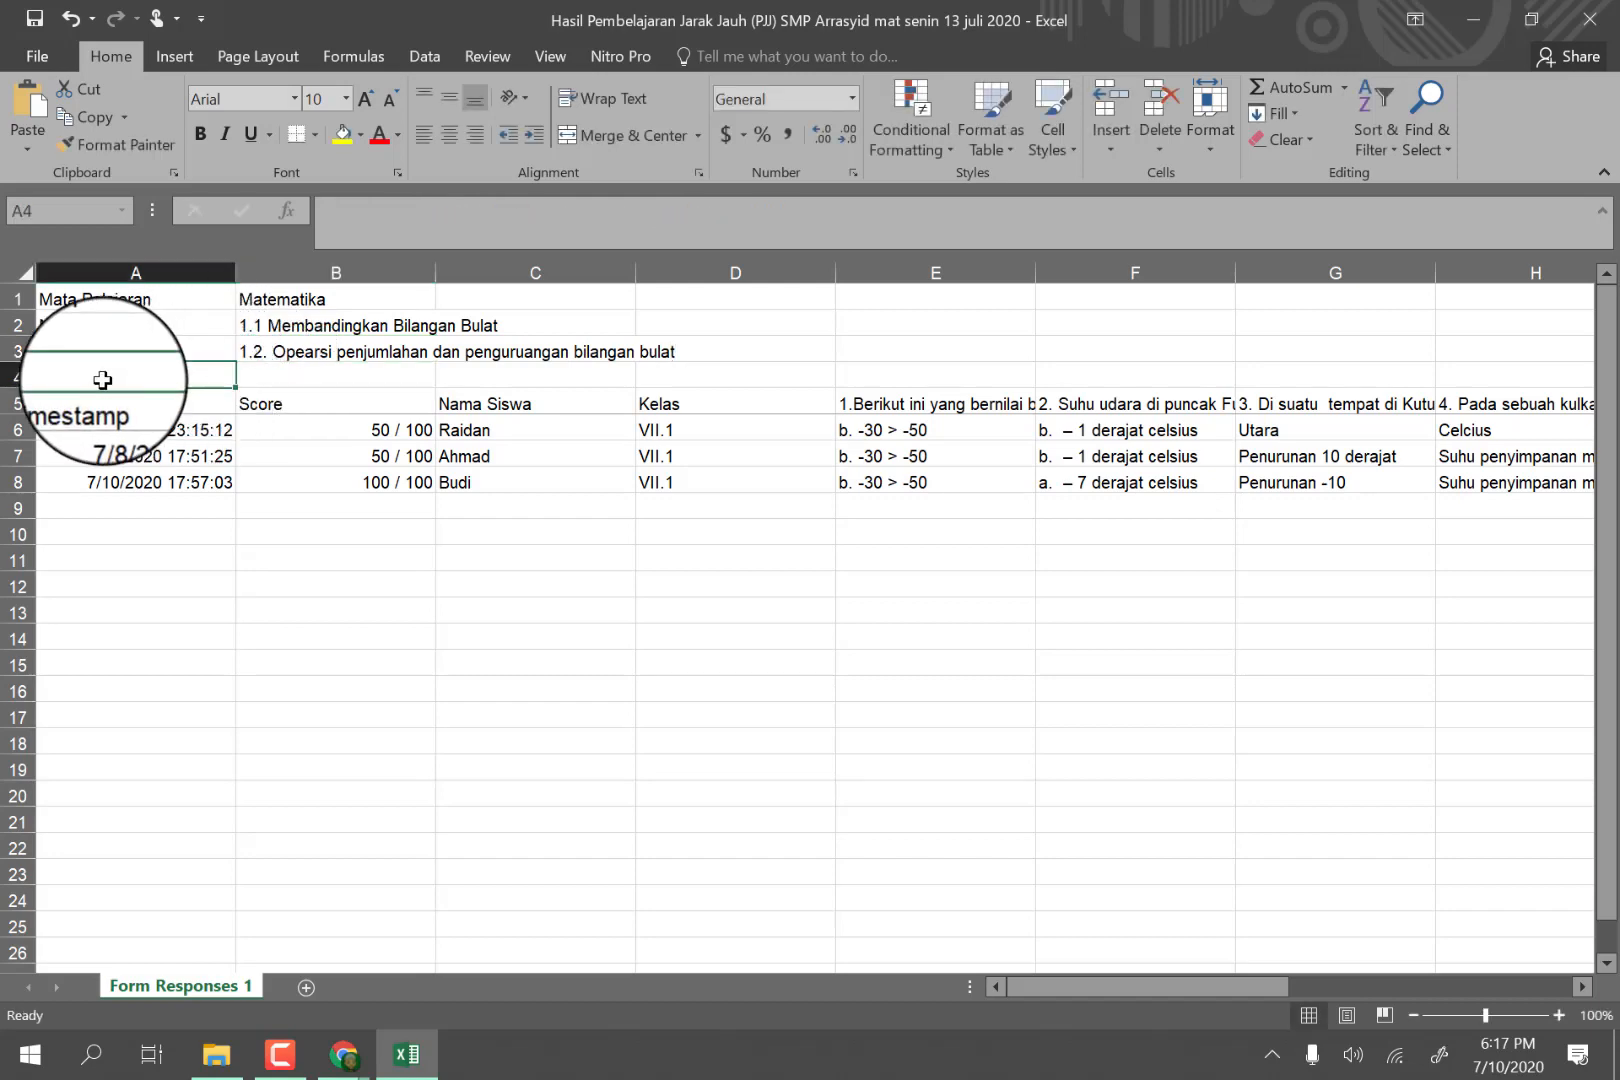
pyautogui.write('Pertemuan')
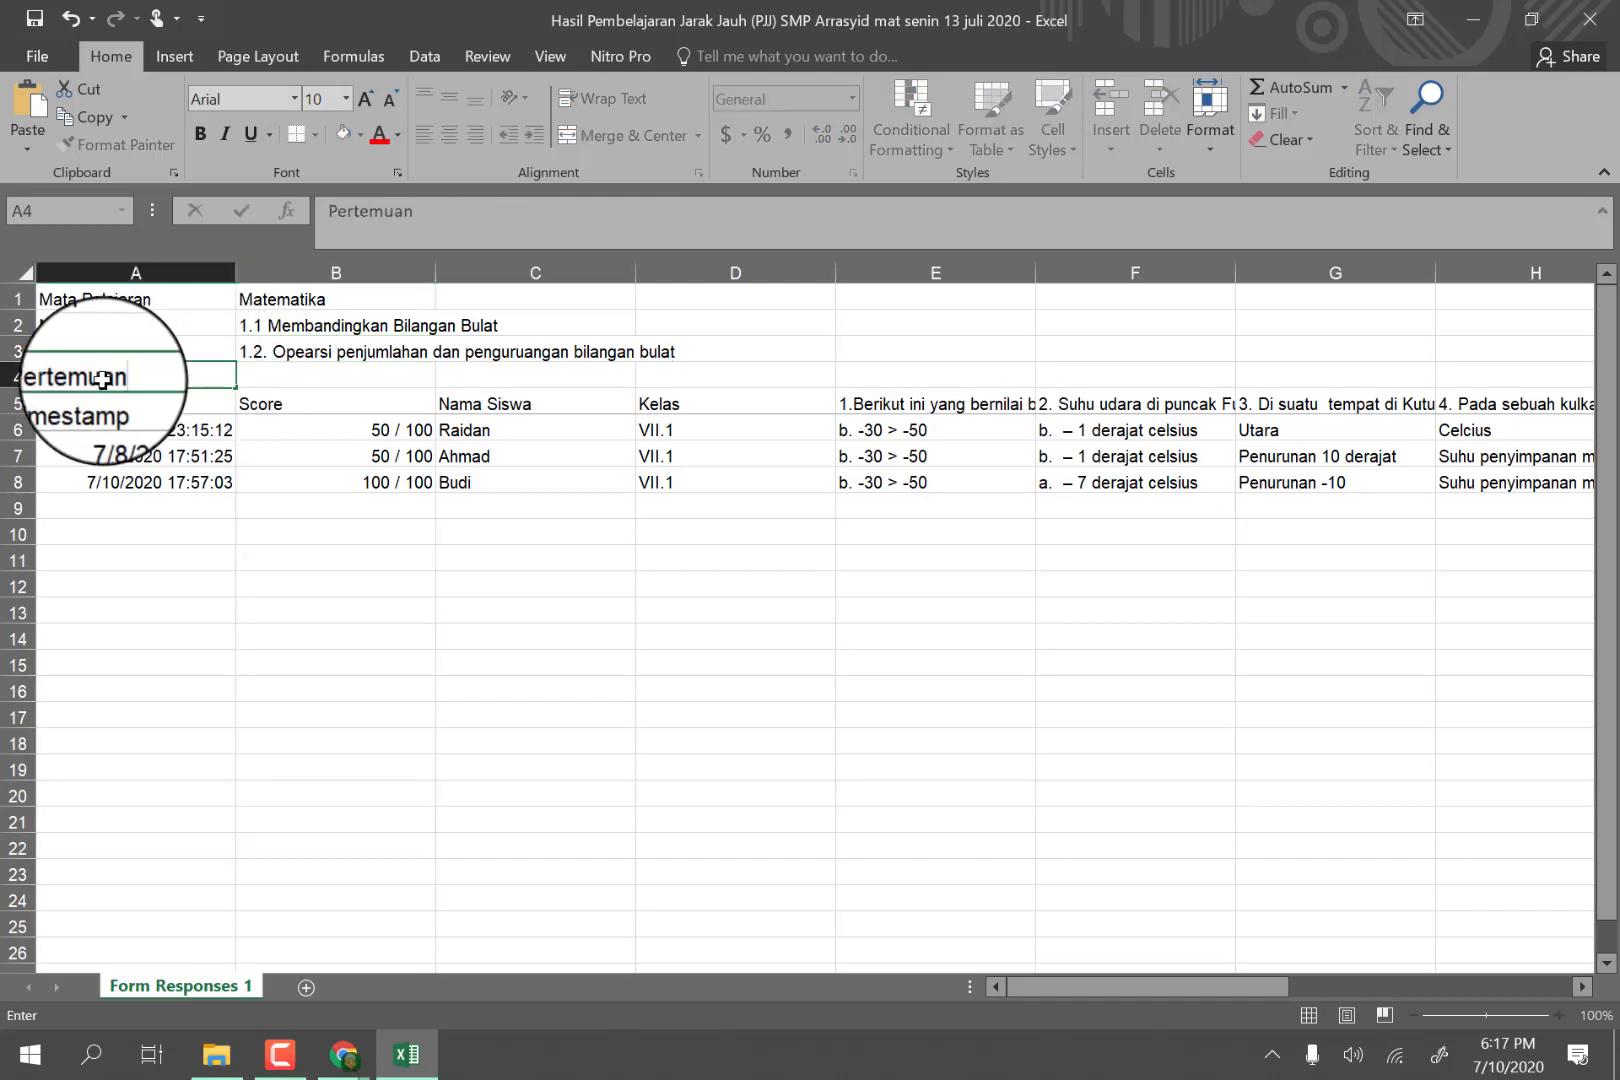
pyautogui.press('Tab')
pyautogui.write('Se')
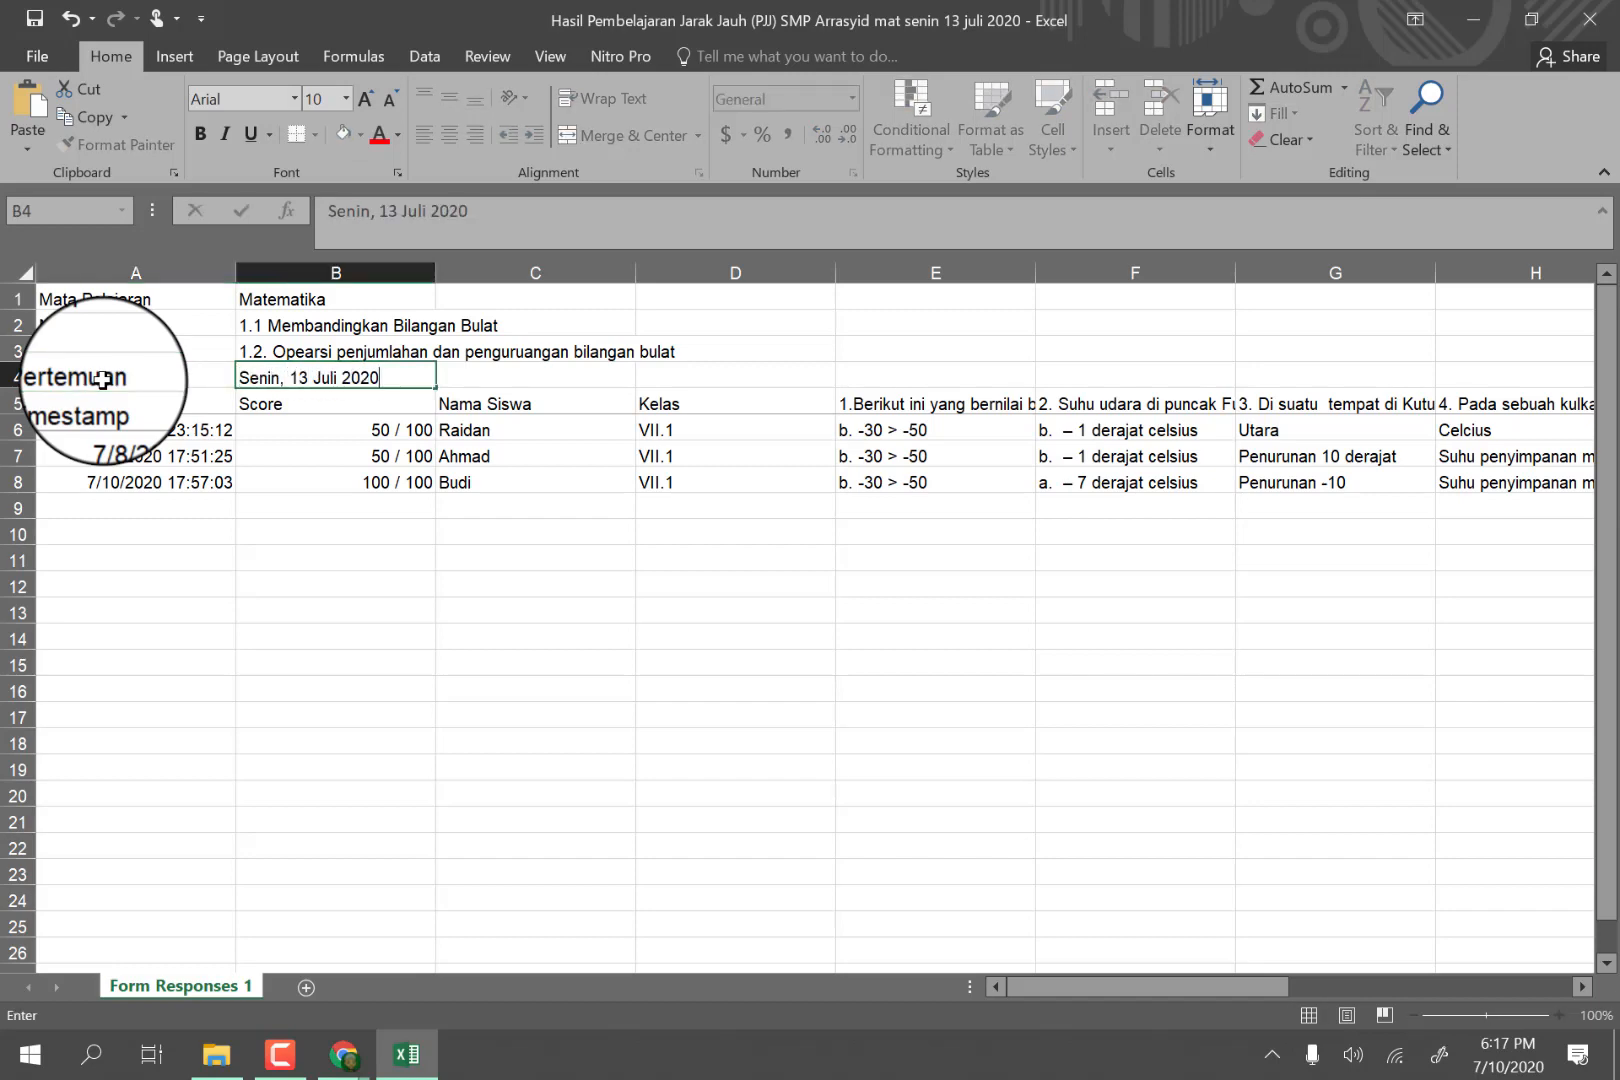
# Insert one blank row between the meeting date and the header row of the response table.
pyautogui.rightClick(31, 404)
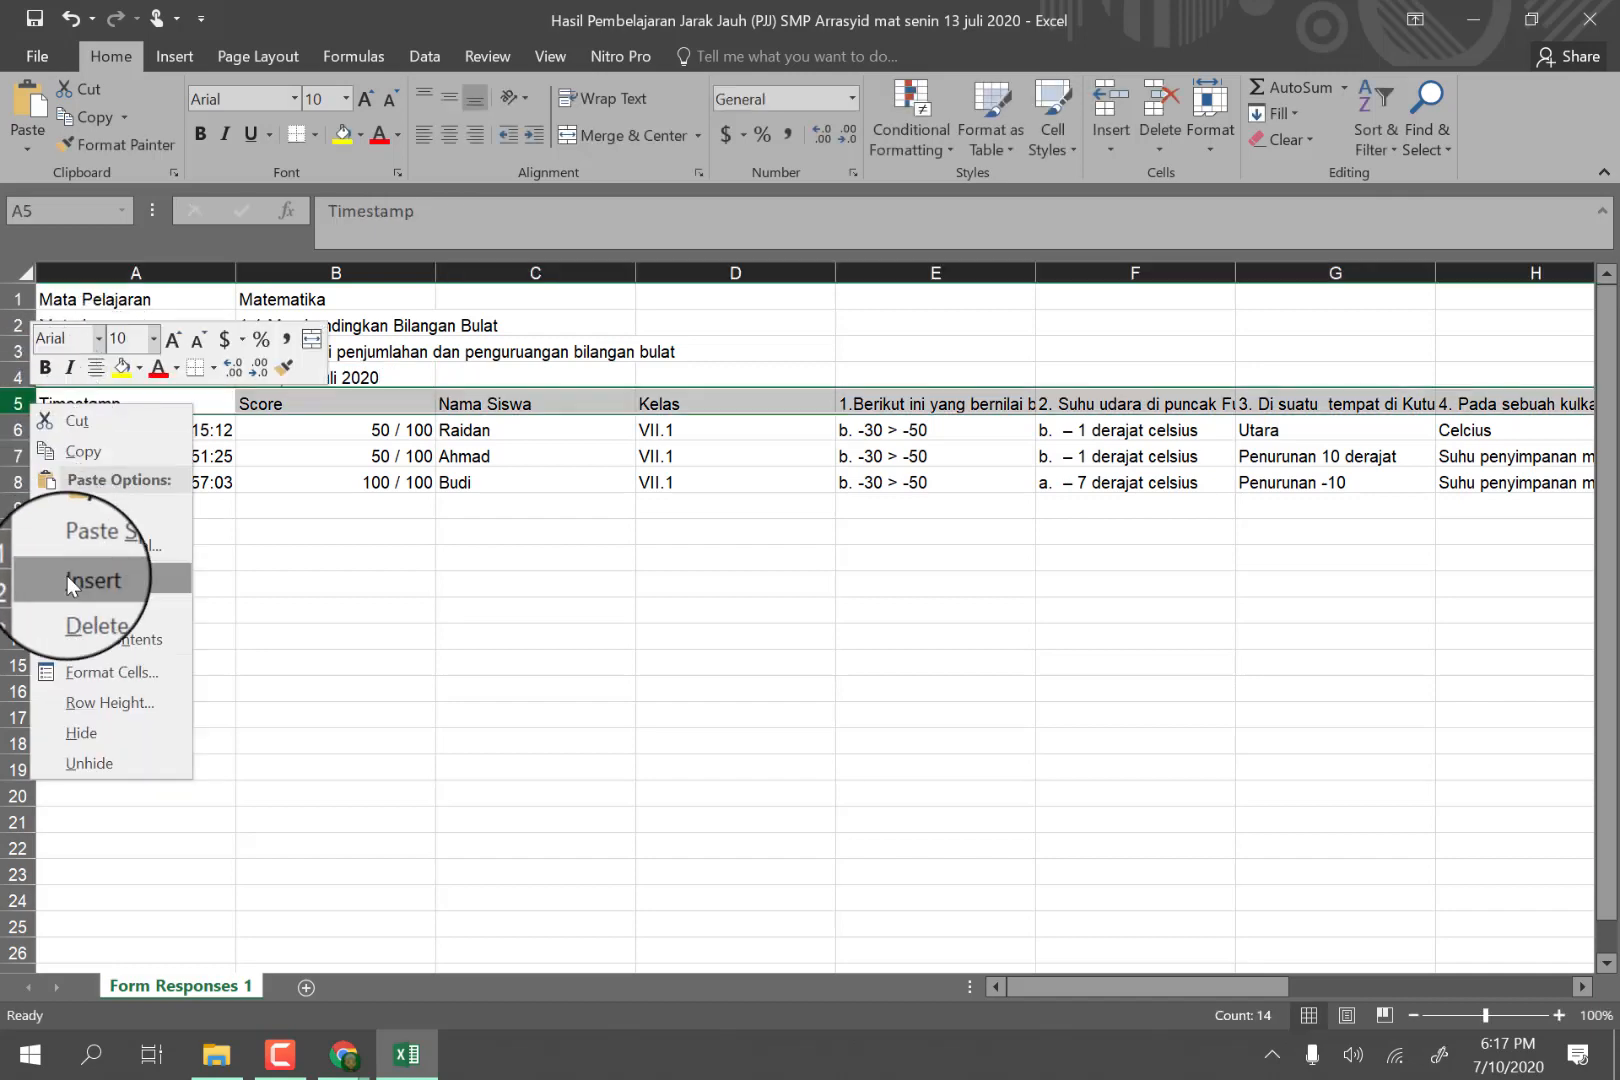
pyautogui.click(67, 578)
pyautogui.click(108, 558)
# Apply All Borders to the whole response table in rows 6 to 9, from Timestamp through the last photo column.
pyautogui.moveTo(68, 440); pyautogui.dragTo(1508, 505)
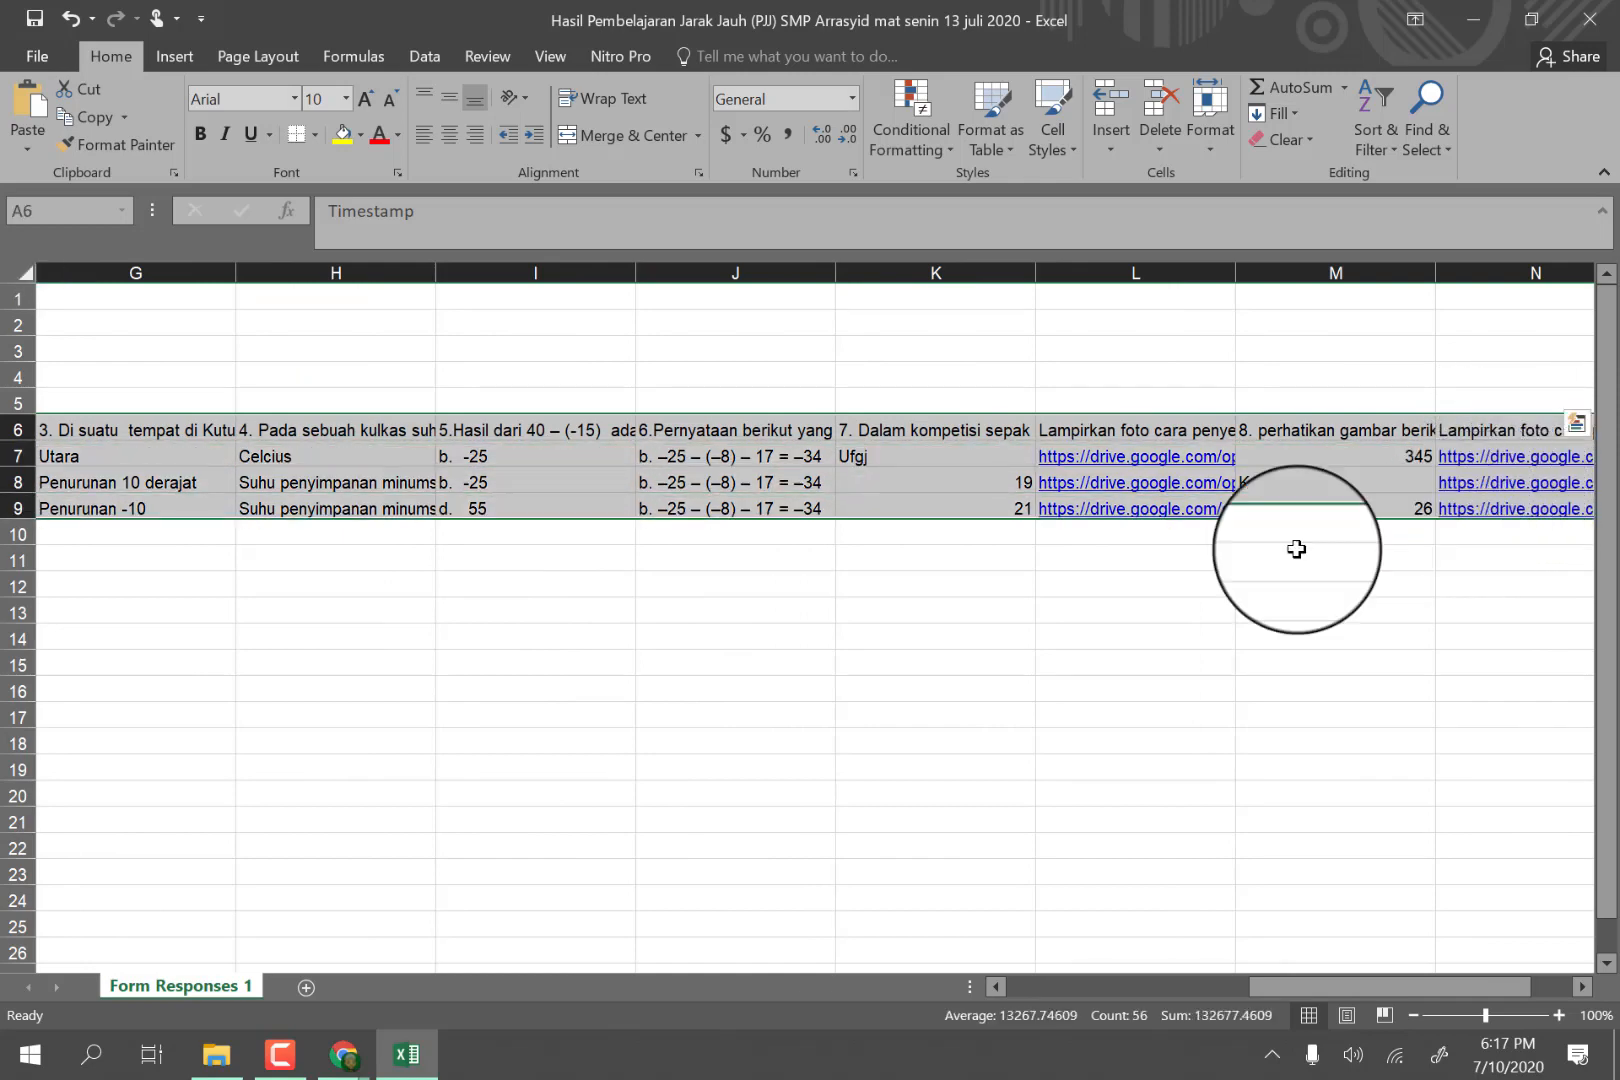
pyautogui.click(315, 134)
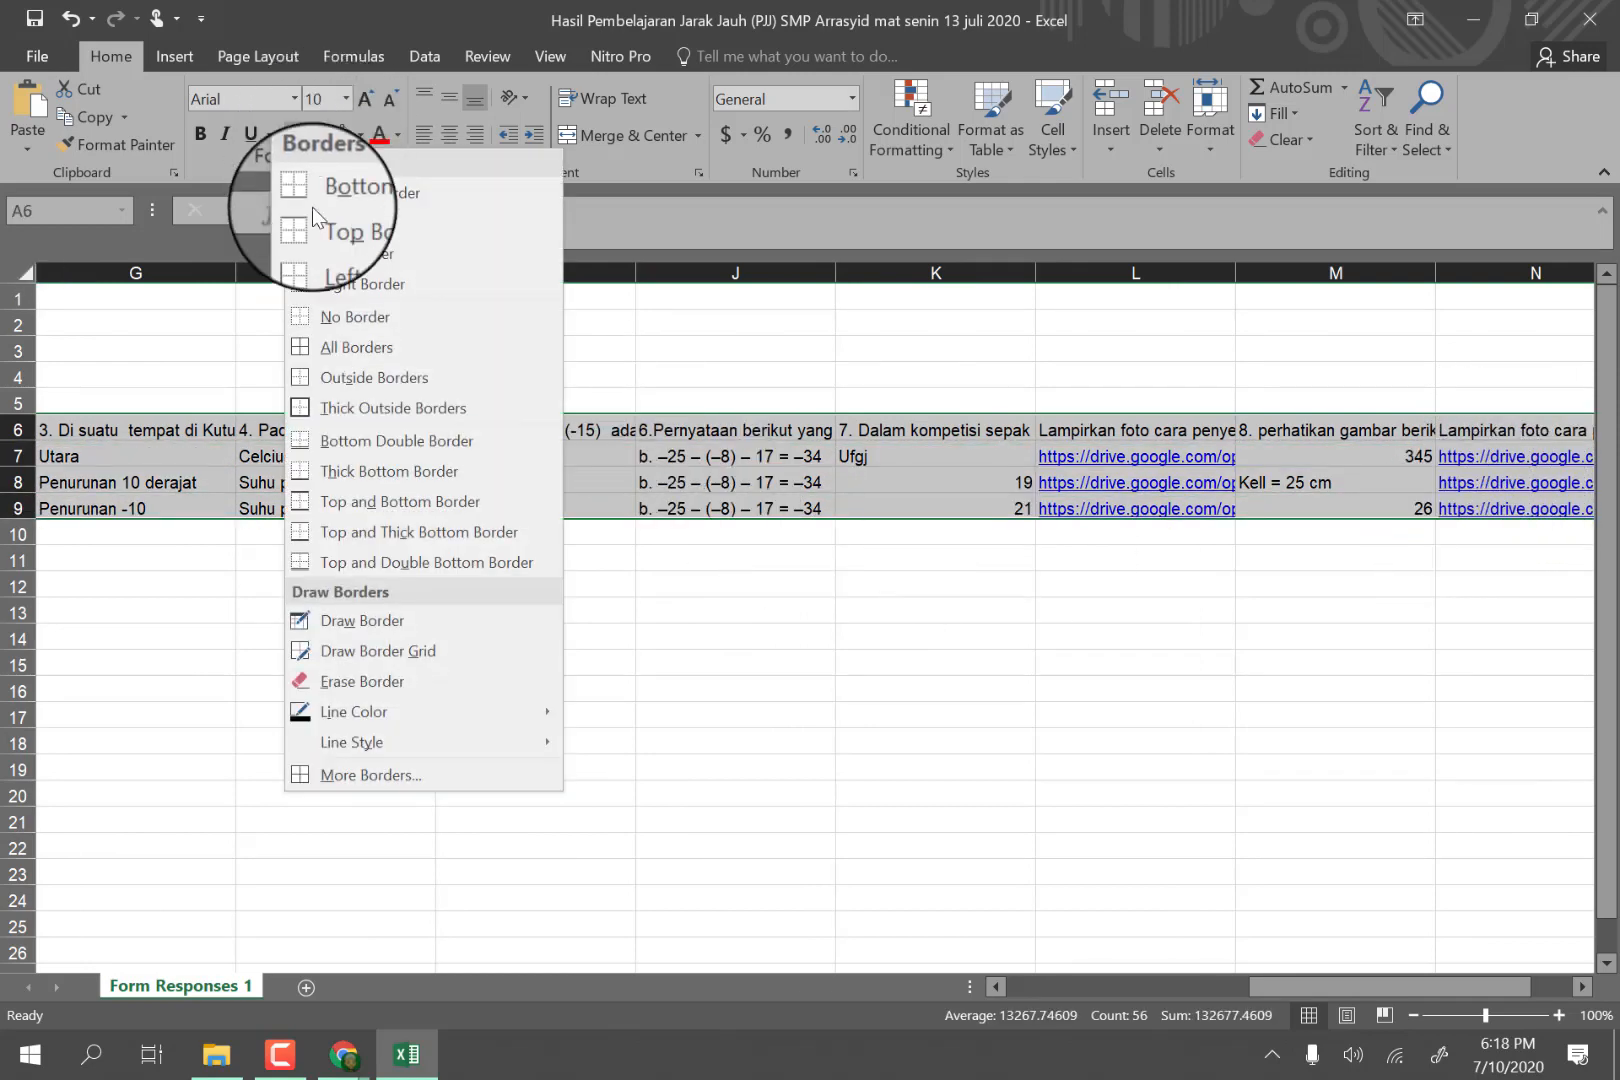
pyautogui.click(302, 349)
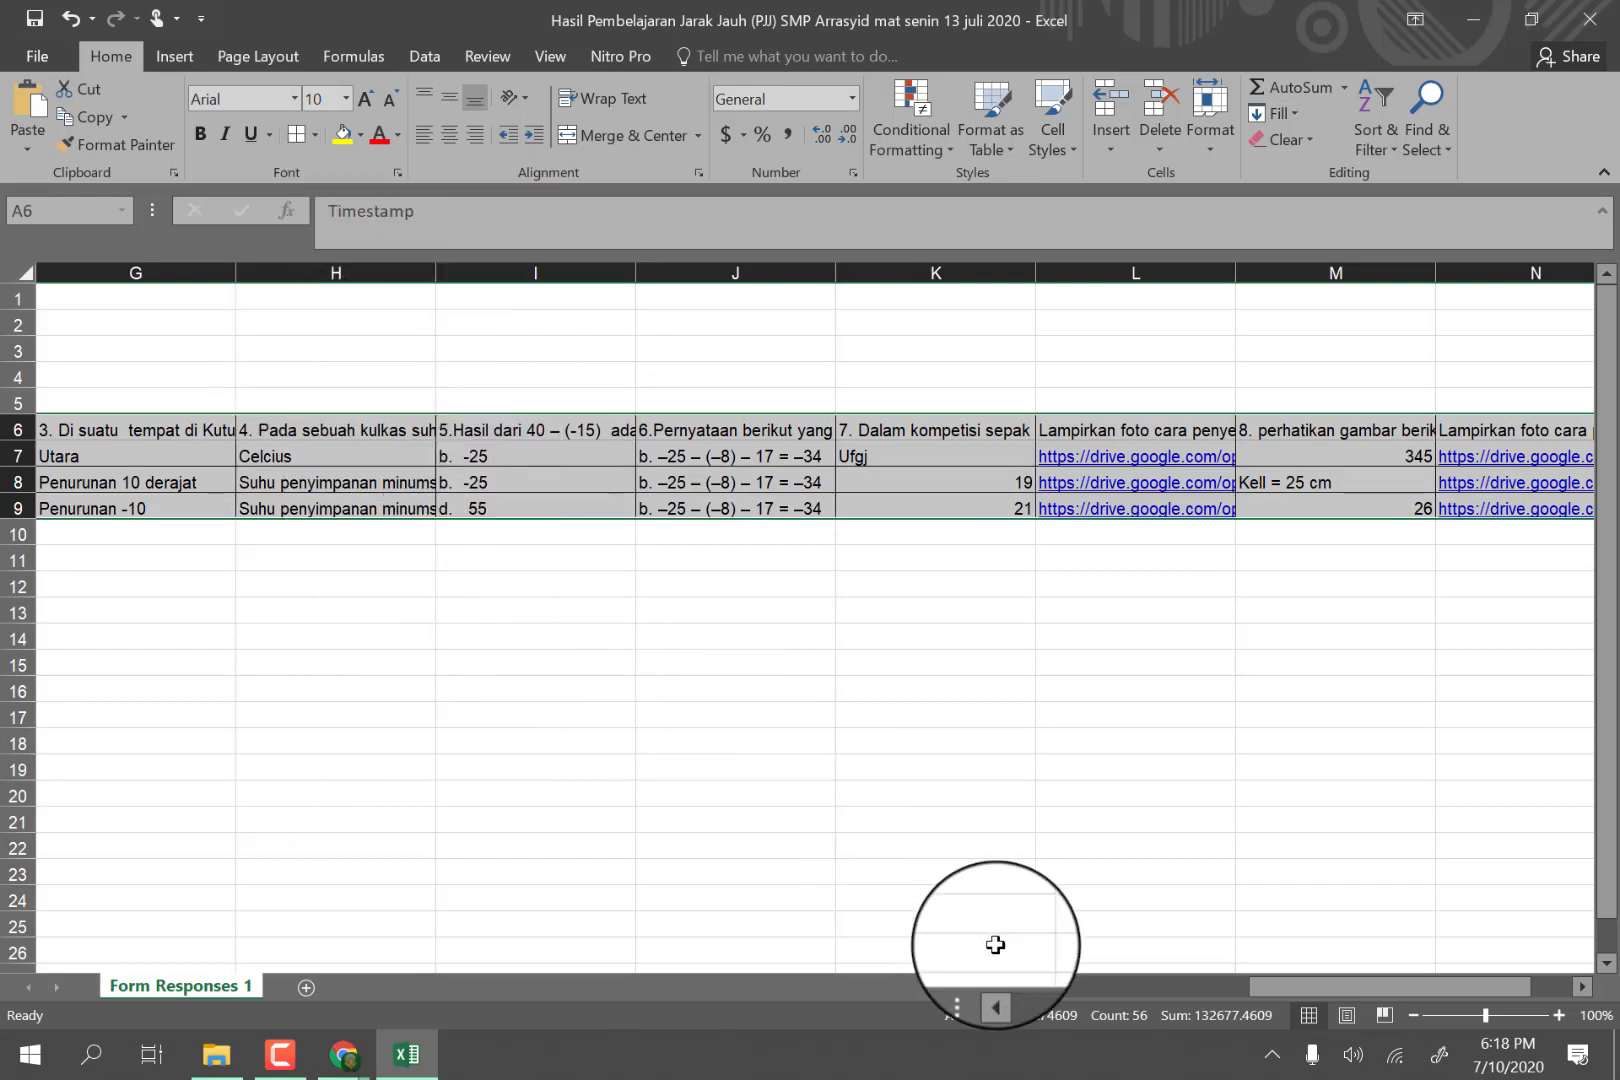
pyautogui.moveTo(1299, 985); pyautogui.dragTo(260, 683)
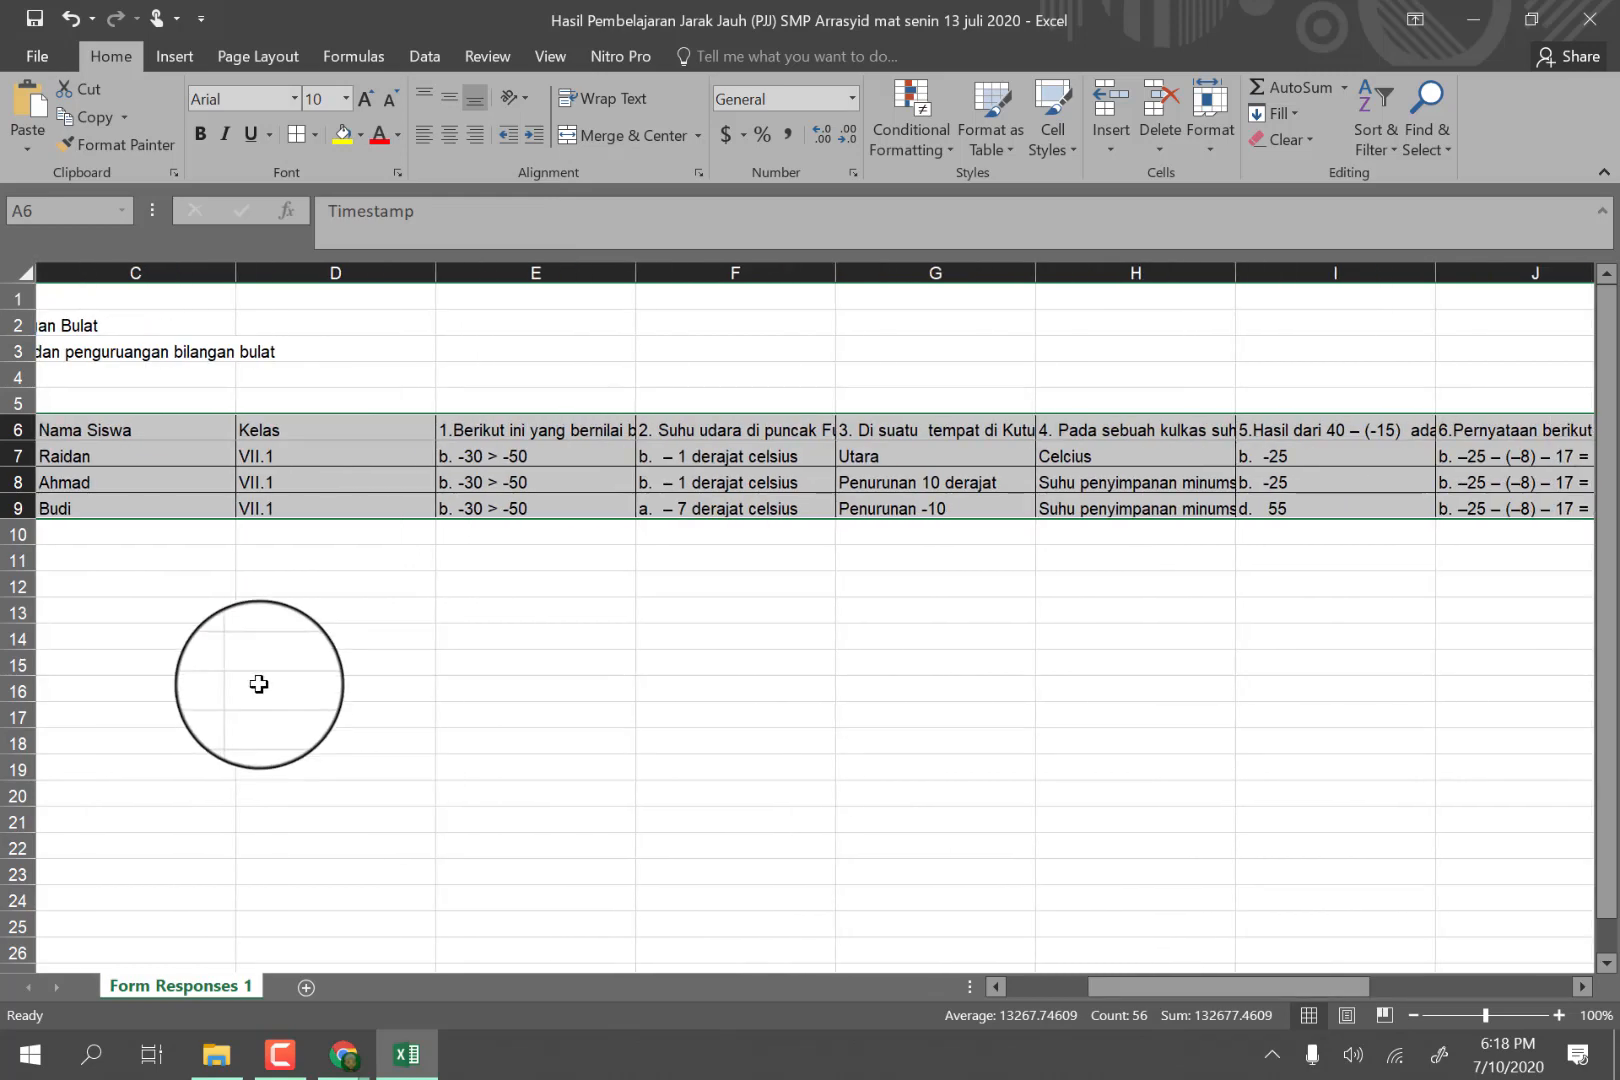
# Fill the table's header cells in row 6, from Timestamp through the last photo column, with yellow.
pyautogui.moveTo(75, 430); pyautogui.dragTo(1135, 437)
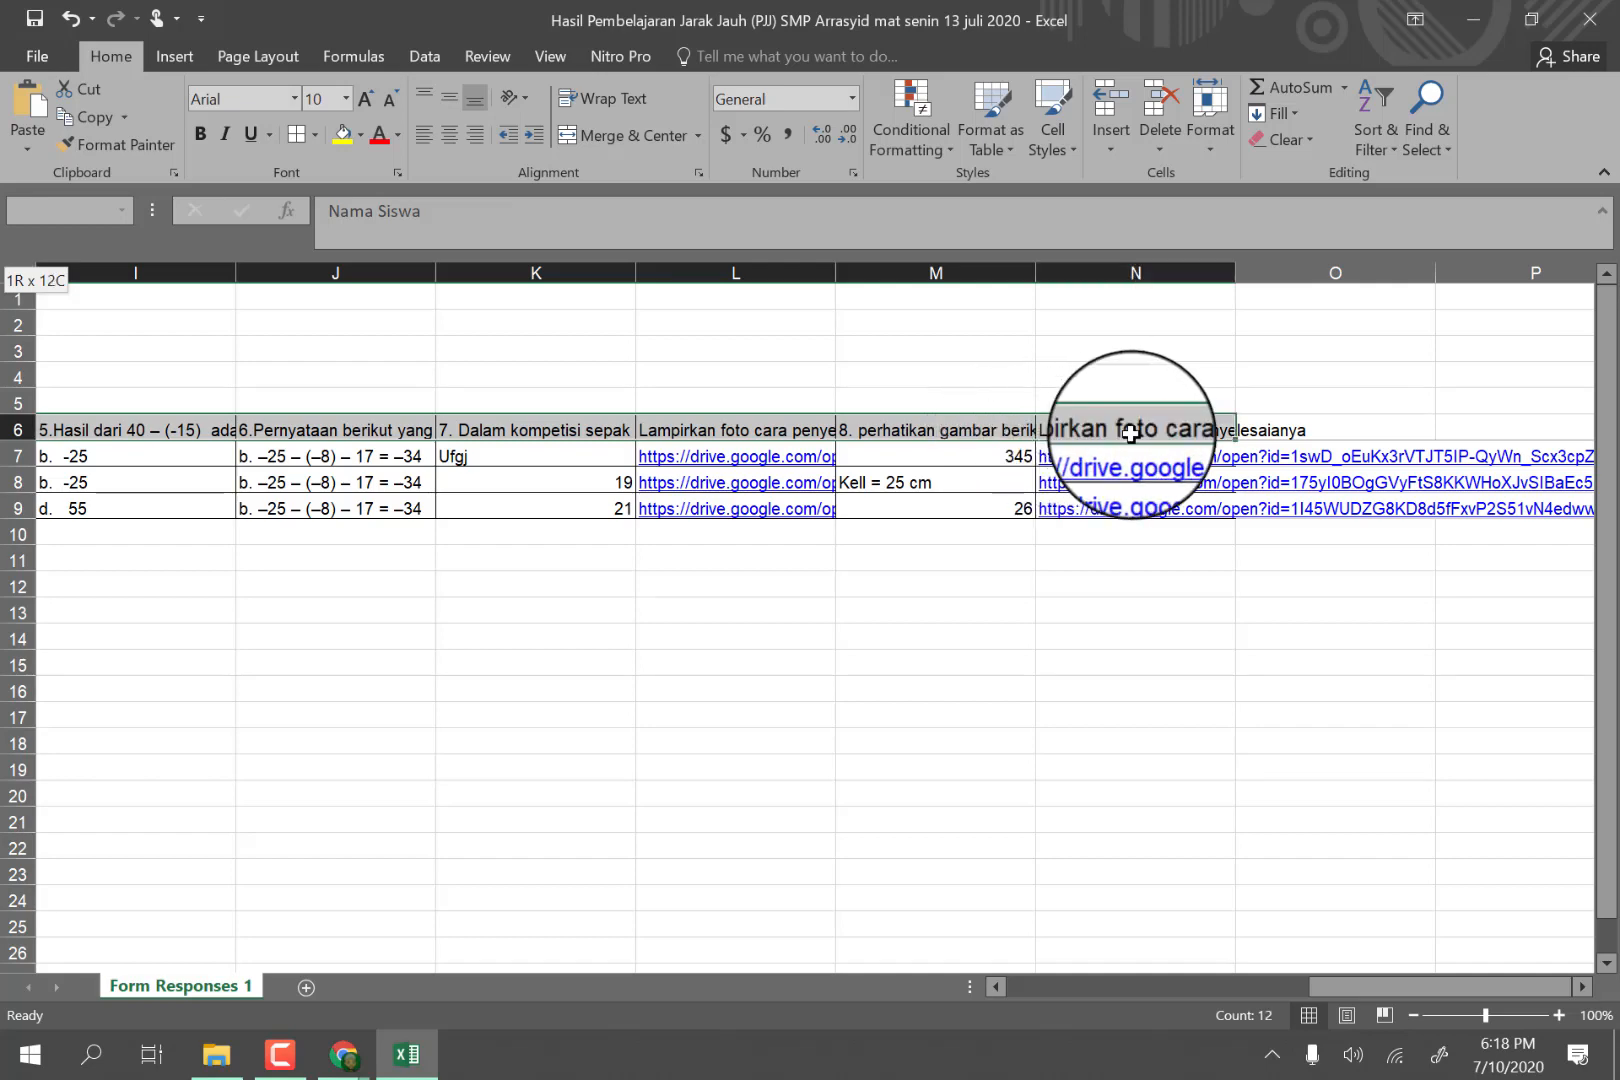
pyautogui.click(343, 137)
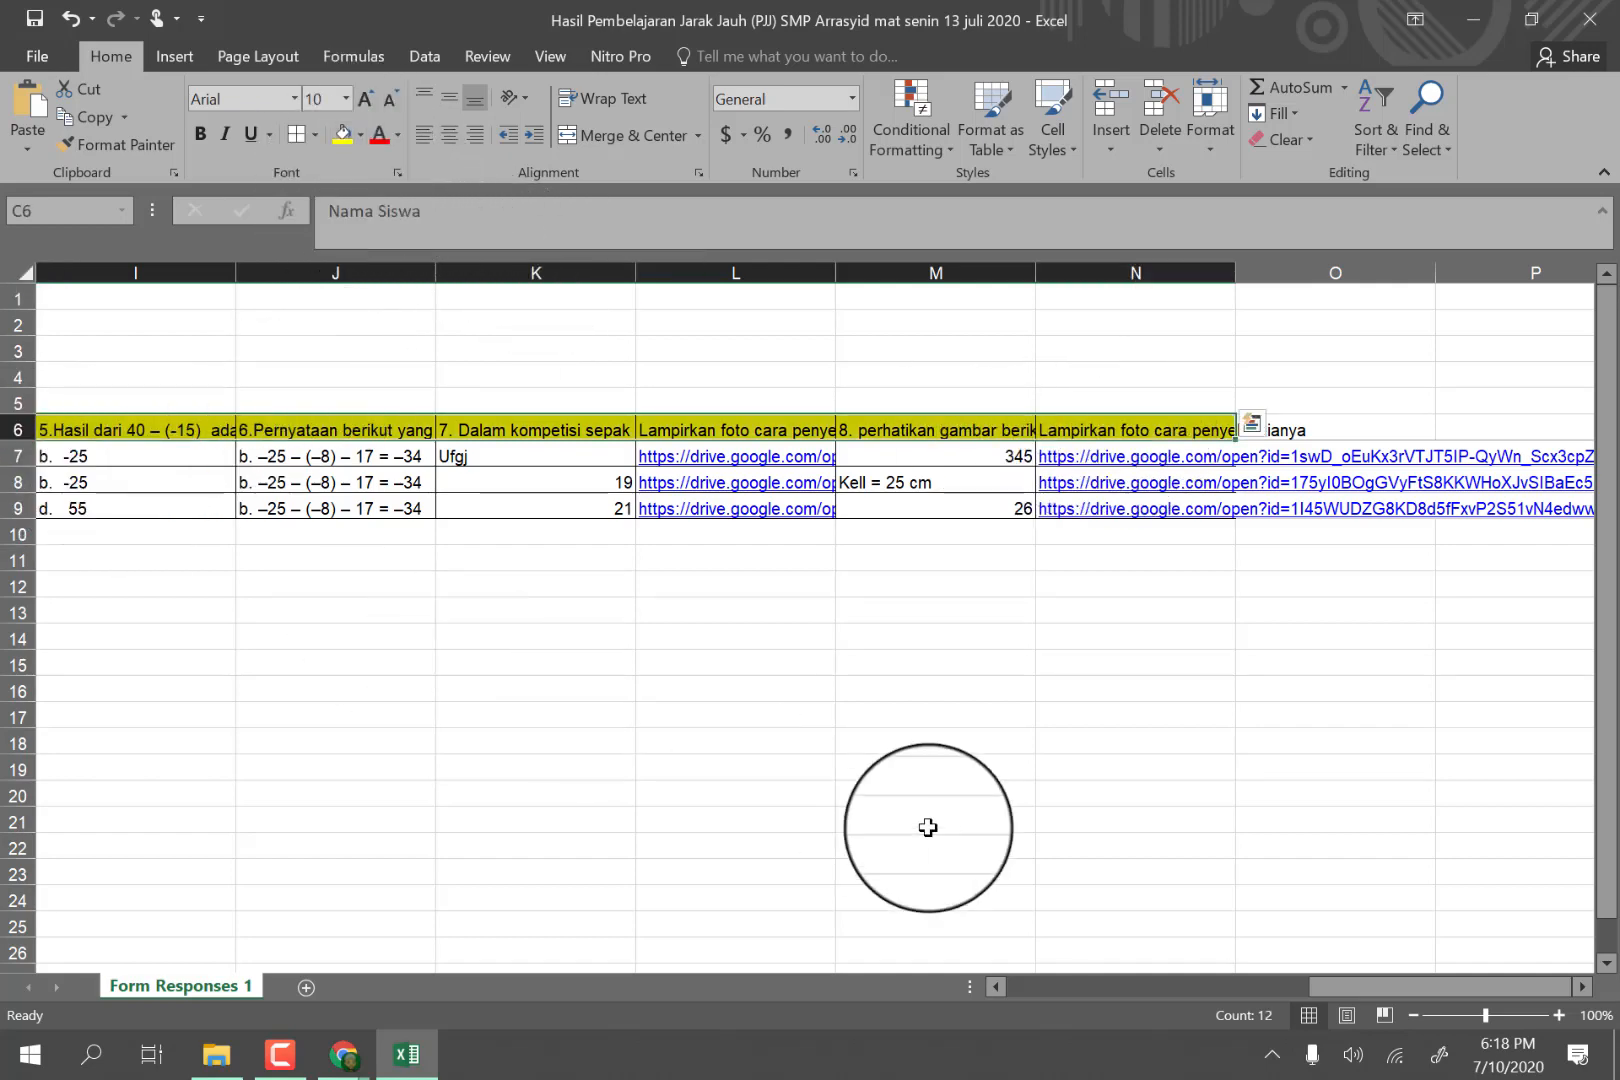
pyautogui.moveTo(1339, 990); pyautogui.dragTo(790, 972)
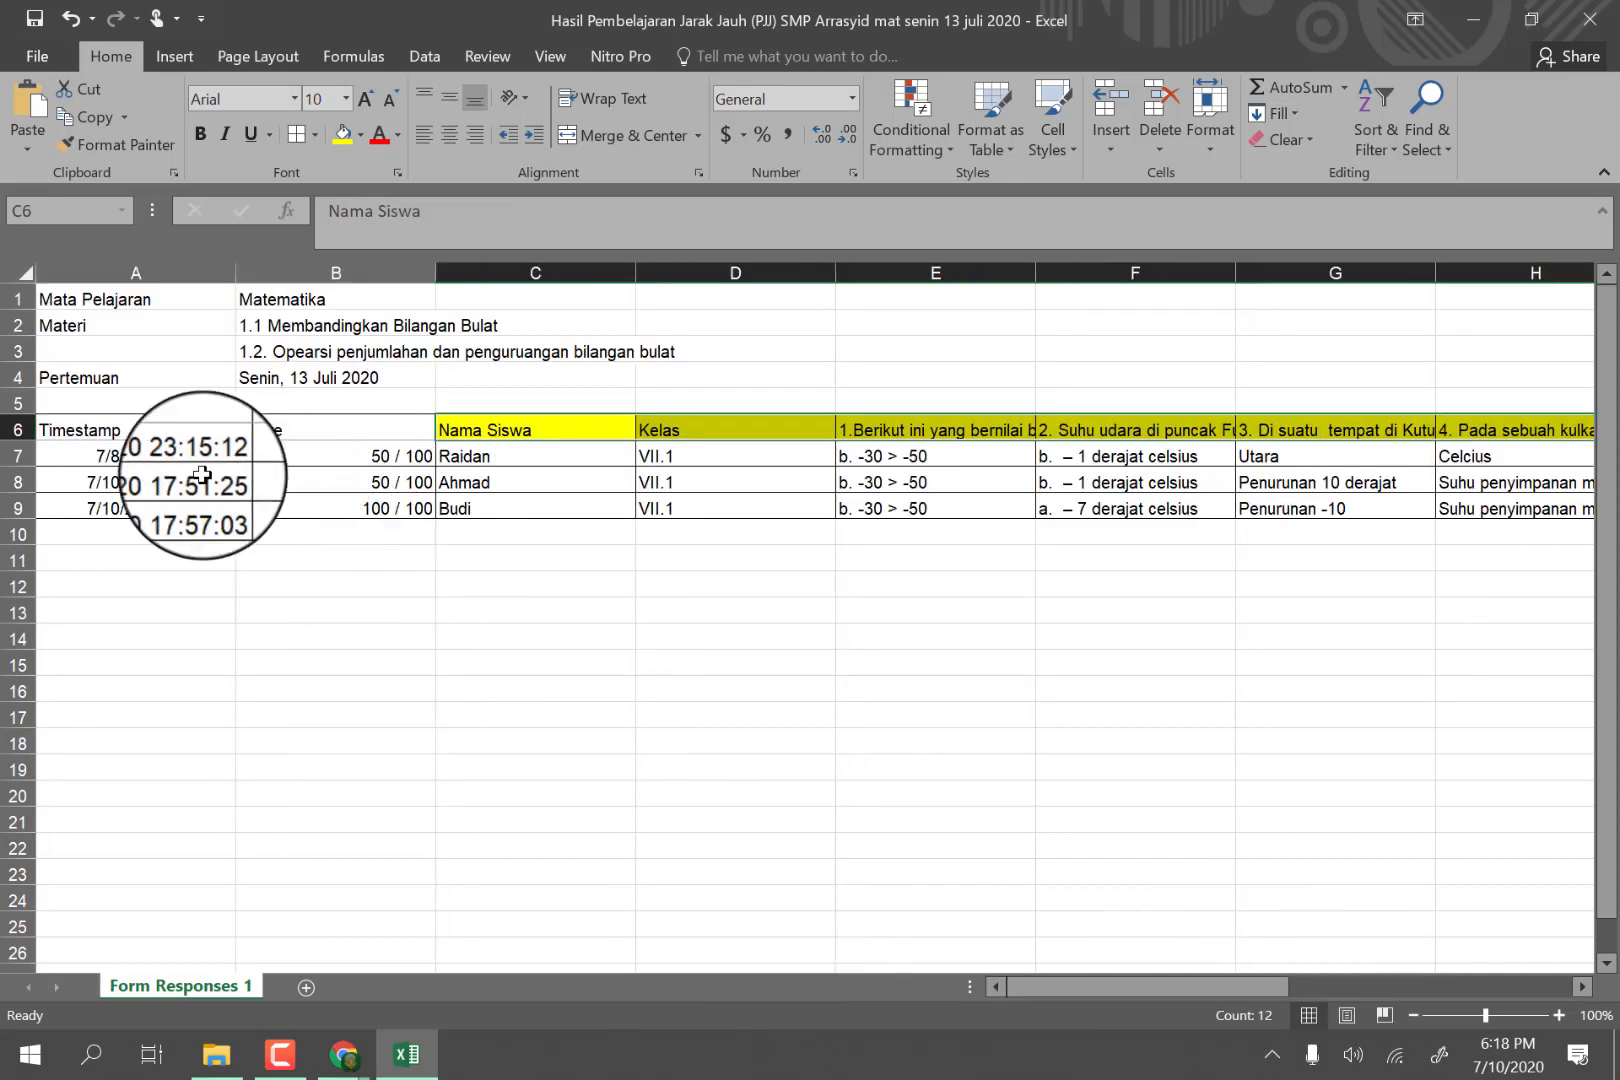
pyautogui.moveTo(72, 432); pyautogui.dragTo(330, 430)
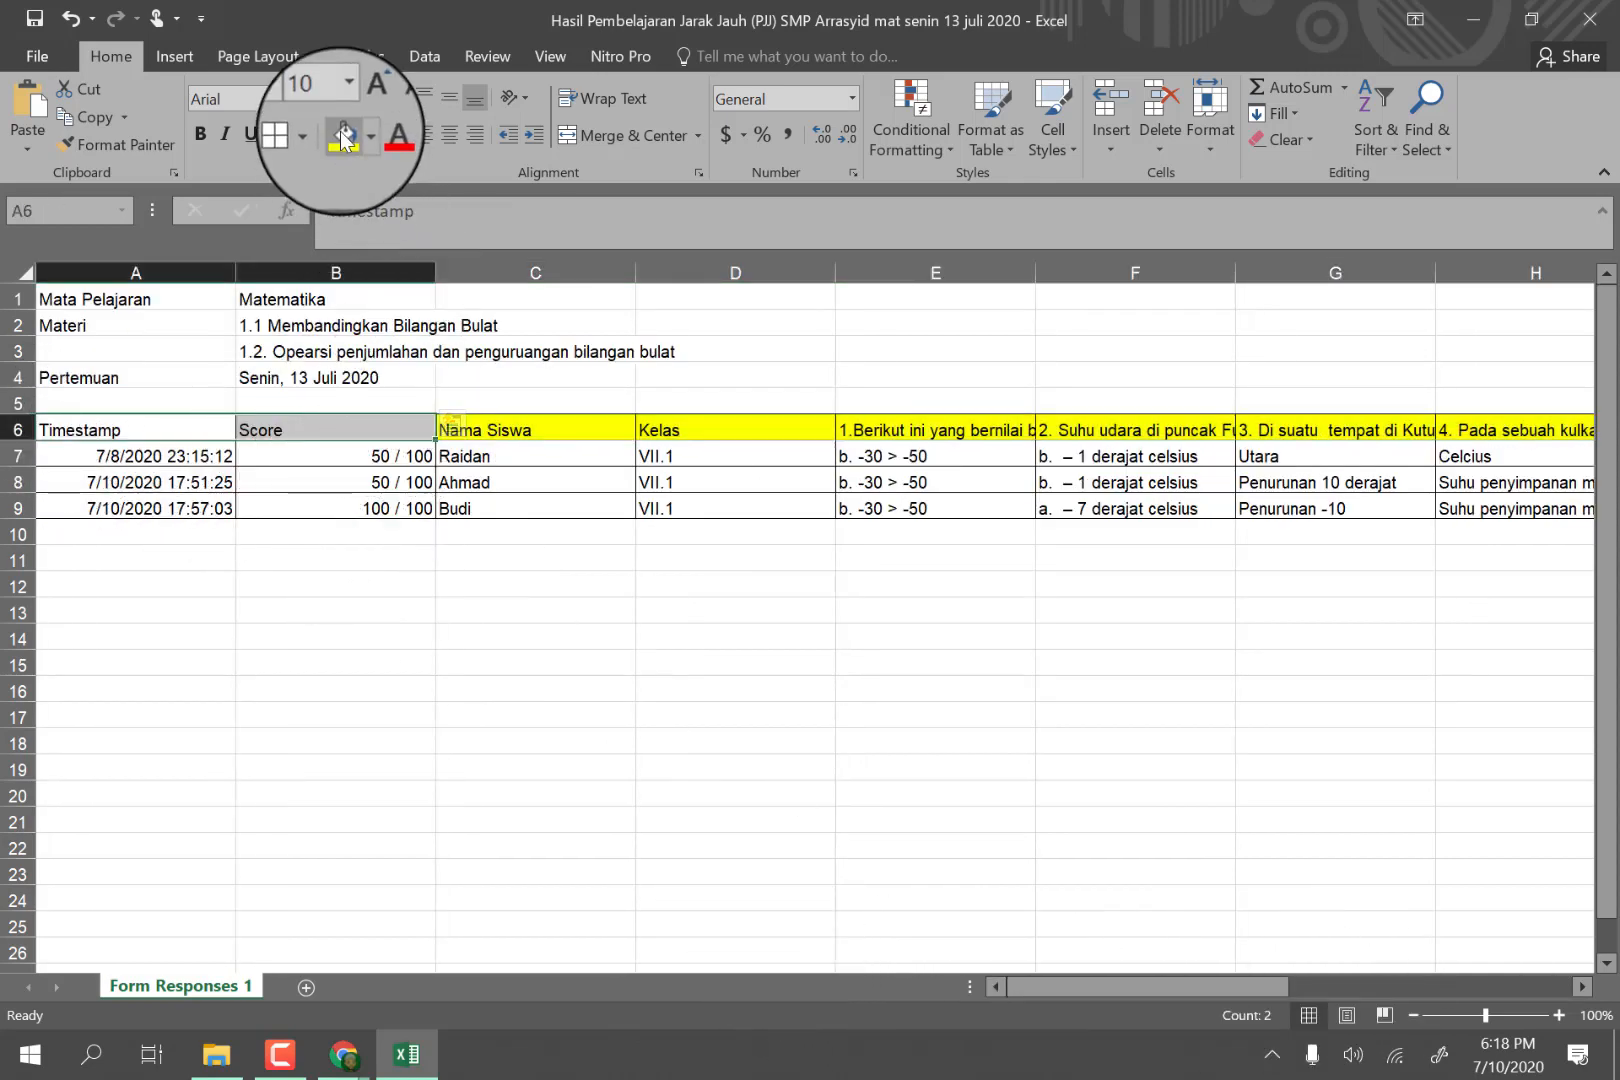
pyautogui.click(343, 133)
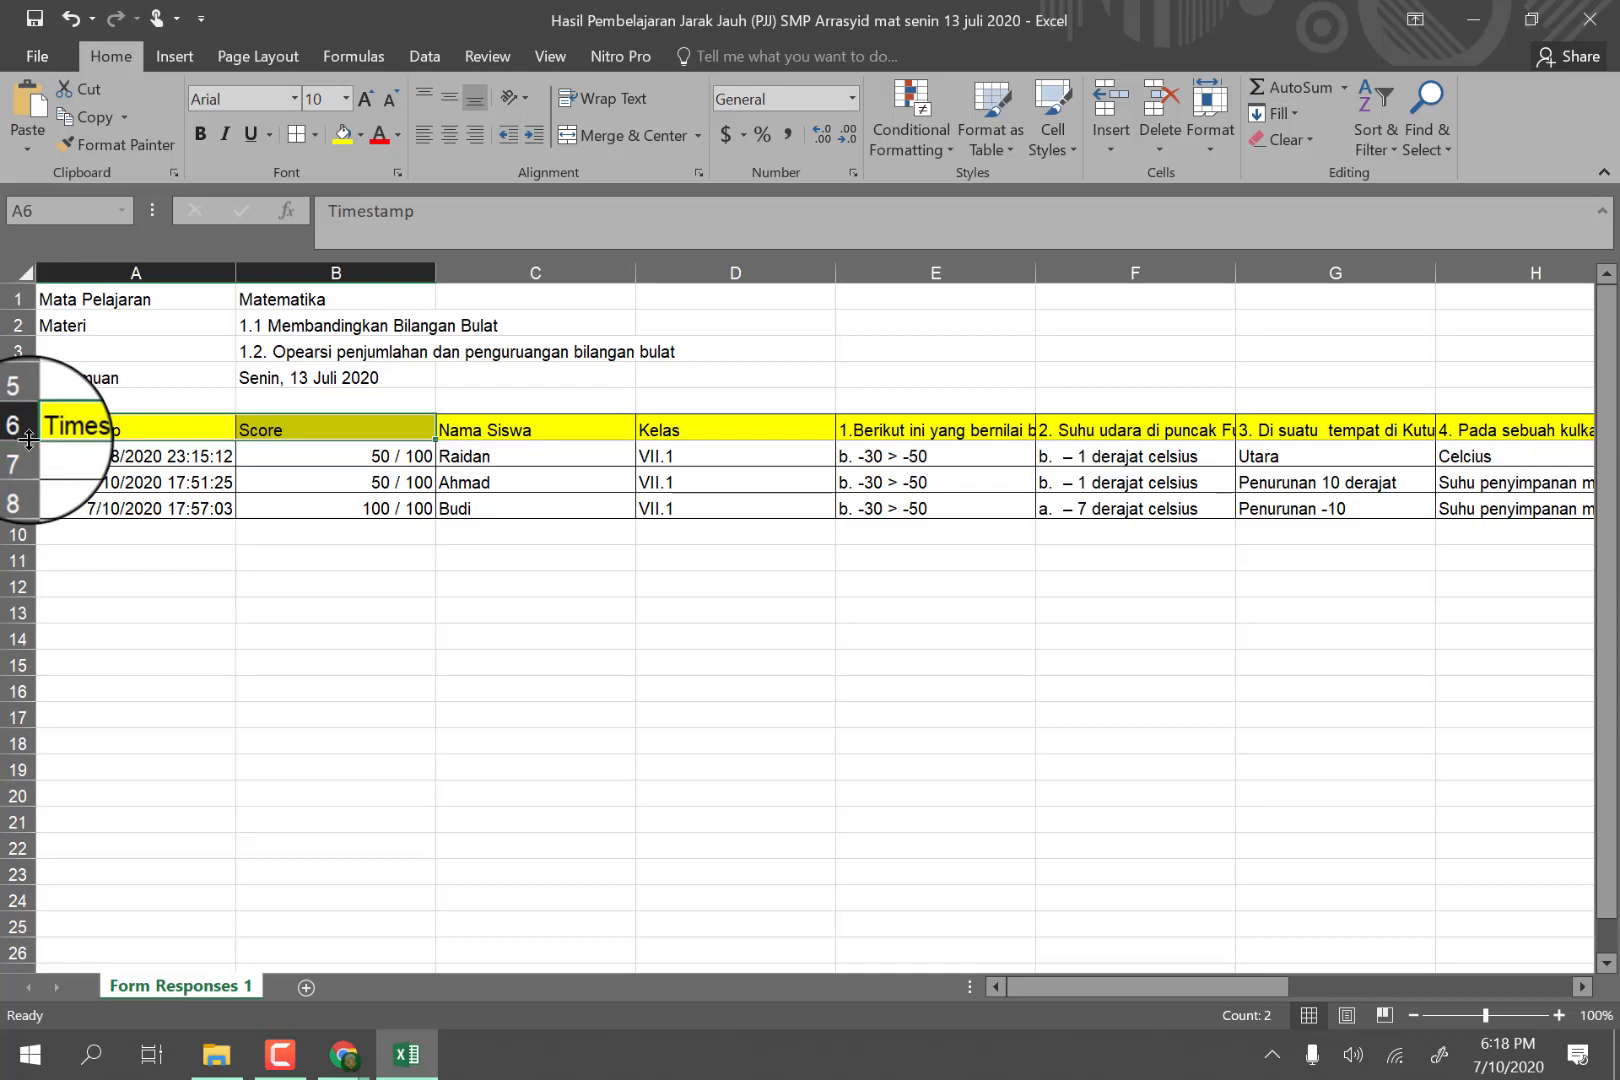
# Make row 6 taller, then middle-align and wrap the text of header cells A6 to M6.
pyautogui.moveTo(28, 438); pyautogui.dragTo(1529, 452)
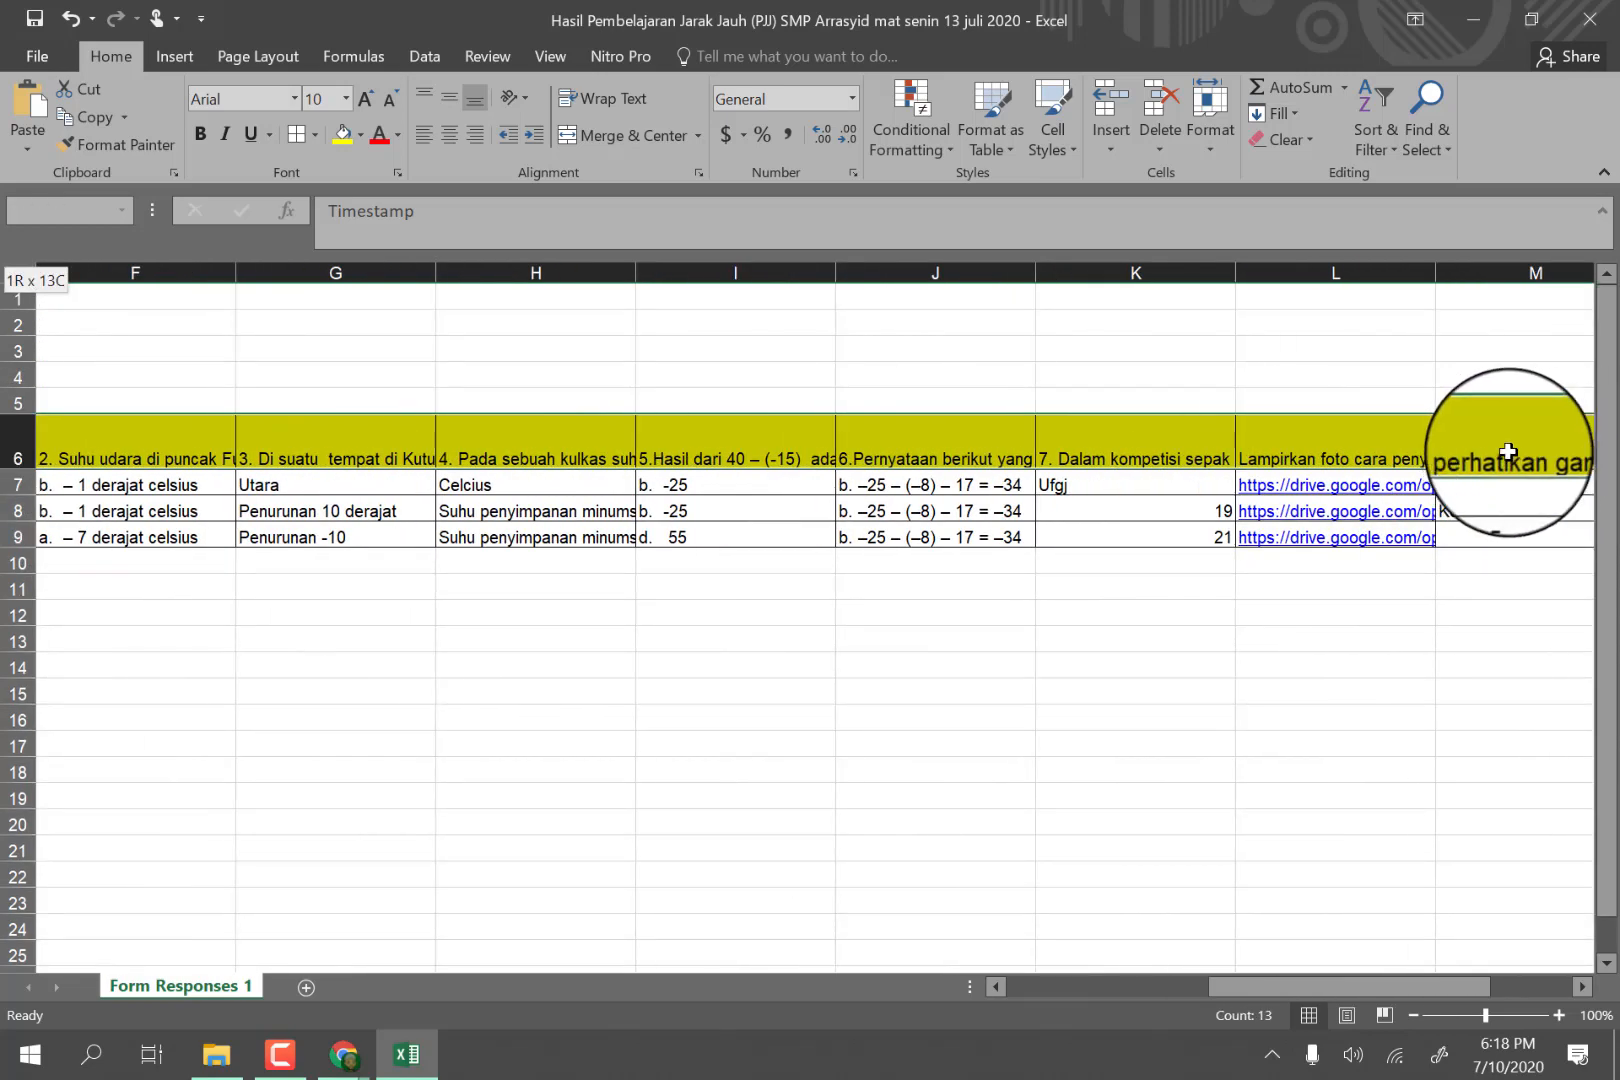
pyautogui.click(451, 97)
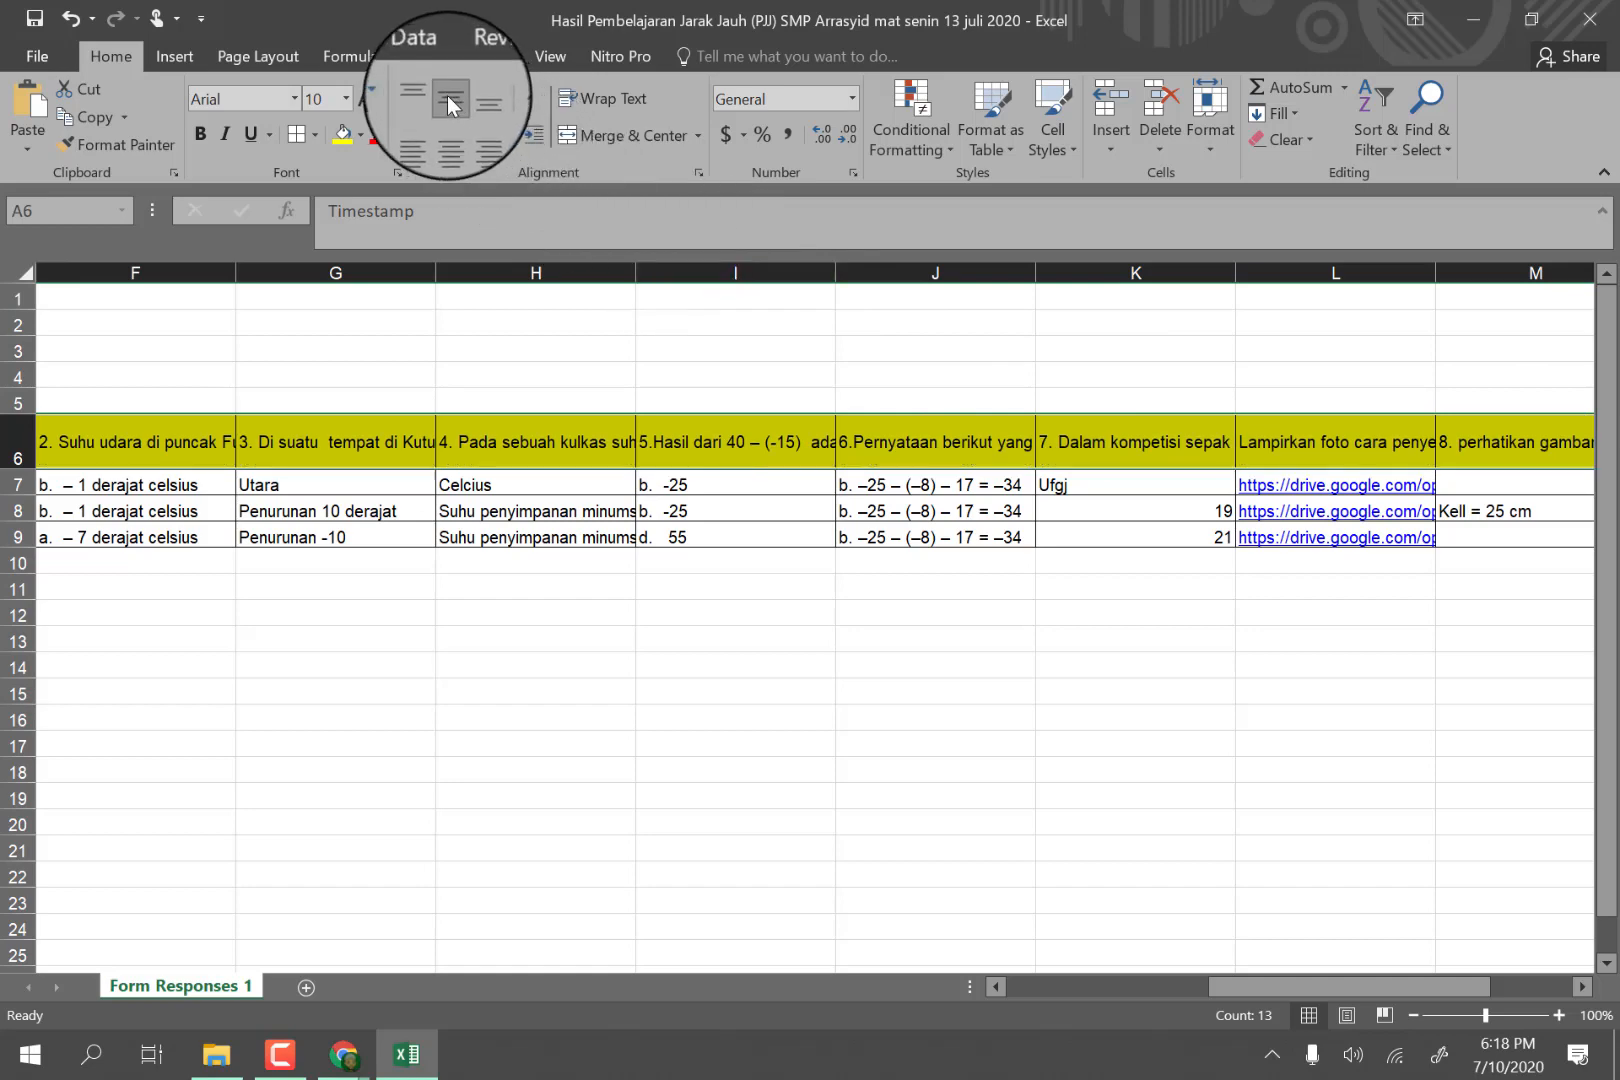
pyautogui.click(583, 97)
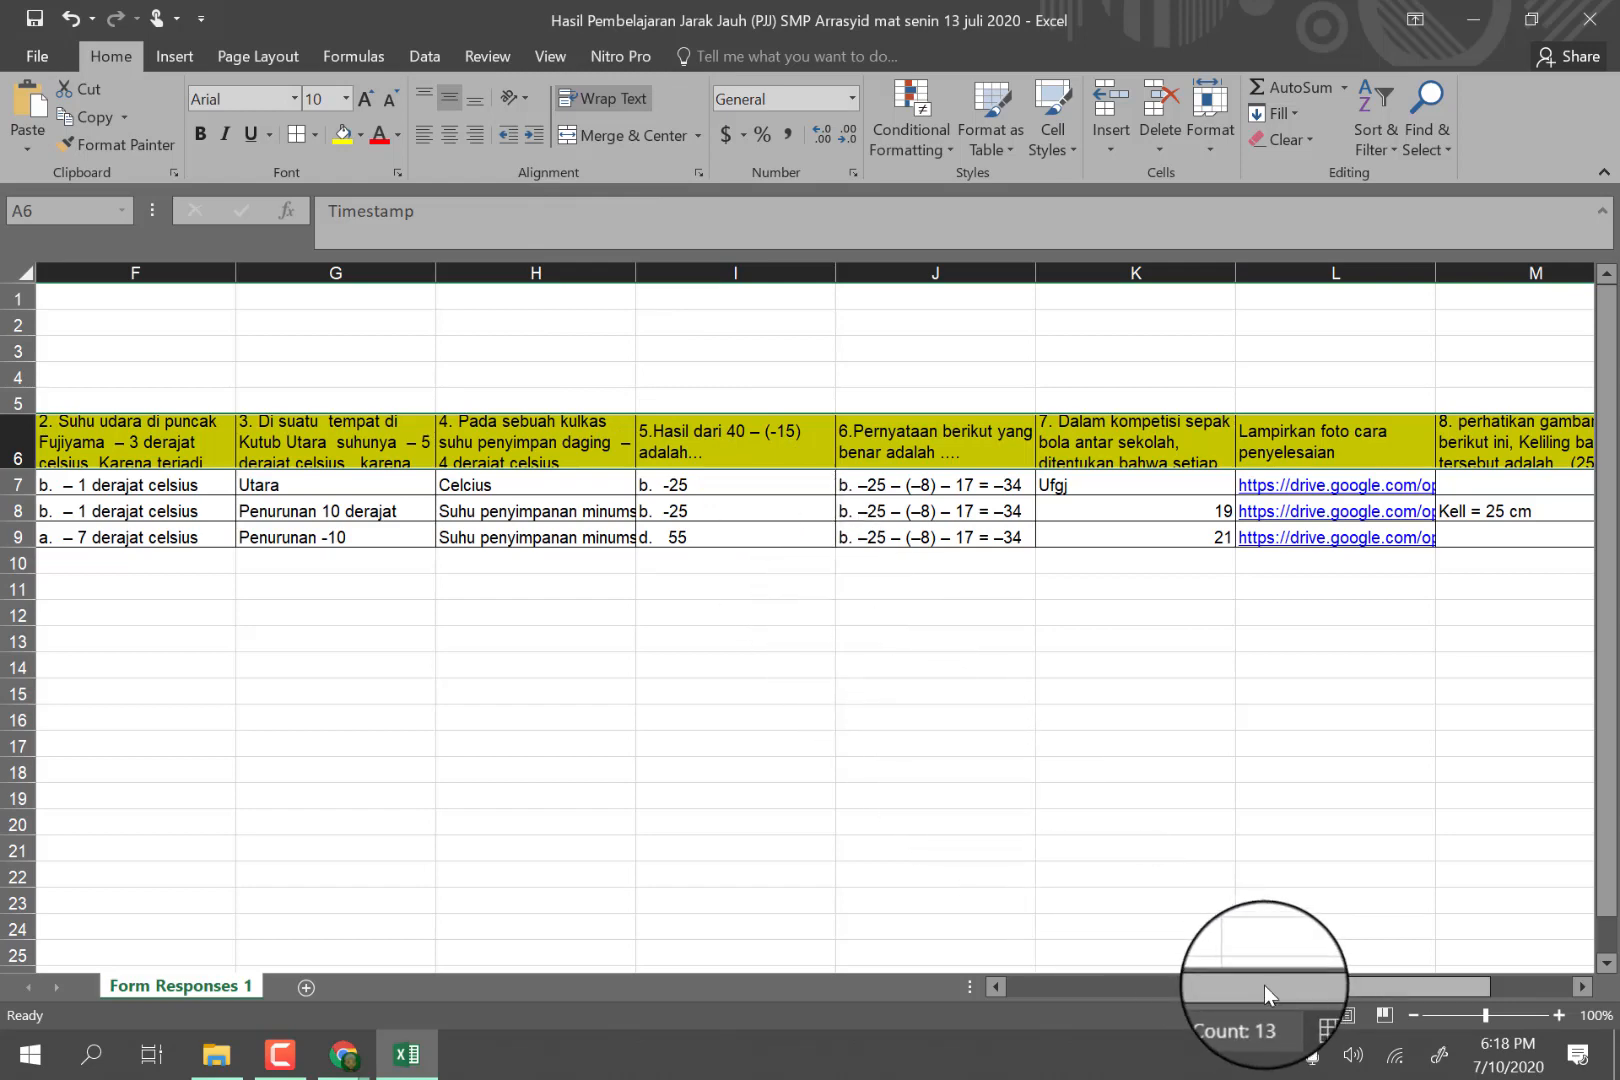
pyautogui.moveTo(1264, 985); pyautogui.dragTo(1145, 982)
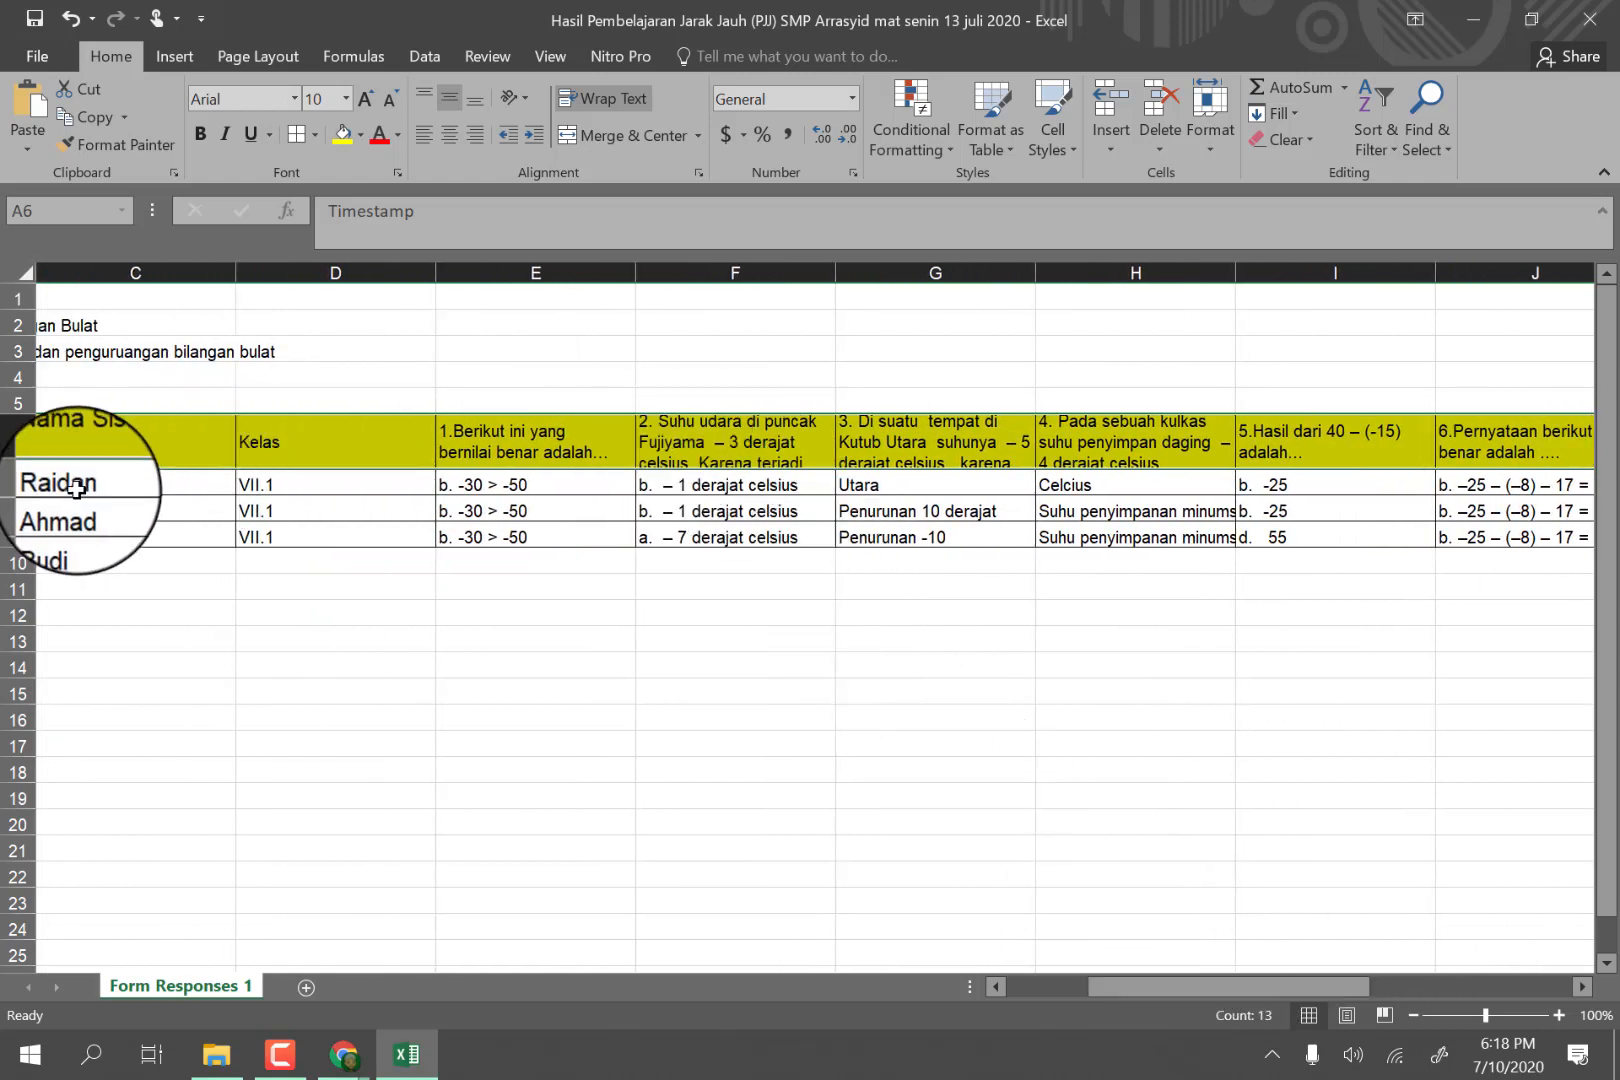
pyautogui.click(72, 565)
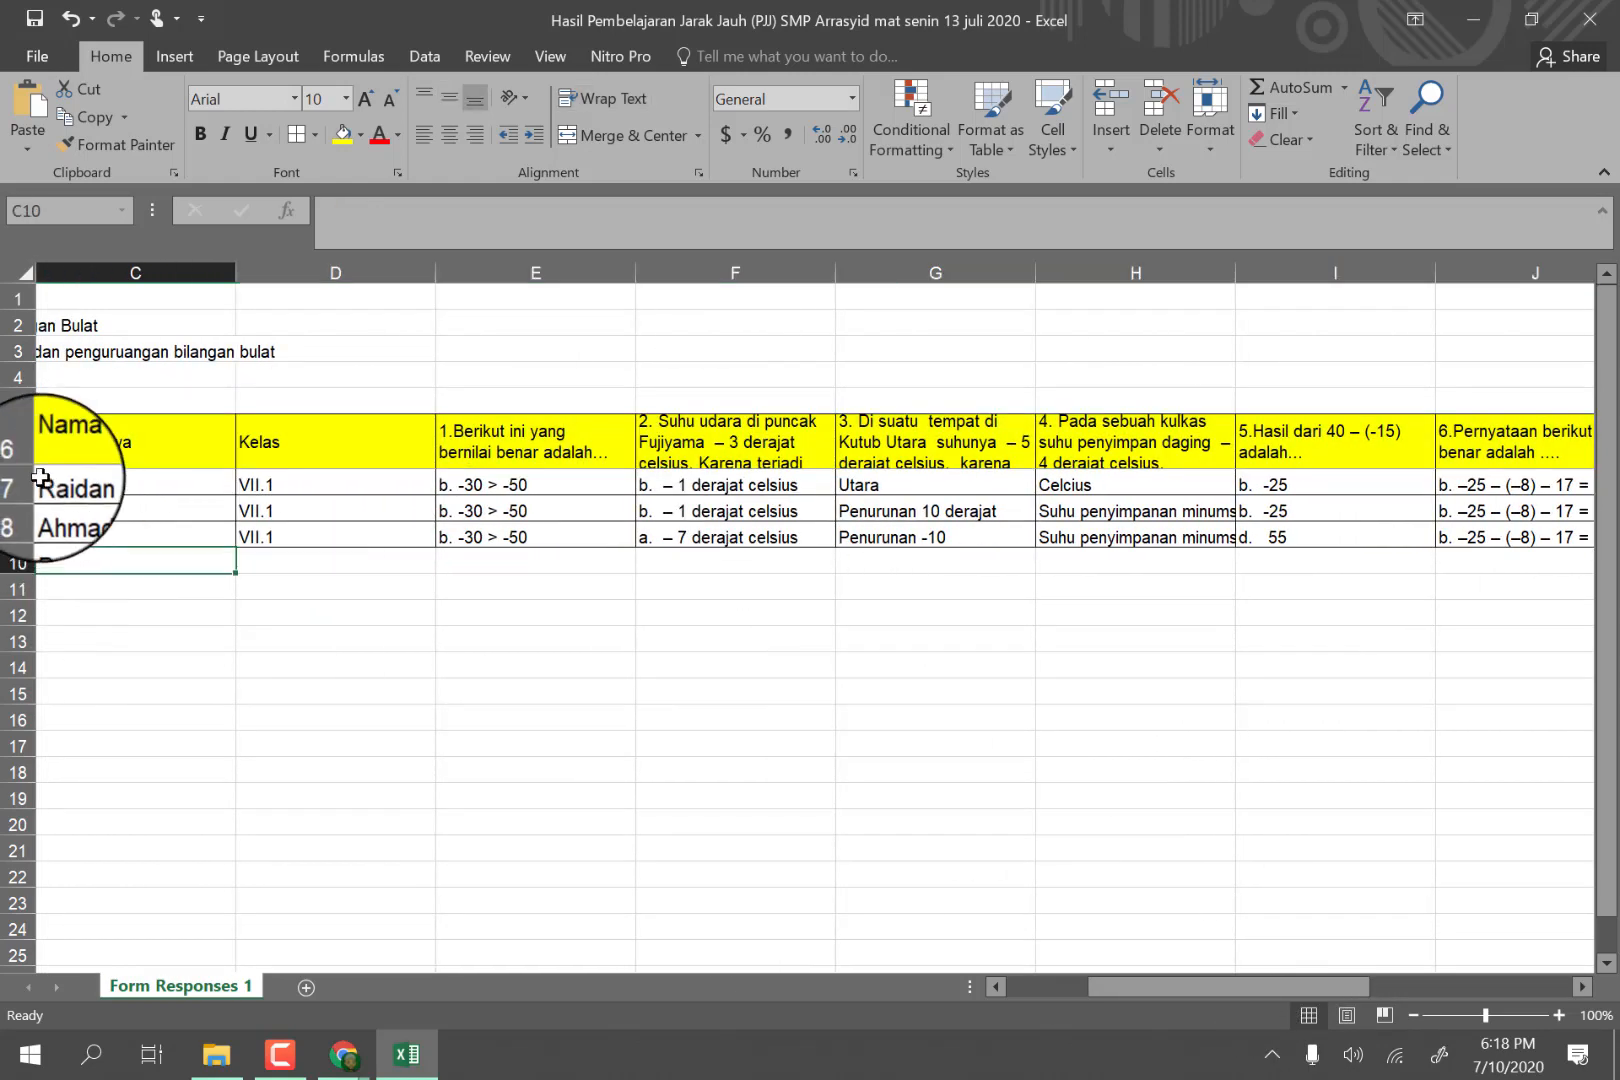
# Increase the header row's height further and widen column F slightly so question 2 fits in its cell.
pyautogui.moveTo(34, 467); pyautogui.dragTo(33, 560)
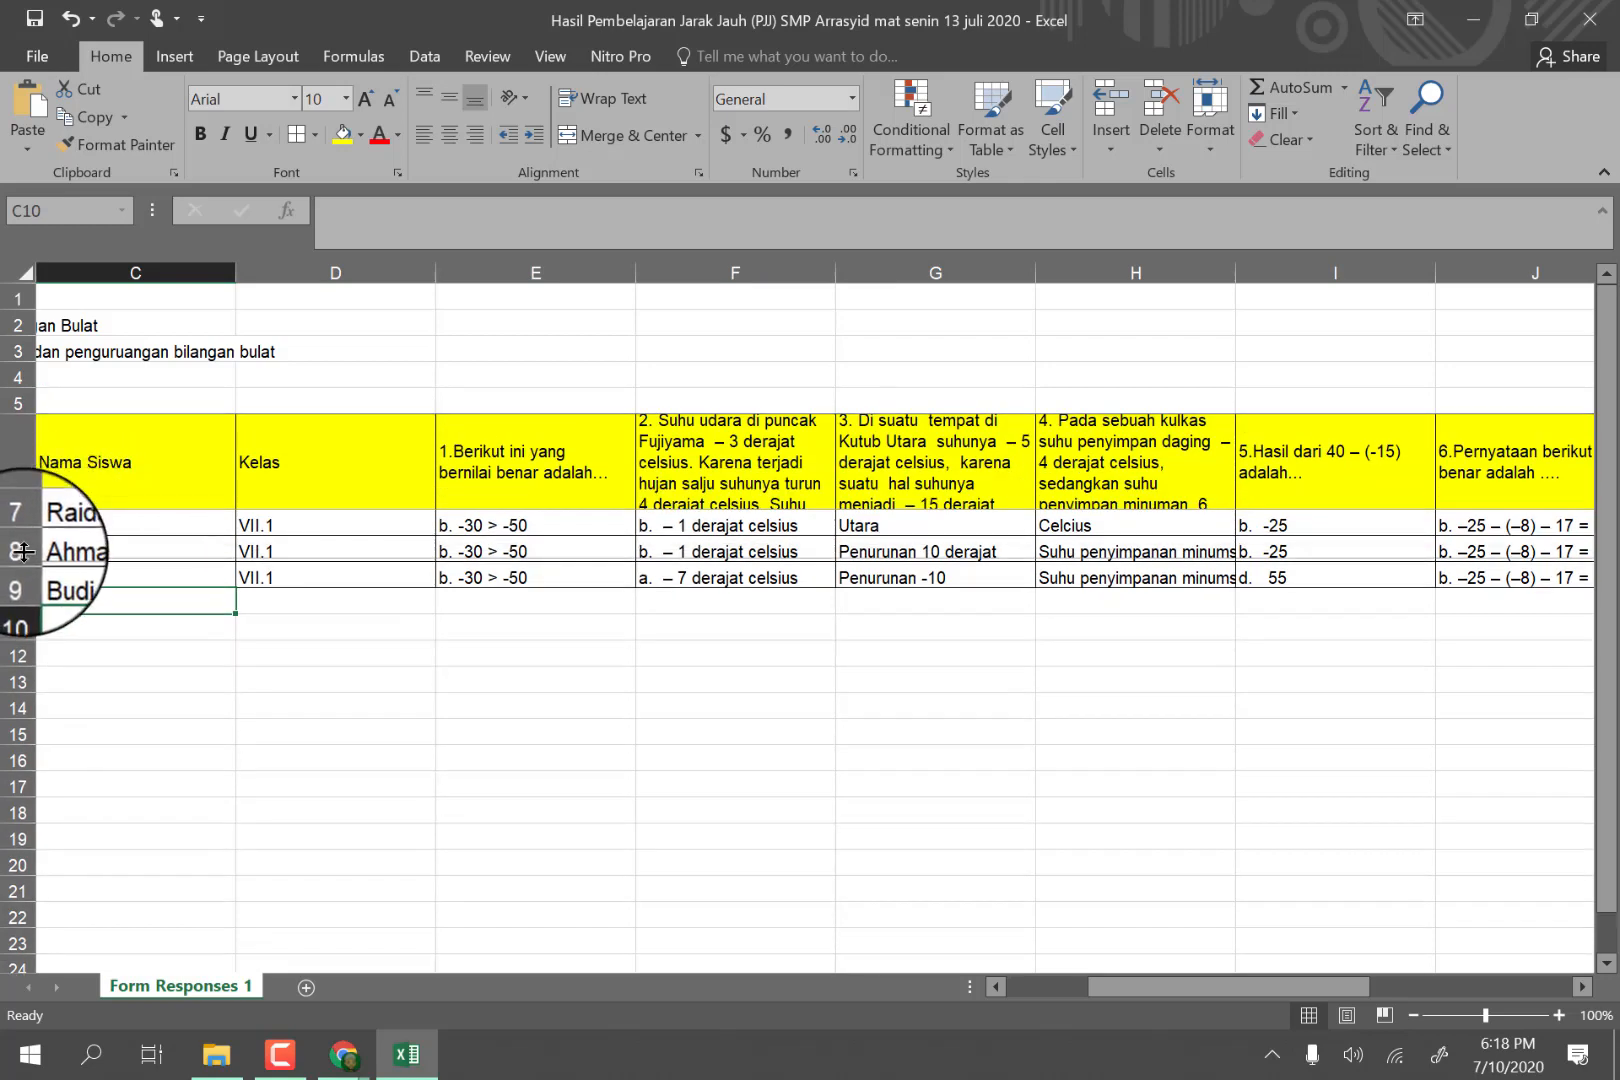
pyautogui.moveTo(835, 272); pyautogui.dragTo(859, 279)
pyautogui.click(212, 519)
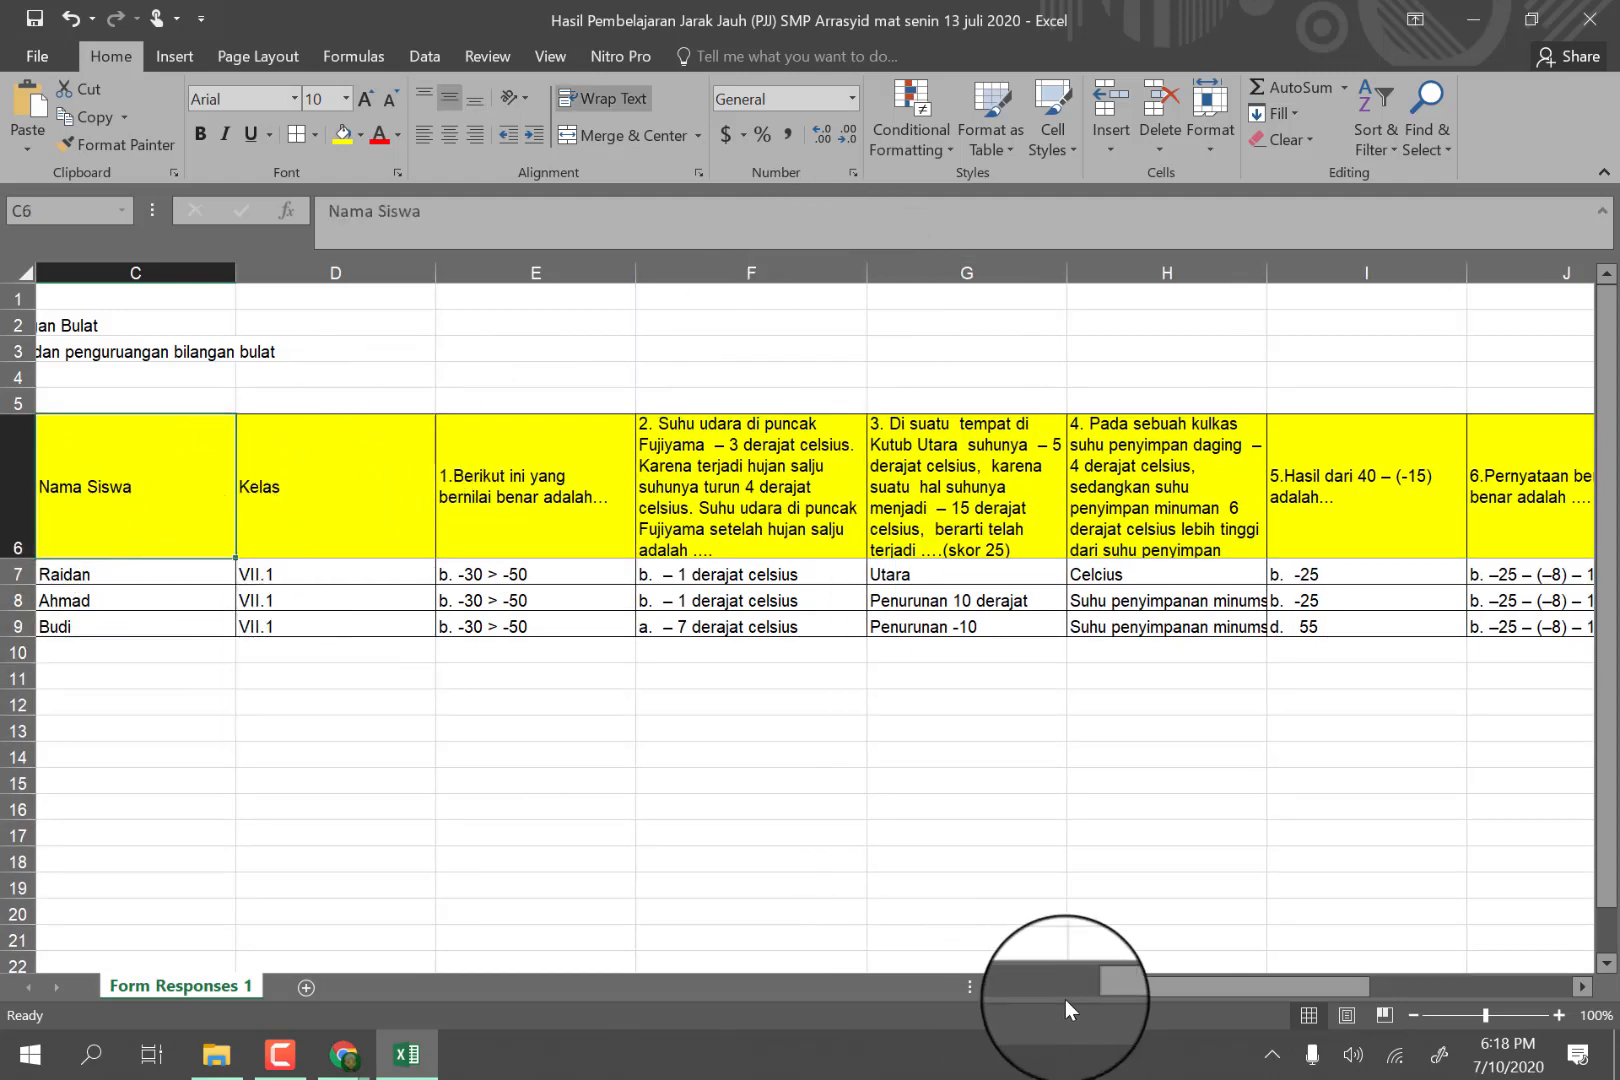
# Narrow the Timestamp, Score, Nama Siswa and Kelas columns to suit their contents.
pyautogui.moveTo(1127, 988); pyautogui.dragTo(817, 958)
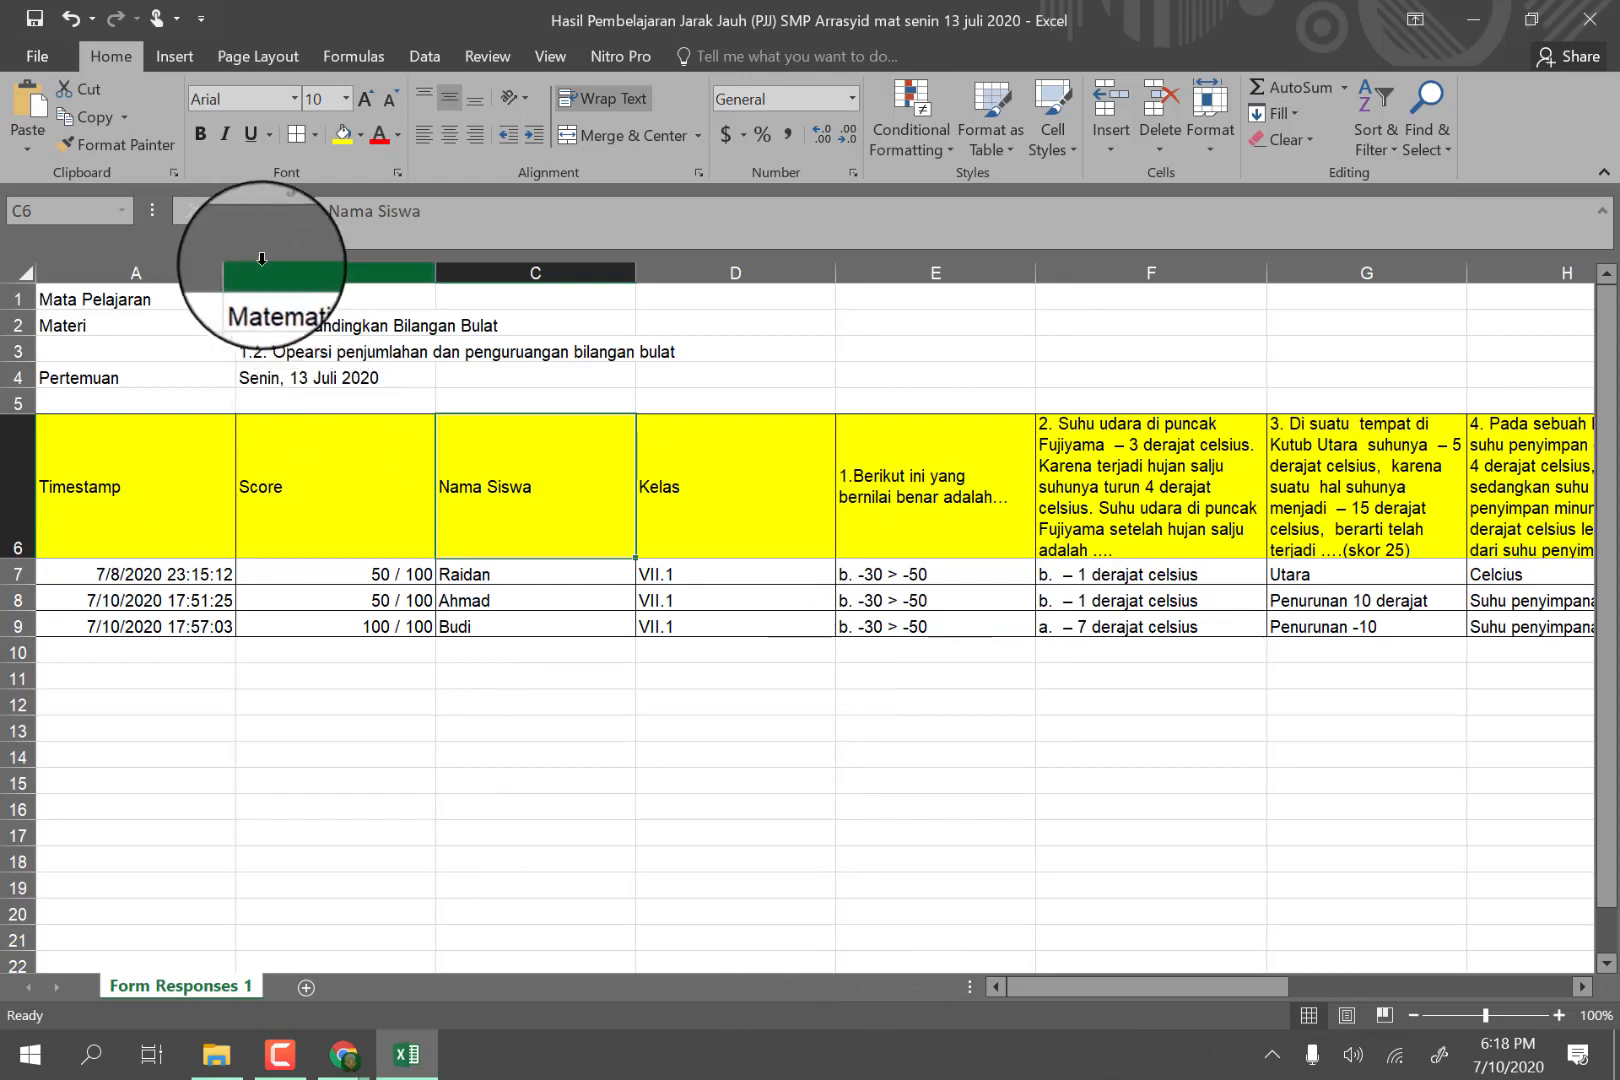
pyautogui.moveTo(240, 267); pyautogui.dragTo(193, 272)
pyautogui.moveTo(393, 272); pyautogui.dragTo(284, 272)
pyautogui.moveTo(484, 270); pyautogui.dragTo(415, 280)
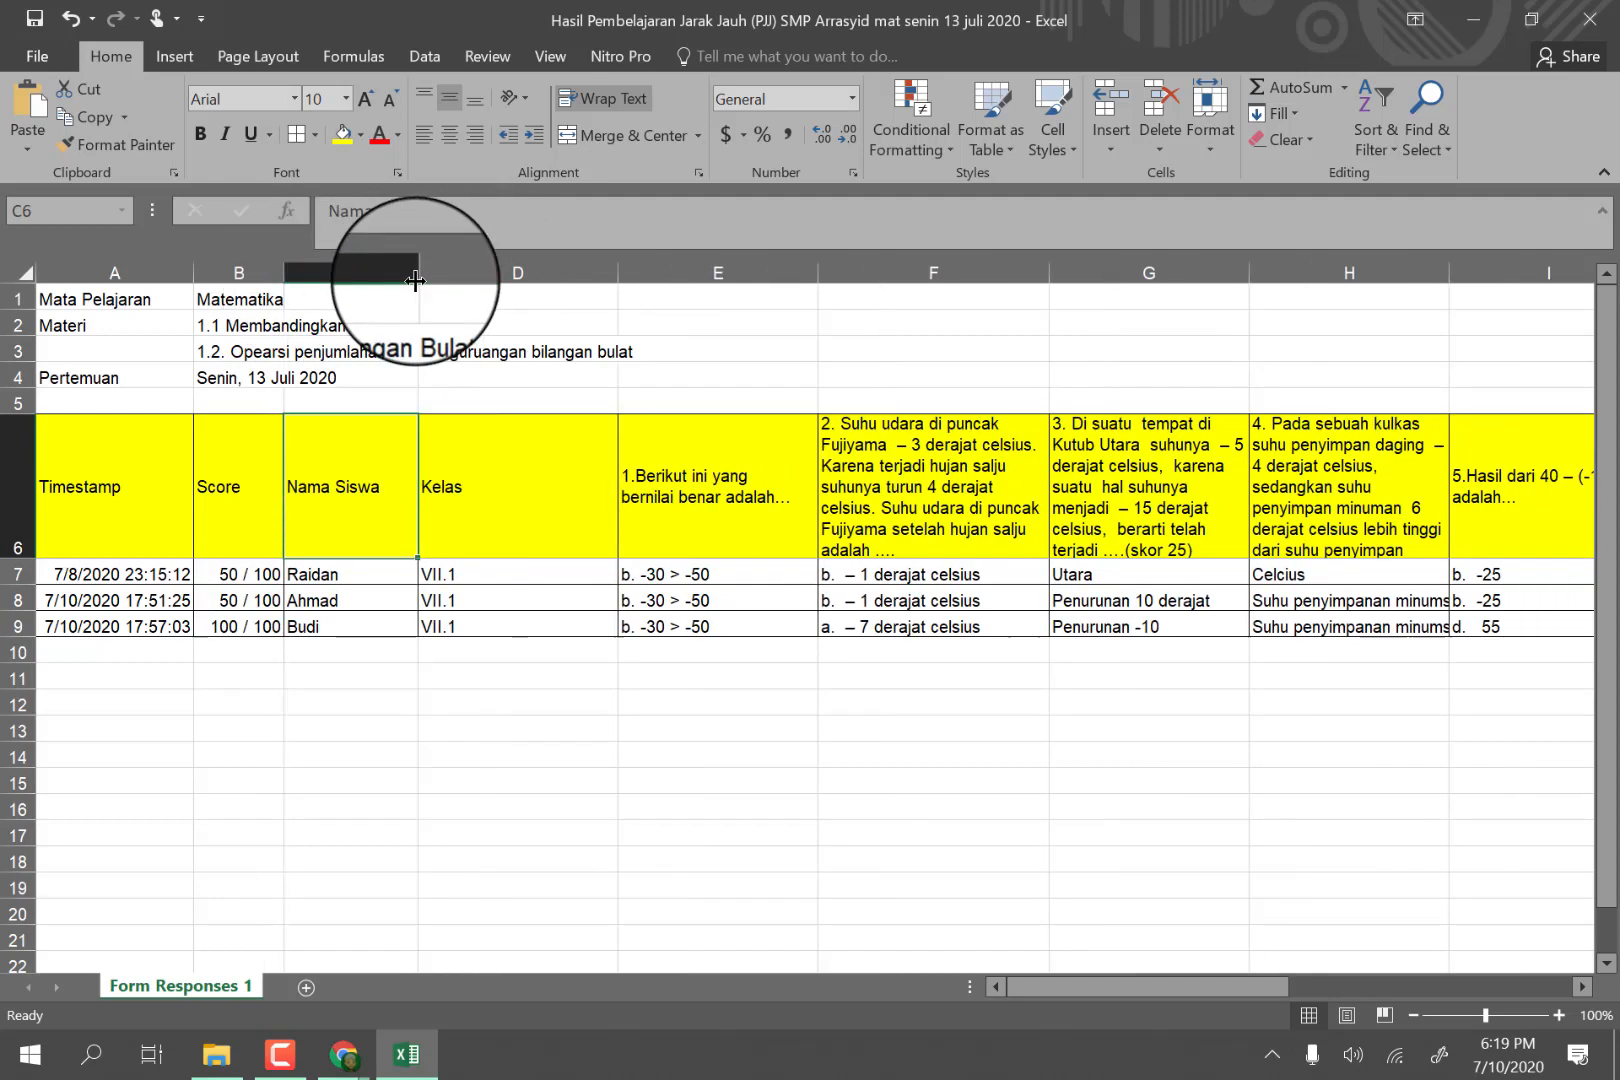
pyautogui.click(540, 472)
pyautogui.moveTo(617, 268); pyautogui.dragTo(478, 293)
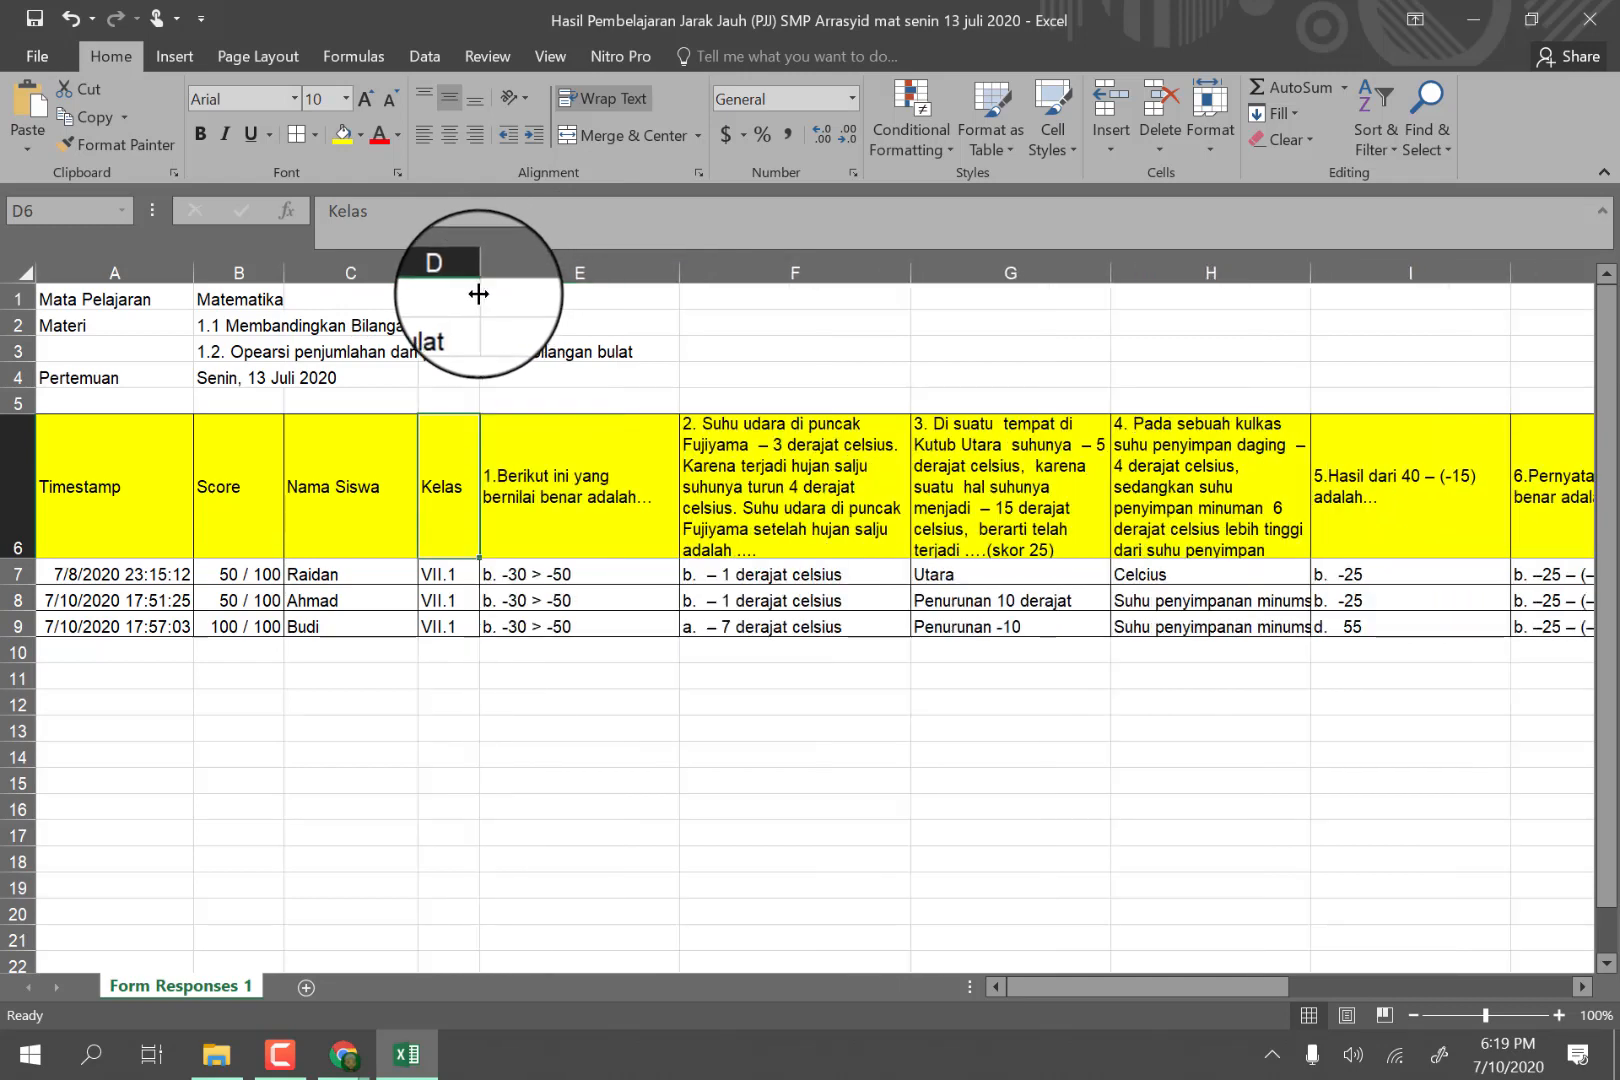
# Widen columns G and H slightly to give the question 3 and 4 headers more room.
pyautogui.click(578, 464)
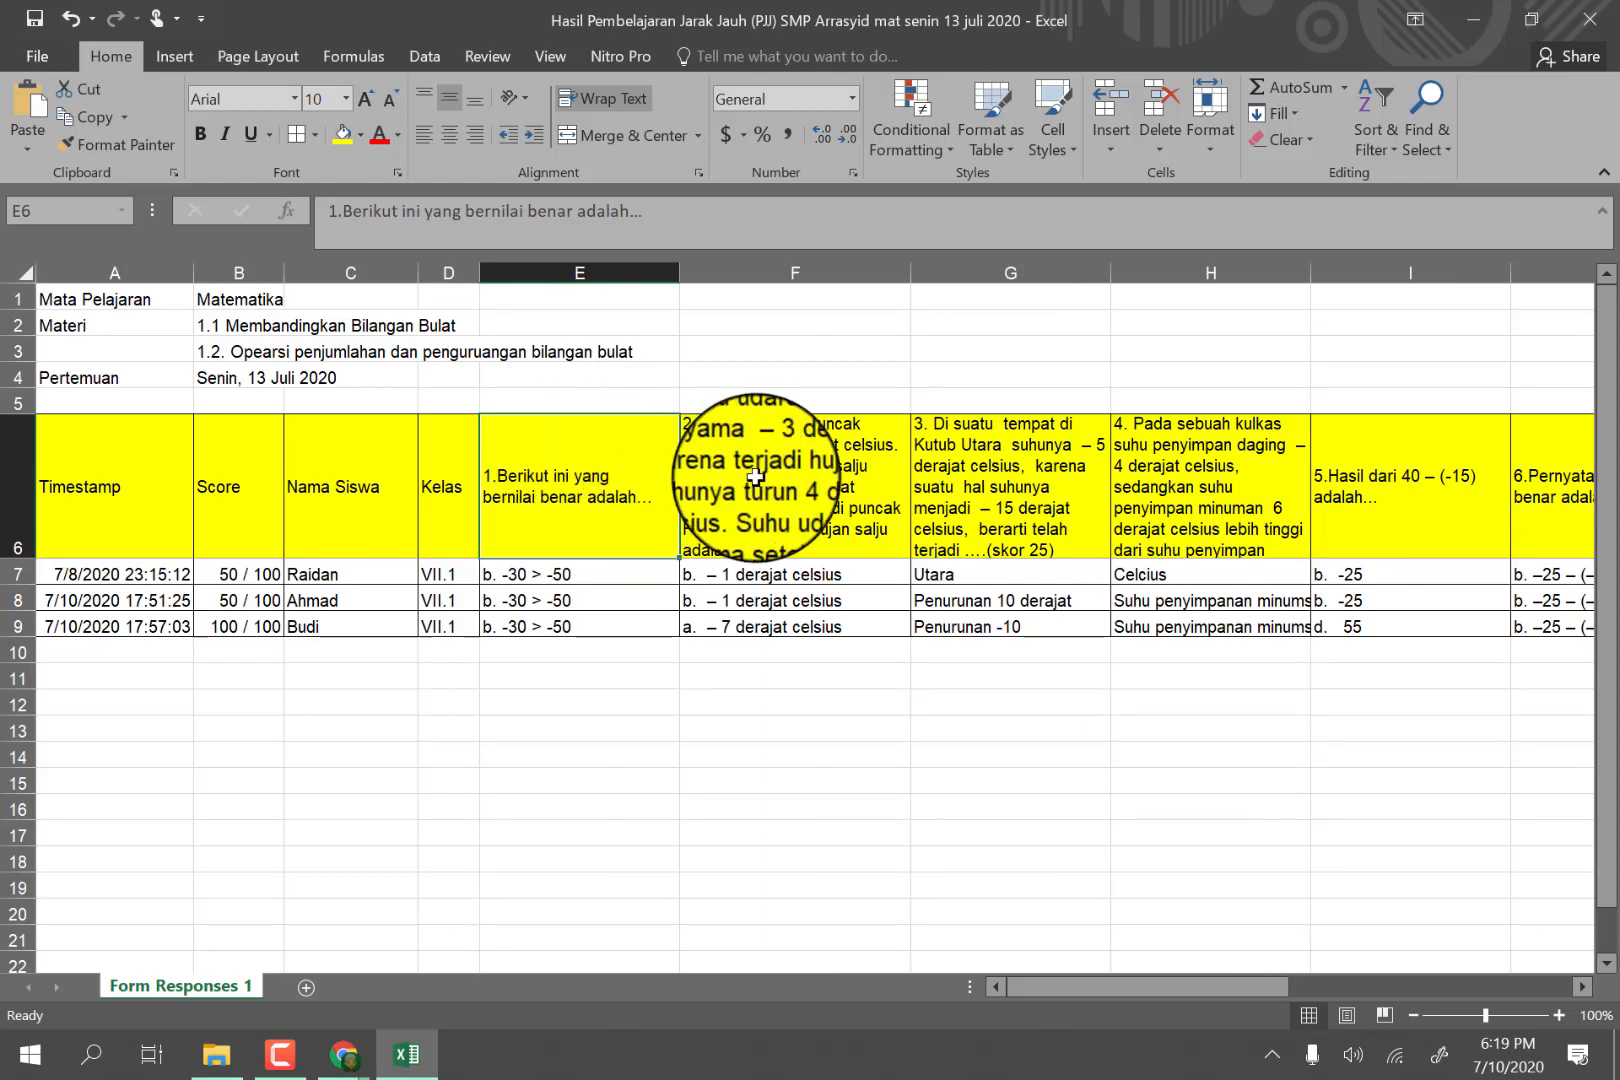
pyautogui.click(790, 470)
pyautogui.moveTo(1110, 272); pyautogui.dragTo(1135, 272)
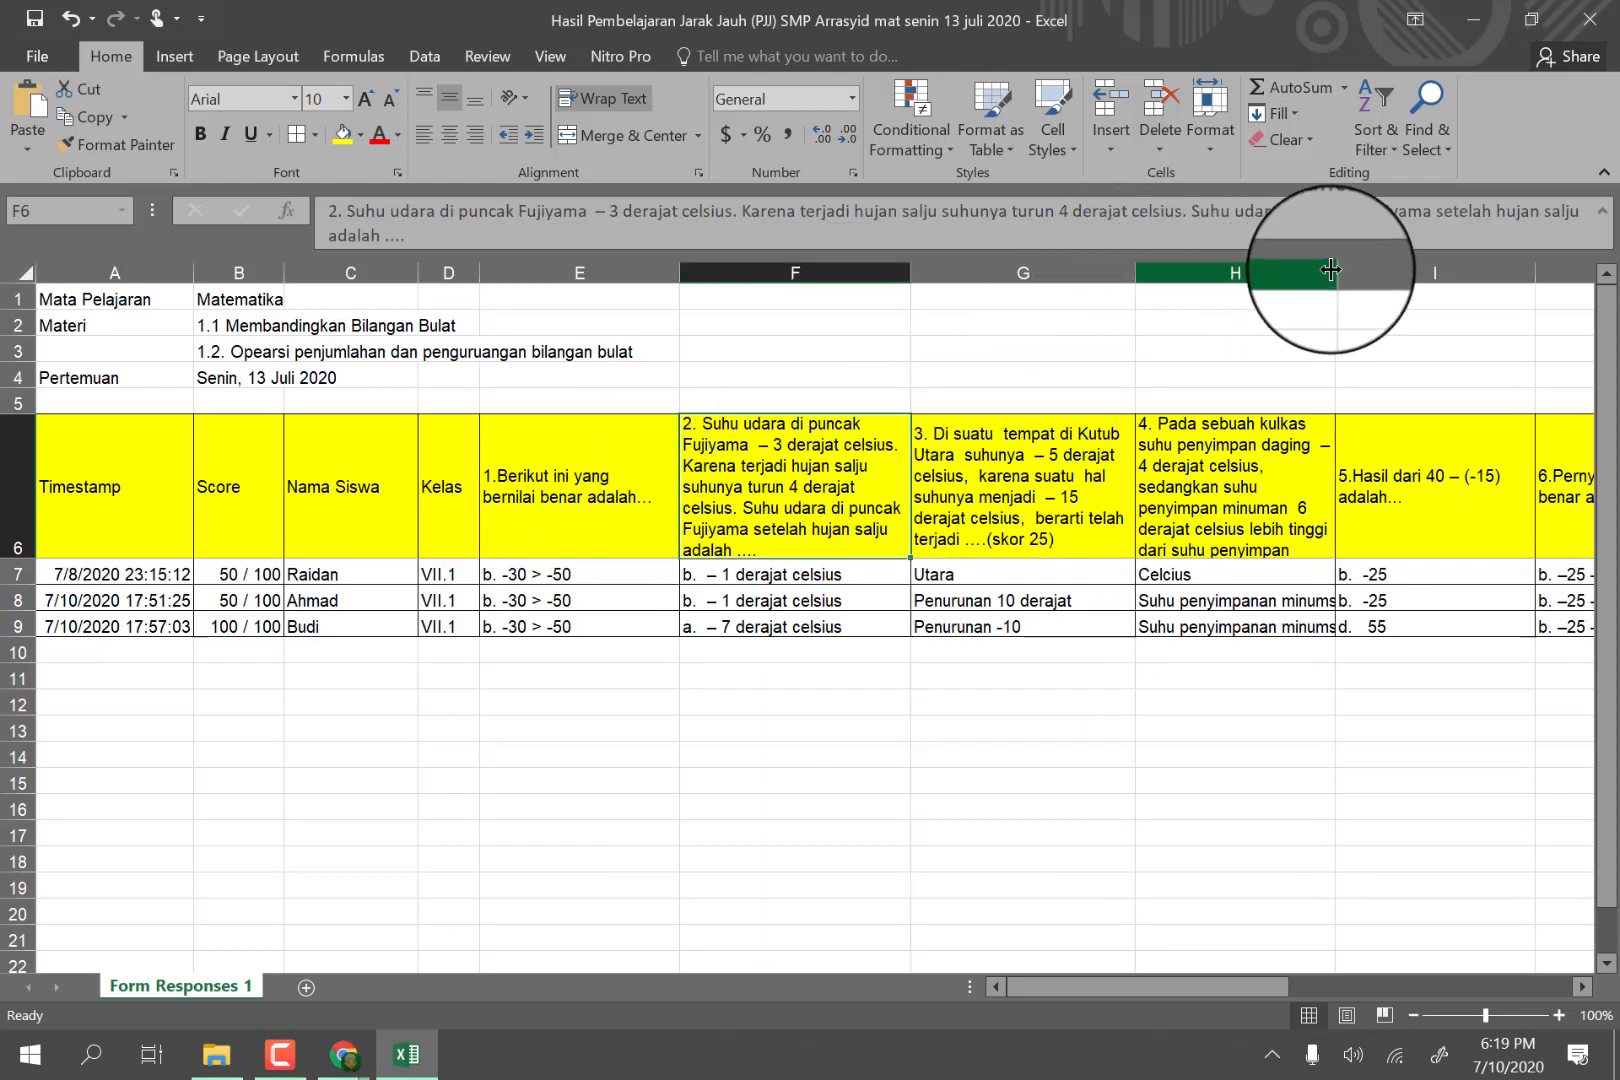
pyautogui.moveTo(1335, 272); pyautogui.dragTo(1371, 268)
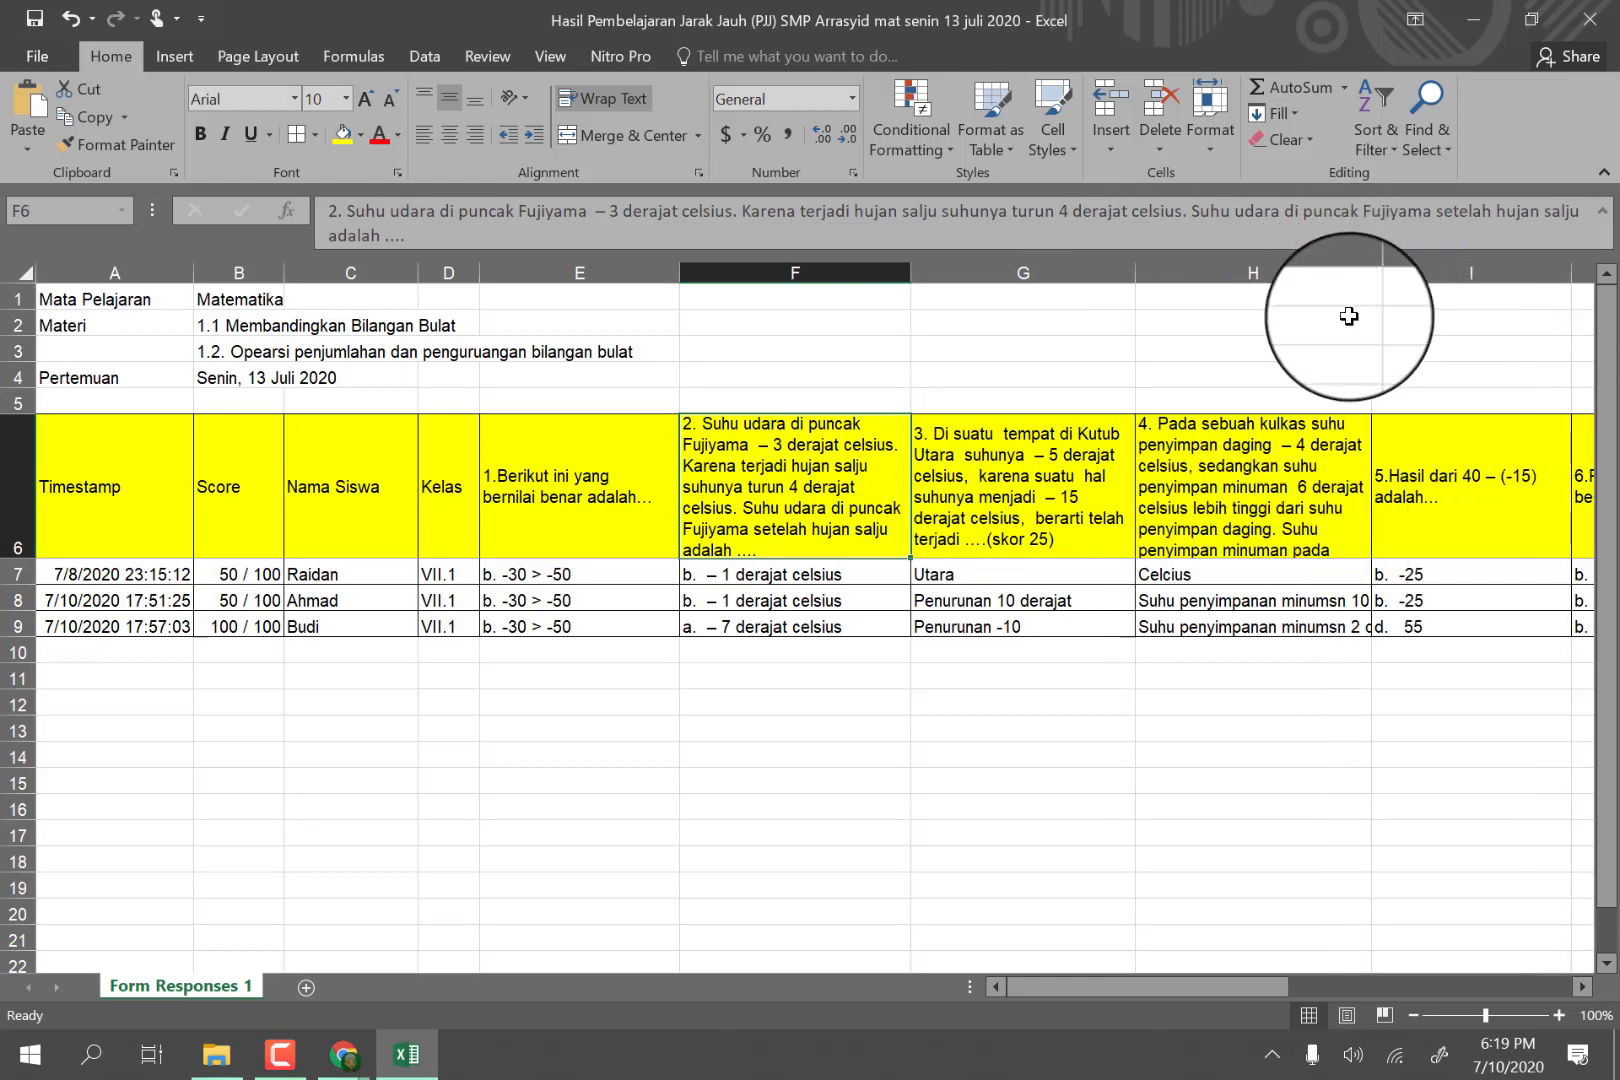
# Widen columns K and M slightly to give the question 7 and 8 headers more room.
pyautogui.moveTo(1243, 994); pyautogui.dragTo(1385, 985)
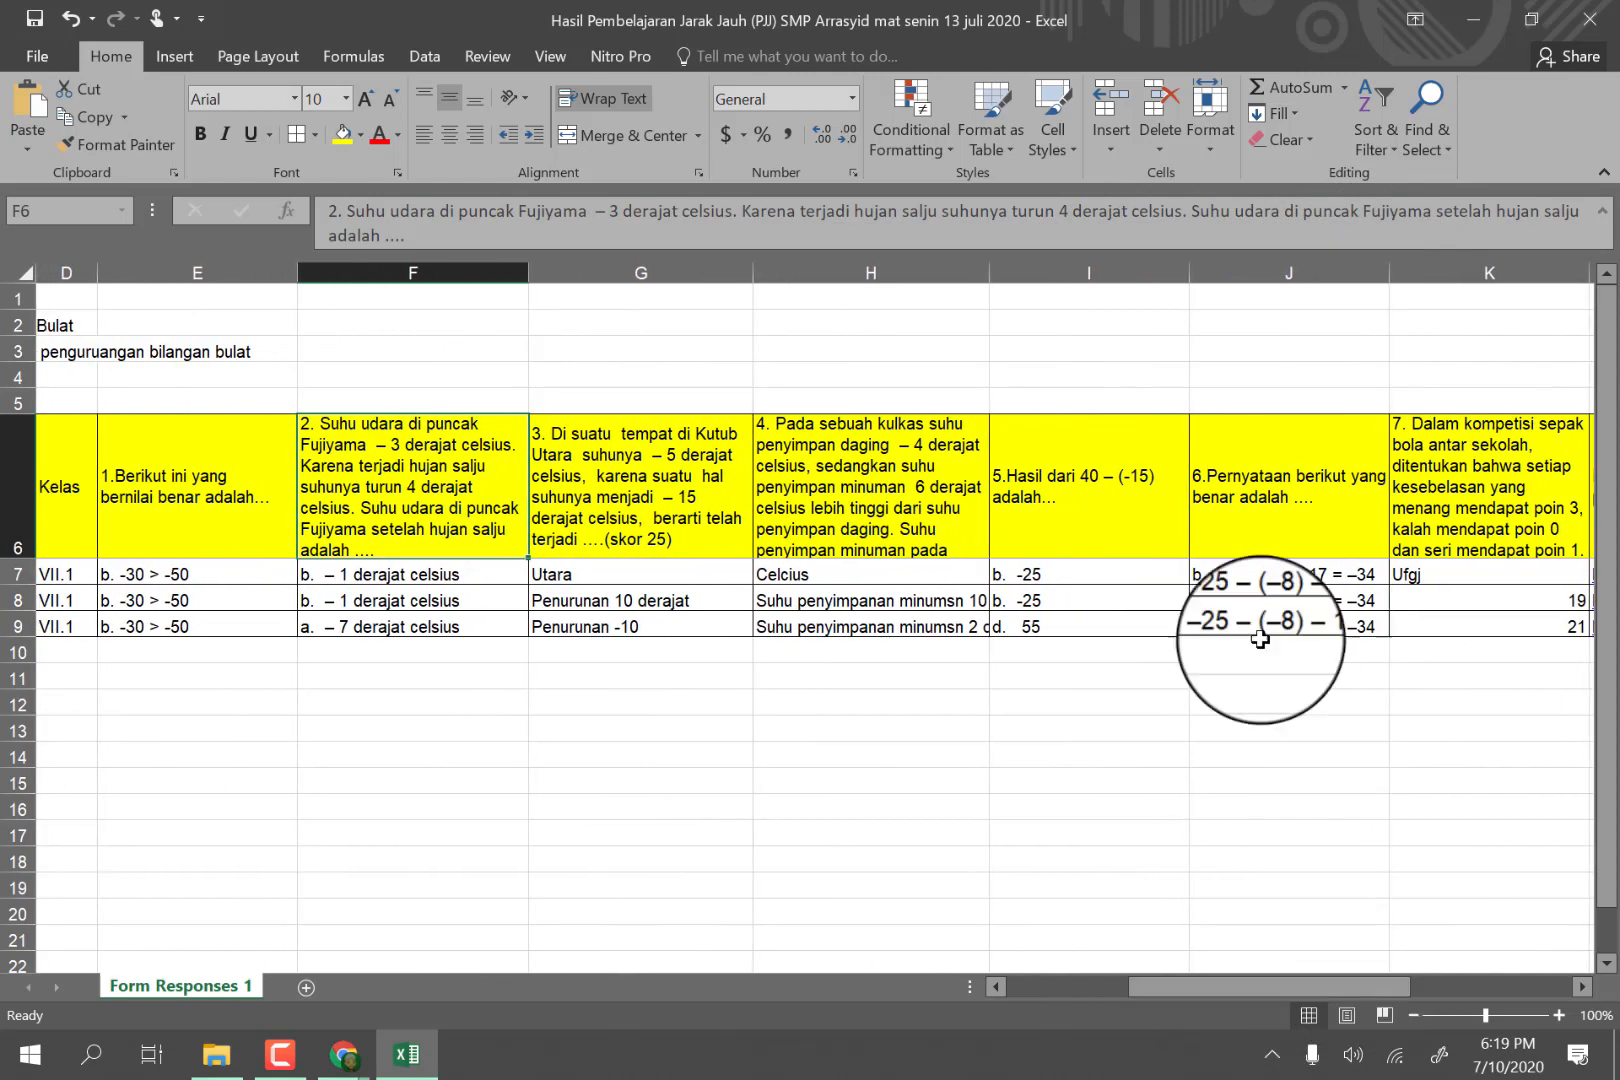
pyautogui.click(1127, 481)
pyautogui.click(1285, 478)
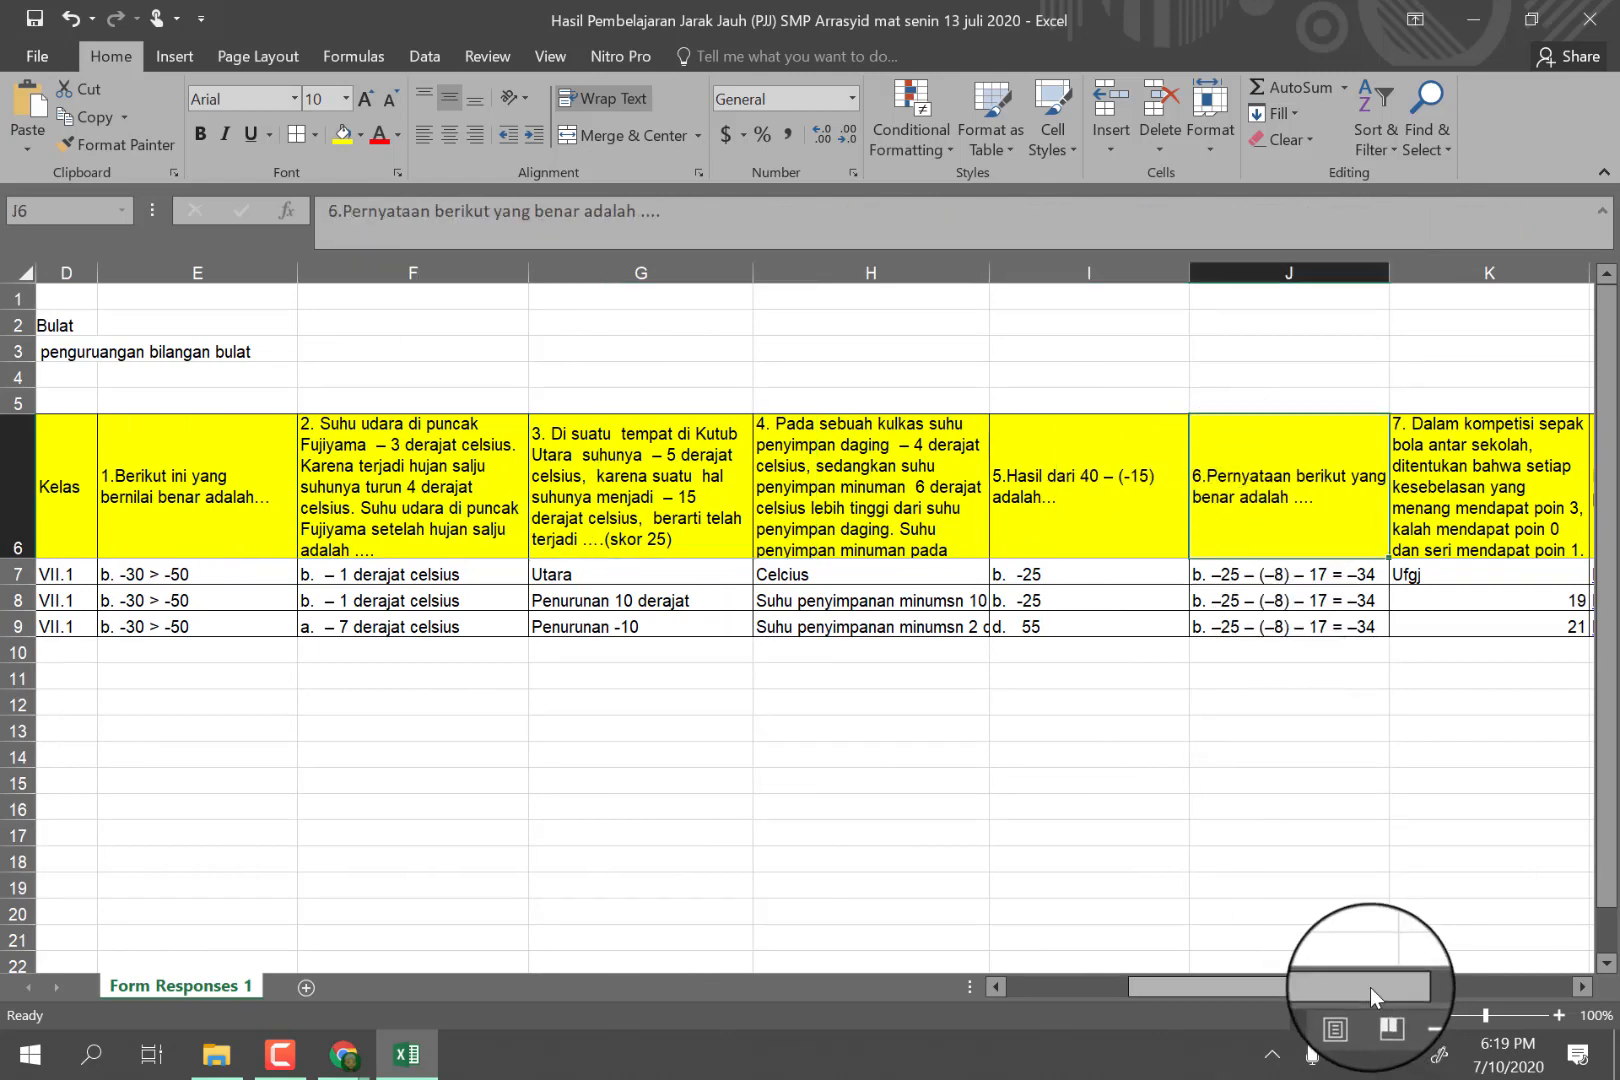
pyautogui.moveTo(1369, 987); pyautogui.dragTo(1512, 987)
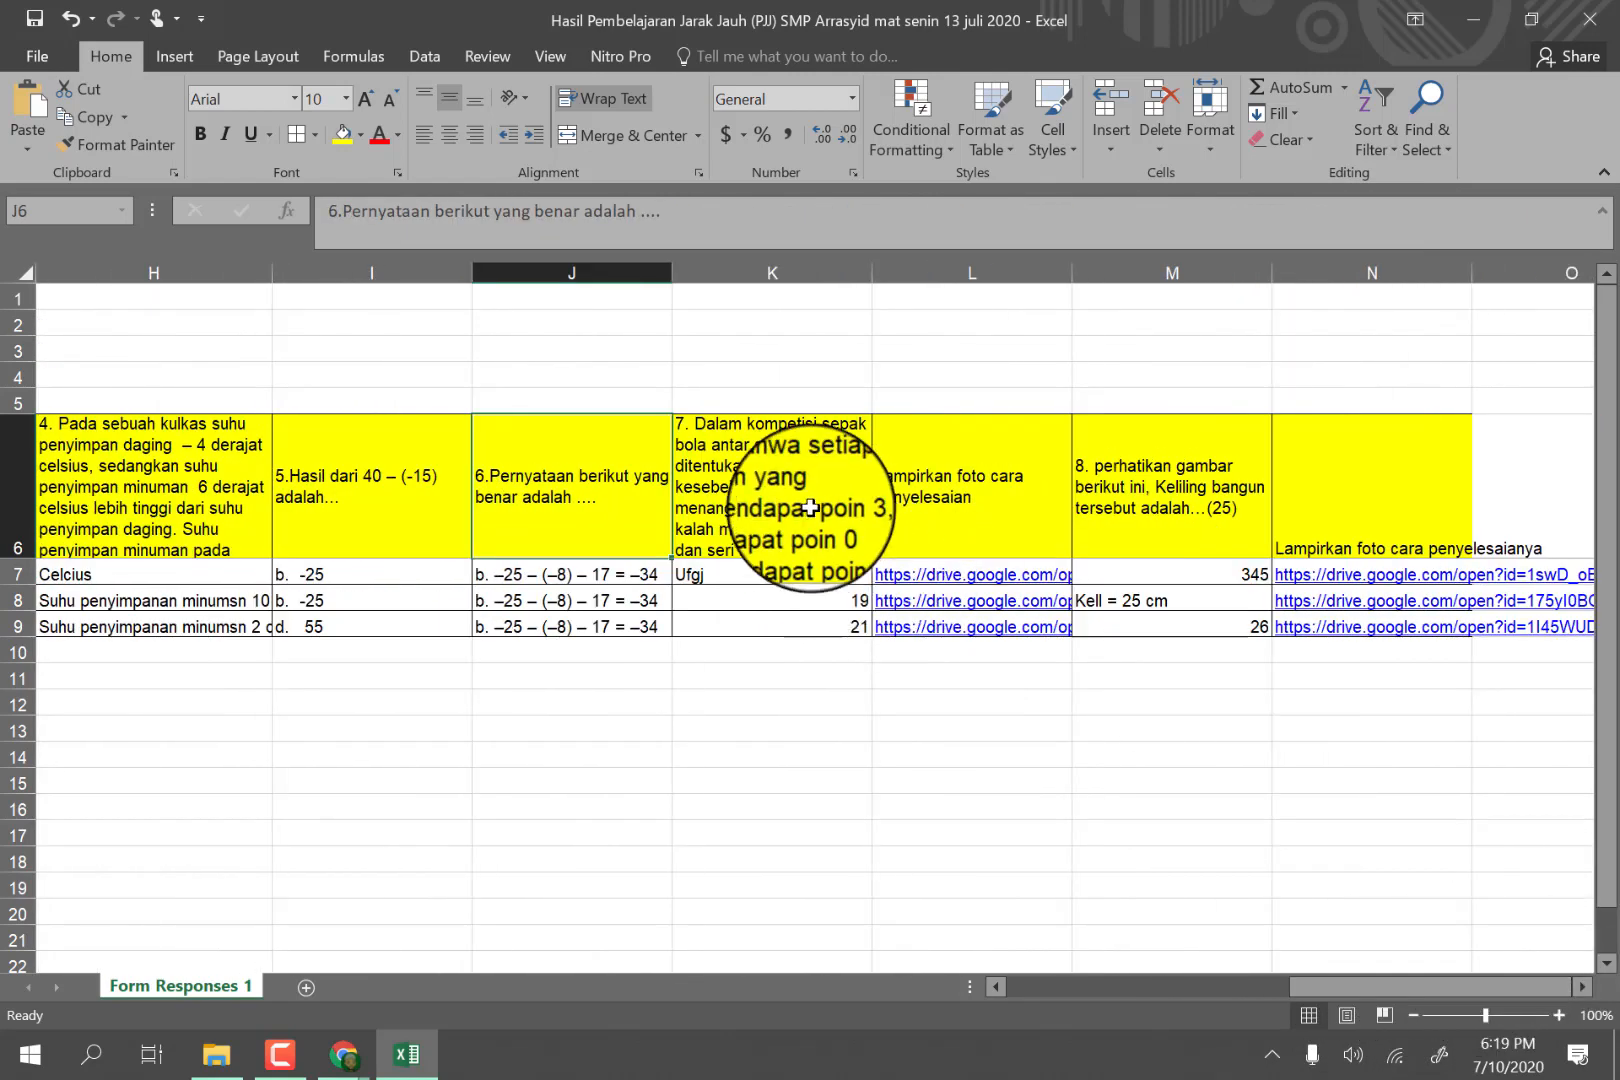
pyautogui.click(810, 507)
pyautogui.moveTo(872, 274); pyautogui.dragTo(910, 277)
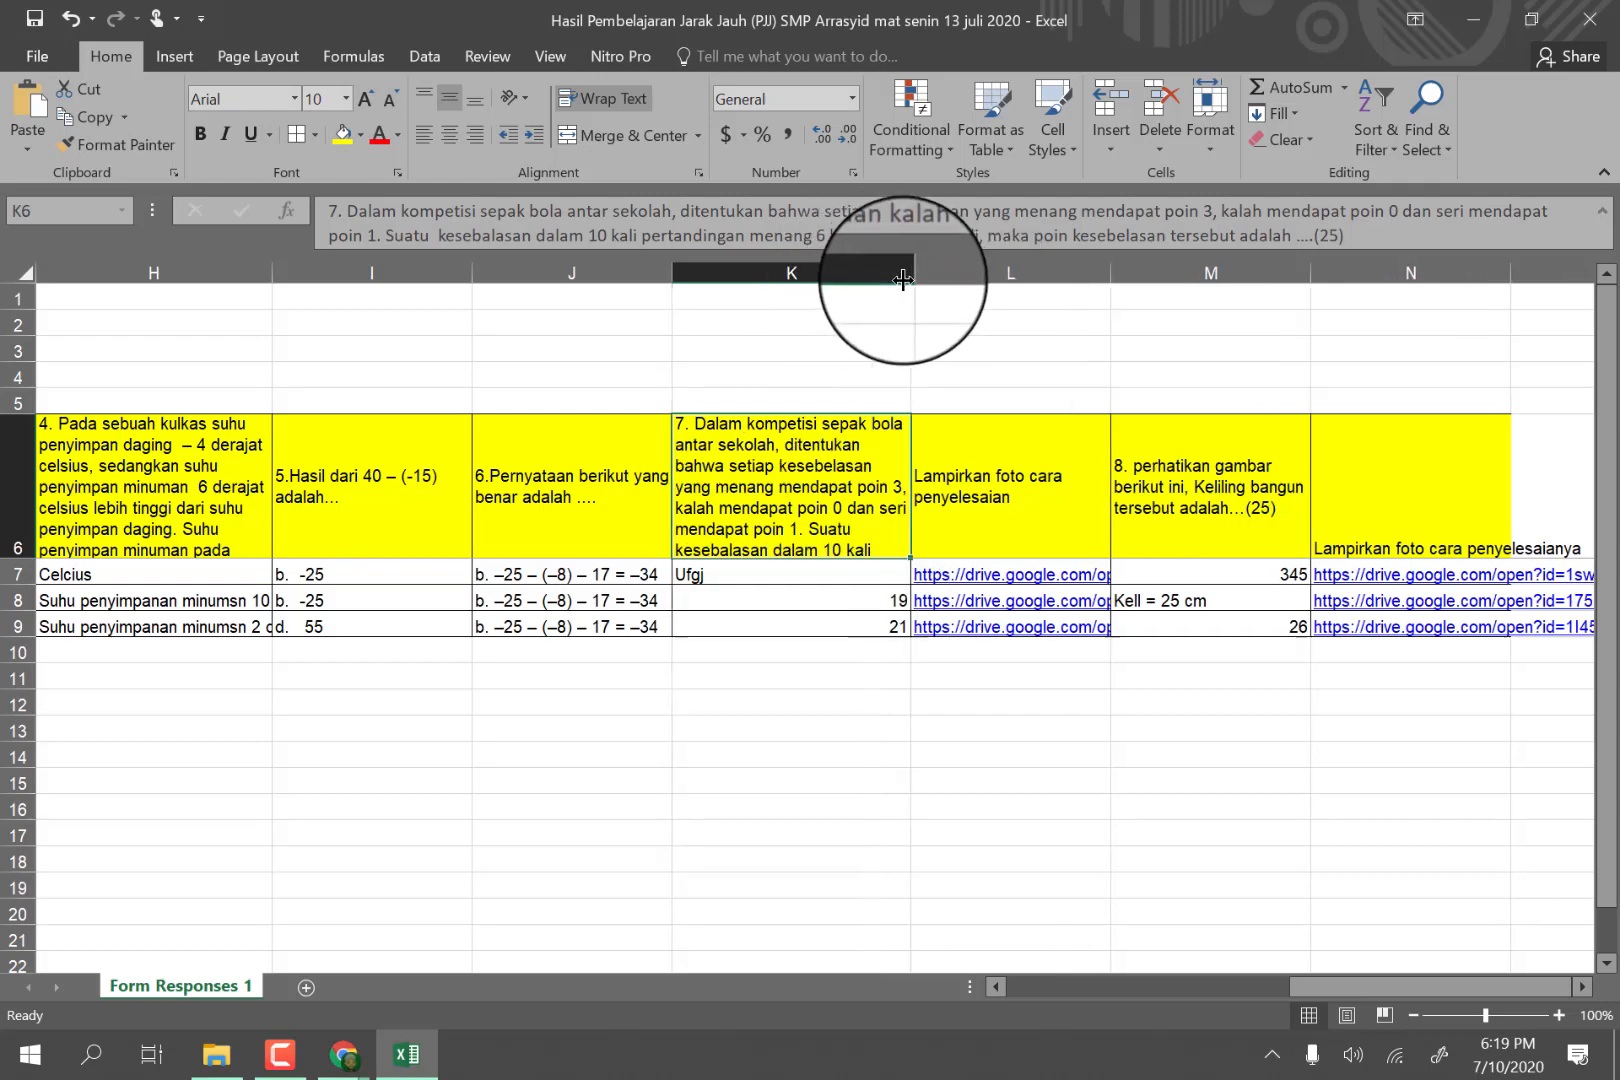
pyautogui.click(981, 452)
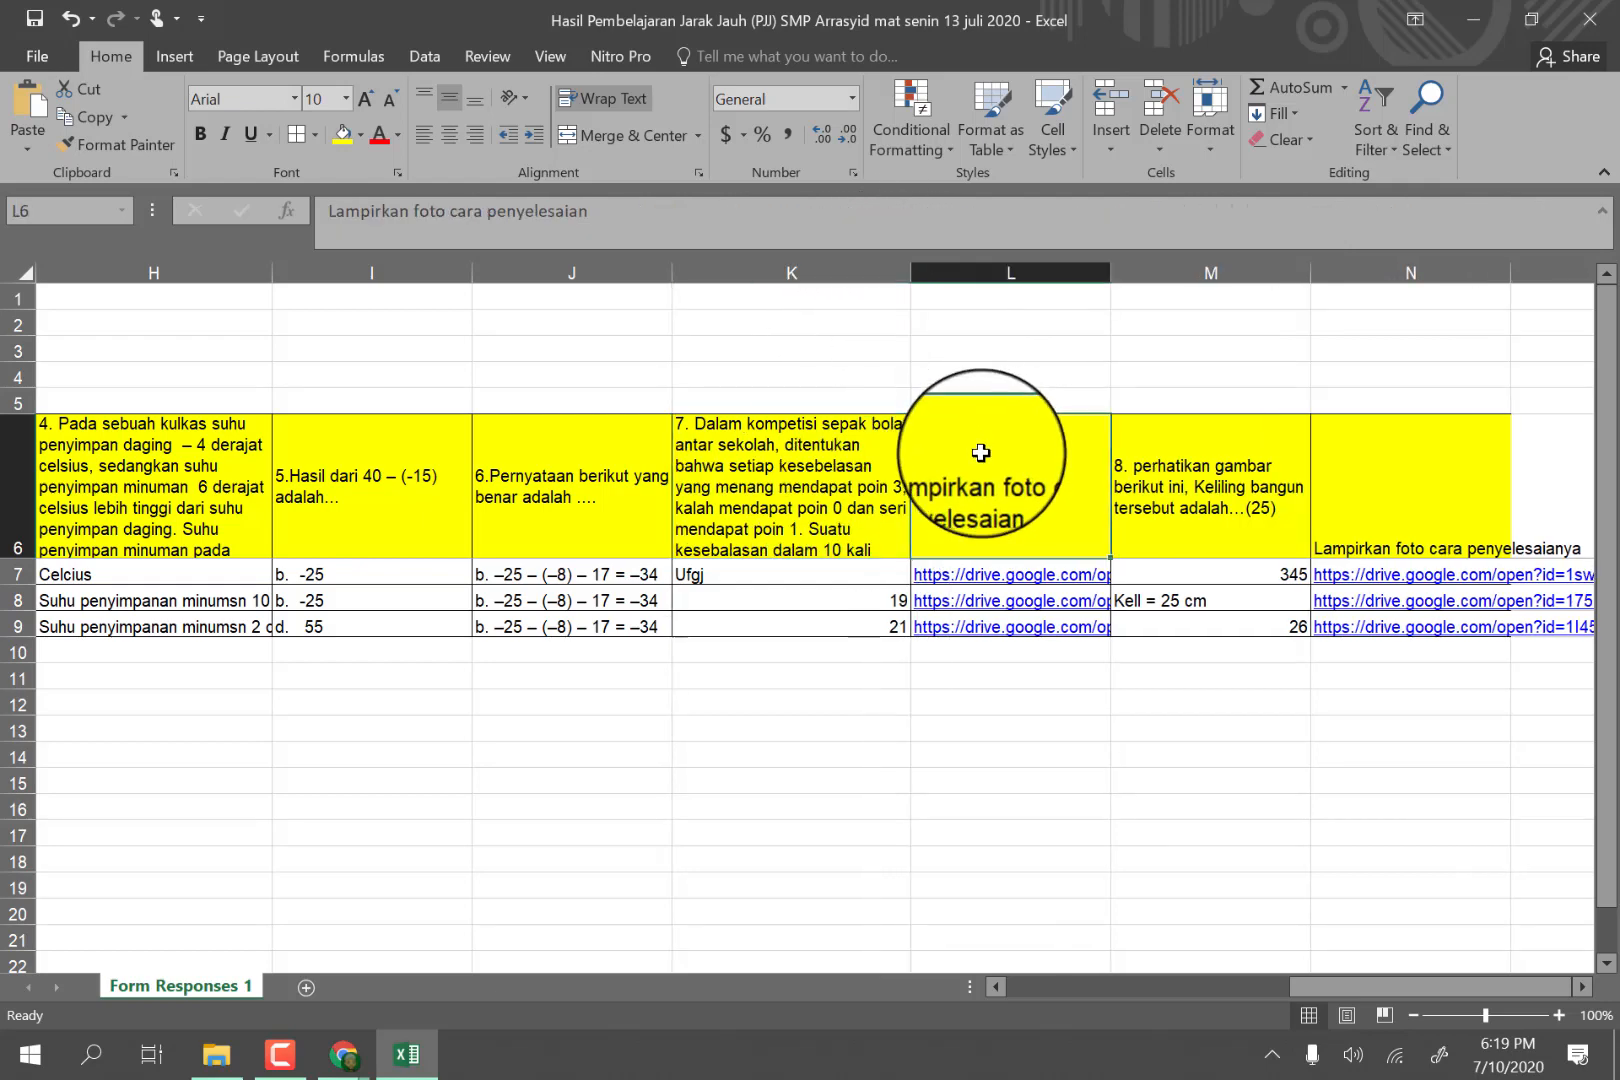
pyautogui.click(1172, 460)
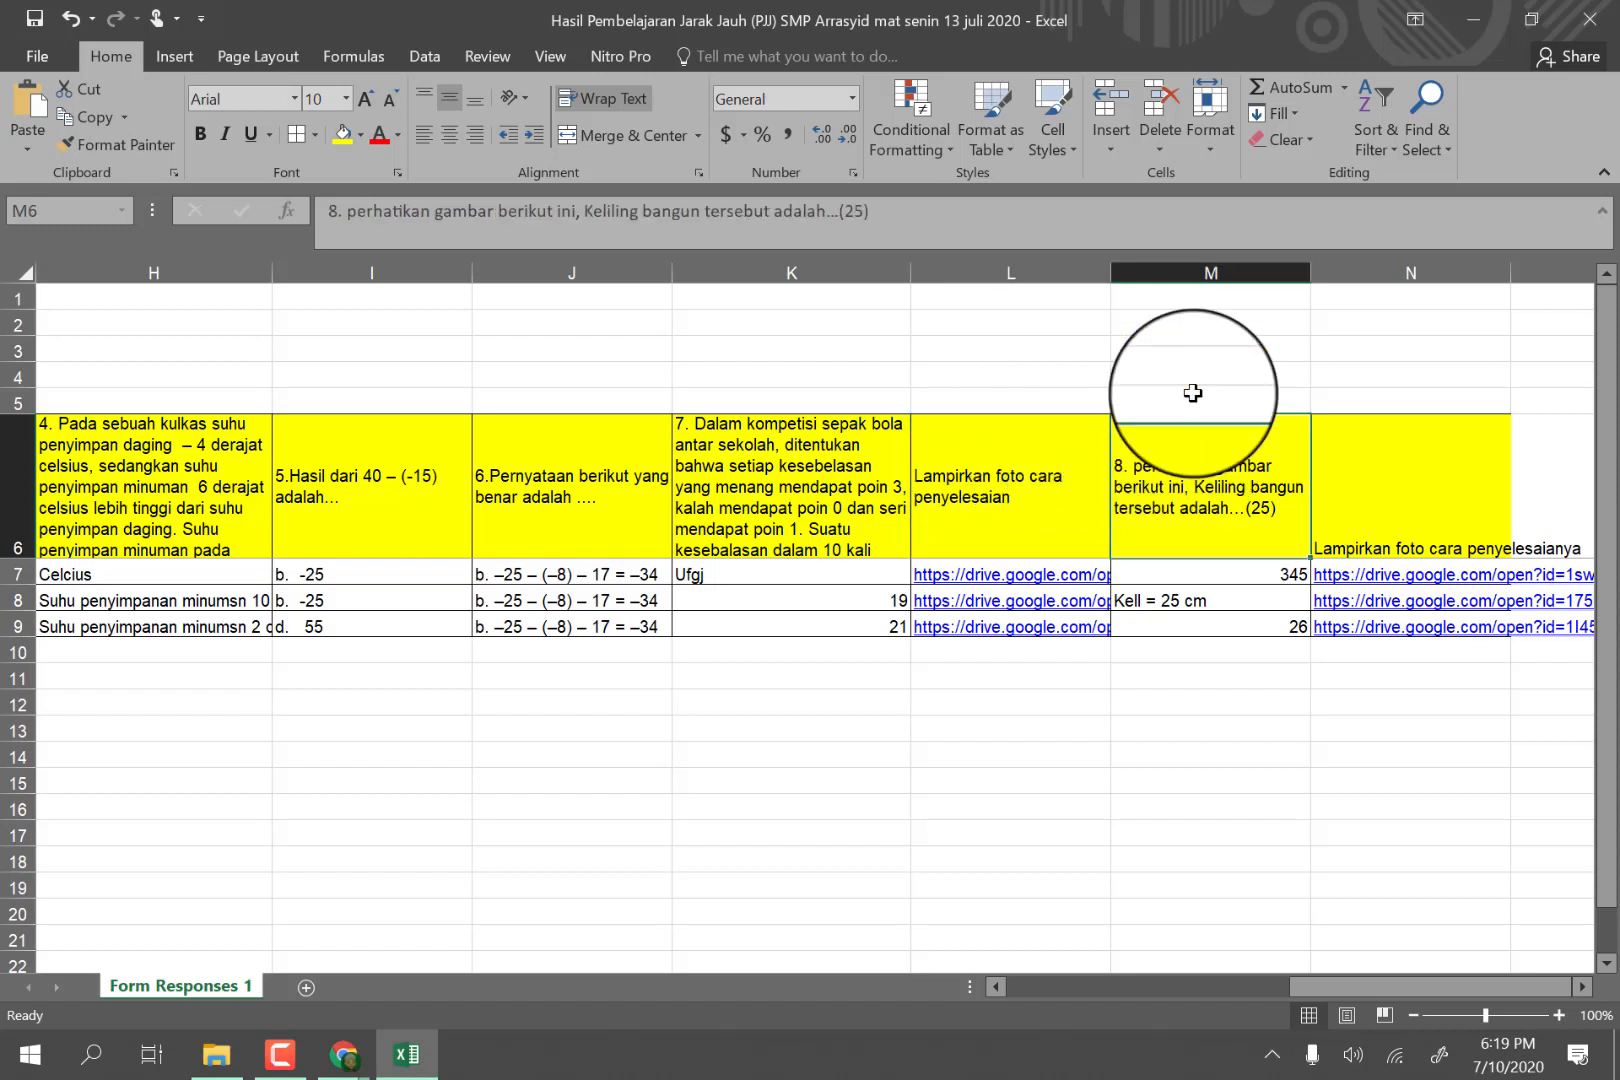
pyautogui.moveTo(1311, 272); pyautogui.dragTo(1331, 272)
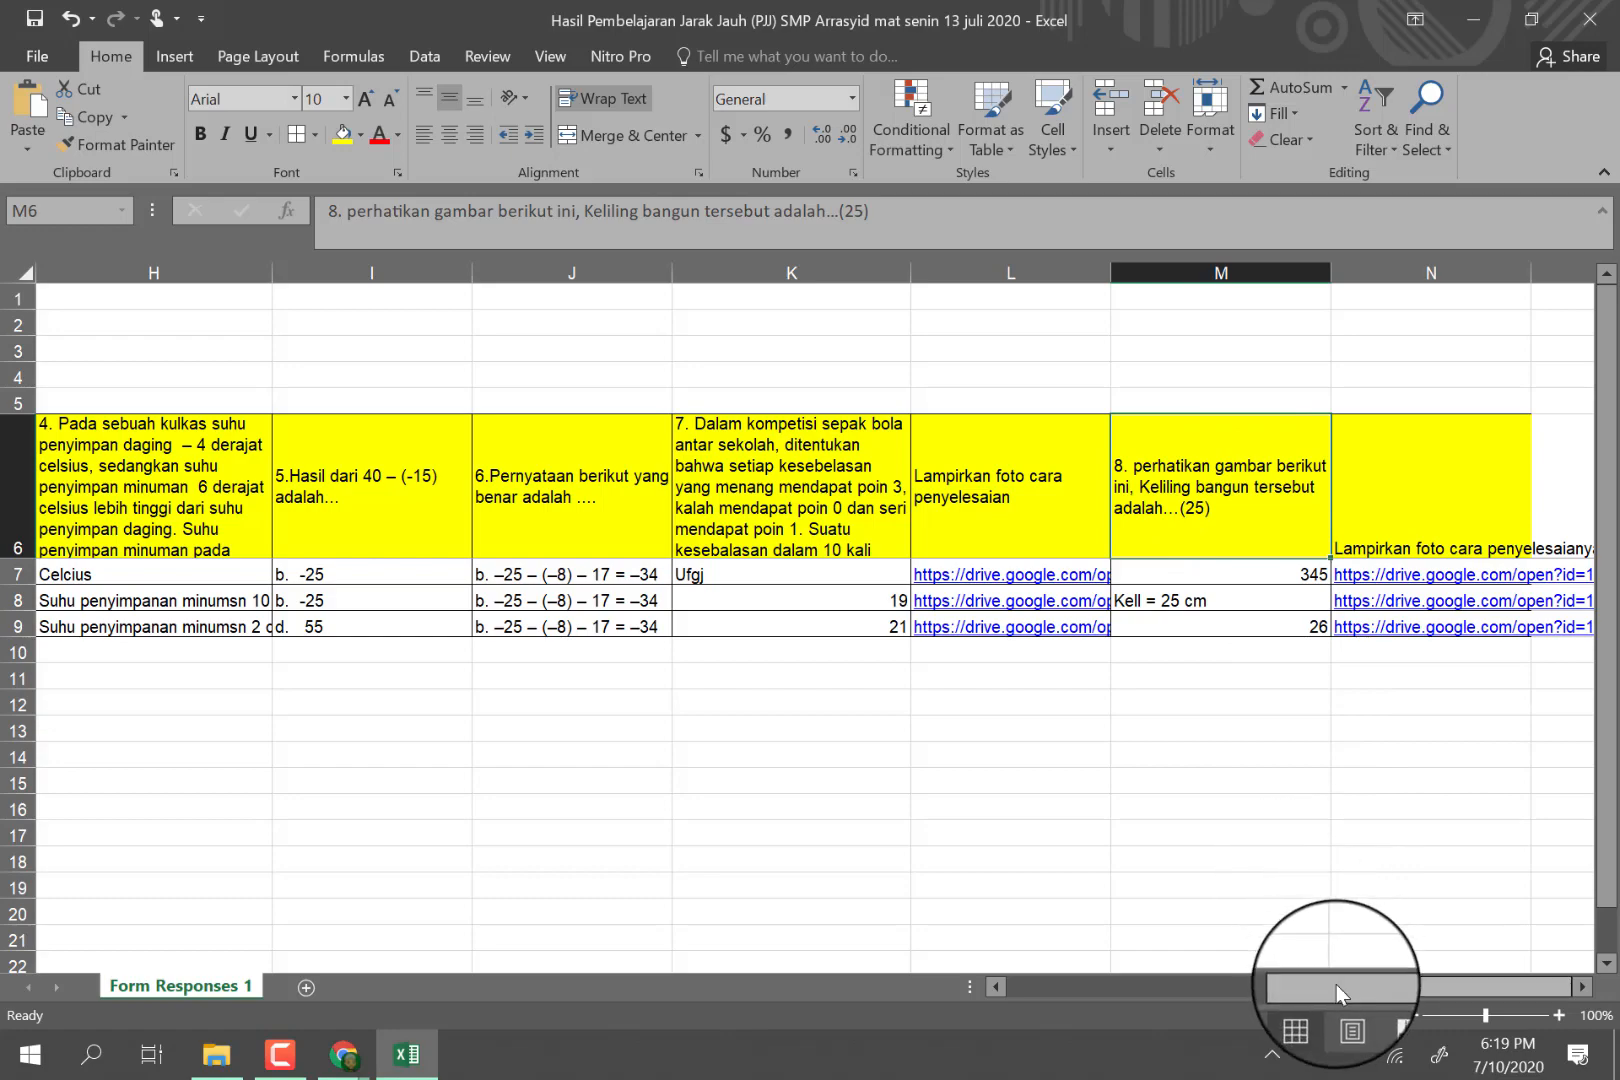
pyautogui.moveTo(1336, 986); pyautogui.dragTo(1134, 962)
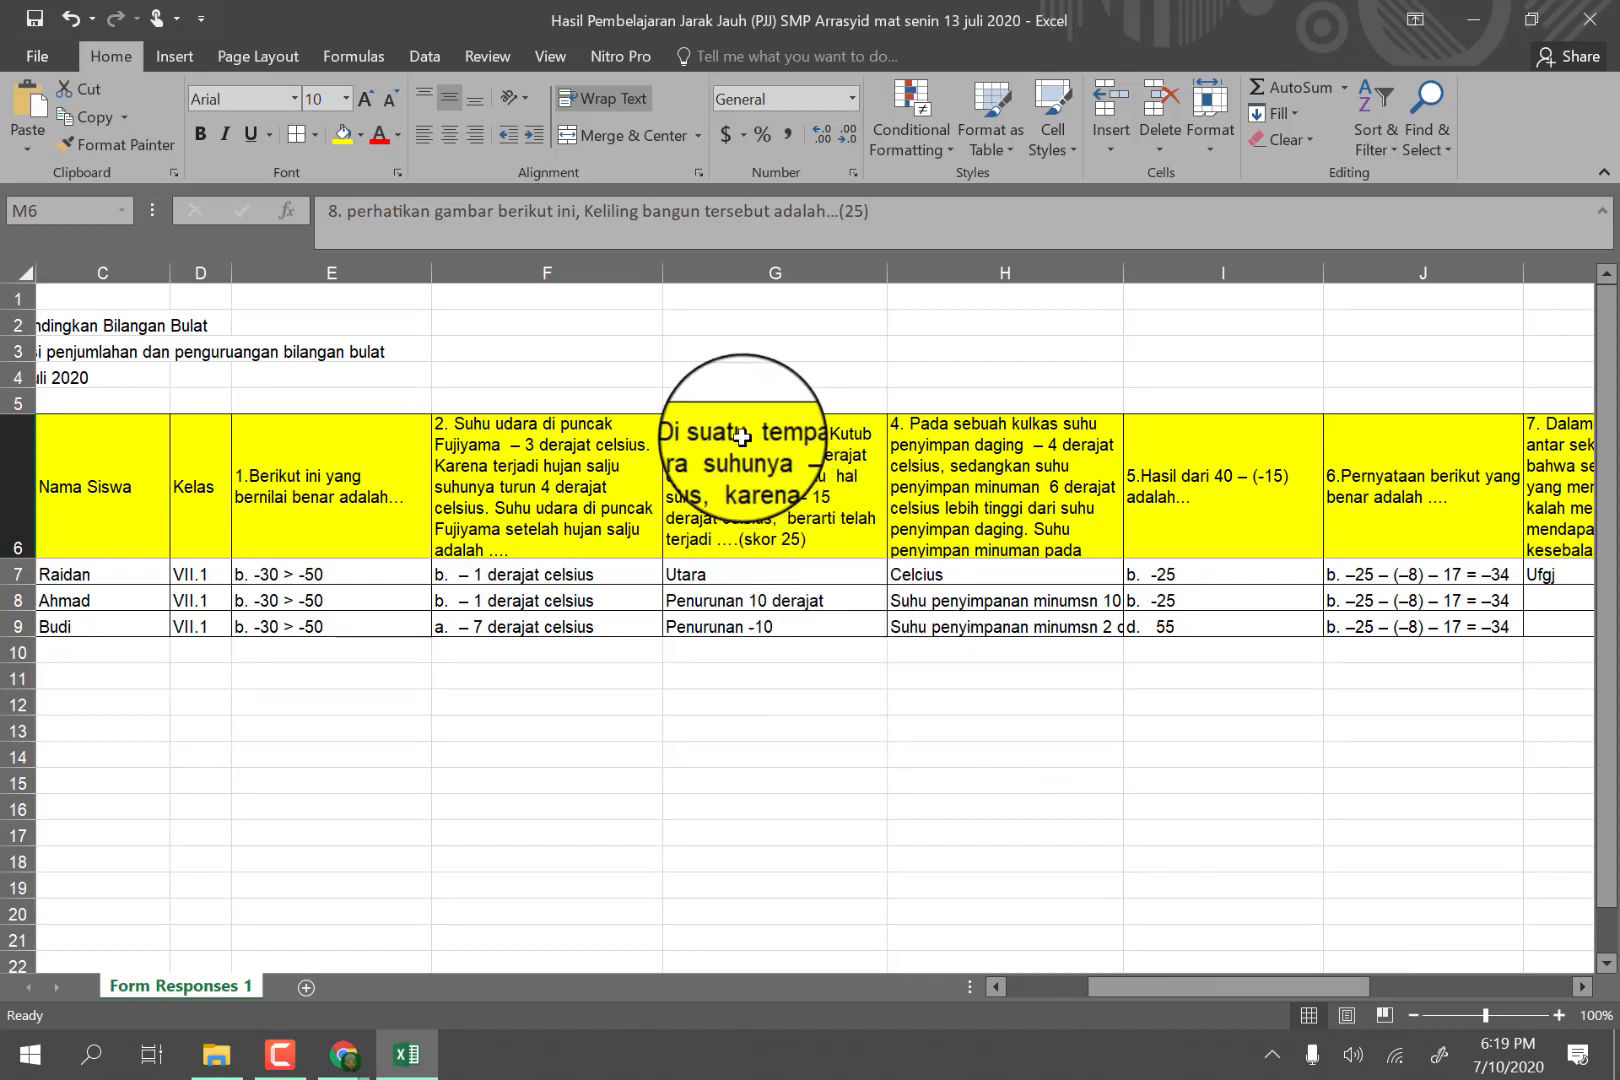
pyautogui.moveTo(741, 437); pyautogui.dragTo(980, 628)
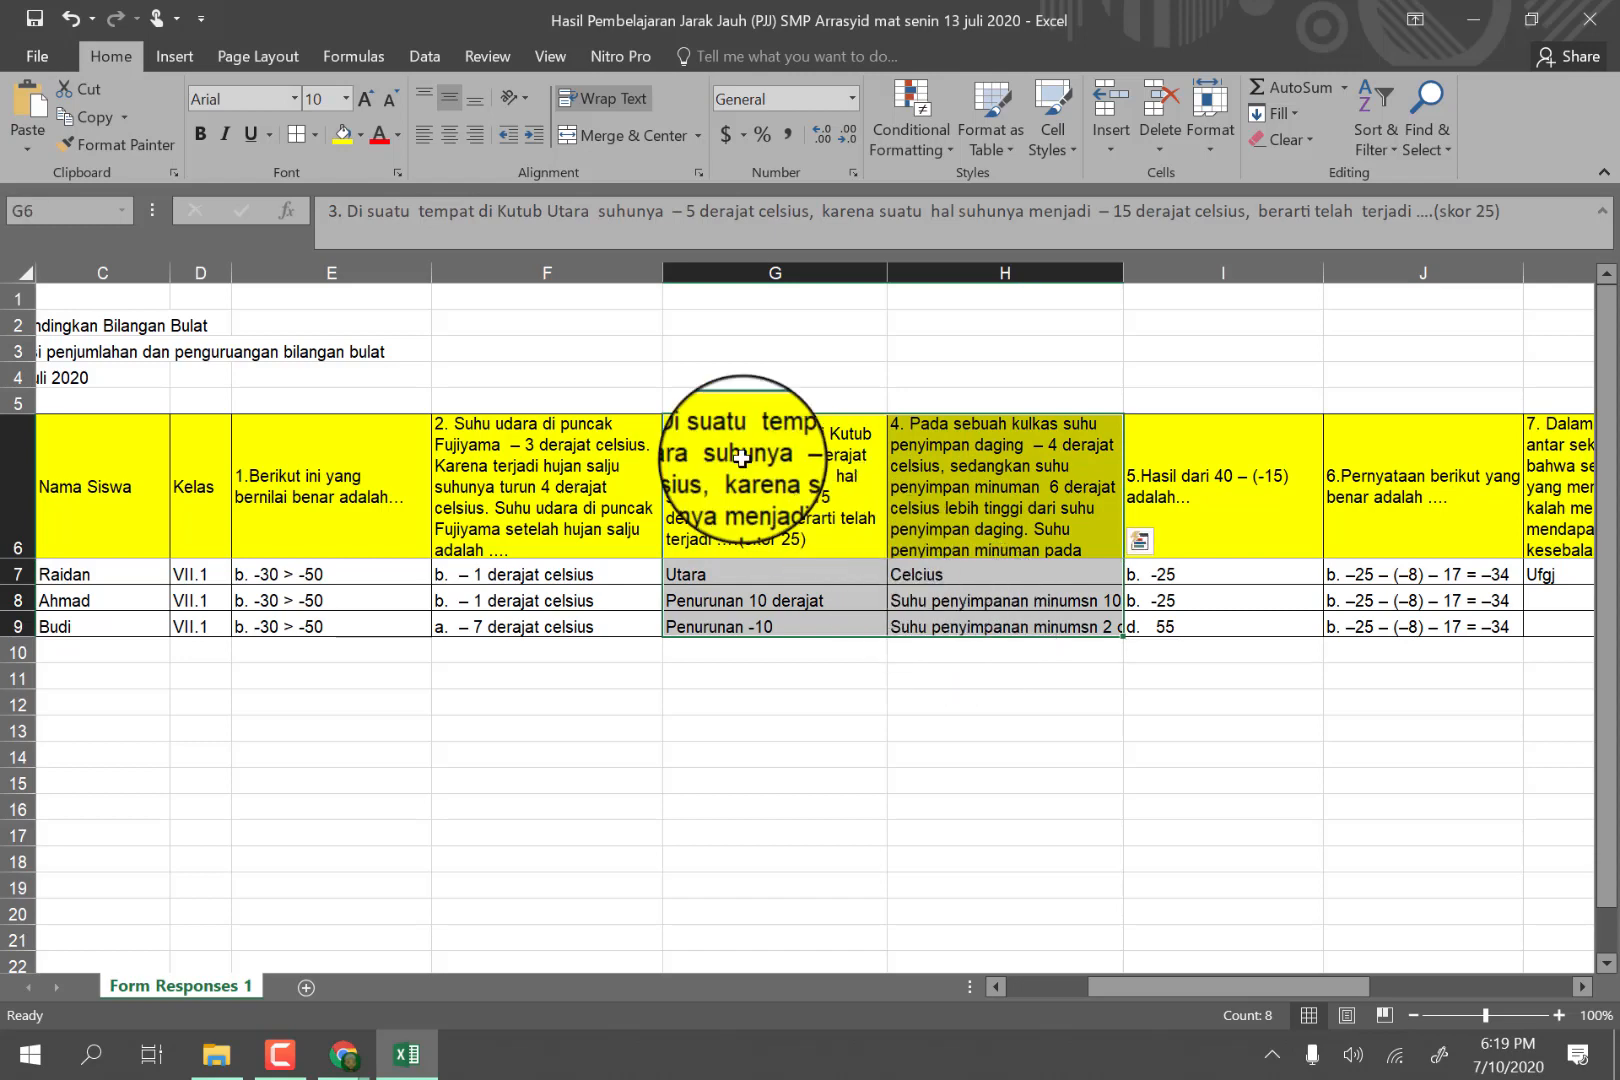
pyautogui.click(363, 138)
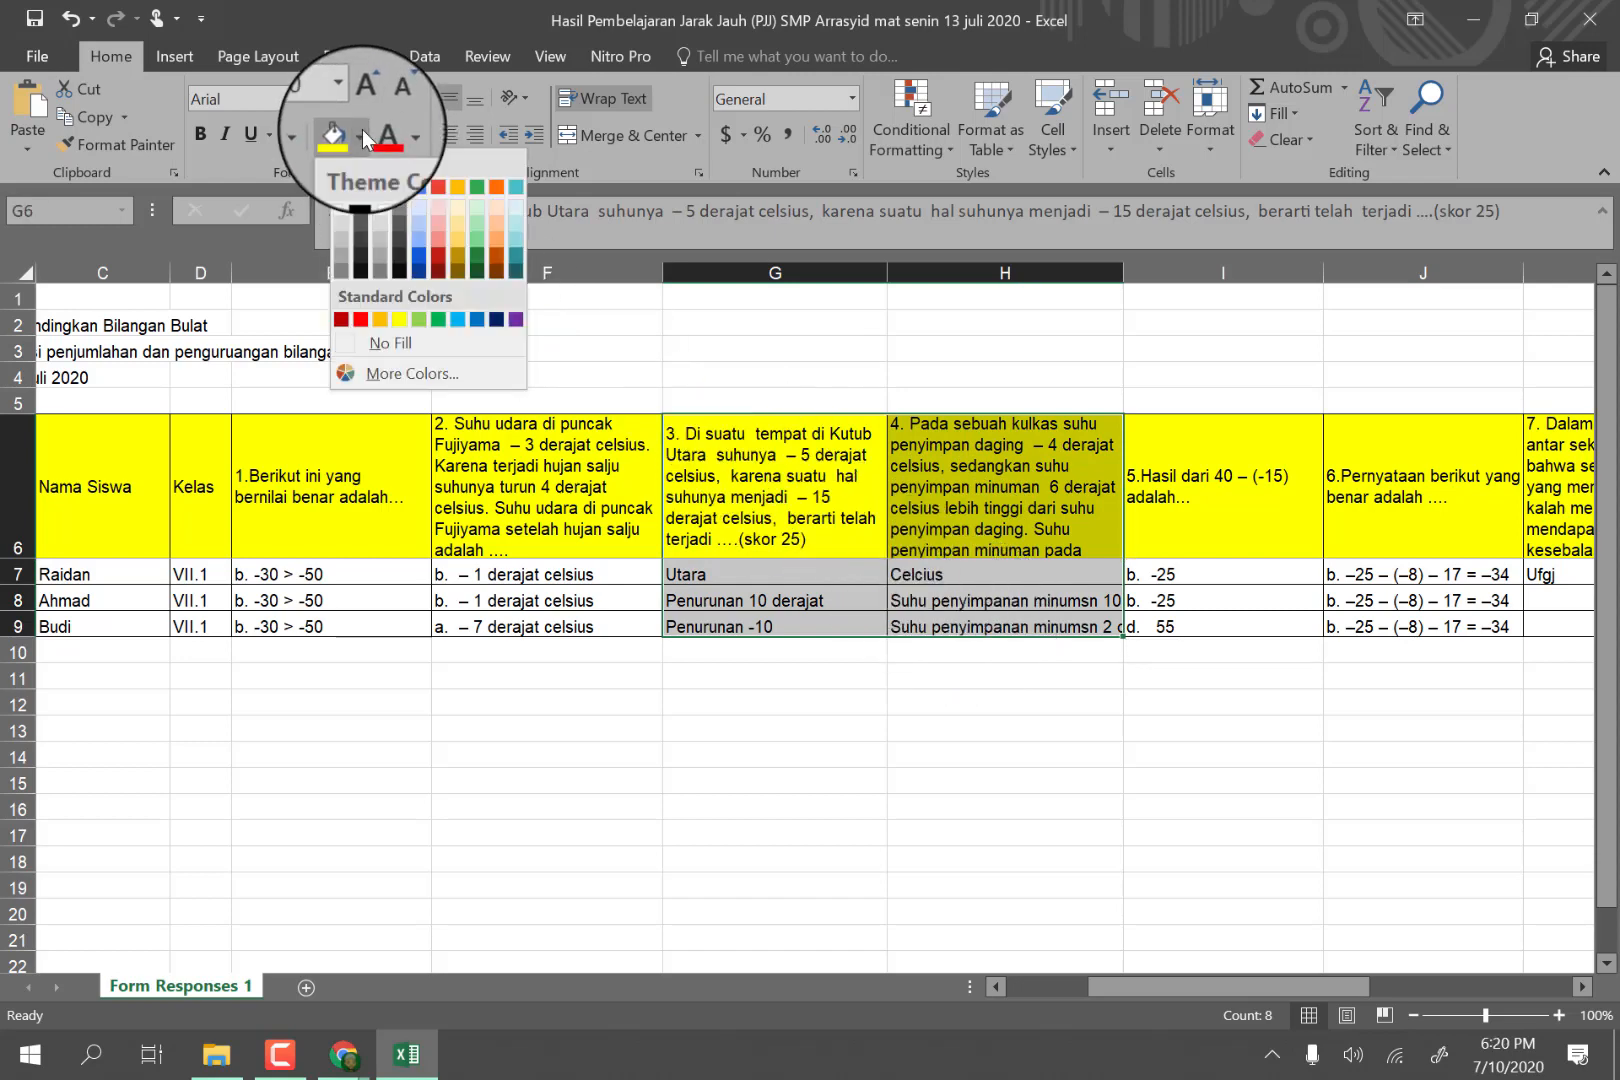
pyautogui.click(850, 452)
pyautogui.click(838, 465)
# Change the fill of the question 3 and 4 header cells, G6 and H6, to light blue.
pyautogui.moveTo(838, 465); pyautogui.dragTo(990, 470)
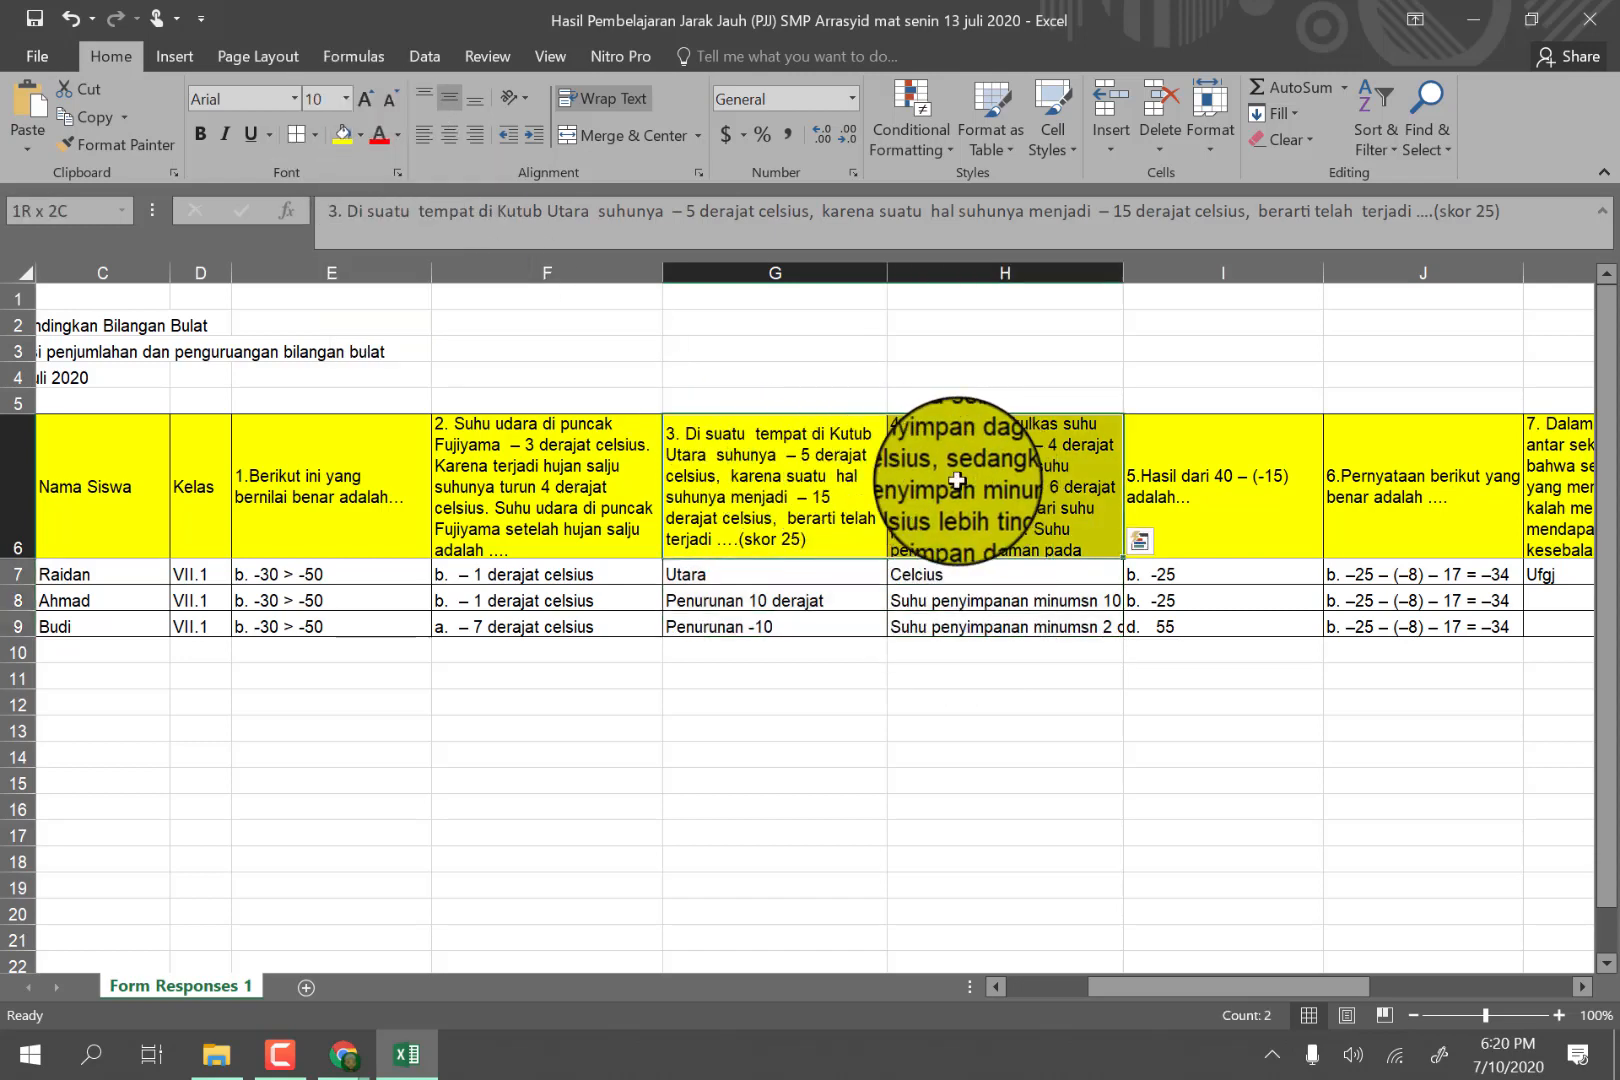
pyautogui.click(363, 138)
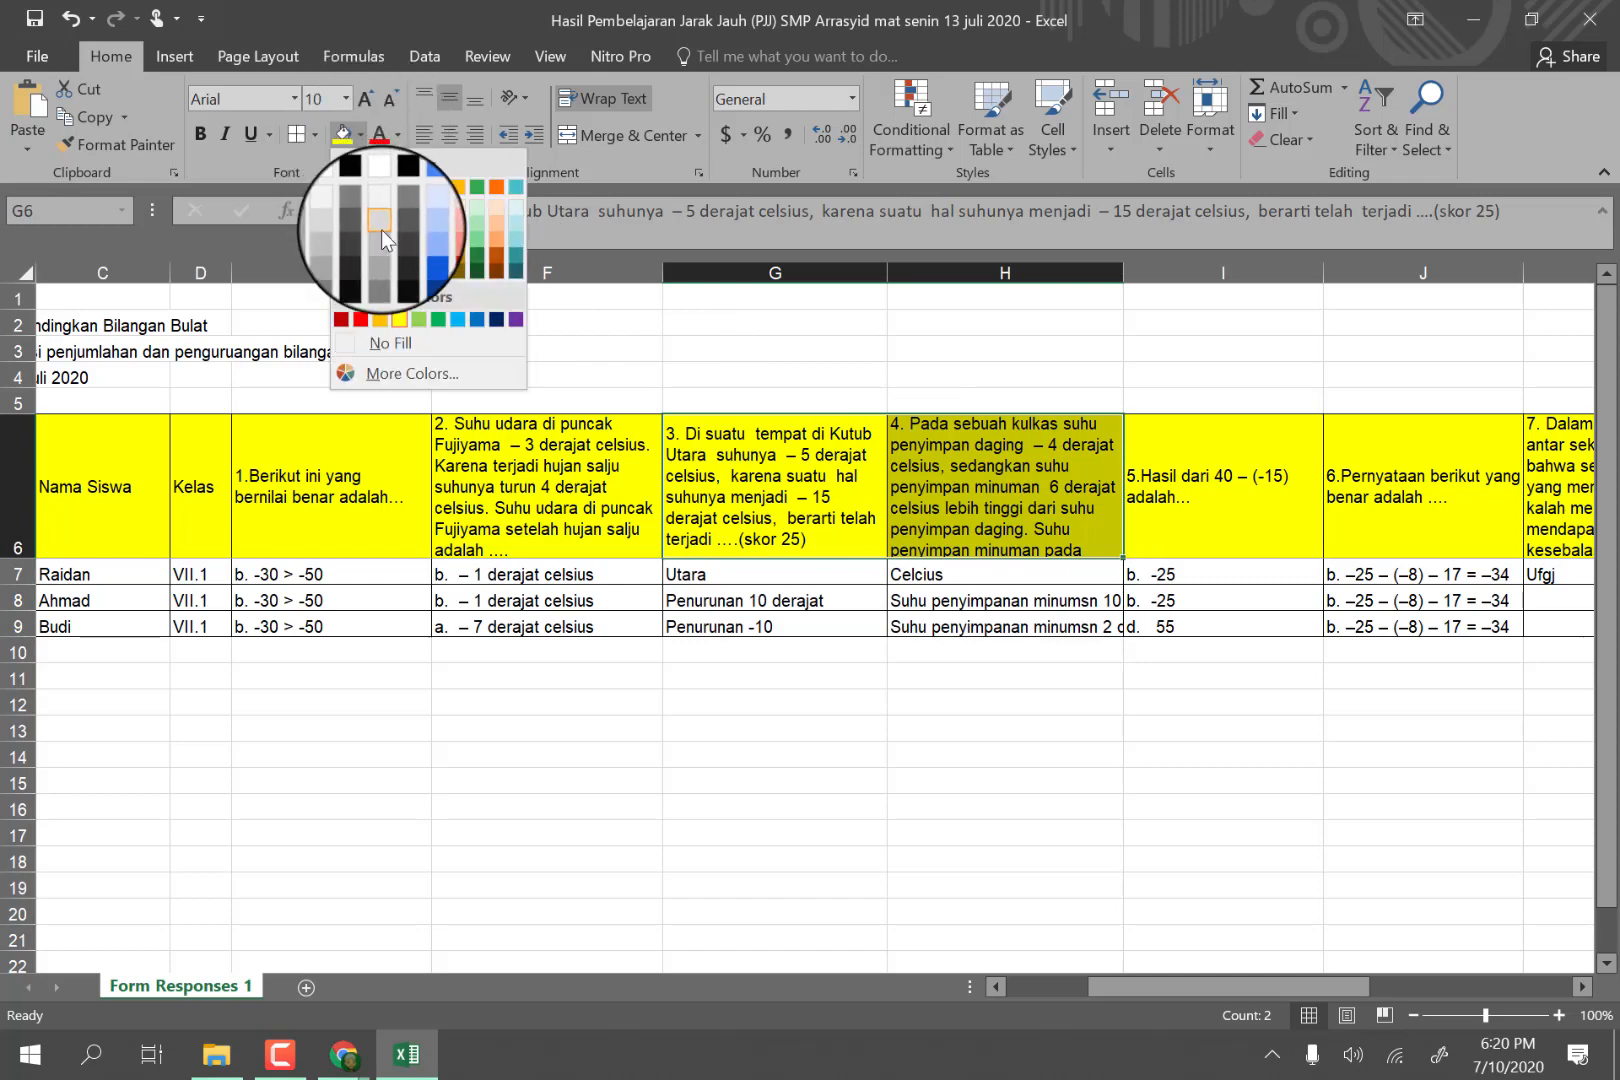
pyautogui.click(416, 239)
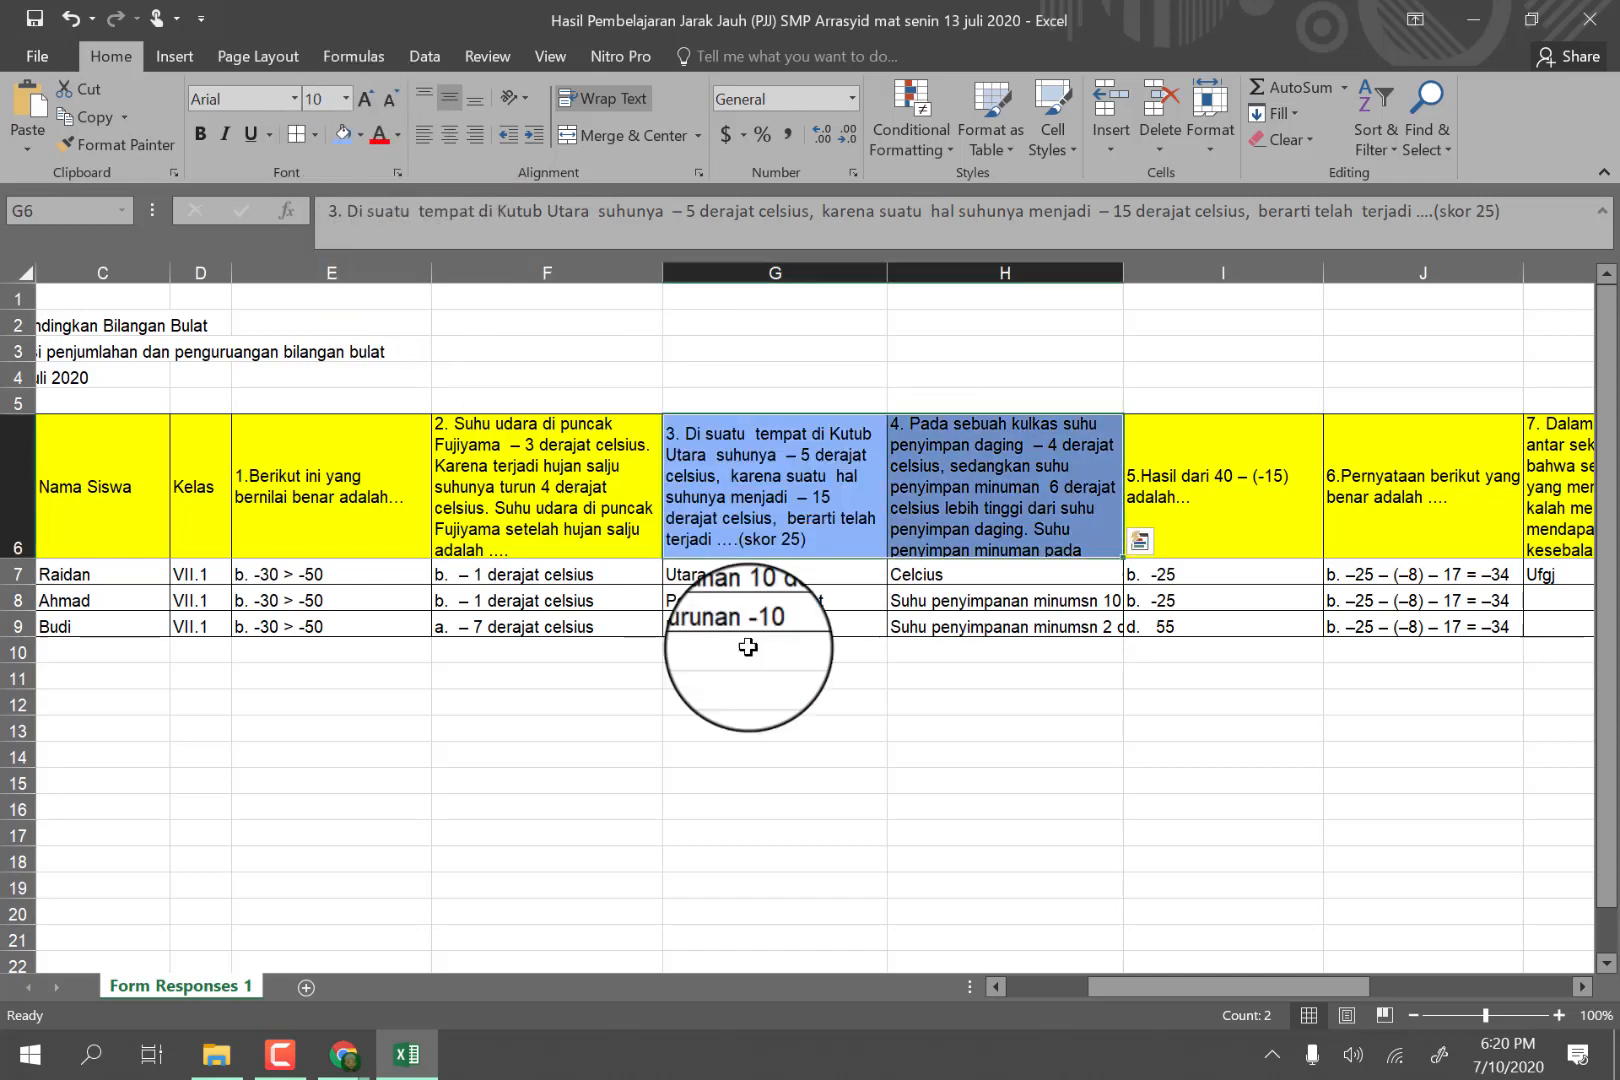
# Apply the same light blue fill to header cells K6 to N6, covering questions 7 and 8 and their photo columns.
pyautogui.moveTo(1258, 990); pyautogui.dragTo(1455, 980)
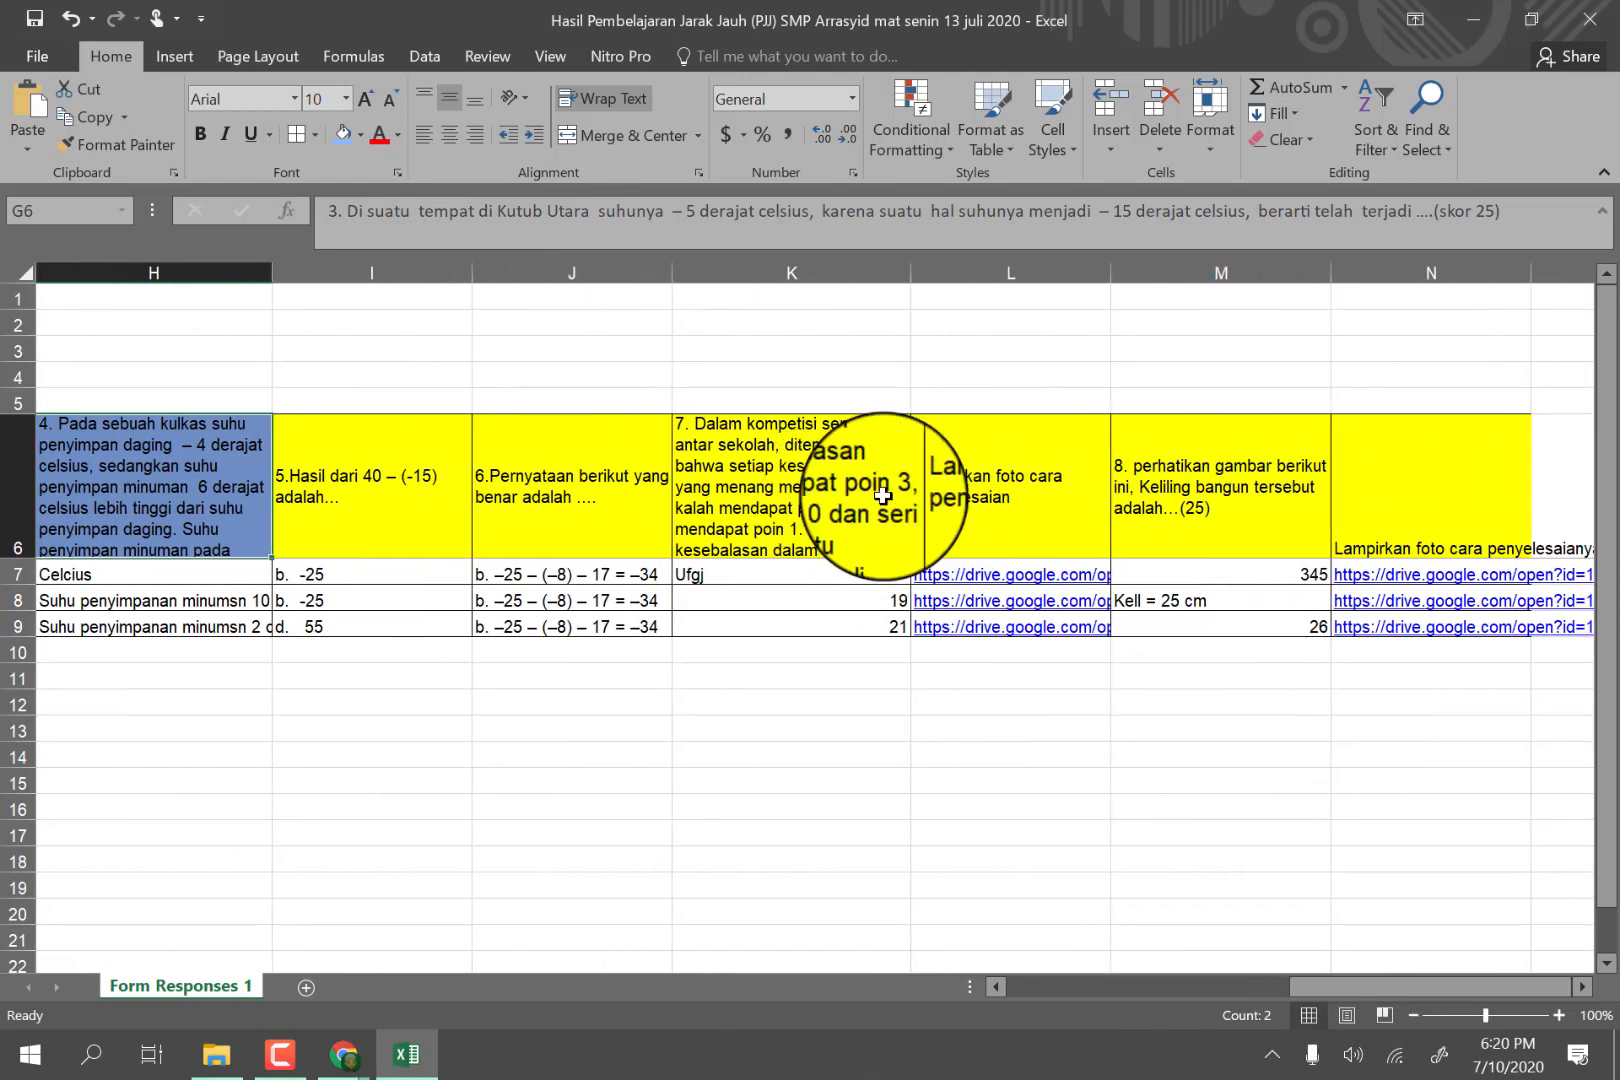
pyautogui.moveTo(900, 485); pyautogui.dragTo(1345, 510)
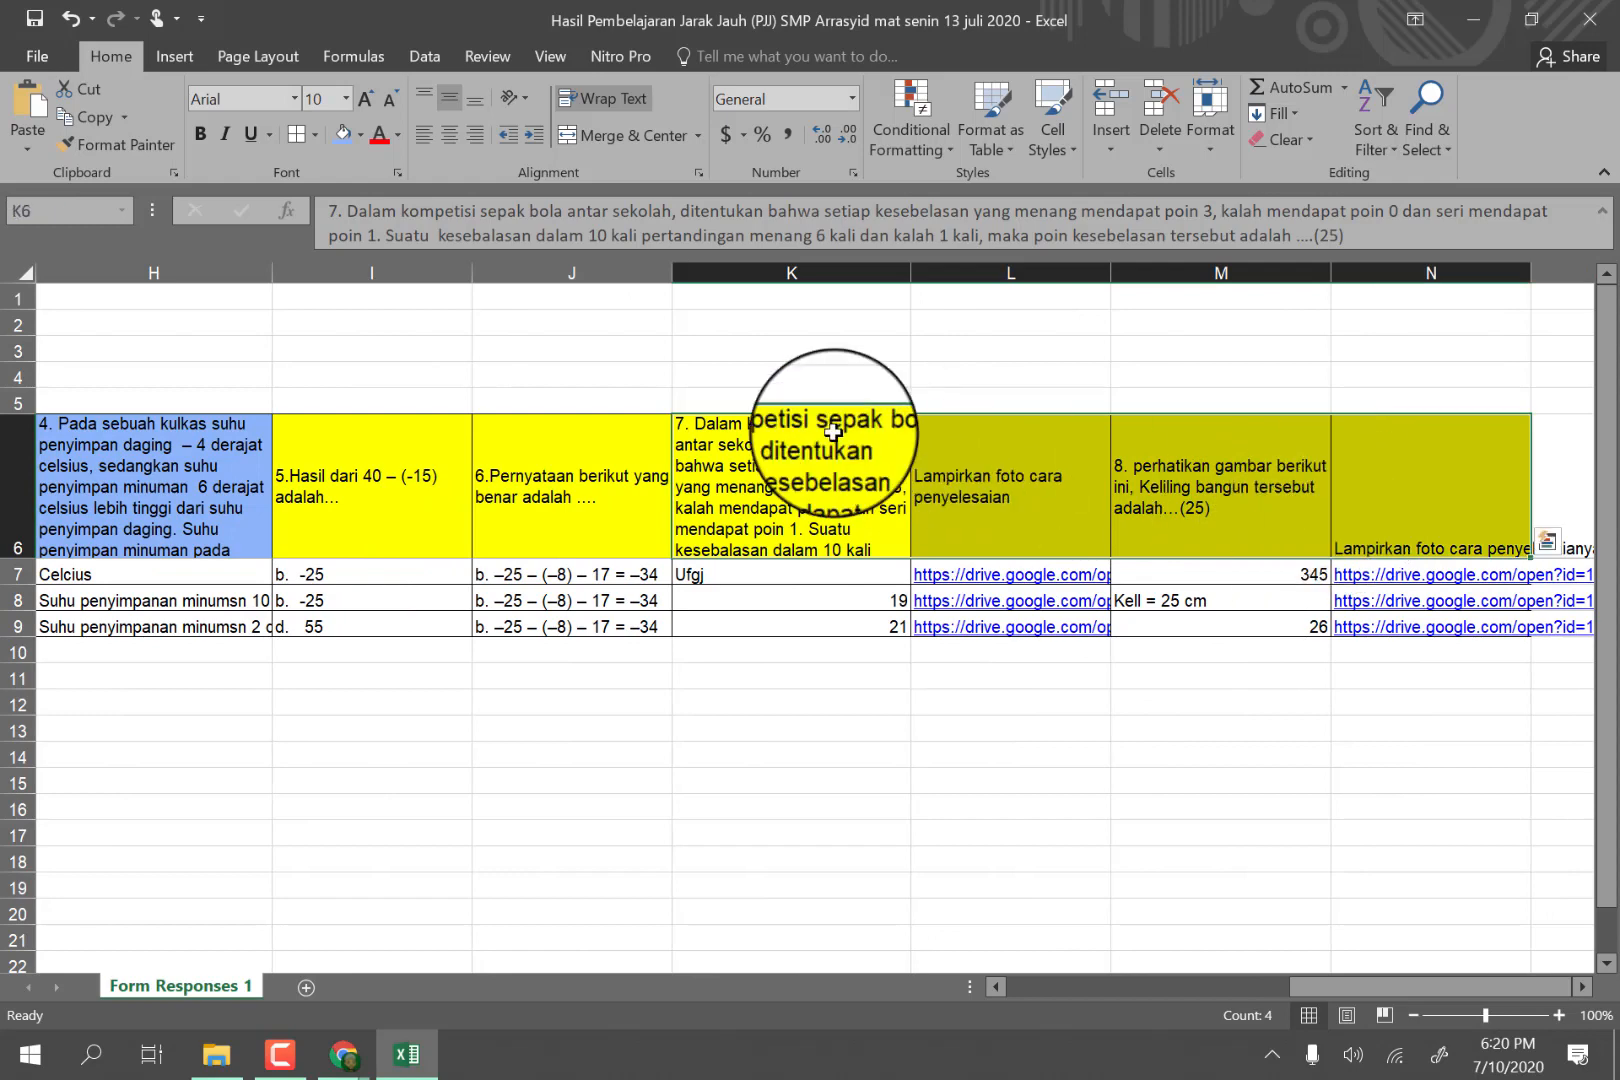
pyautogui.click(343, 133)
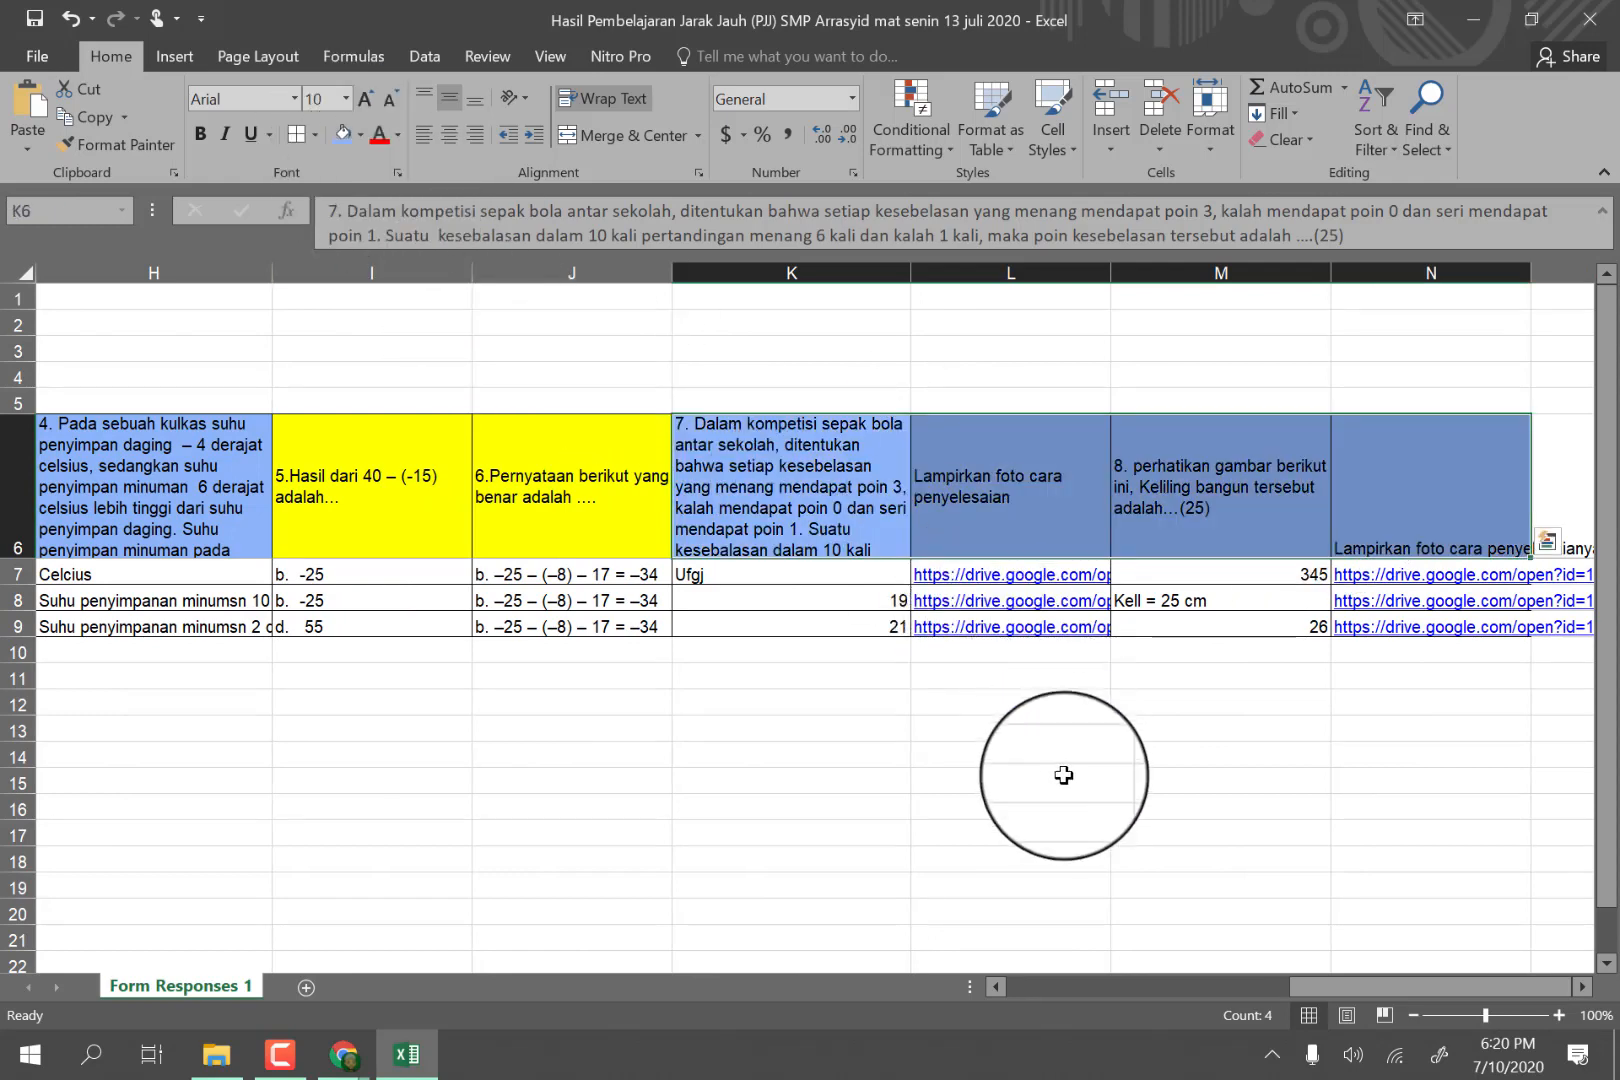
pyautogui.click(1049, 778)
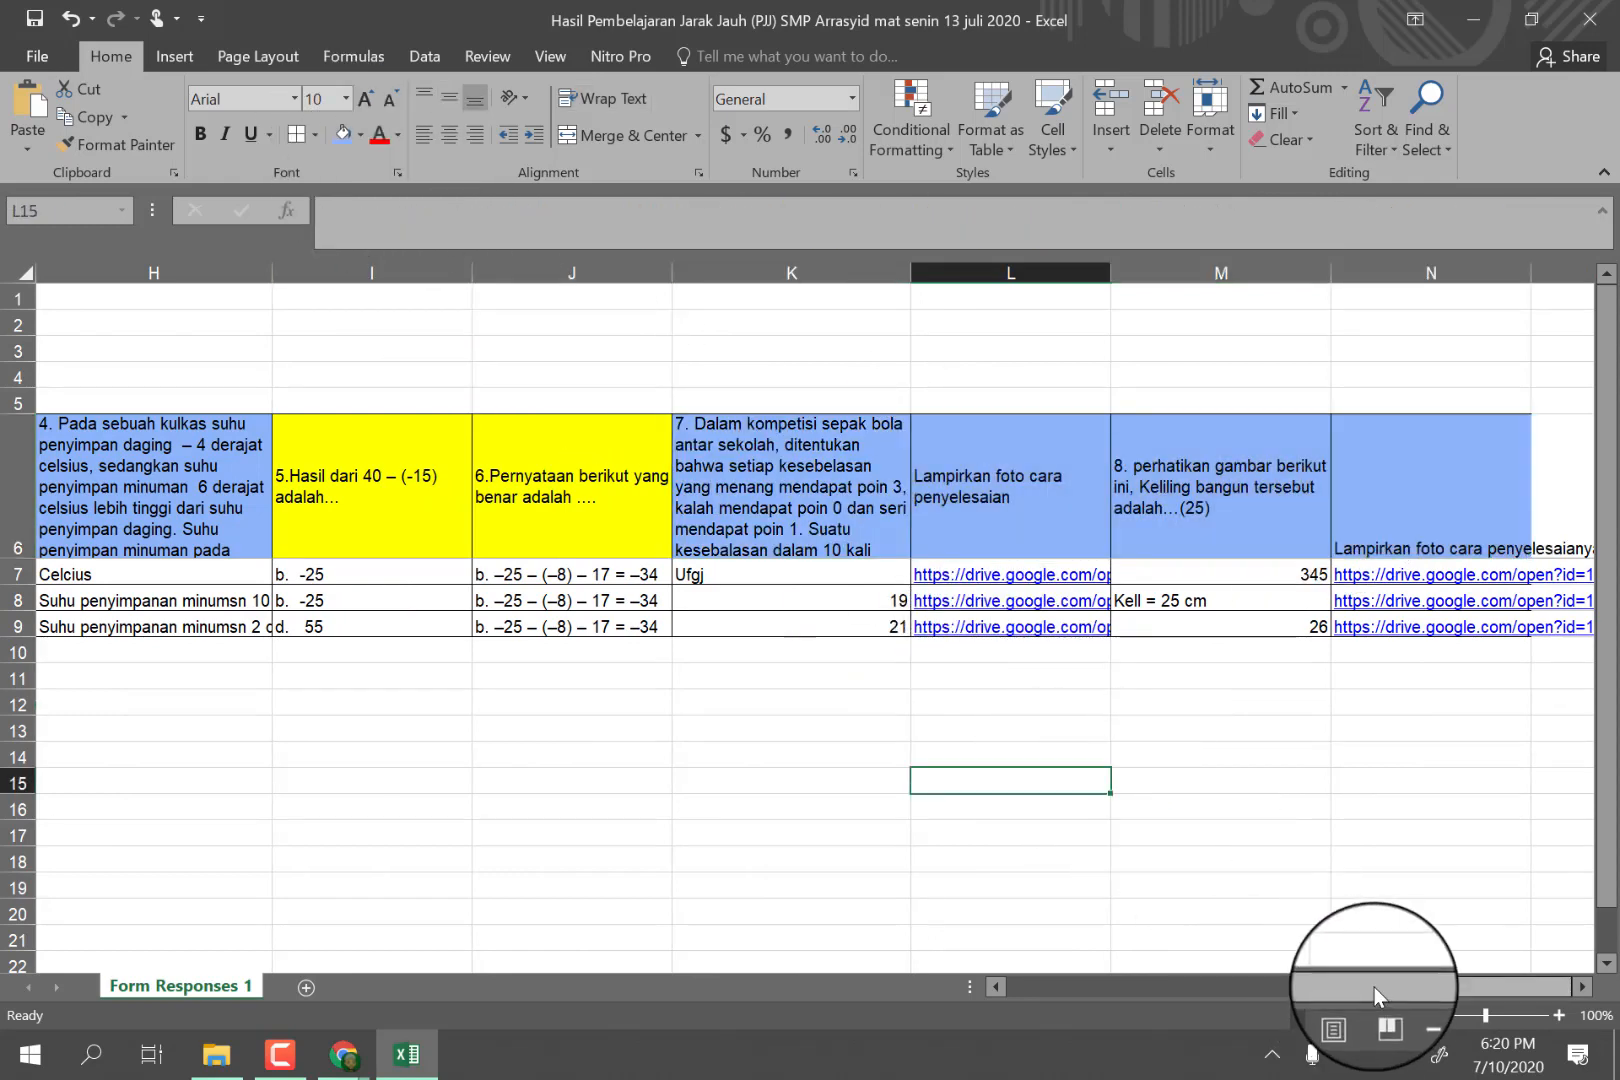
# Insert a blank column between the question 3 and question 4 columns and narrow it to a score-column width.
pyautogui.moveTo(1374, 987); pyautogui.dragTo(1281, 987)
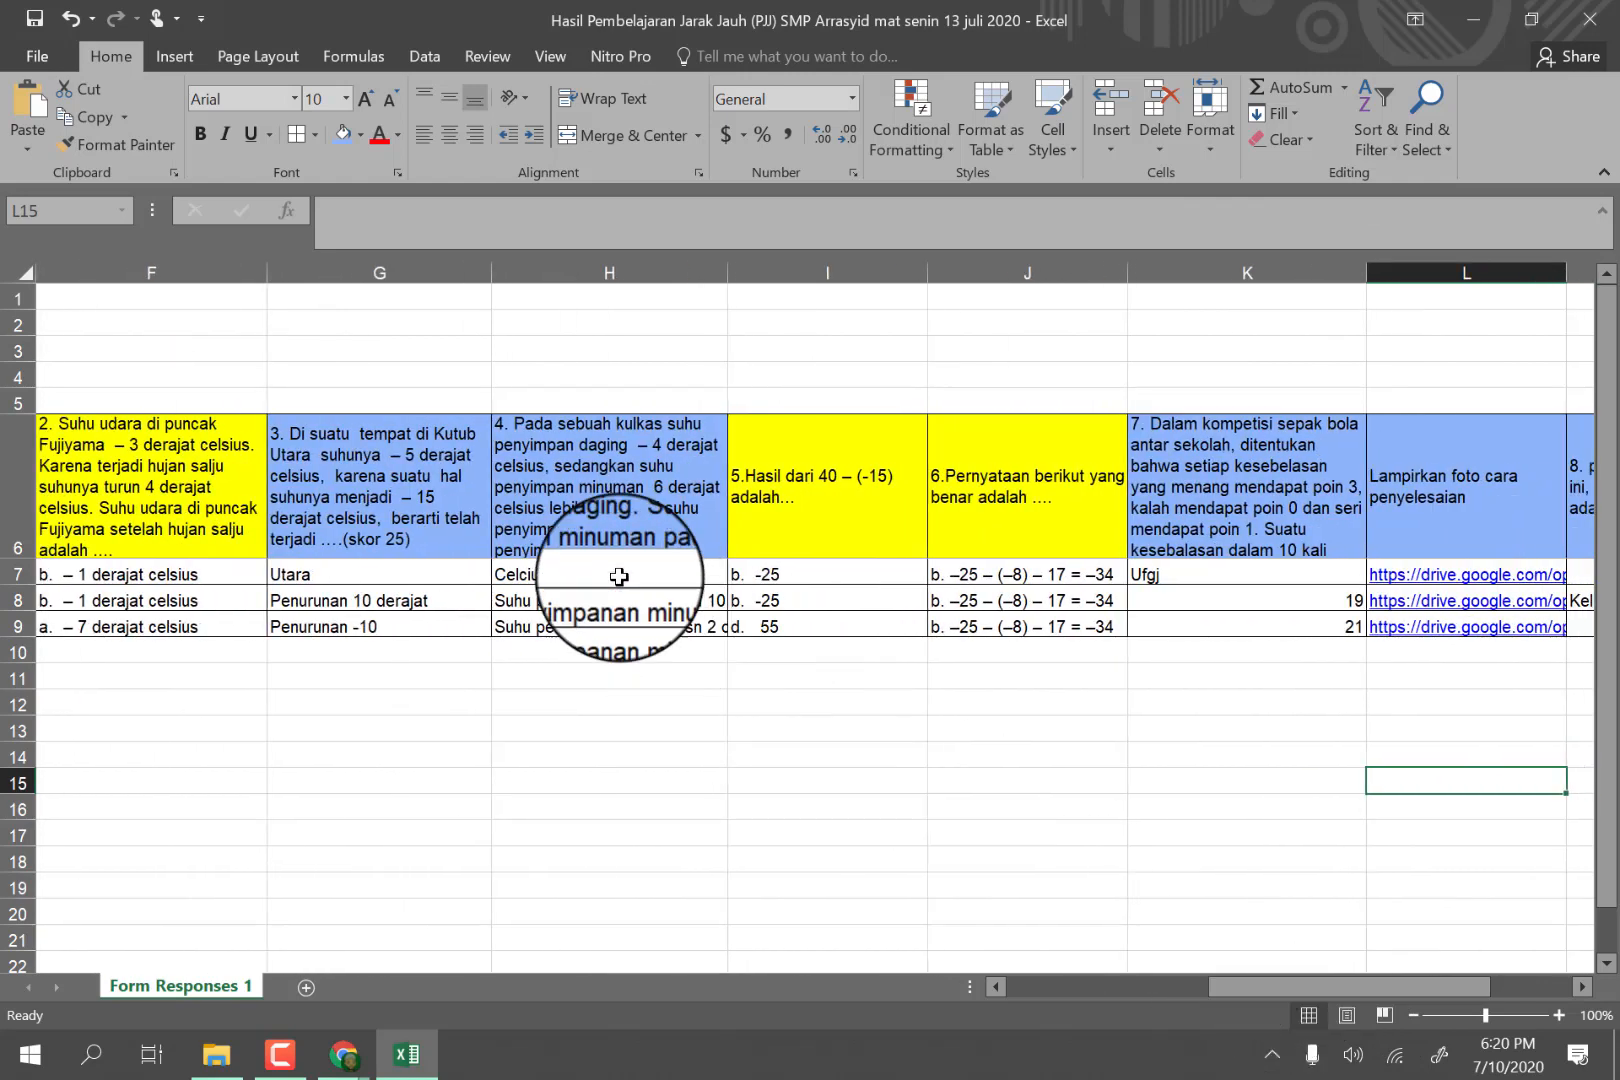
pyautogui.click(521, 266)
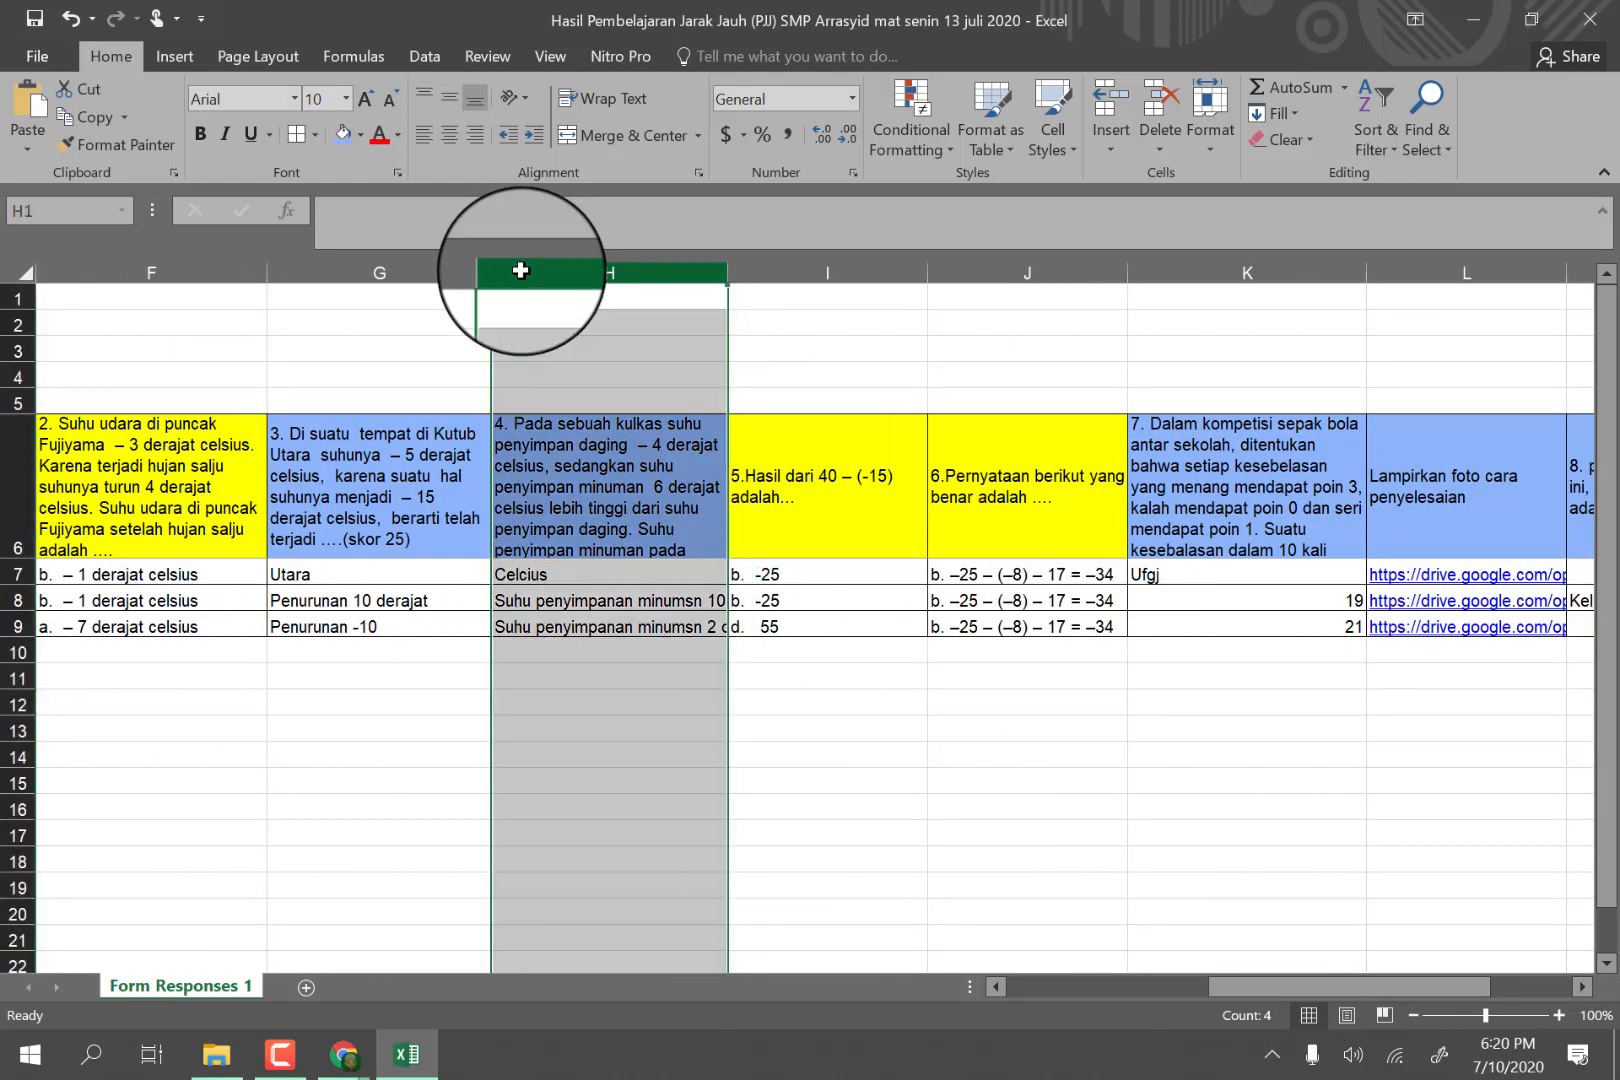
pyautogui.rightClick(521, 278)
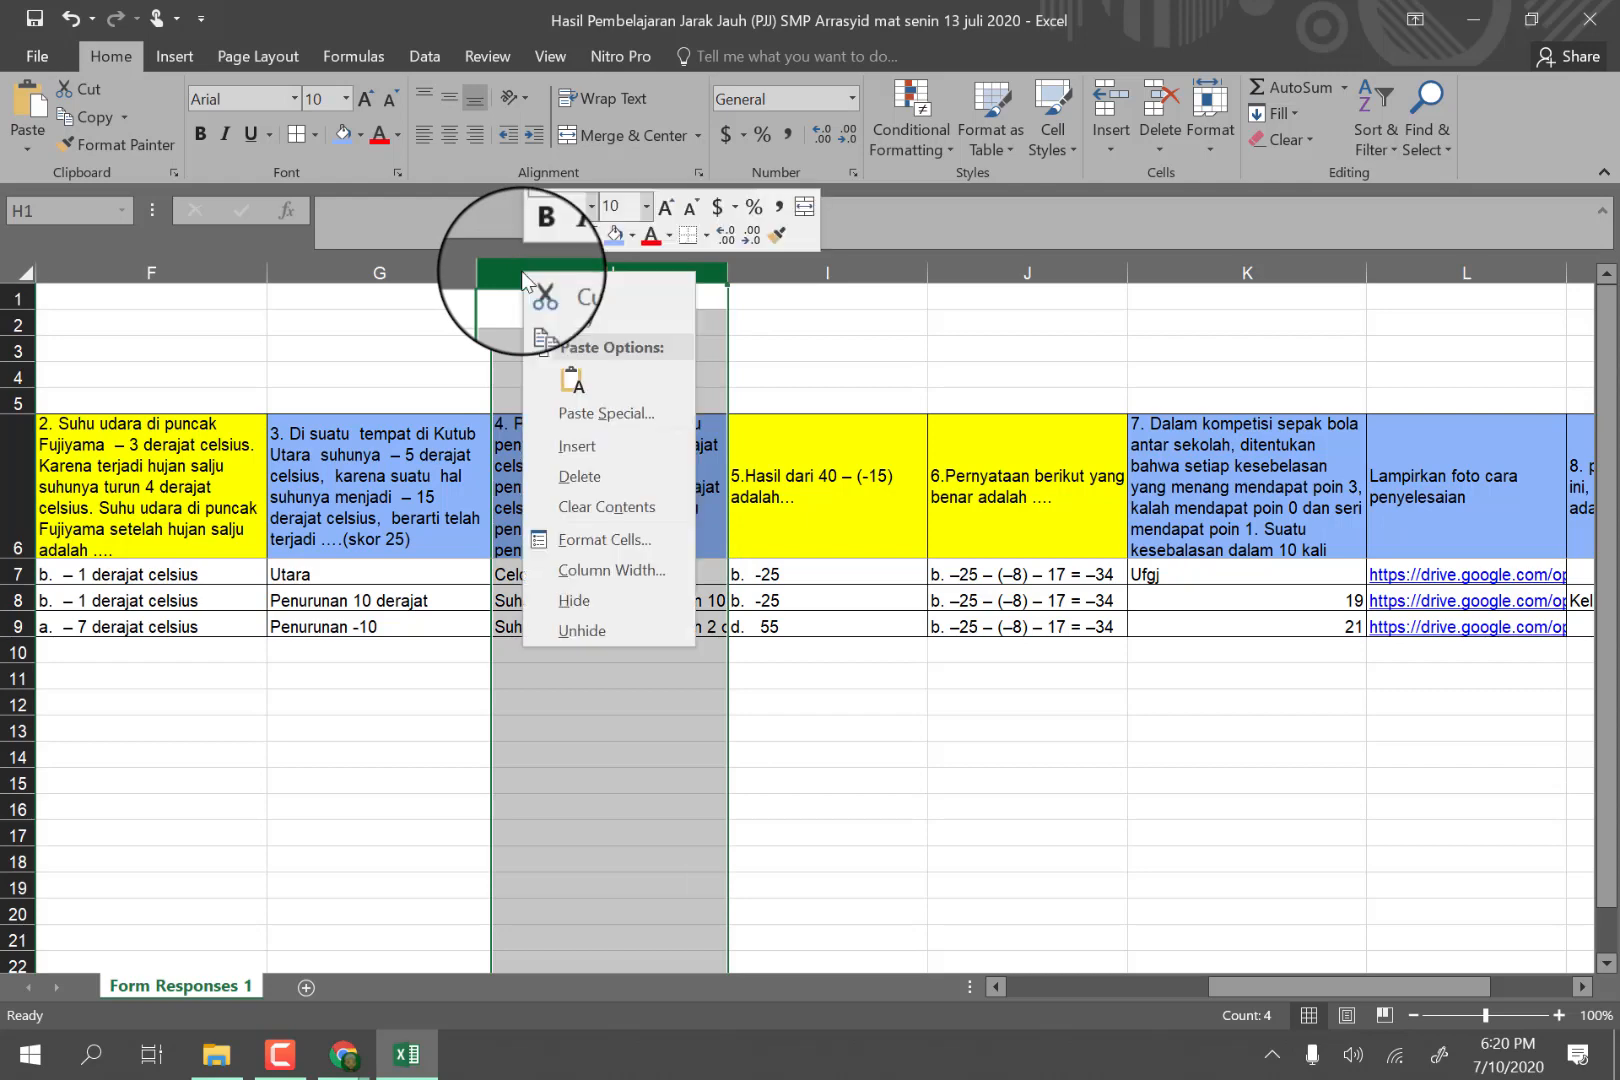
pyautogui.click(553, 445)
pyautogui.click(535, 441)
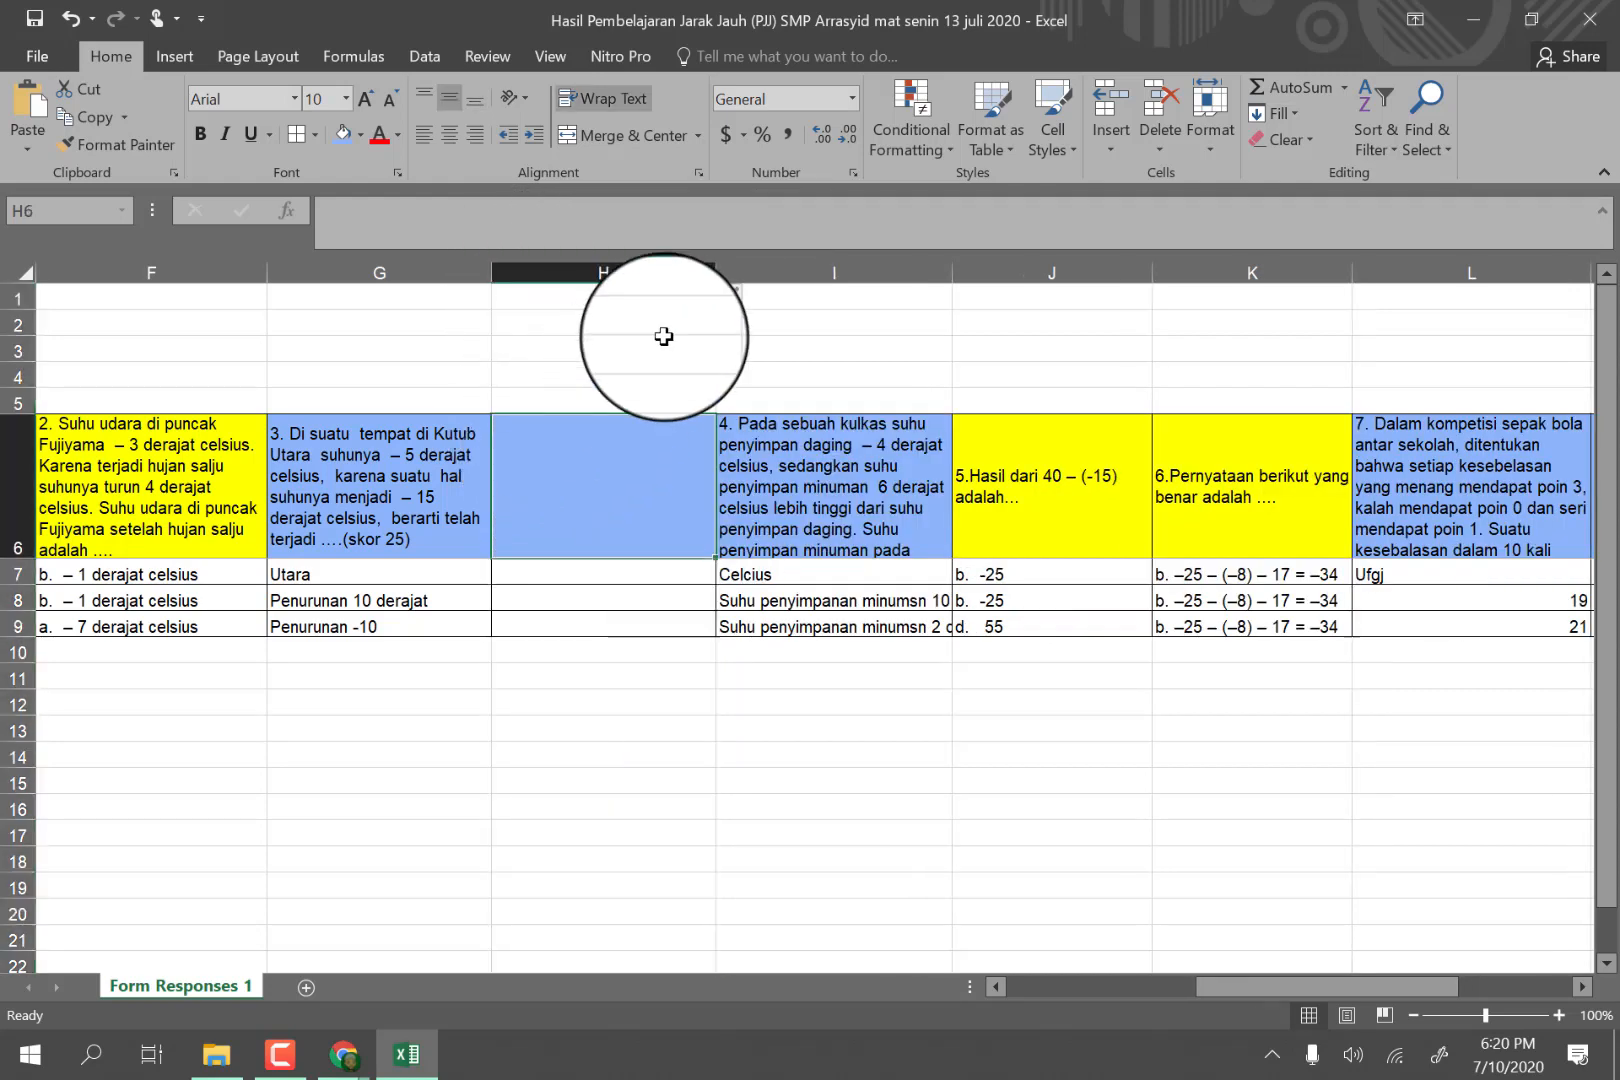
pyautogui.moveTo(716, 275); pyautogui.dragTo(558, 278)
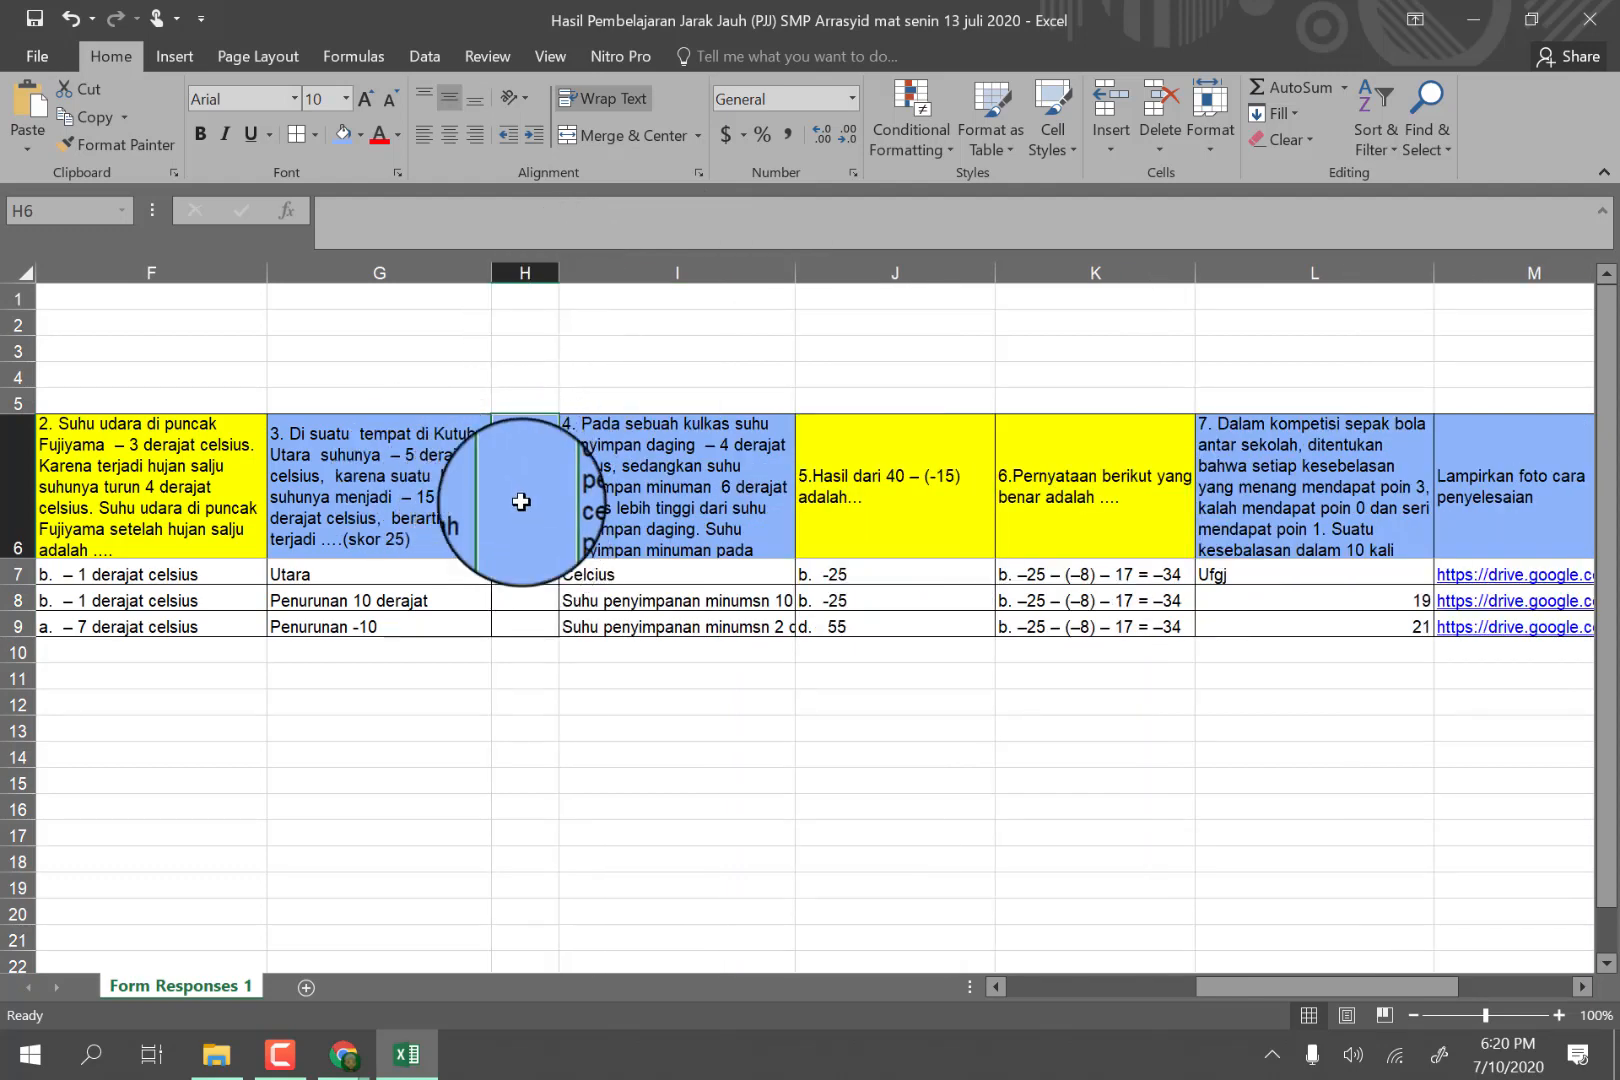
# Enter the header "Nilai Soal no 3" in H6 and widen column H slightly so it wraps onto two lines.
pyautogui.write('Nilai Soal no 3')
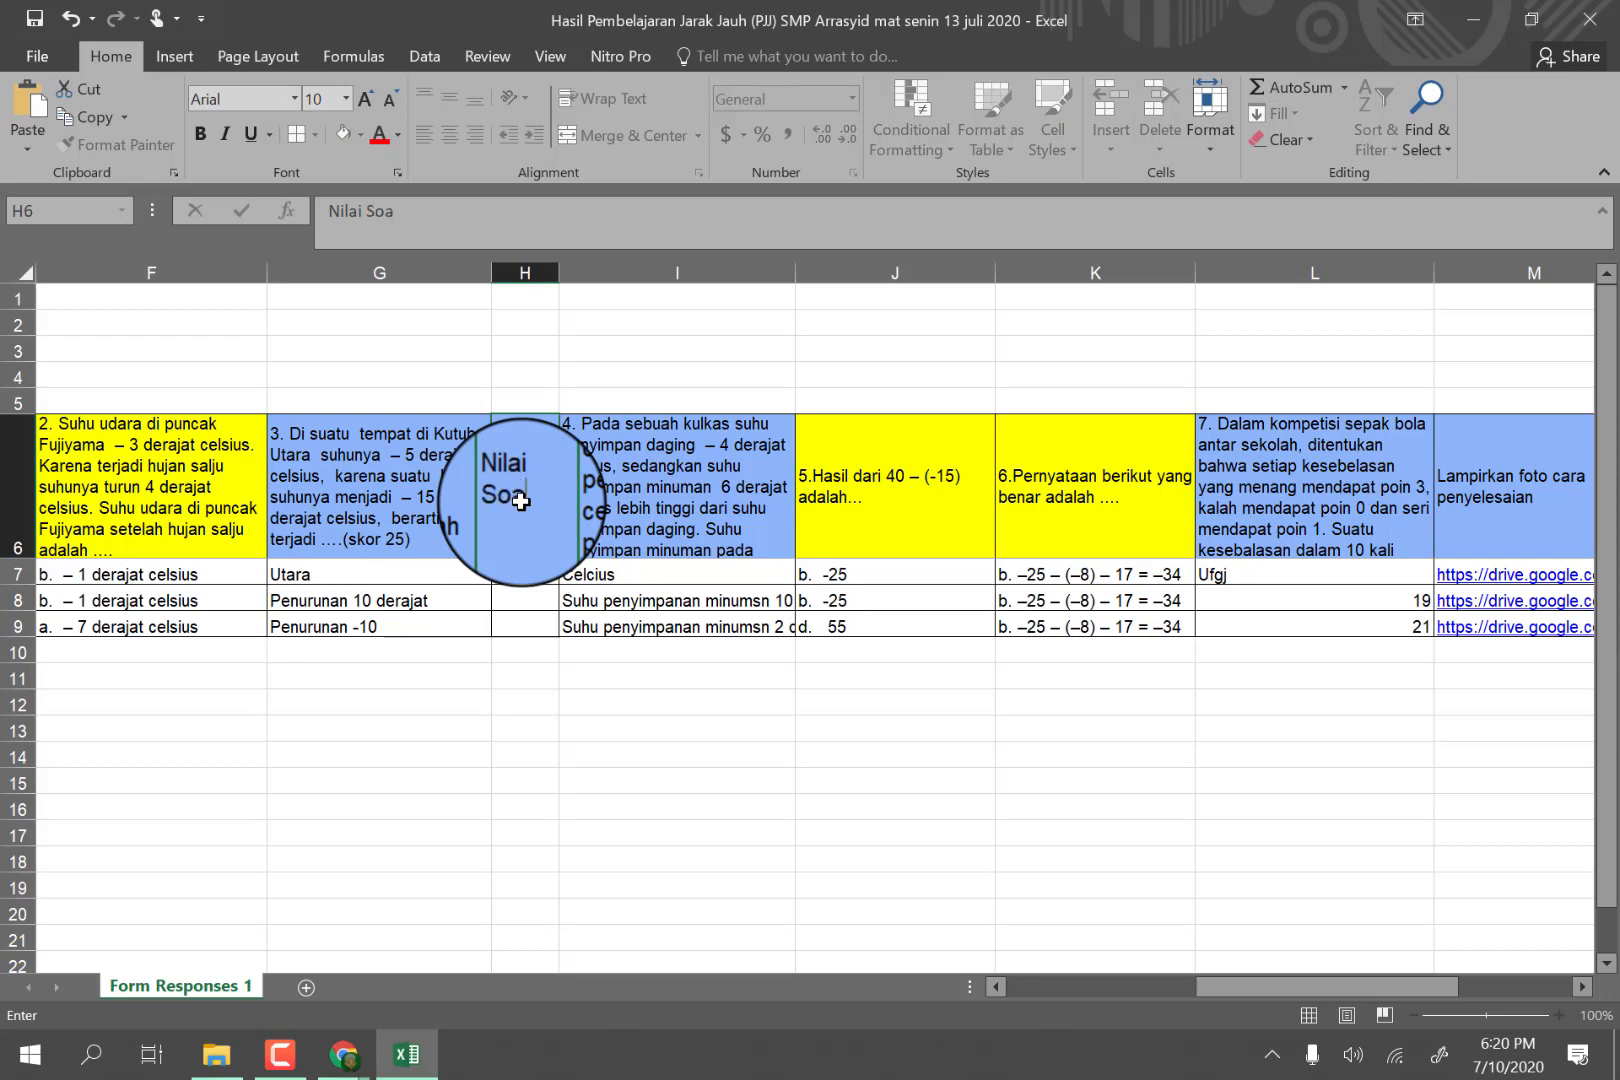
pyautogui.click(678, 499)
pyautogui.click(532, 467)
pyautogui.moveTo(557, 268); pyautogui.dragTo(569, 270)
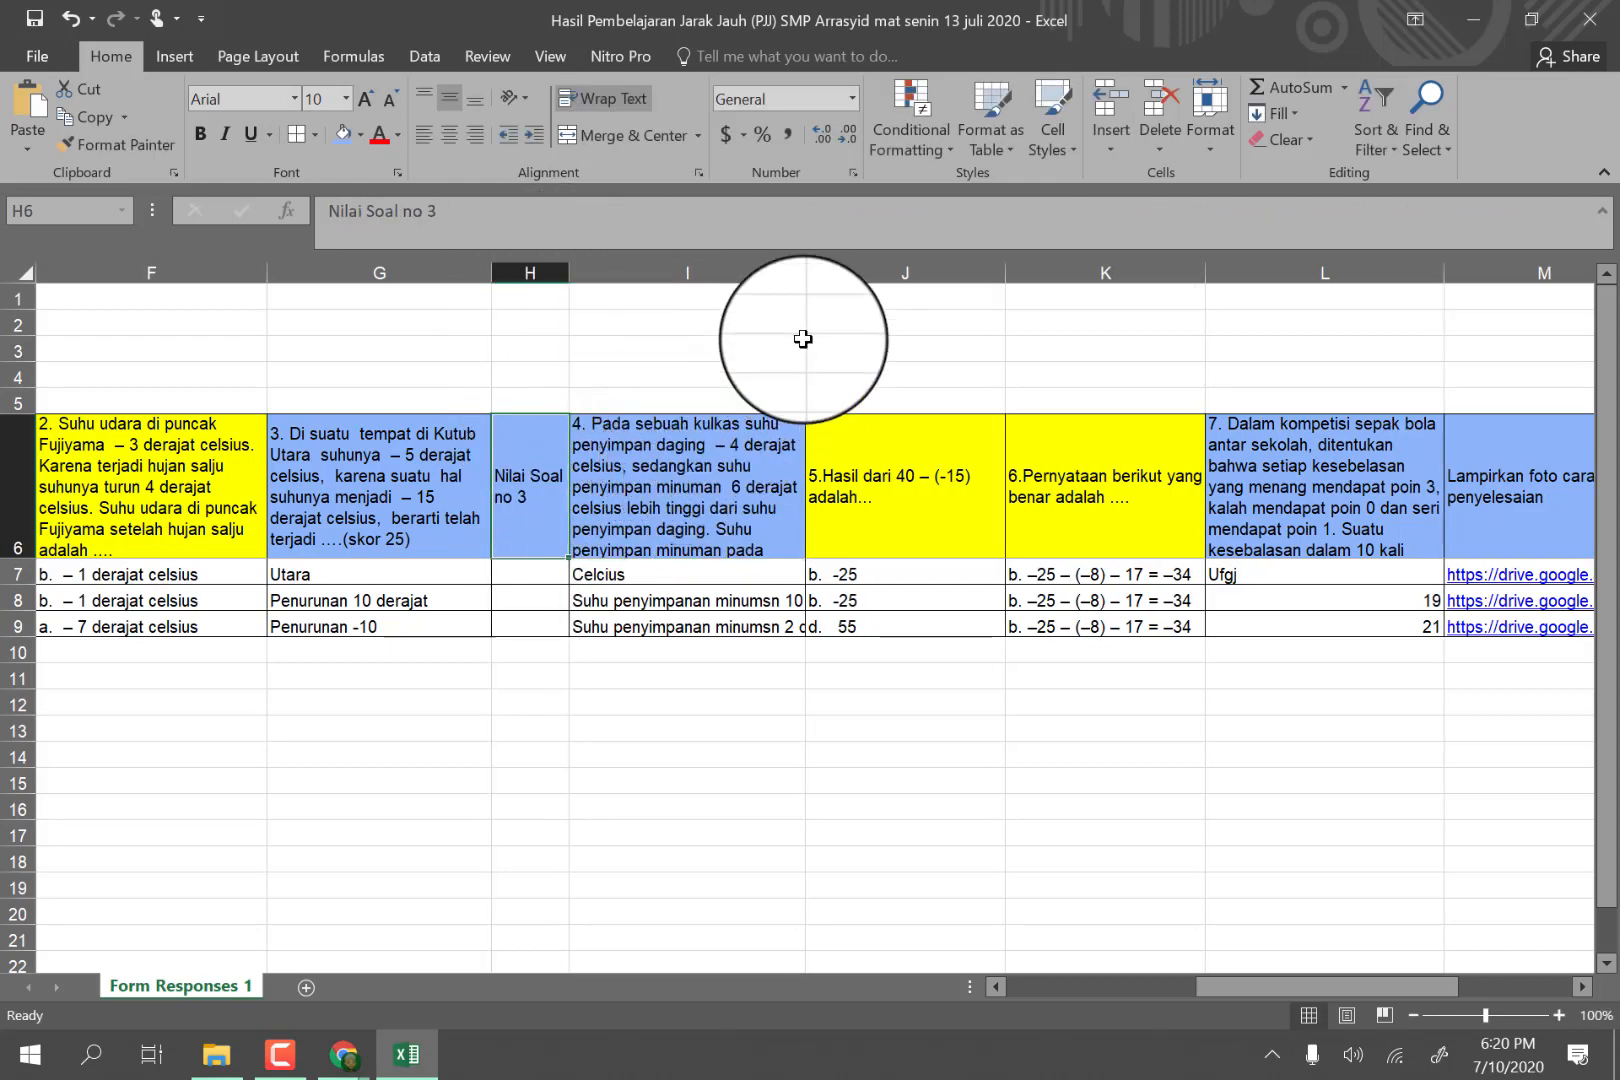
# Insert a blank column between the question 4 and question 5 columns and narrow it.
pyautogui.click(837, 263)
pyautogui.rightClick(837, 265)
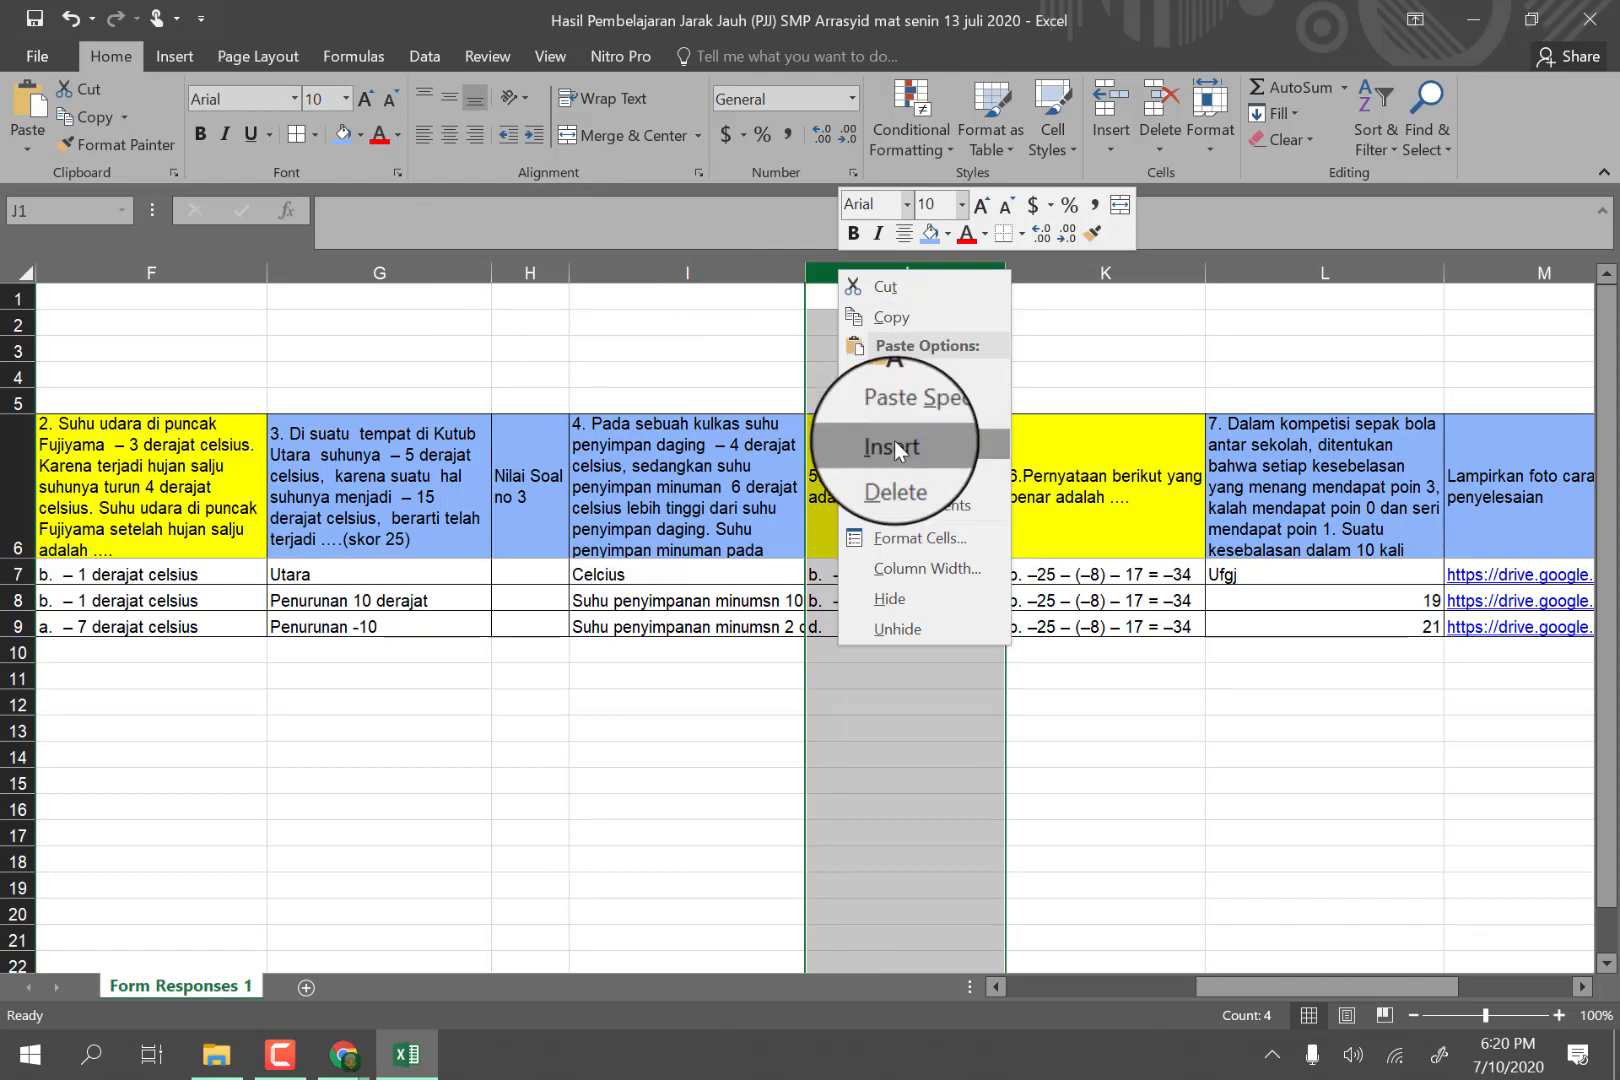
pyautogui.click(886, 448)
pyautogui.click(785, 456)
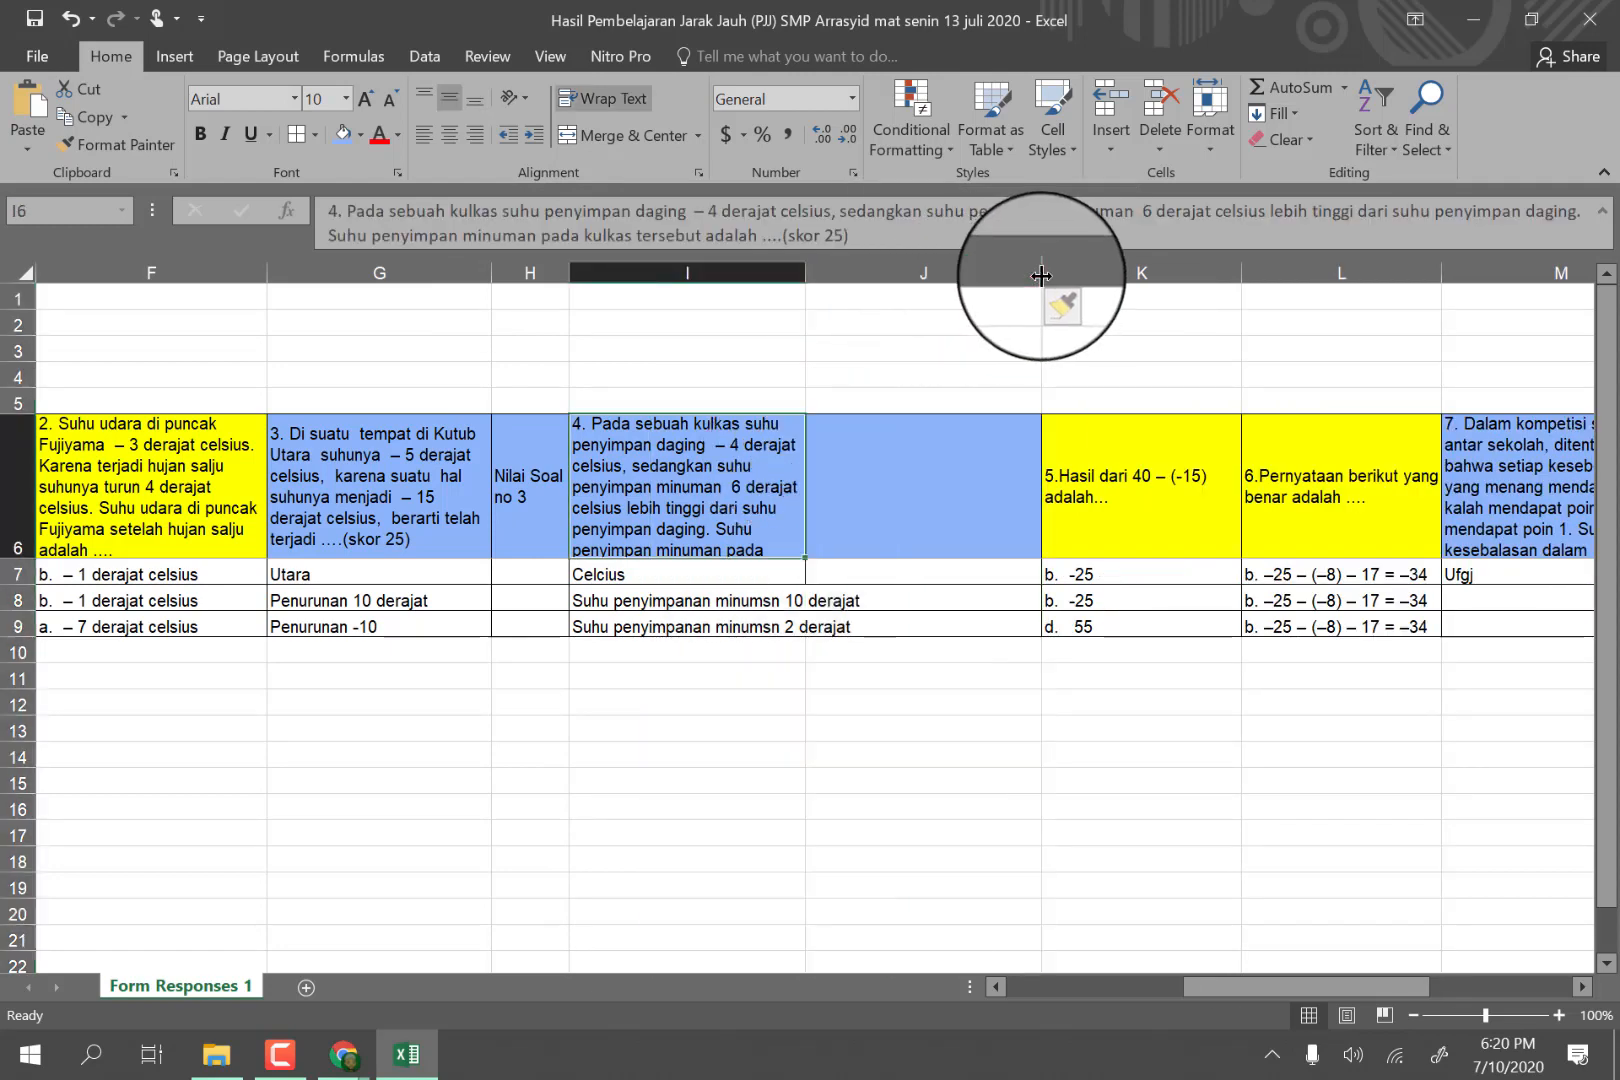
pyautogui.moveTo(1041, 270); pyautogui.dragTo(898, 301)
# Enter the header "Nilai soal no 4" in J6 and narrow column J slightly to fit it.
pyautogui.click(836, 477)
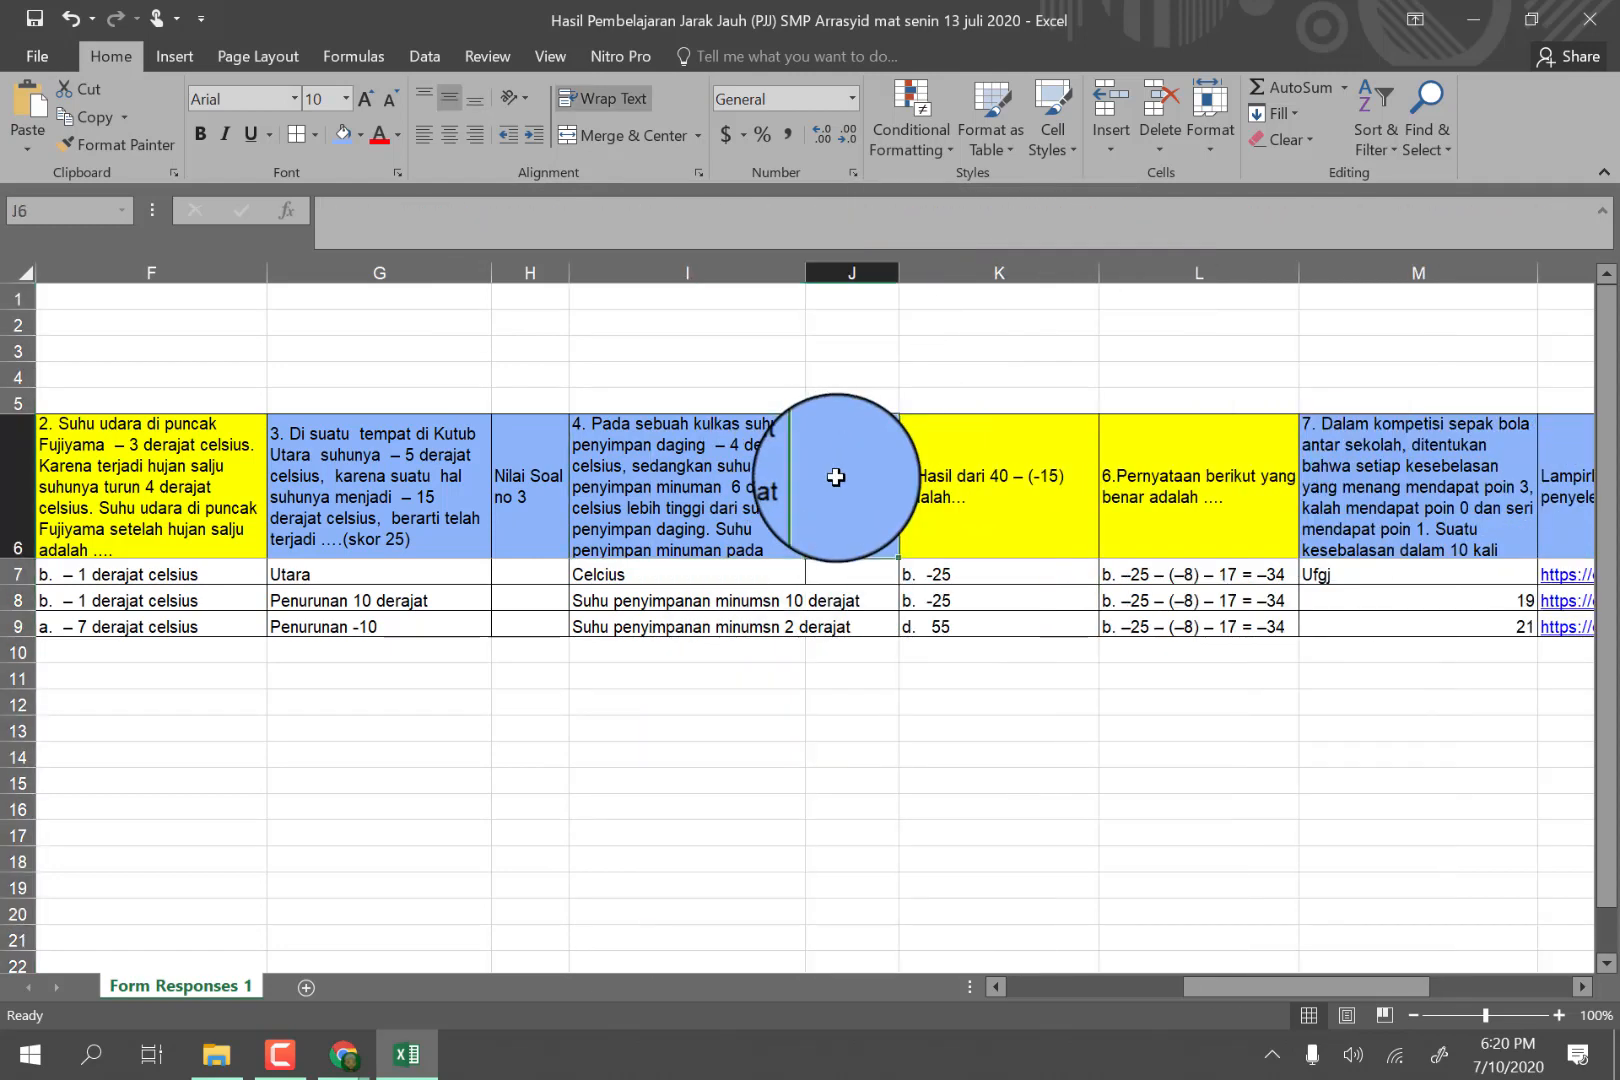
pyautogui.write('Nilai soal no 4')
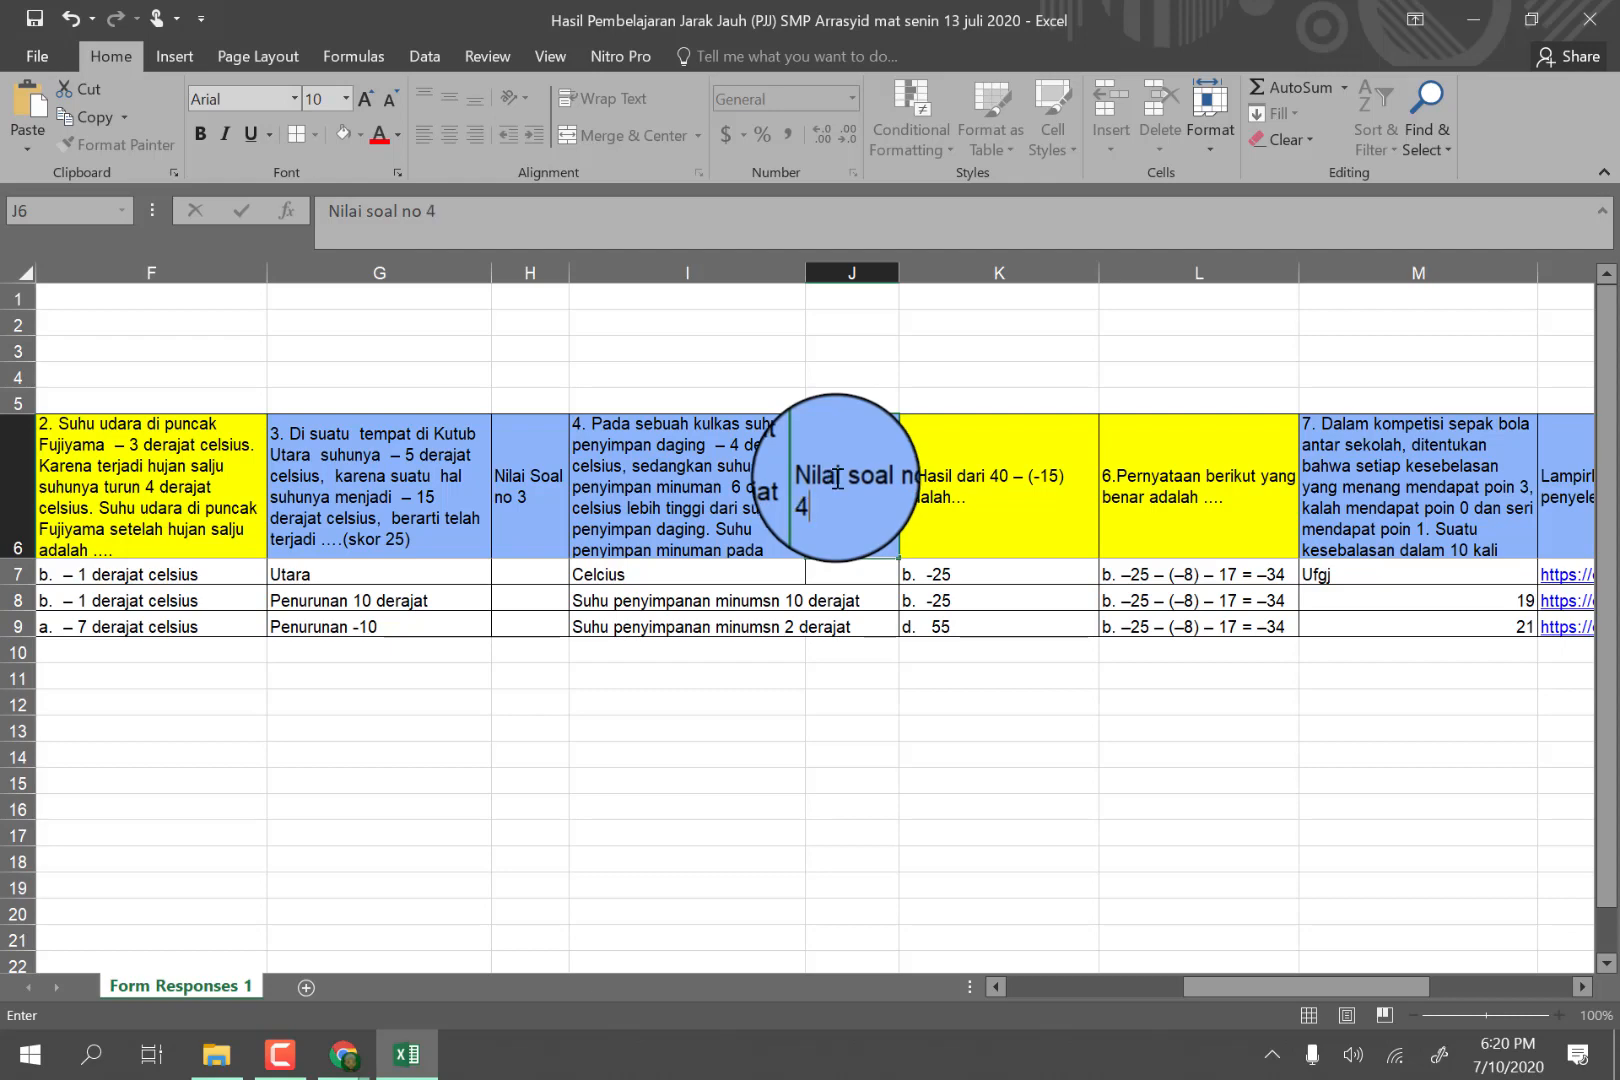
pyautogui.click(893, 669)
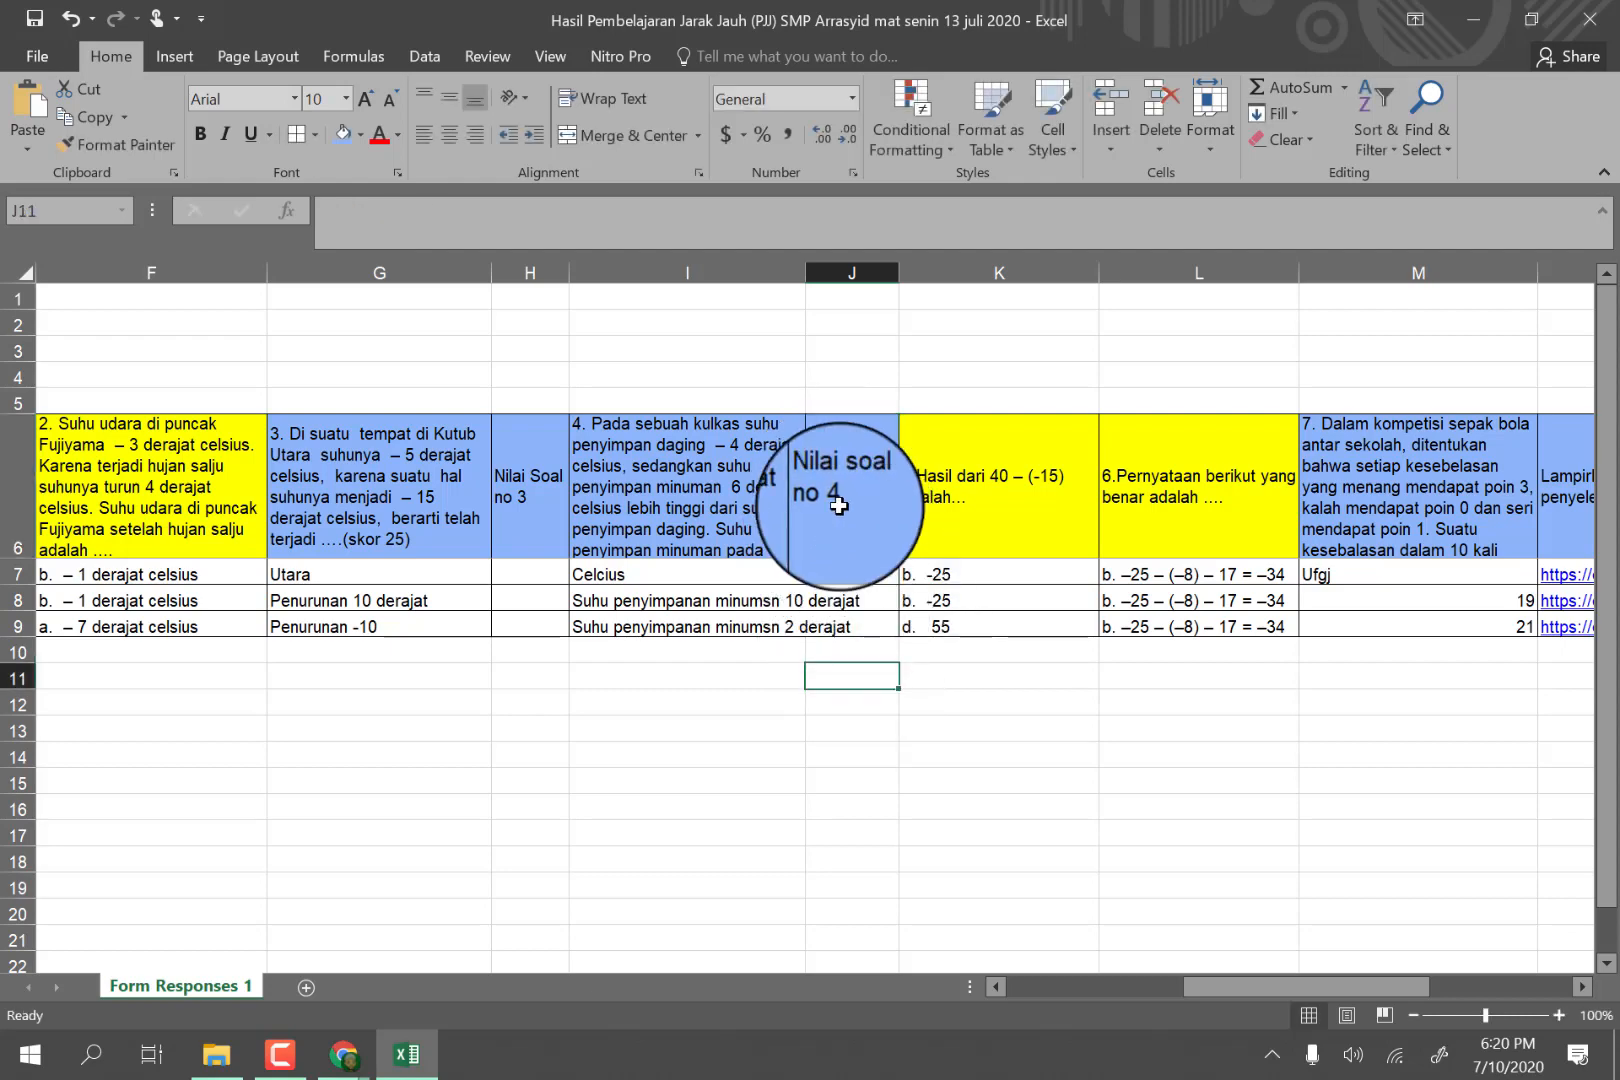
pyautogui.click(839, 505)
pyautogui.moveTo(894, 272); pyautogui.dragTo(885, 272)
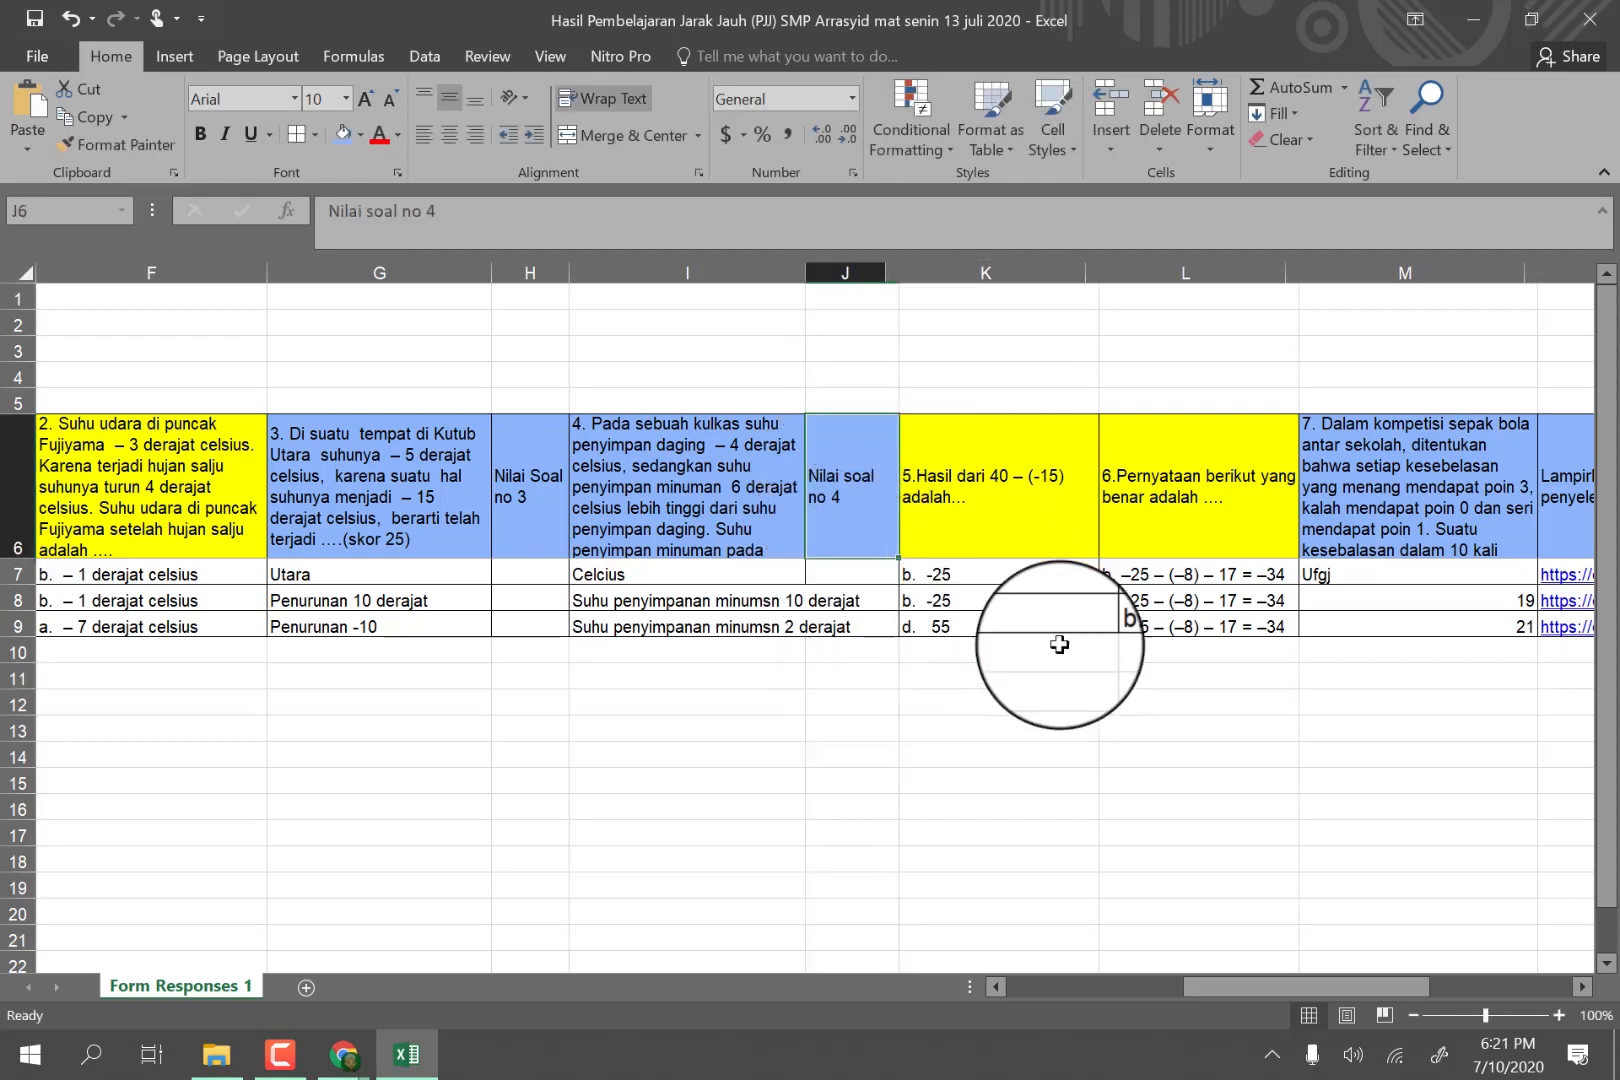
pyautogui.moveTo(1312, 988); pyautogui.dragTo(1363, 926)
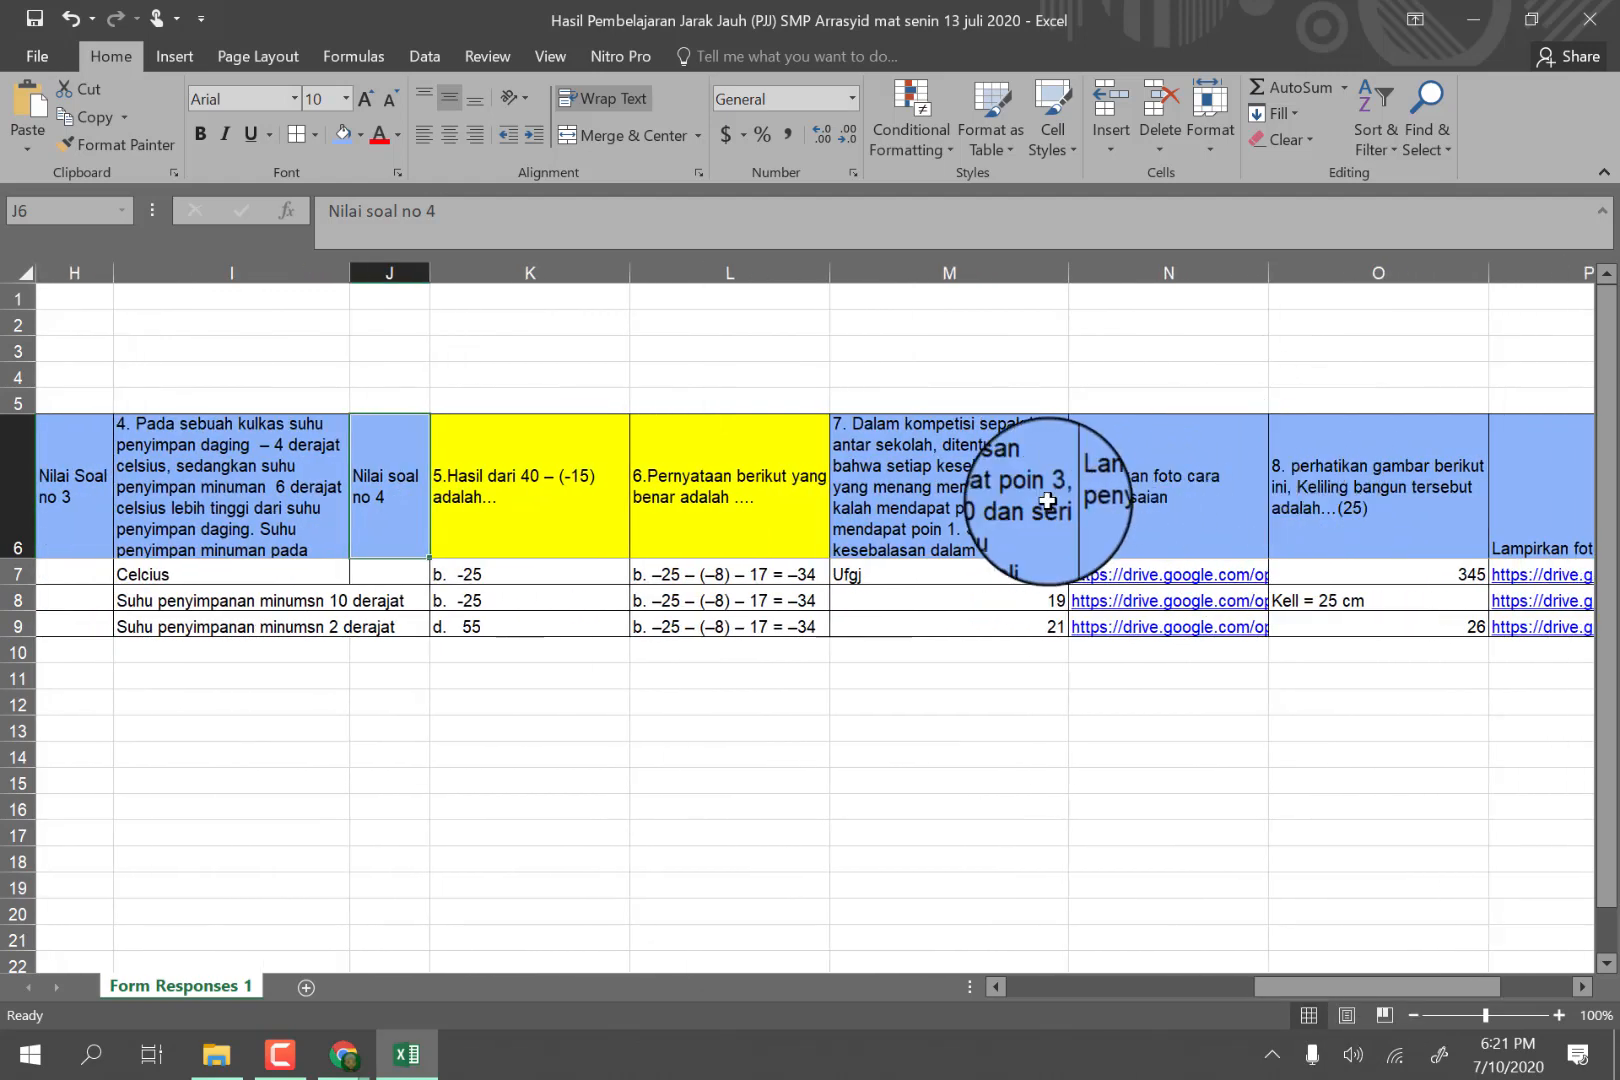
pyautogui.click(1285, 272)
pyautogui.rightClick(1288, 270)
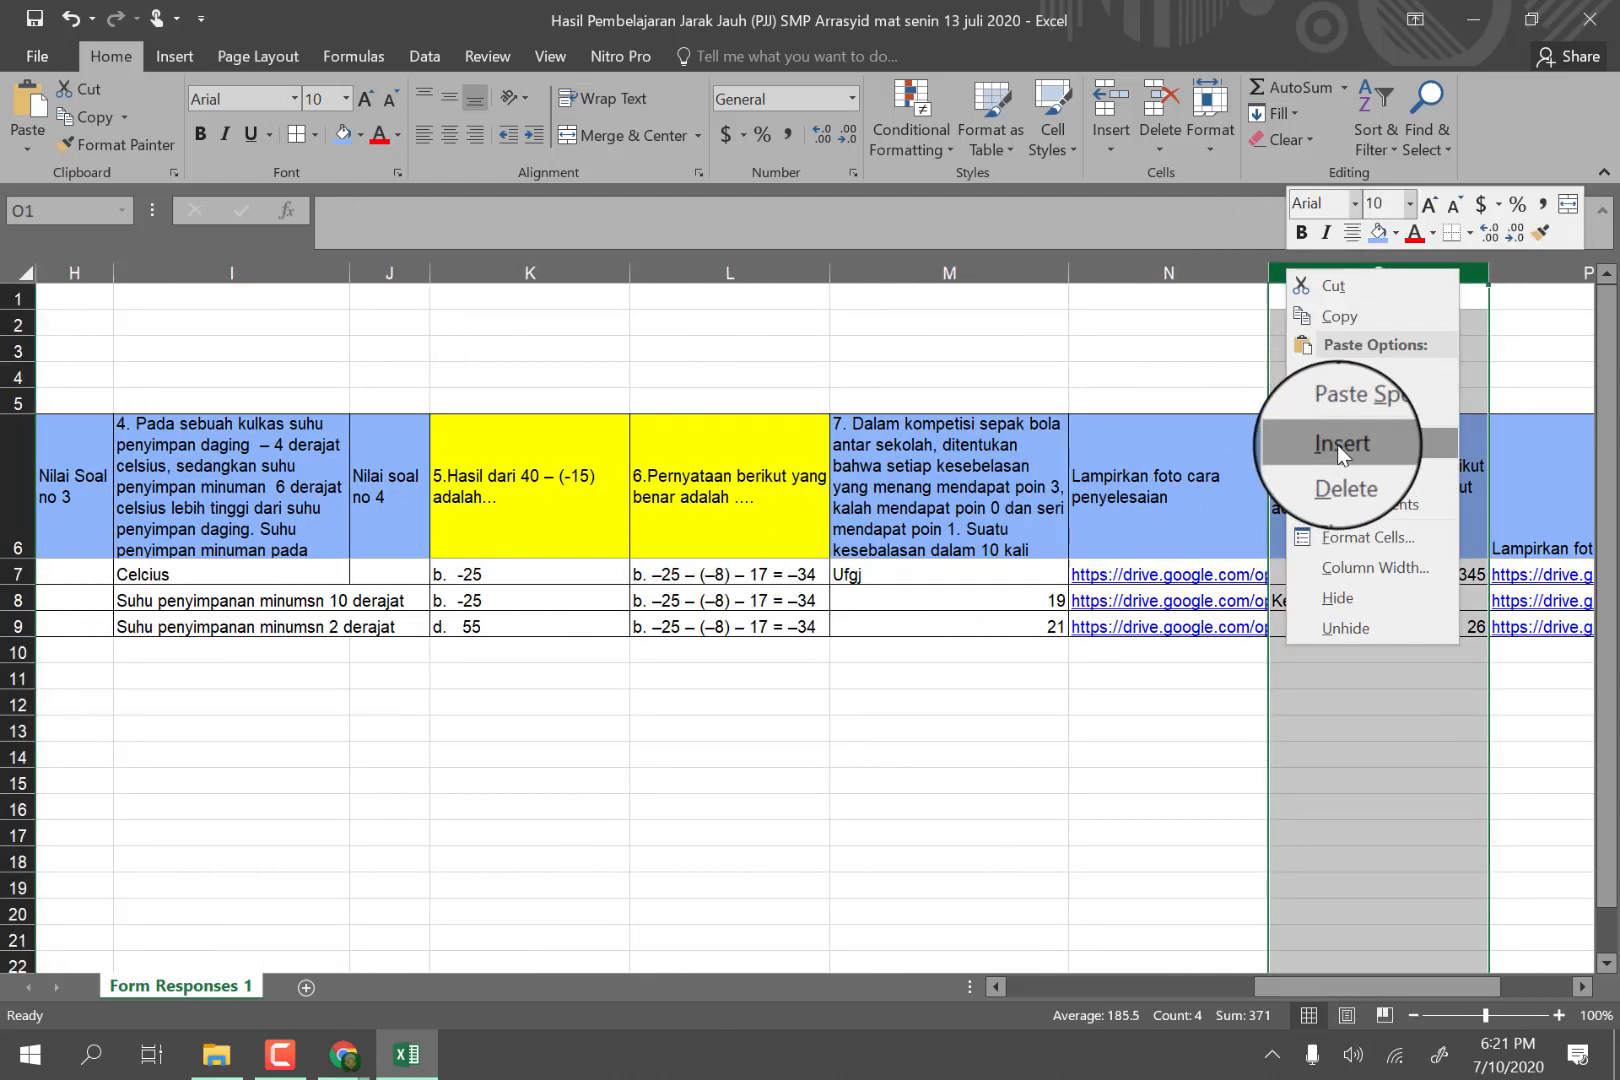
pyautogui.click(1336, 444)
pyautogui.click(1300, 474)
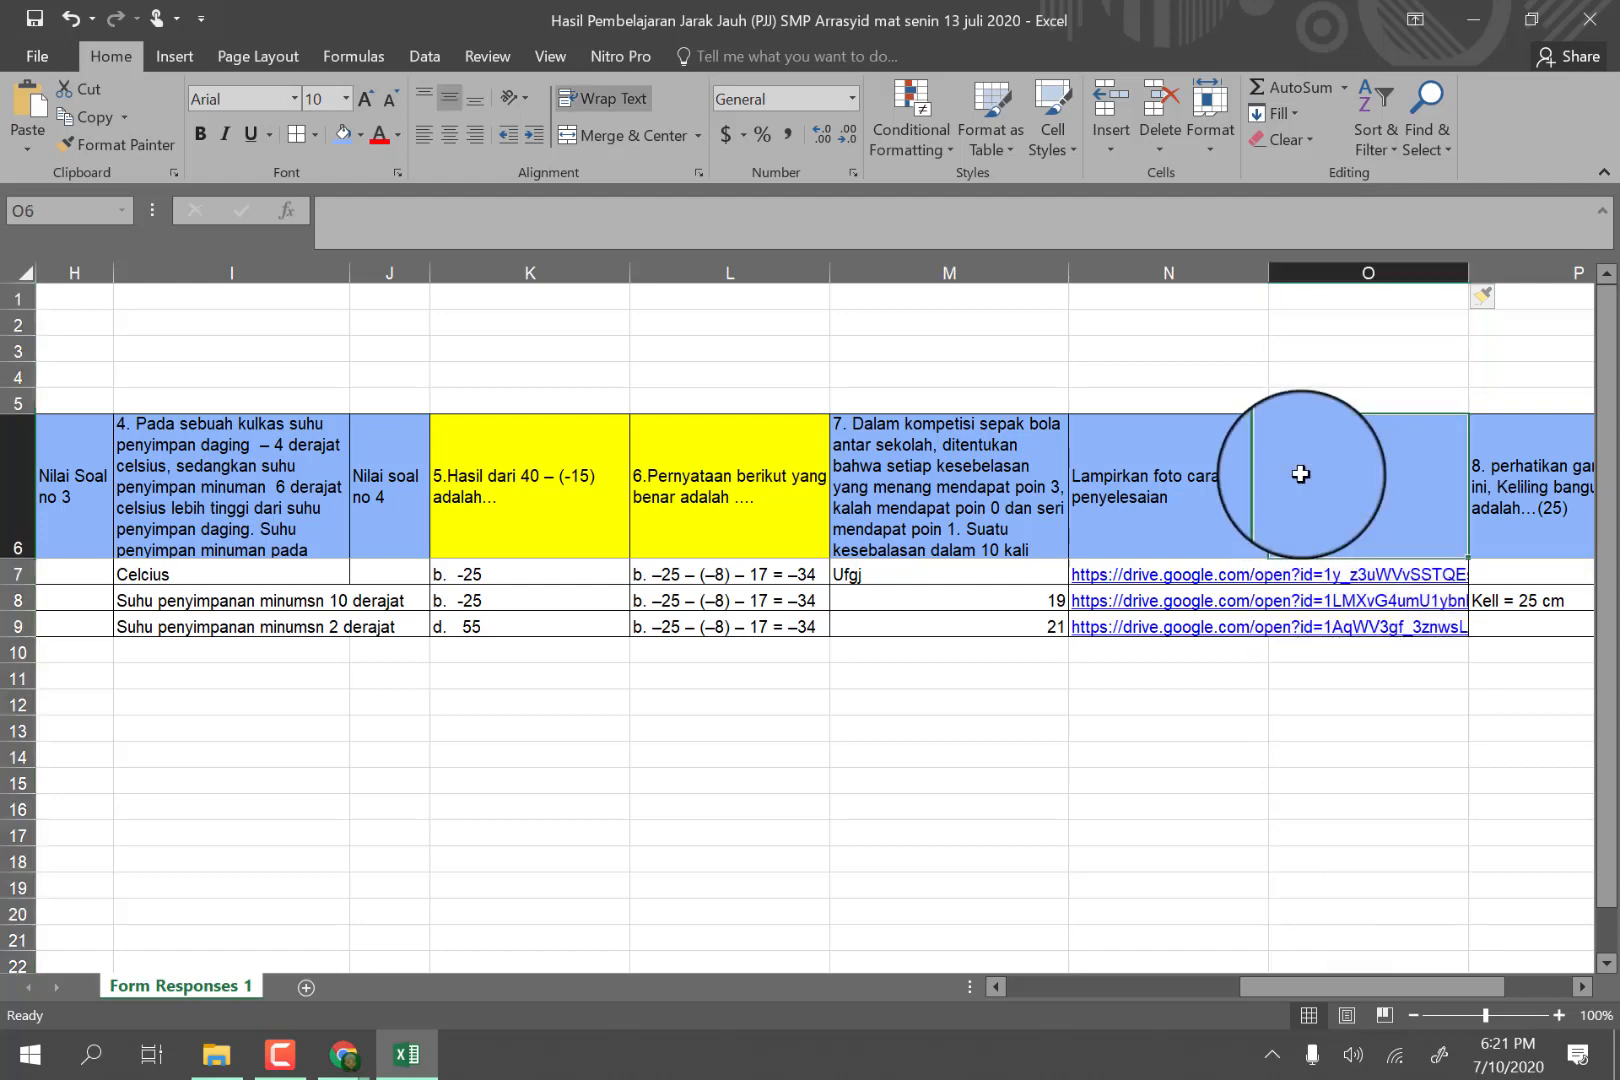
pyautogui.write('N')
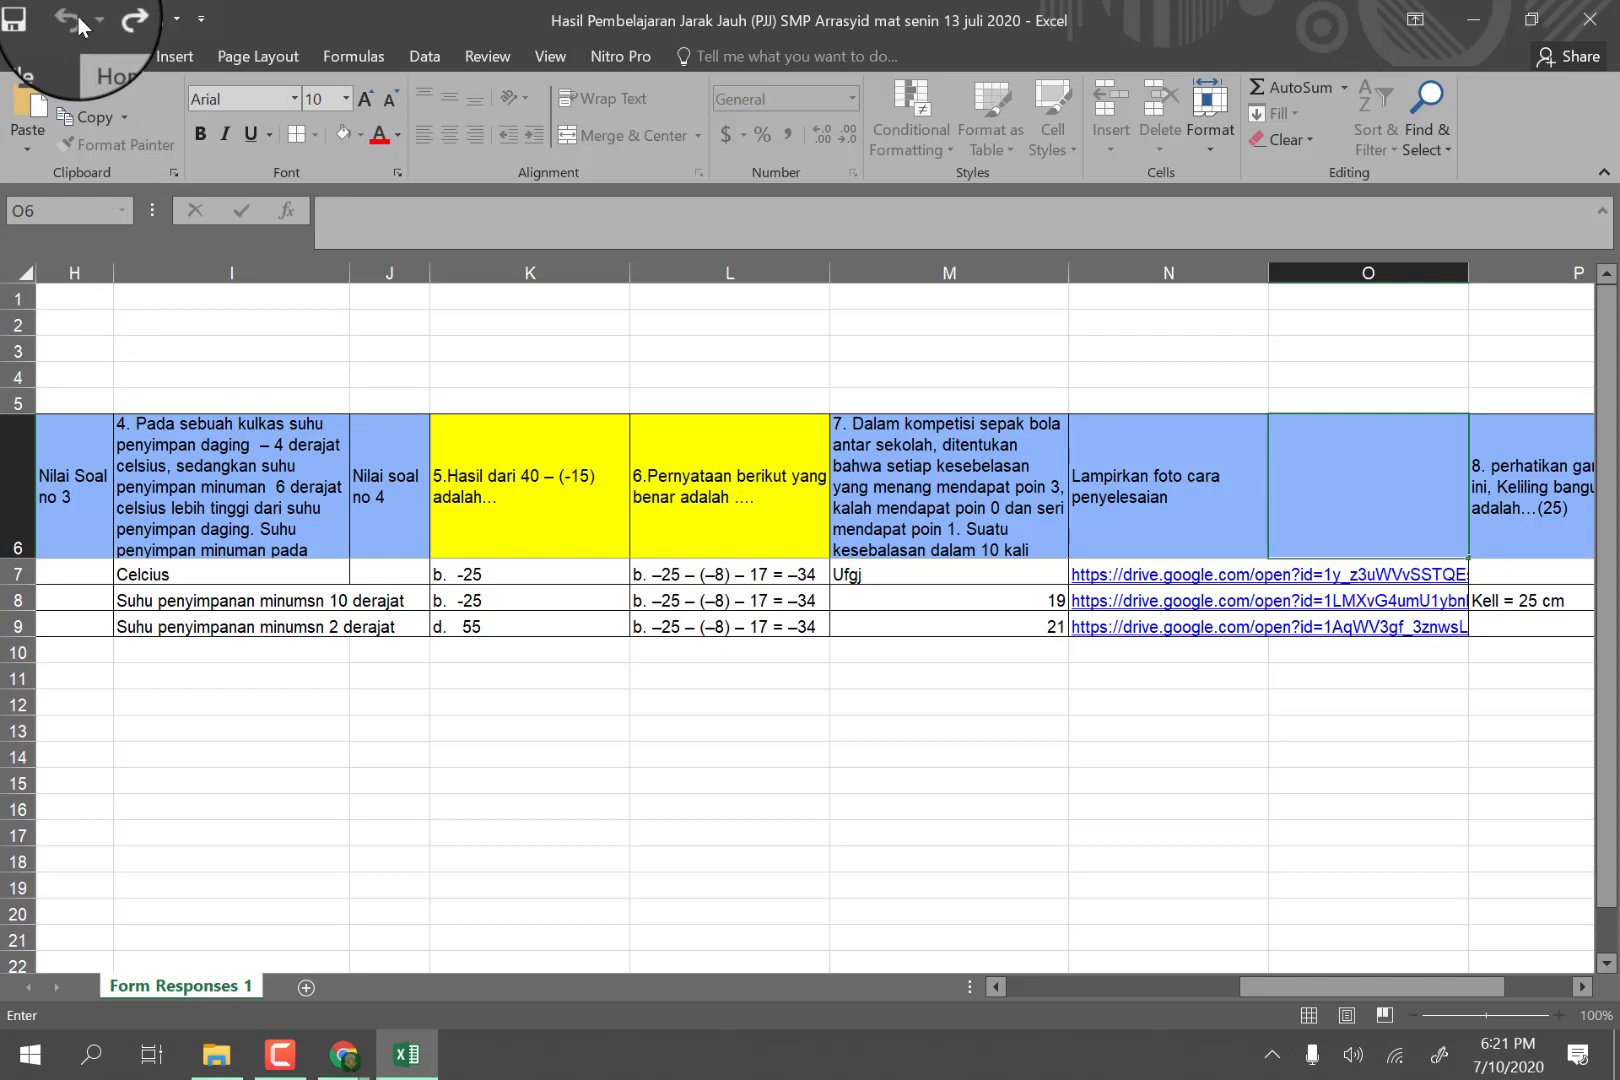
pyautogui.click(1290, 703)
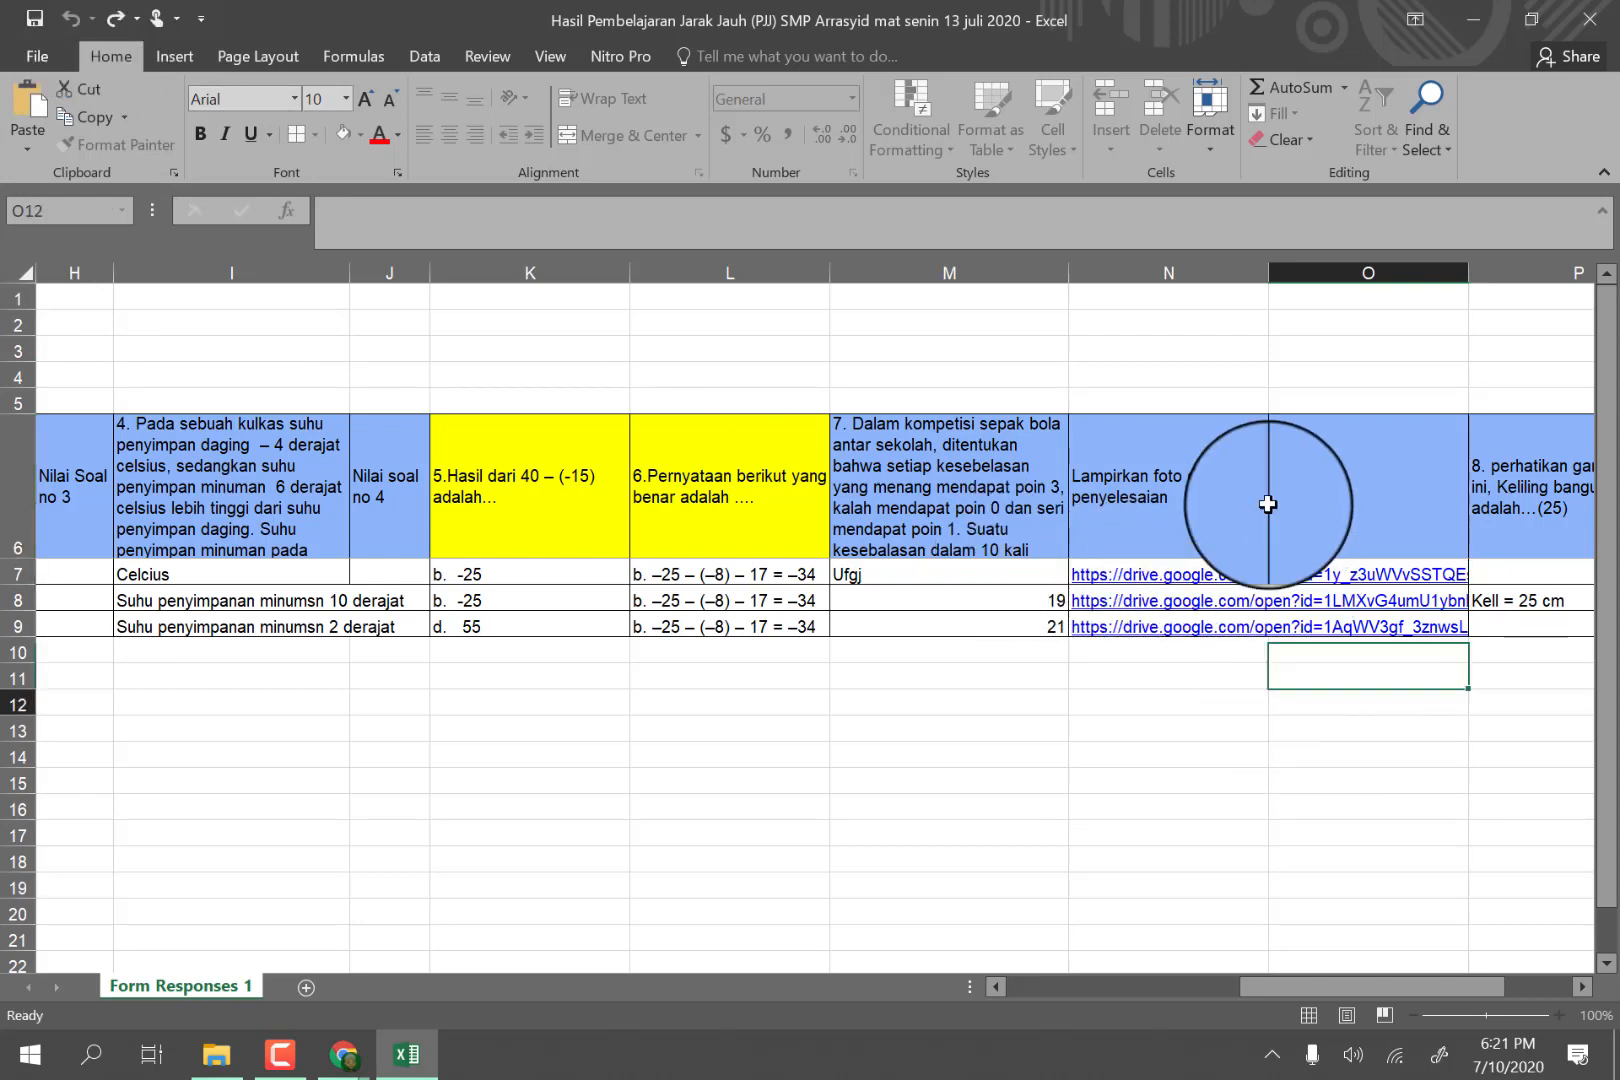
pyautogui.rightClick(1323, 271)
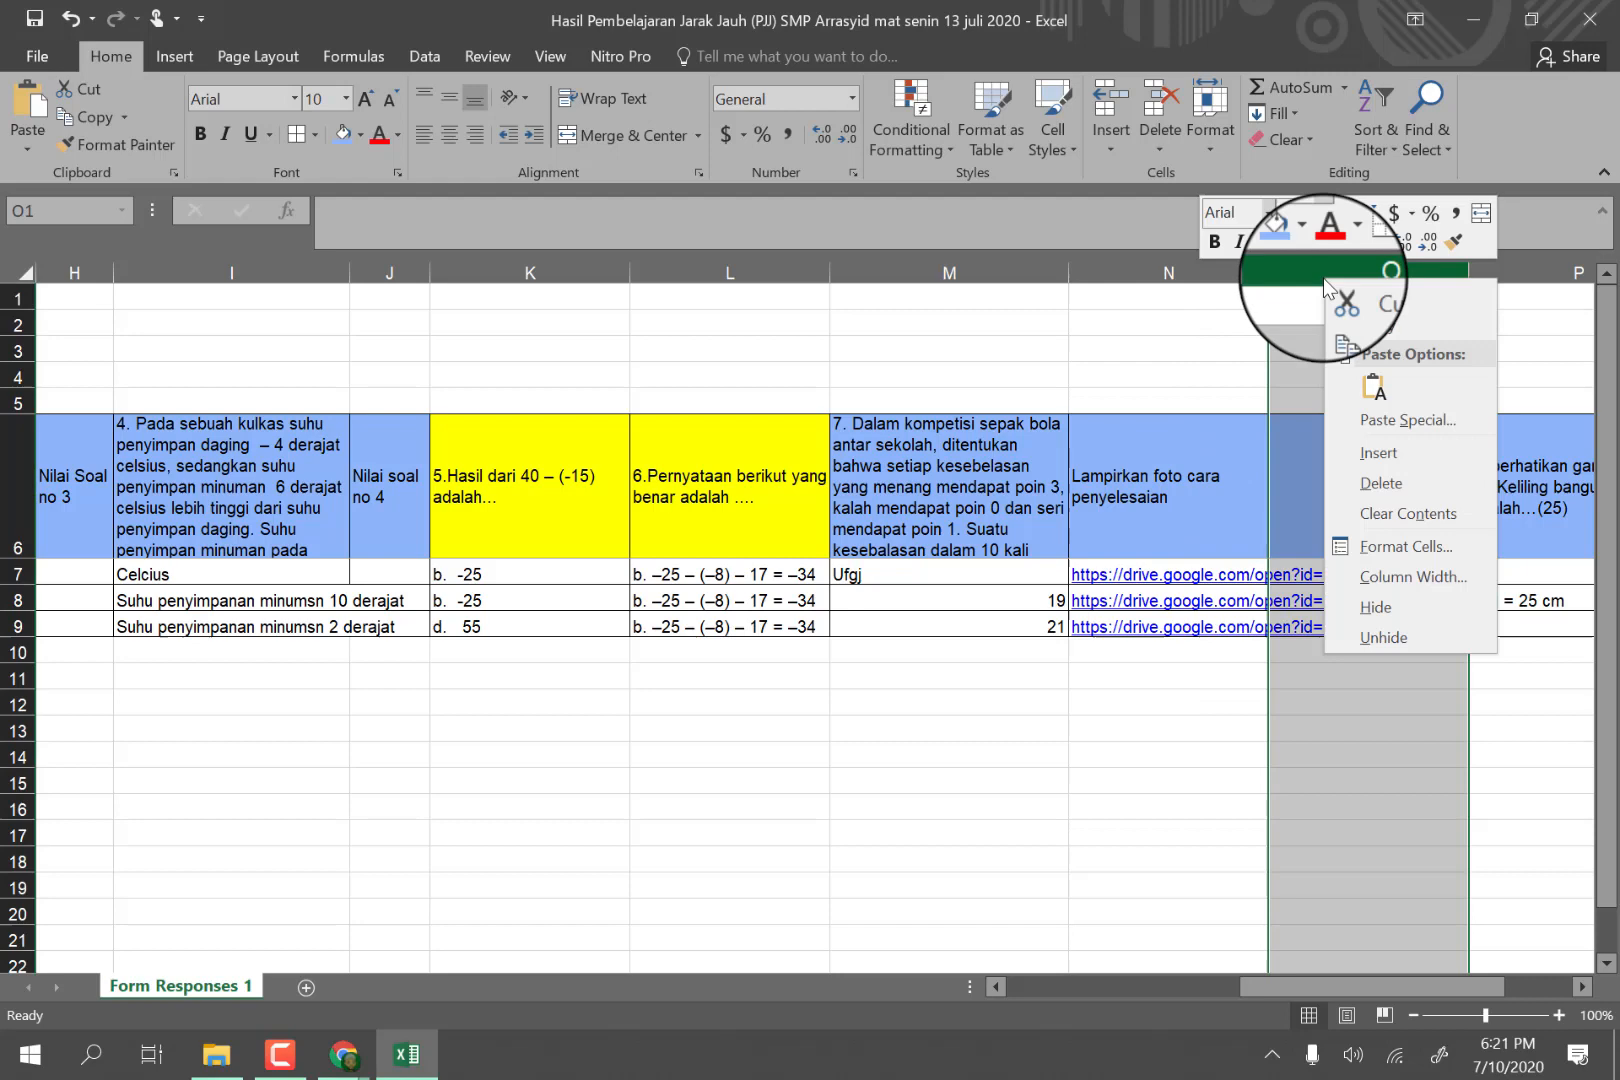
pyautogui.click(1386, 487)
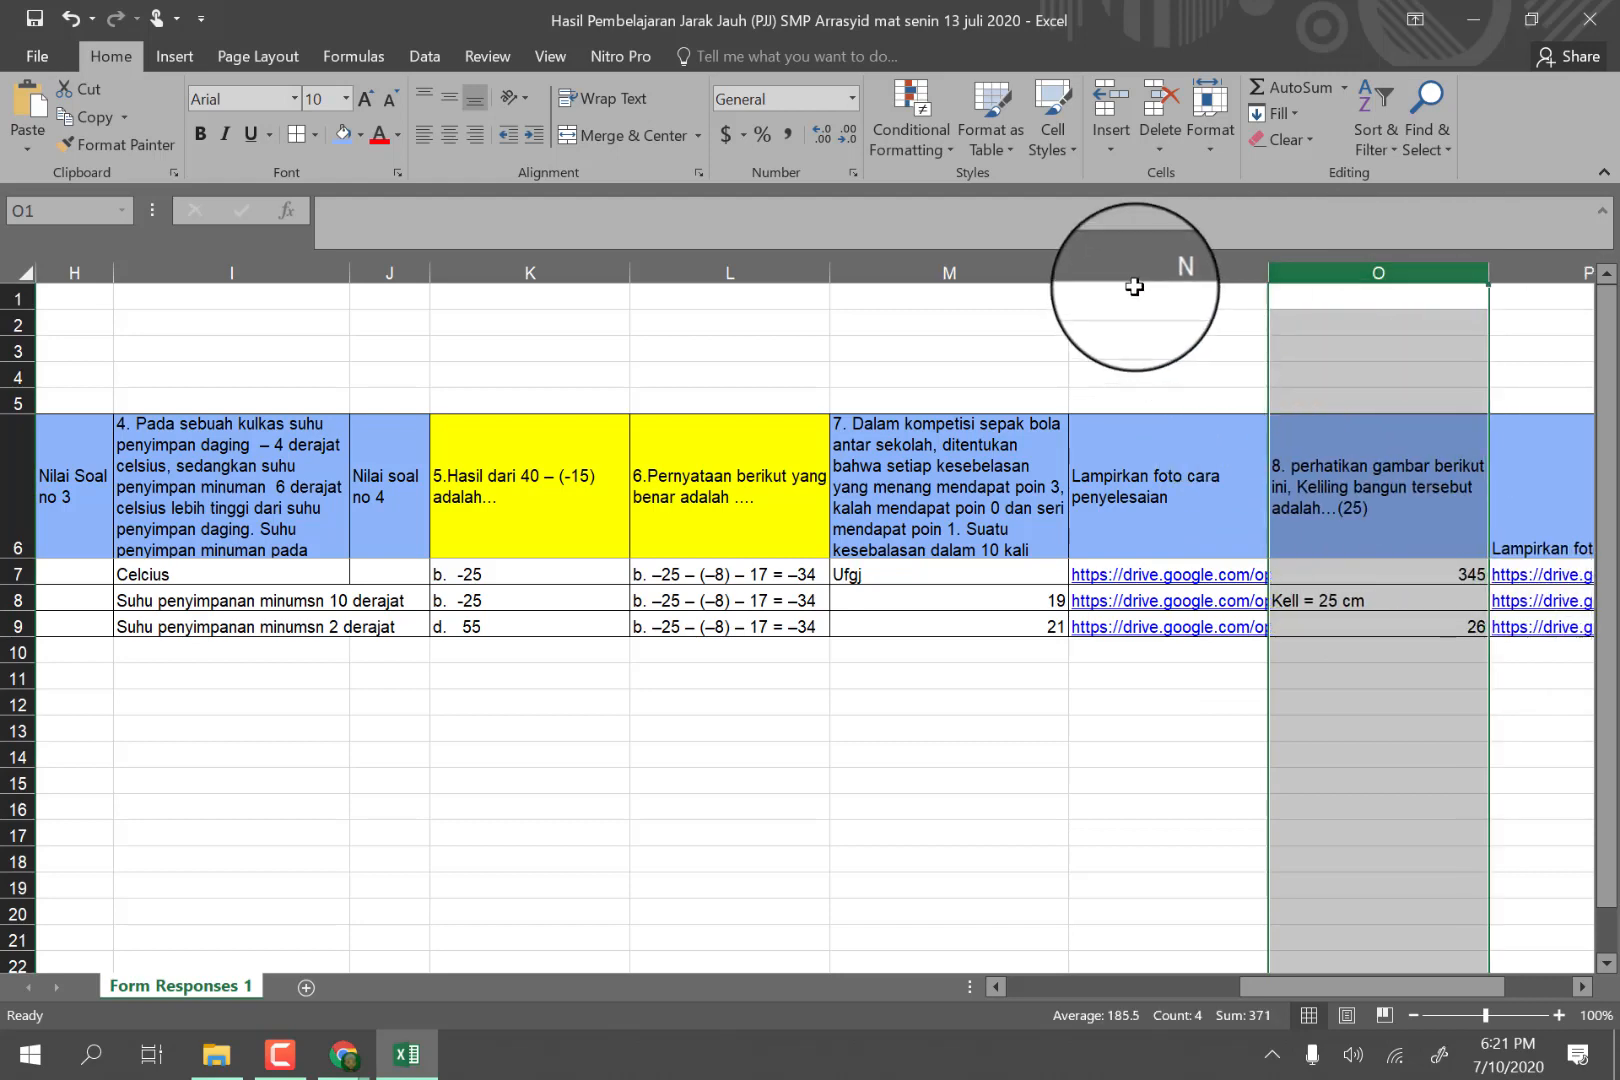
# Insert a blank column between the question 7 answers and their solution photo column.
pyautogui.click(1103, 266)
pyautogui.rightClick(1107, 265)
pyautogui.click(1165, 445)
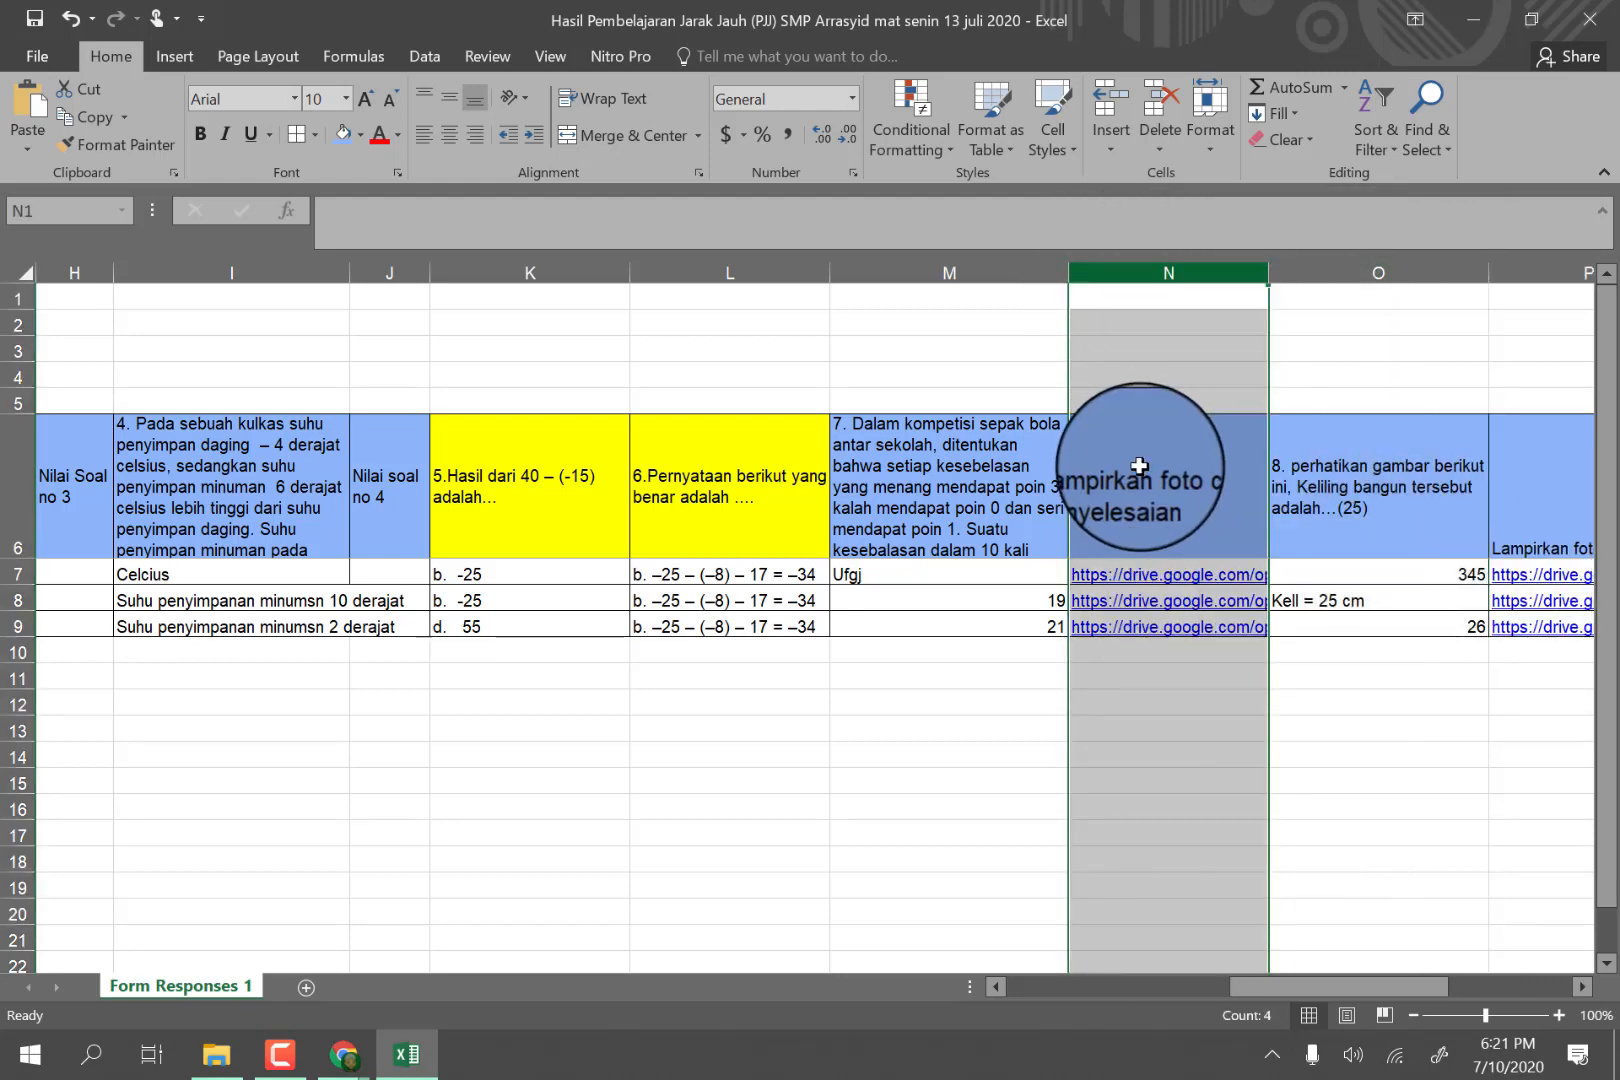
# Enter the header "Nilai soal no 7" in N6 and narrow column N so it wraps onto two lines.
pyautogui.click(1098, 457)
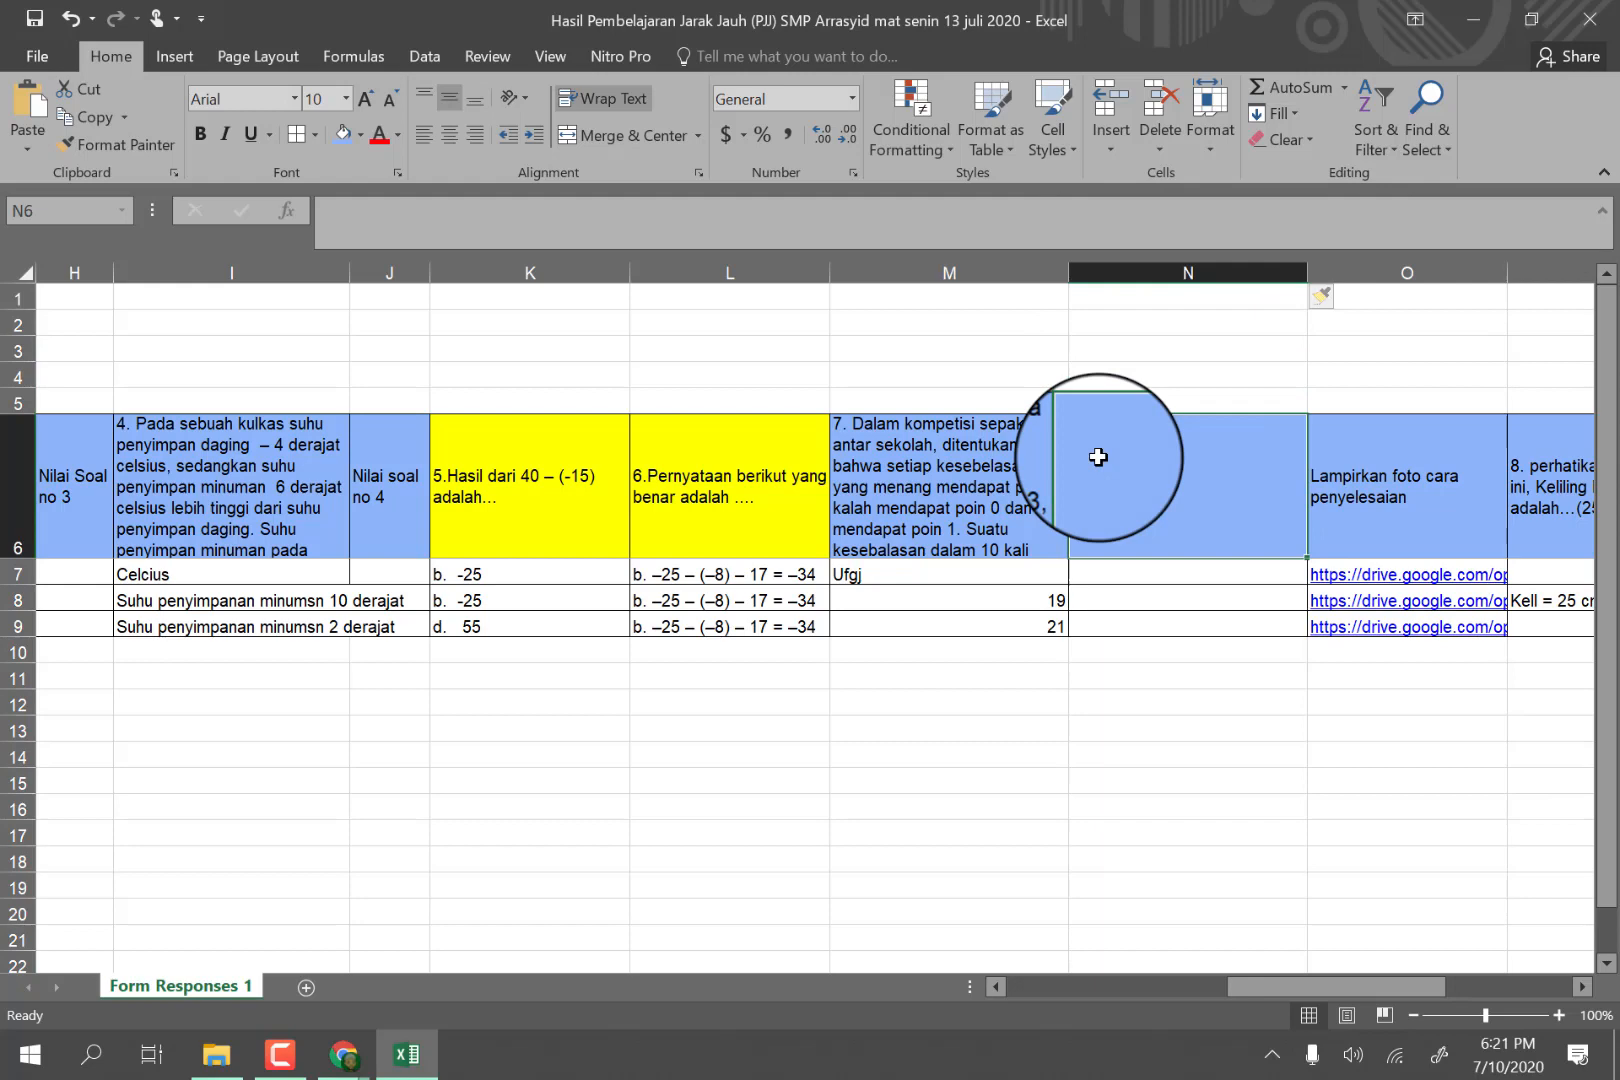
pyautogui.write('Nilai soal no')
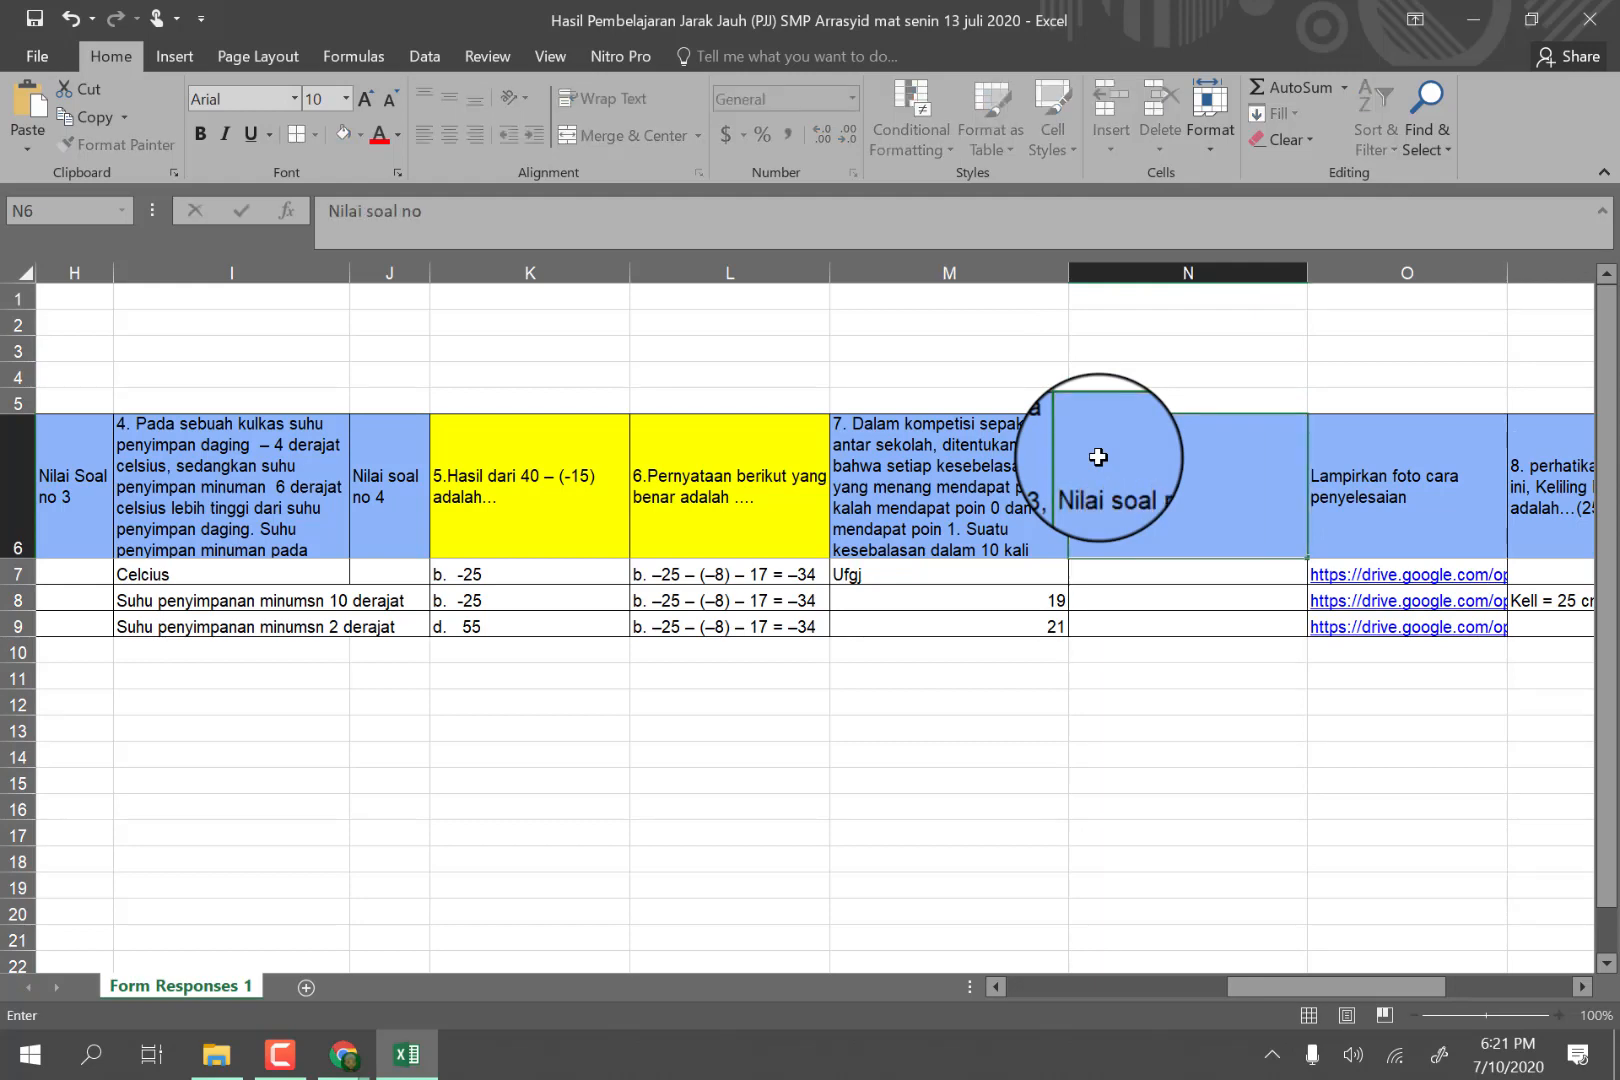
pyautogui.write(' 7')
pyautogui.click(1143, 597)
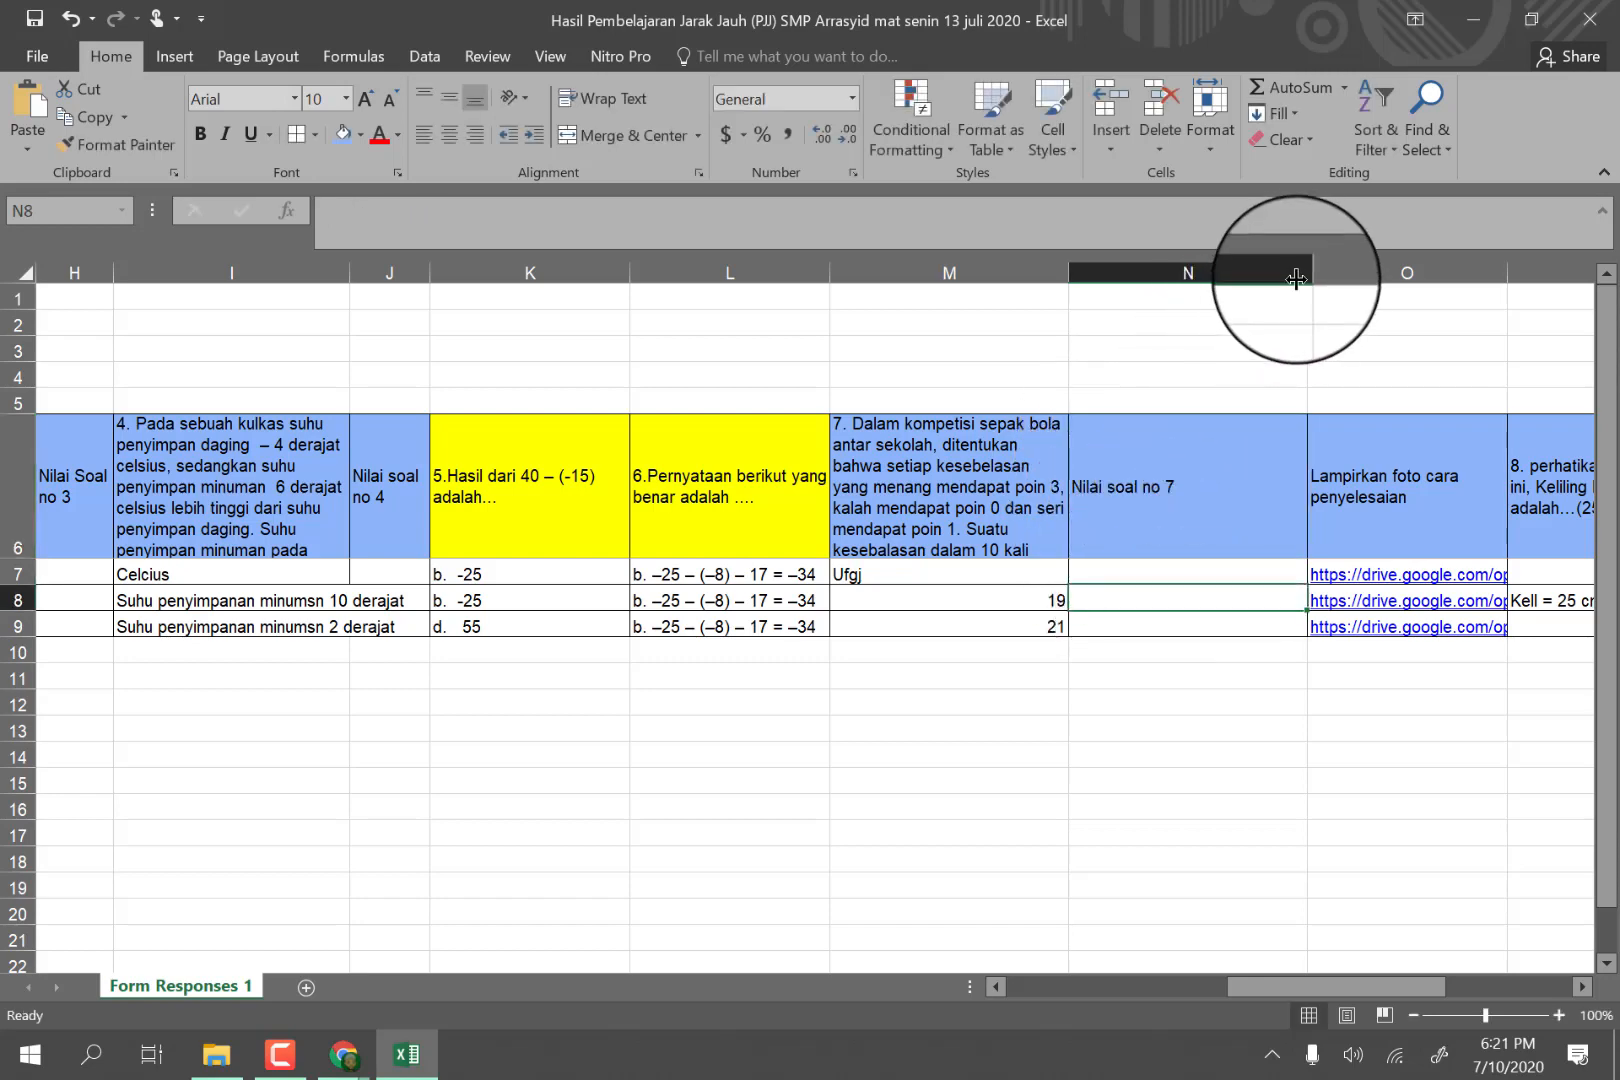
pyautogui.moveTo(1300, 272); pyautogui.dragTo(1148, 298)
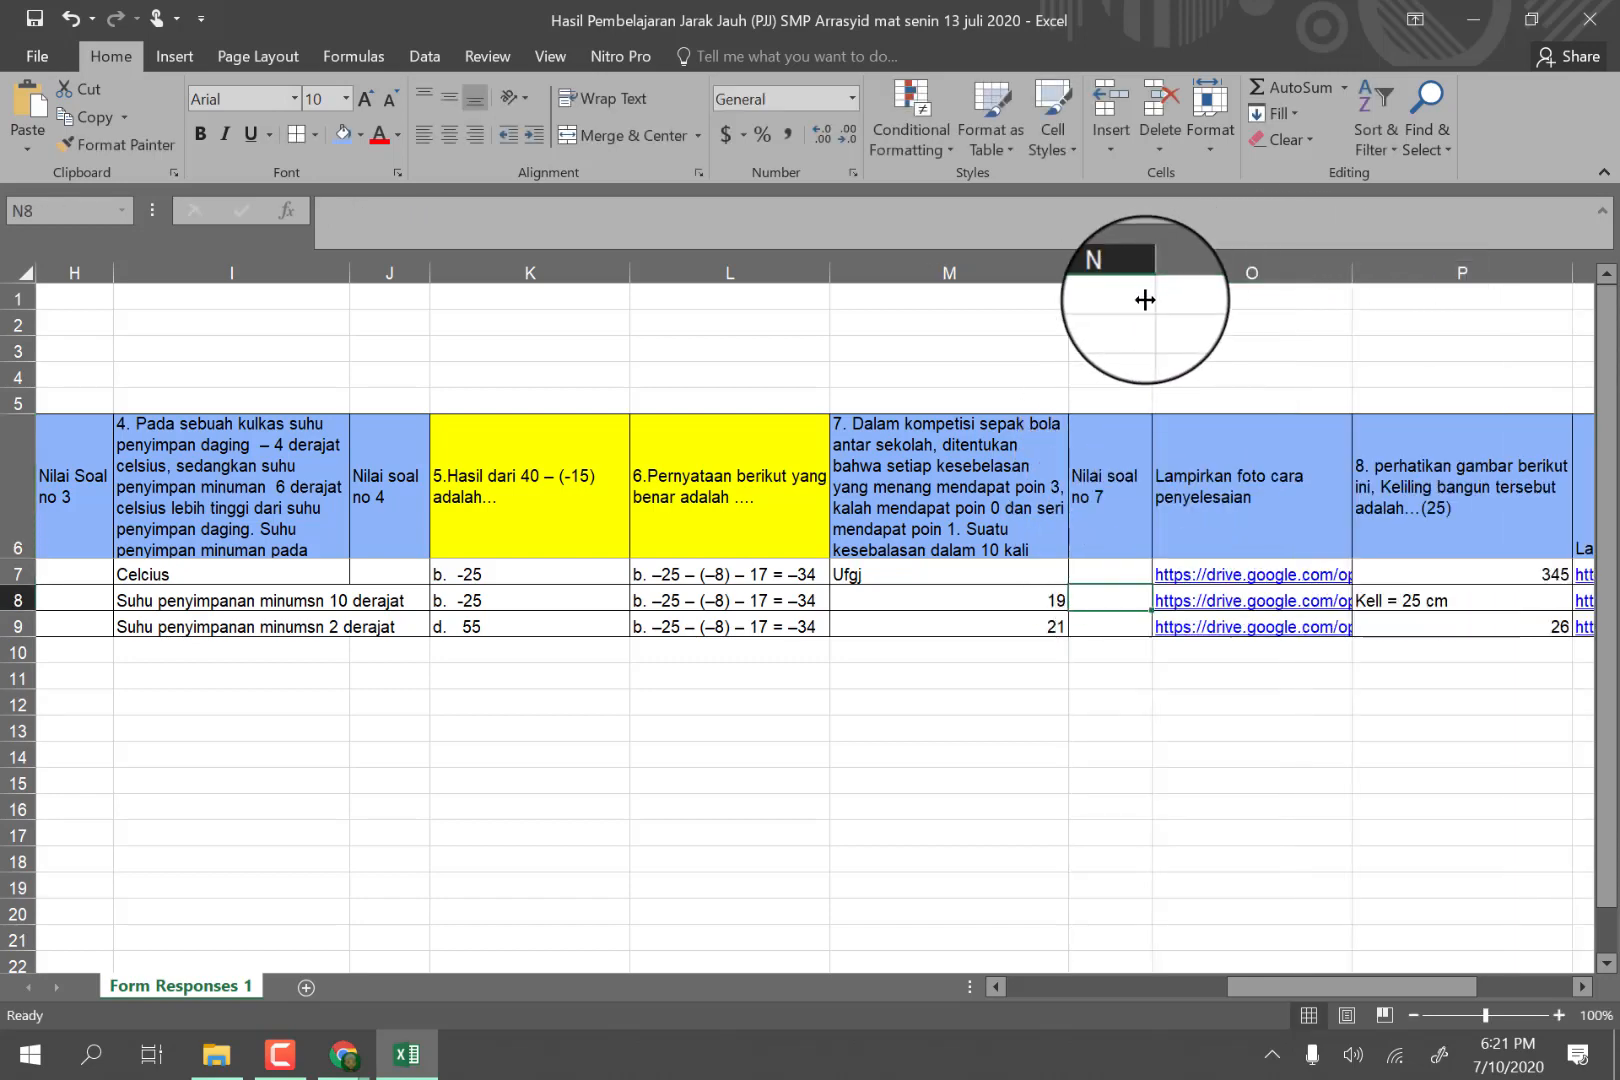
# Insert a blank column between the question 8 answers and their solution photo column.
pyautogui.click(1584, 987)
pyautogui.click(1584, 987)
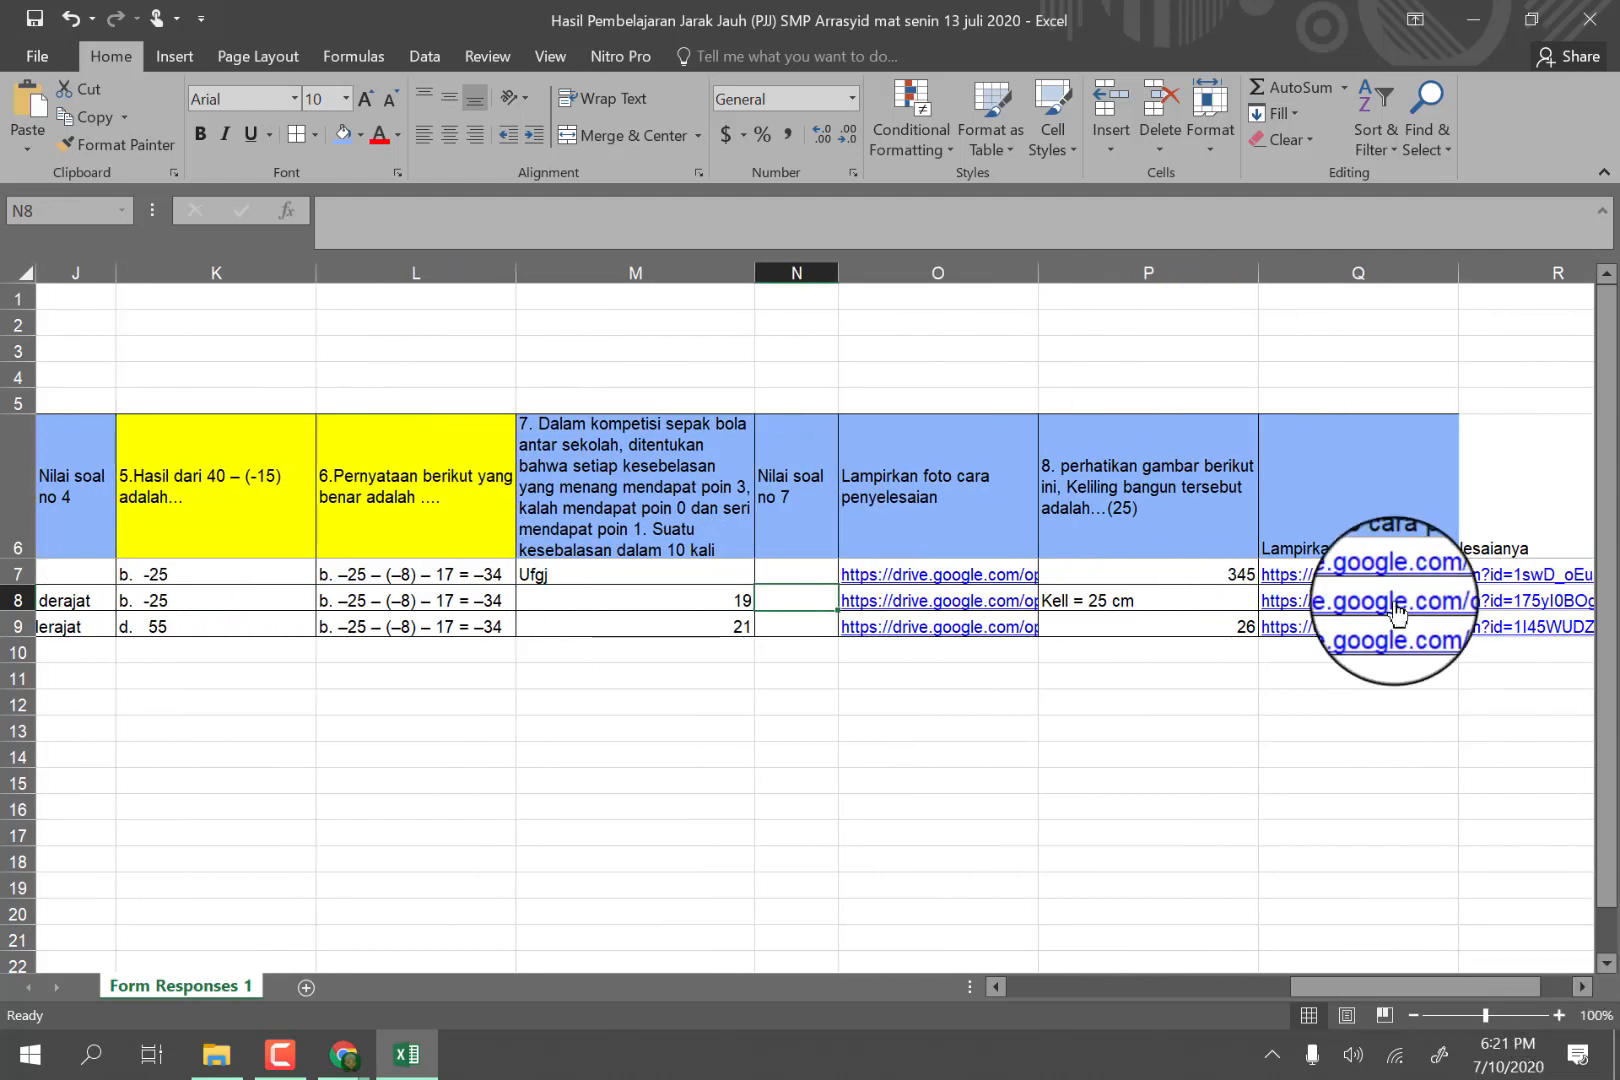
pyautogui.click(1293, 270)
pyautogui.rightClick(1294, 268)
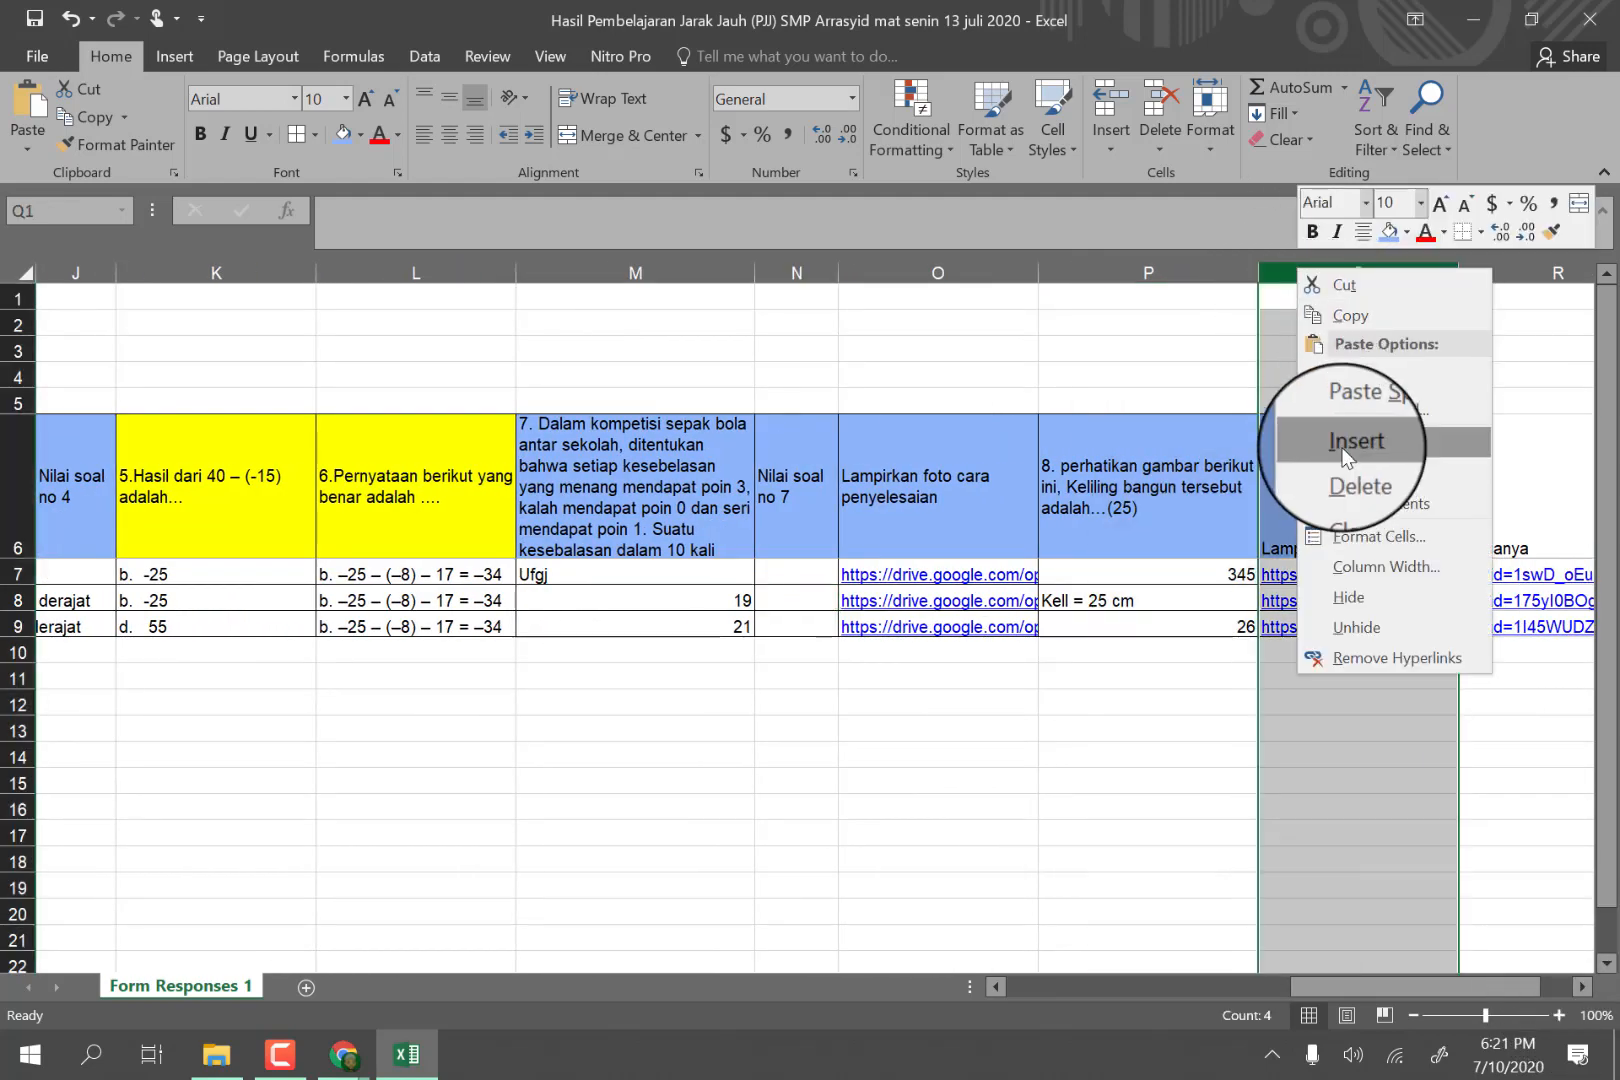
pyautogui.click(1343, 455)
# Enter the header "Nilai Soal no 8" in Q6 and narrow column Q so it wraps onto two lines.
pyautogui.click(1307, 509)
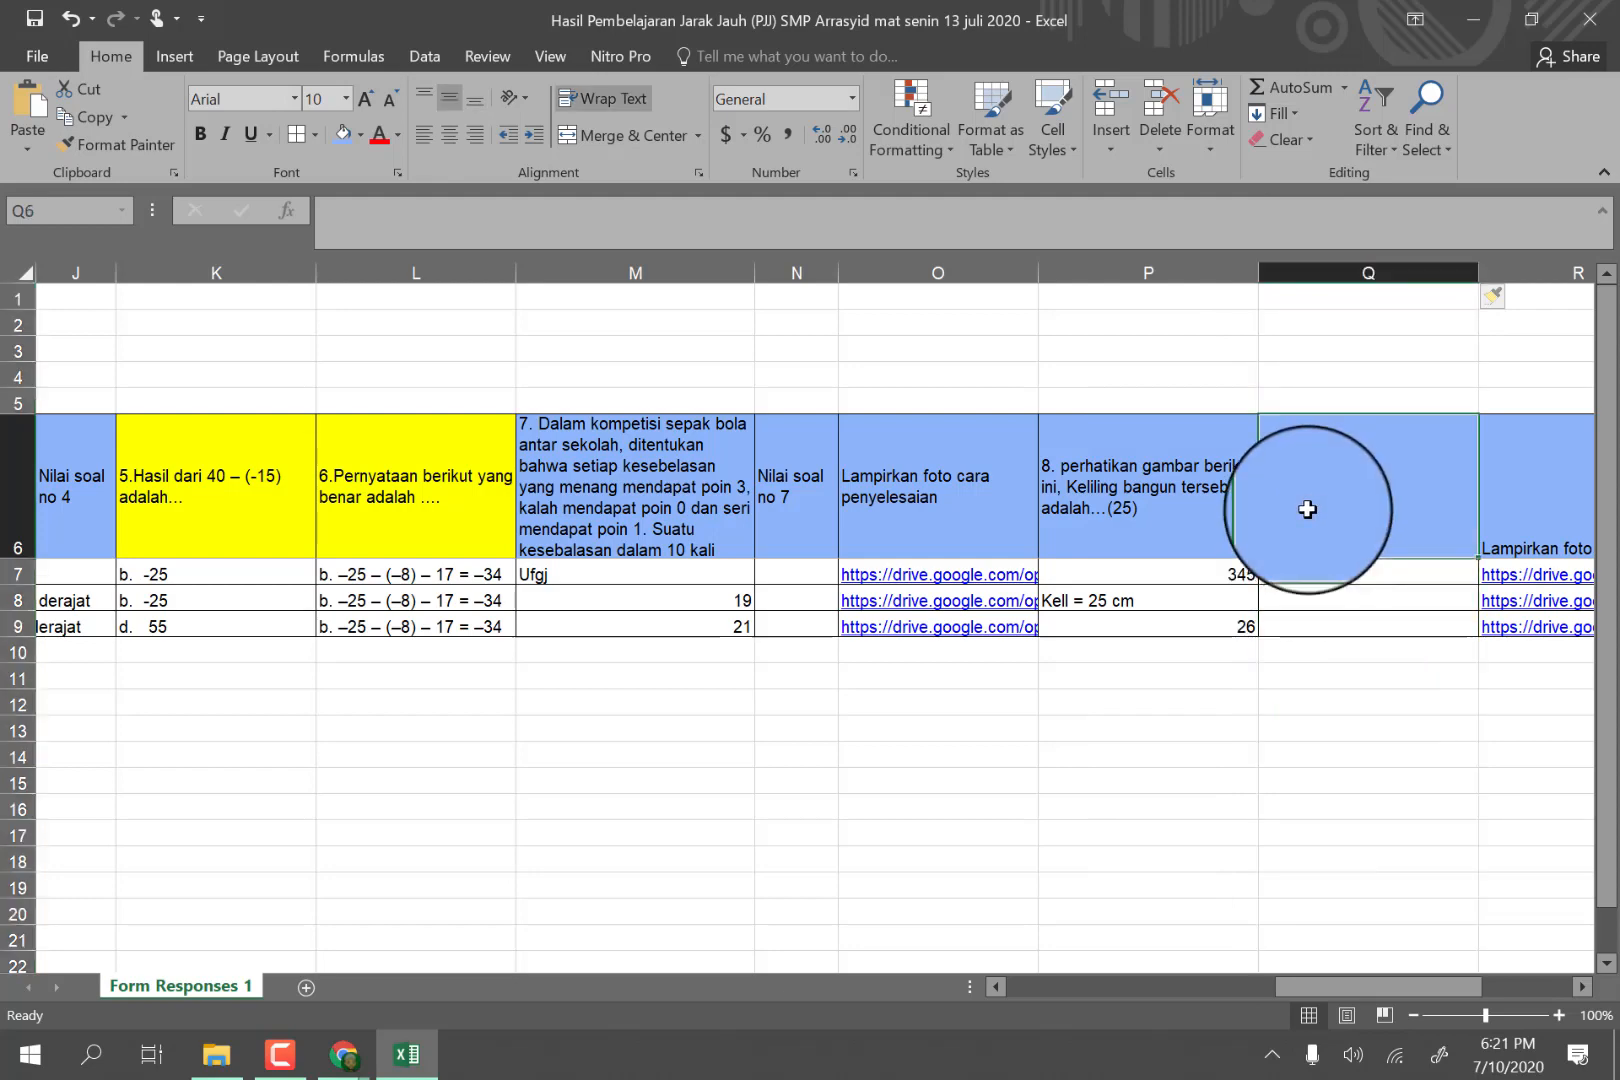
pyautogui.write('Nilai Soal no 8')
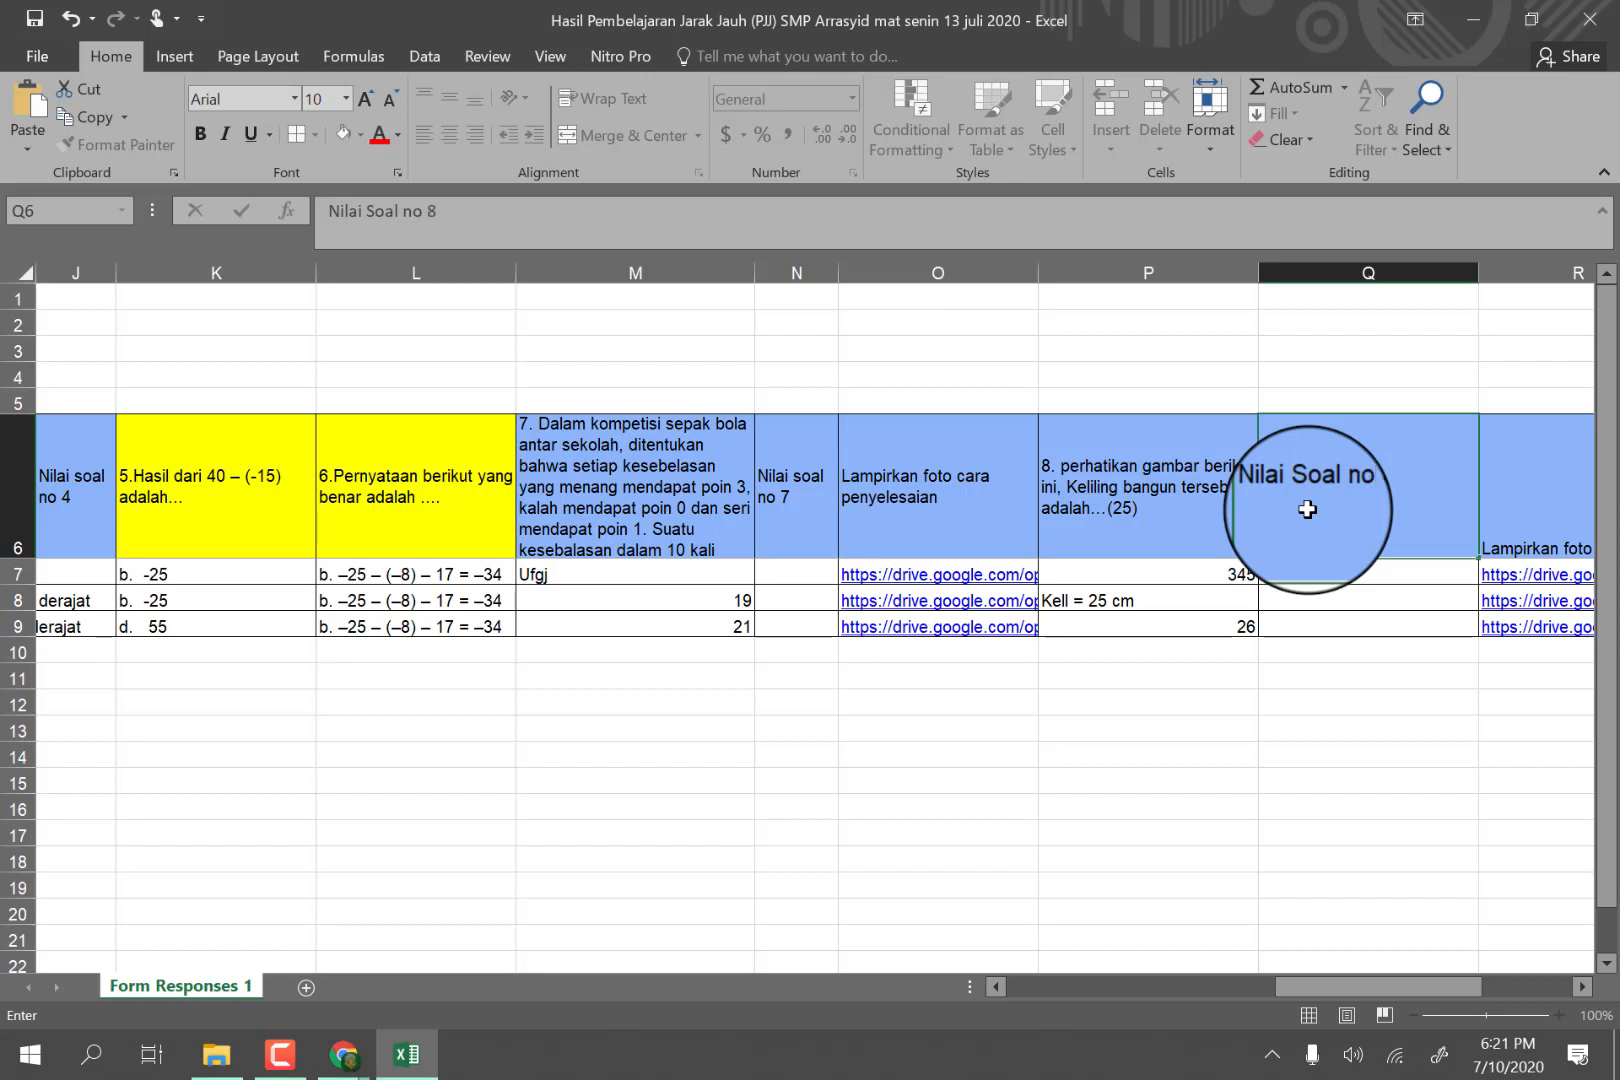
pyautogui.click(1385, 598)
pyautogui.moveTo(1478, 273); pyautogui.dragTo(1352, 290)
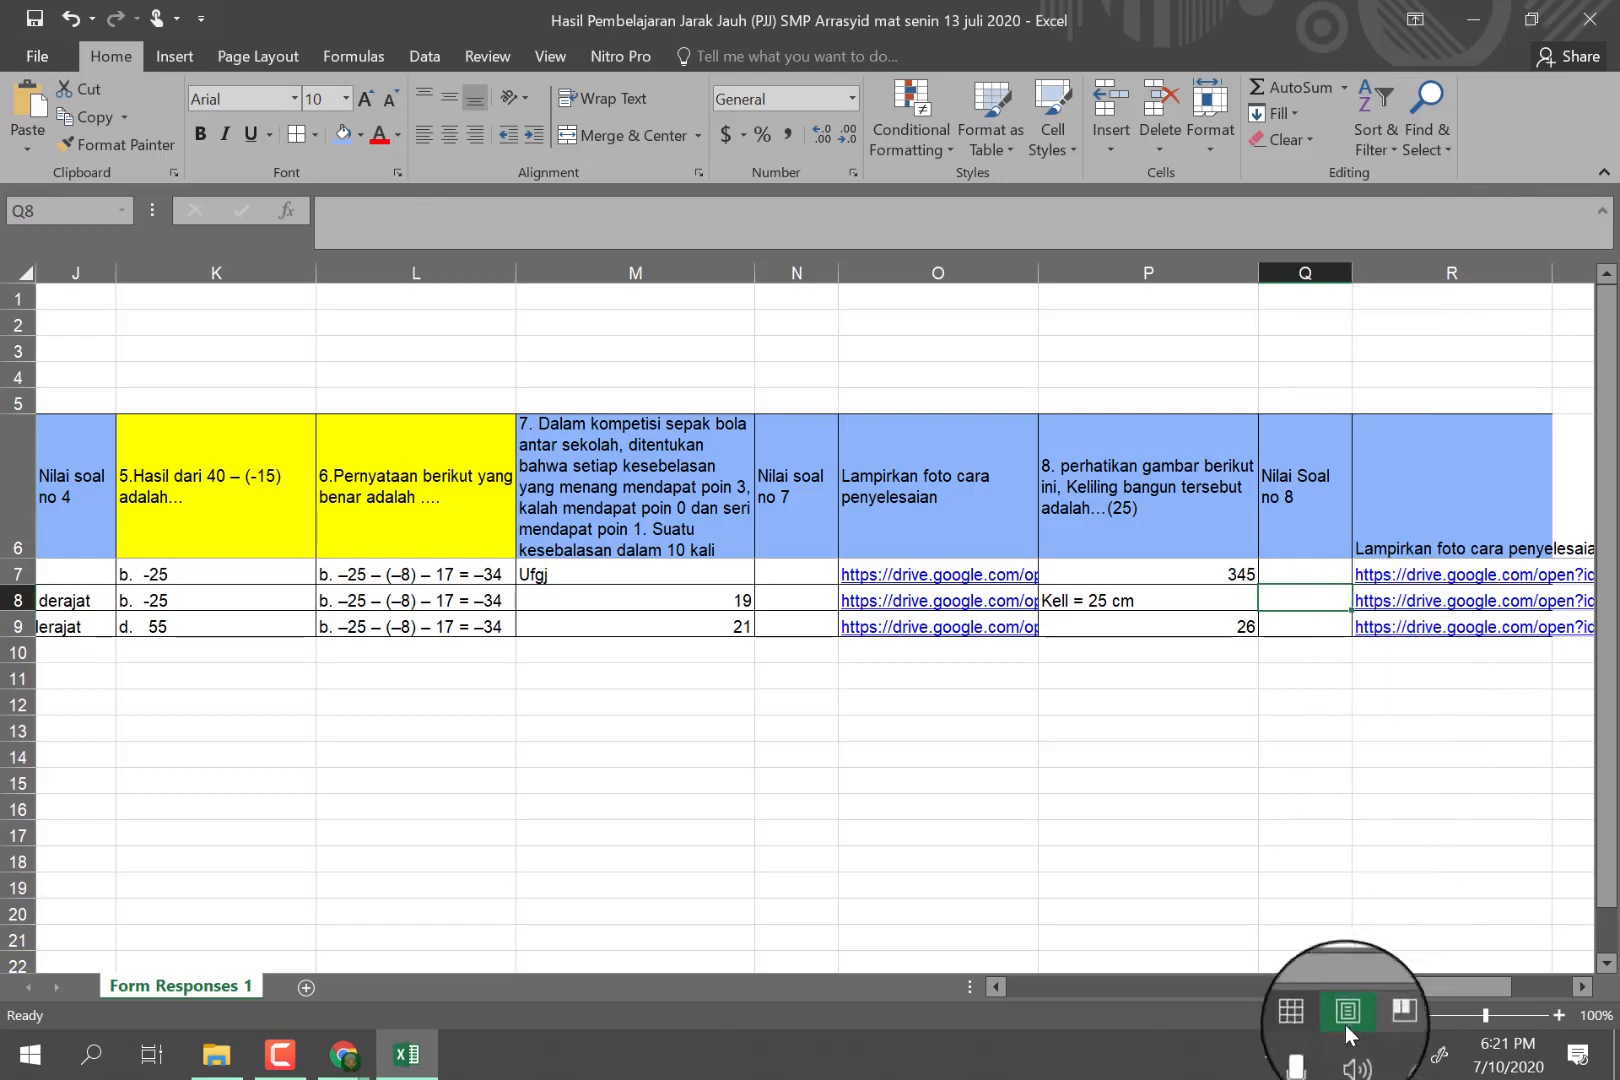
# Add the header "Jumlah Nilai Uraian" in S6 after the last photo column and narrow column S to fit it.
pyautogui.moveTo(1367, 986); pyautogui.dragTo(1448, 978)
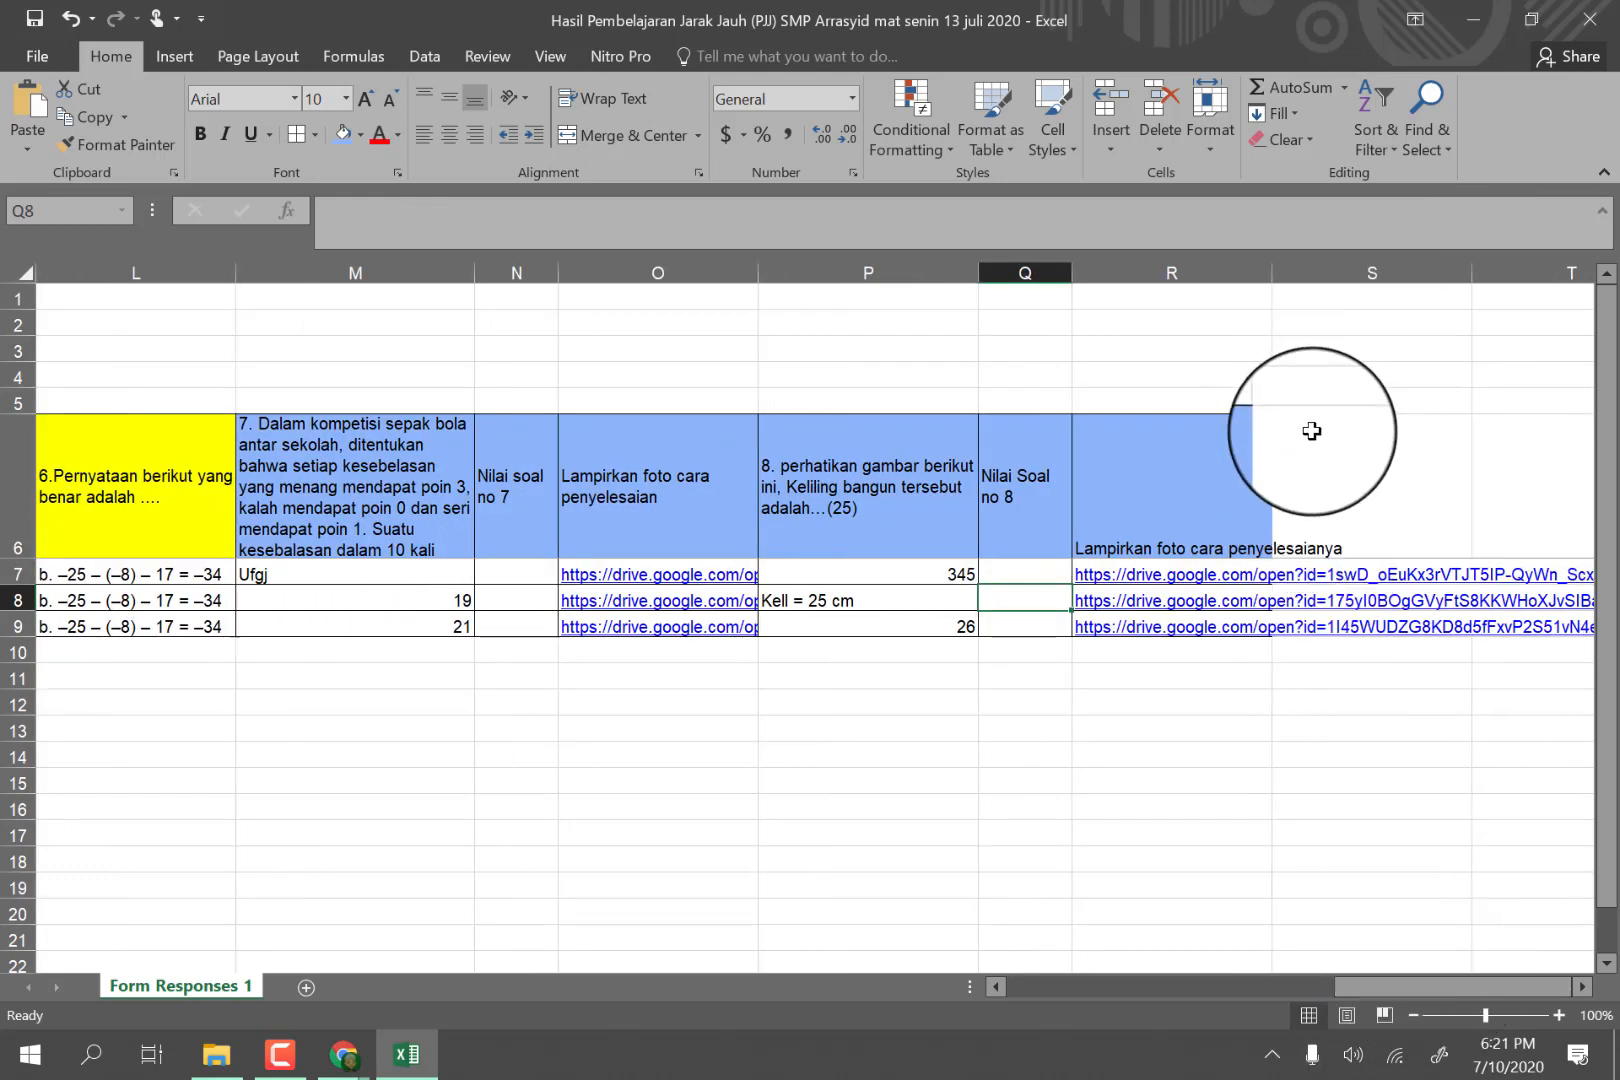
pyautogui.click(1311, 431)
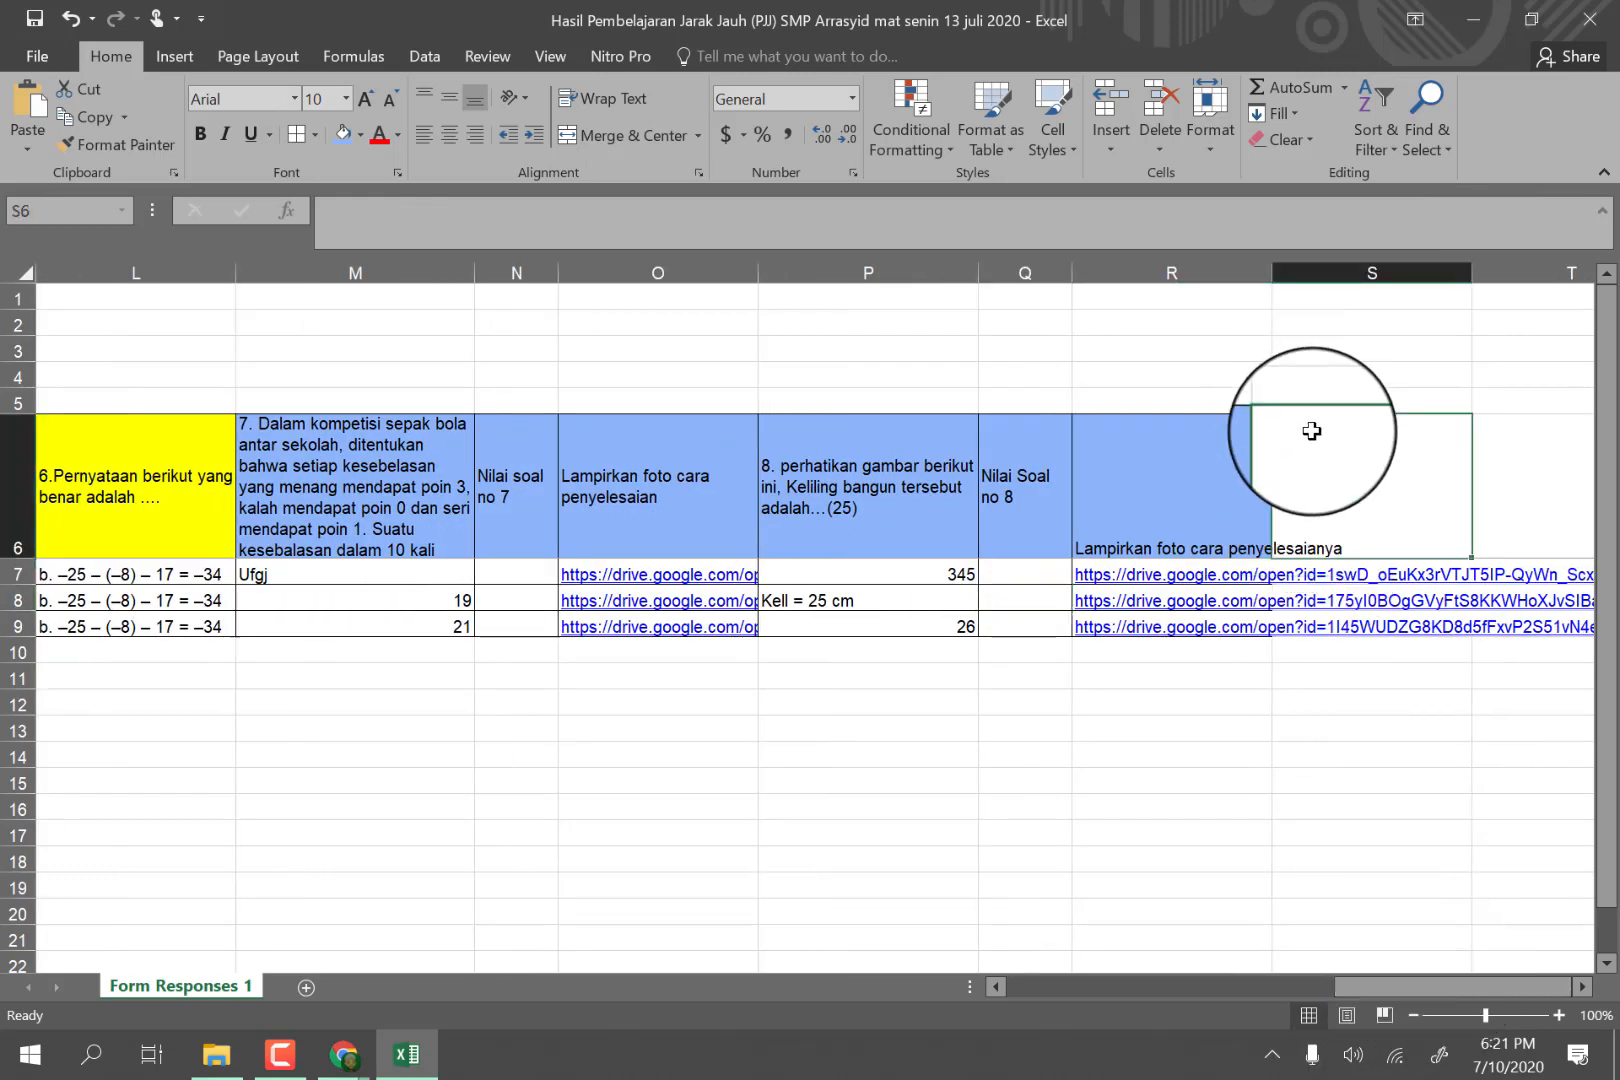
pyautogui.write('T')
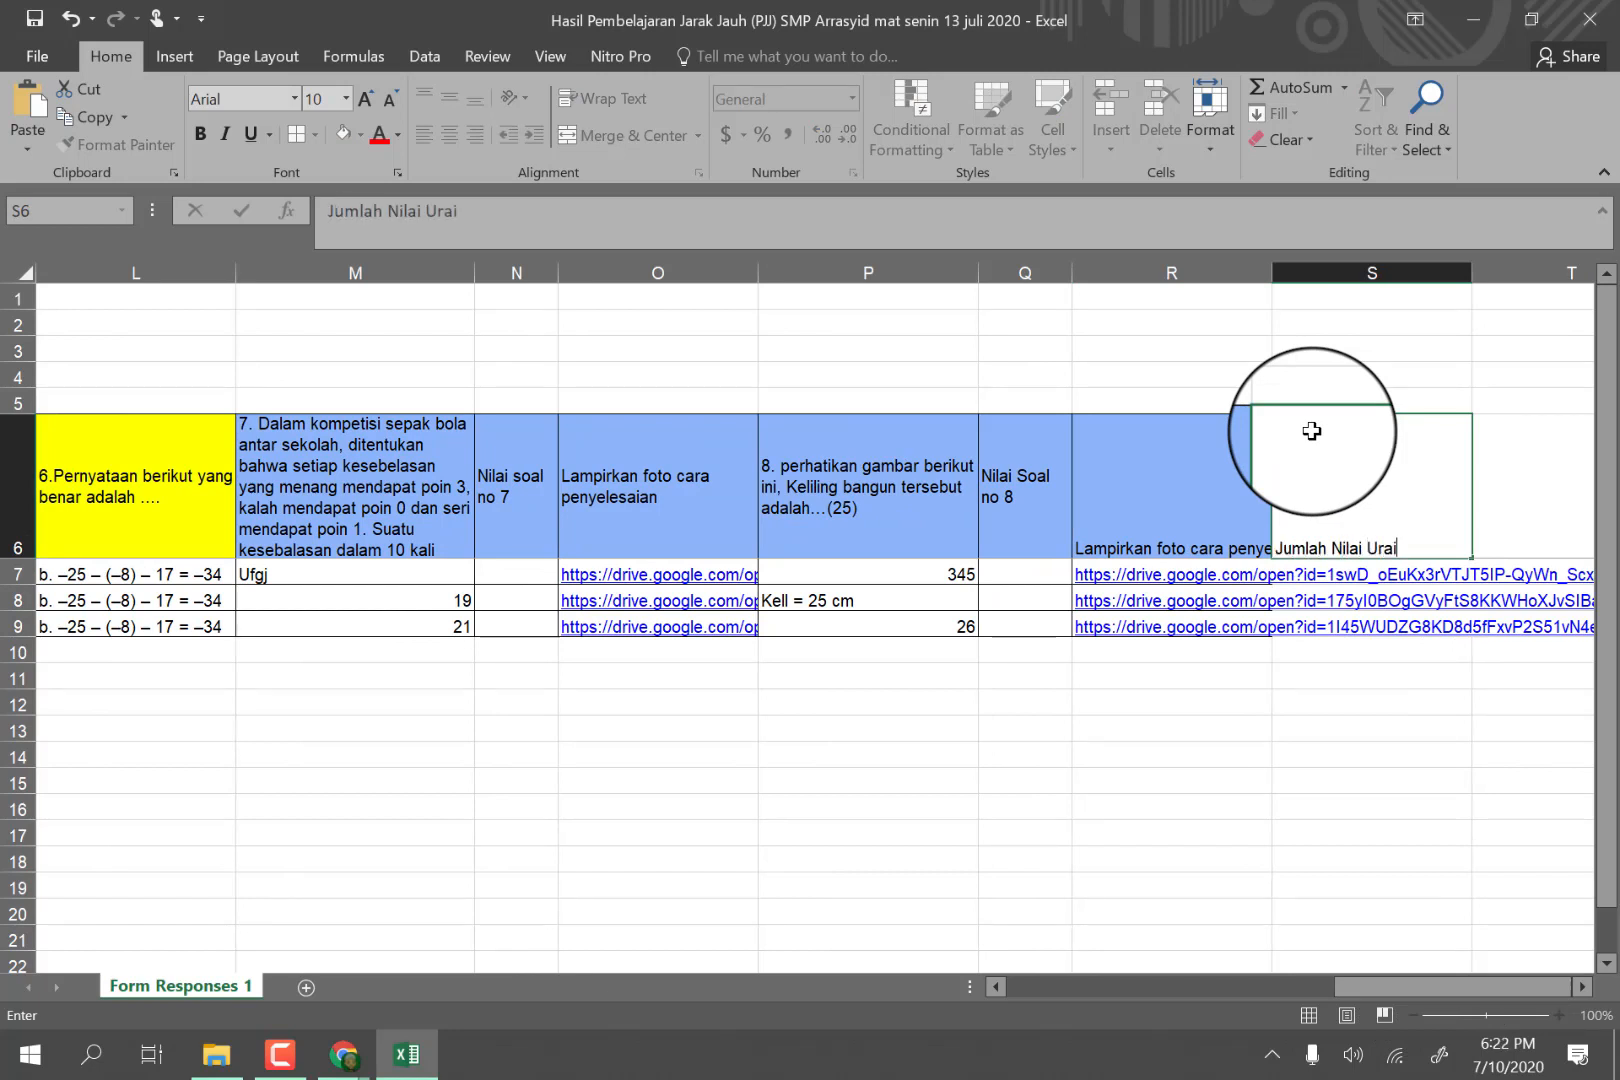
pyautogui.click(1331, 669)
pyautogui.click(1321, 488)
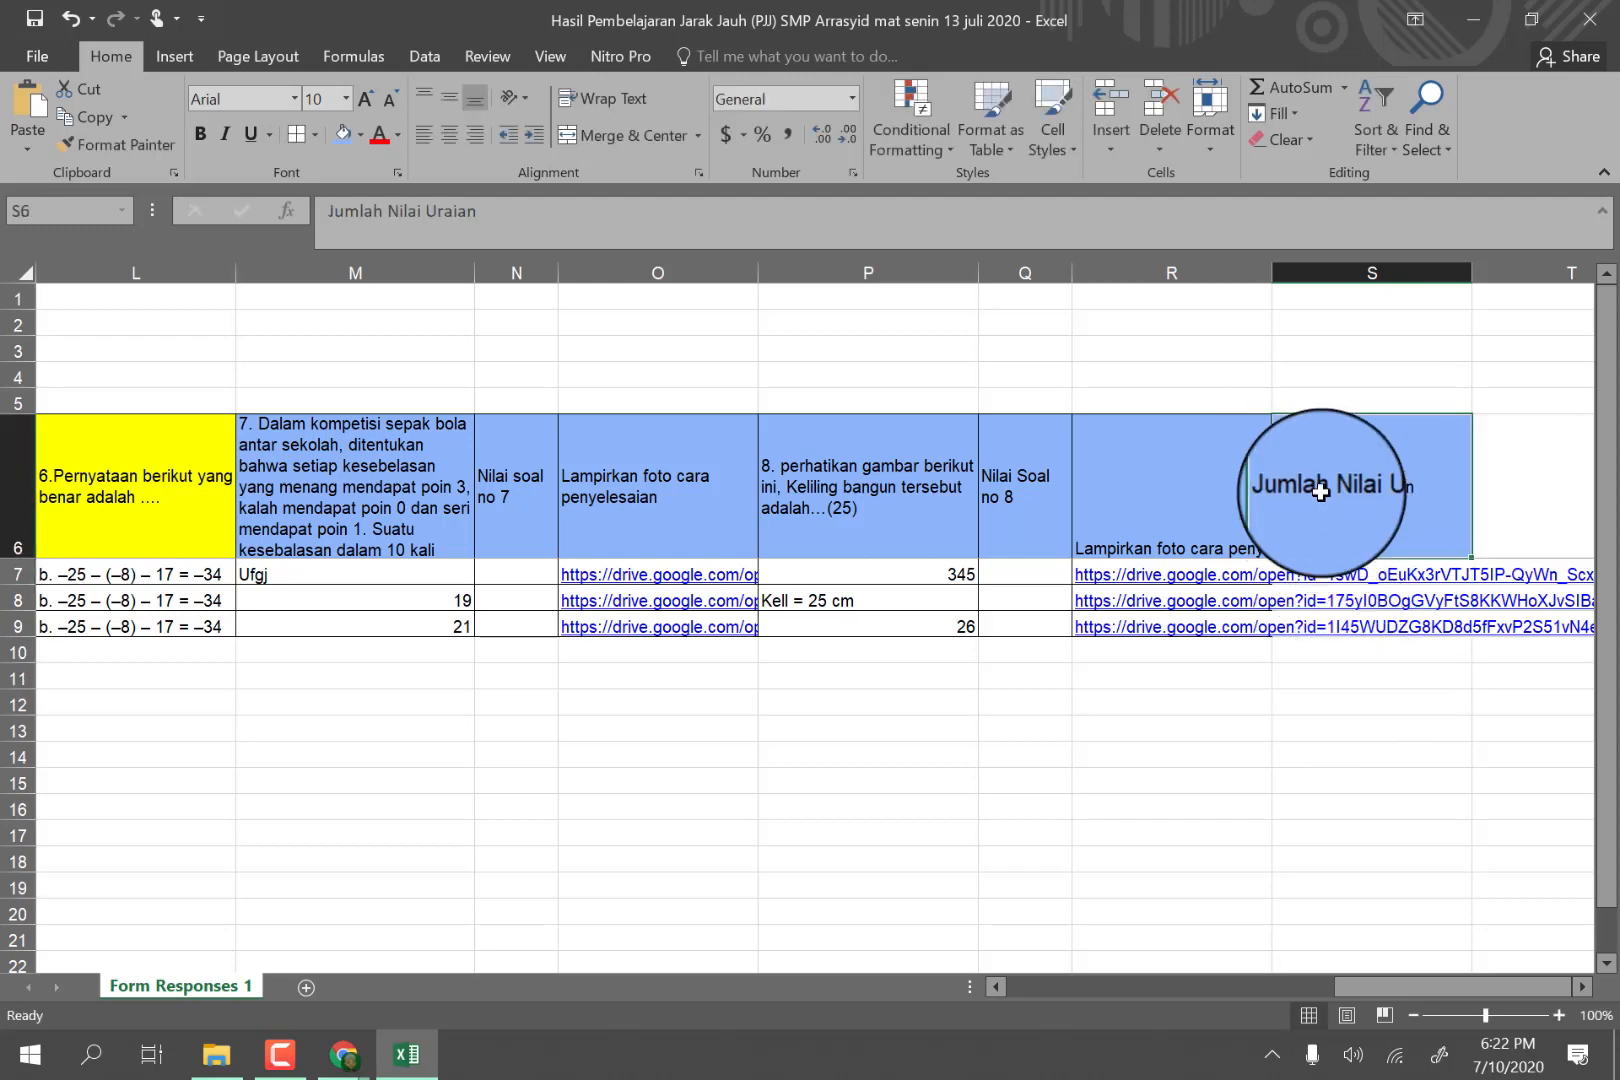
pyautogui.moveTo(1471, 270); pyautogui.dragTo(1390, 272)
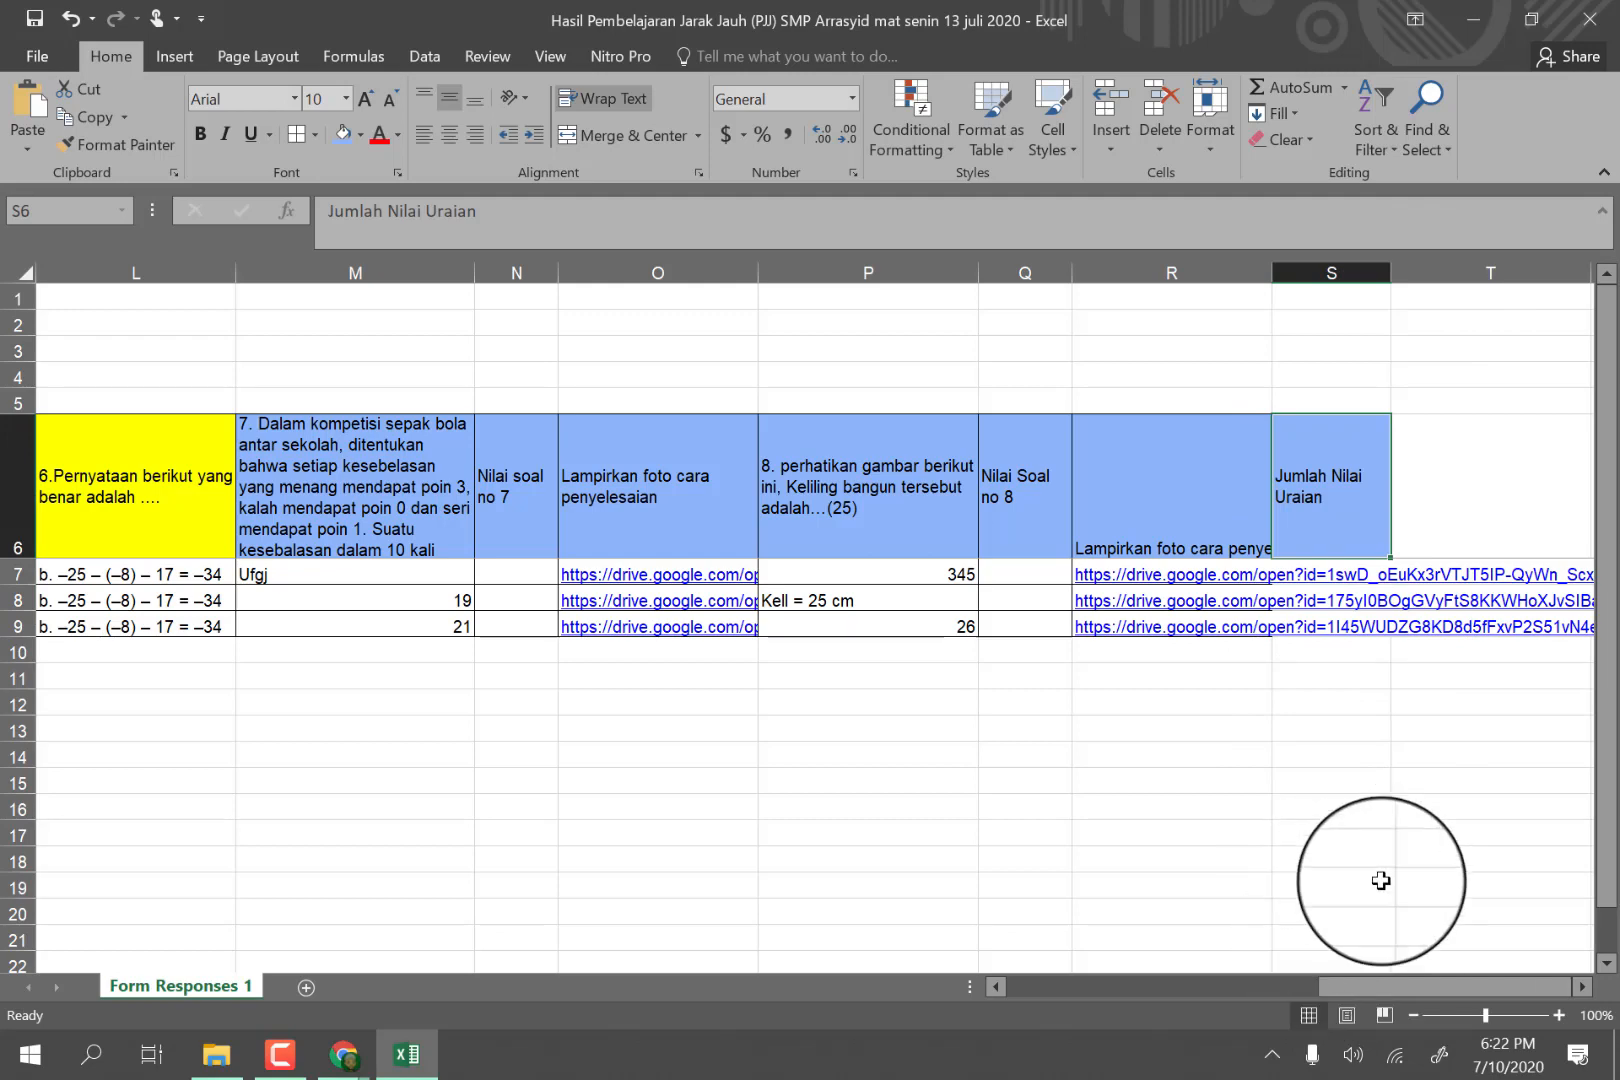
# Enter the question 3 essay scores 0 in H7 and 25 in H8.
pyautogui.moveTo(1381, 985); pyautogui.dragTo(1060, 983)
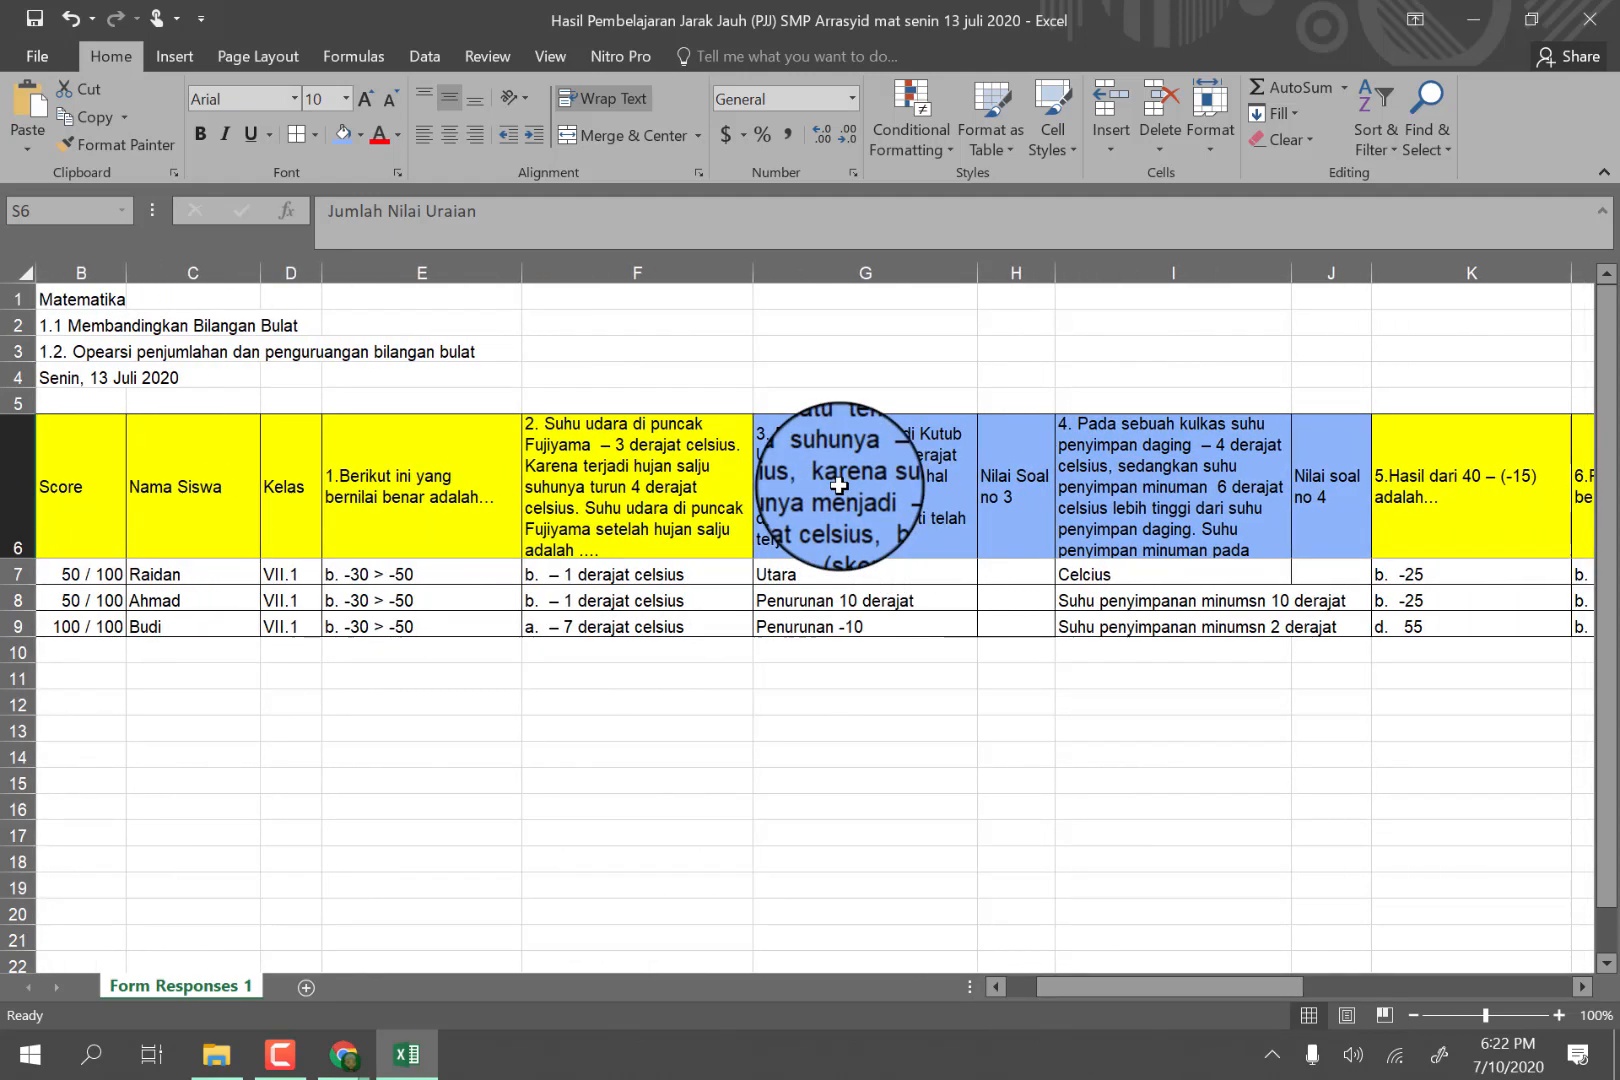
pyautogui.click(840, 487)
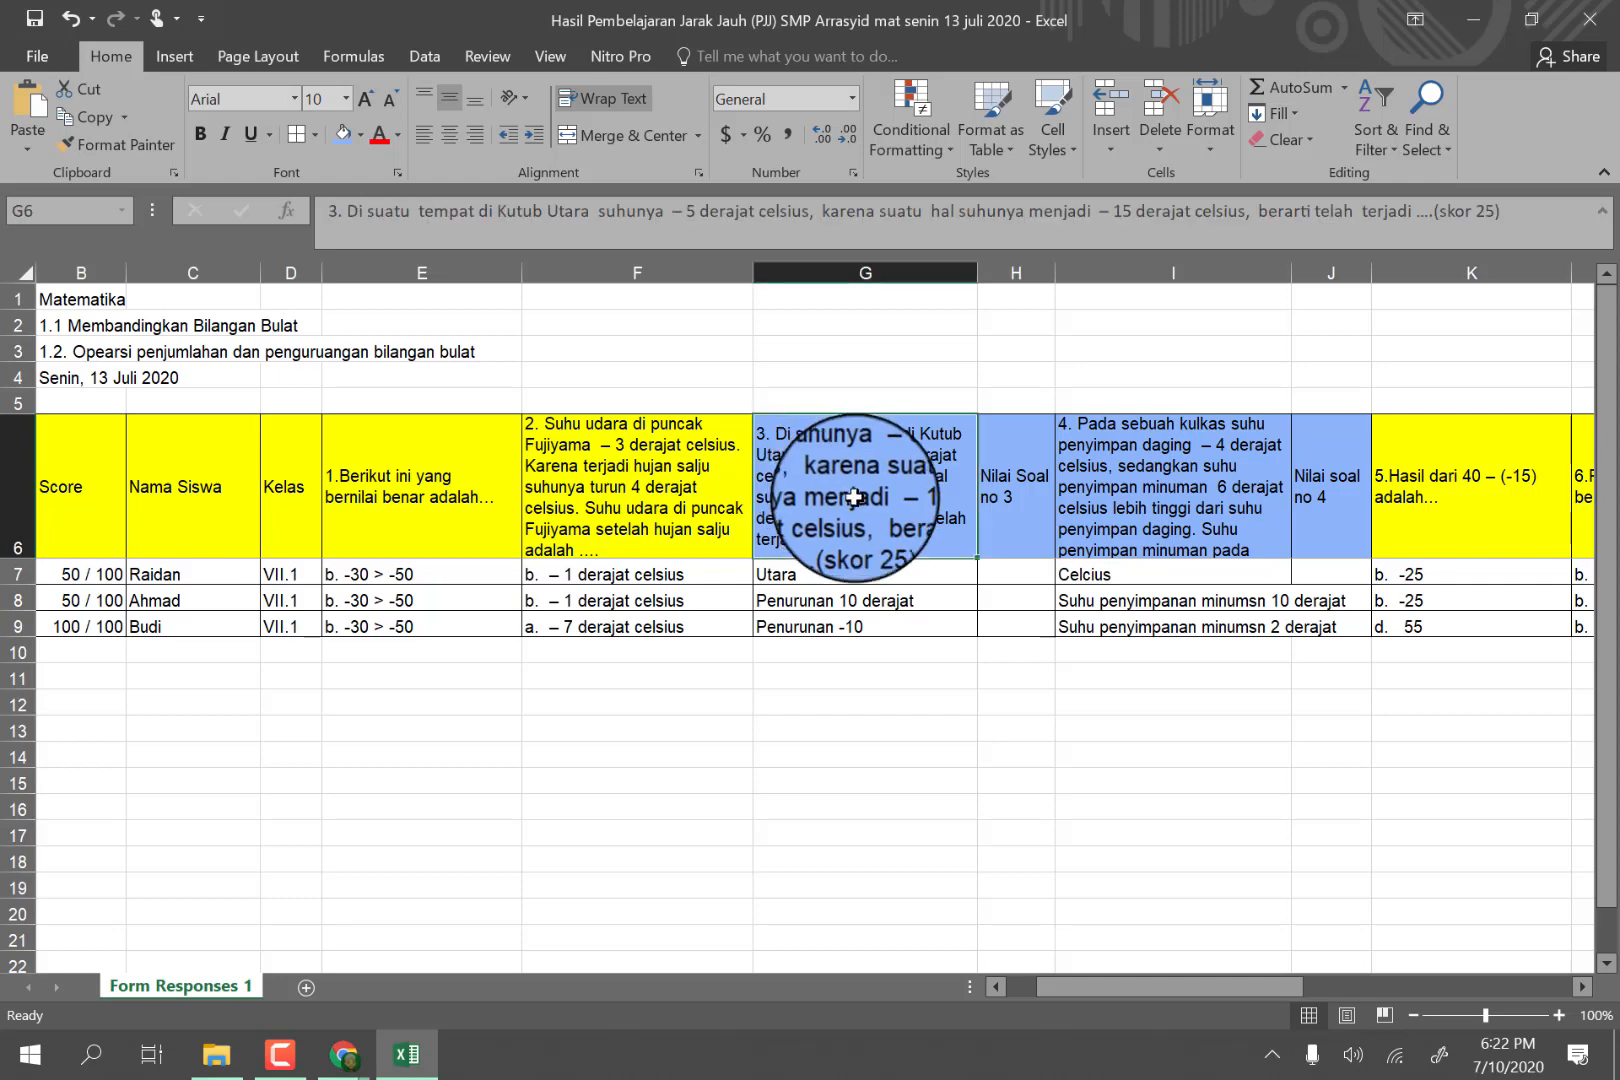
pyautogui.click(829, 574)
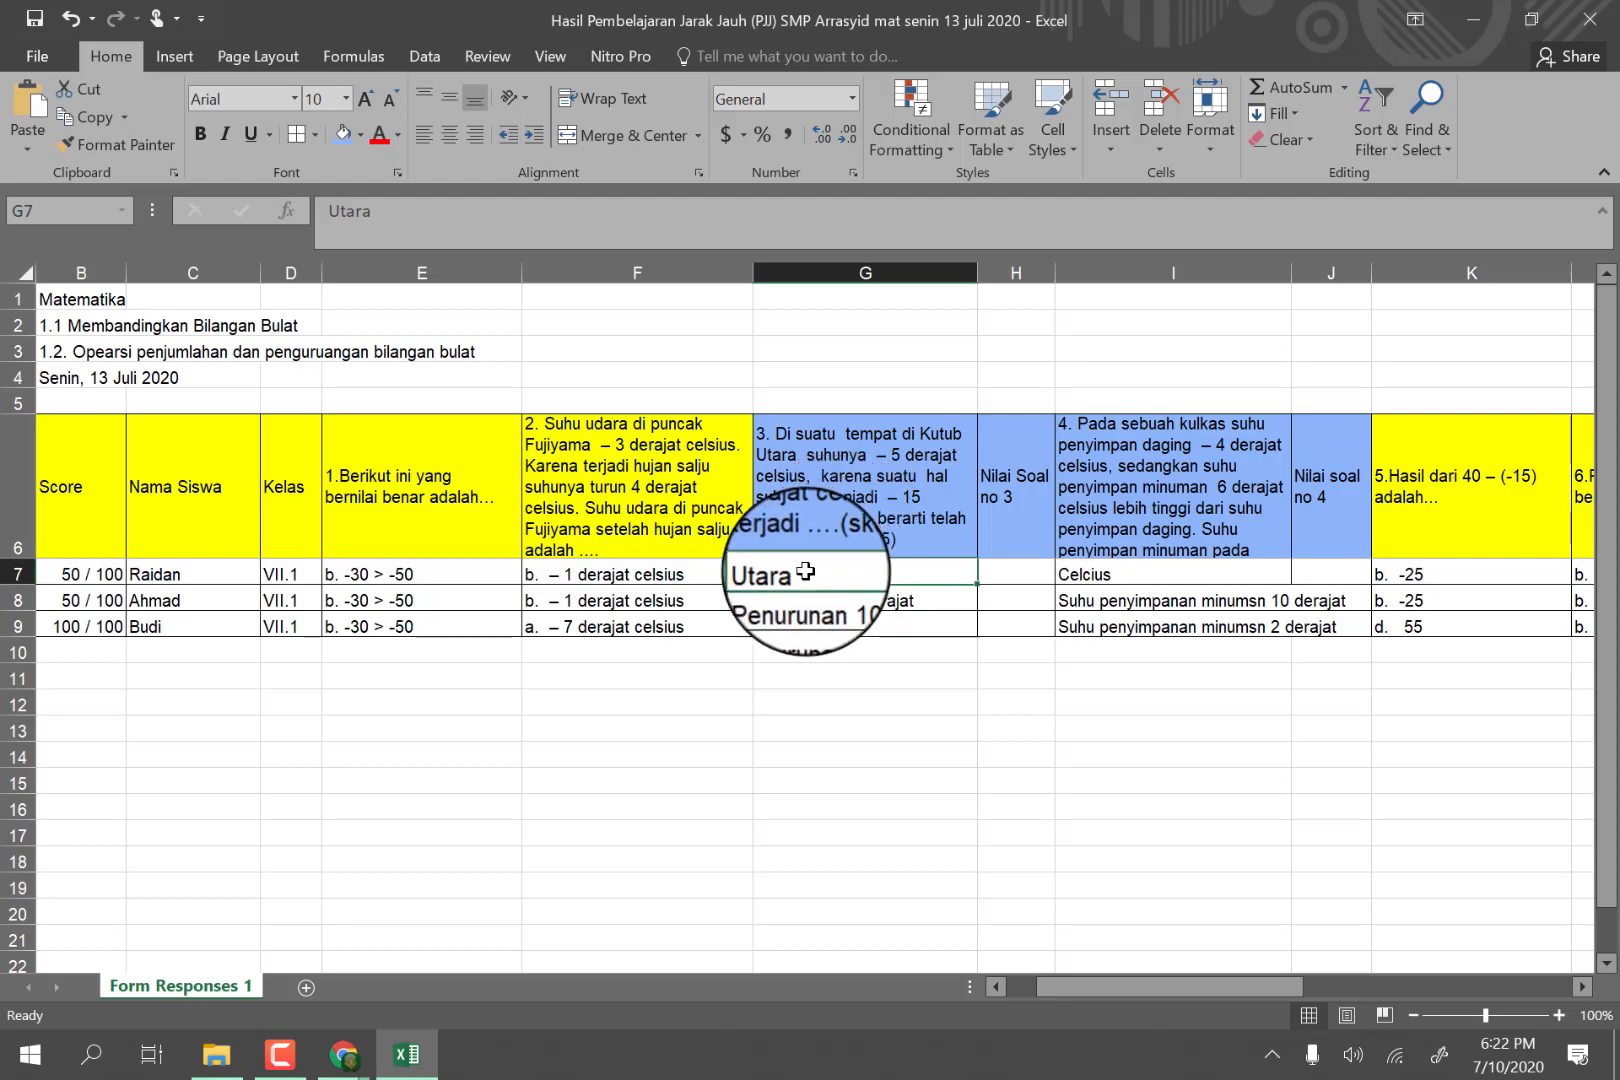
pyautogui.click(1008, 573)
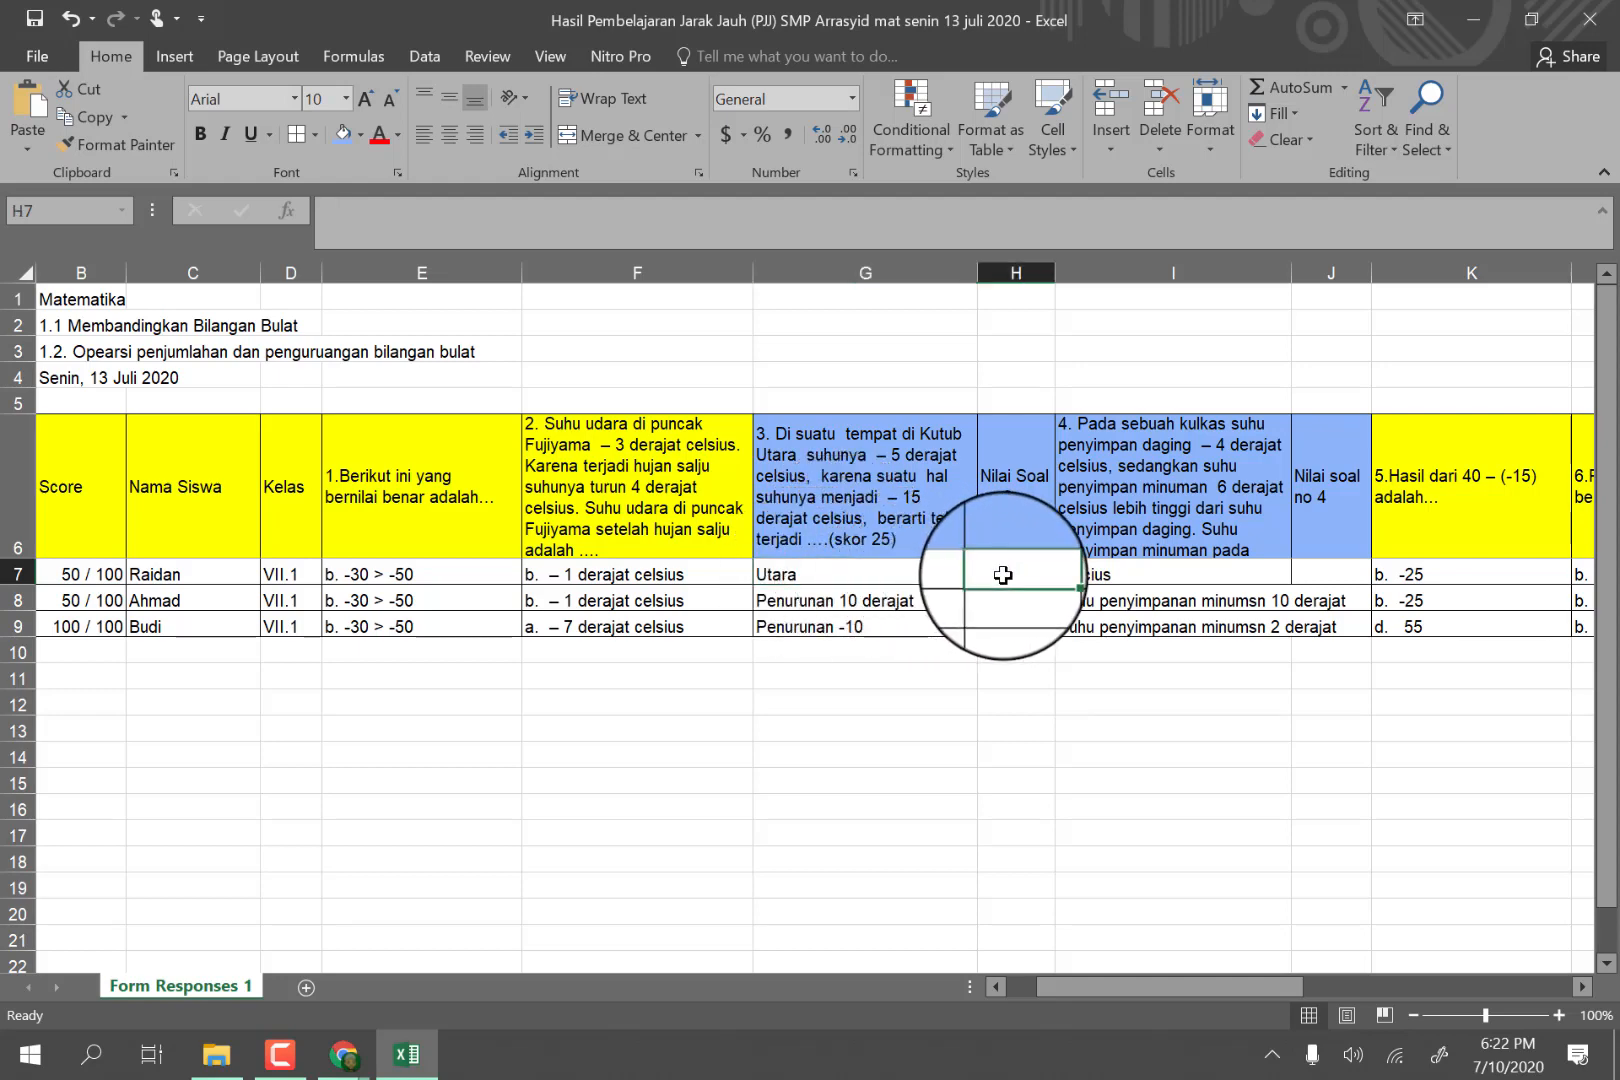
pyautogui.write('0')
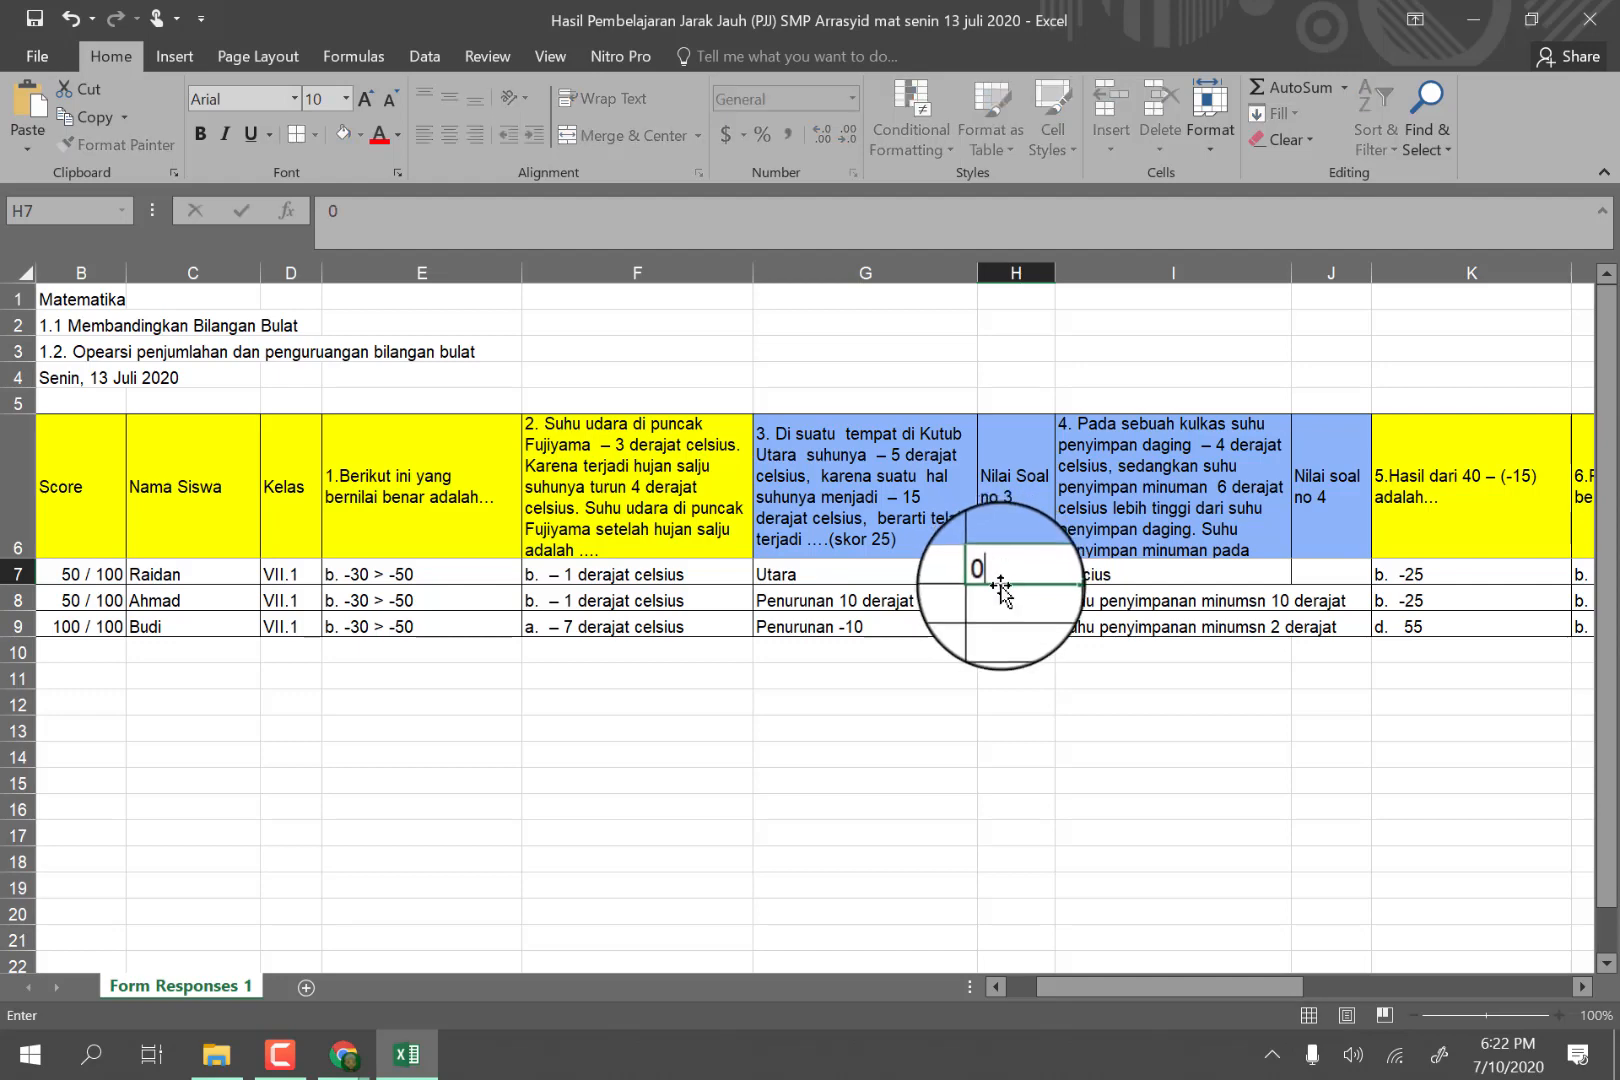
pyautogui.click(1000, 597)
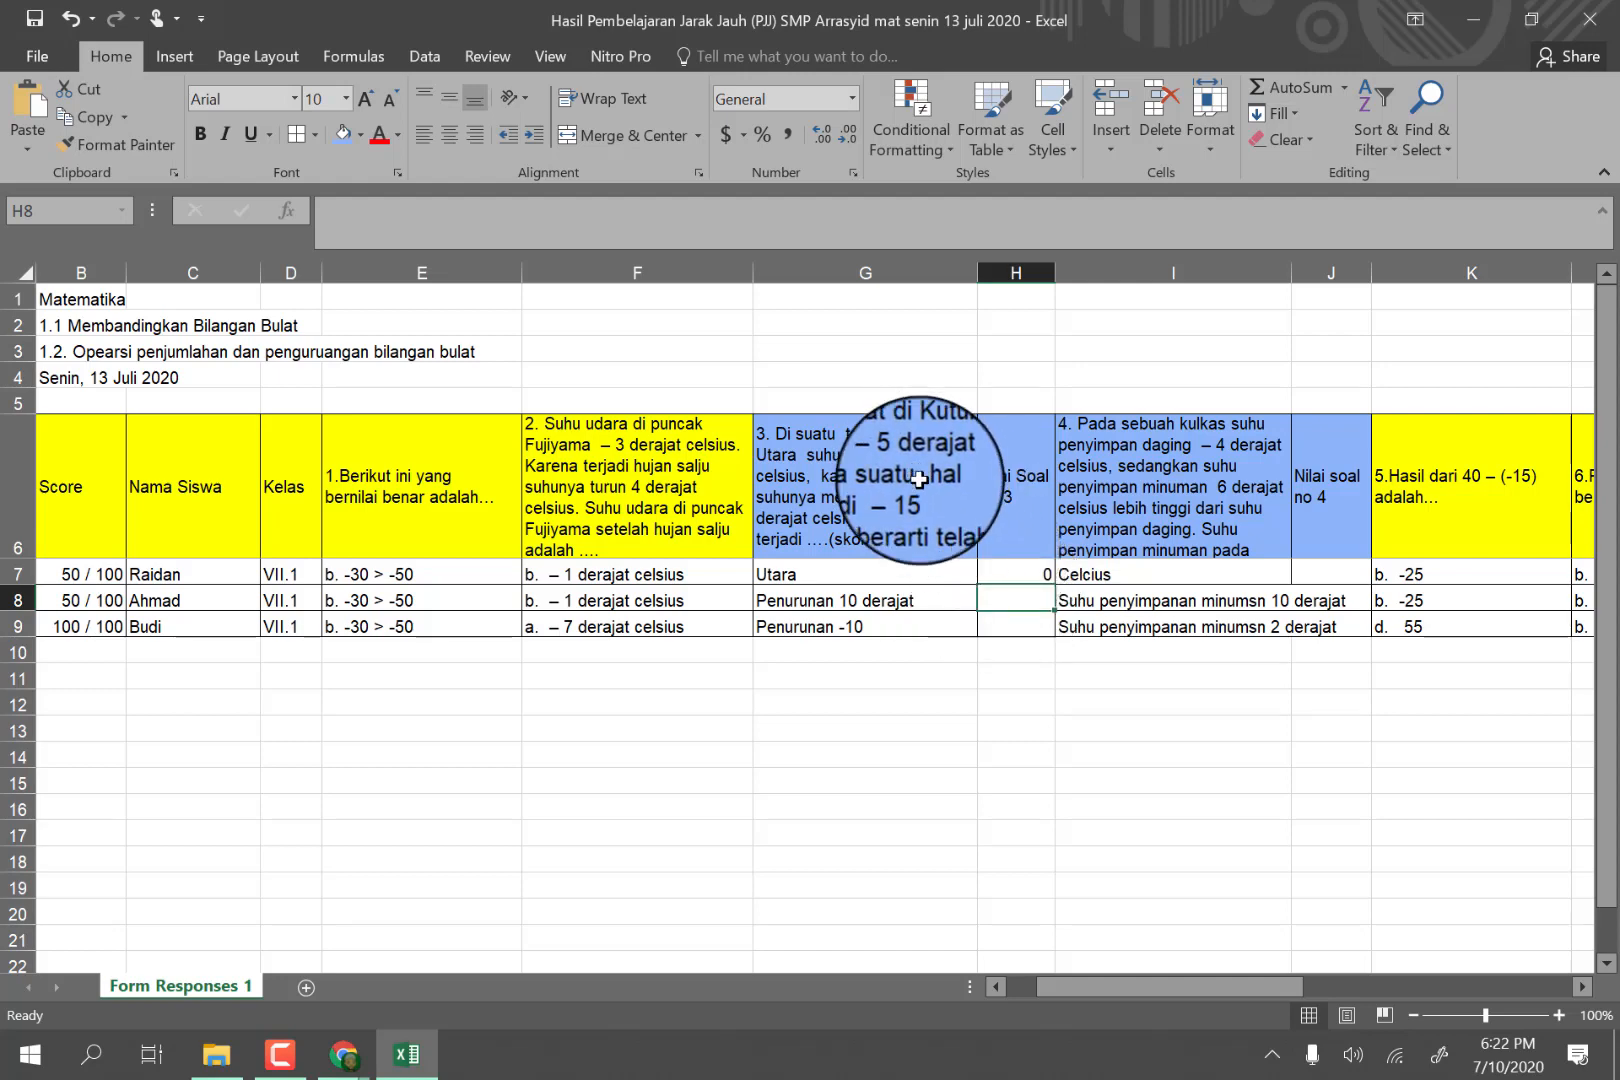
pyautogui.click(1018, 660)
# Set the question 3 score for the last student in H9 to 20.
pyautogui.click(918, 622)
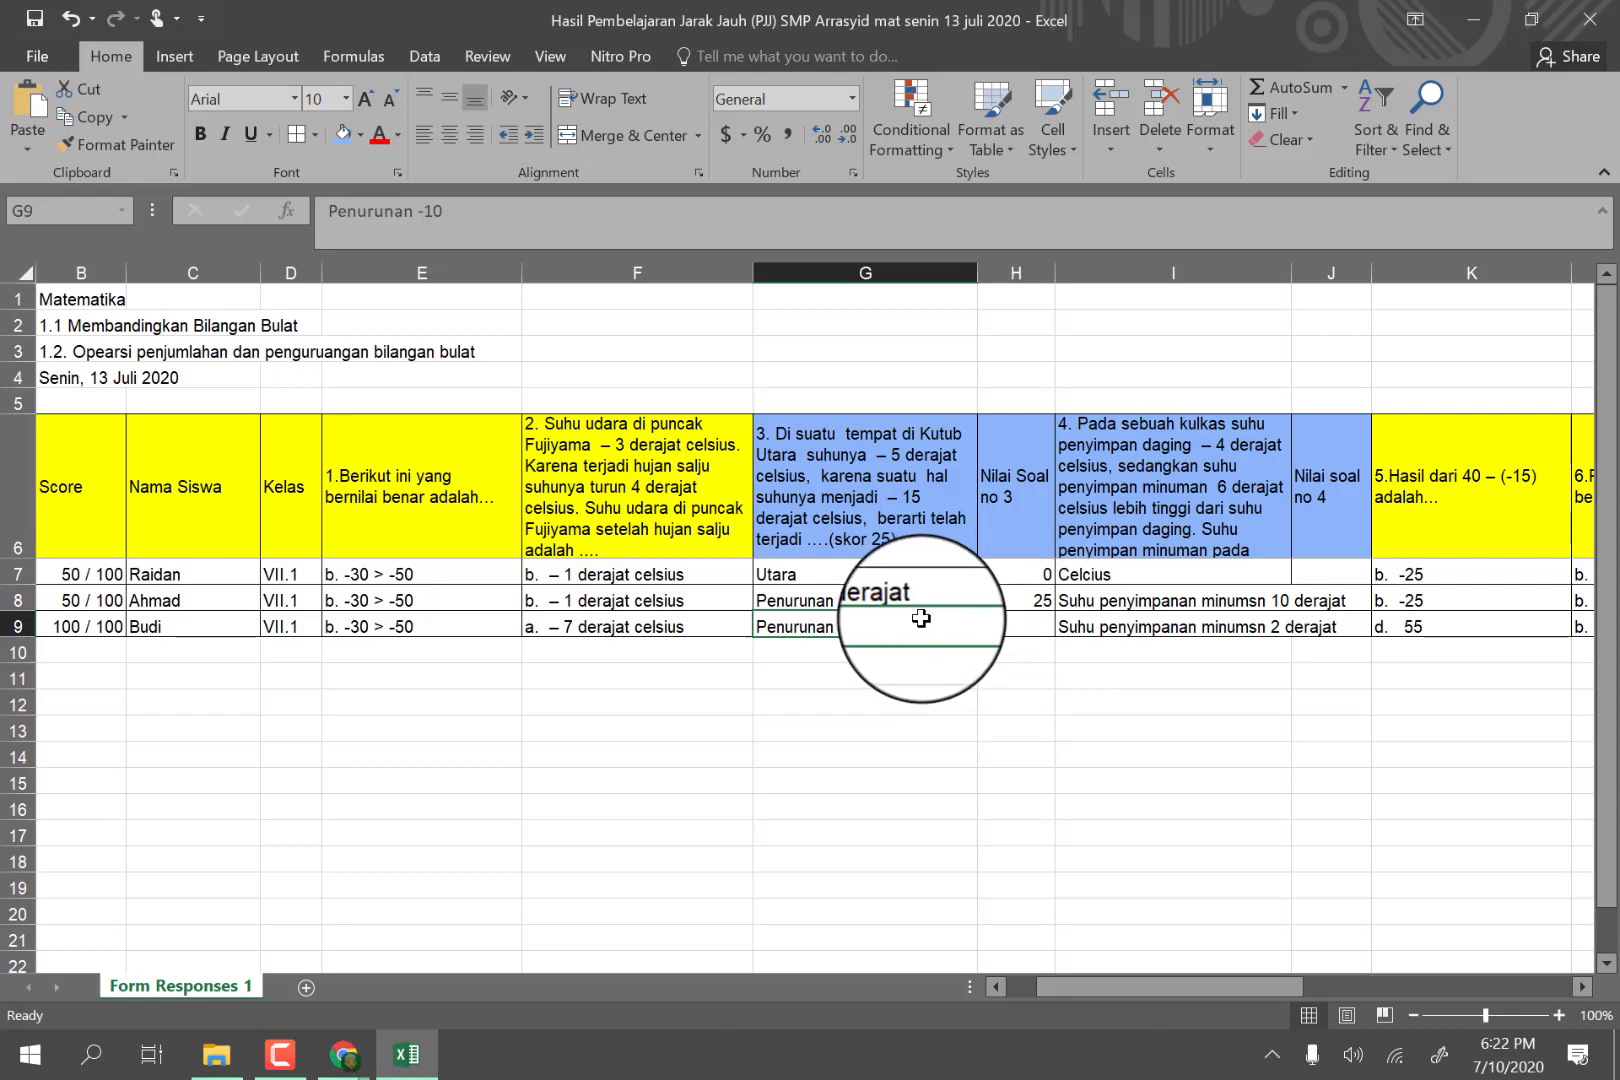
pyautogui.click(1007, 623)
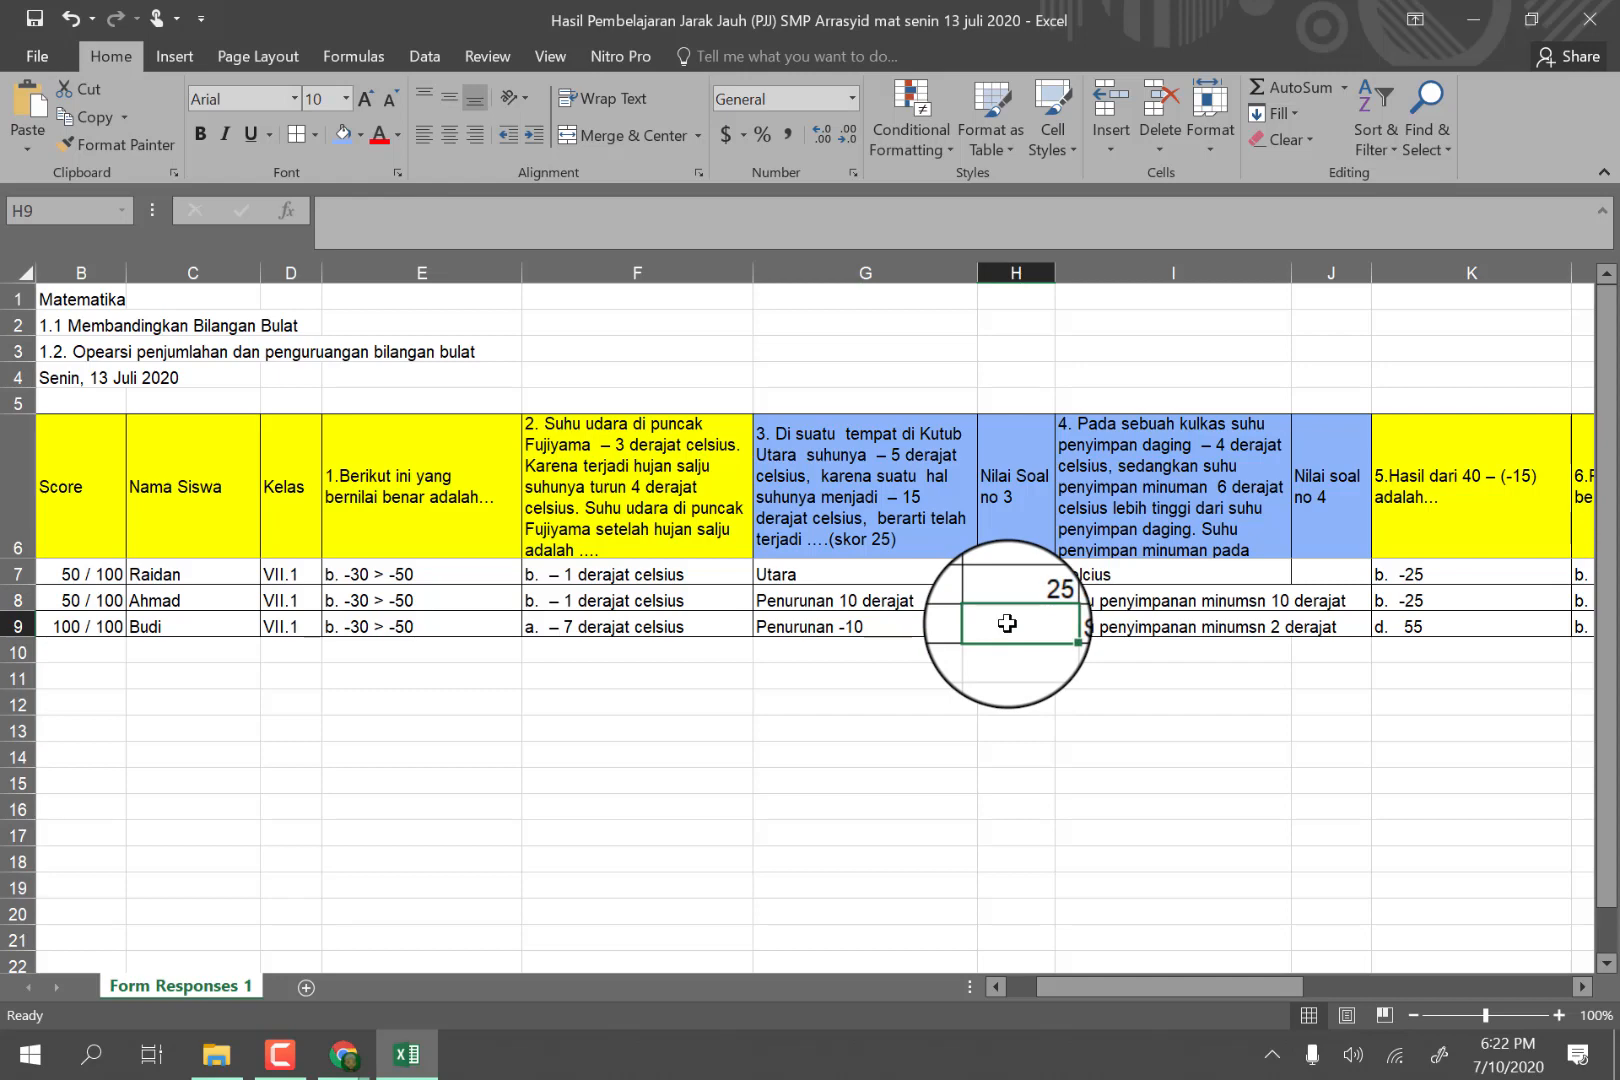
pyautogui.write('25')
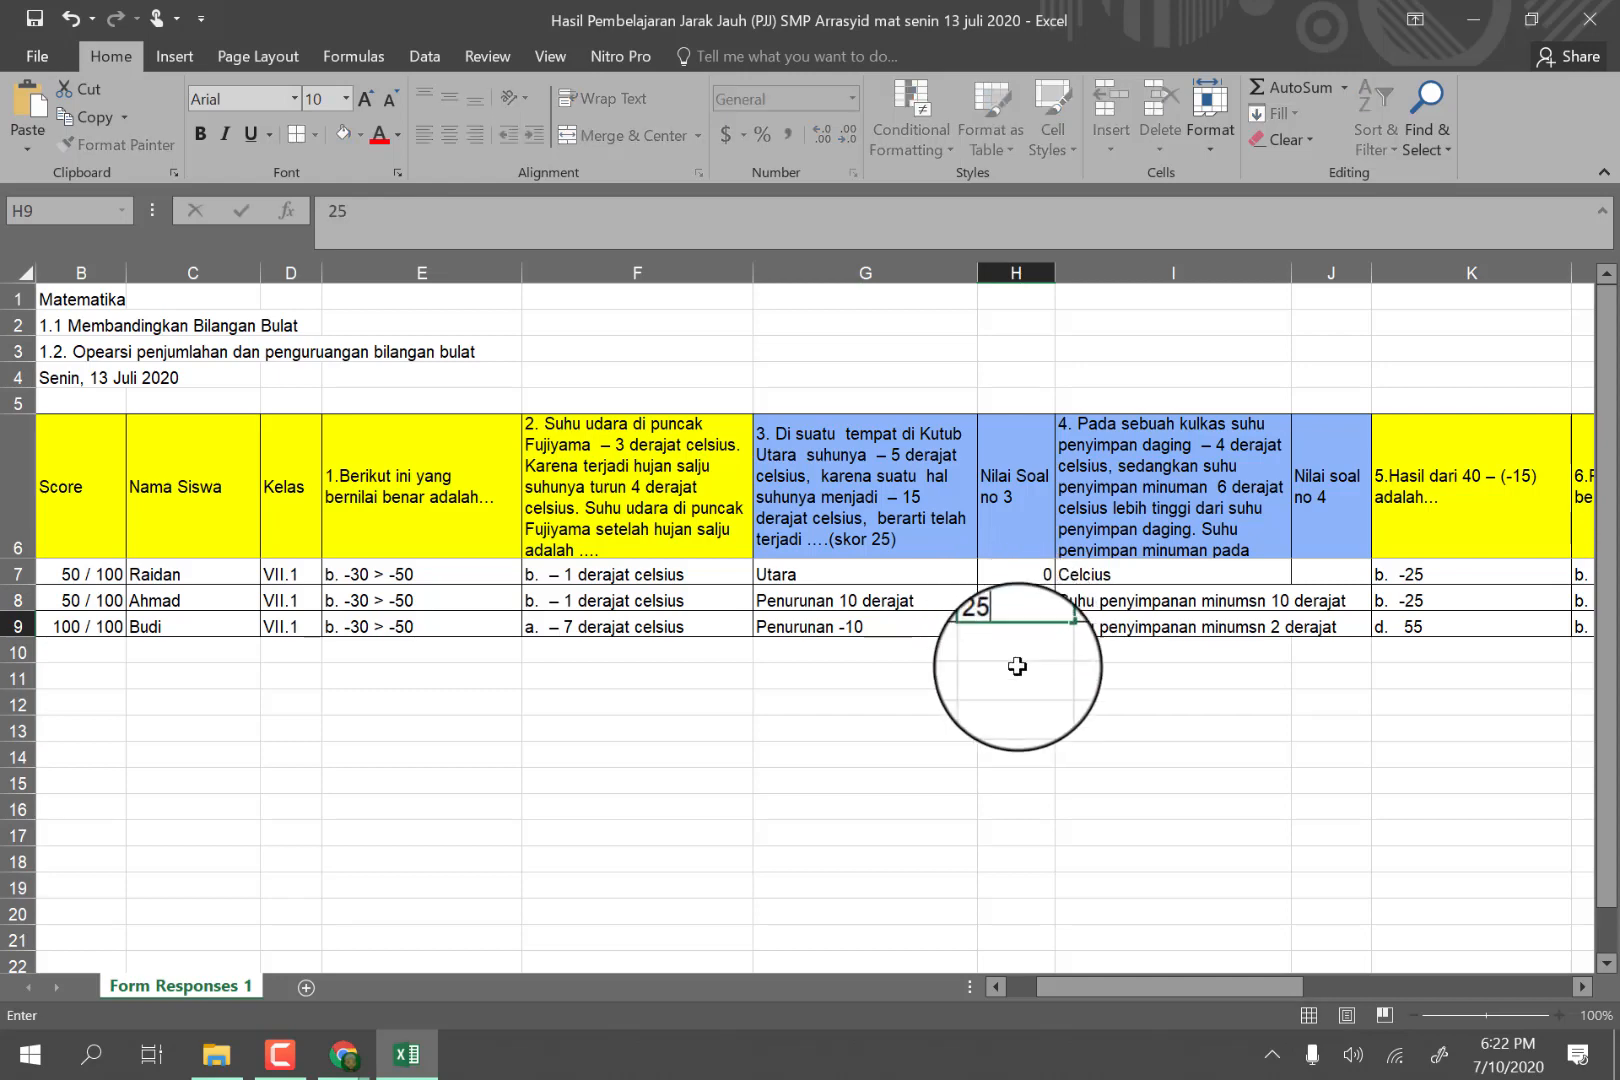
pyautogui.press('Return')
pyautogui.press('Return')
pyautogui.click(1027, 626)
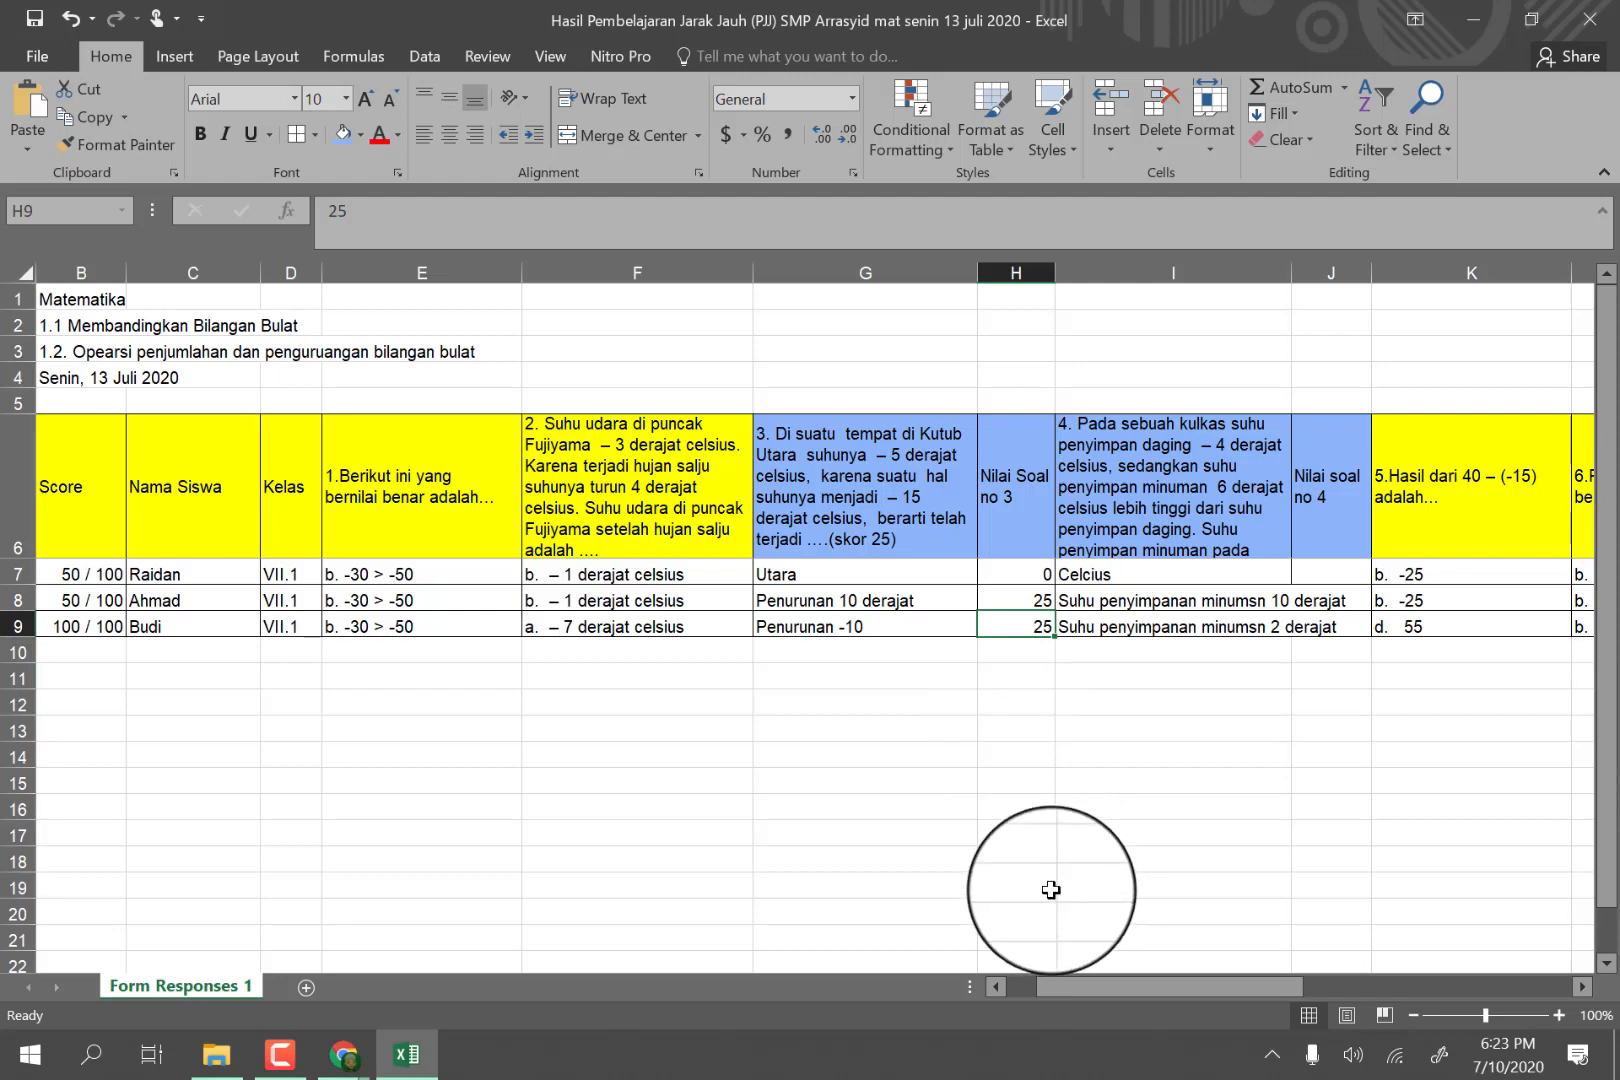
pyautogui.write('20')
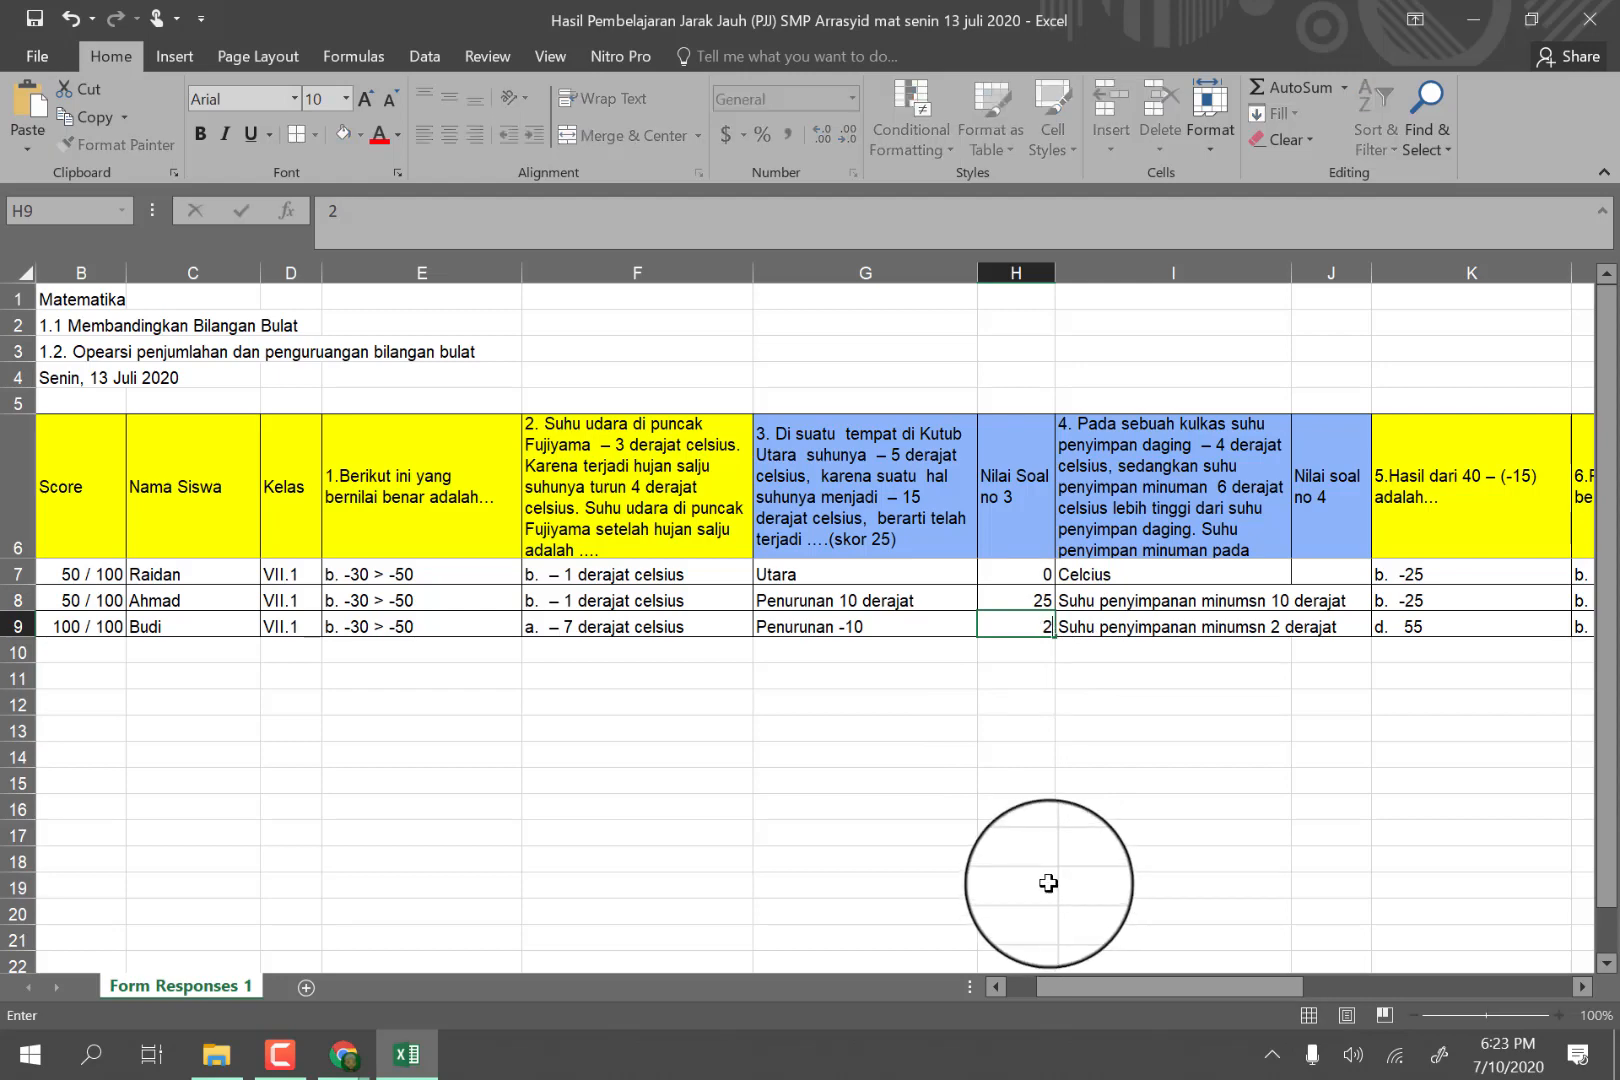
pyautogui.click(1036, 754)
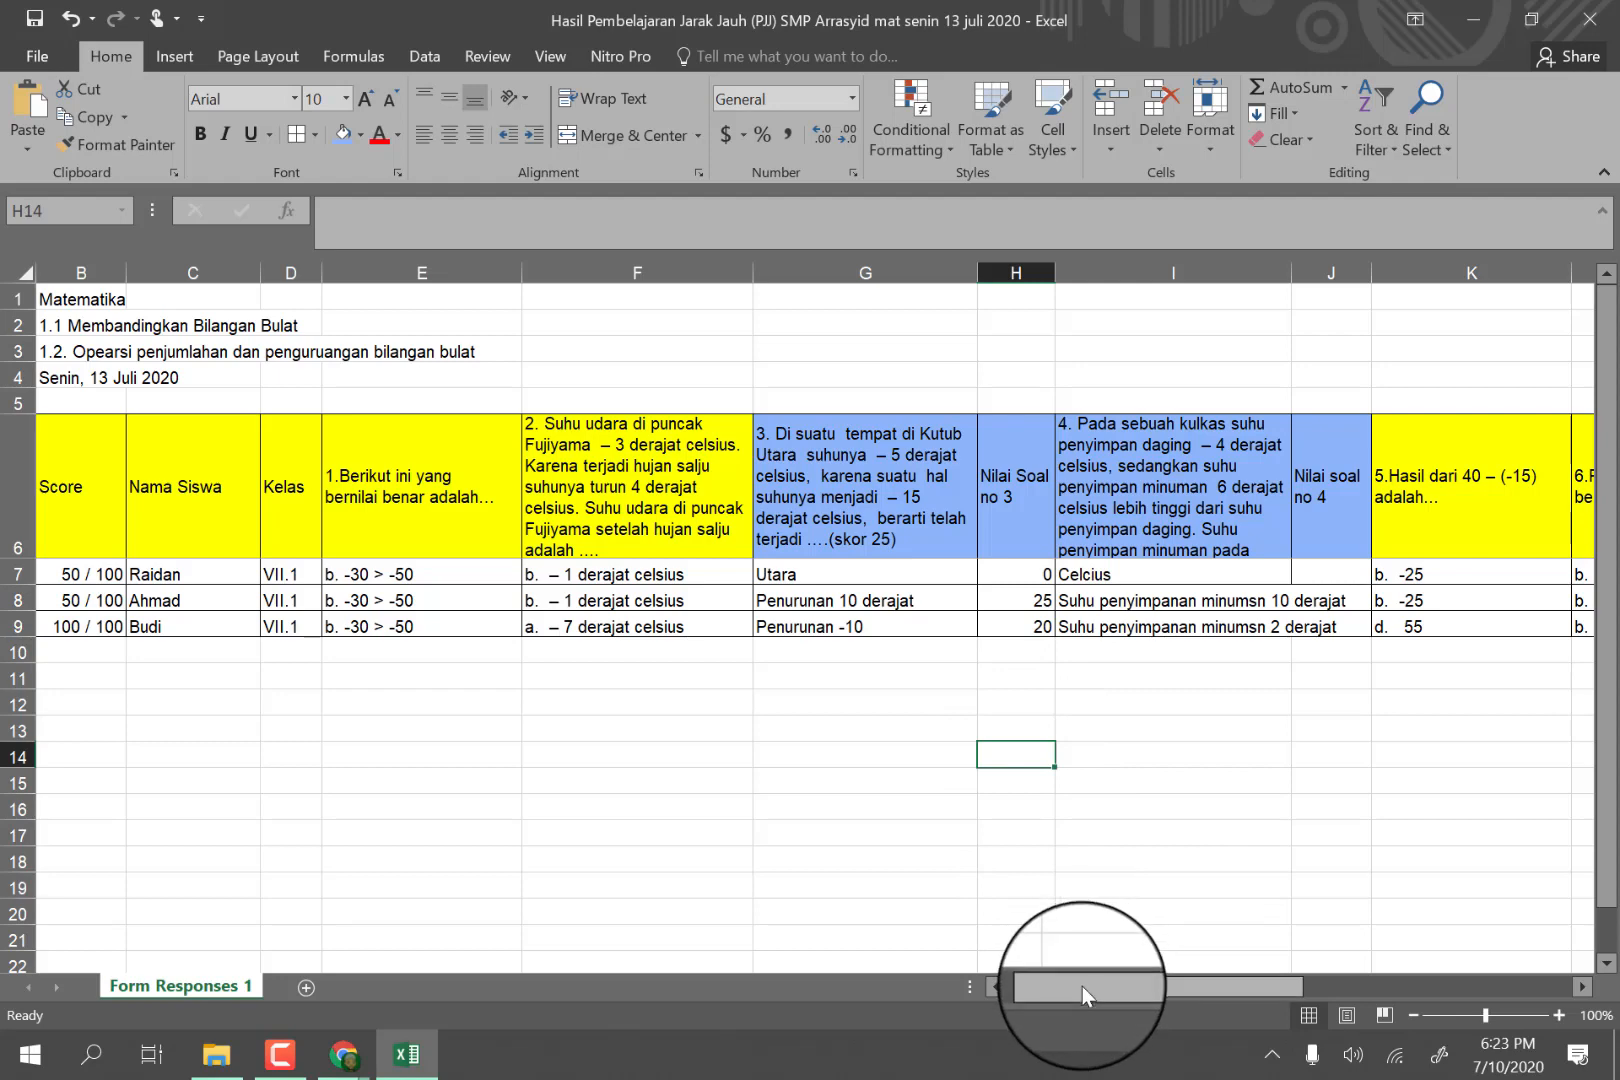
# Increase the height of header row 6 until the full question 4 text fits in its cell.
pyautogui.moveTo(1082, 986); pyautogui.dragTo(1126, 984)
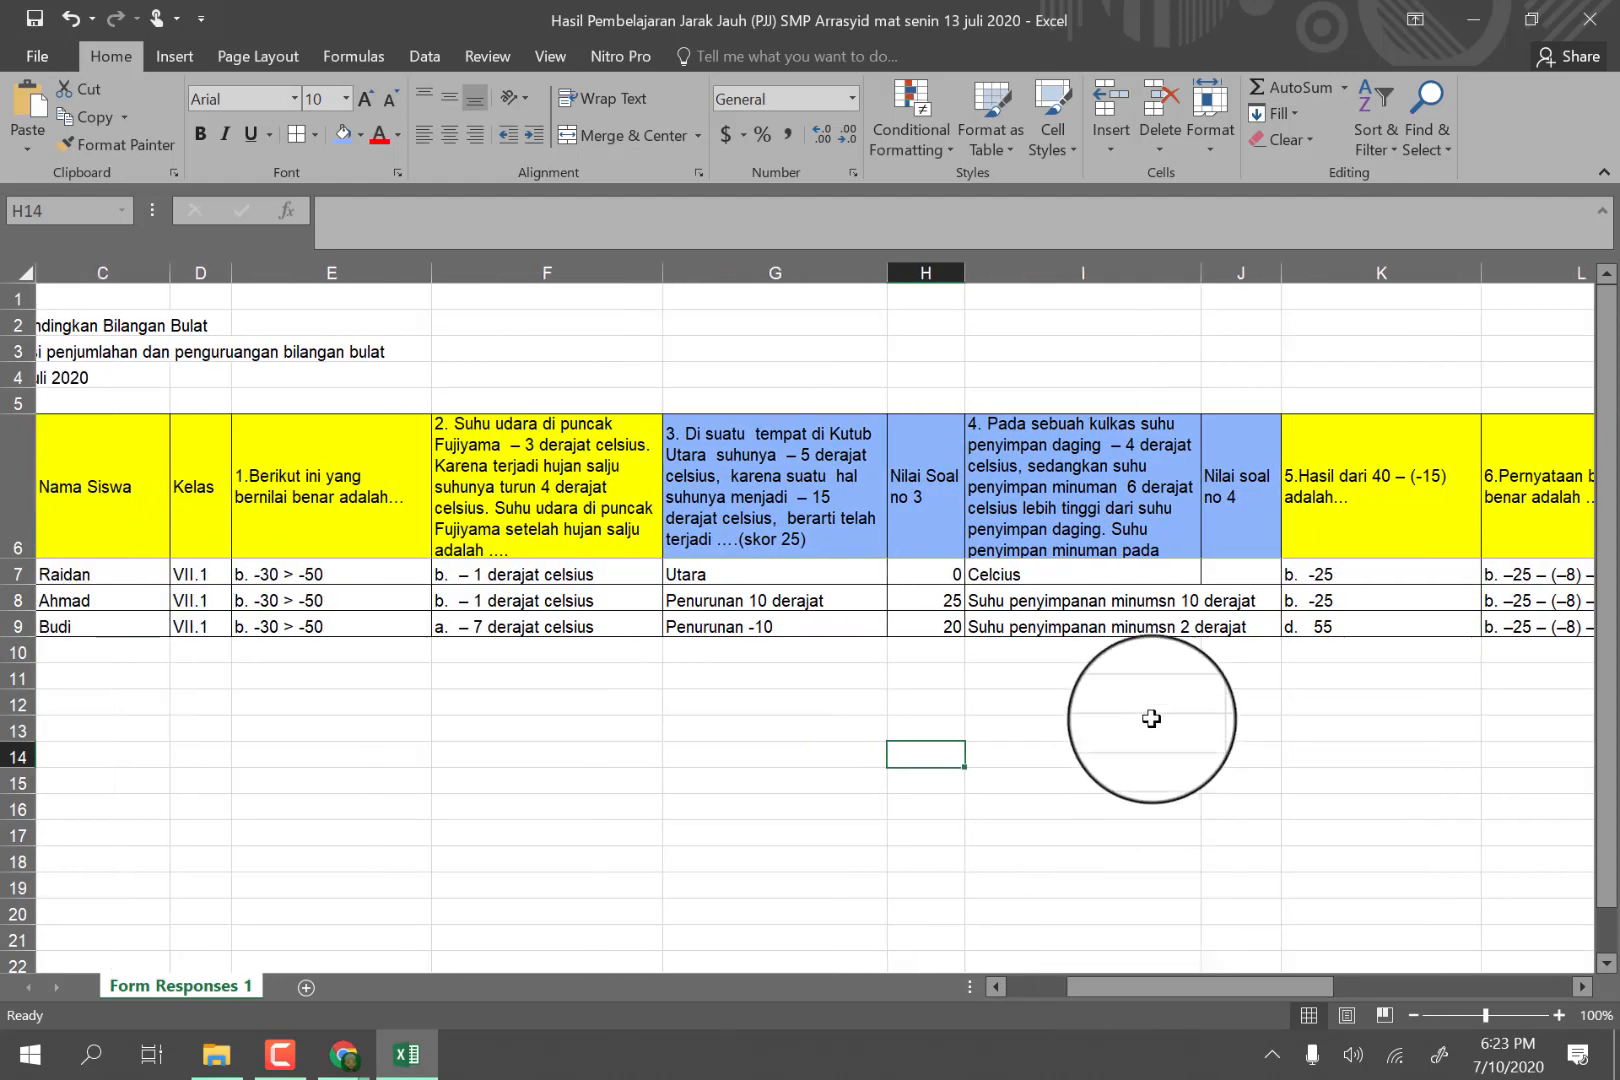
pyautogui.click(1232, 576)
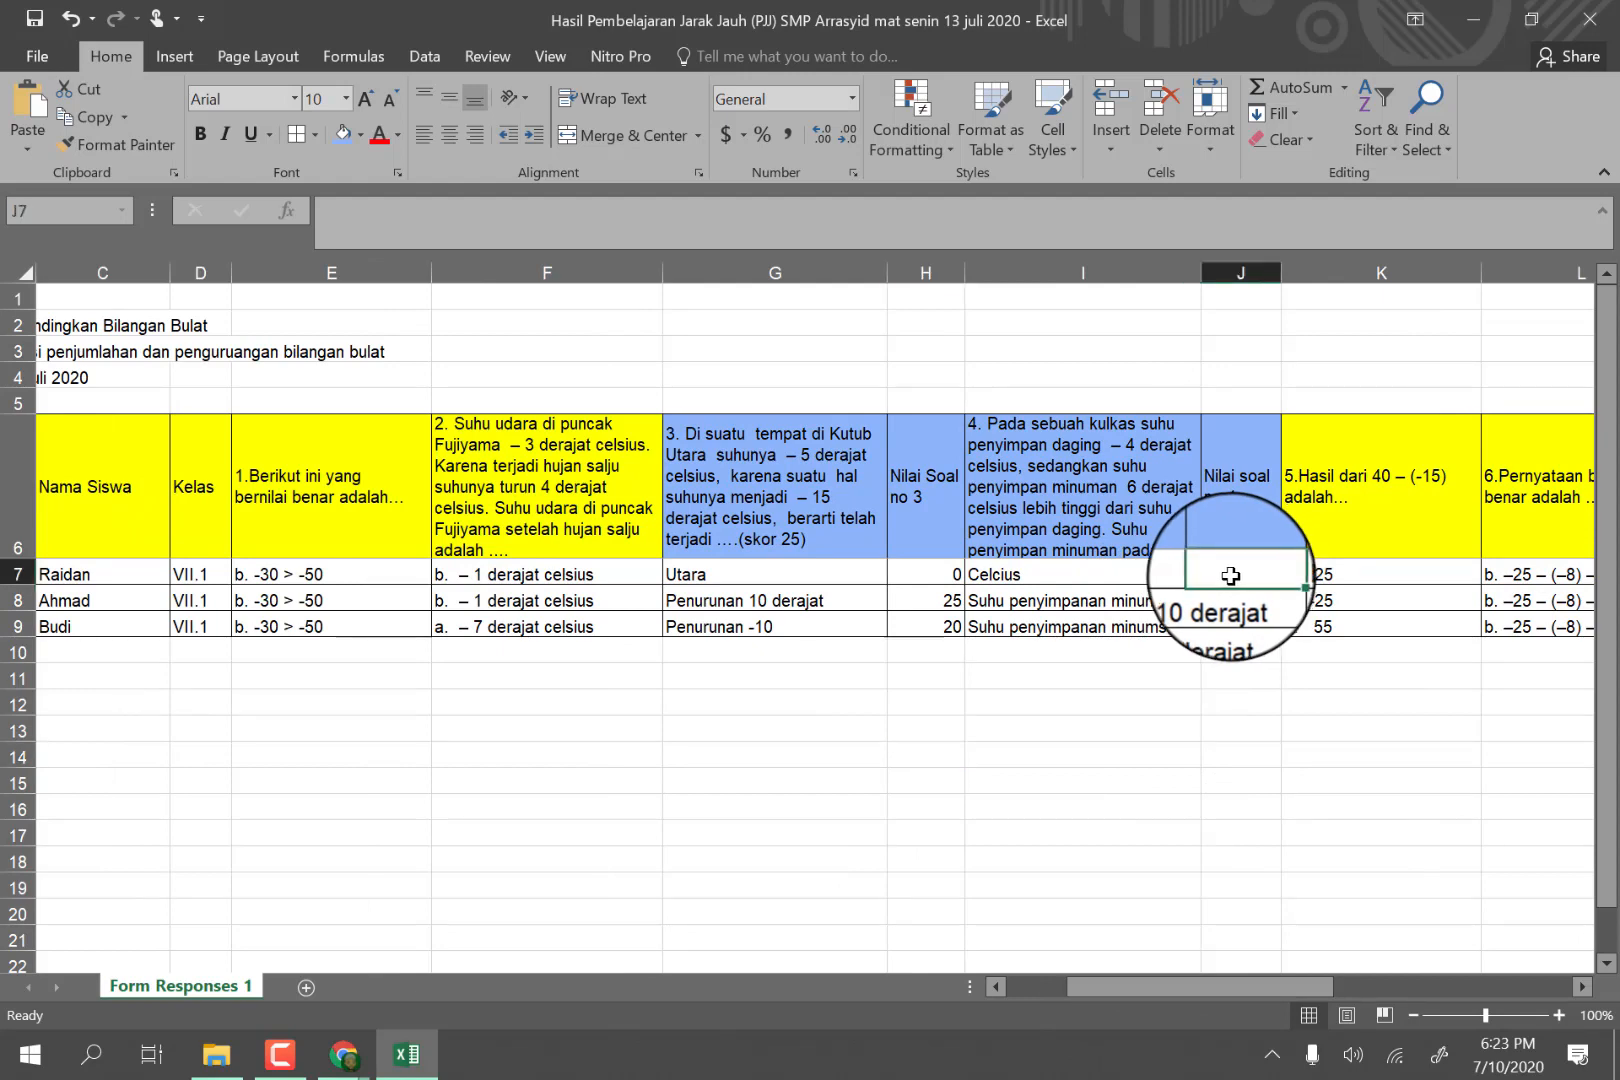
pyautogui.click(20, 568)
pyautogui.moveTo(28, 587); pyautogui.dragTo(22, 613)
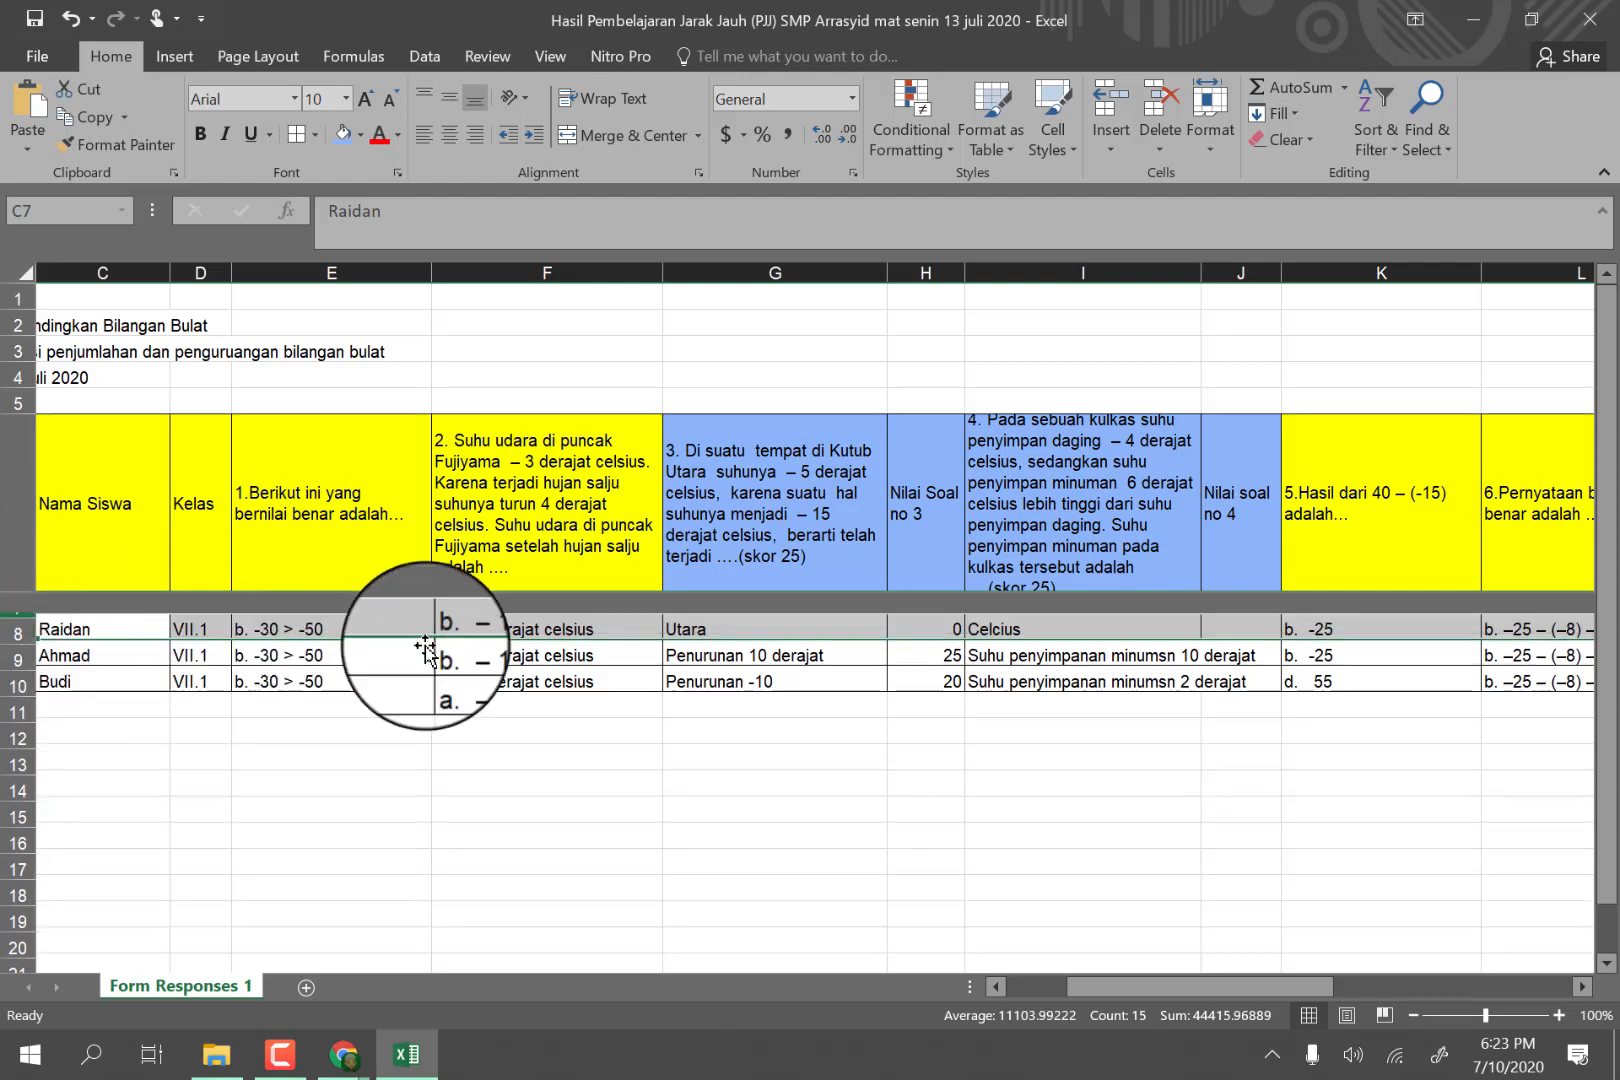
# Enter the question 4 essay scores 5, 15 and 25 in J7 through J9.
pyautogui.click(1260, 625)
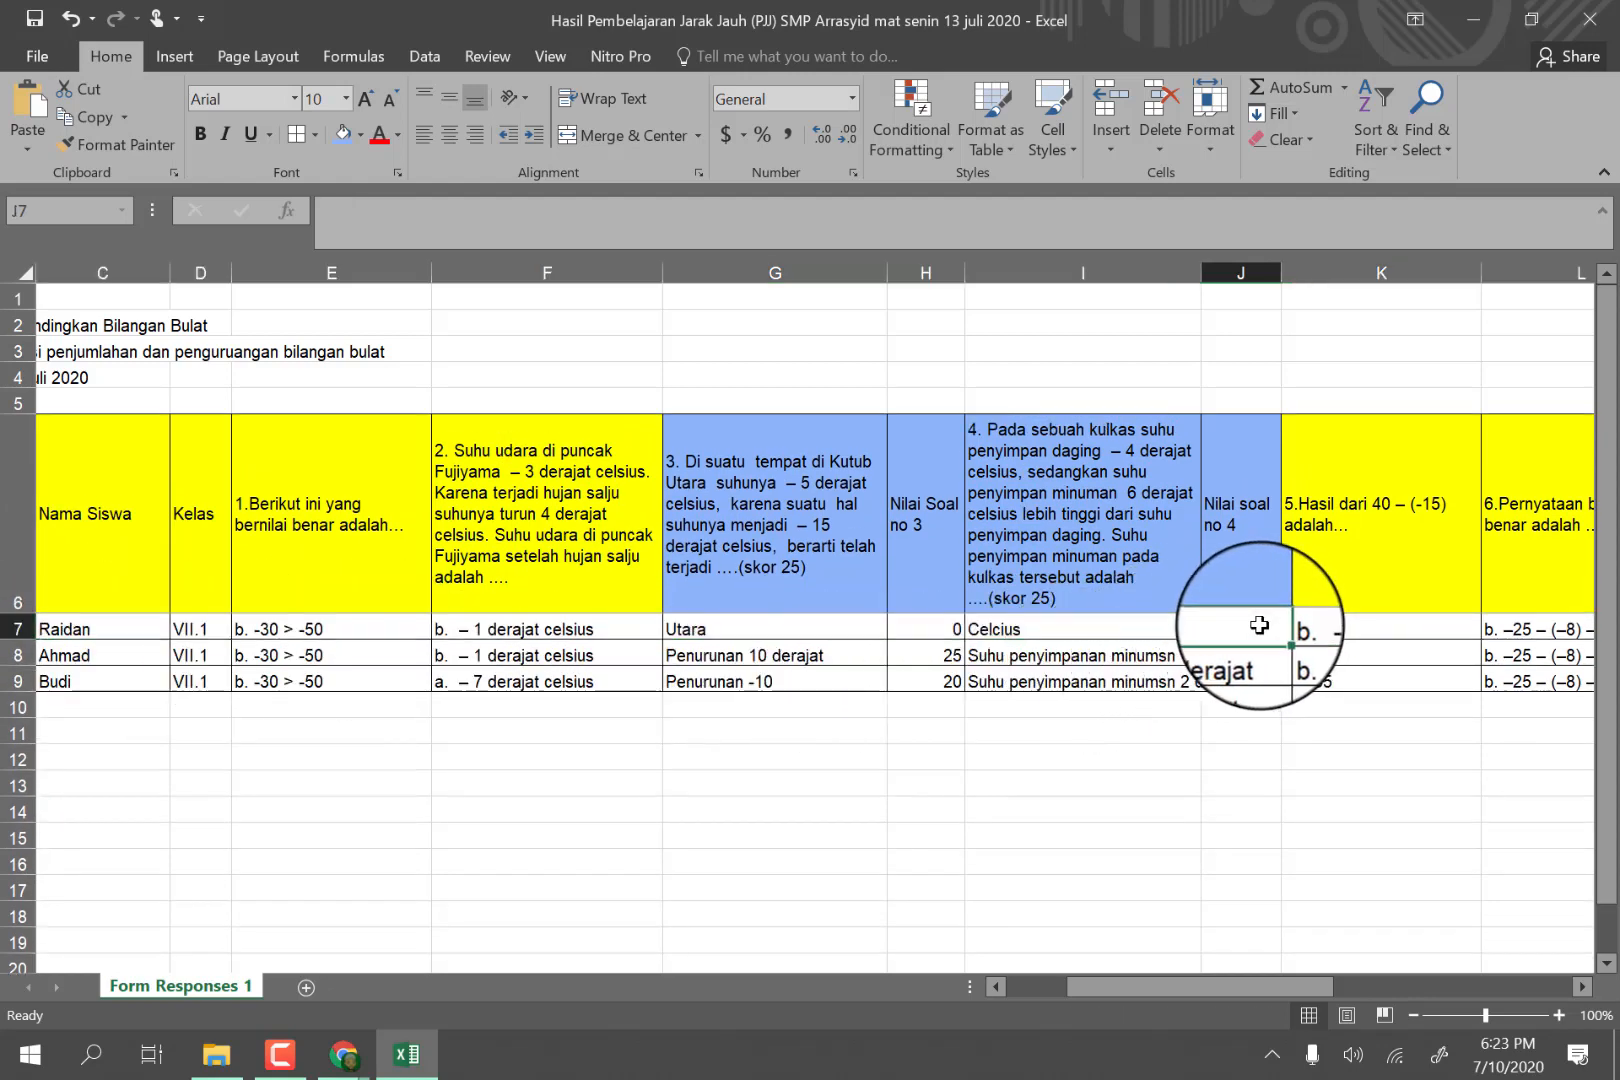
pyautogui.write('0')
pyautogui.click(1225, 785)
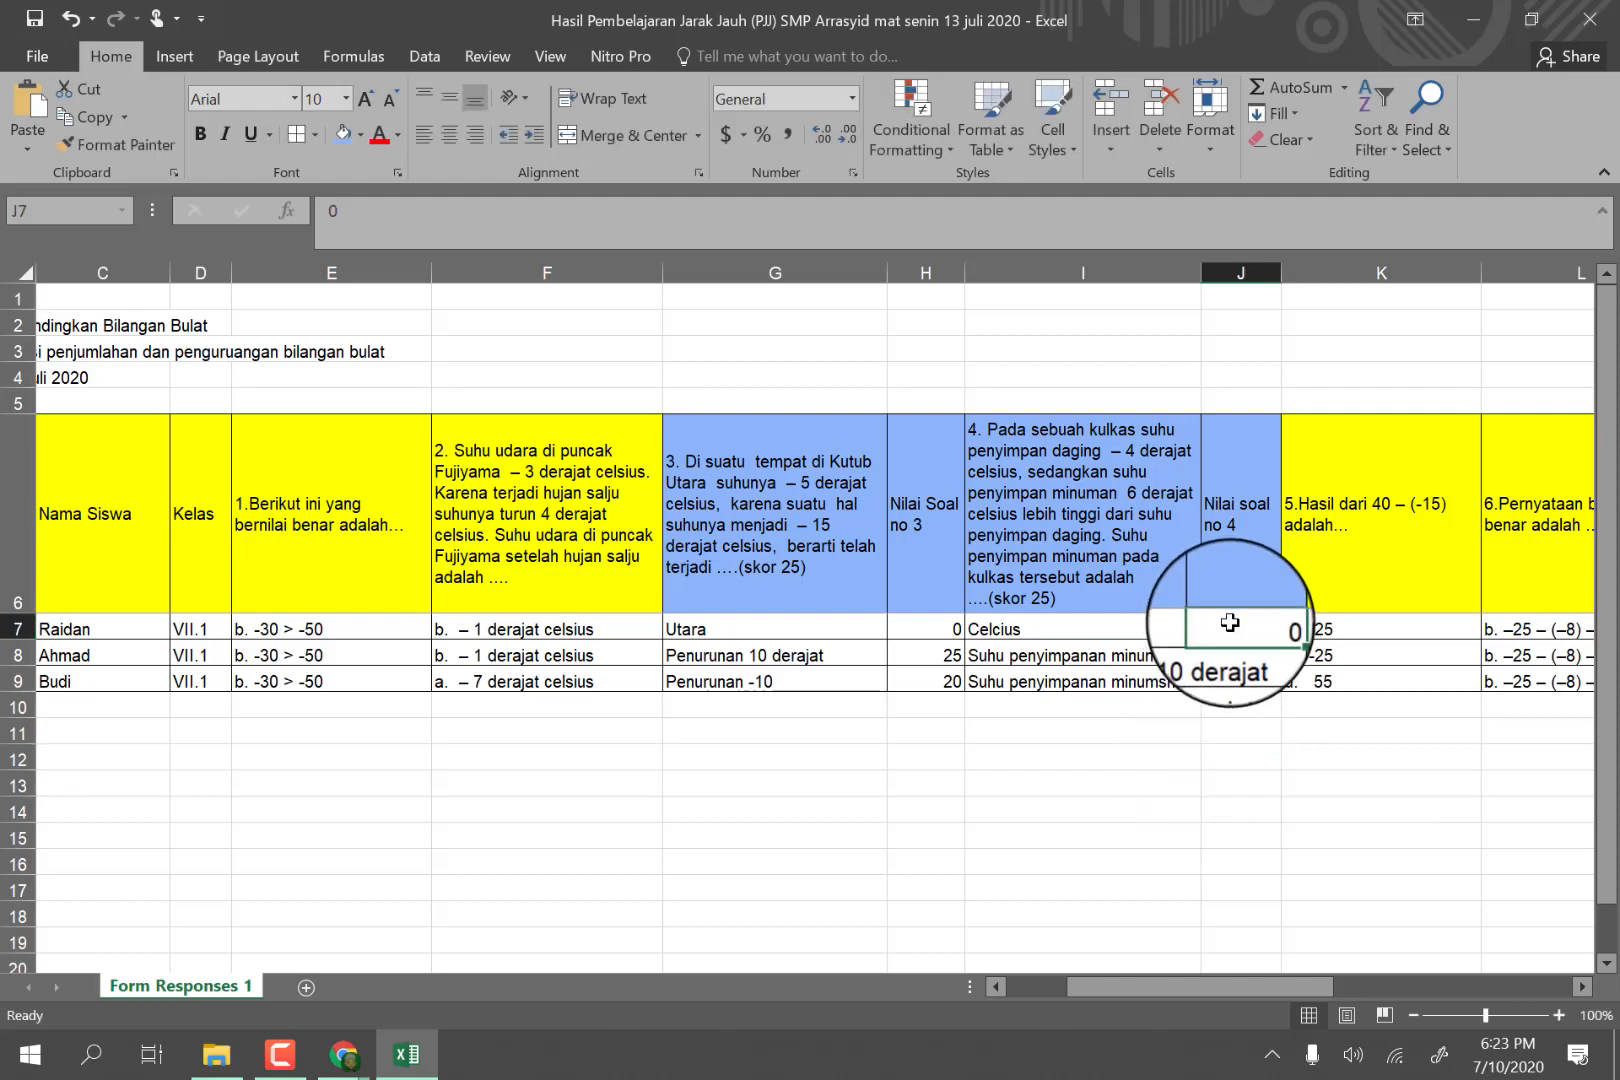
pyautogui.write('5')
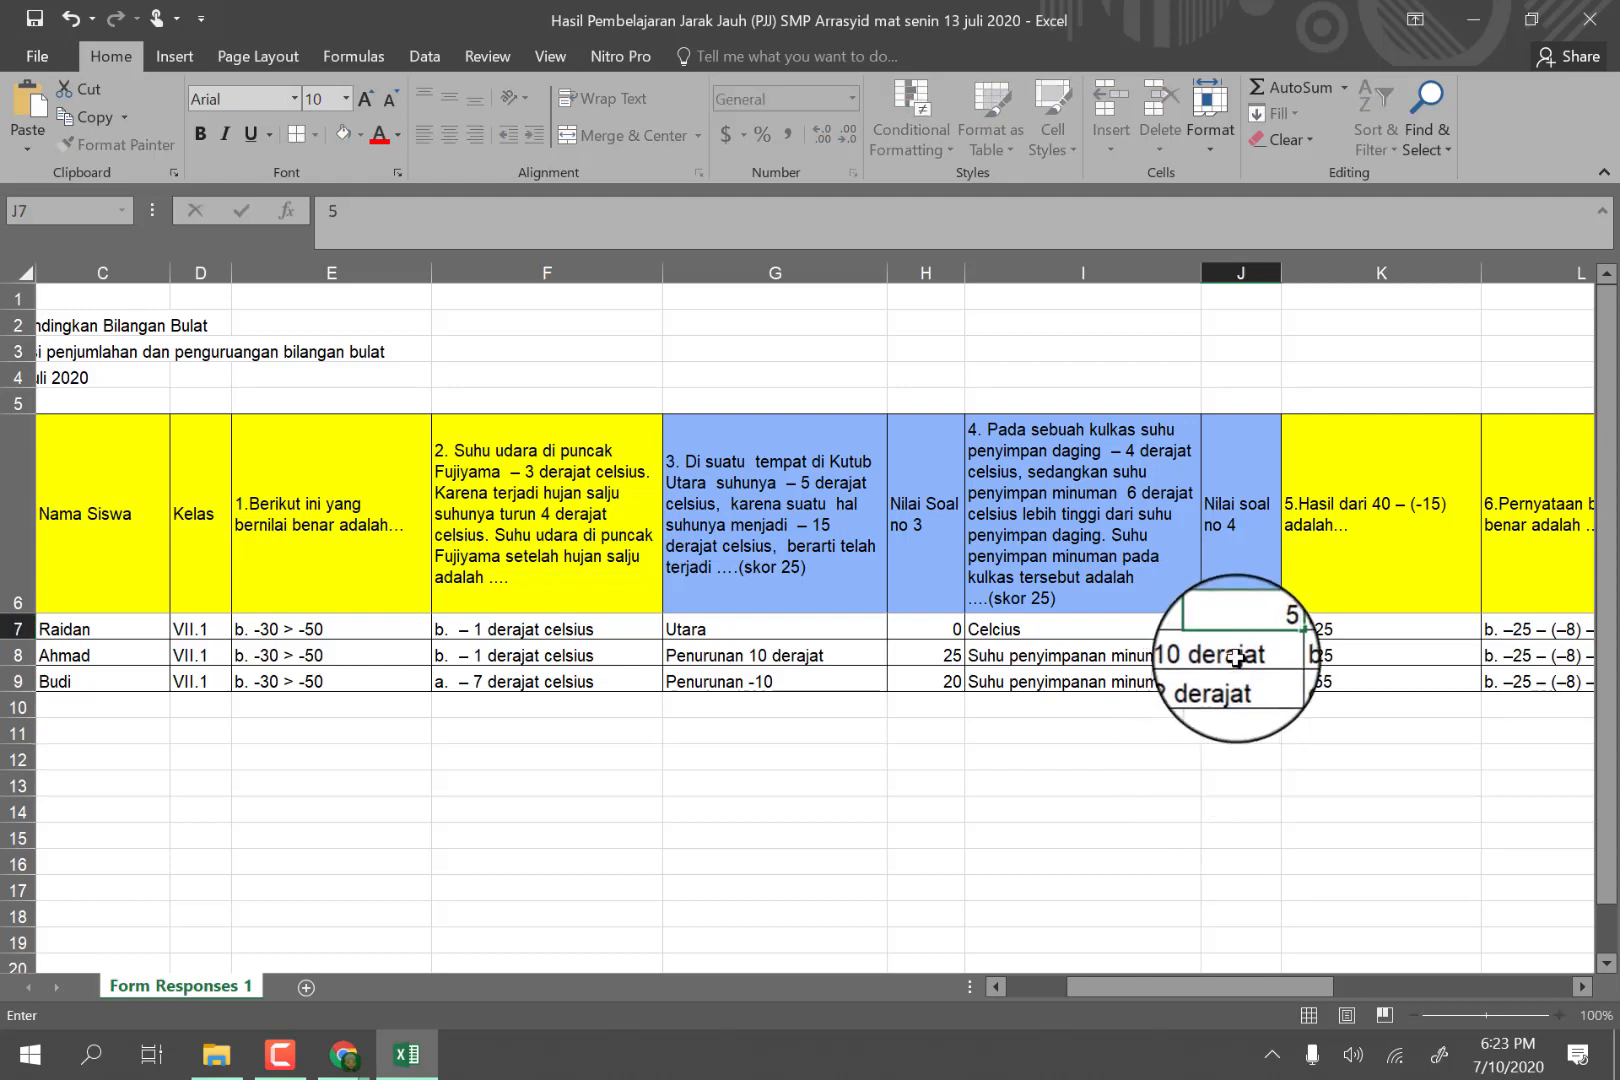
pyautogui.press('Return')
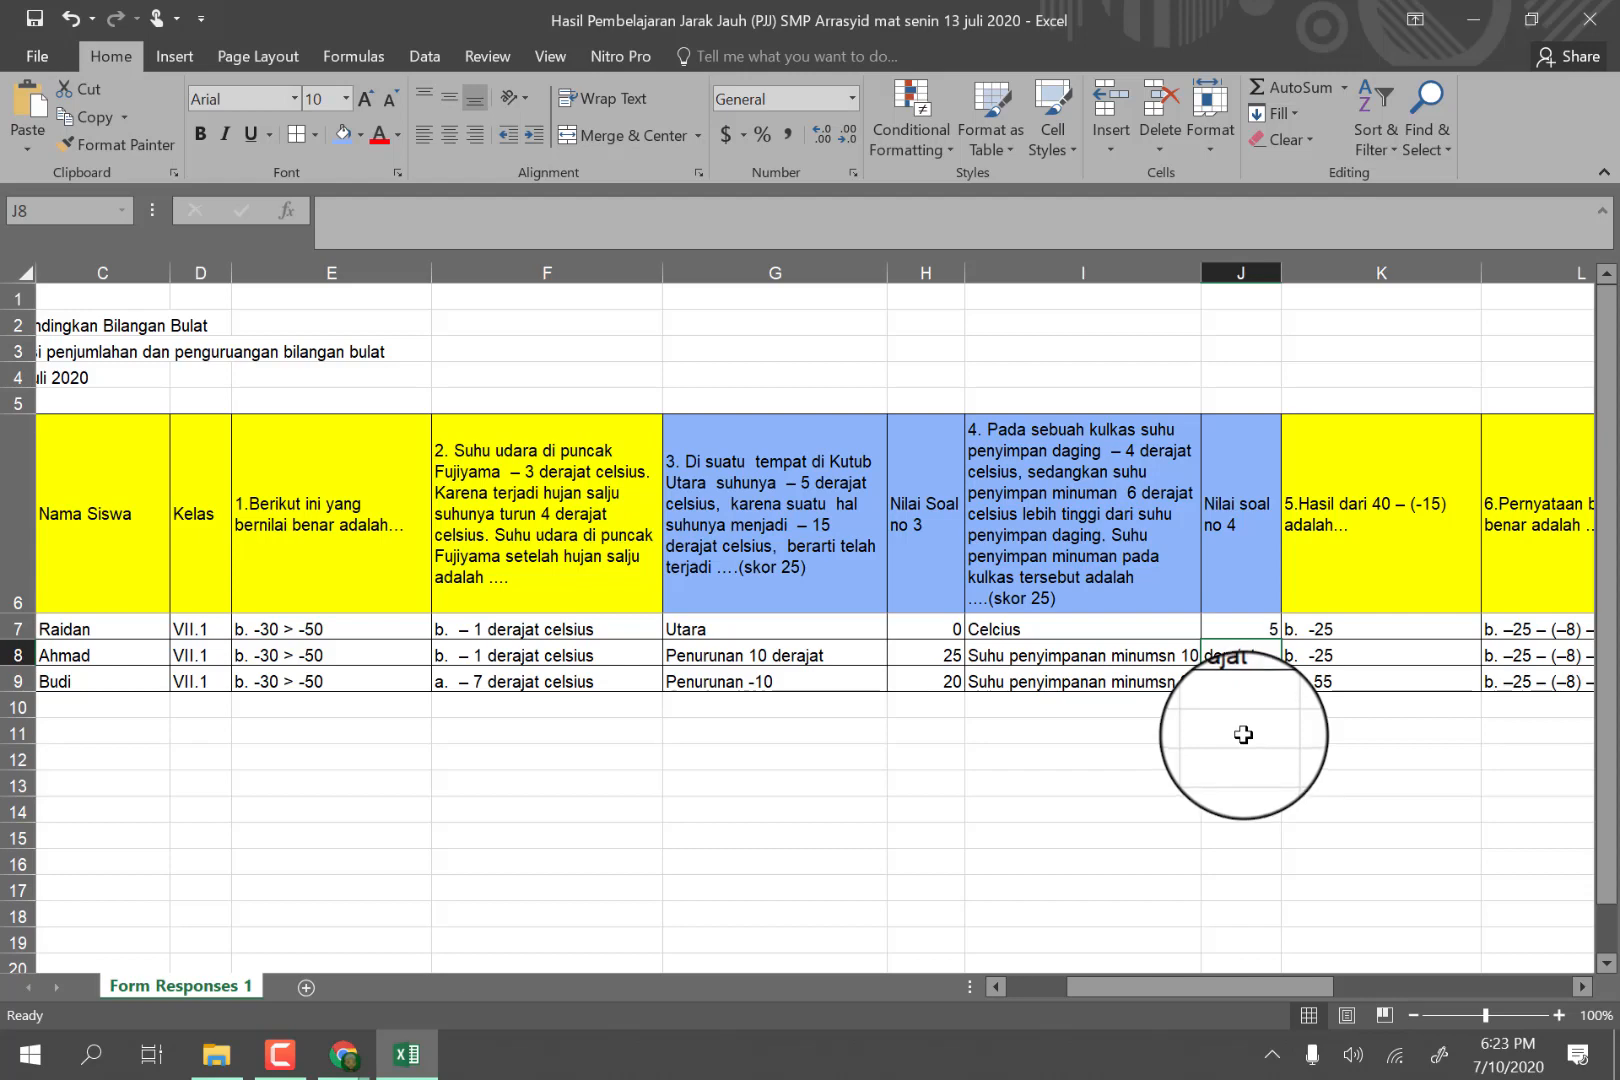
pyautogui.write('1')
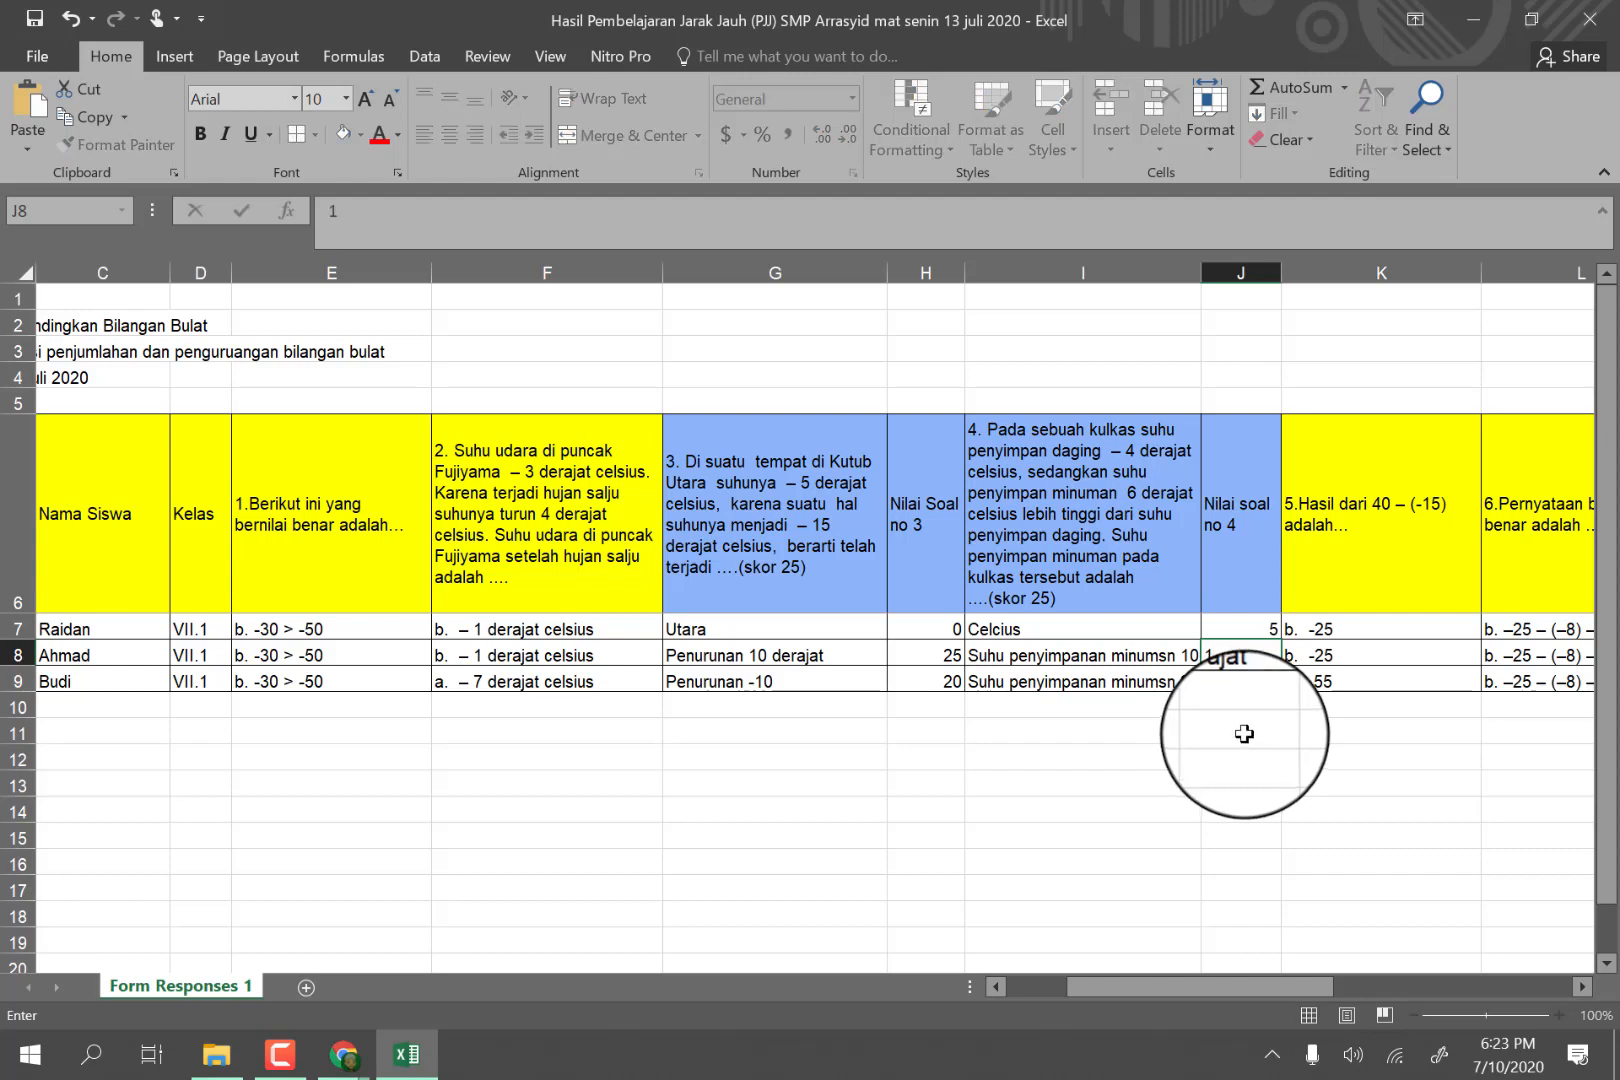
pyautogui.write('5')
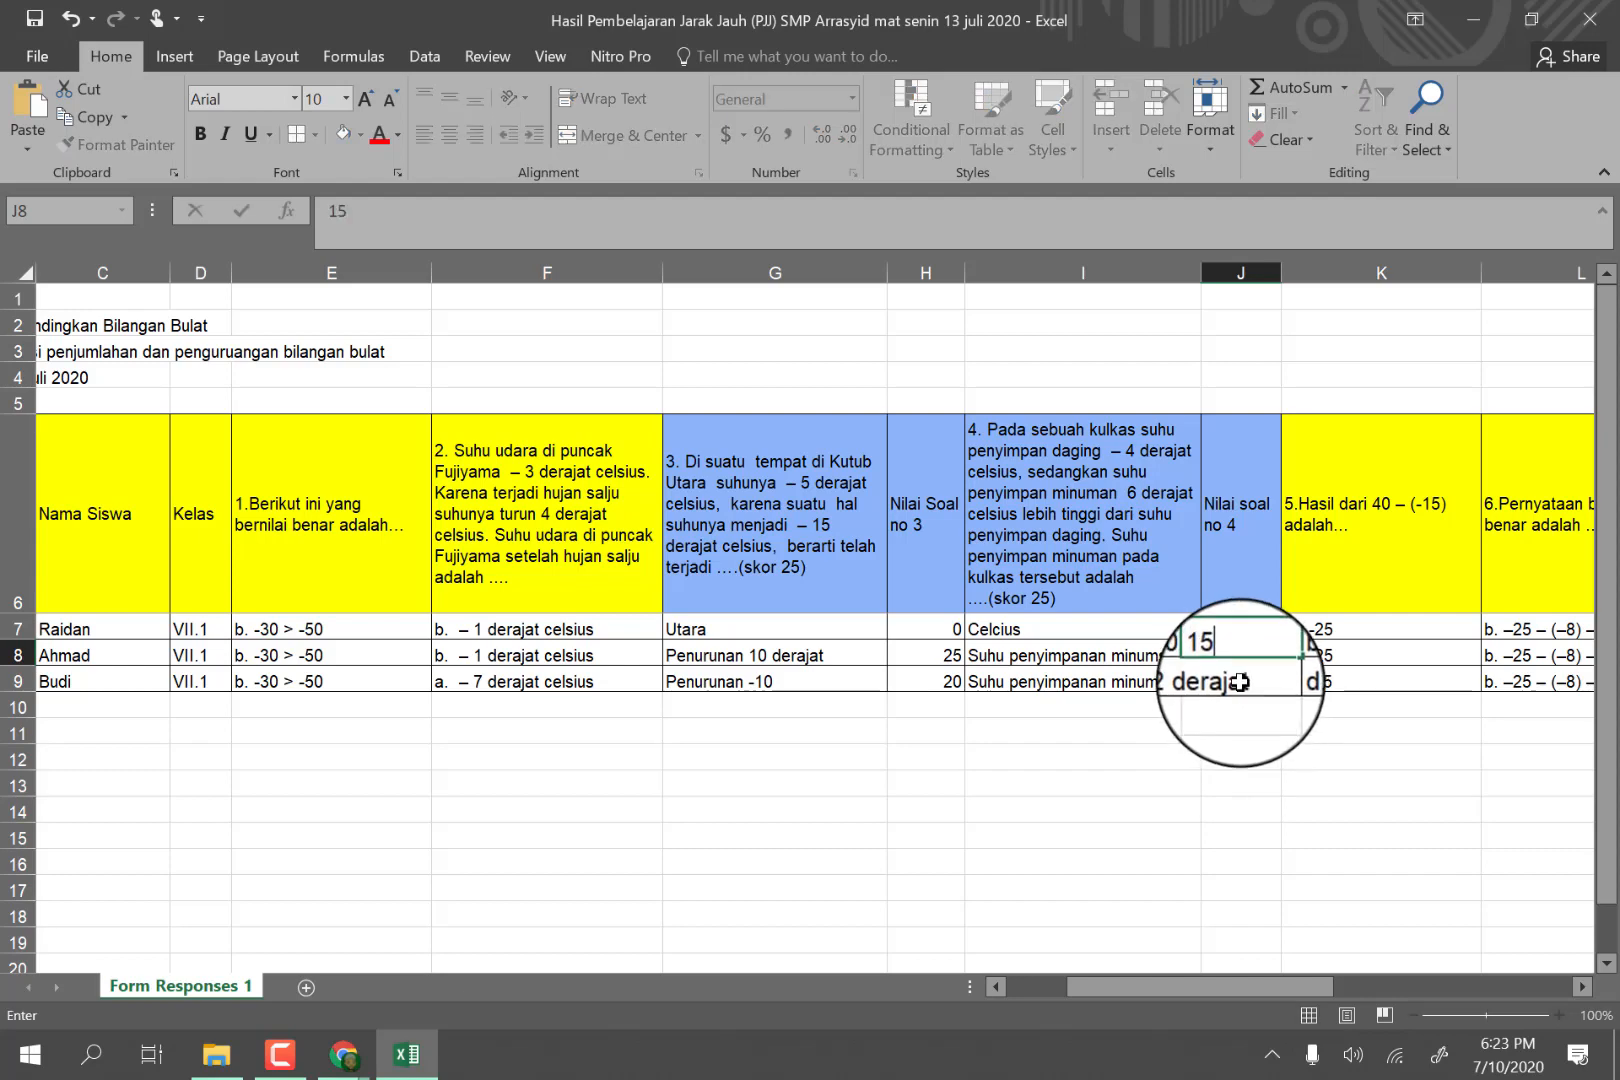
pyautogui.press('Return')
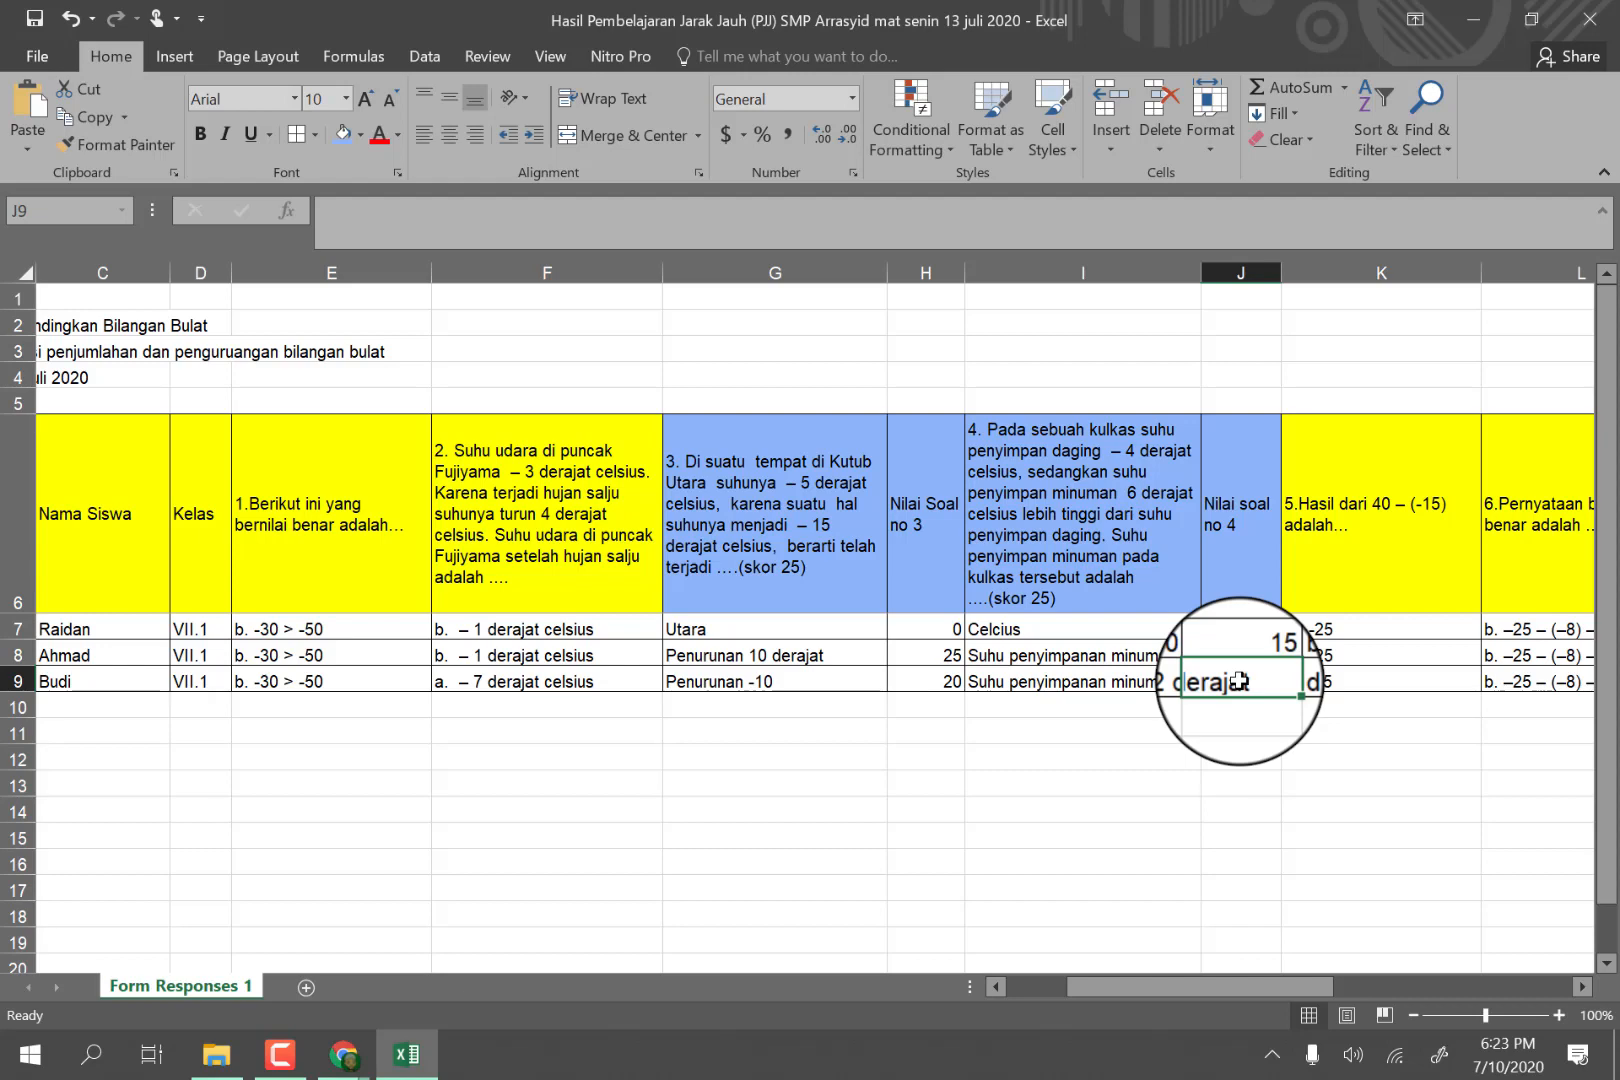
pyautogui.write('25')
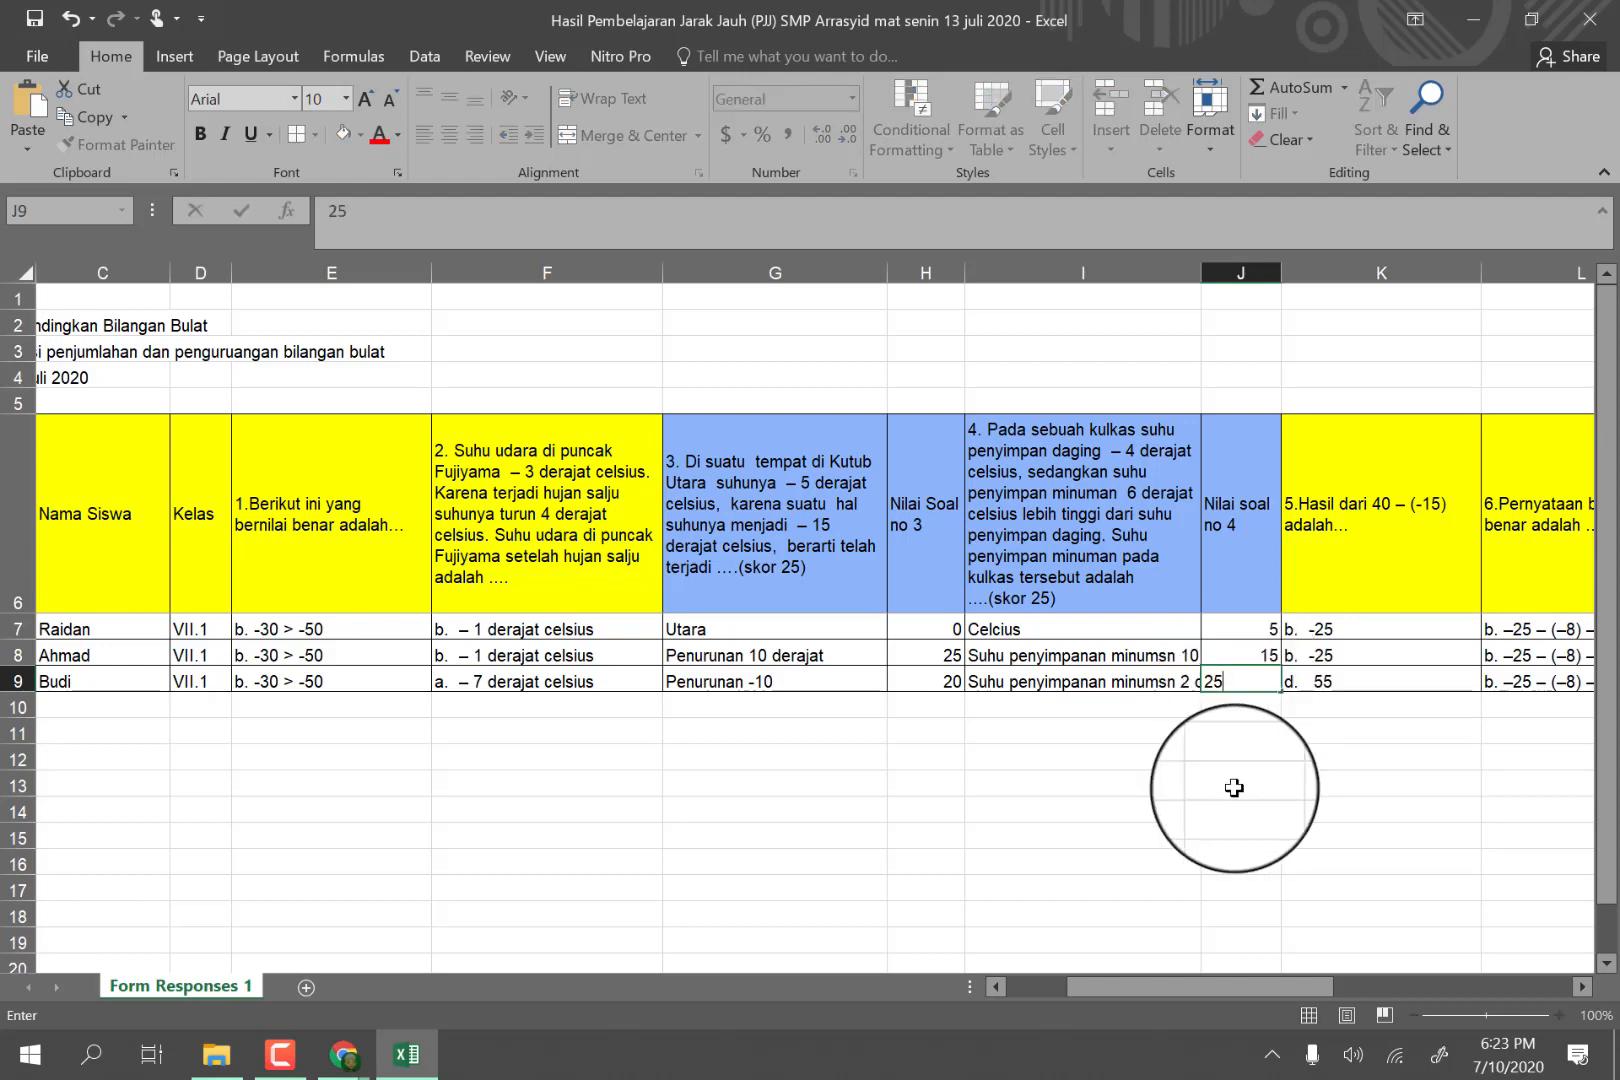
pyautogui.click(1240, 783)
# Widen column M until the full question 7 text fits in its header cell.
pyautogui.moveTo(1218, 983); pyautogui.dragTo(1339, 961)
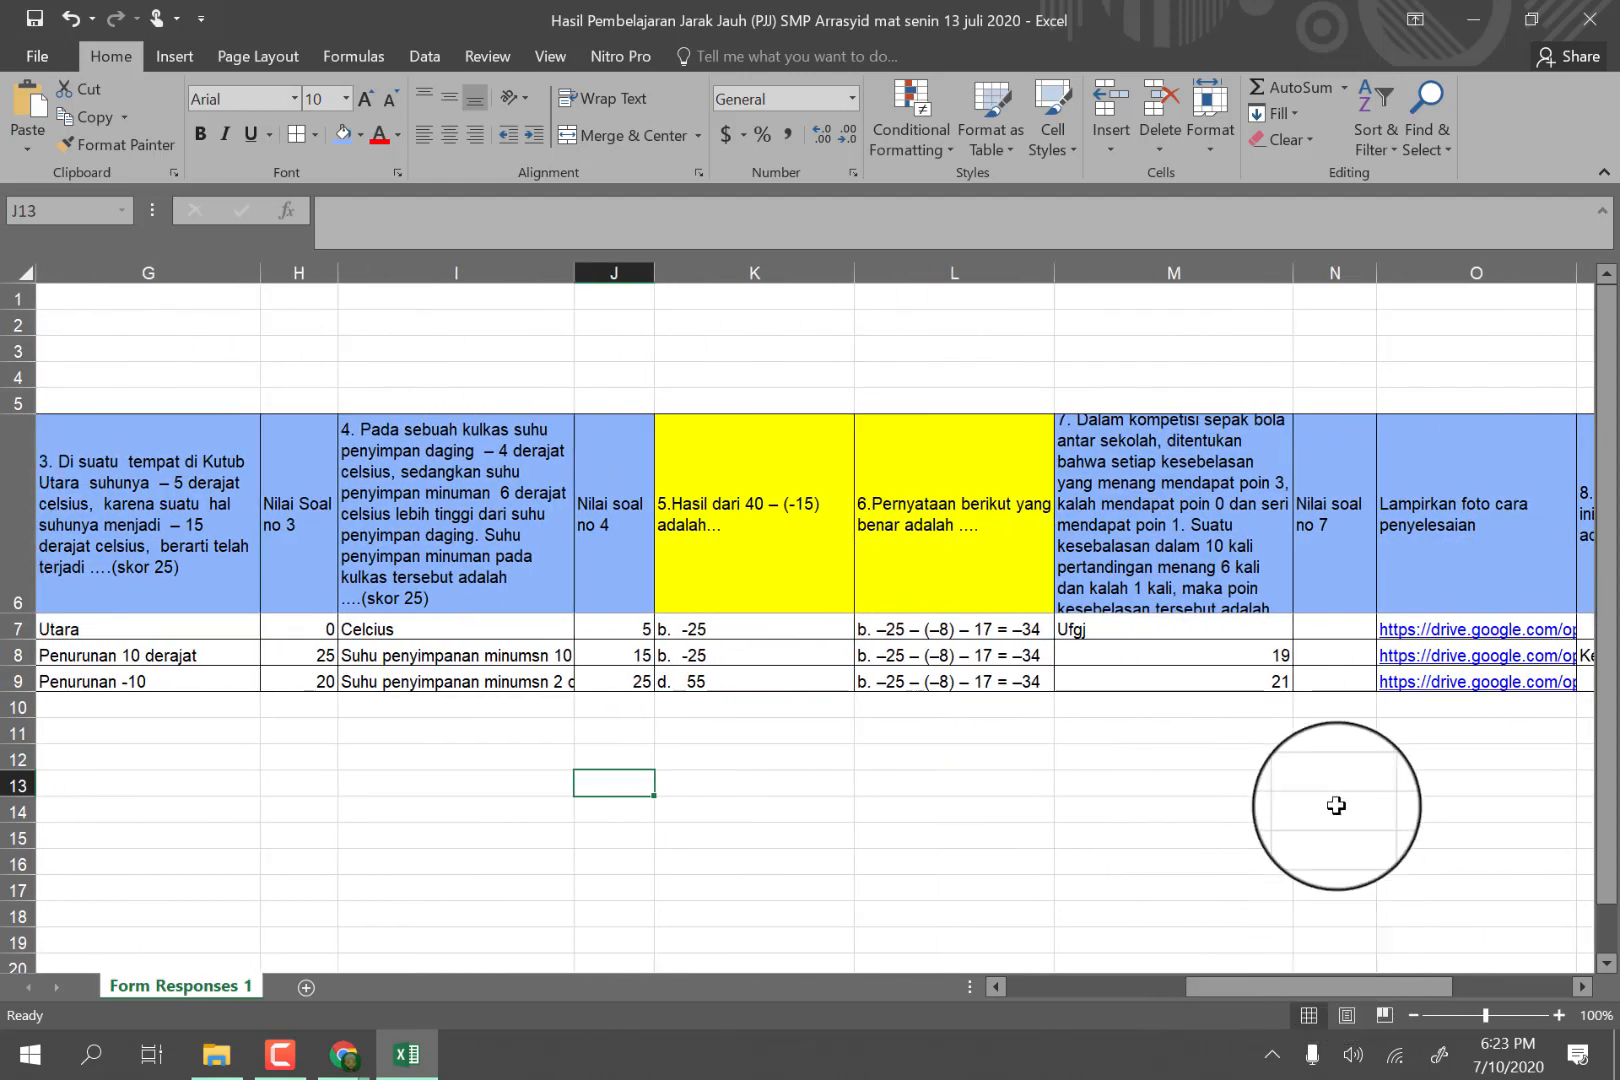
pyautogui.click(1326, 627)
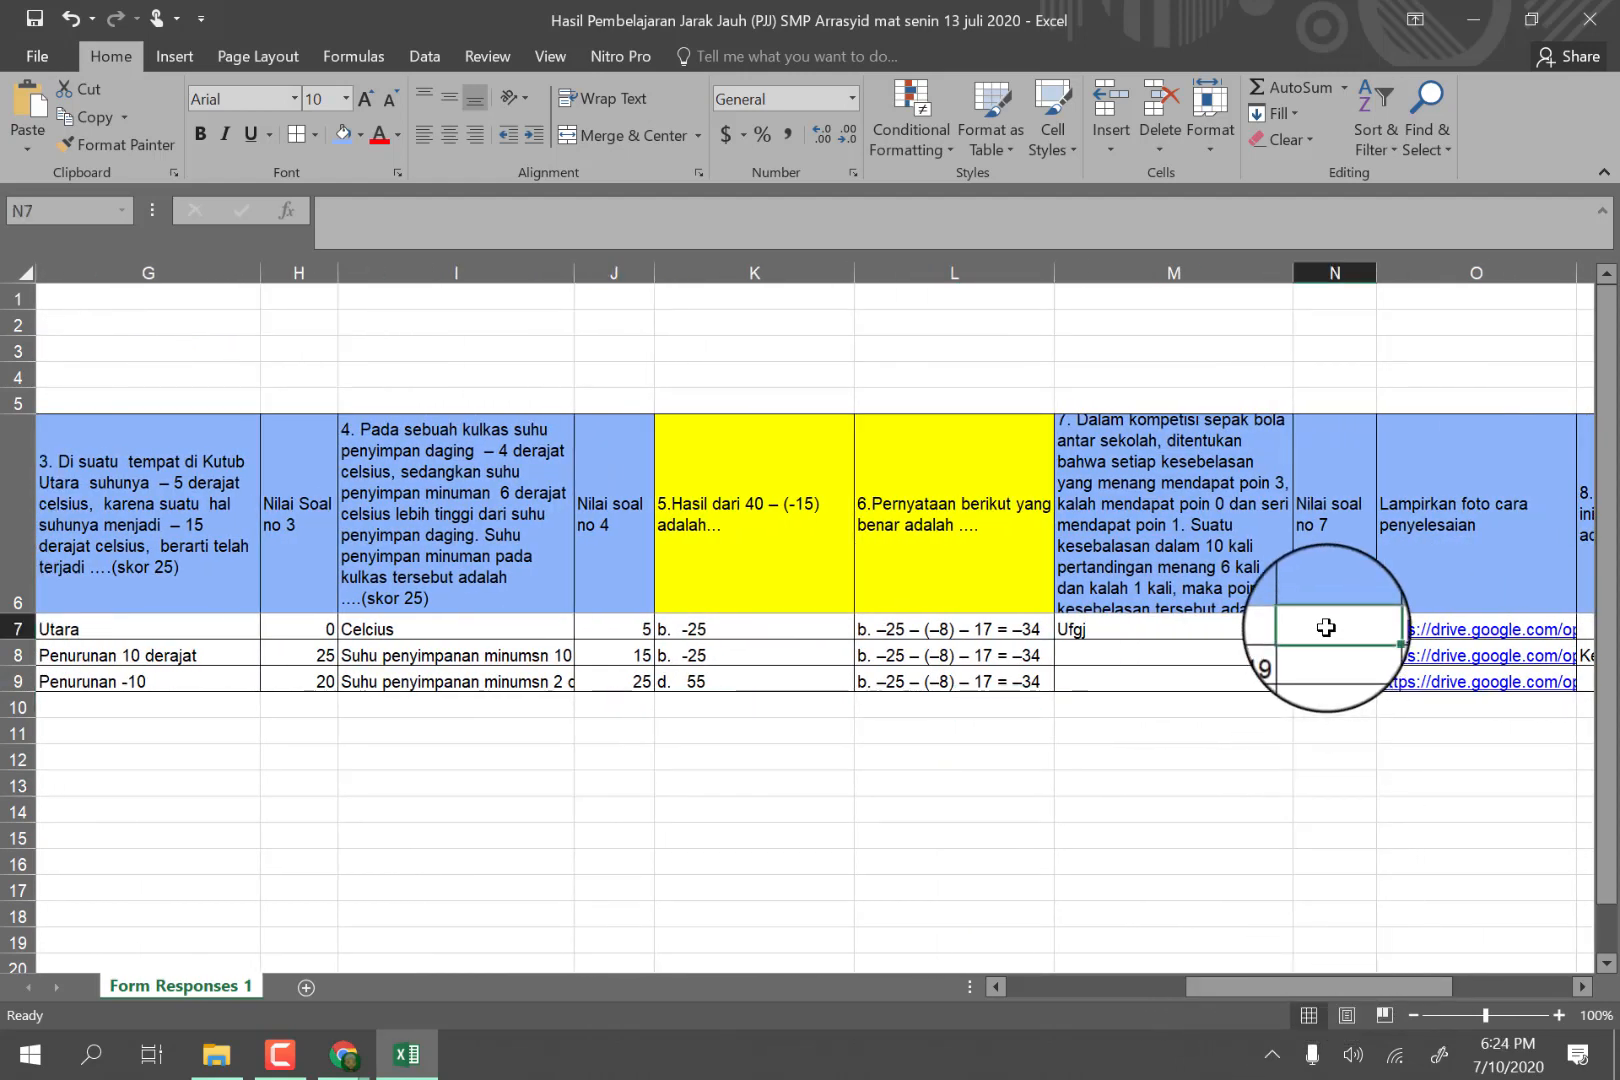
pyautogui.moveTo(1313, 983); pyautogui.dragTo(1328, 972)
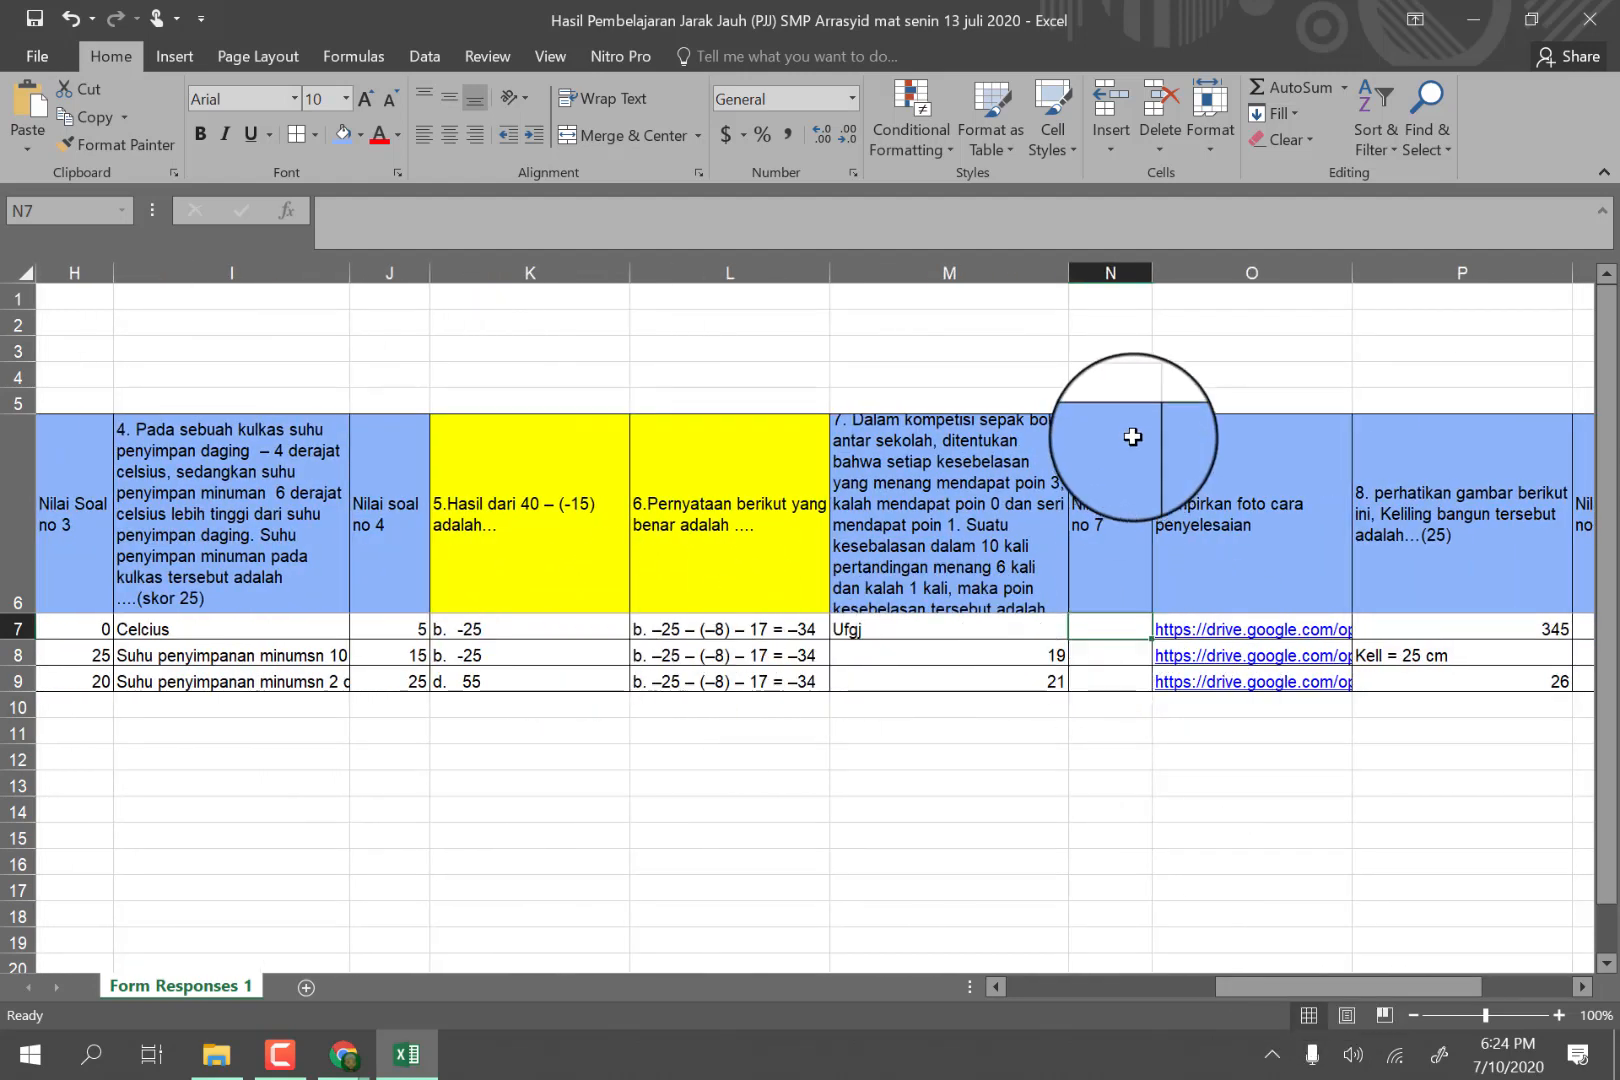
pyautogui.moveTo(1071, 273); pyautogui.dragTo(1113, 273)
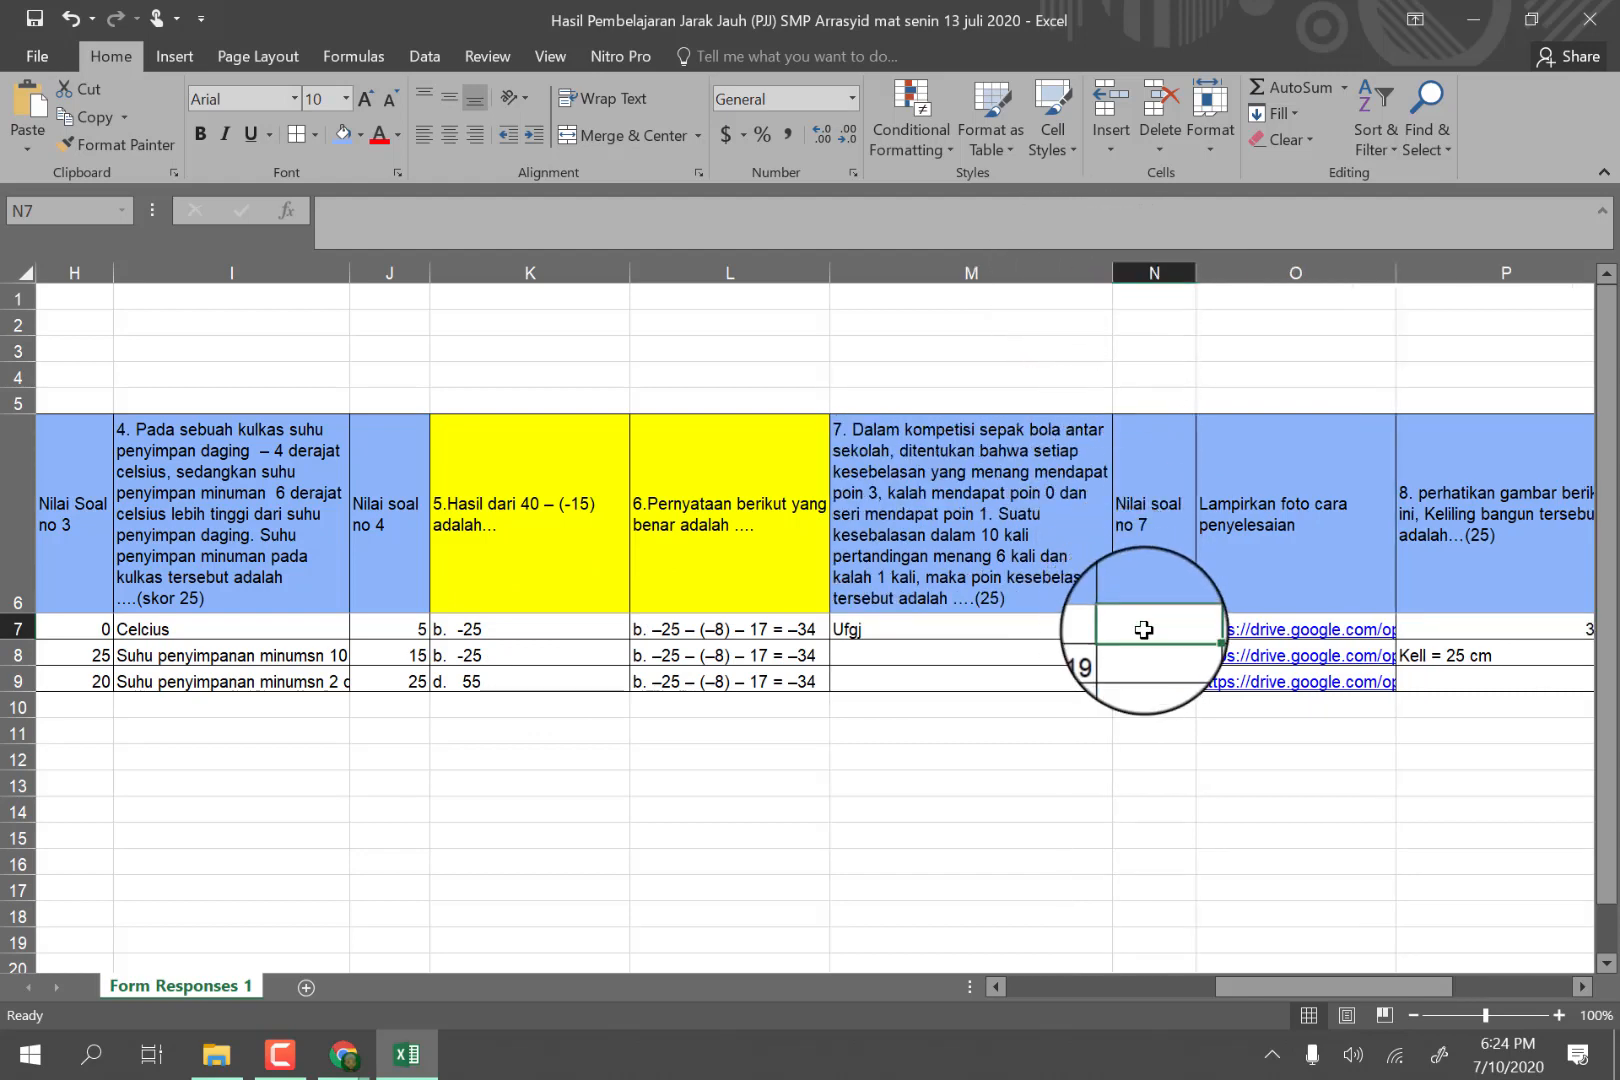
# Enter the question 7 essay scores 5, 20 and 25 in N7 through N9.
pyautogui.write('5')
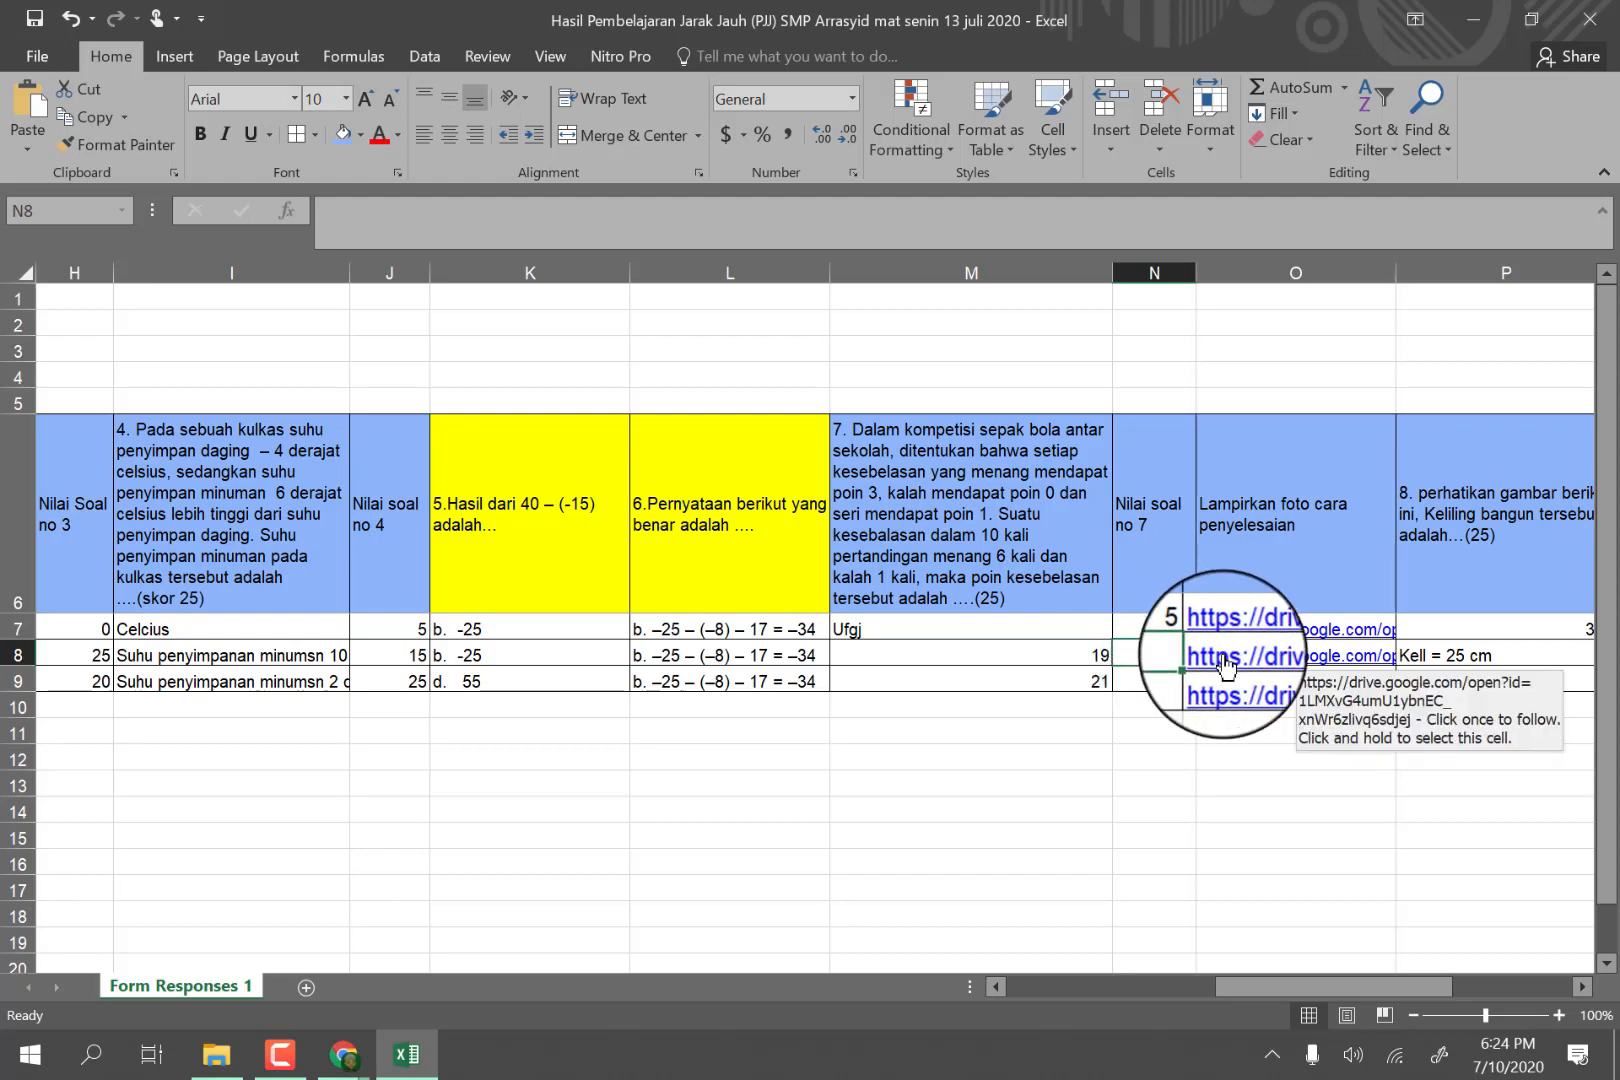
pyautogui.click(803, 776)
pyautogui.click(1148, 654)
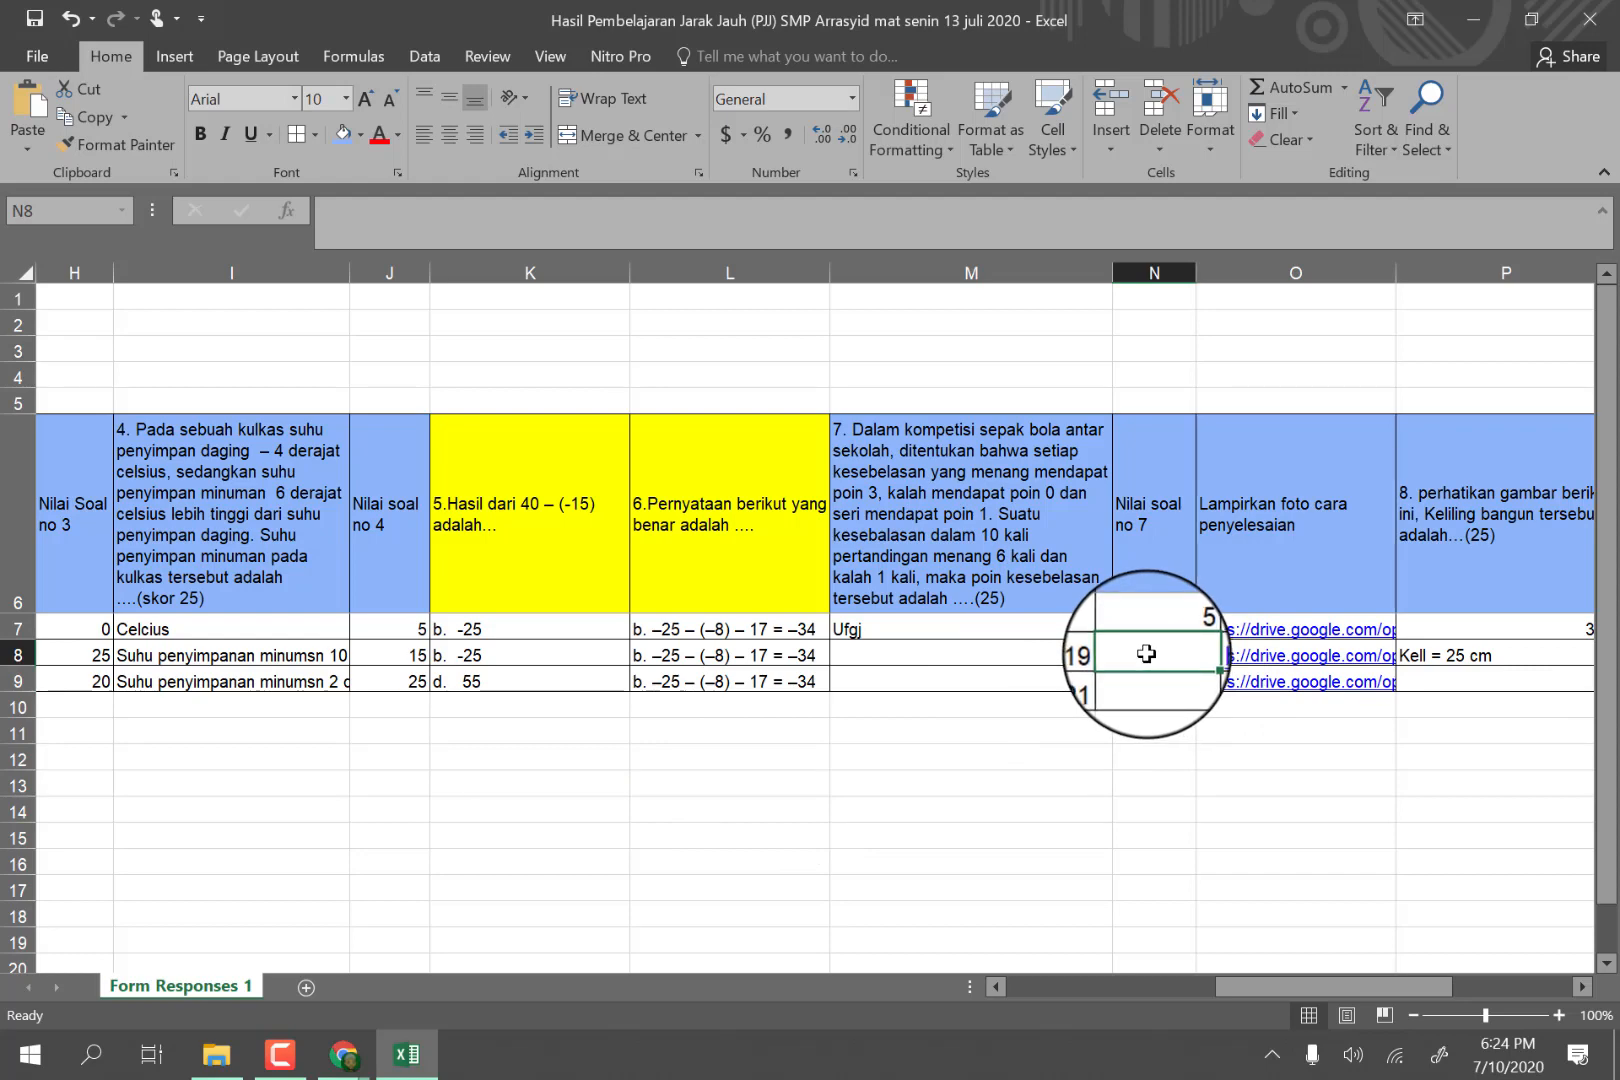
pyautogui.write('25')
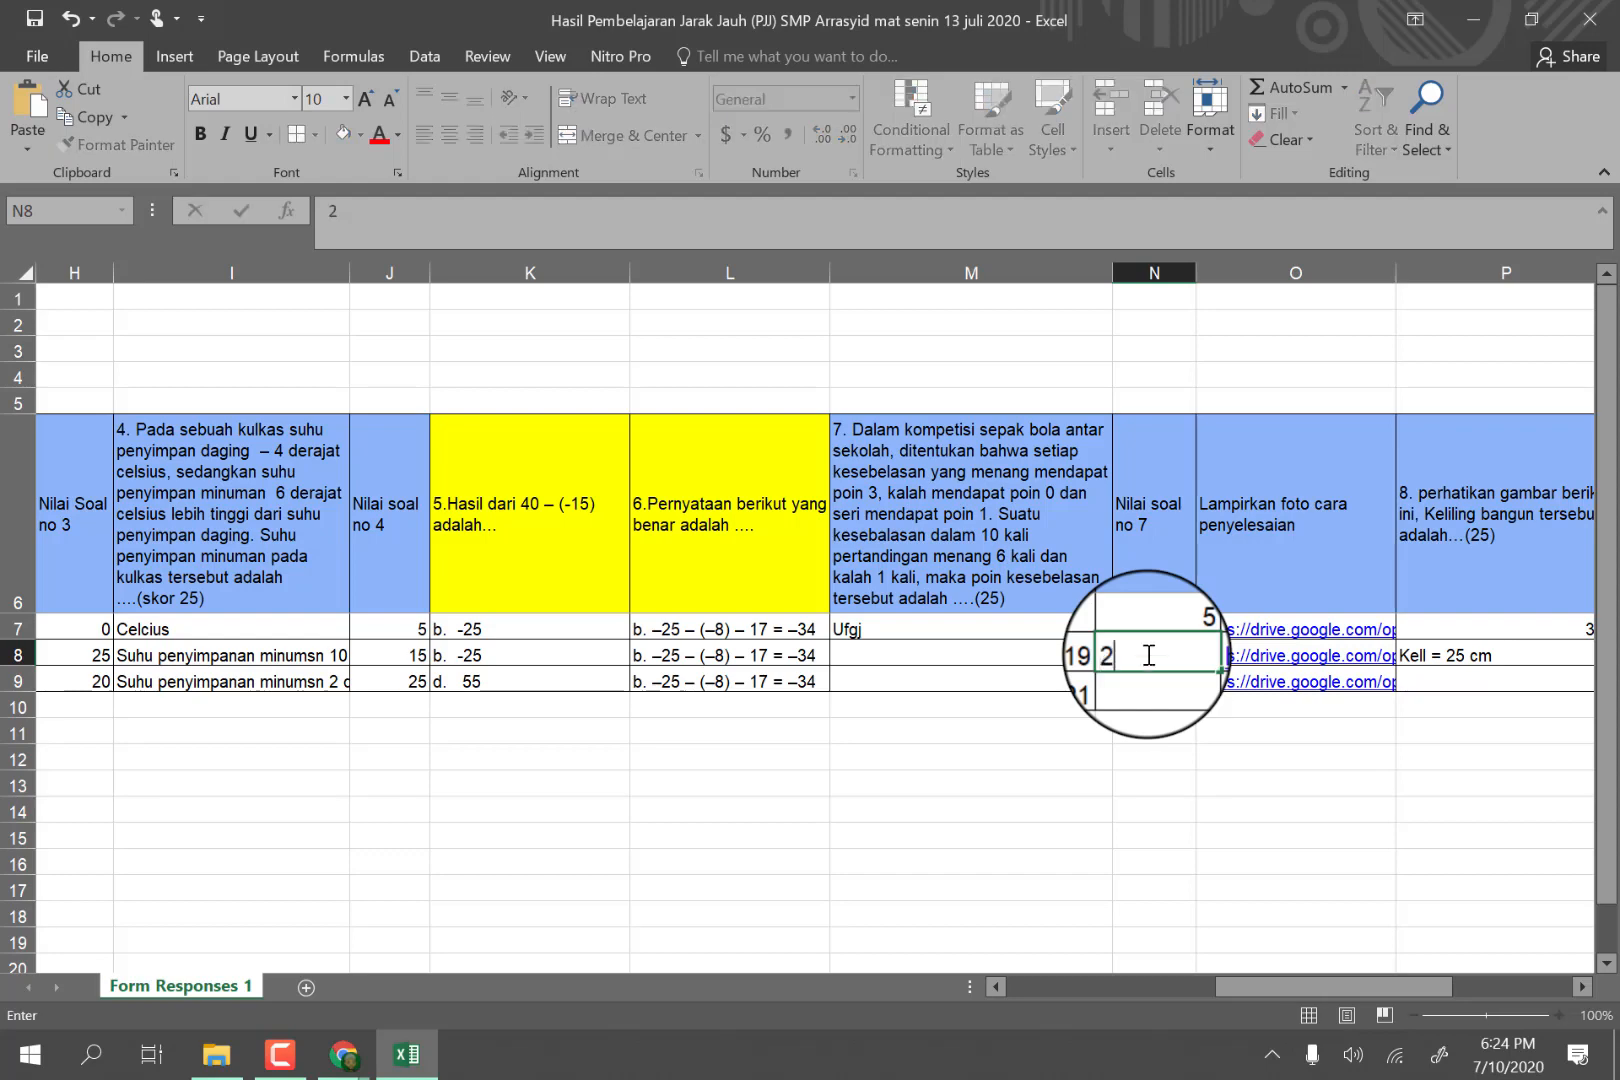
pyautogui.click(1156, 709)
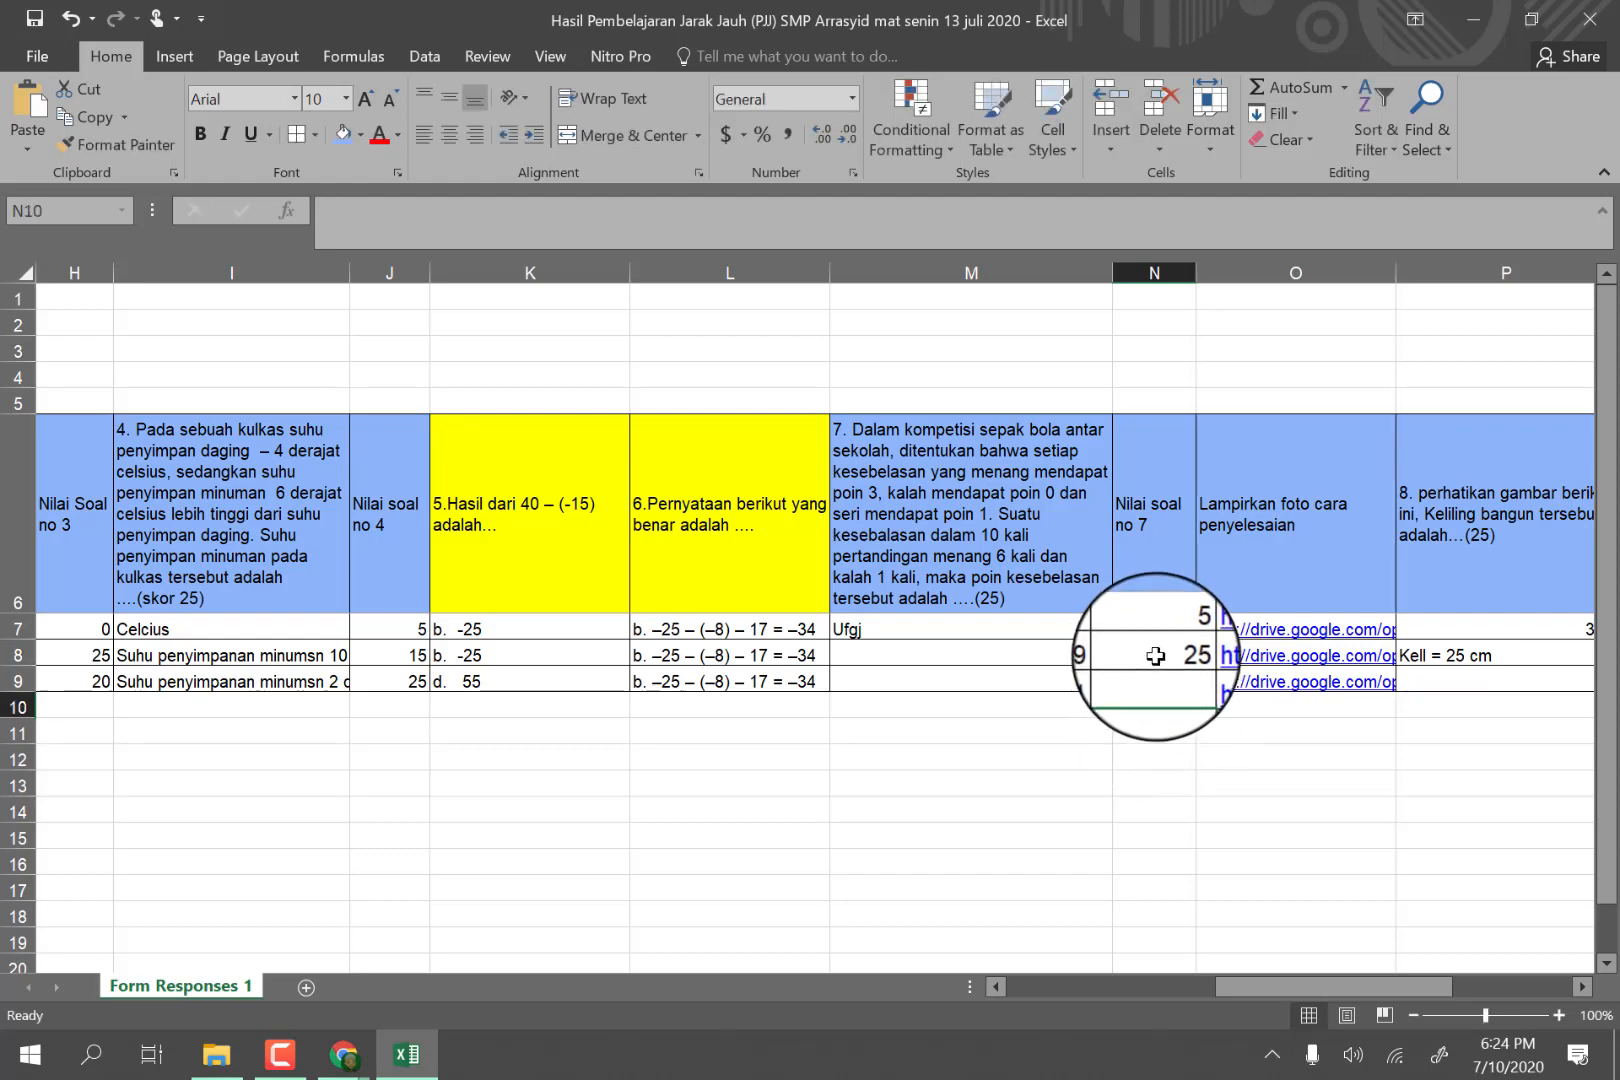
pyautogui.click(1156, 656)
pyautogui.write('20')
pyautogui.click(1151, 680)
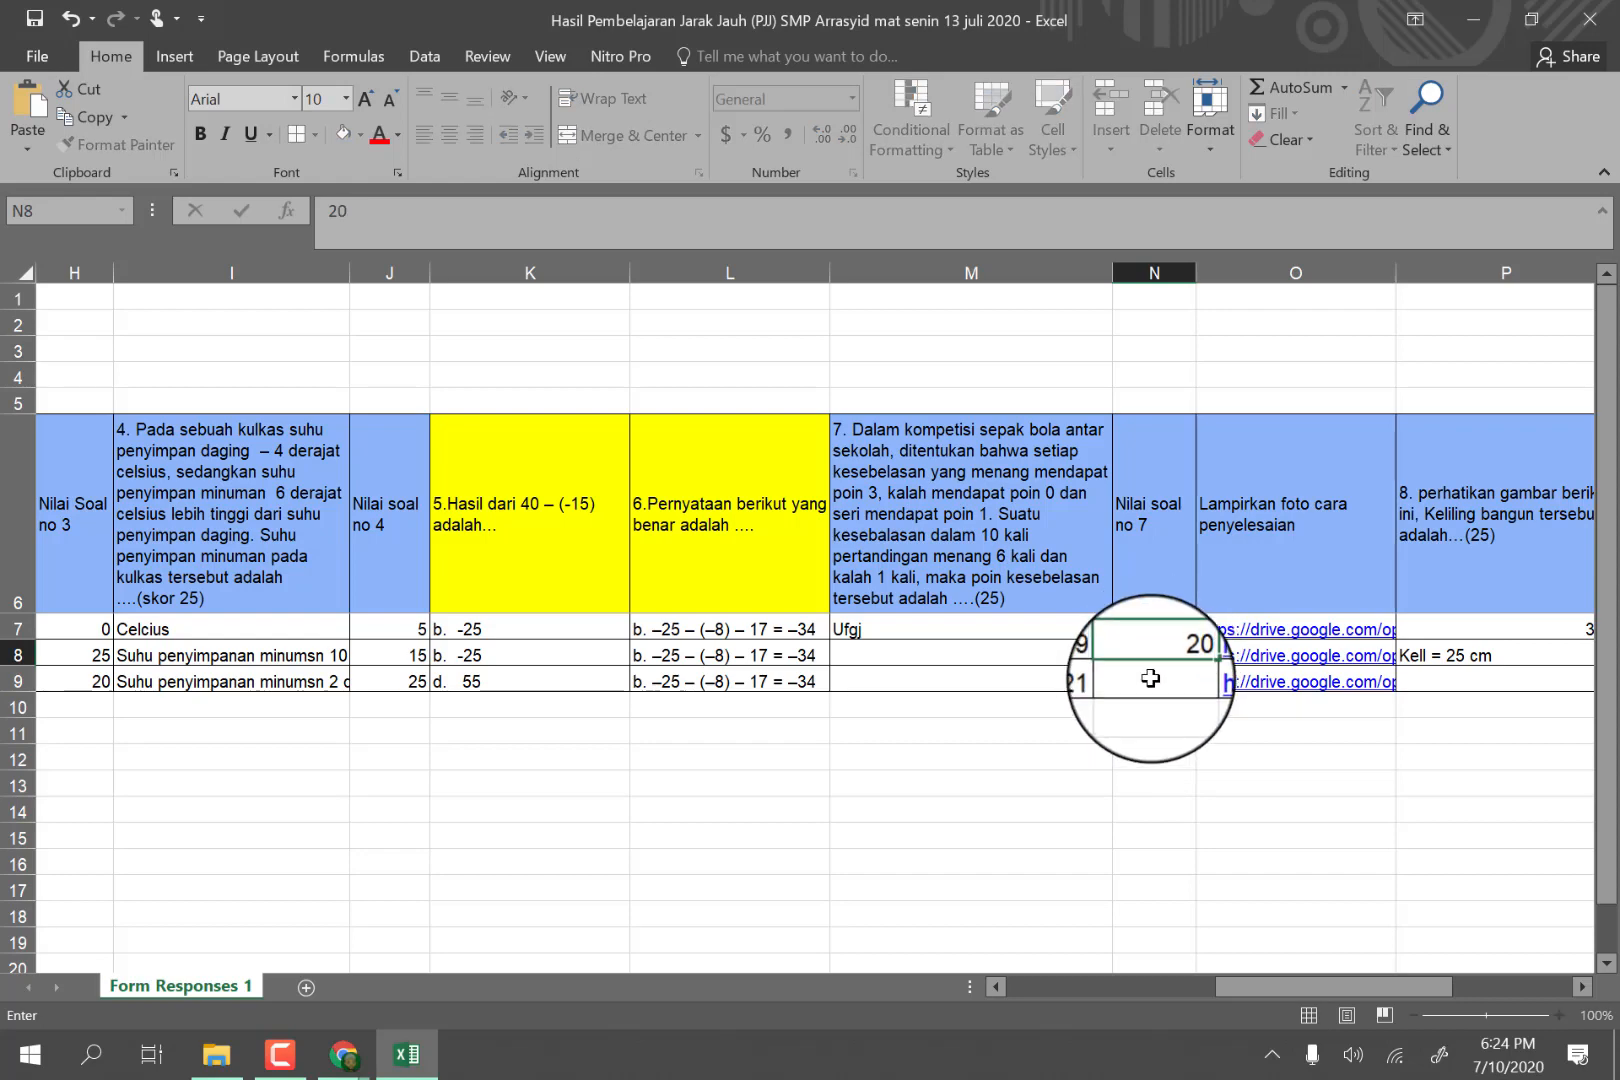
pyautogui.click(1210, 758)
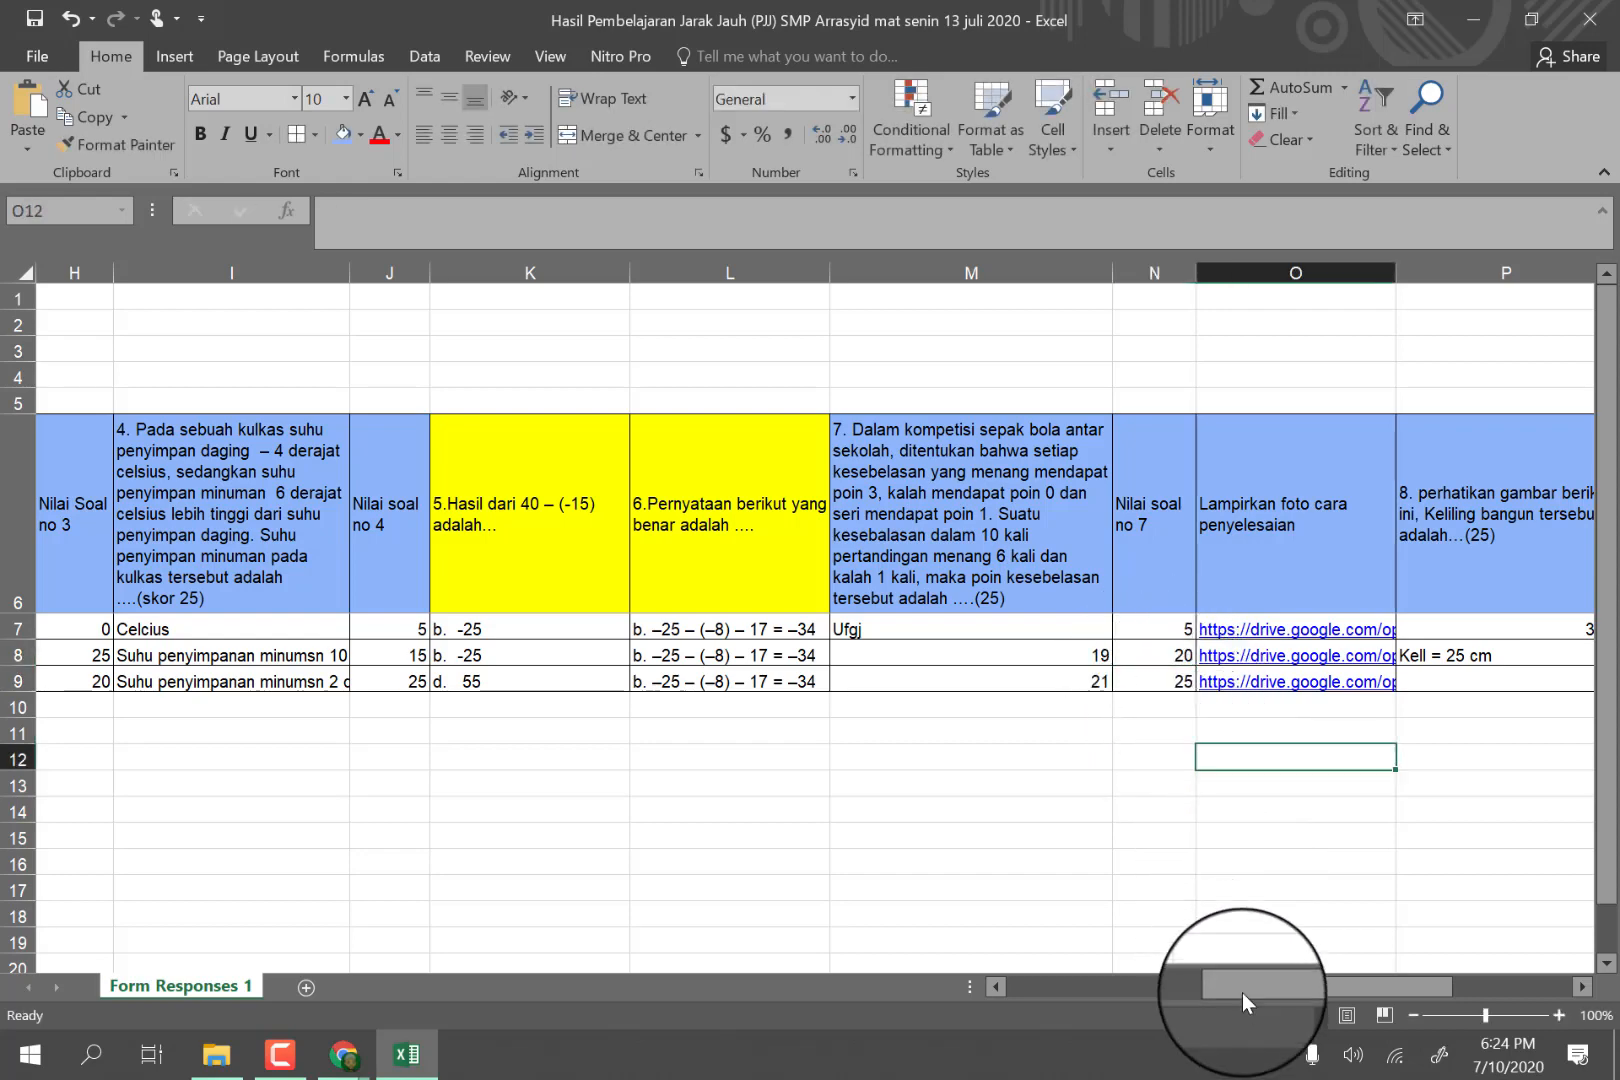
# Enter the question 8 essay scores 5, 20 and 25 in Q7 through Q9.
pyautogui.moveTo(1226, 985); pyautogui.dragTo(1318, 976)
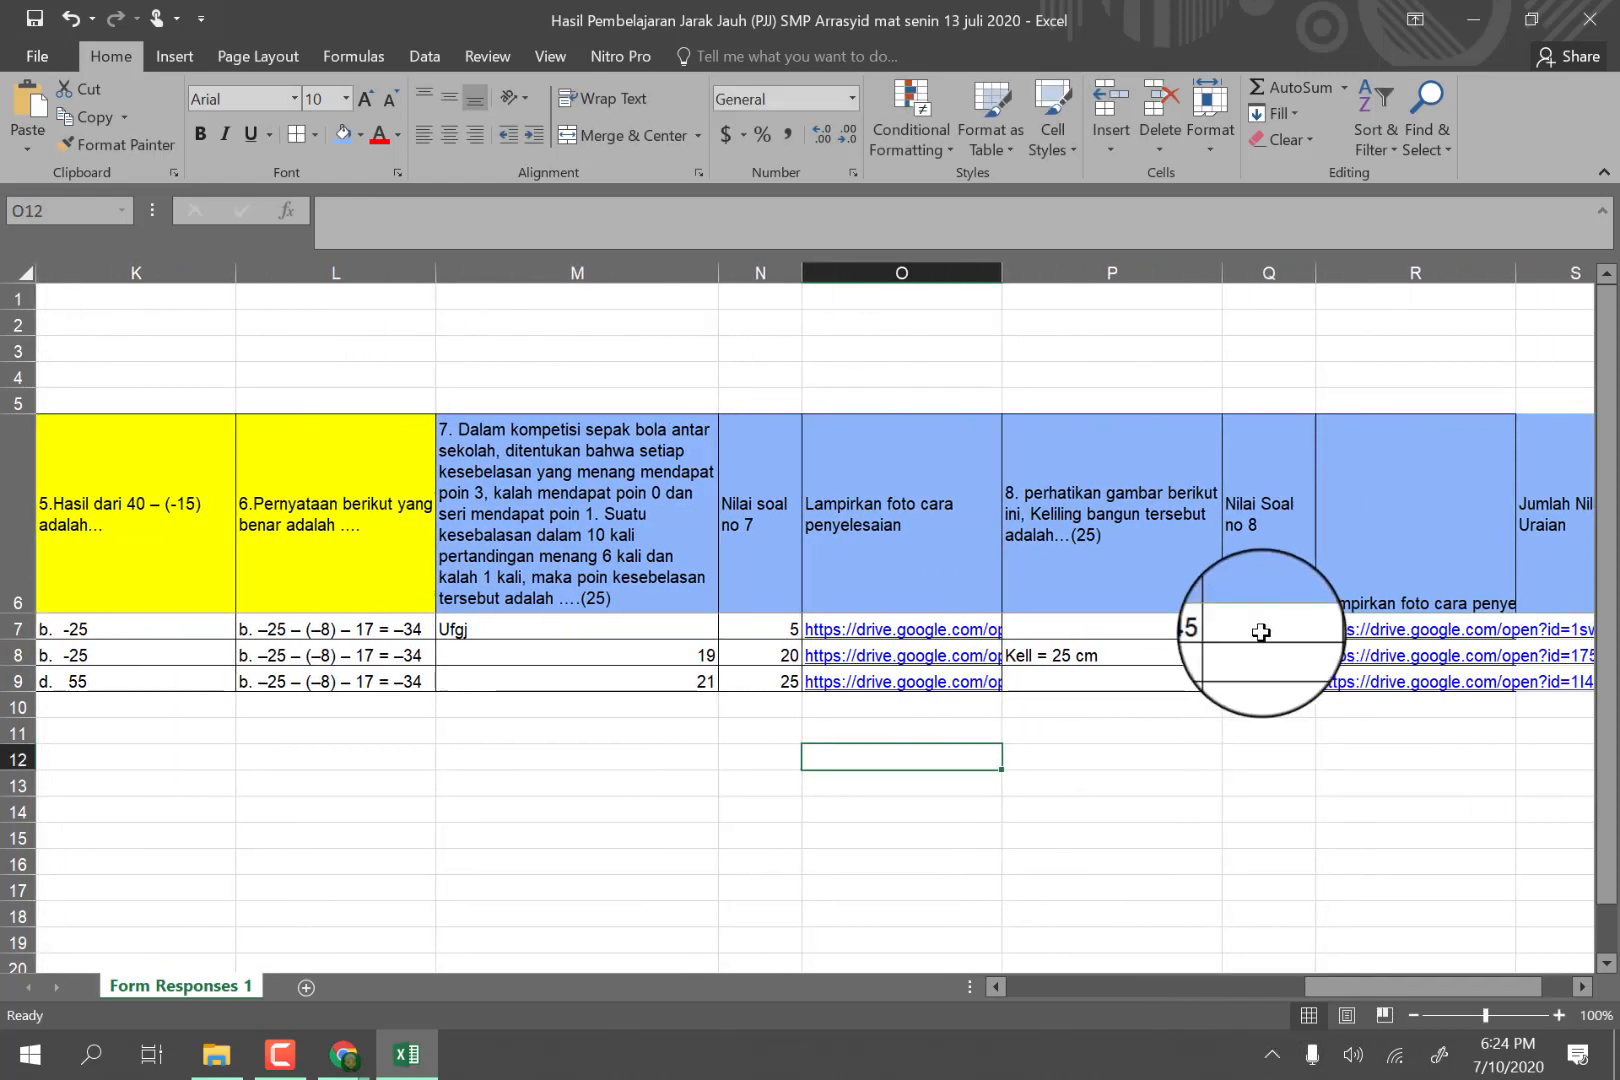
pyautogui.click(1261, 632)
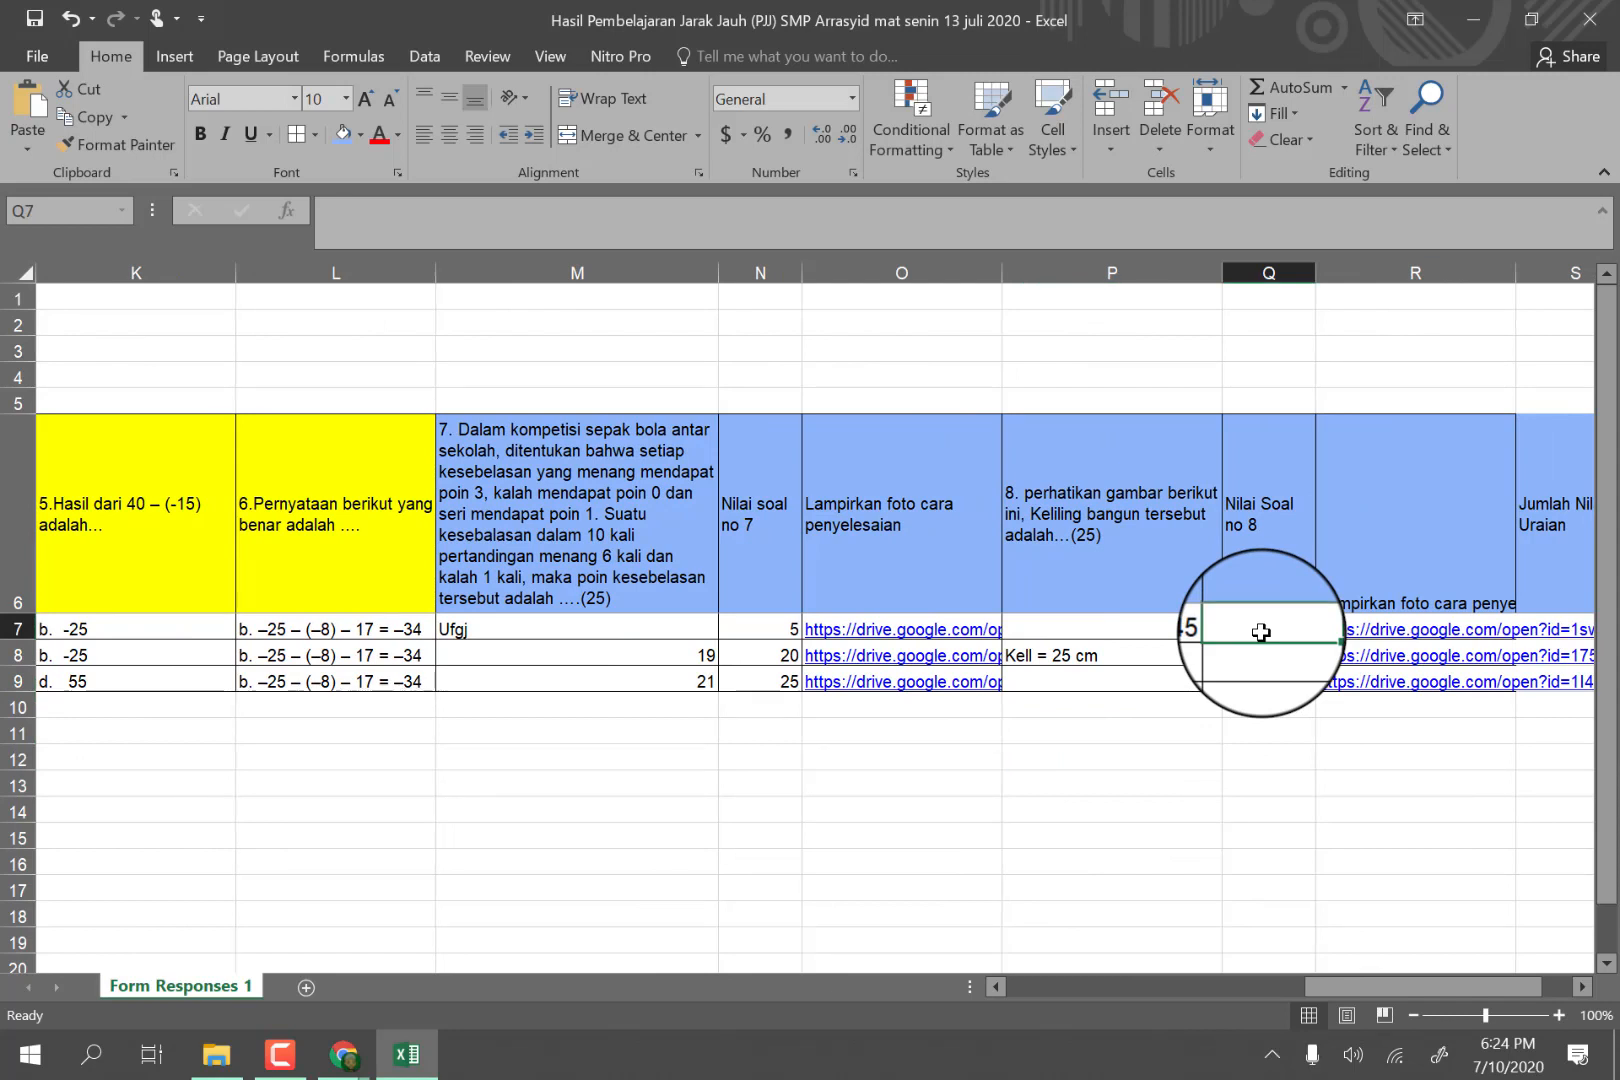
pyautogui.write('5')
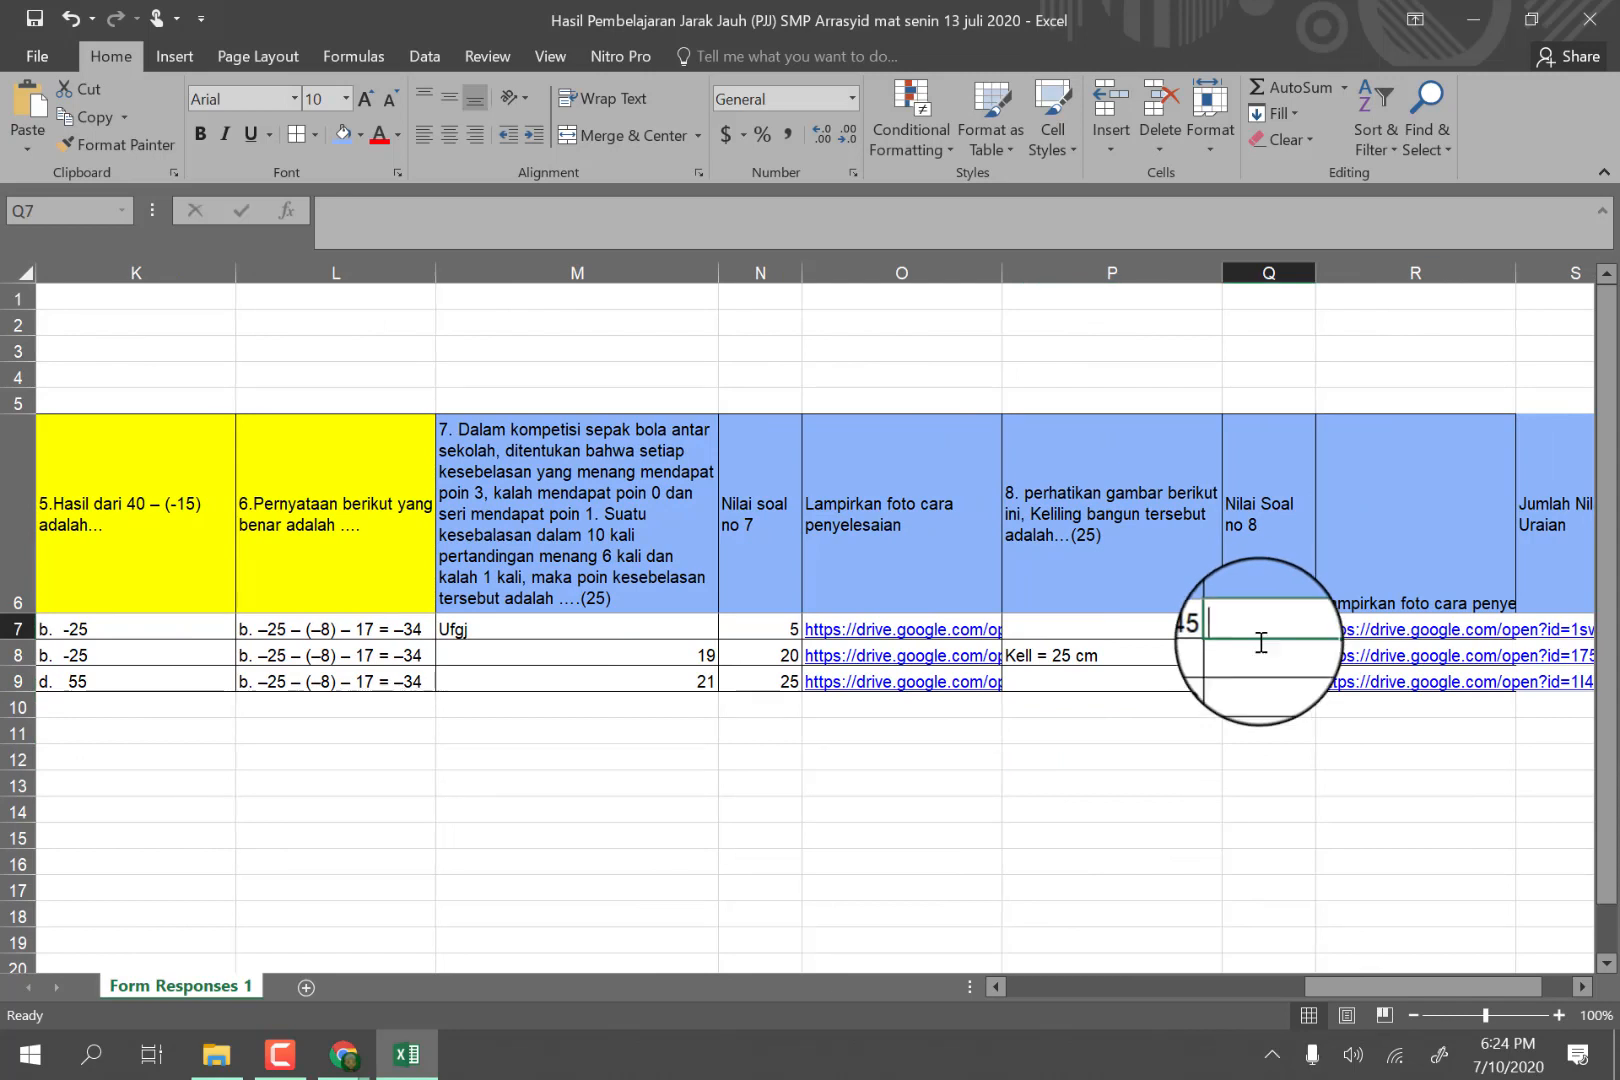
pyautogui.click(1256, 656)
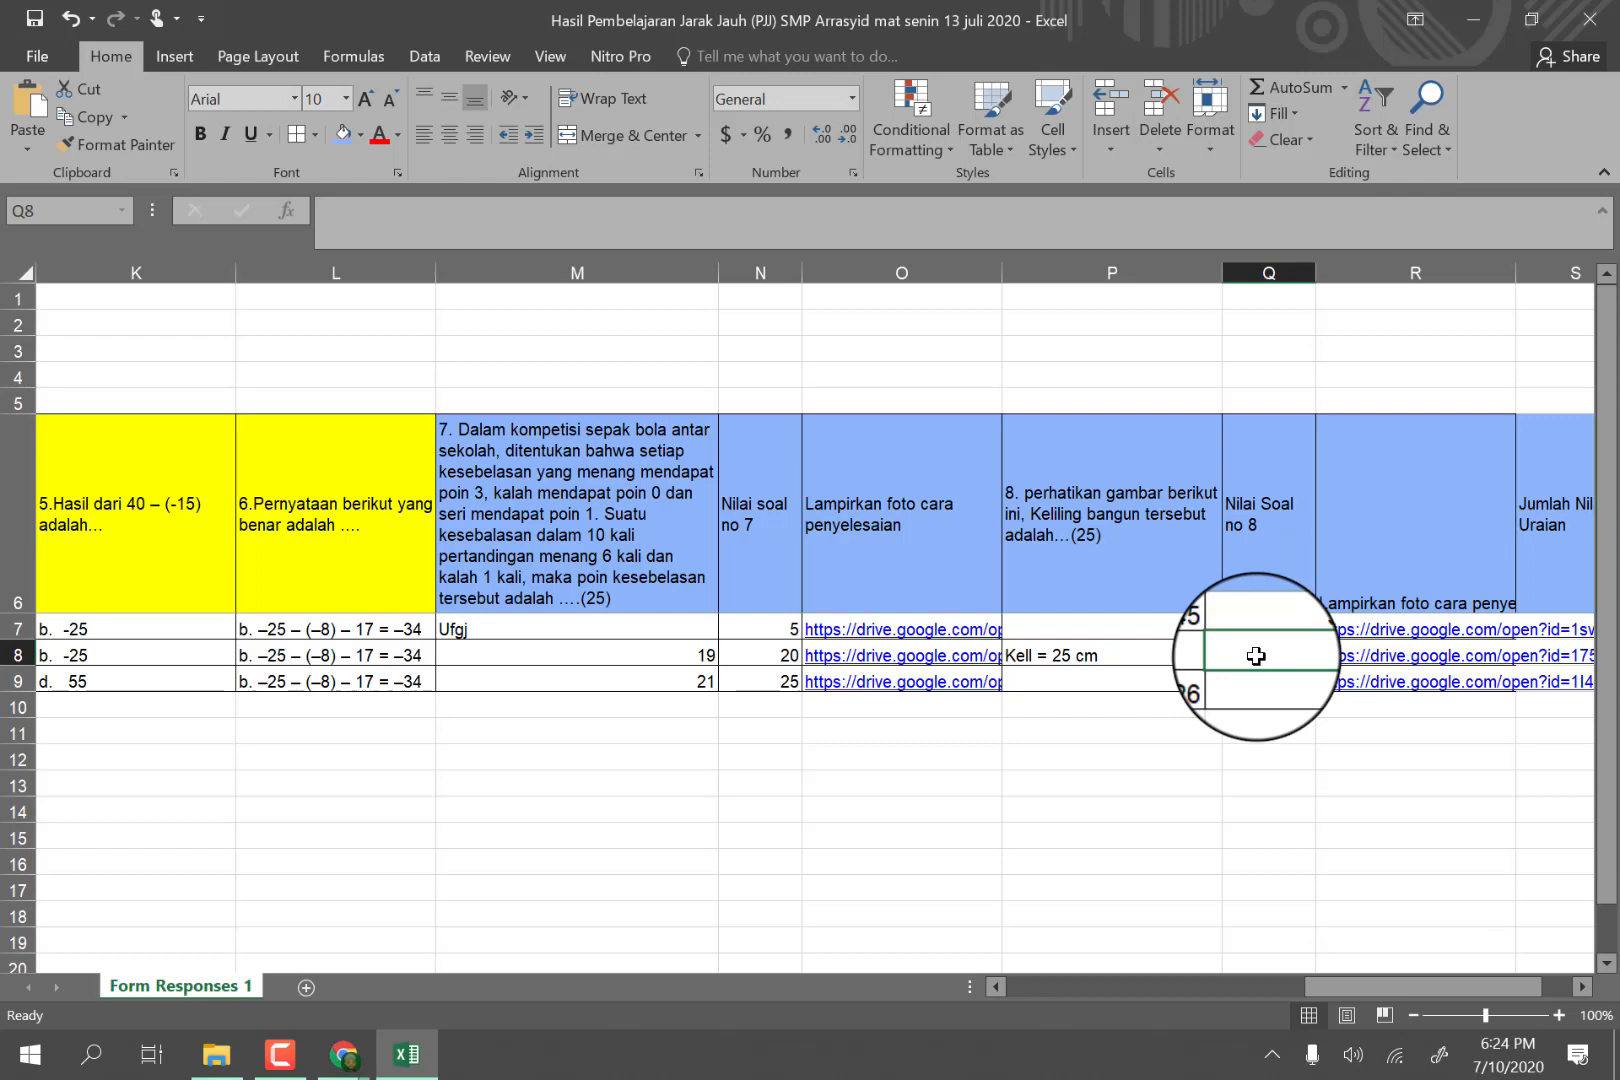
pyautogui.write('2')
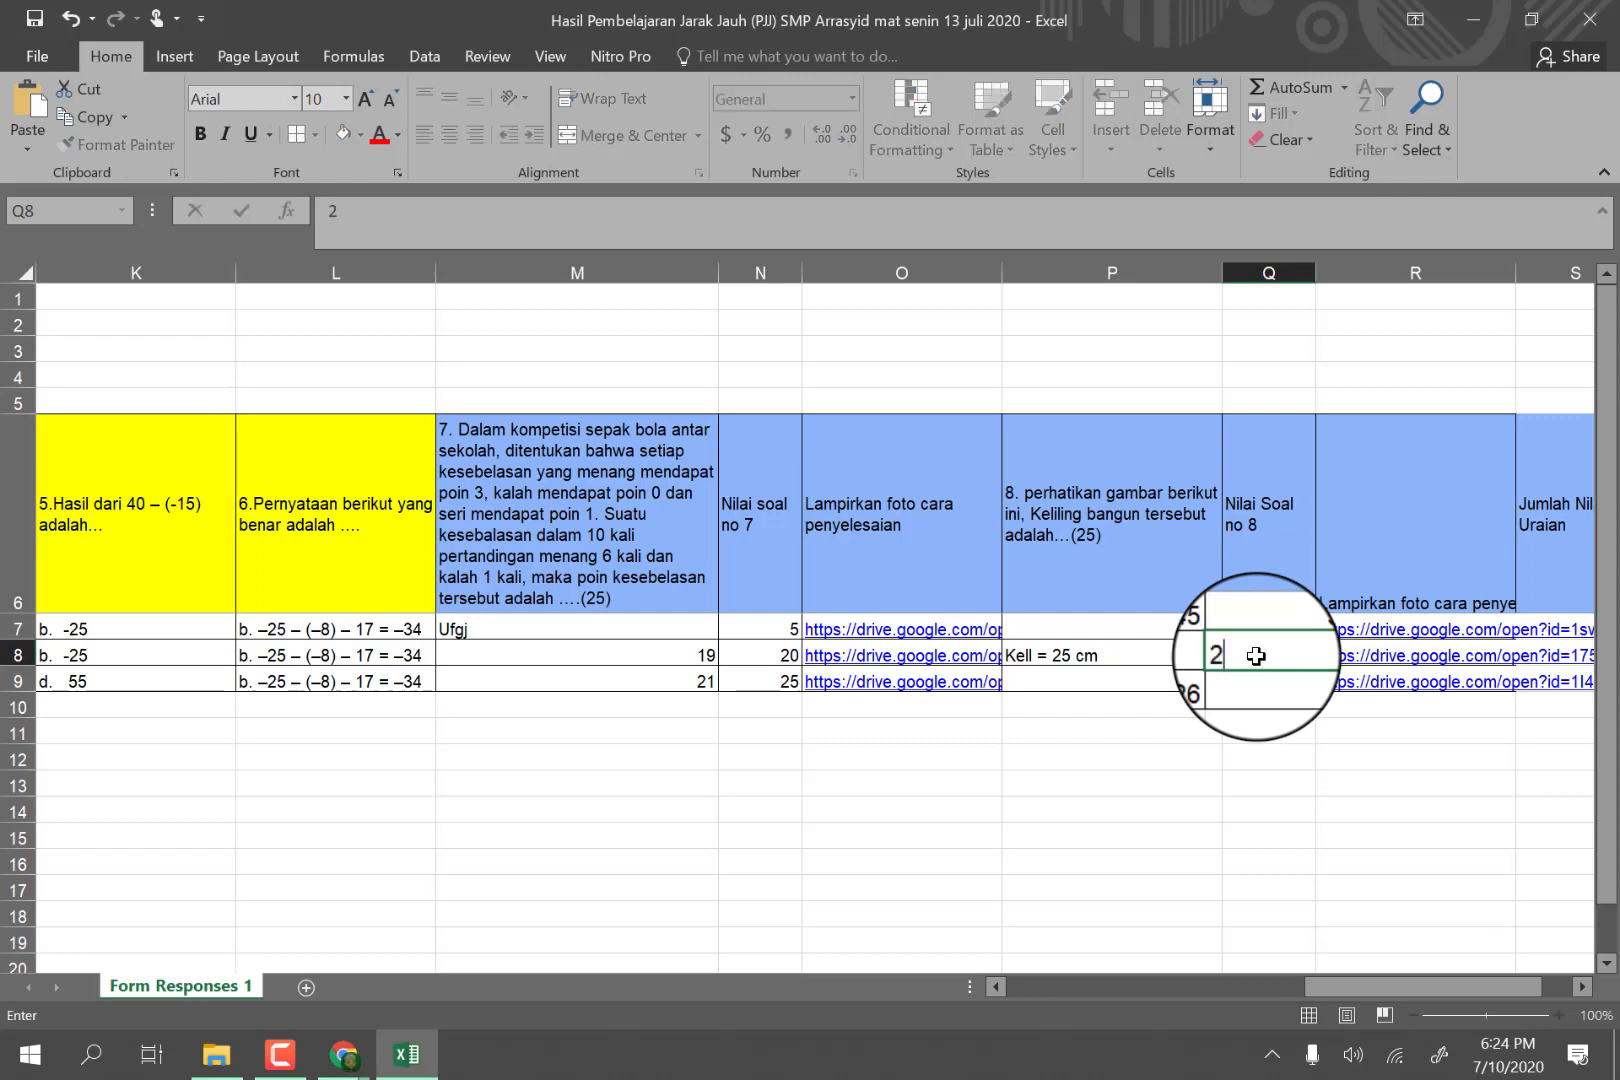
pyautogui.write('0')
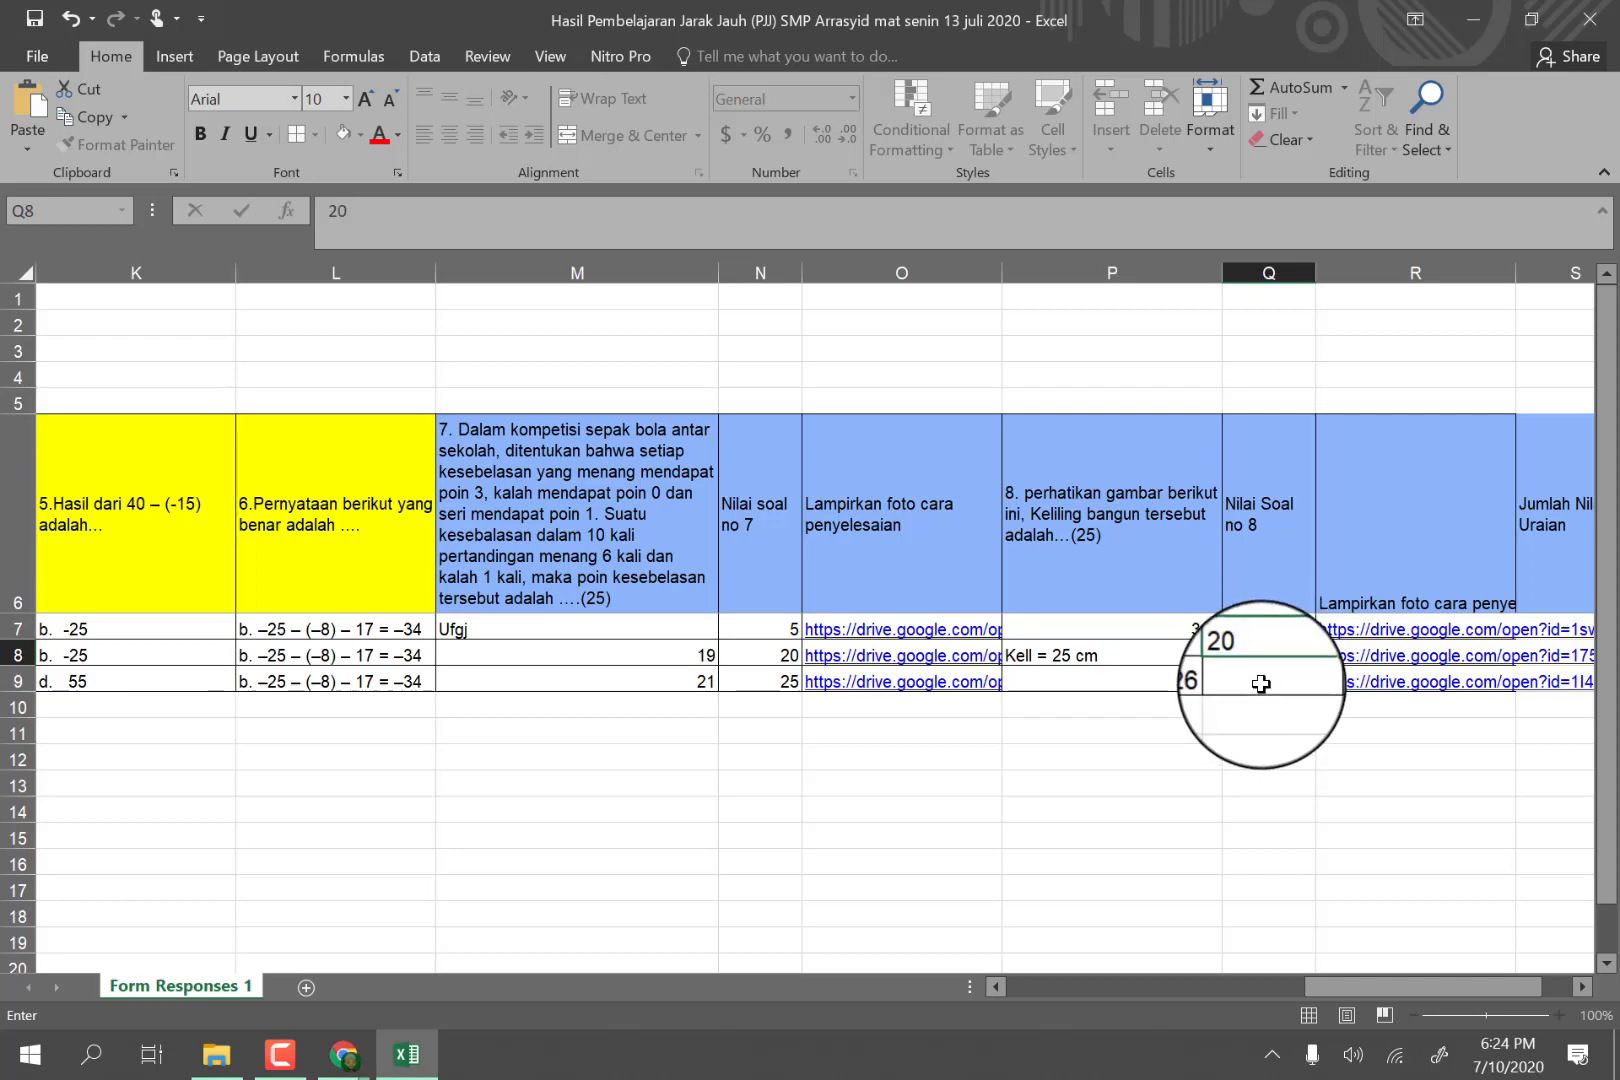
pyautogui.click(1261, 683)
pyautogui.write('25')
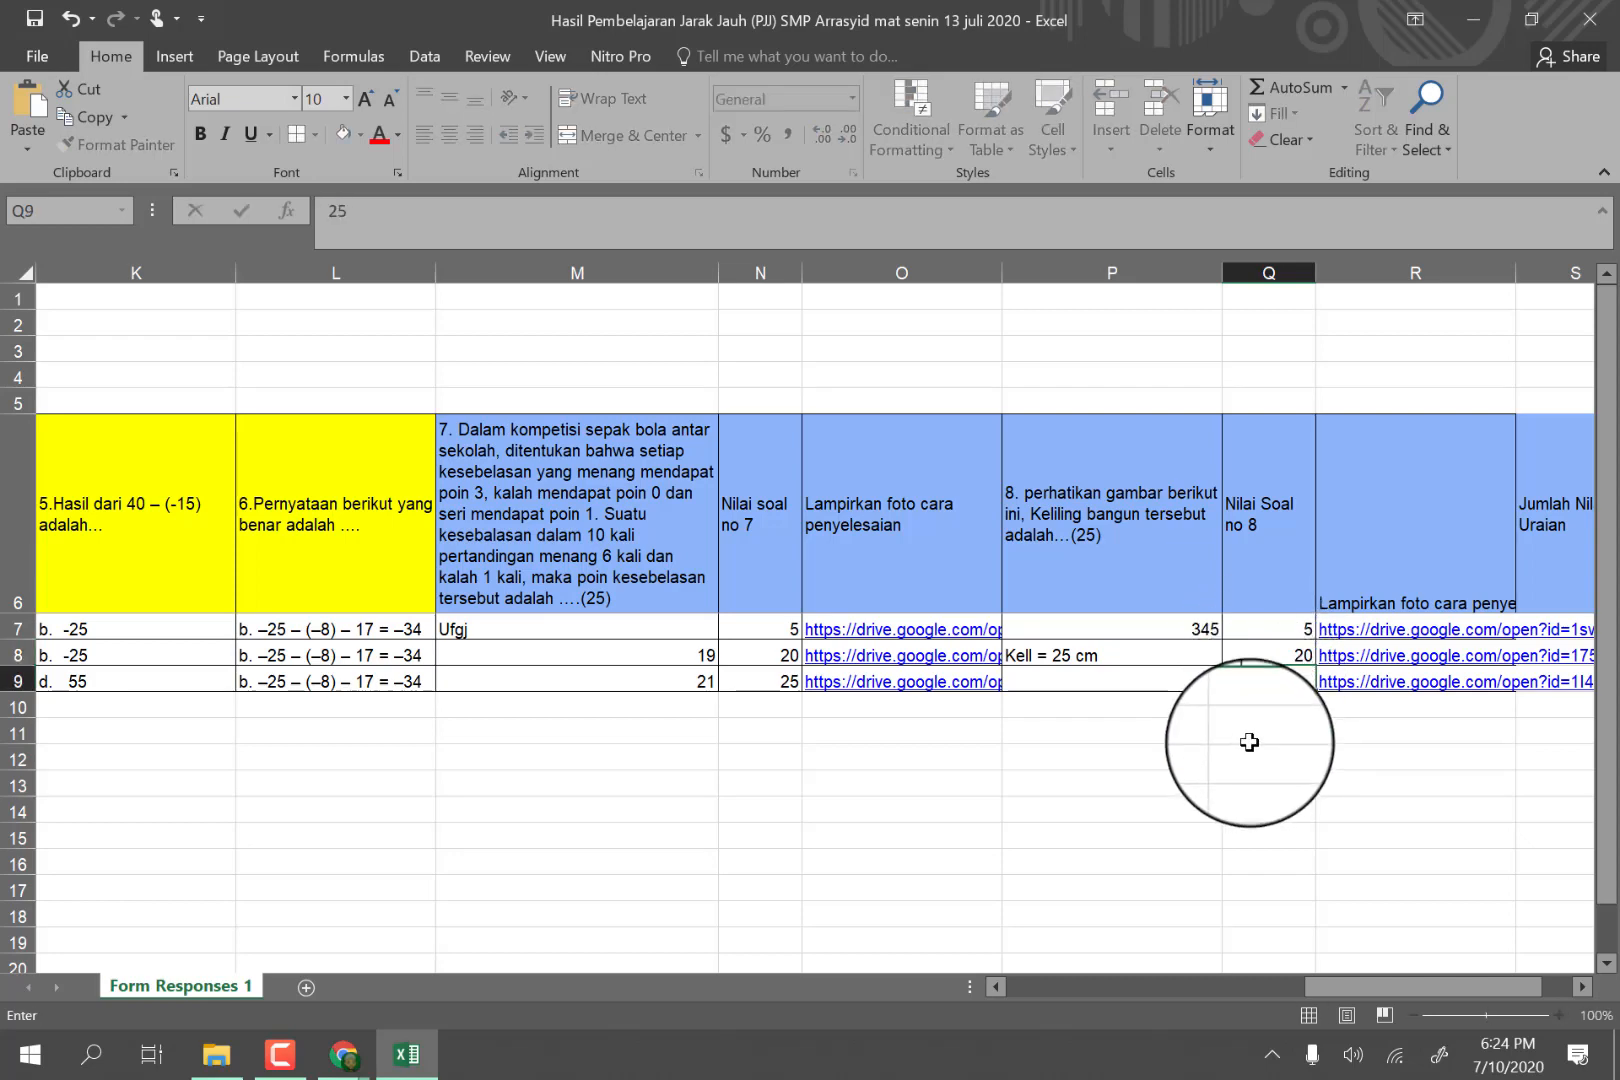
pyautogui.moveTo(1262, 760); pyautogui.dragTo(1262, 735)
# Total the first student's essay scores in S7 under Jumlah Nilai Uraian with the formula =H7+J7+N7+Q7.
pyautogui.moveTo(1323, 983); pyautogui.dragTo(1353, 982)
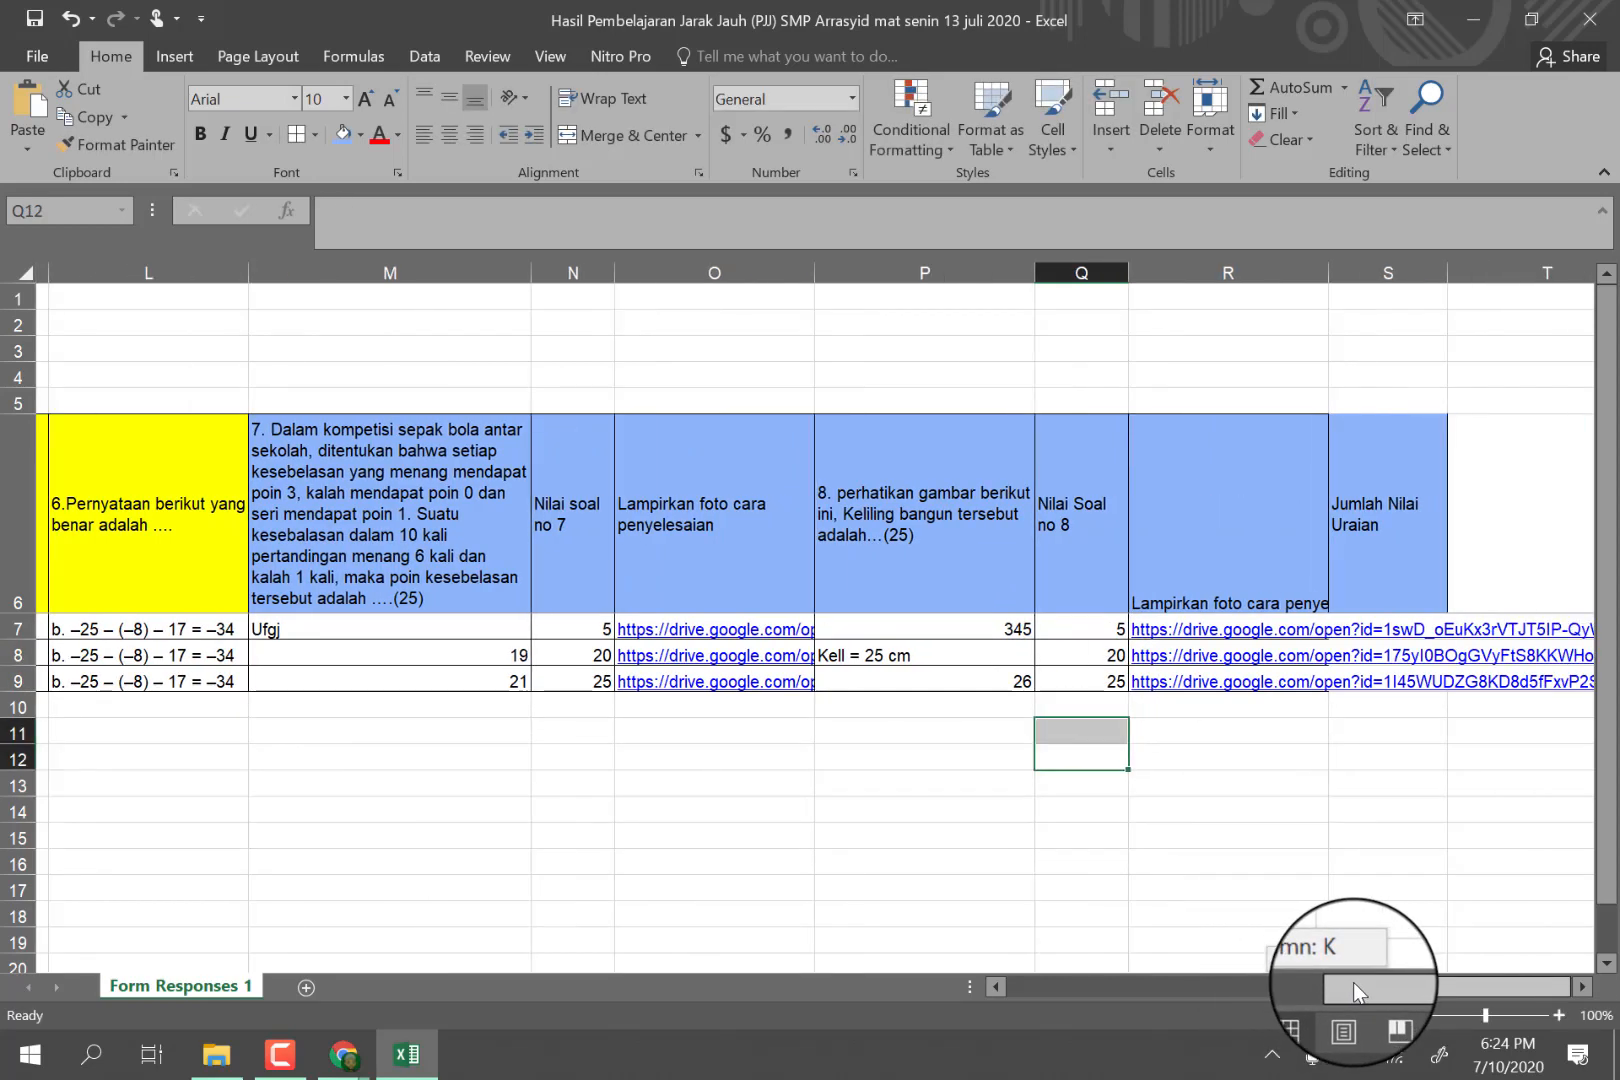
pyautogui.click(1360, 628)
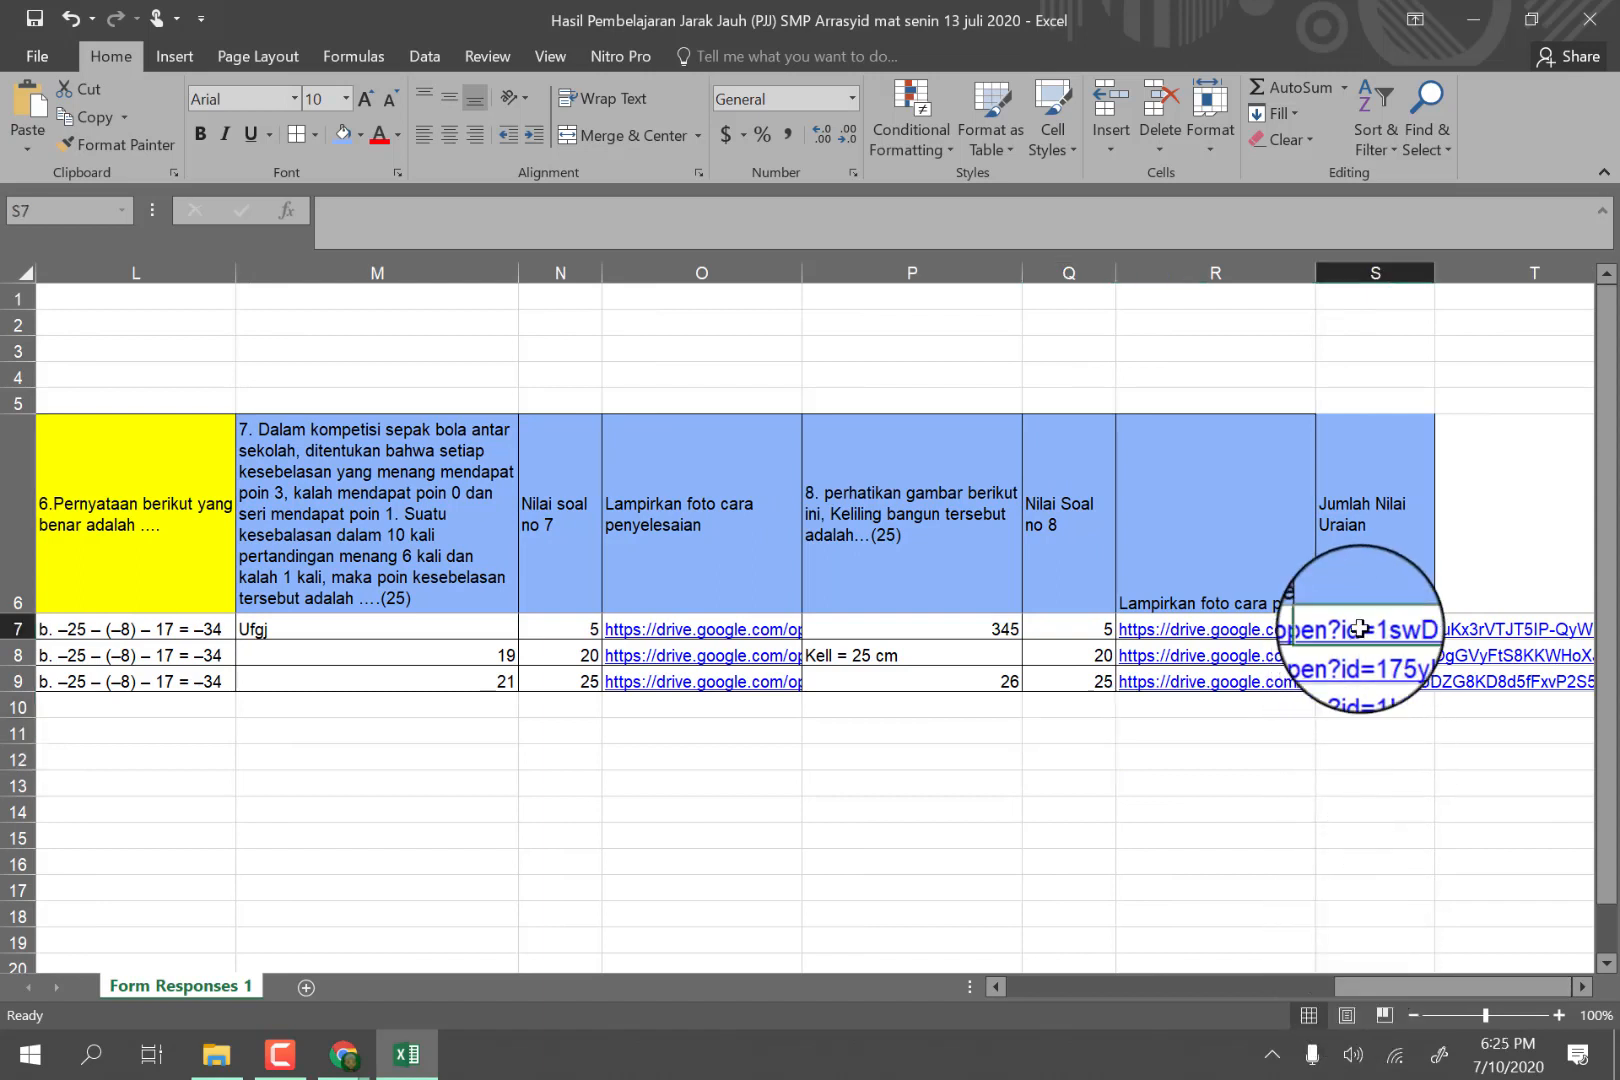
pyautogui.write('=')
pyautogui.moveTo(1399, 987); pyautogui.dragTo(1264, 983)
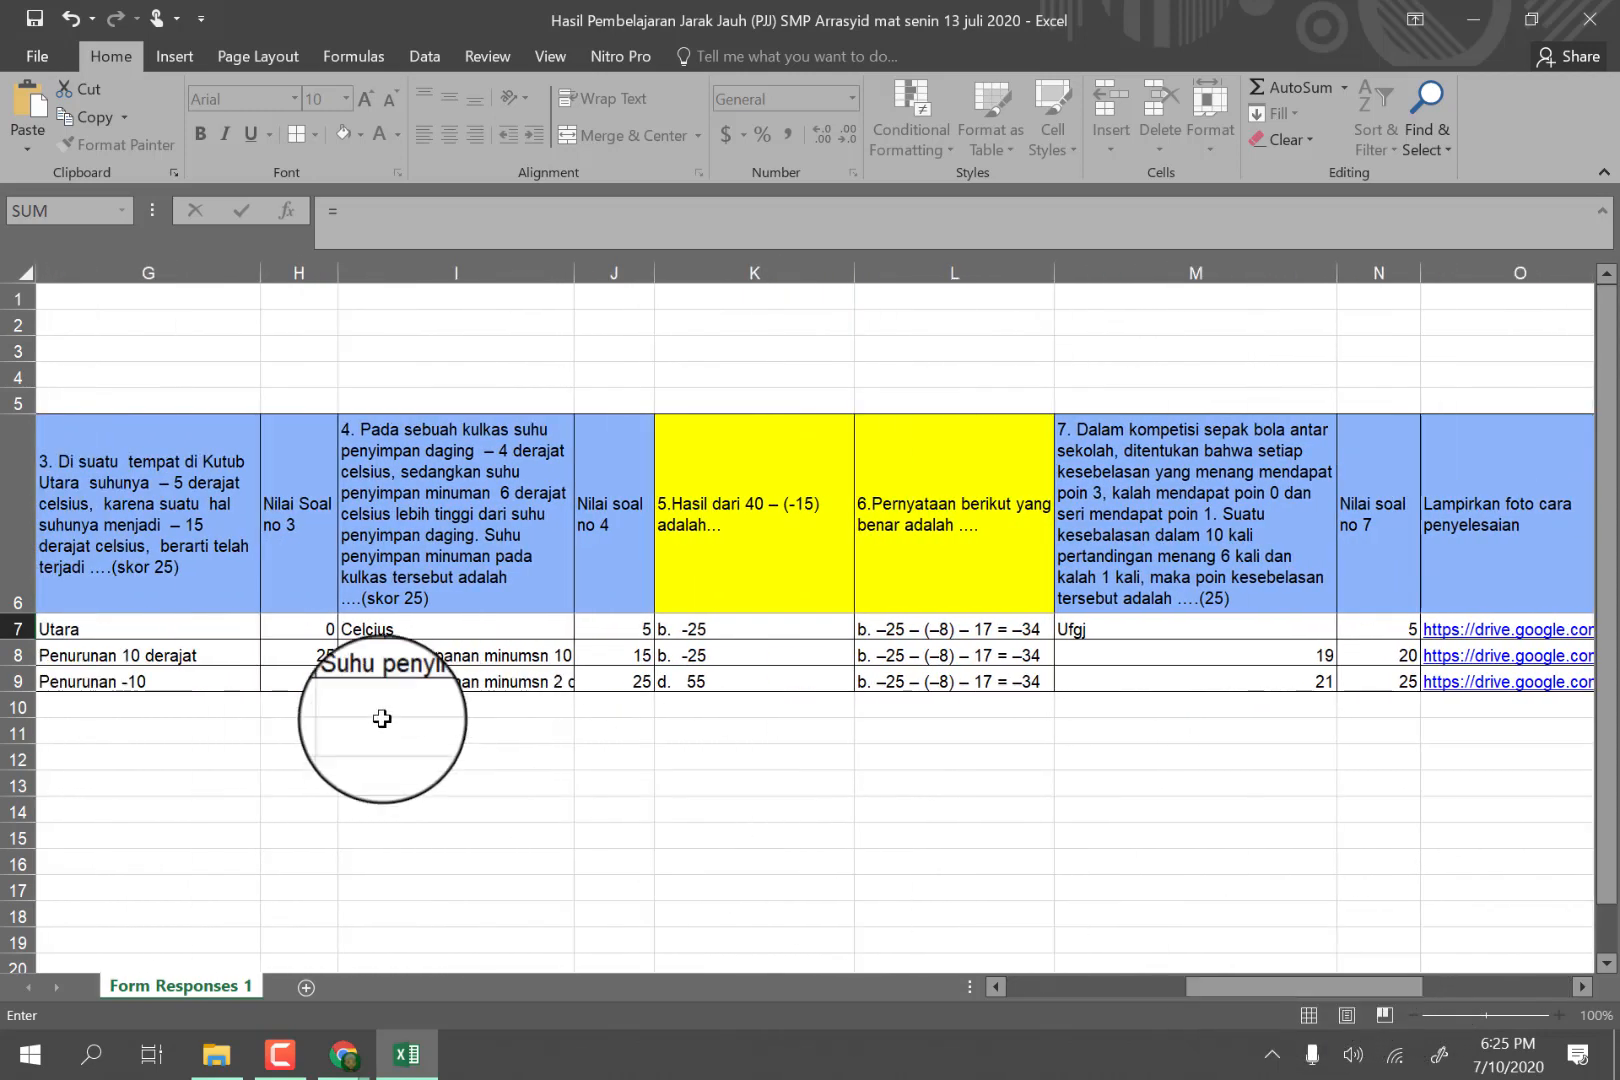
pyautogui.click(305, 626)
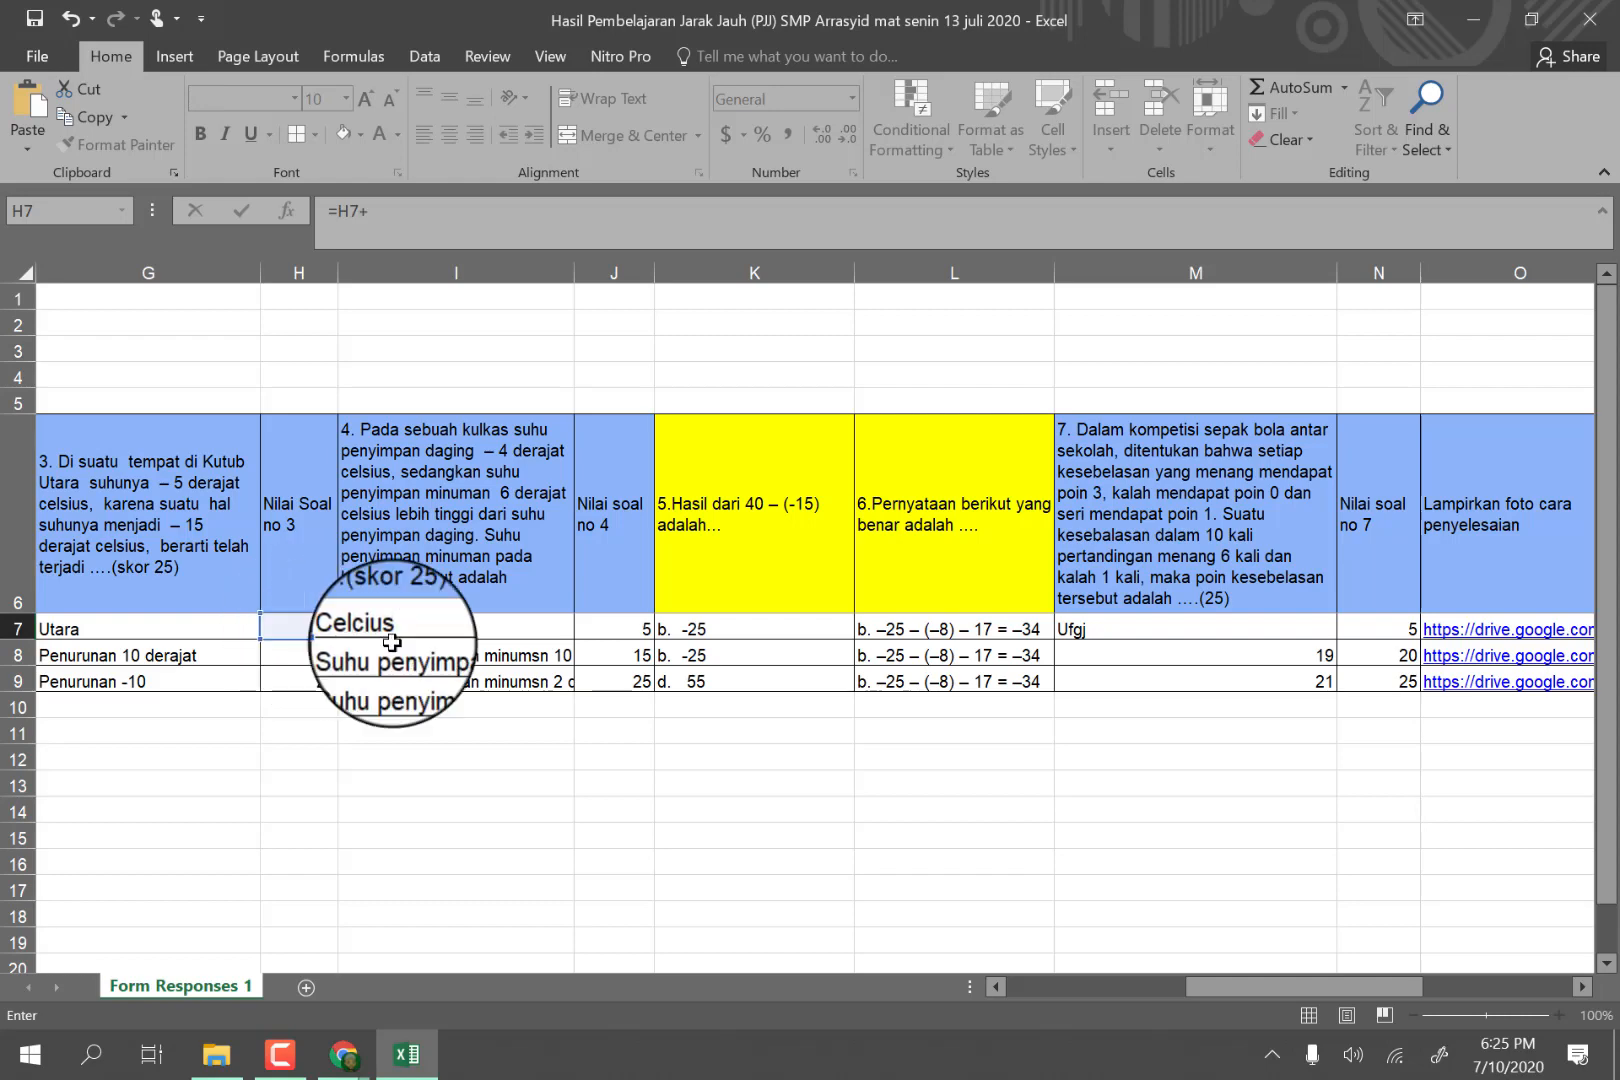
pyautogui.click(615, 628)
pyautogui.write('+')
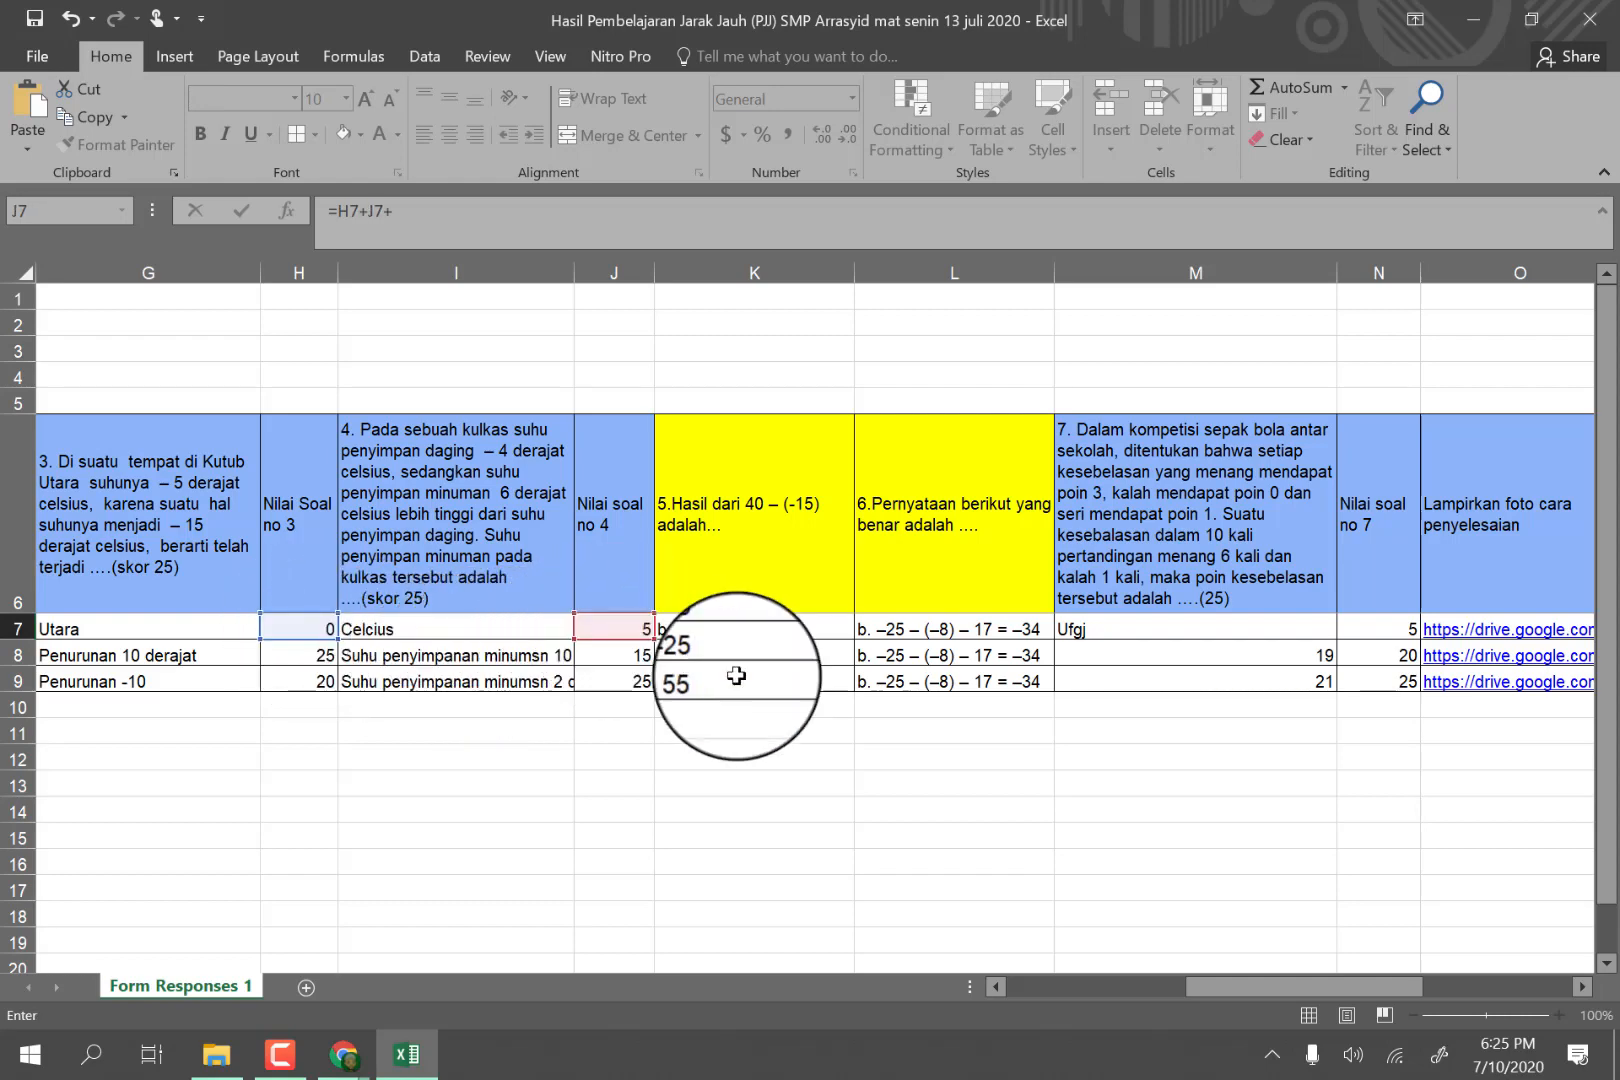
pyautogui.click(1367, 630)
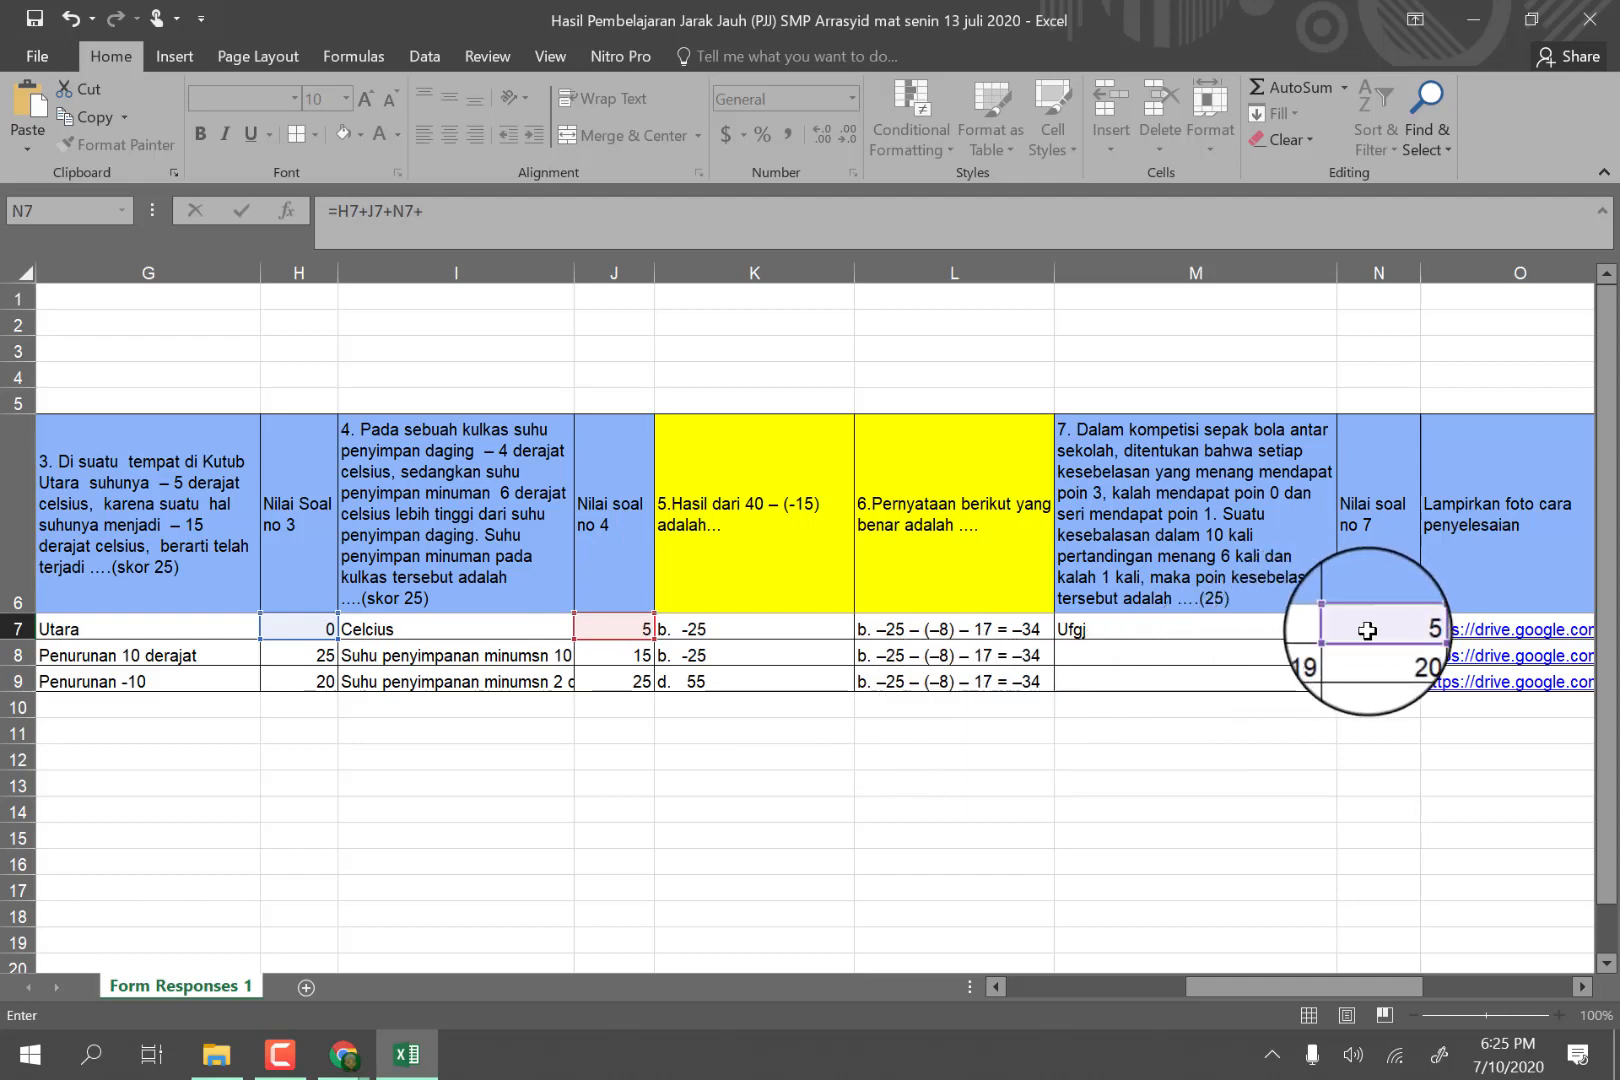
pyautogui.moveTo(1211, 985); pyautogui.dragTo(1315, 980)
pyautogui.click(1362, 634)
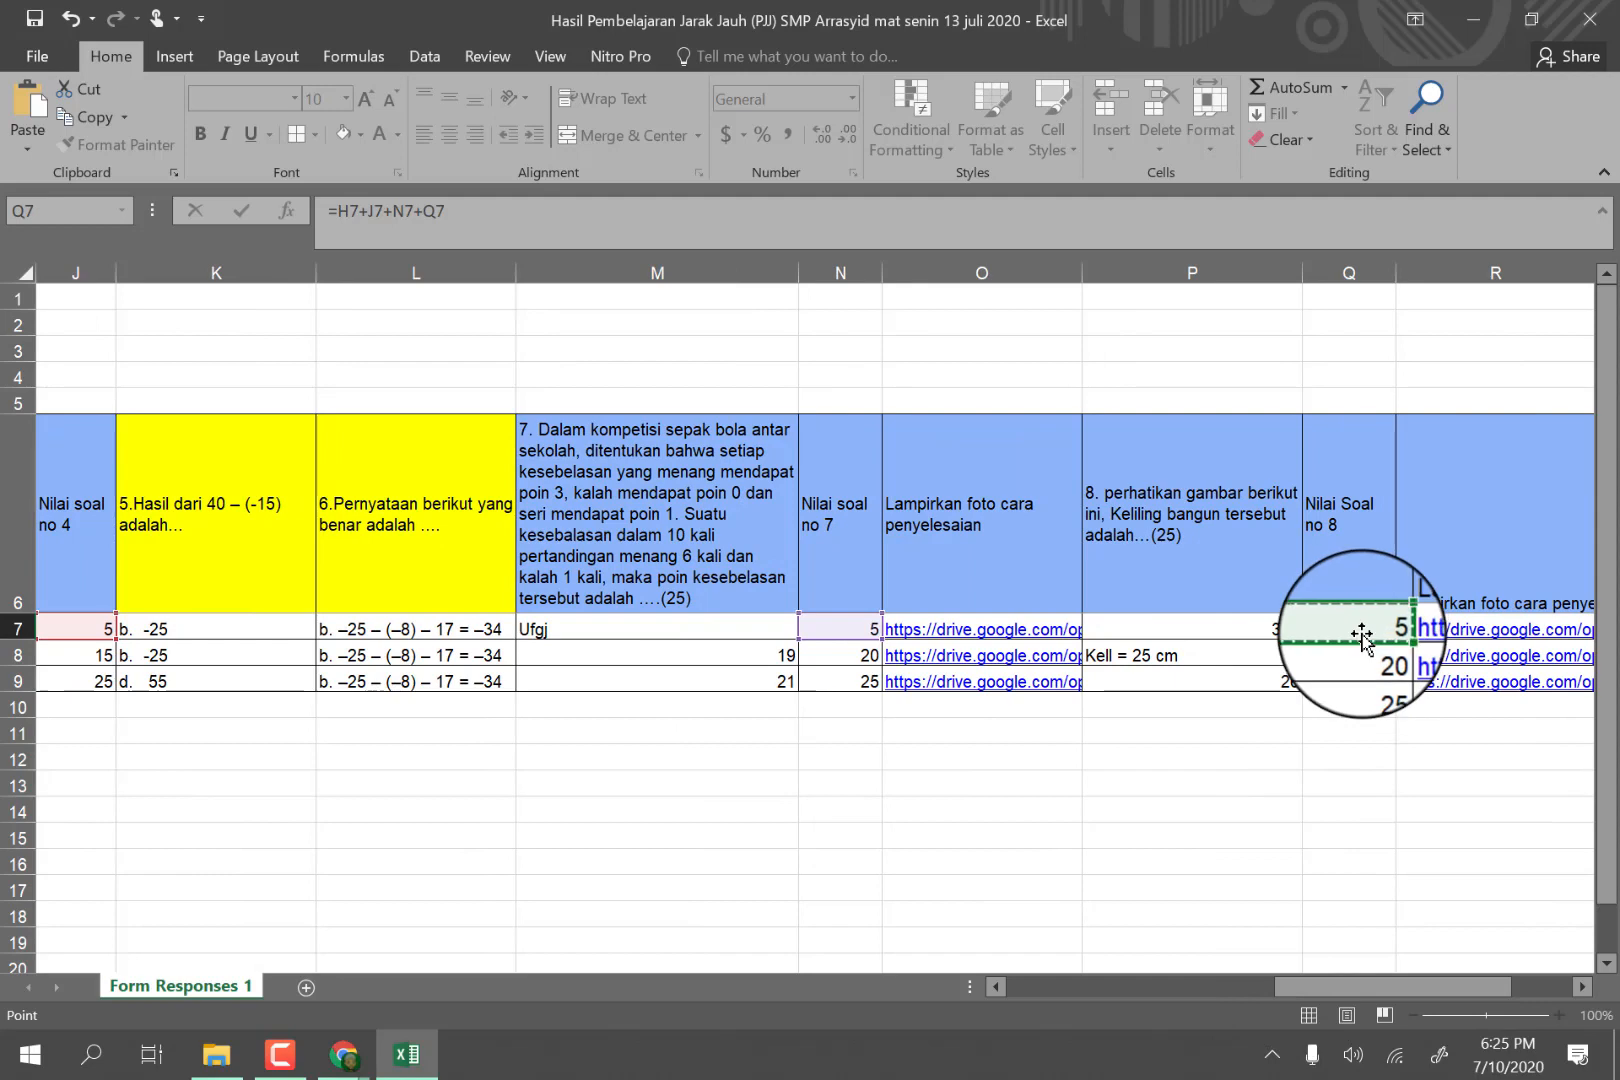
pyautogui.press('Return')
# Copy the essay total formula from S7 down to S9 and check the copied formulas in S8 and S9.
pyautogui.click(1362, 628)
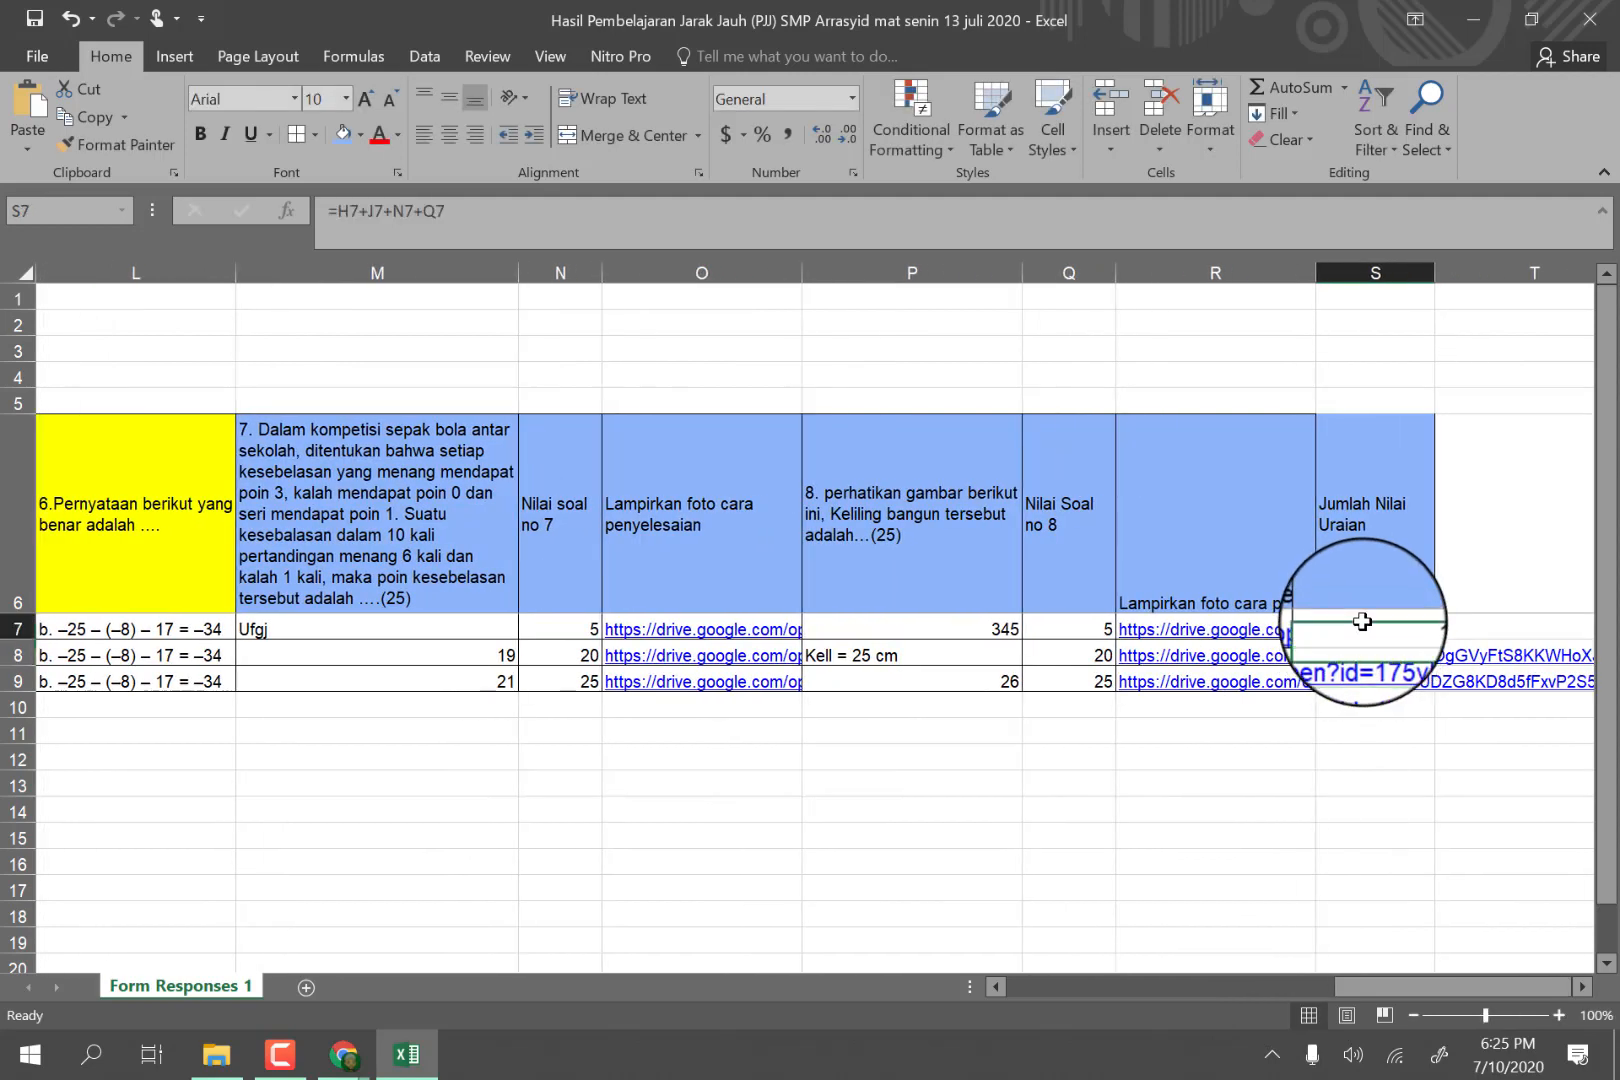
pyautogui.moveTo(1453, 640); pyautogui.dragTo(1435, 687)
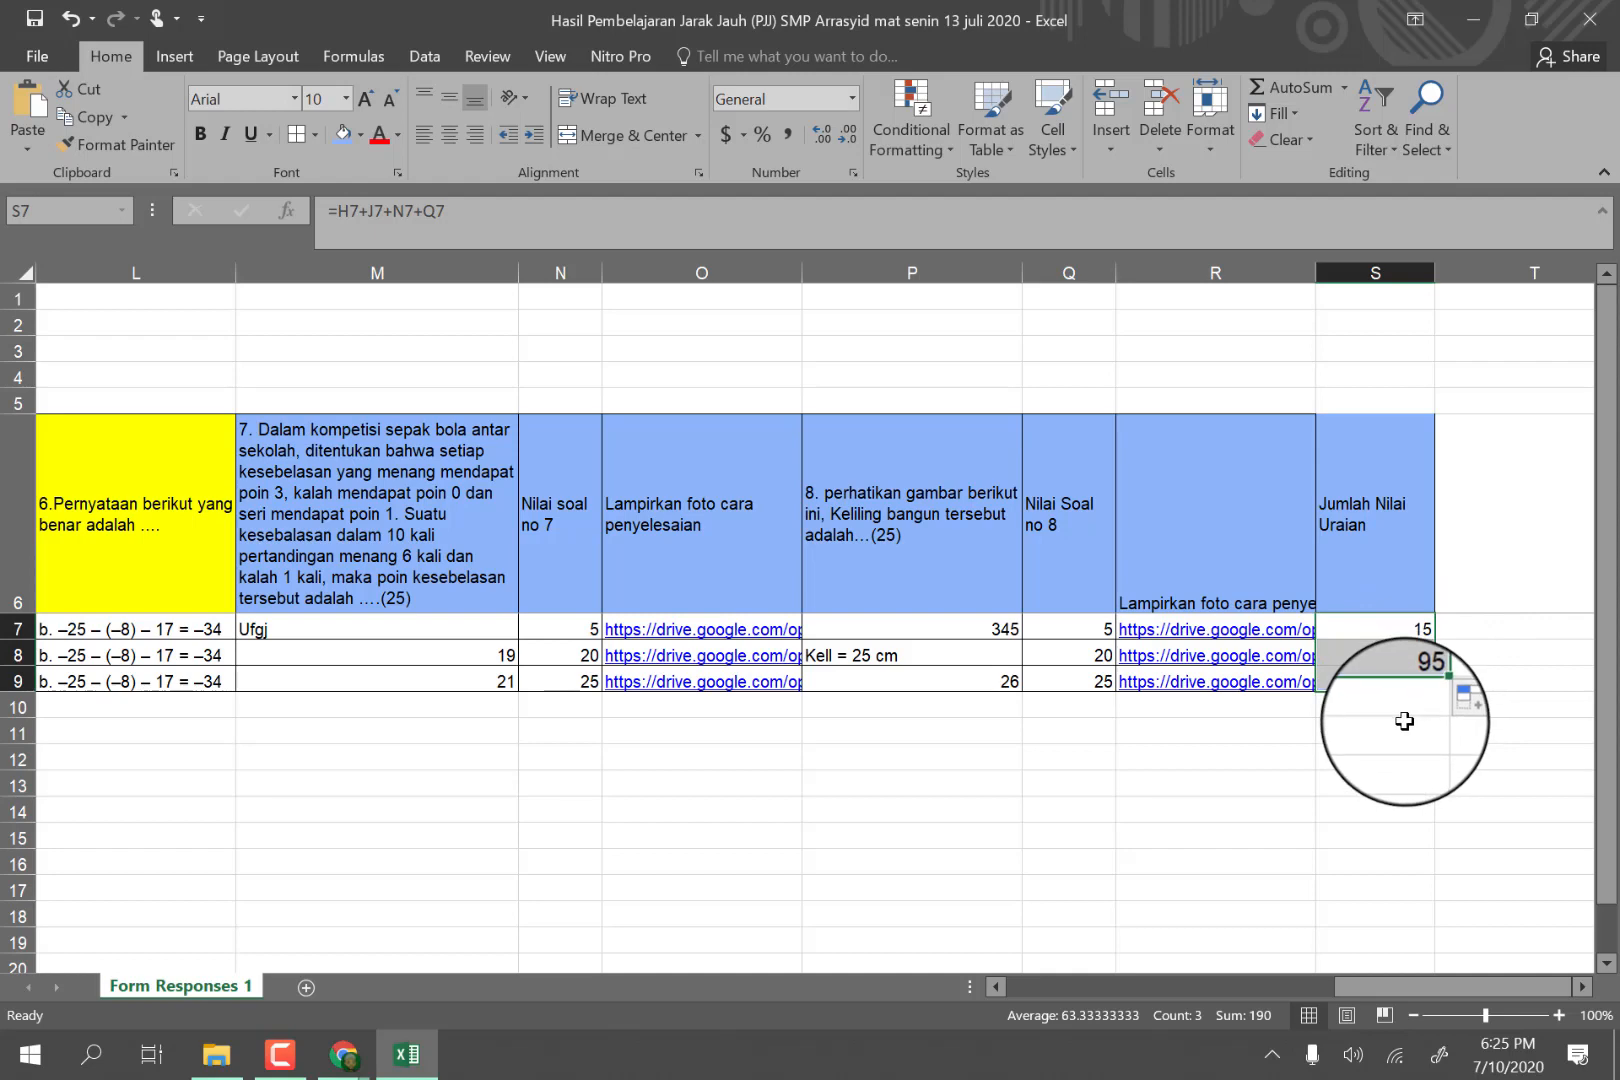
pyautogui.click(1386, 653)
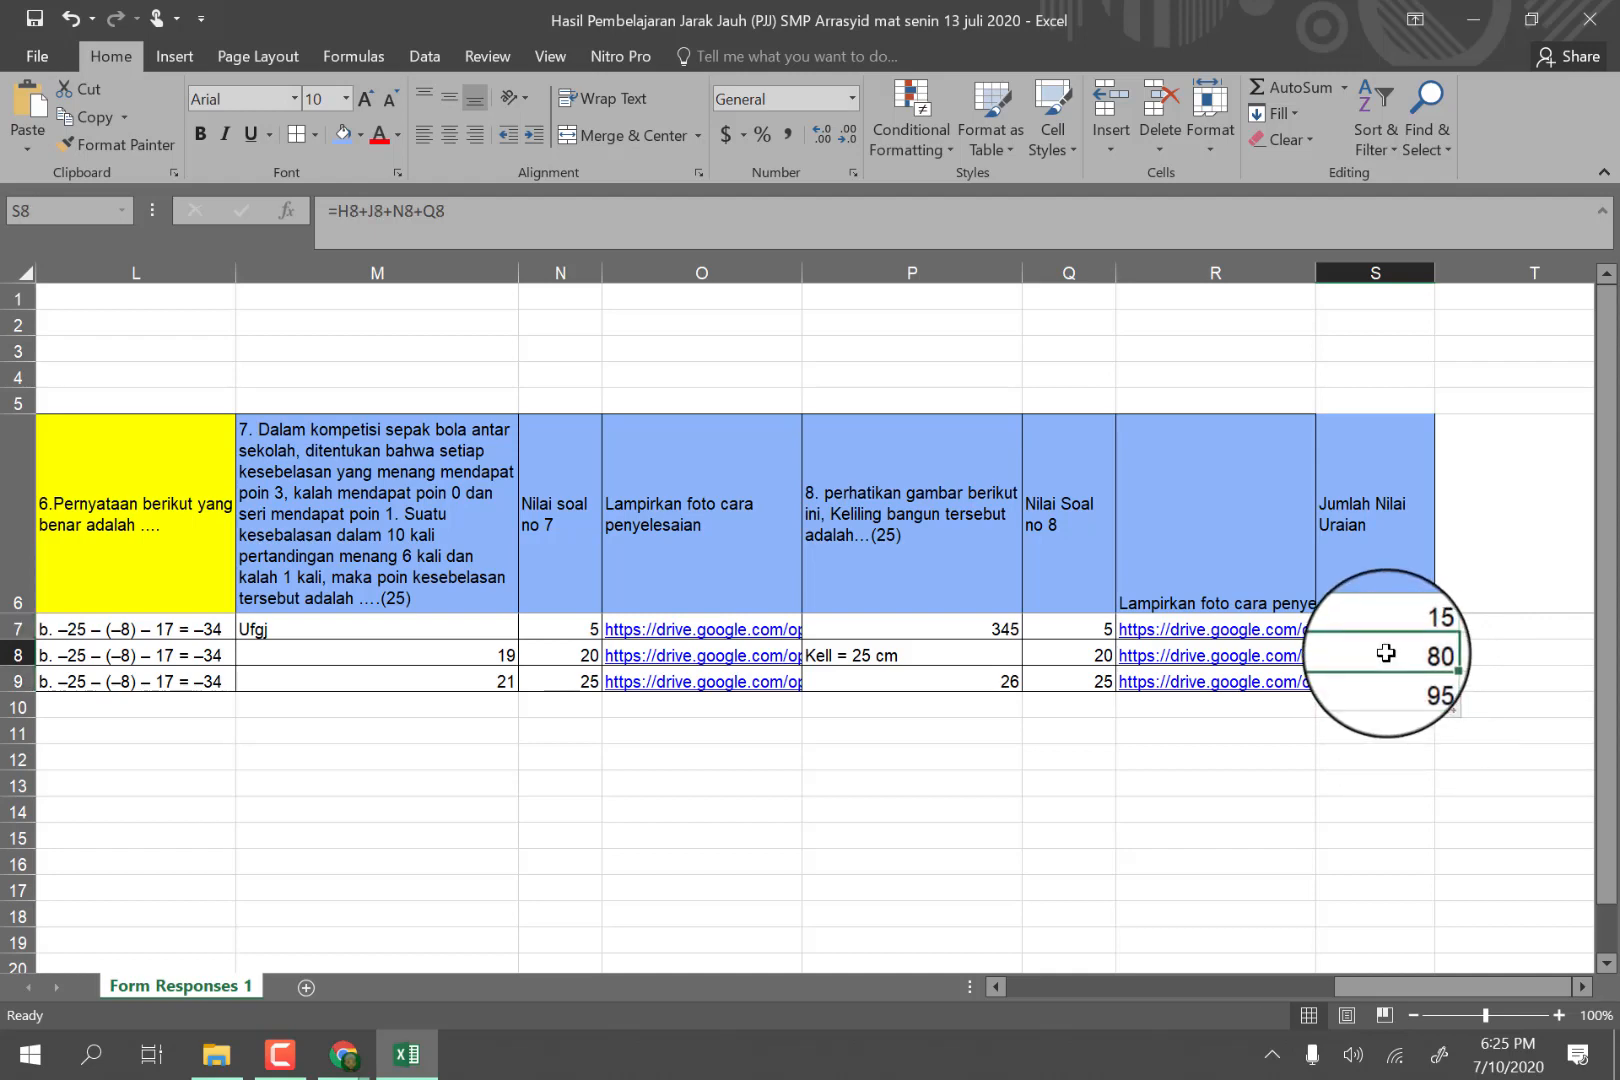
pyautogui.click(1378, 681)
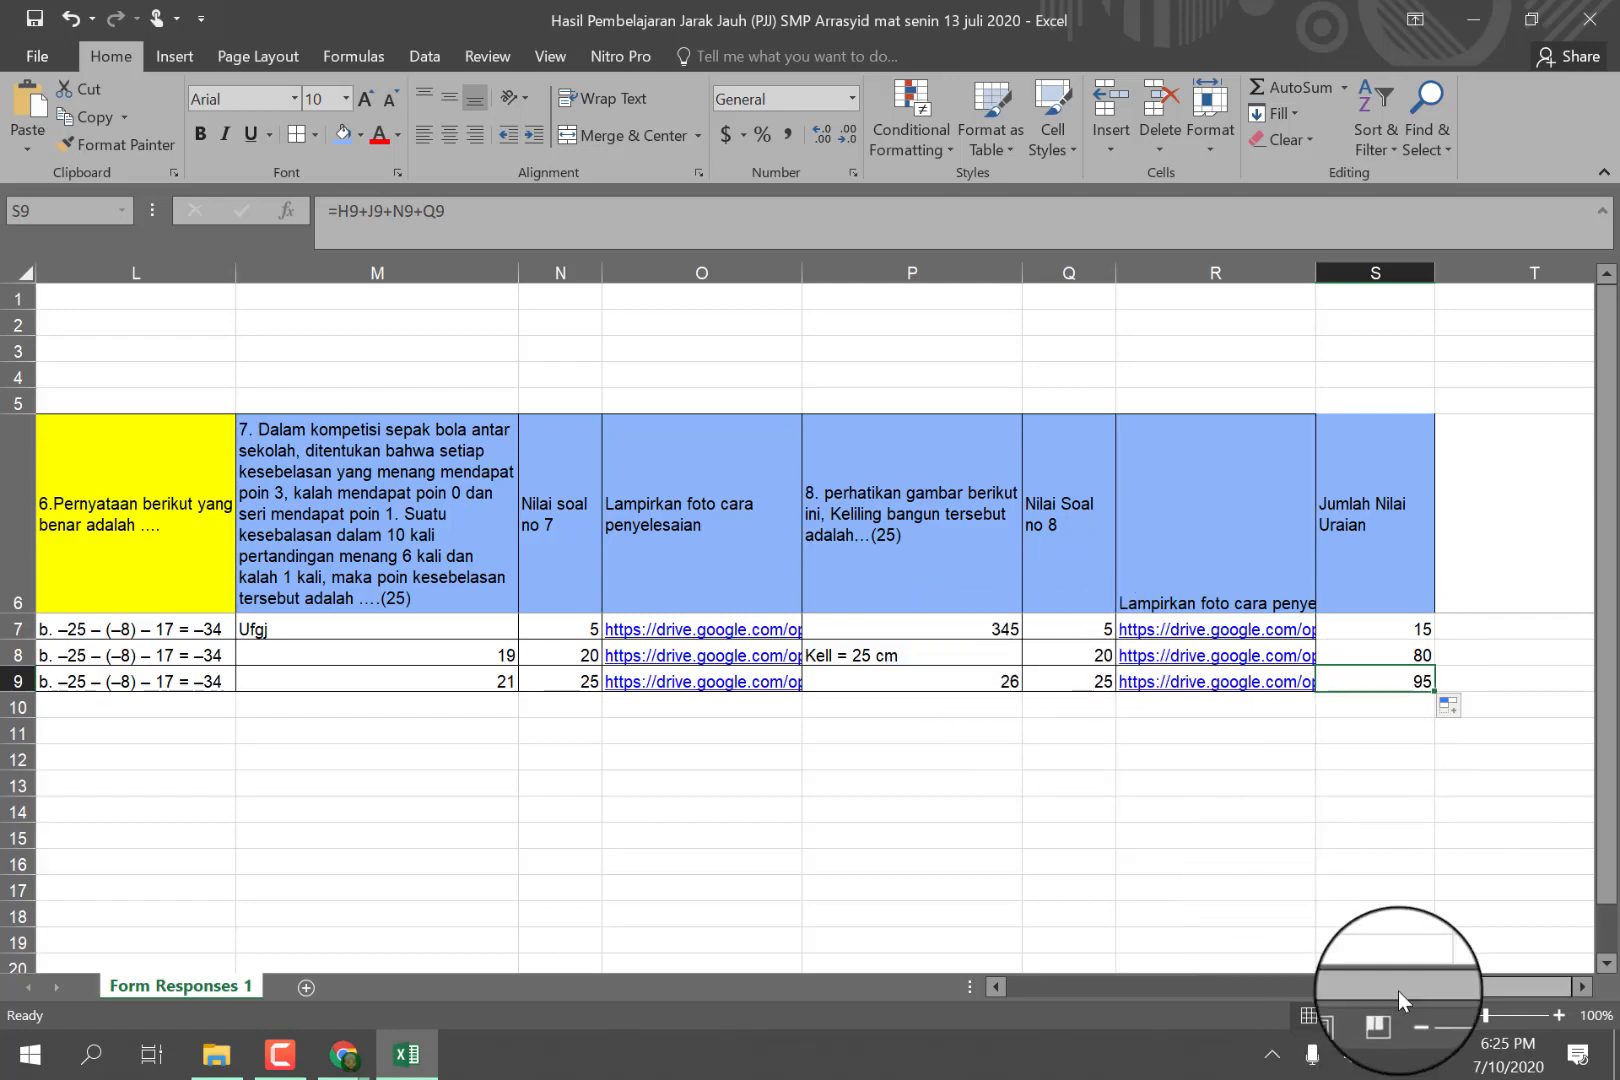
# Fill the Score cells B7 through B9 with the blue used for the essay question headers.
pyautogui.moveTo(1399, 991); pyautogui.dragTo(1012, 981)
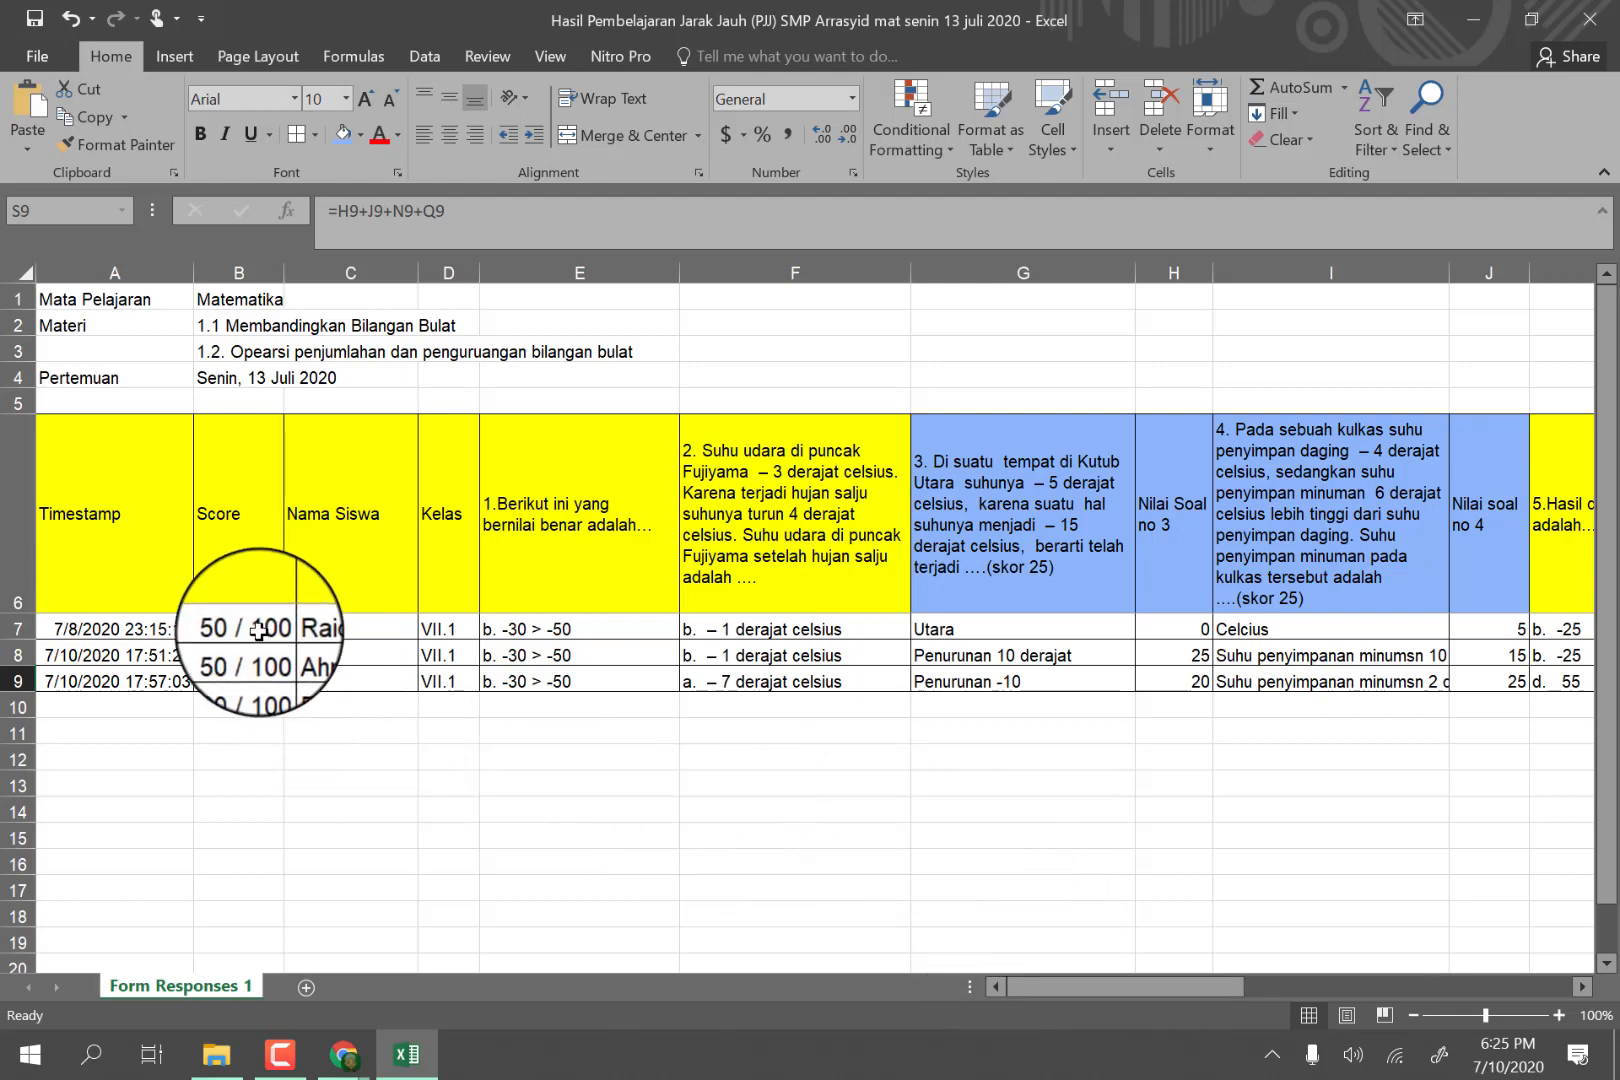
pyautogui.moveTo(258, 630); pyautogui.dragTo(262, 684)
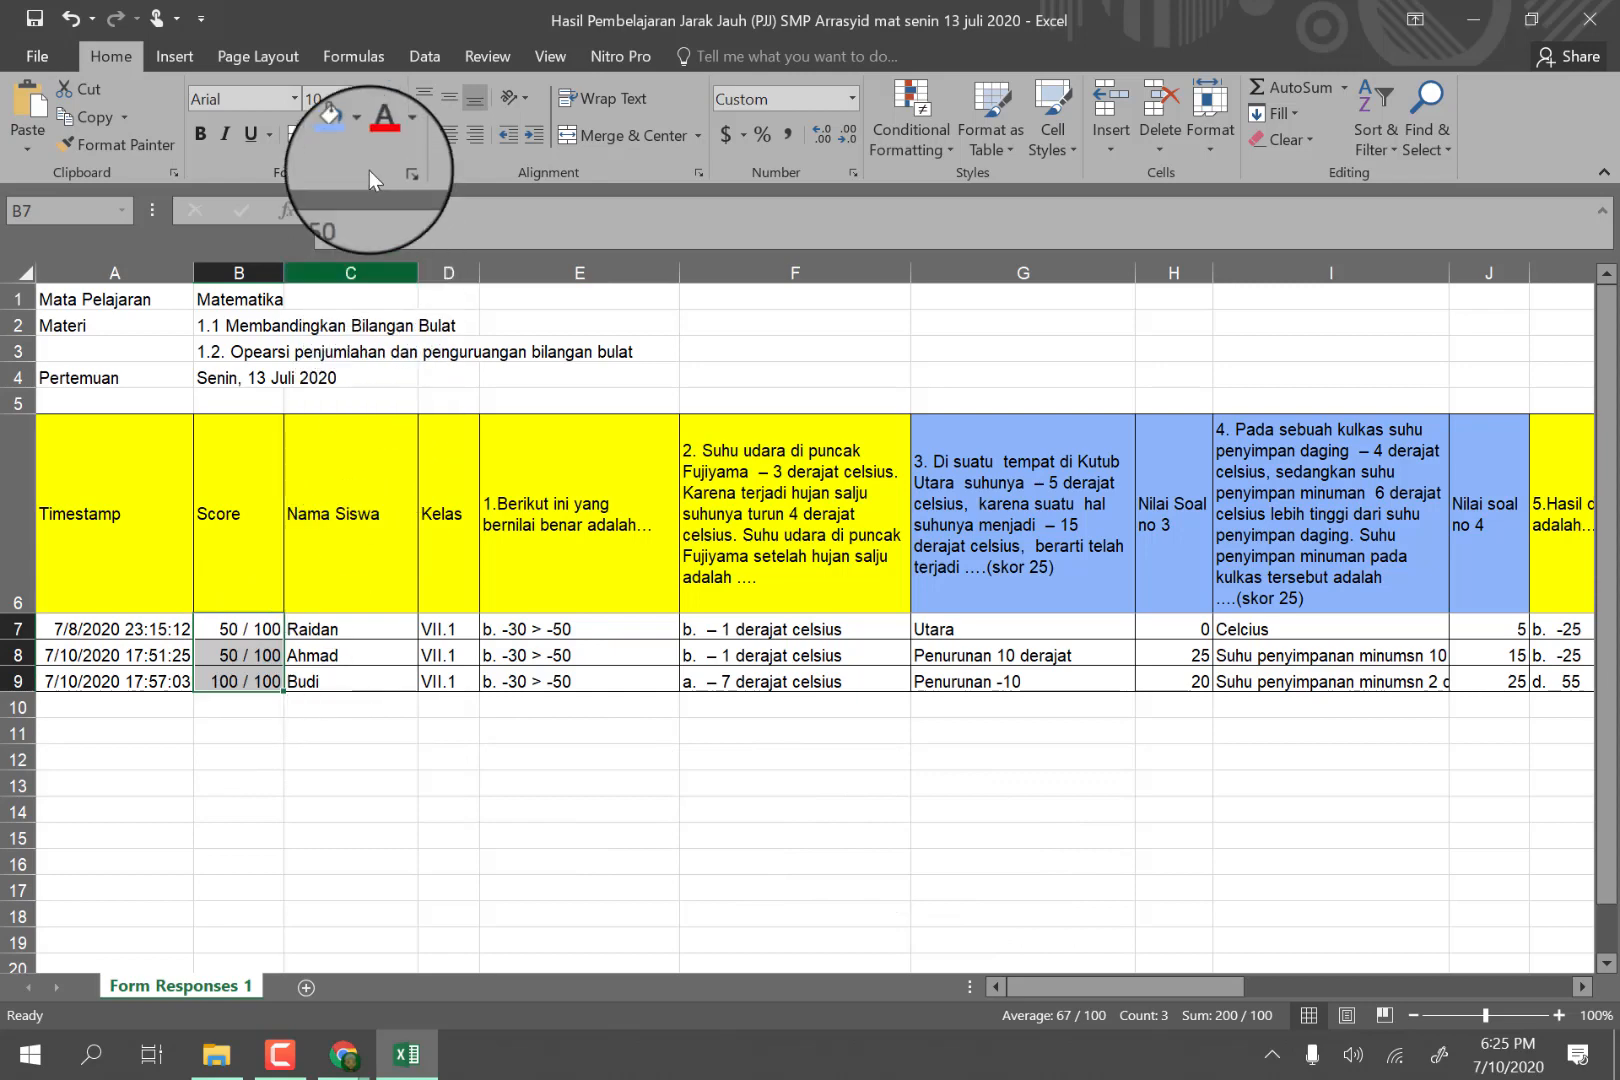
pyautogui.click(343, 134)
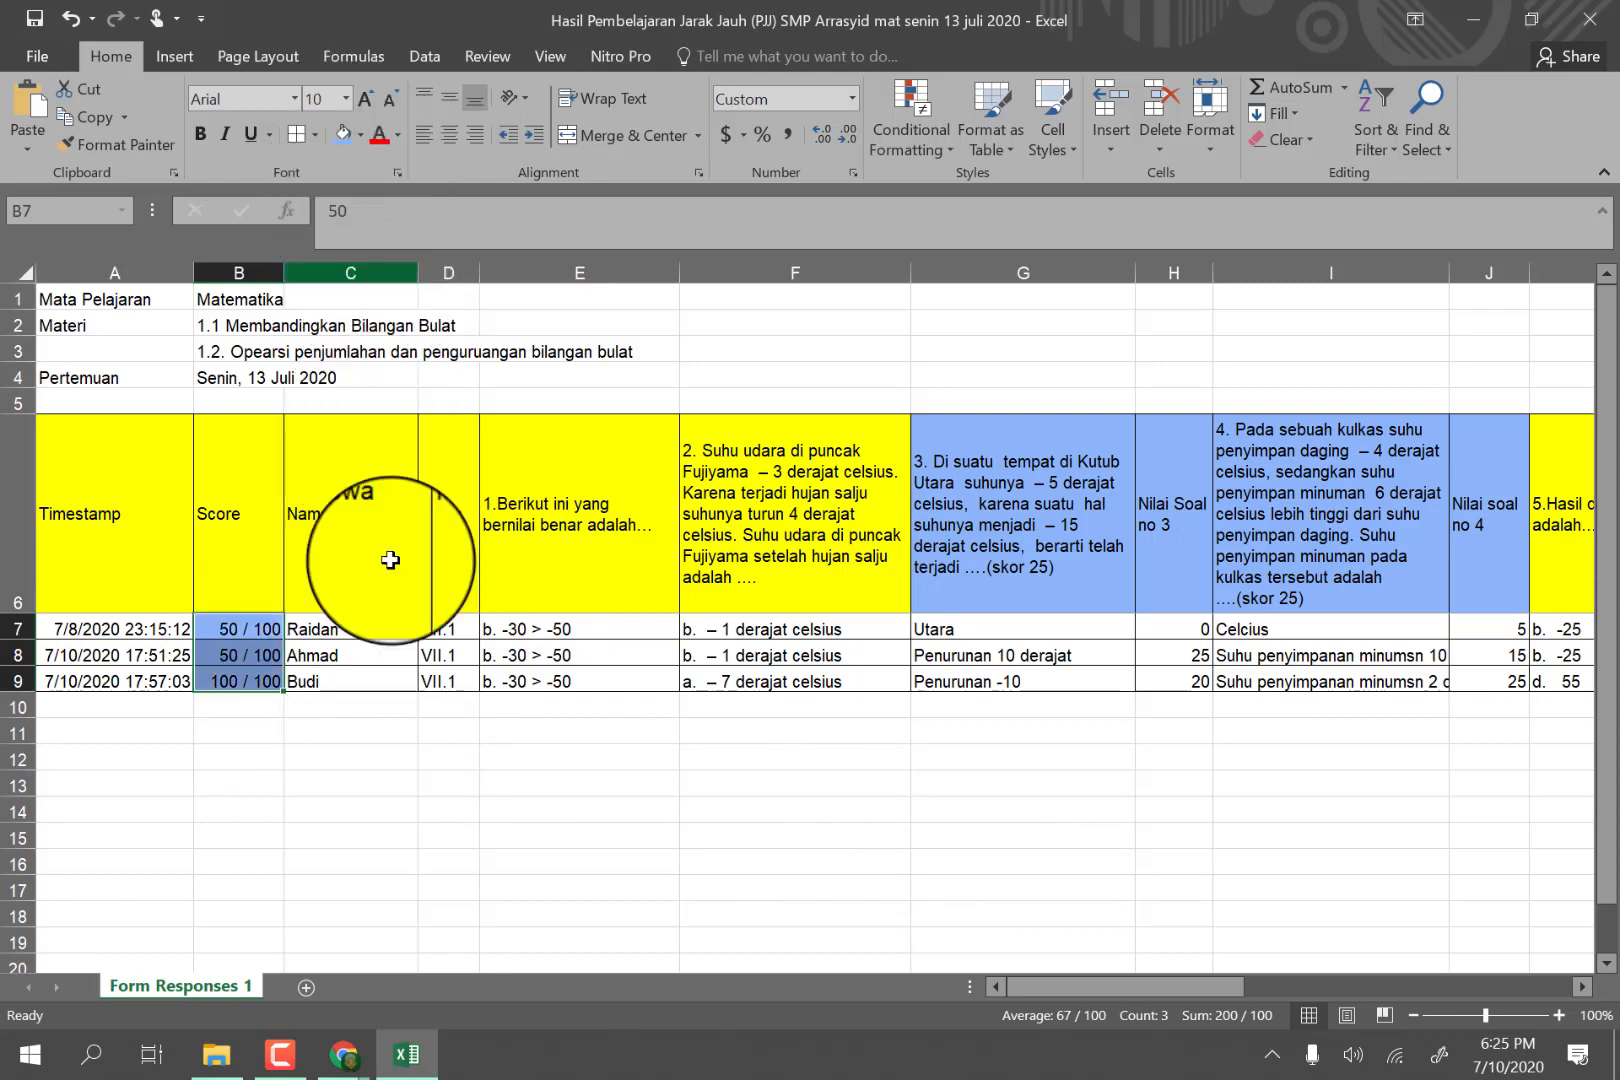
pyautogui.click(399, 767)
pyautogui.moveTo(247, 631); pyautogui.dragTo(246, 681)
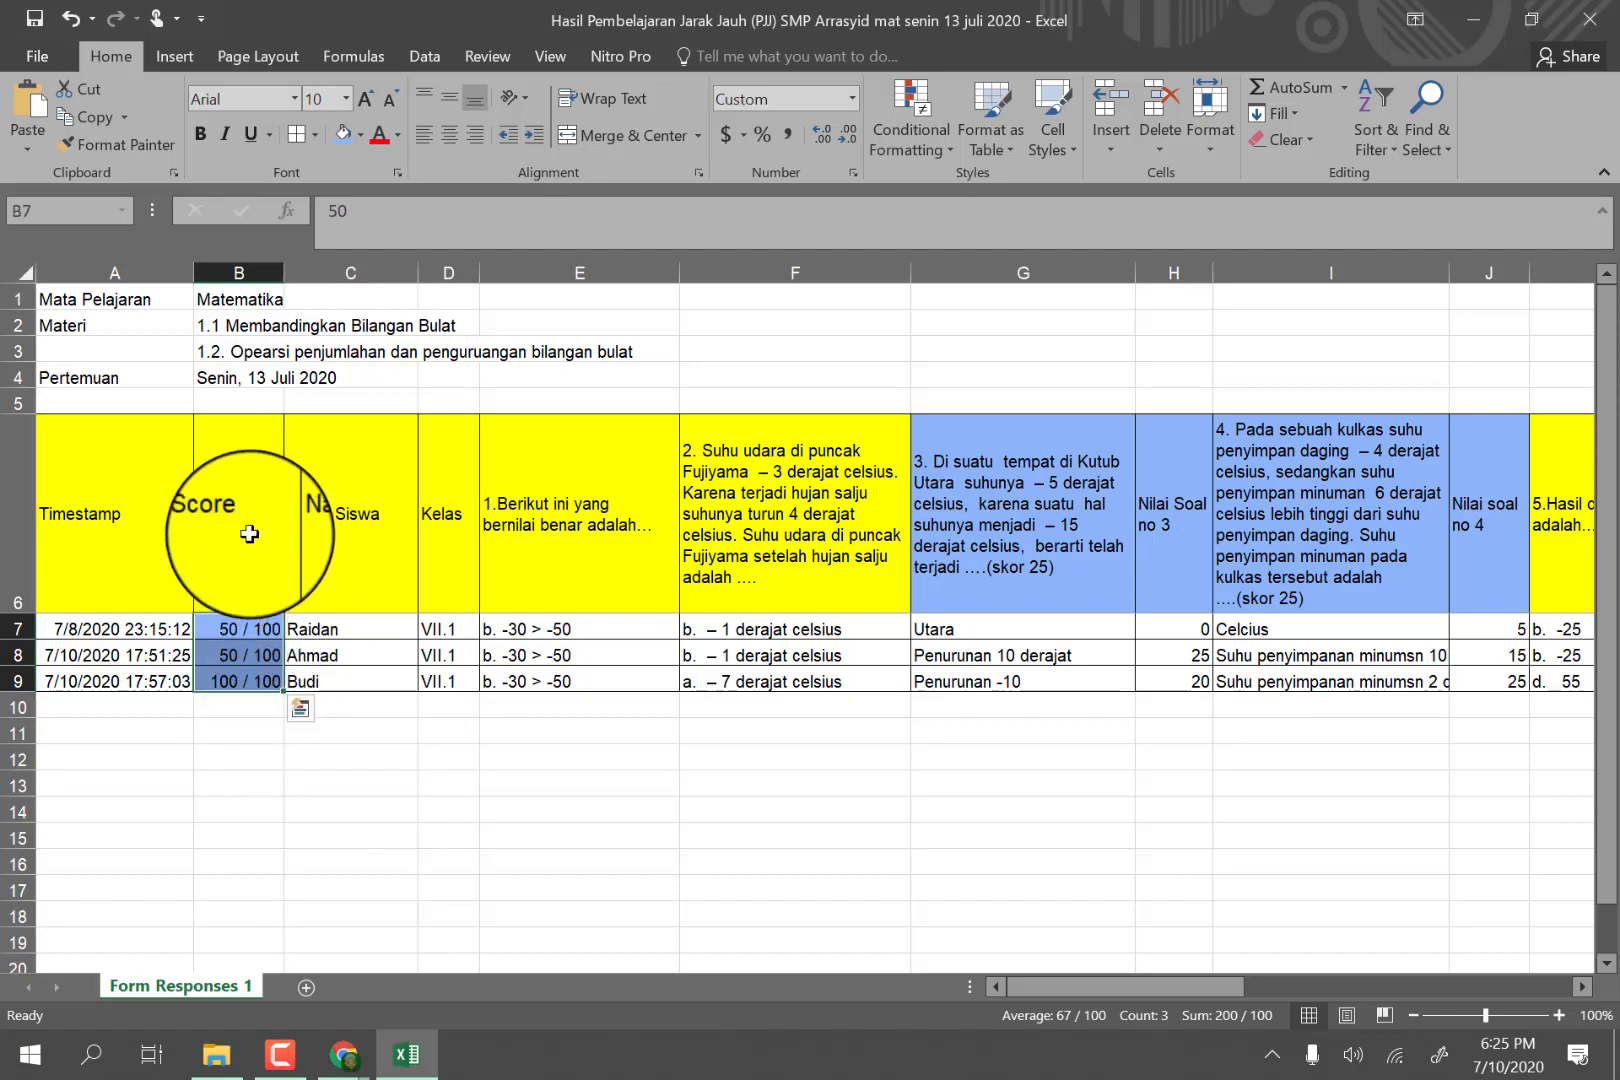
# Fill the essay totals in S7 through S9 with the same blue and add cell borders to them.
pyautogui.moveTo(1092, 993); pyautogui.dragTo(1452, 993)
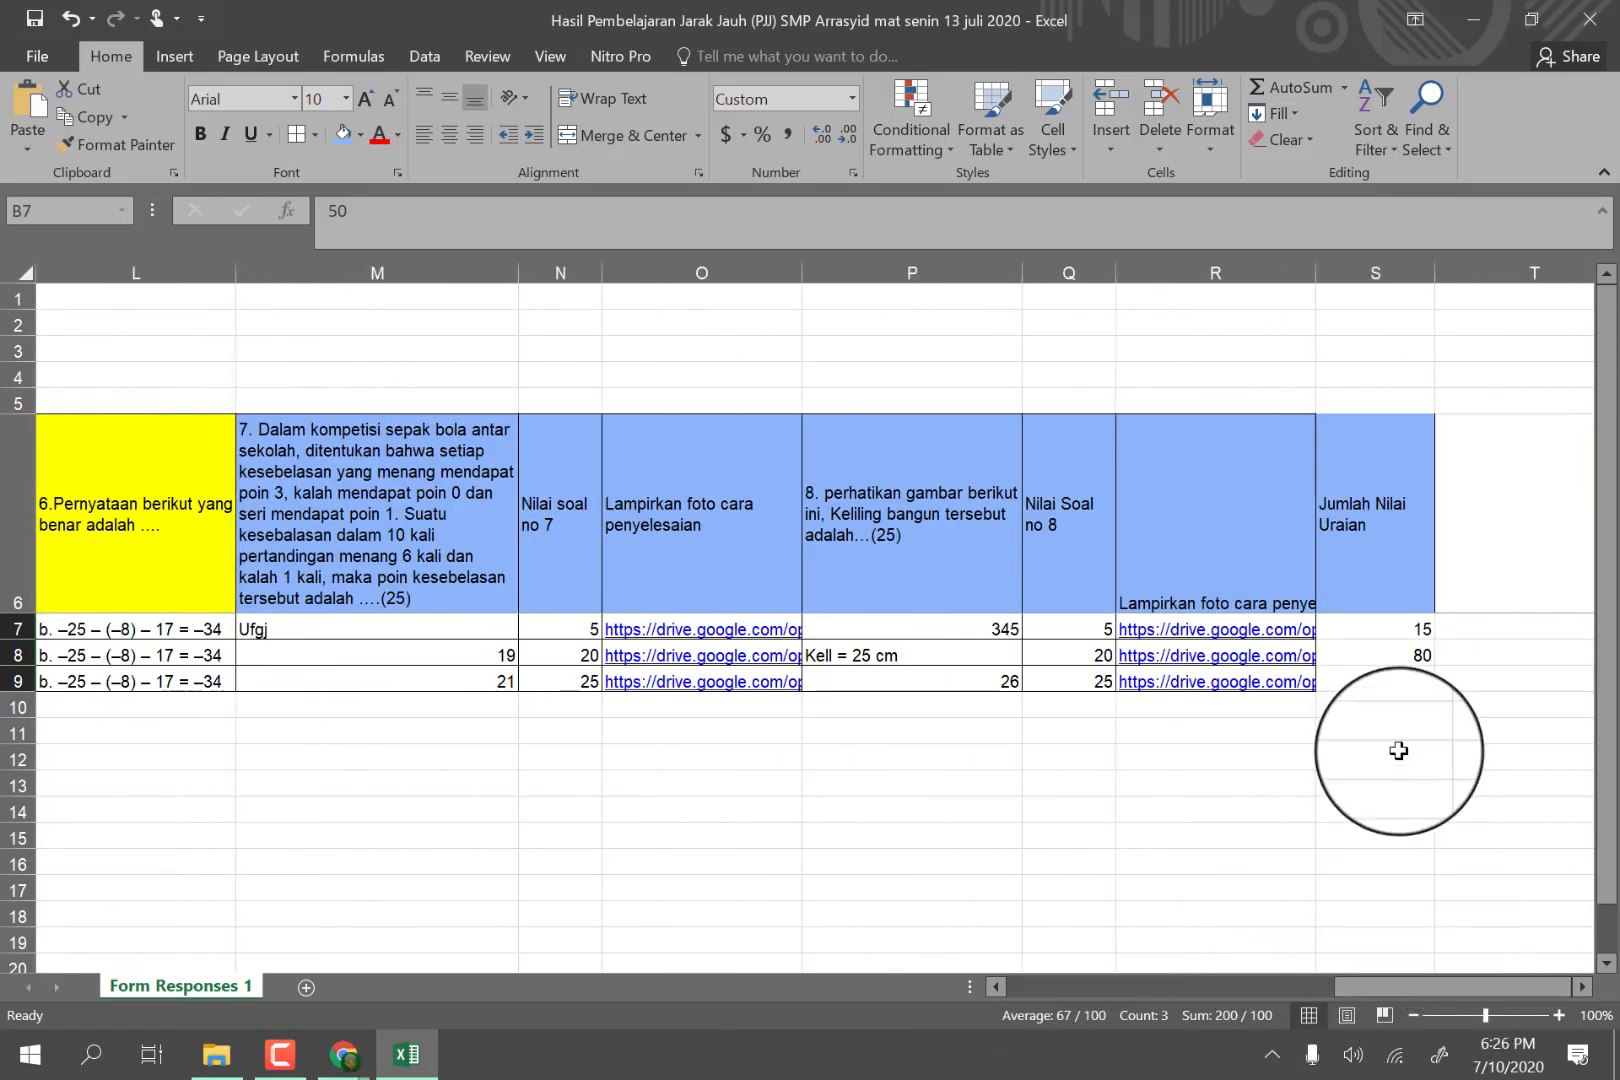
pyautogui.moveTo(1403, 625); pyautogui.dragTo(1385, 681)
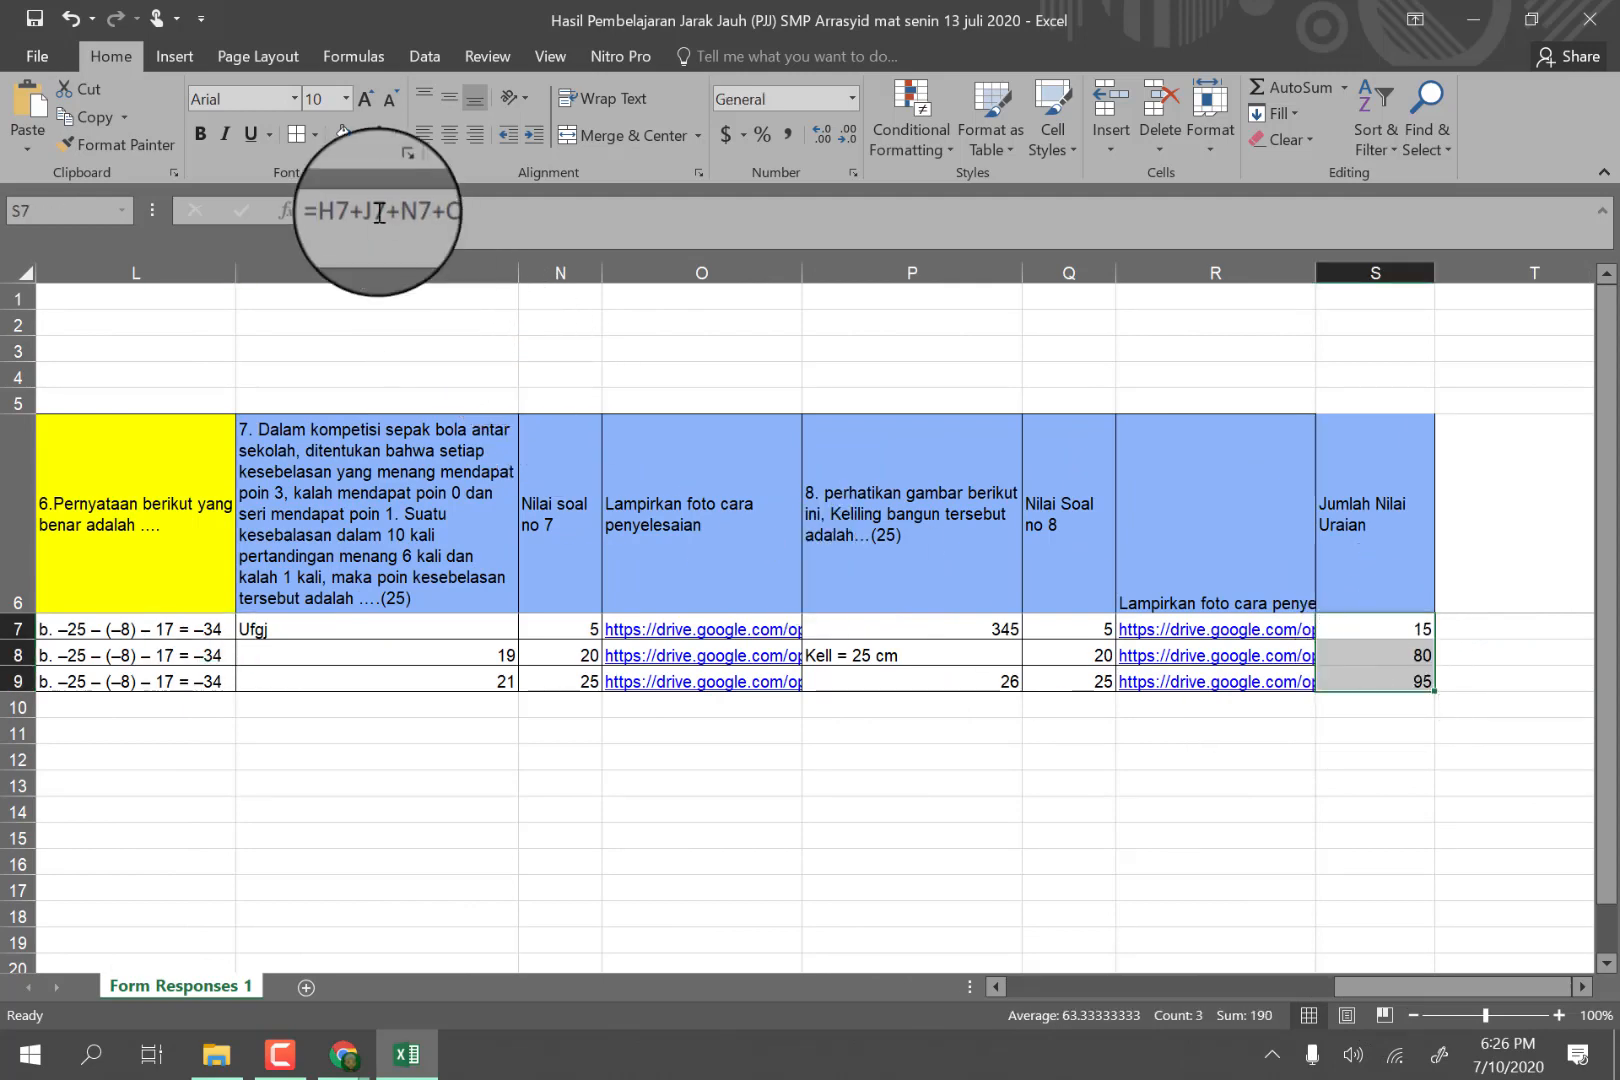
pyautogui.click(348, 135)
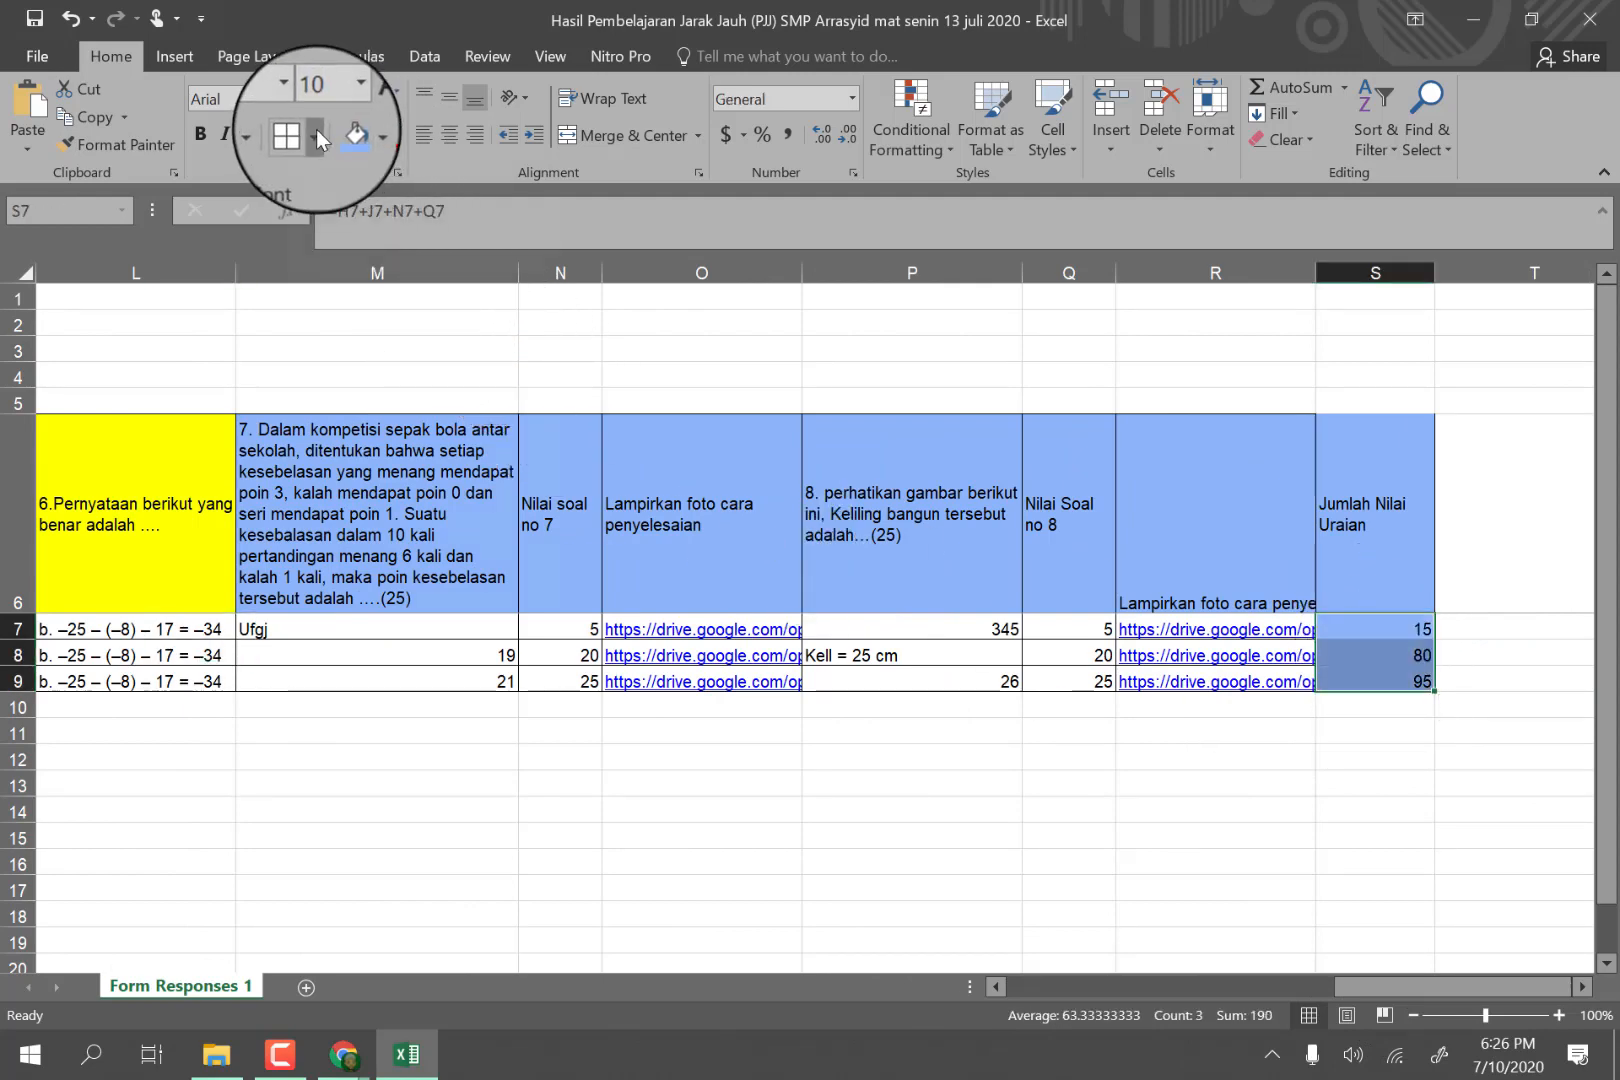
pyautogui.click(316, 129)
pyautogui.click(374, 348)
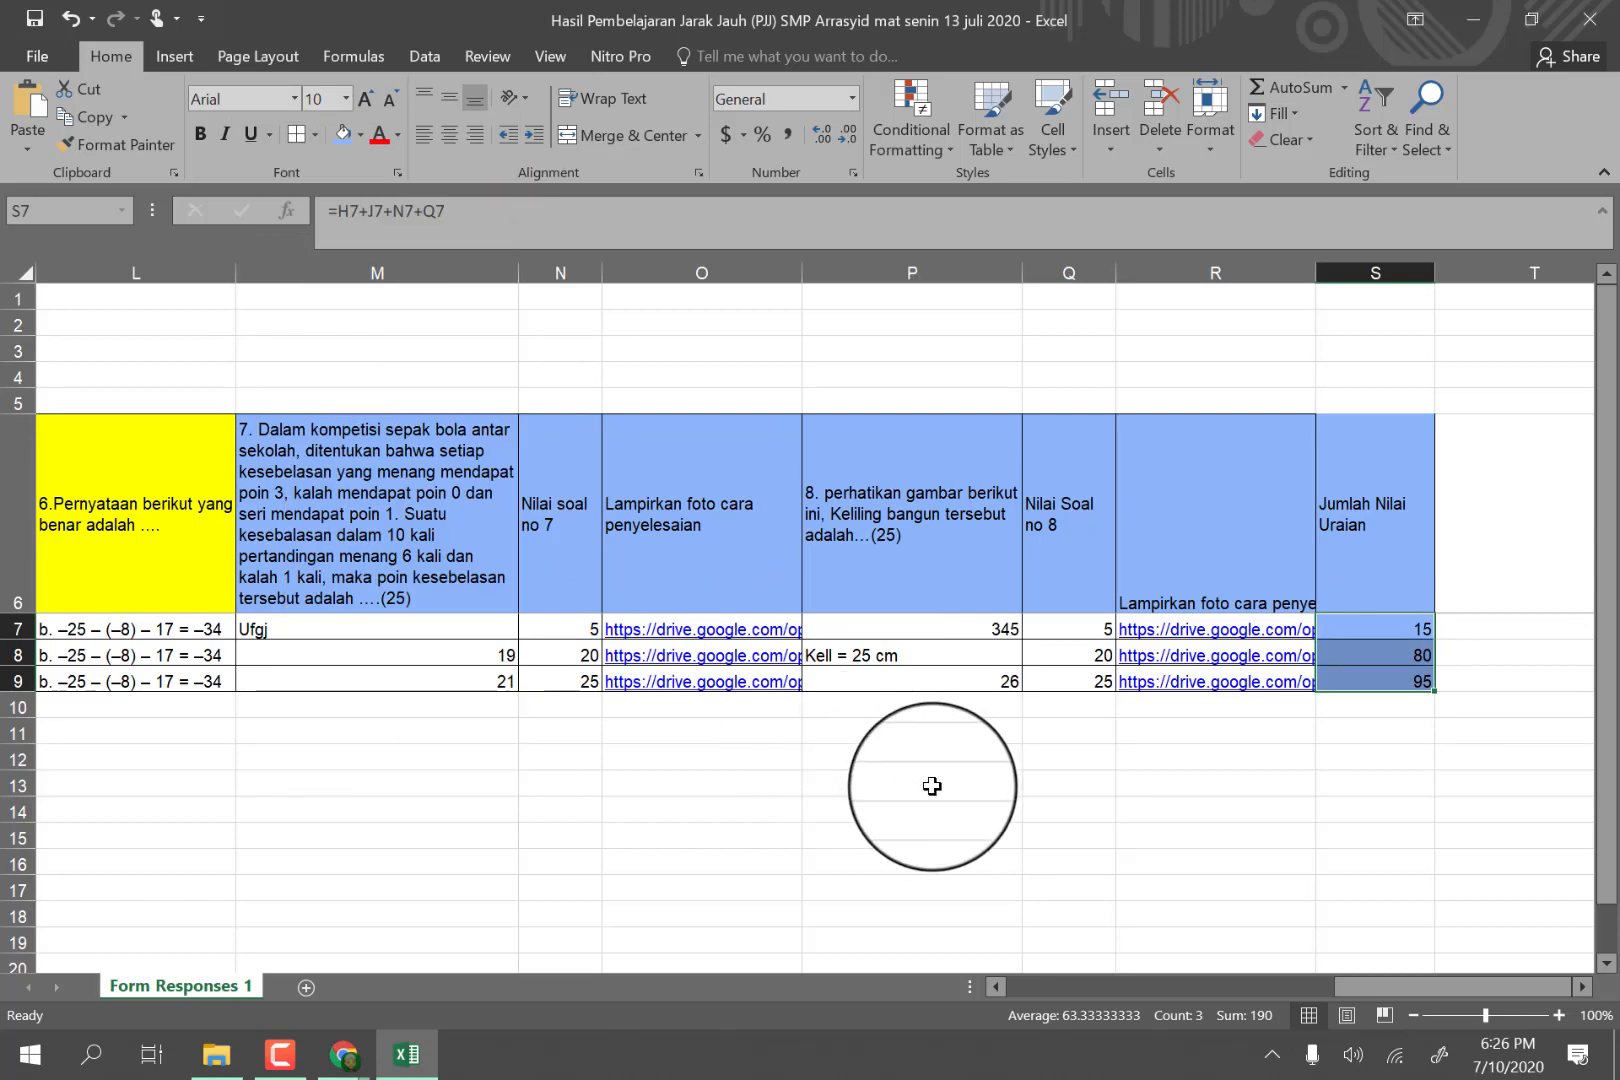
pyautogui.click(935, 786)
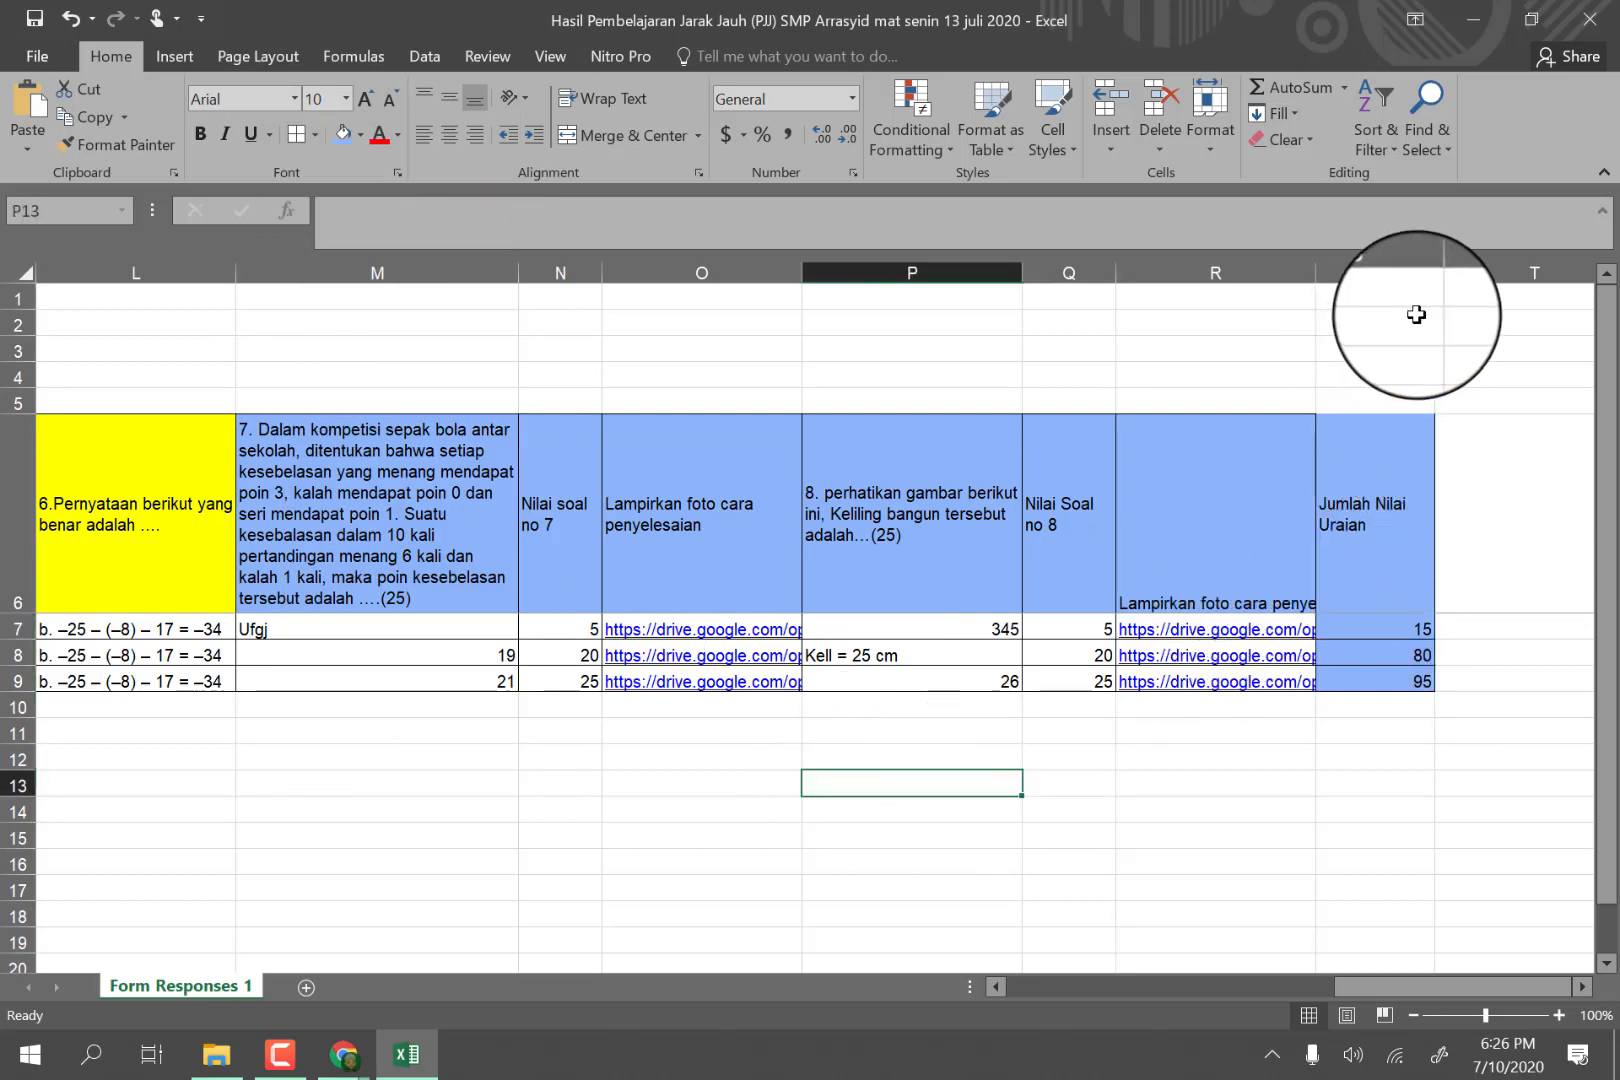
pyautogui.moveTo(1390, 987); pyautogui.dragTo(688, 948)
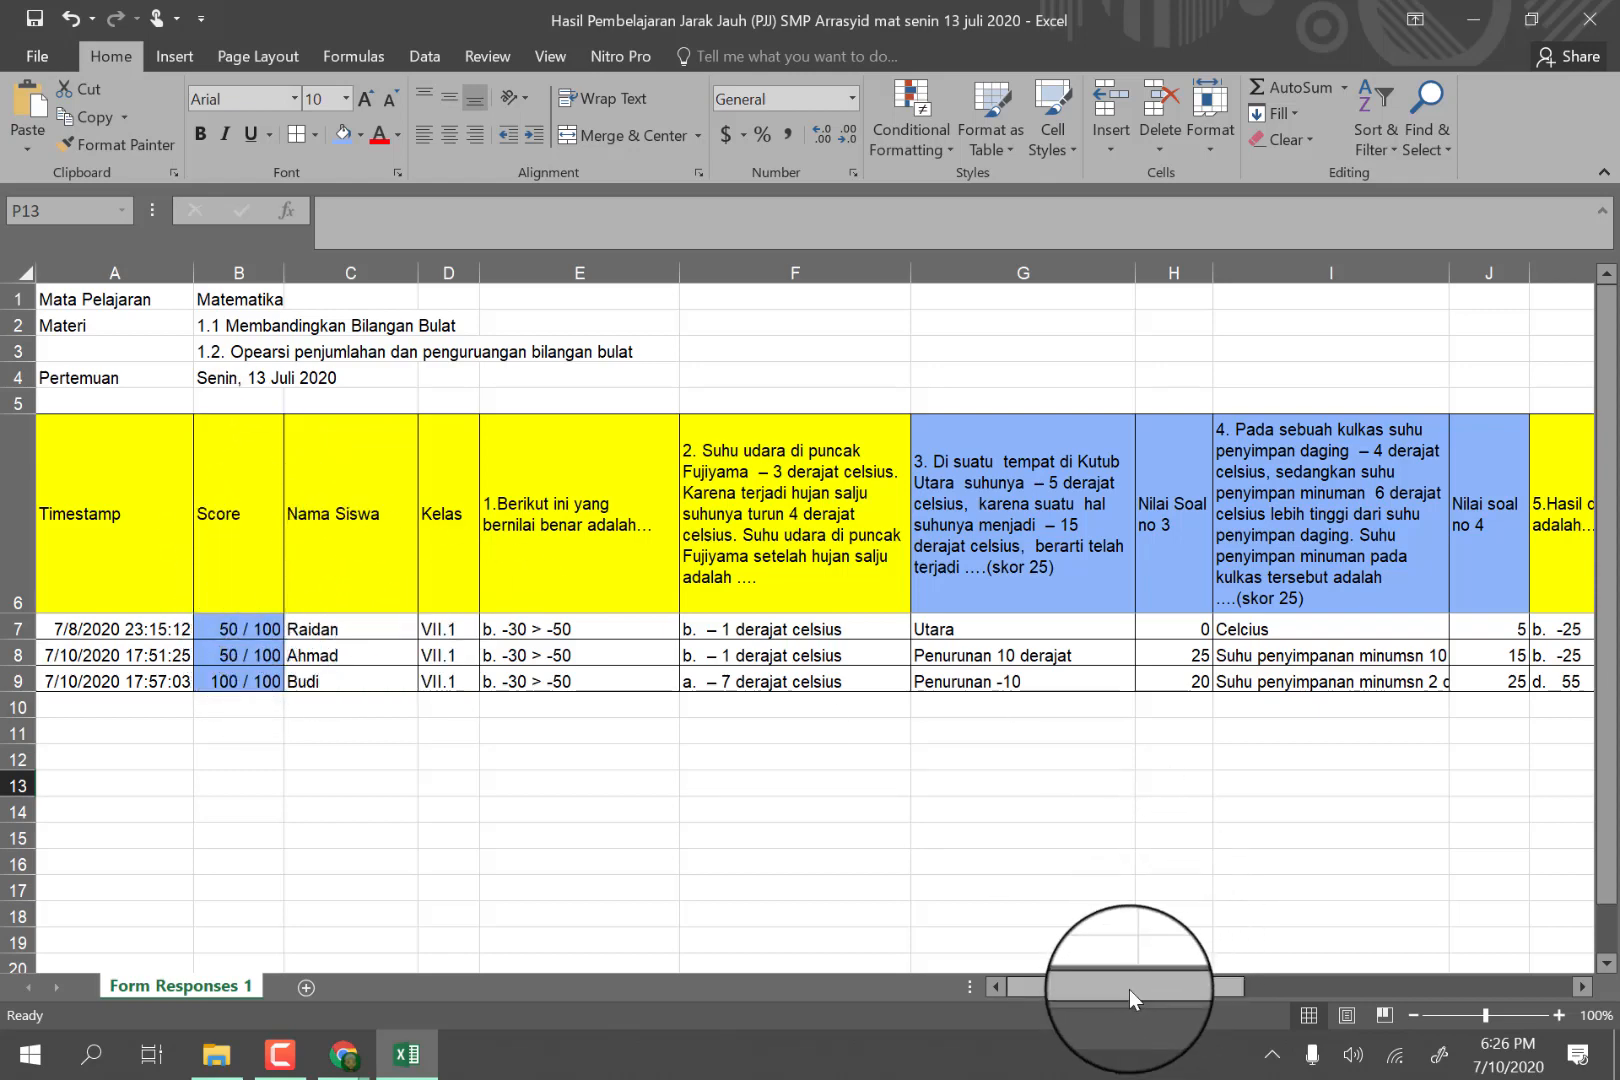
pyautogui.moveTo(1170, 985); pyautogui.dragTo(899, 985)
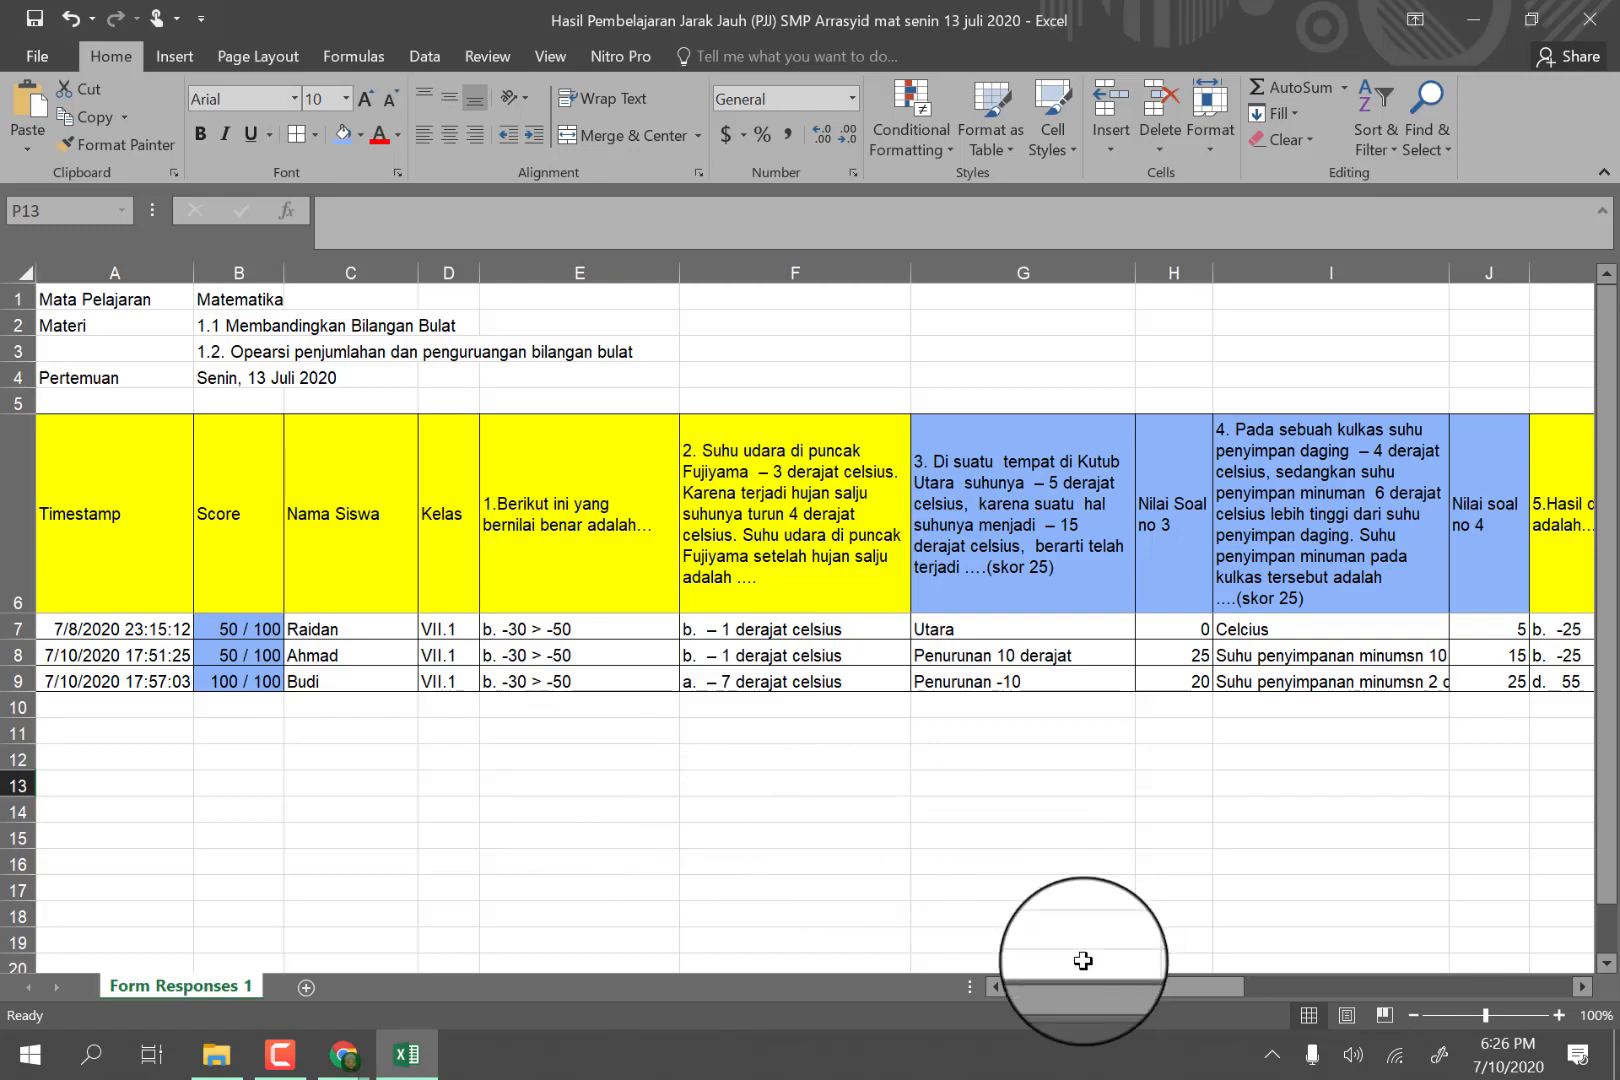
pyautogui.moveTo(1073, 988); pyautogui.dragTo(866, 965)
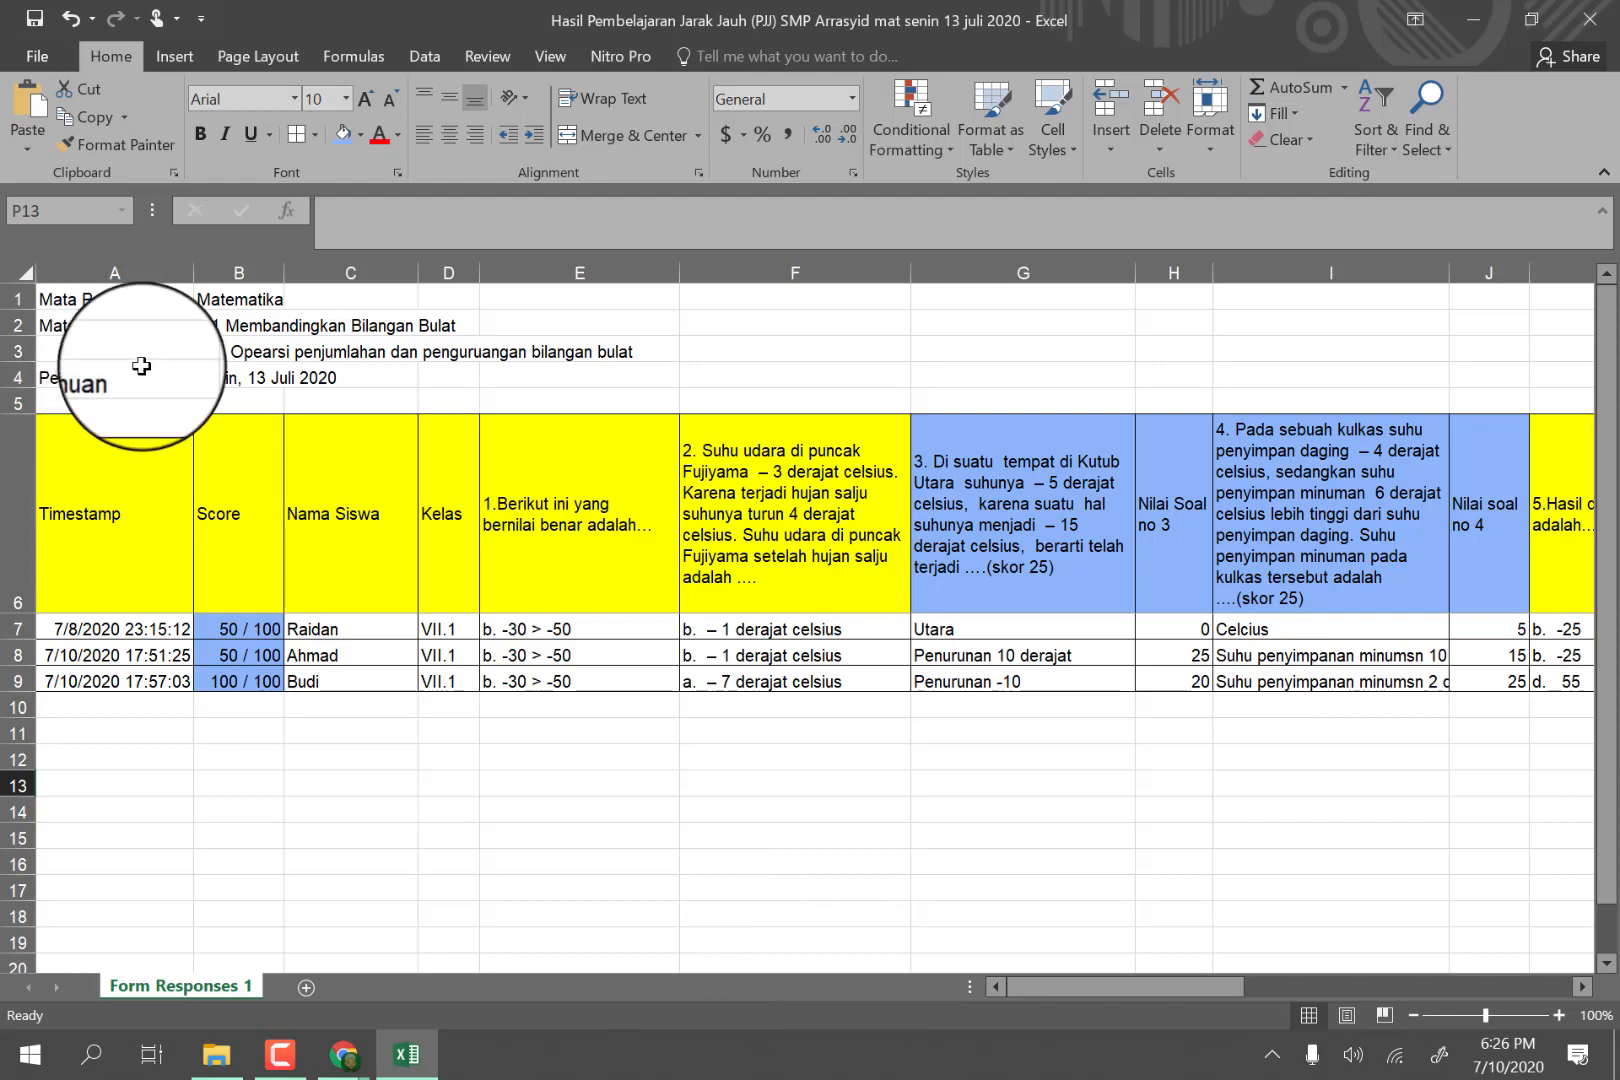
# Save the workbook under its current name into the folder "Hasil Penugasan PJJ Mat senin 13 juli 2020" within "bimtek Google Form".
pyautogui.click(43, 53)
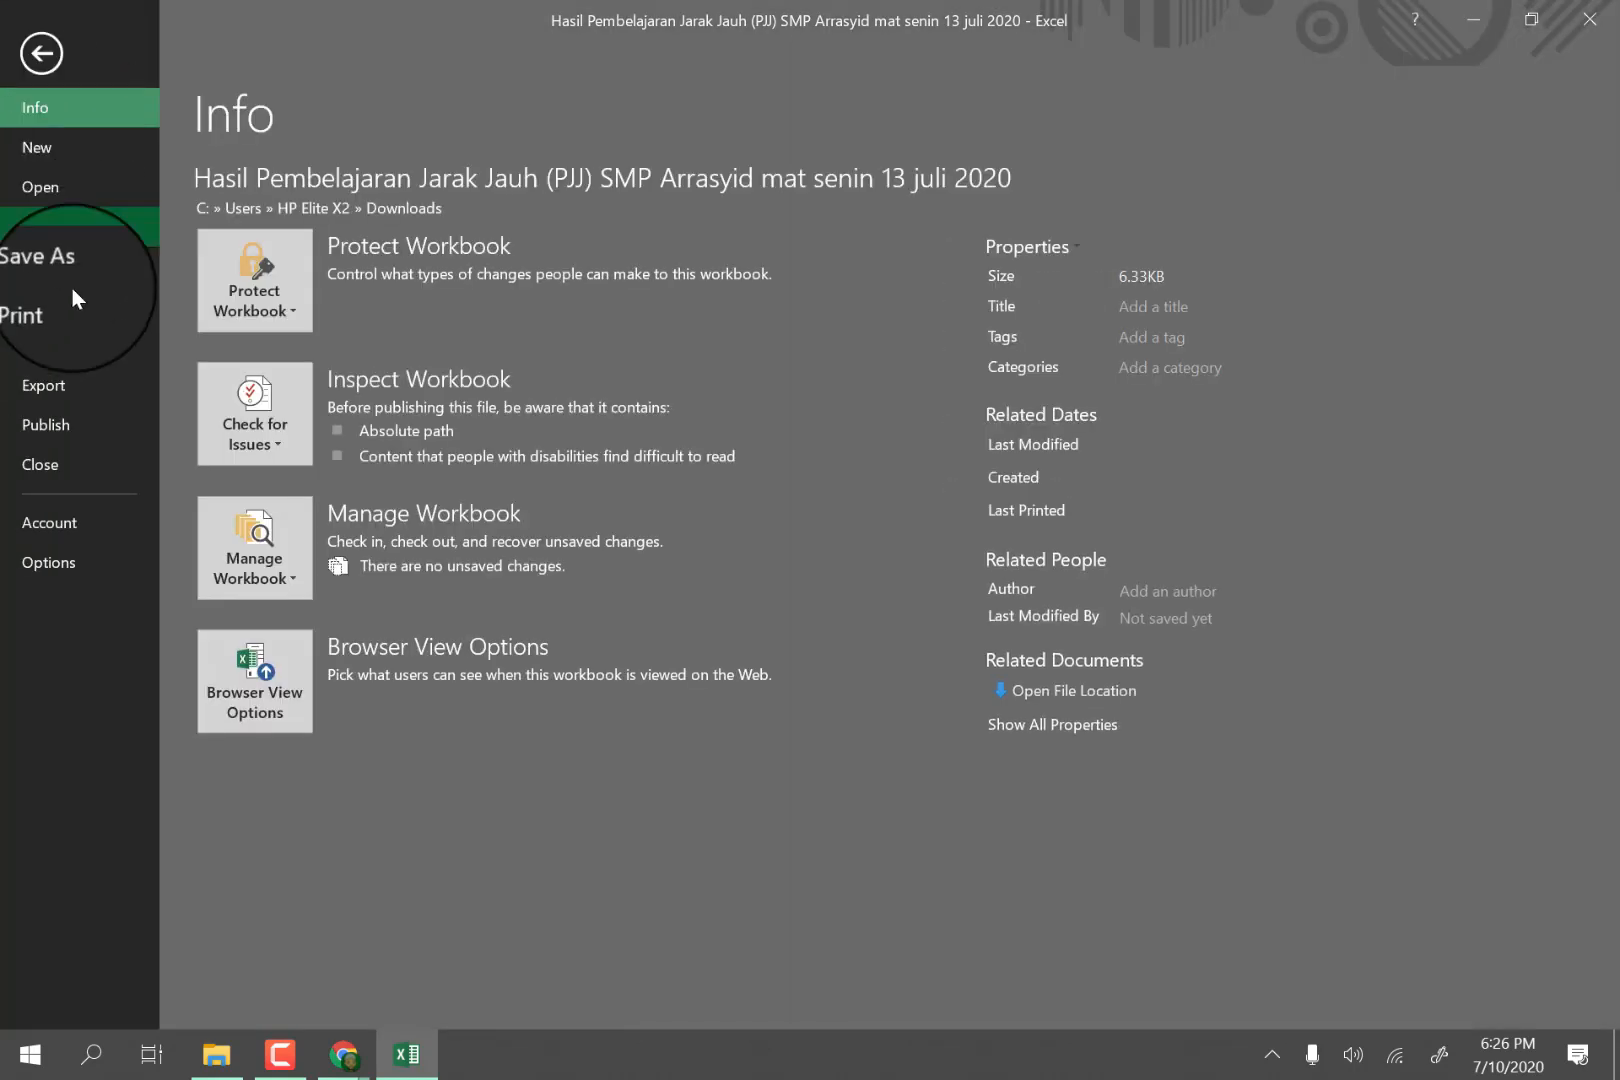
pyautogui.click(54, 265)
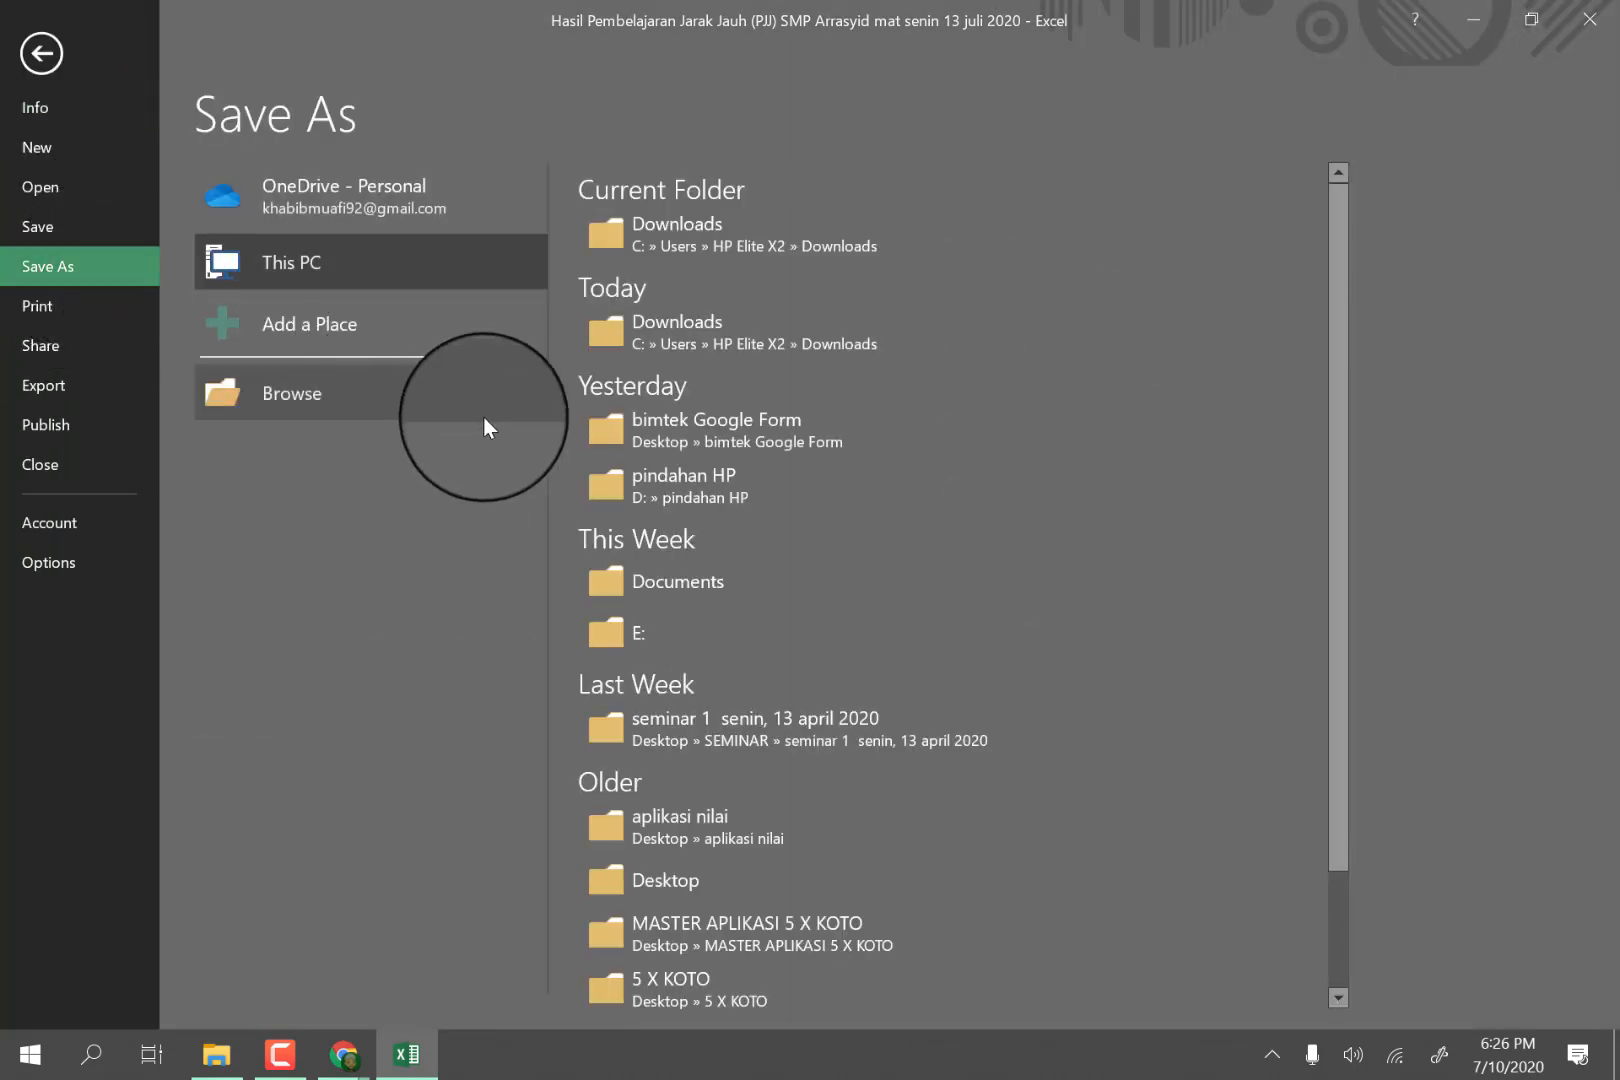
pyautogui.click(610, 436)
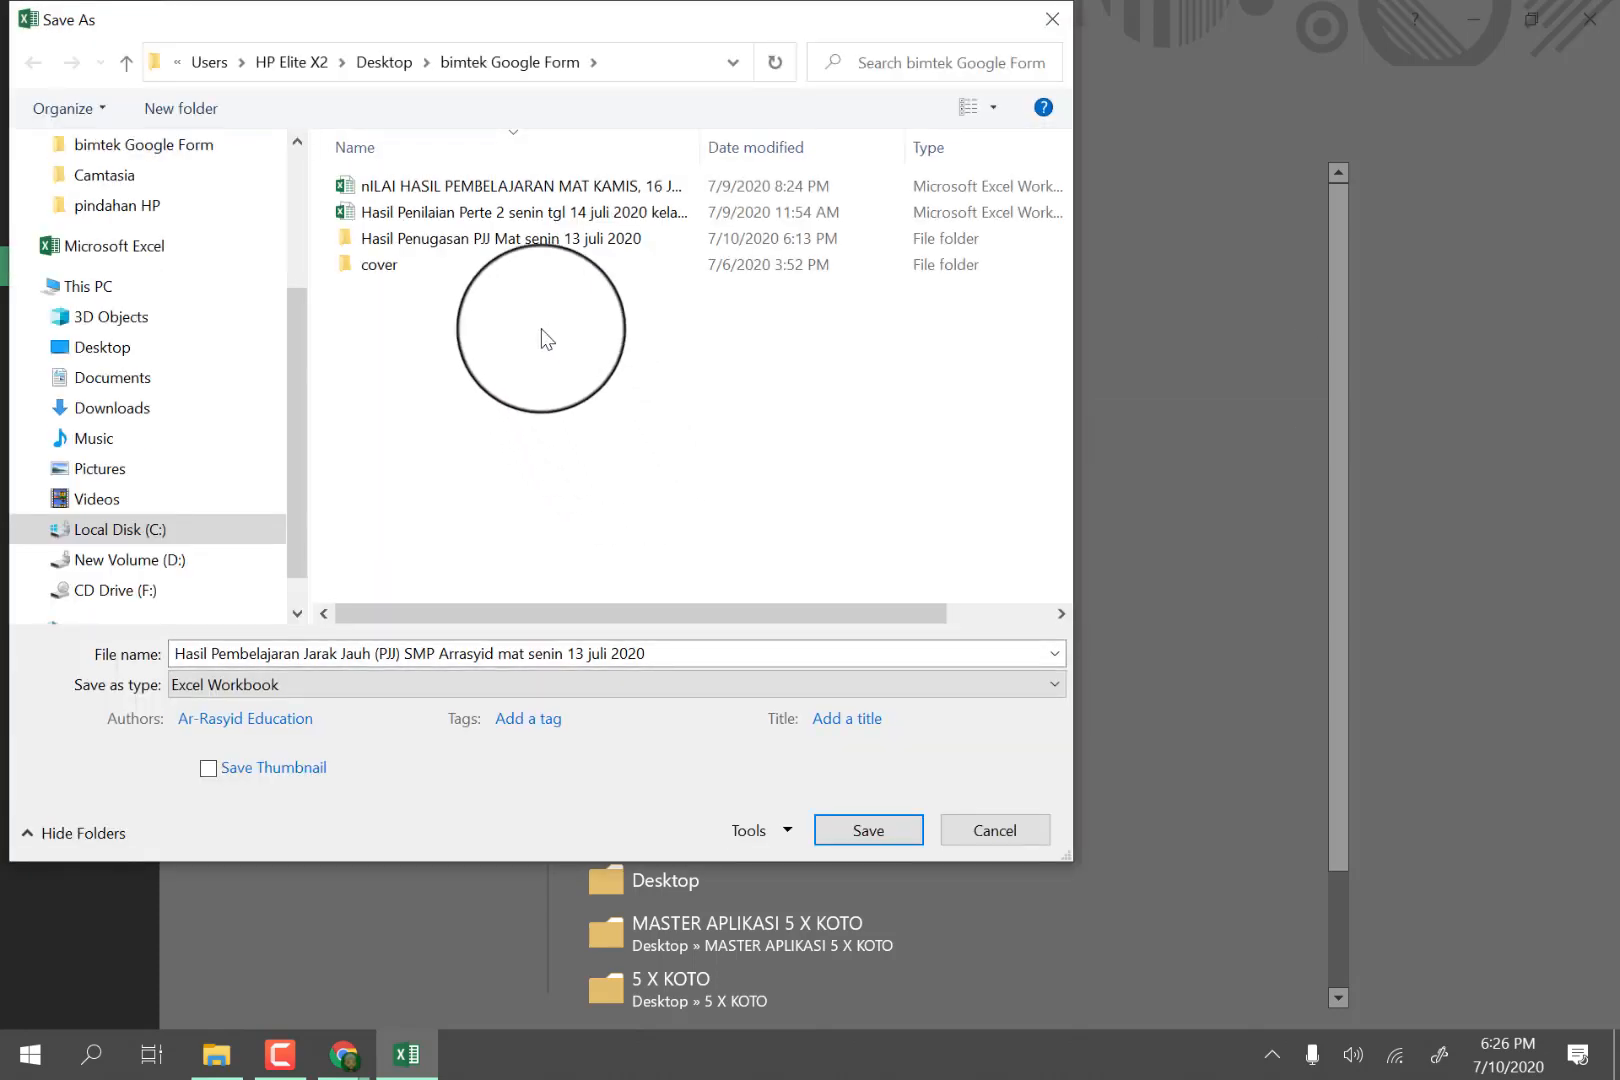
pyautogui.doubleClick(507, 240)
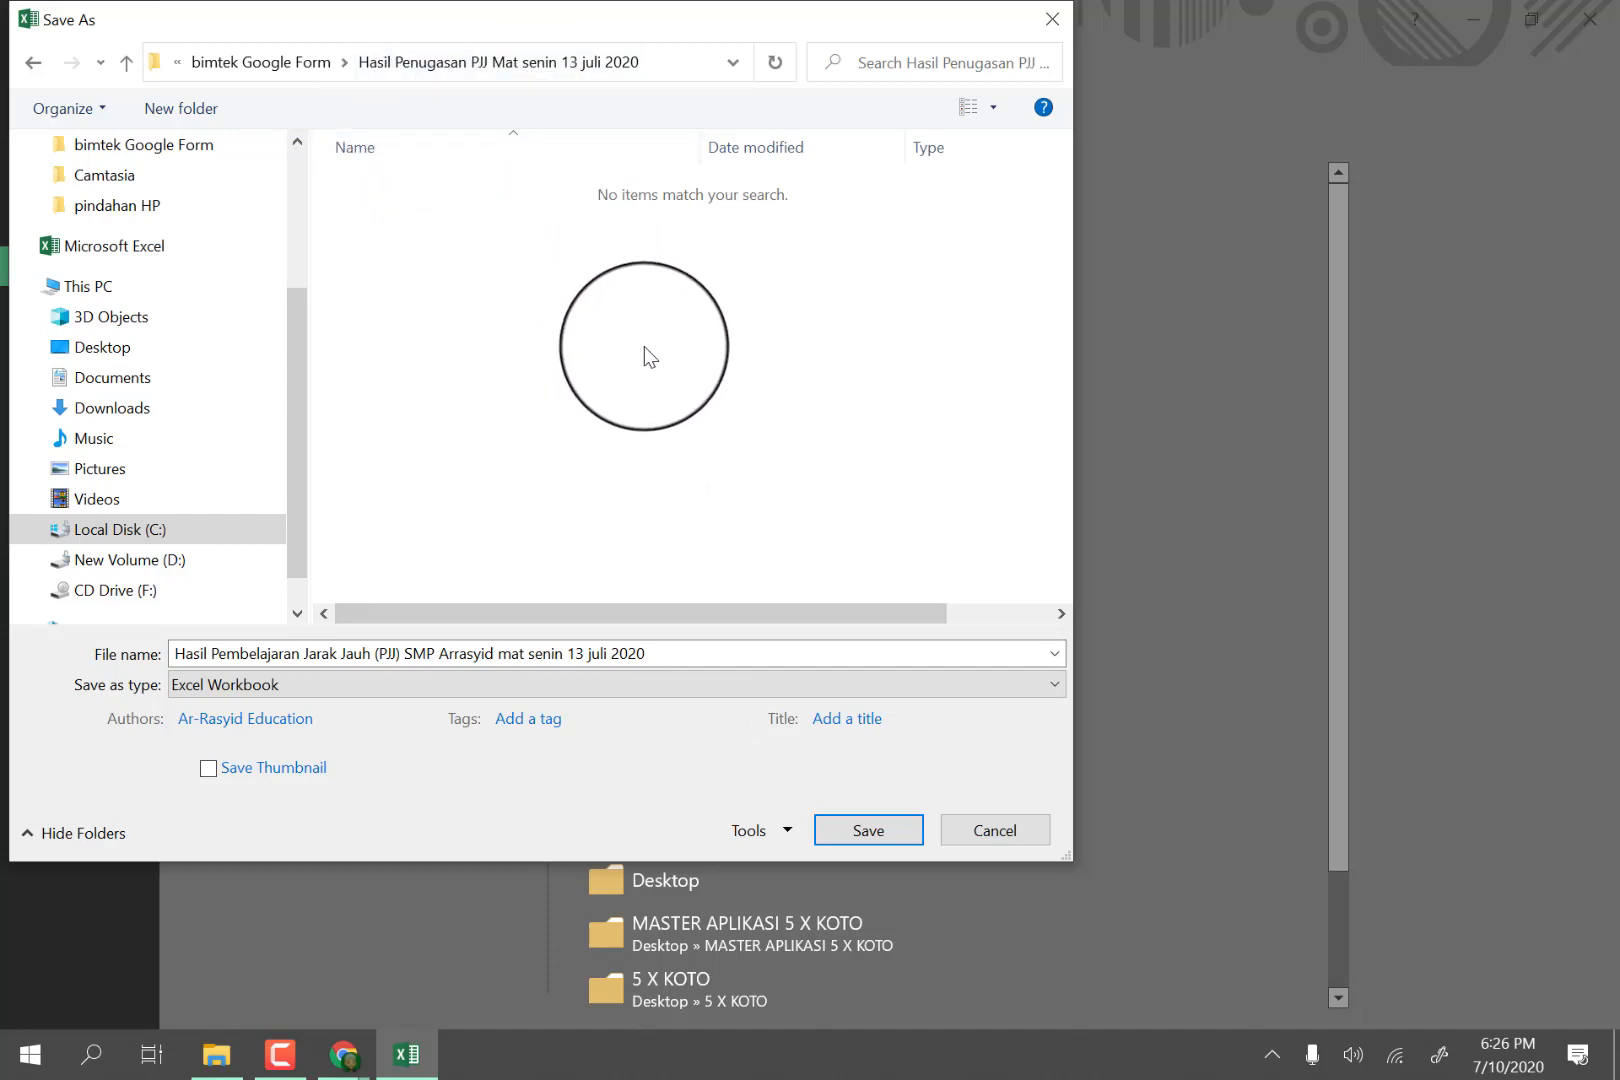
pyautogui.click(866, 832)
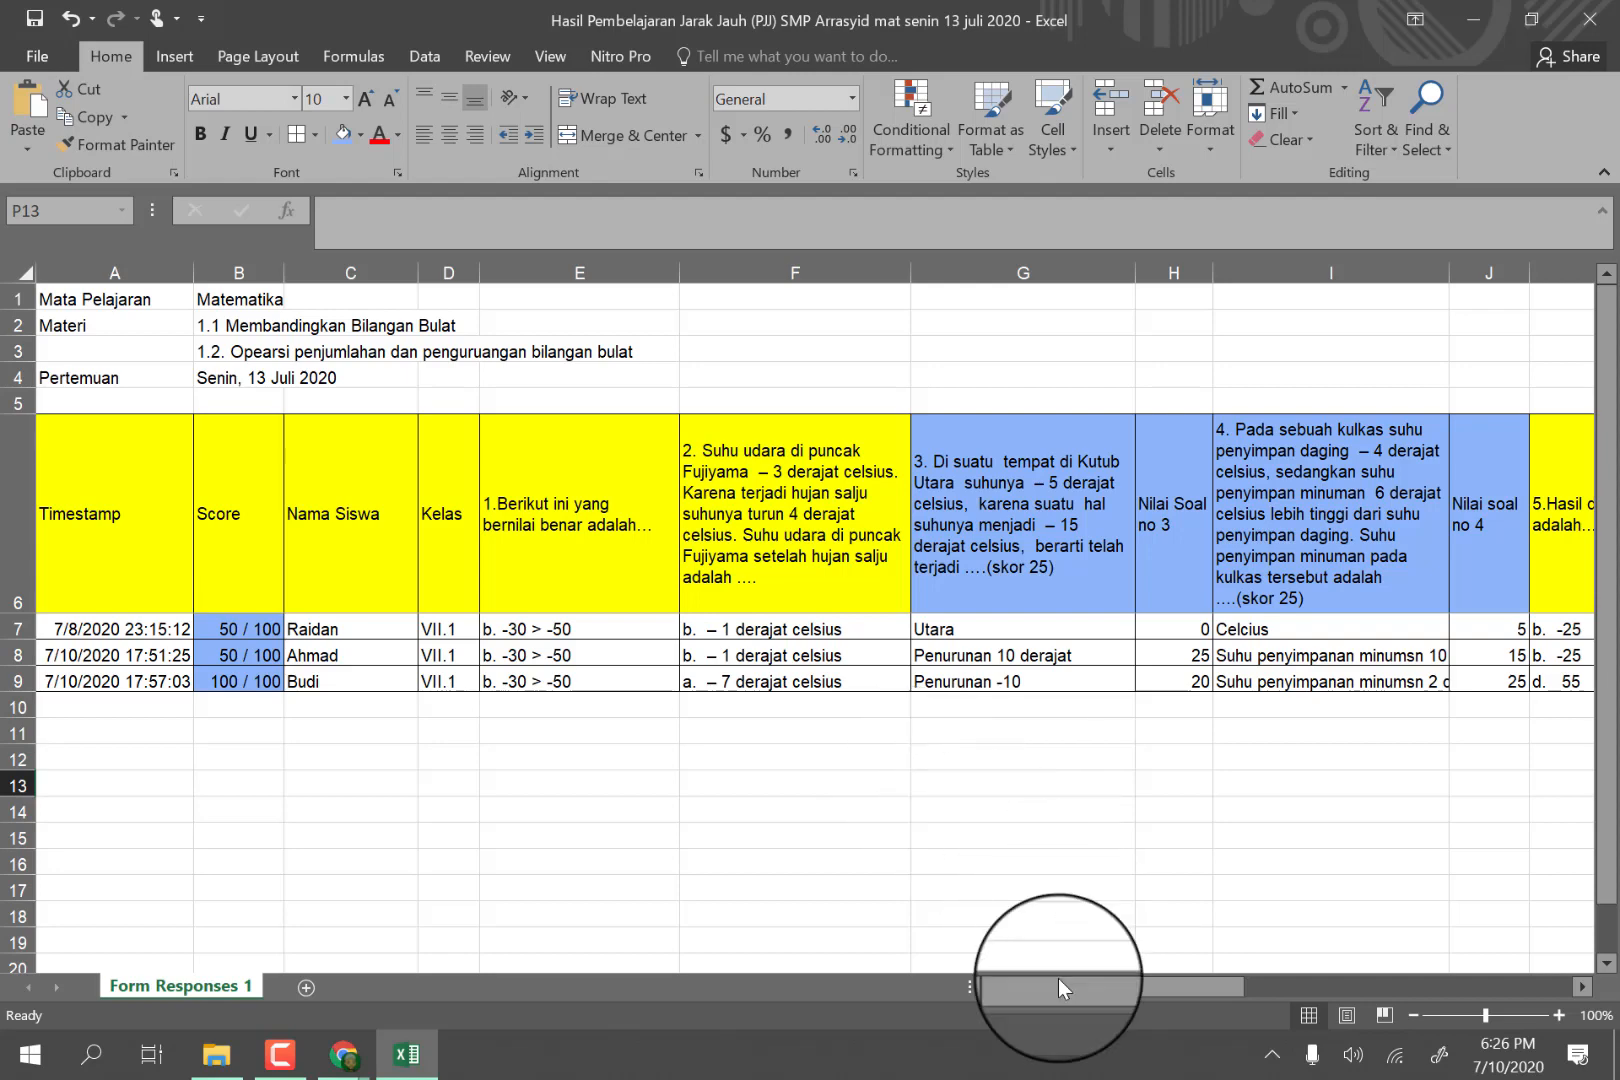
# Switch from Excel to Google Drive in Chrome and open the folder "Pembelajaran Jarak Jauh (PJJ) SMP Arrasyid (File responses)".
pyautogui.moveTo(1050, 988); pyautogui.dragTo(978, 982)
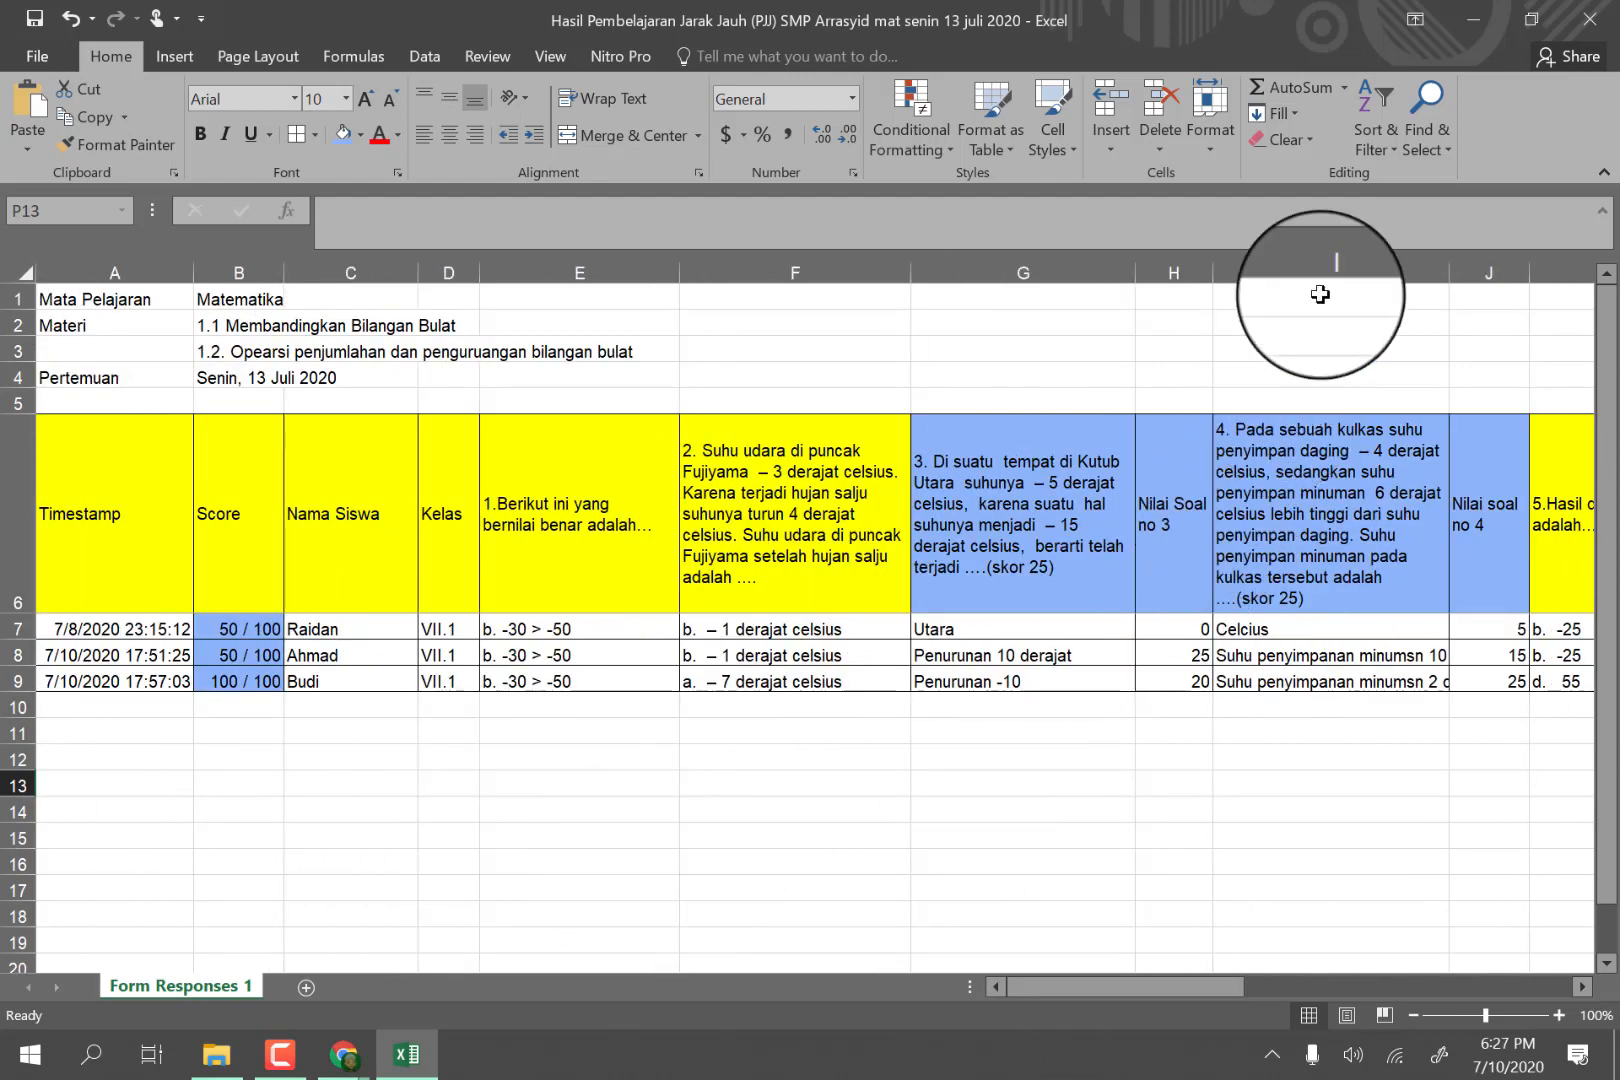
pyautogui.click(1475, 22)
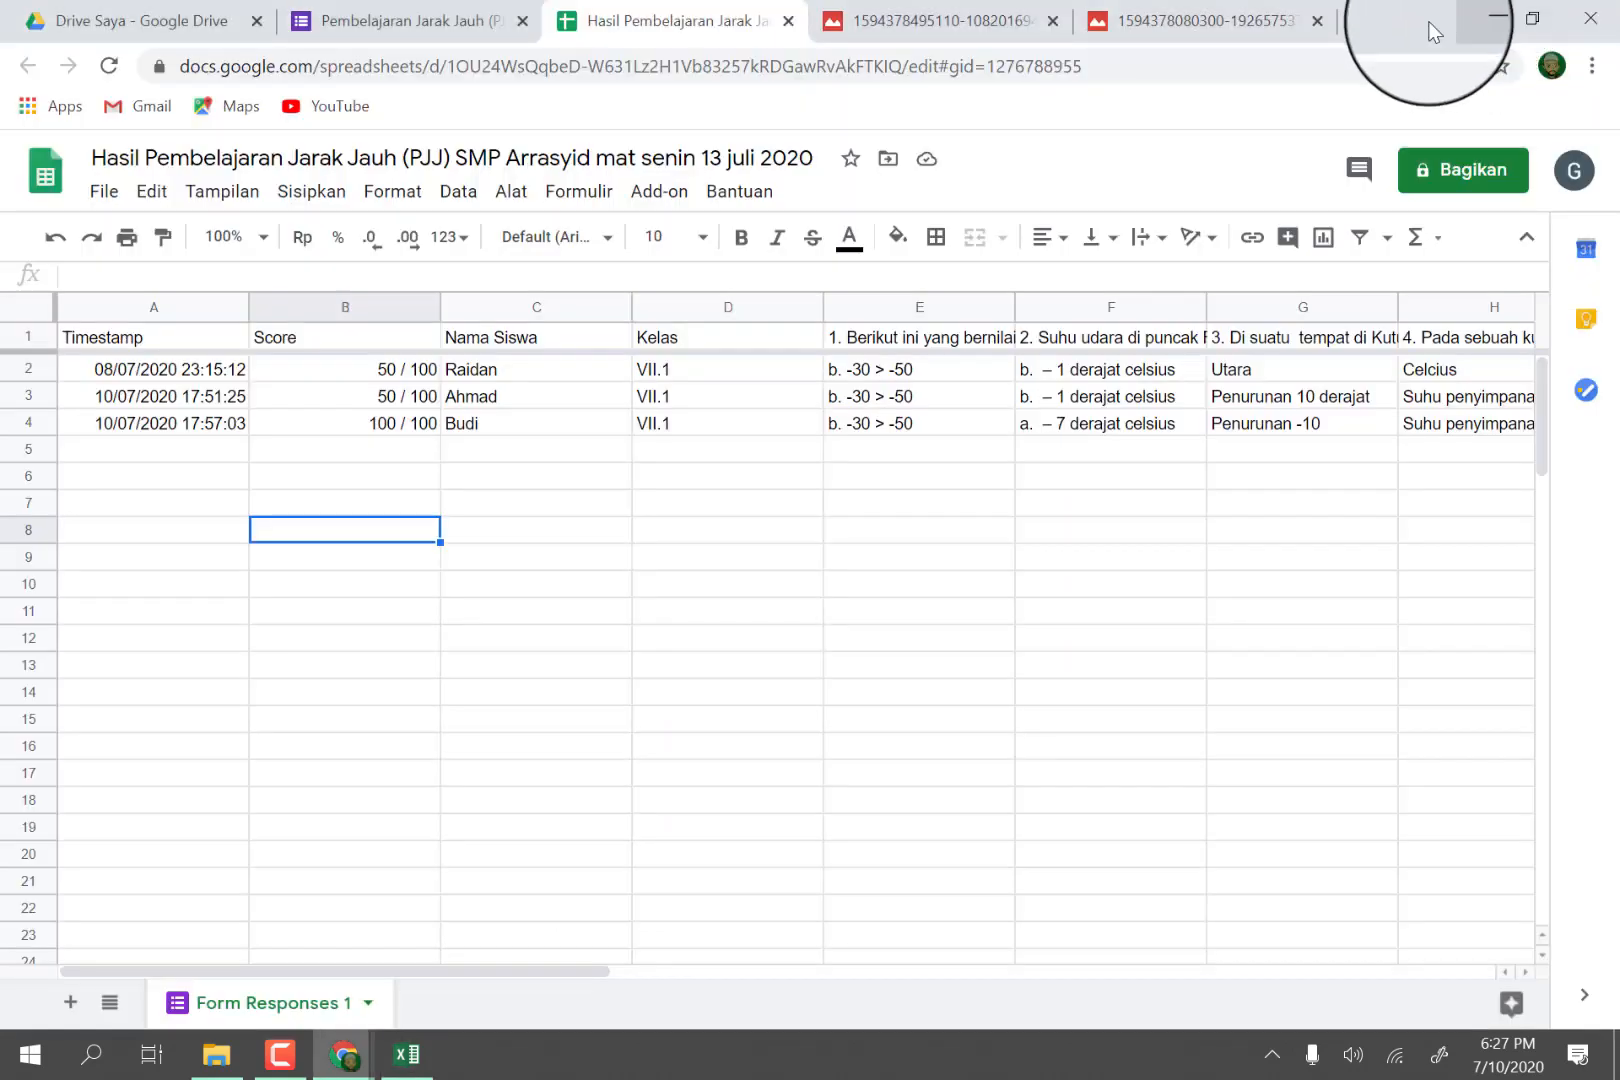
pyautogui.click(155, 30)
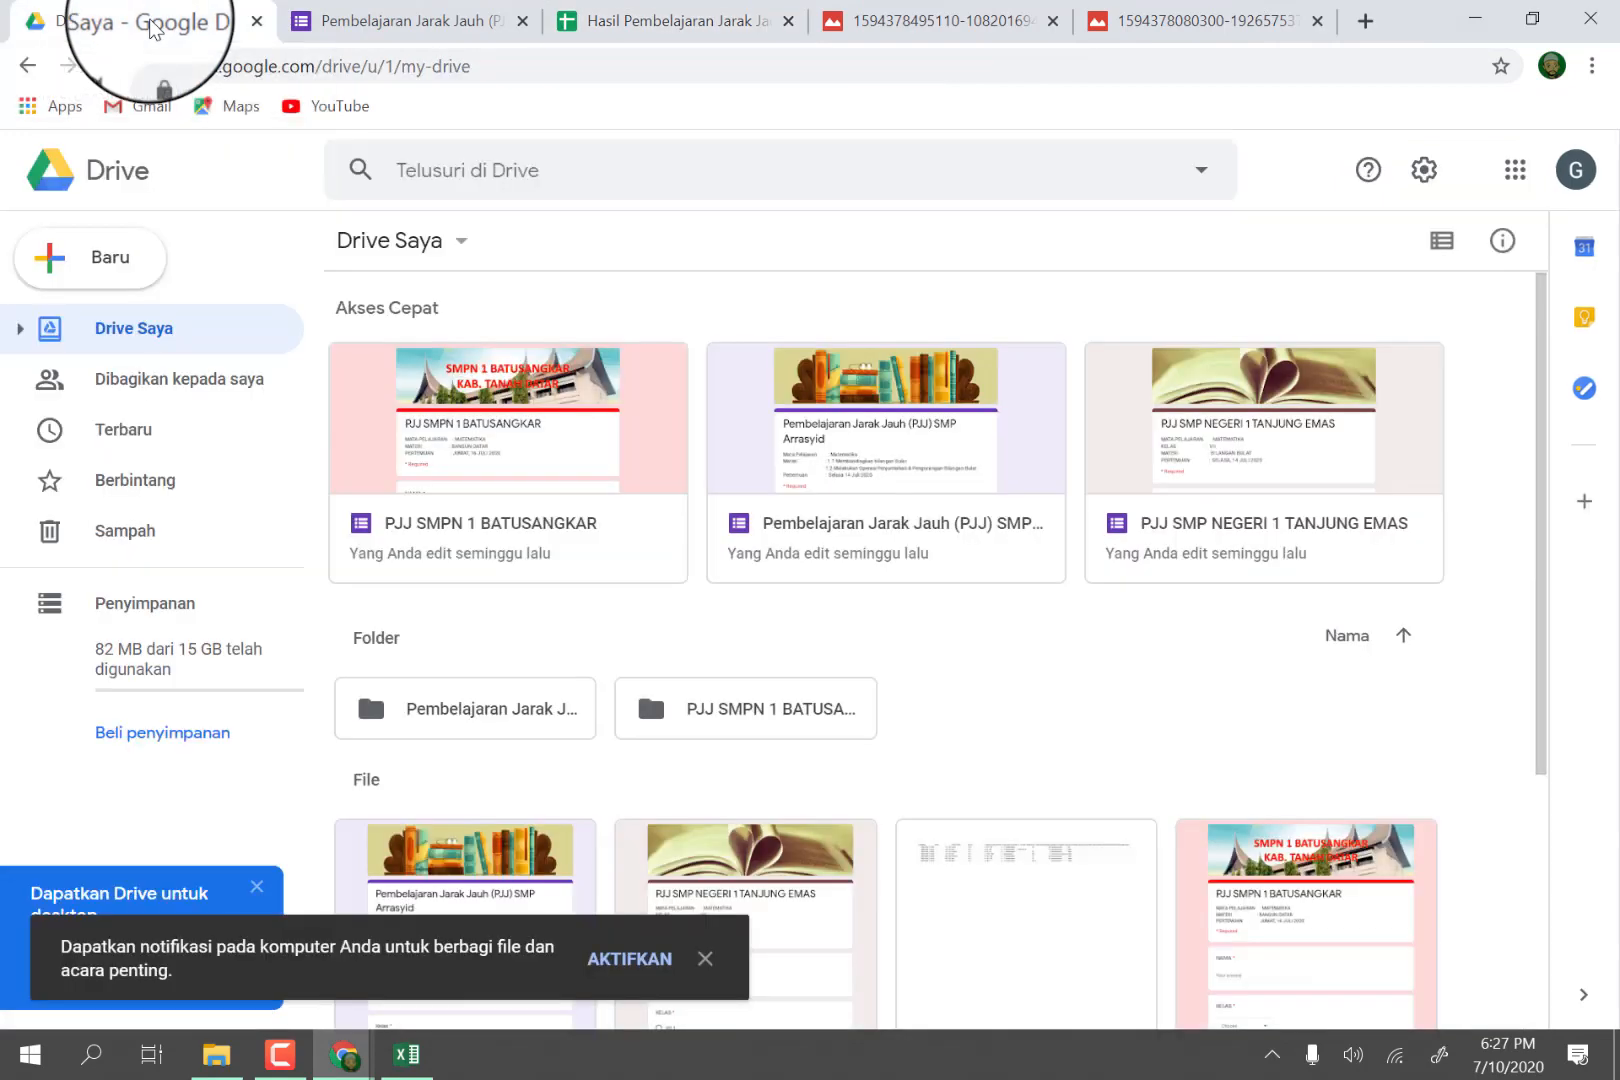
pyautogui.scroll(-4, 1287, 750)
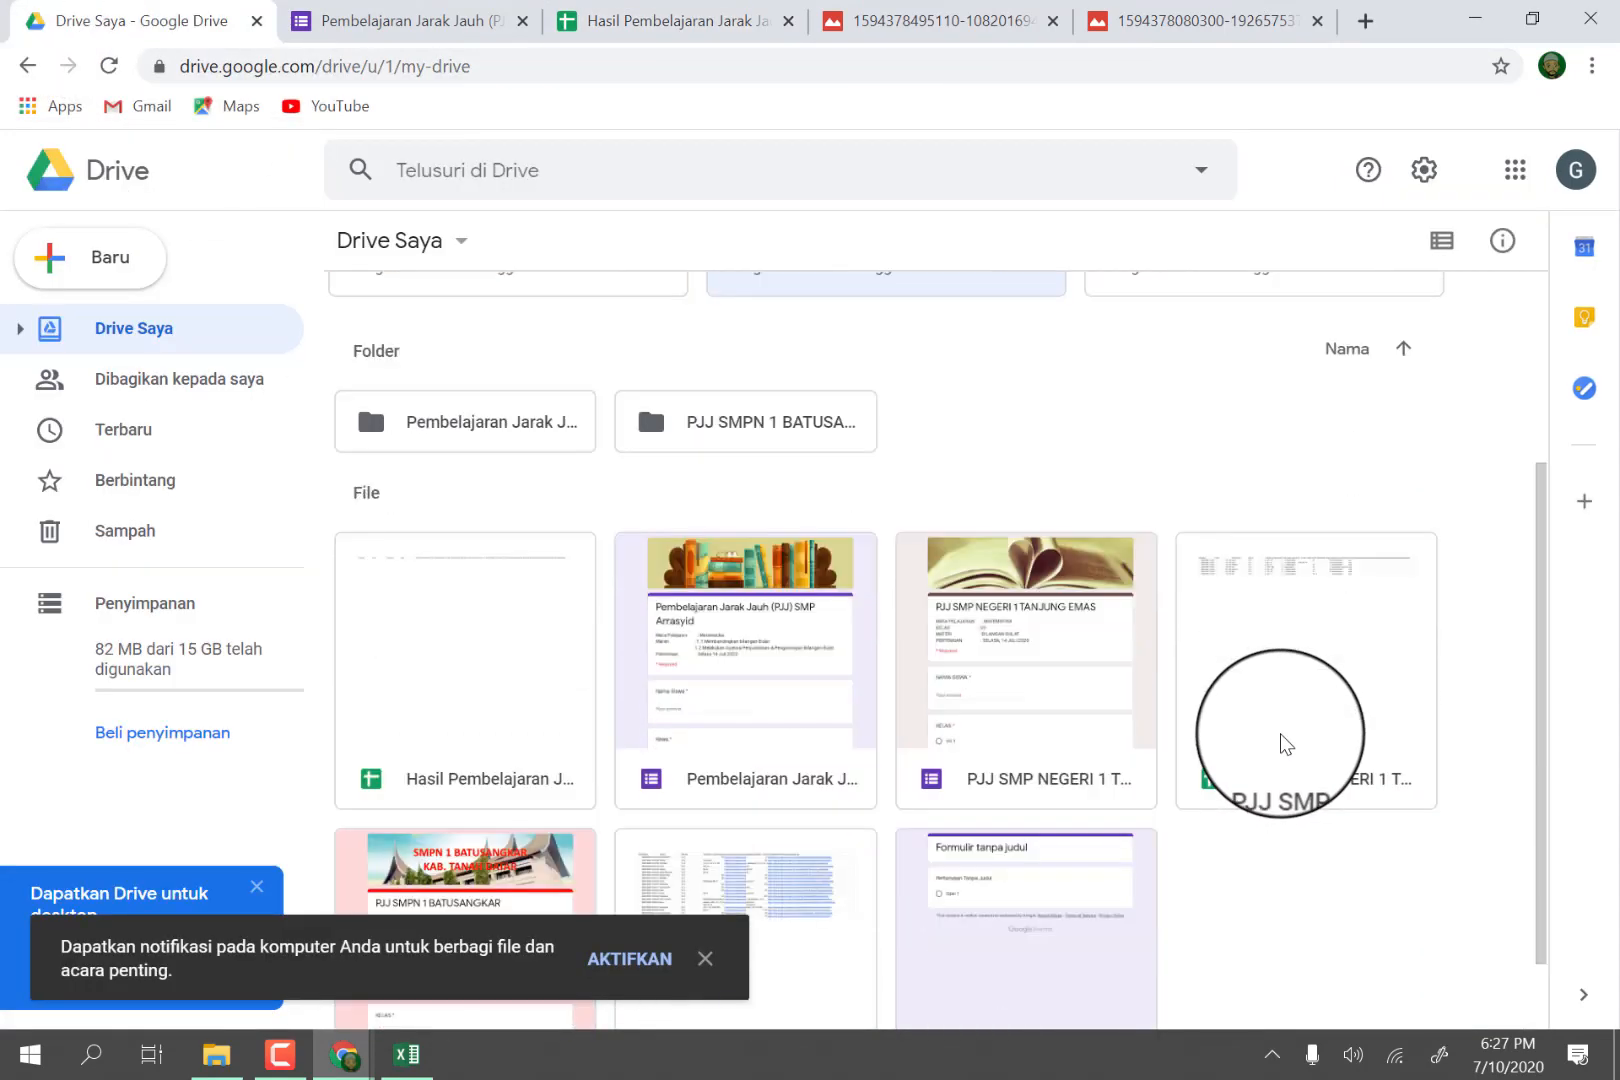
pyautogui.scroll(4, 1260, 746)
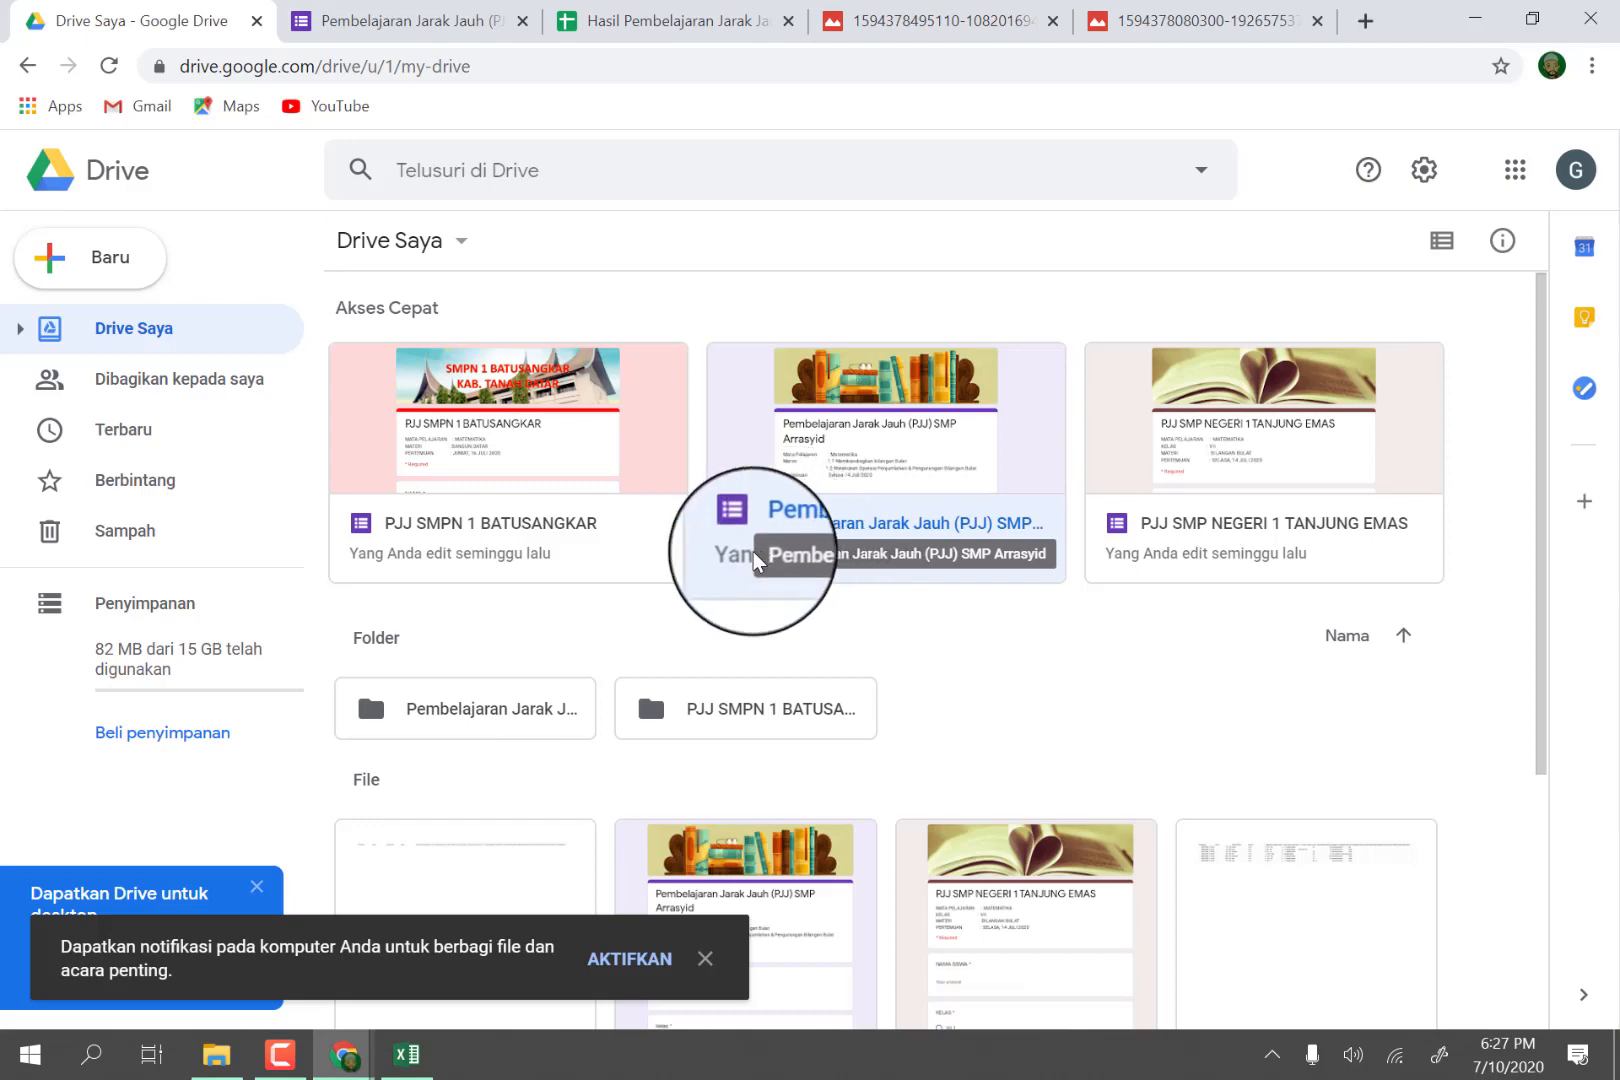
pyautogui.doubleClick(429, 707)
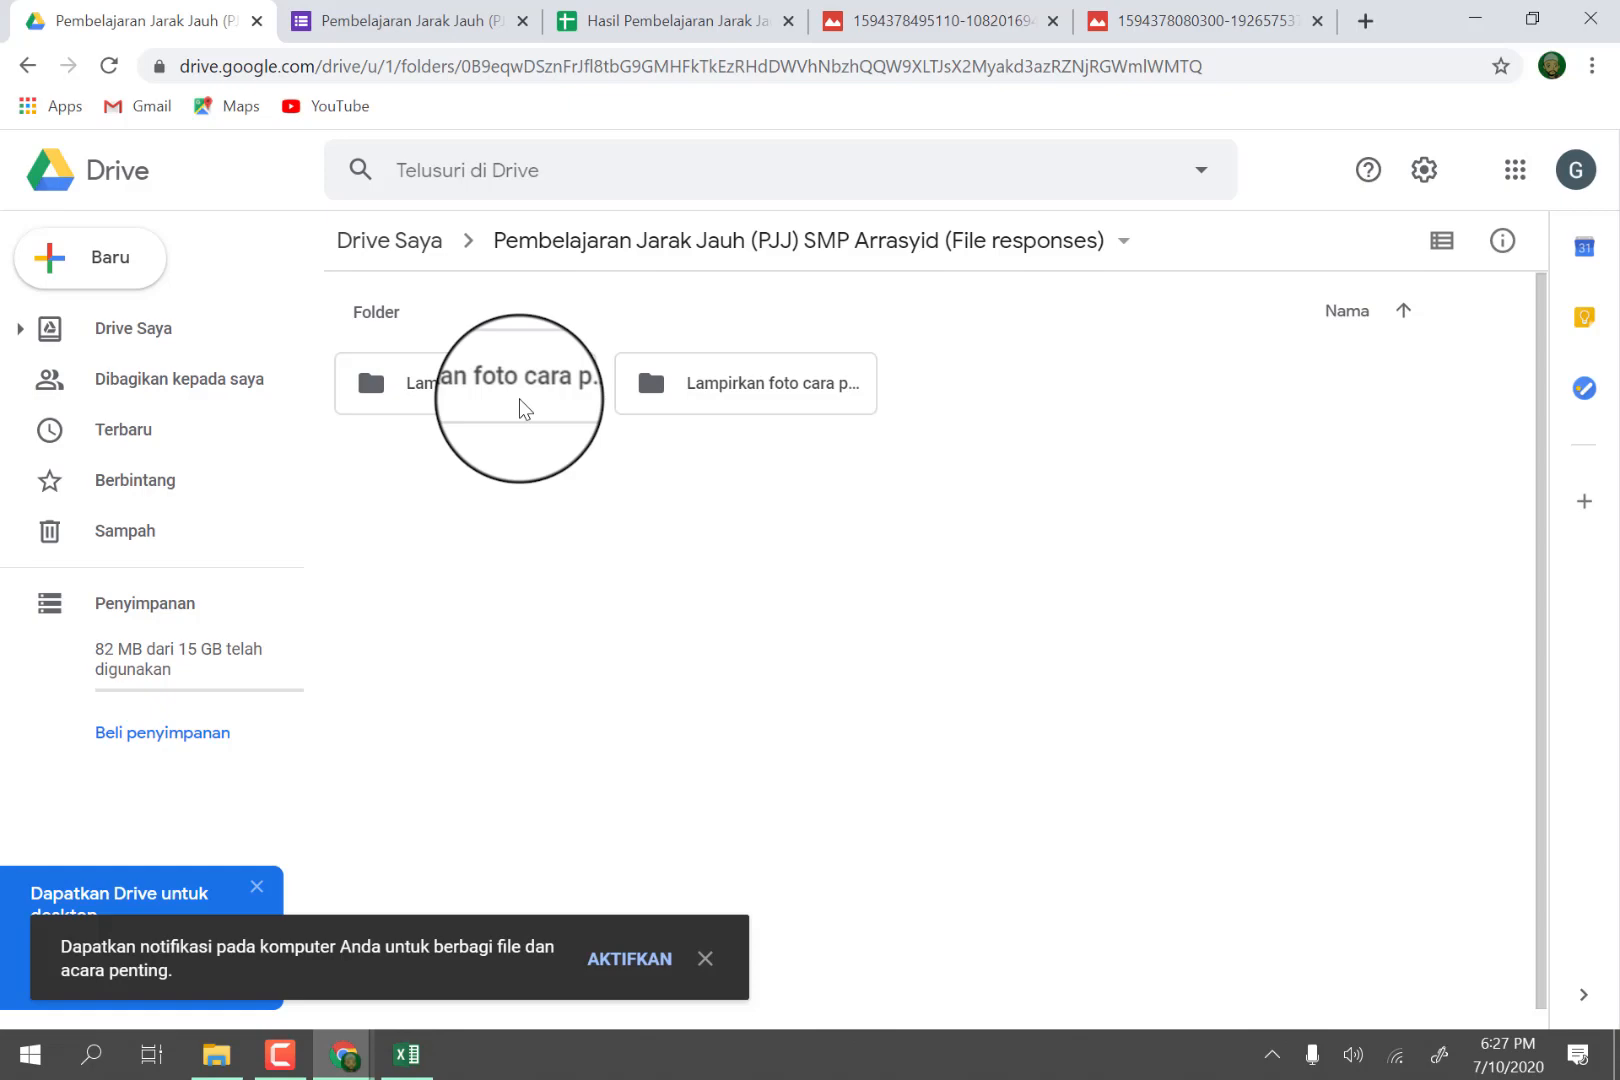
# Review the form's questions, examining question 7, its photo upload item "Lampirkan foto cara penyelesaian" and question 8.
pyautogui.click(440, 22)
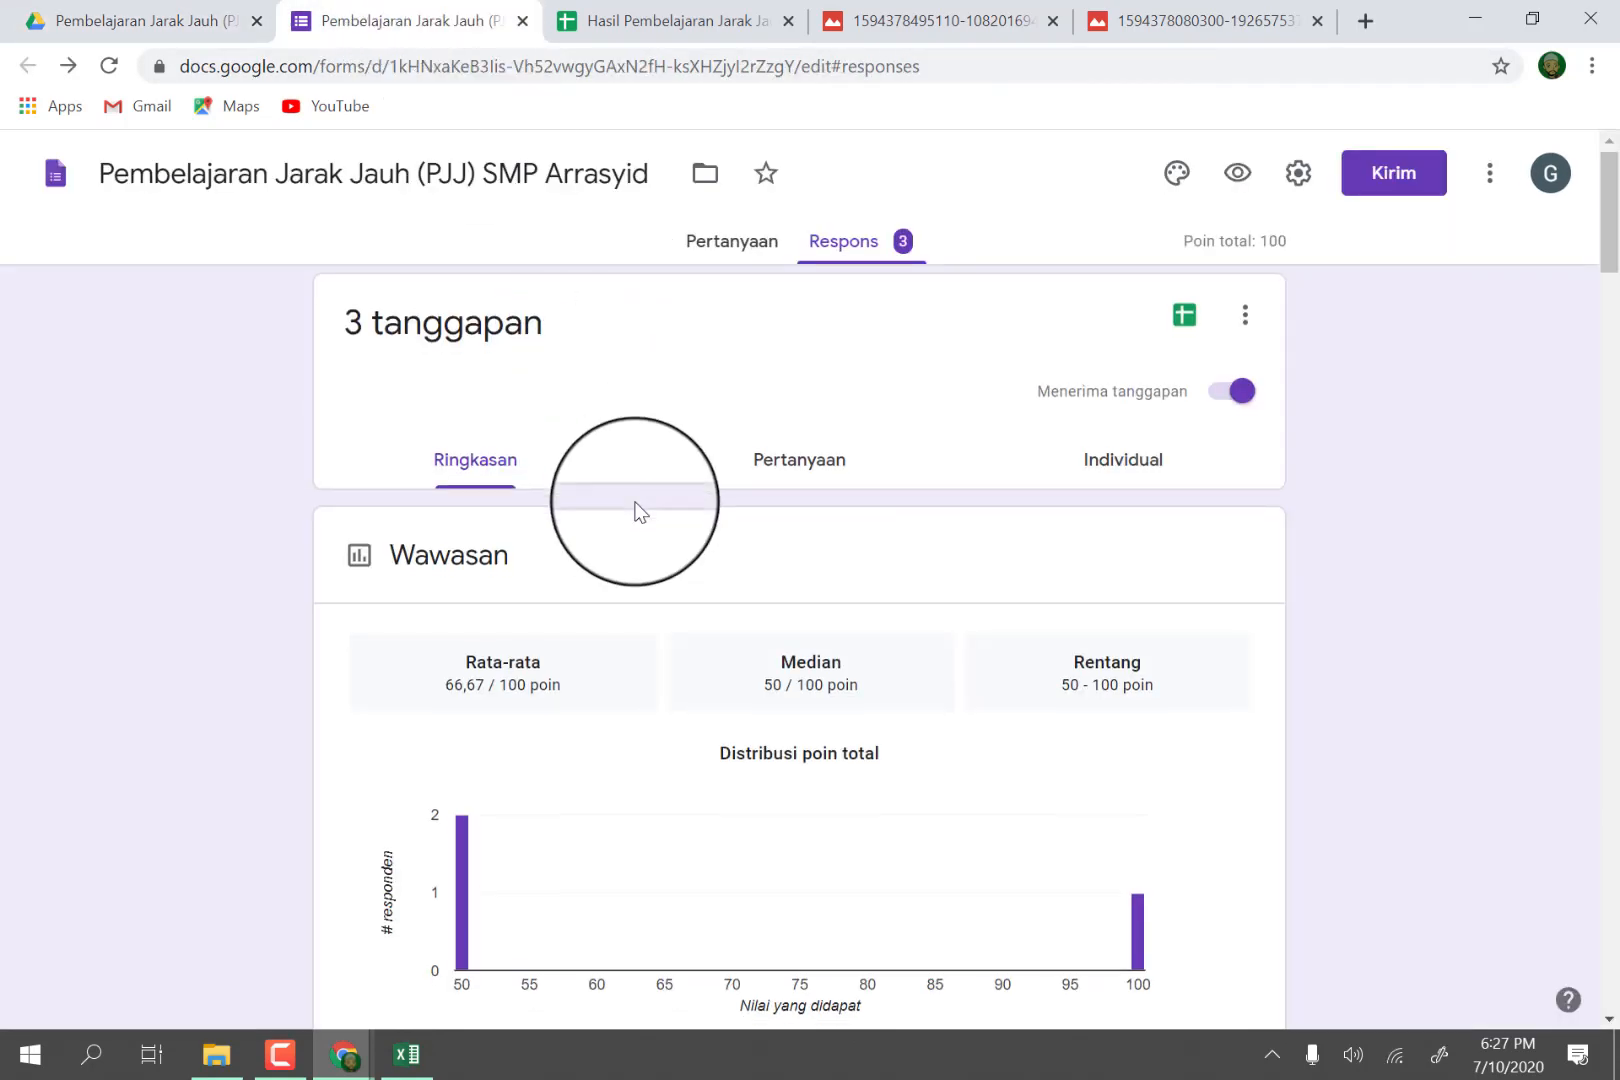
pyautogui.scroll(-5, 640, 512)
pyautogui.scroll(5, 709, 430)
pyautogui.click(721, 250)
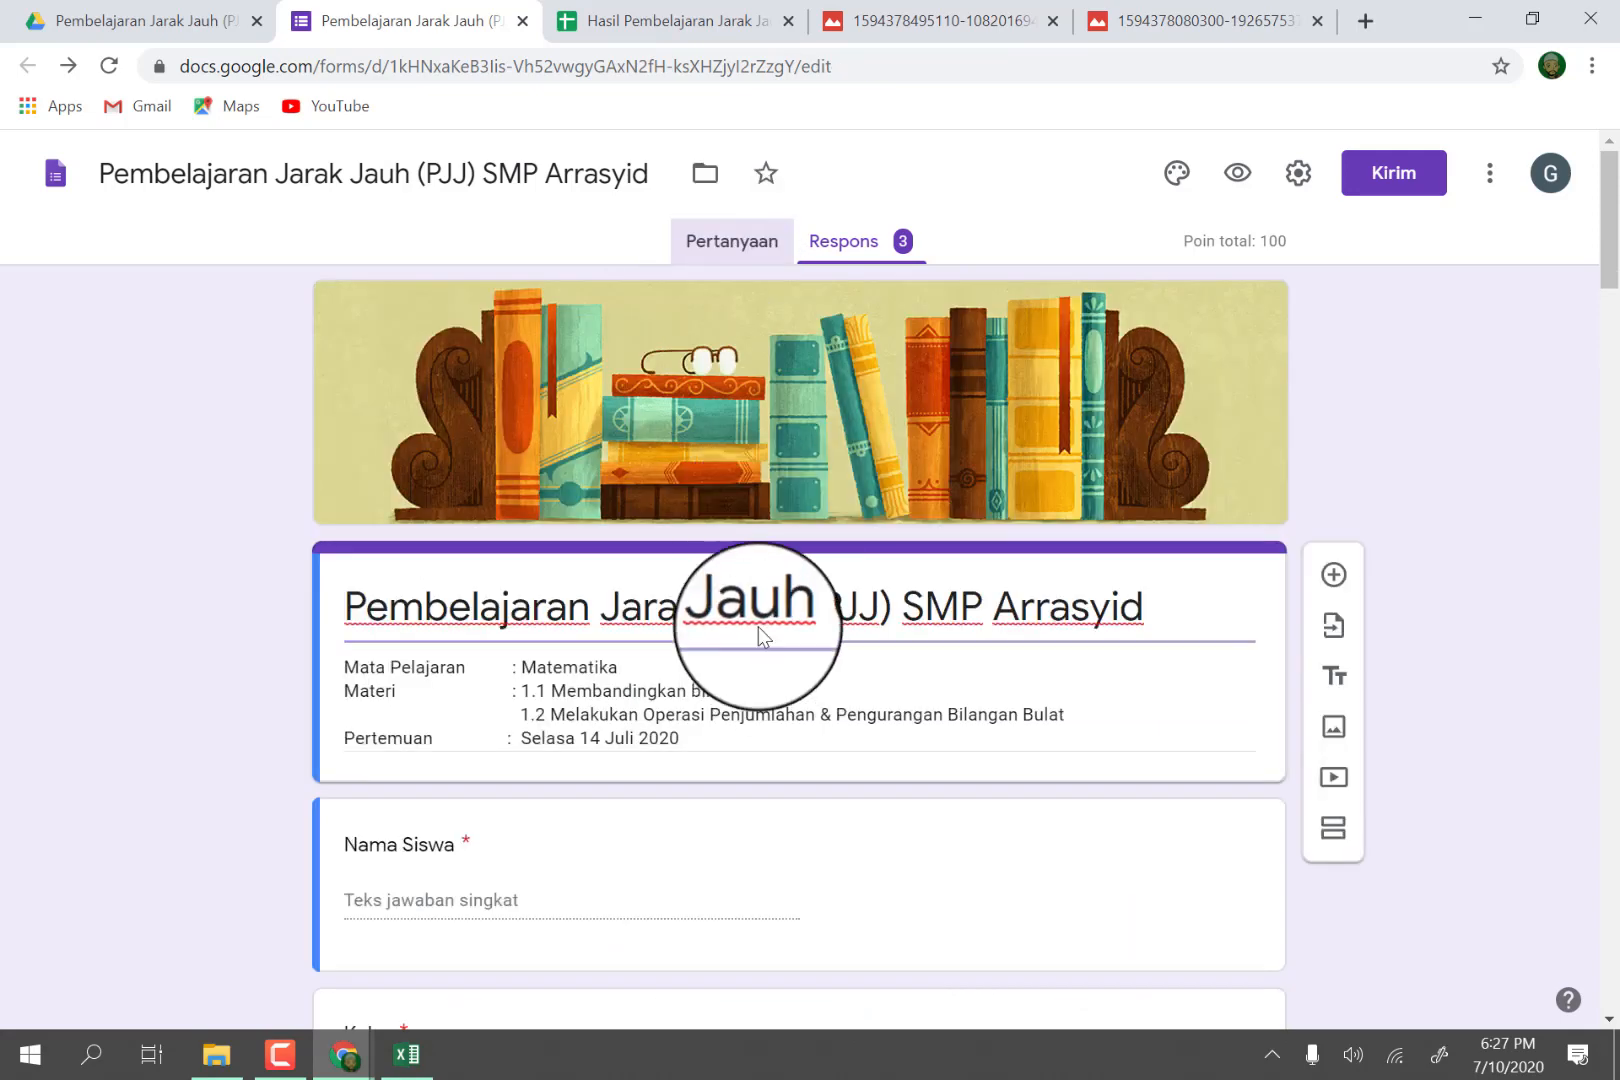
pyautogui.scroll(-20, 628, 623)
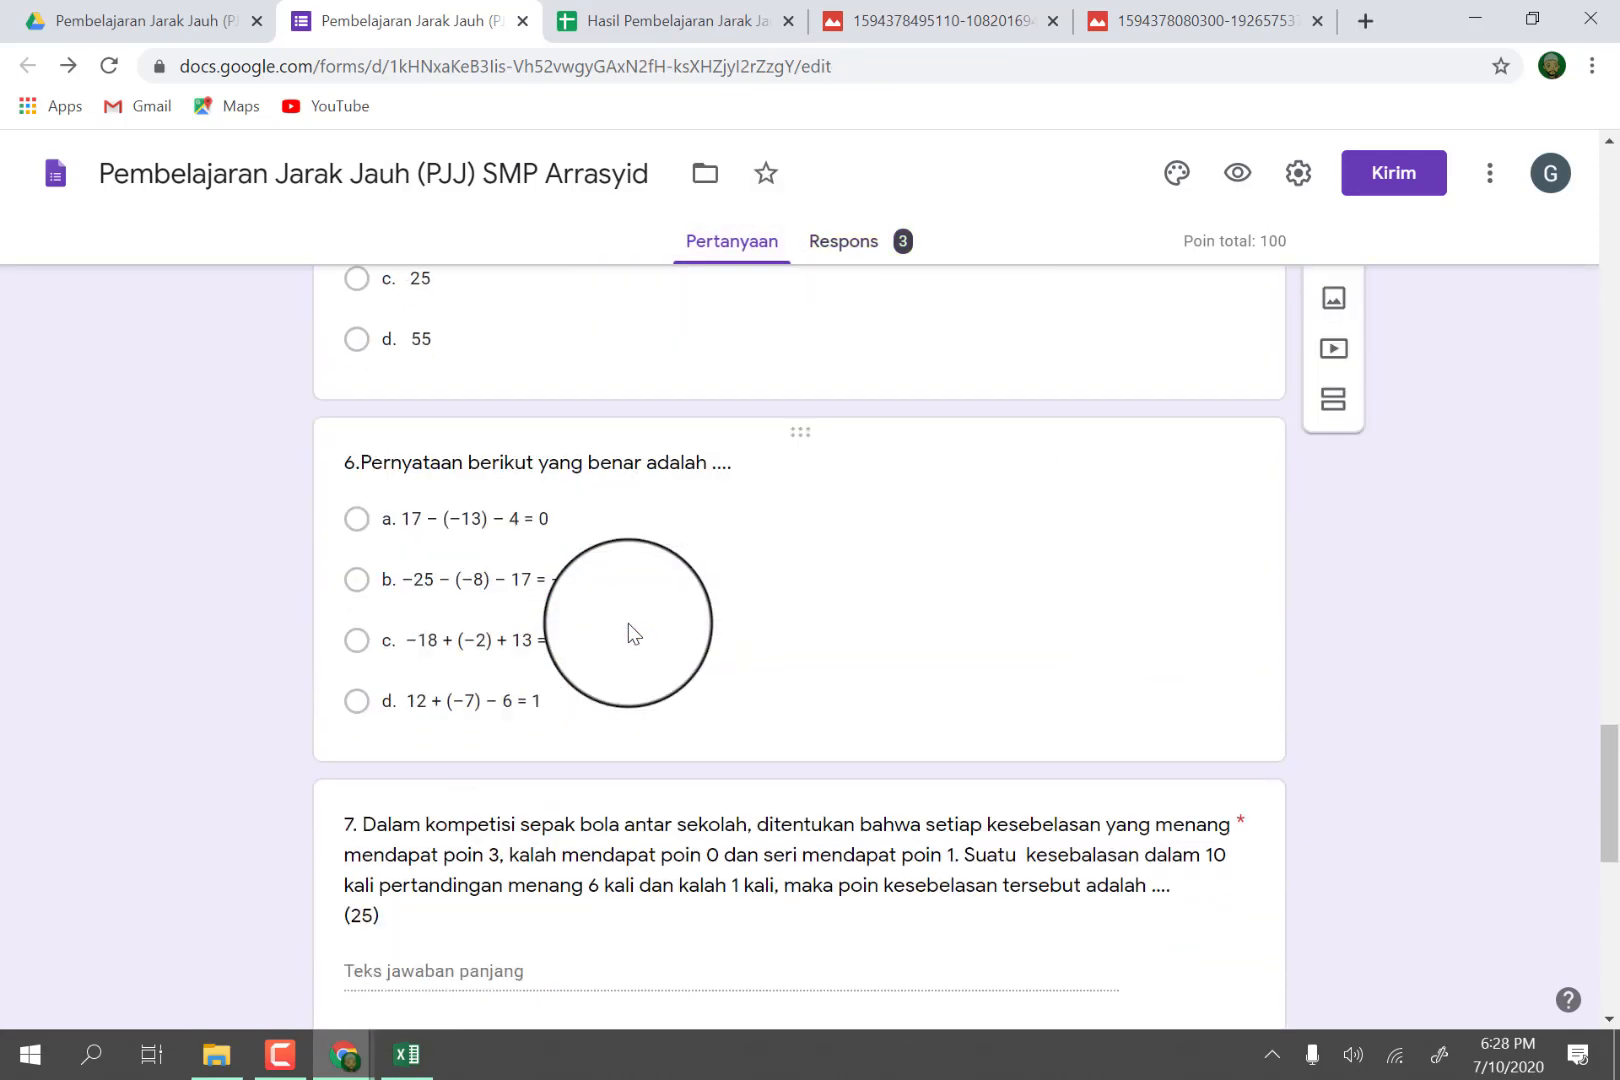
pyautogui.scroll(-4, 628, 623)
pyautogui.scroll(2, 595, 600)
pyautogui.scroll(-2, 522, 650)
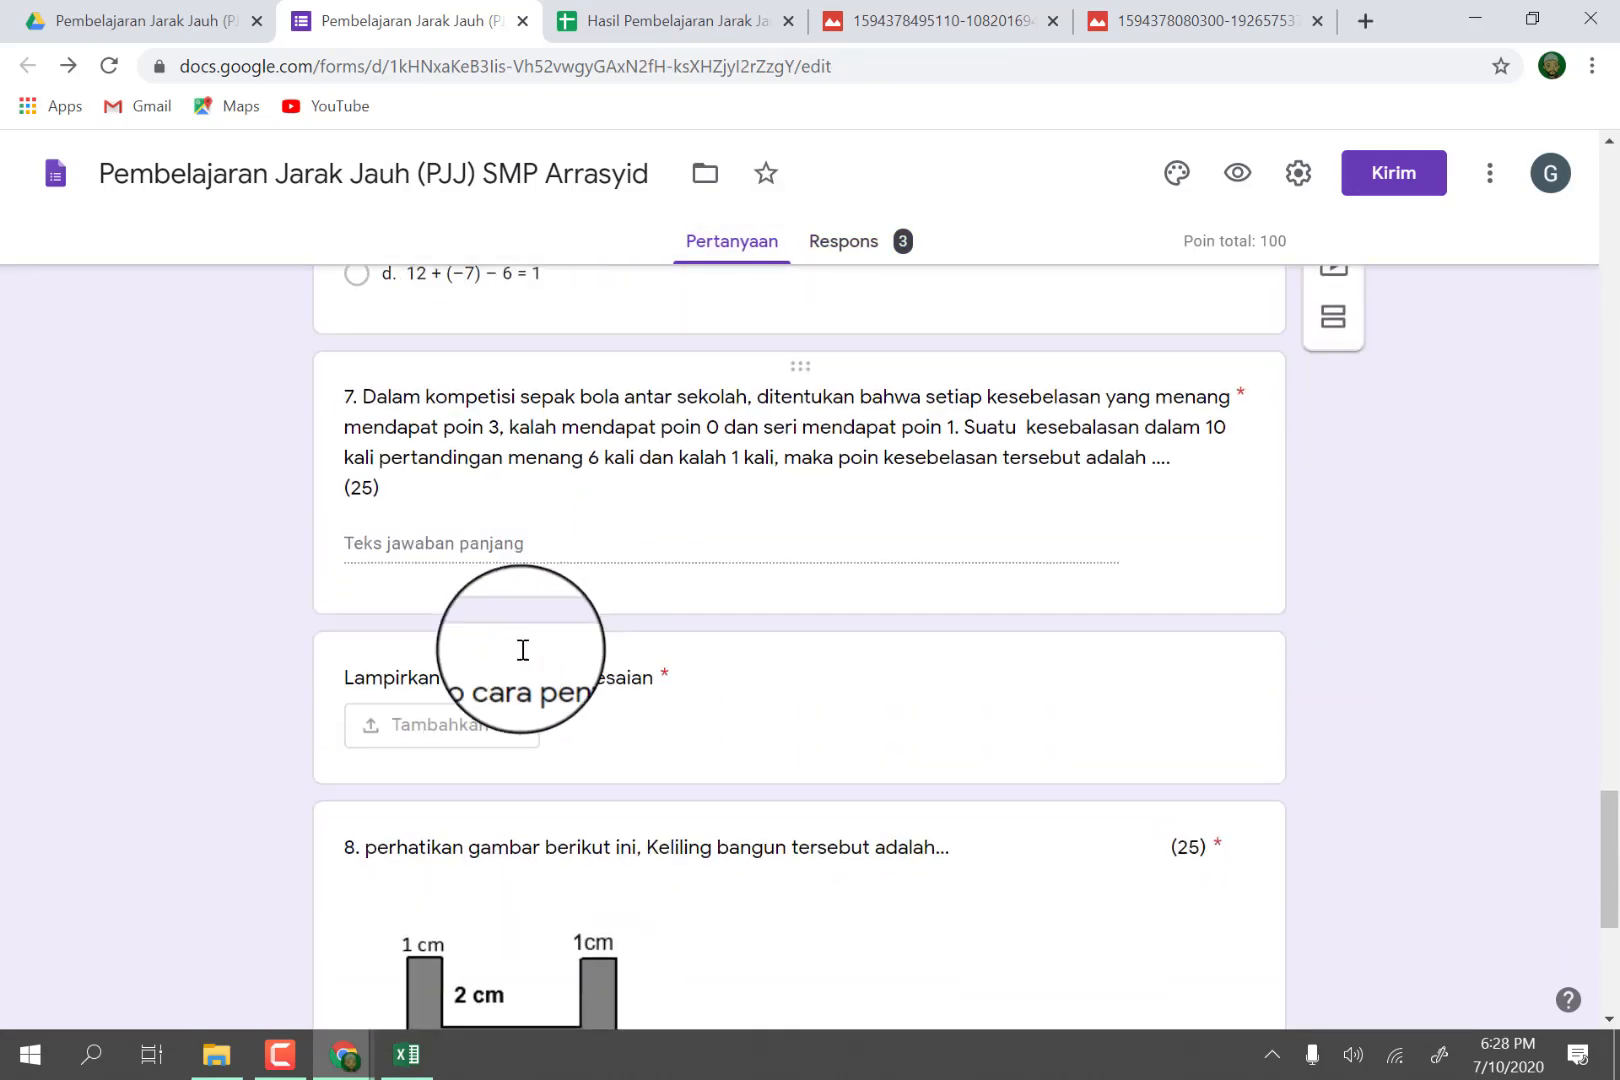
pyautogui.scroll(-2, 580, 910)
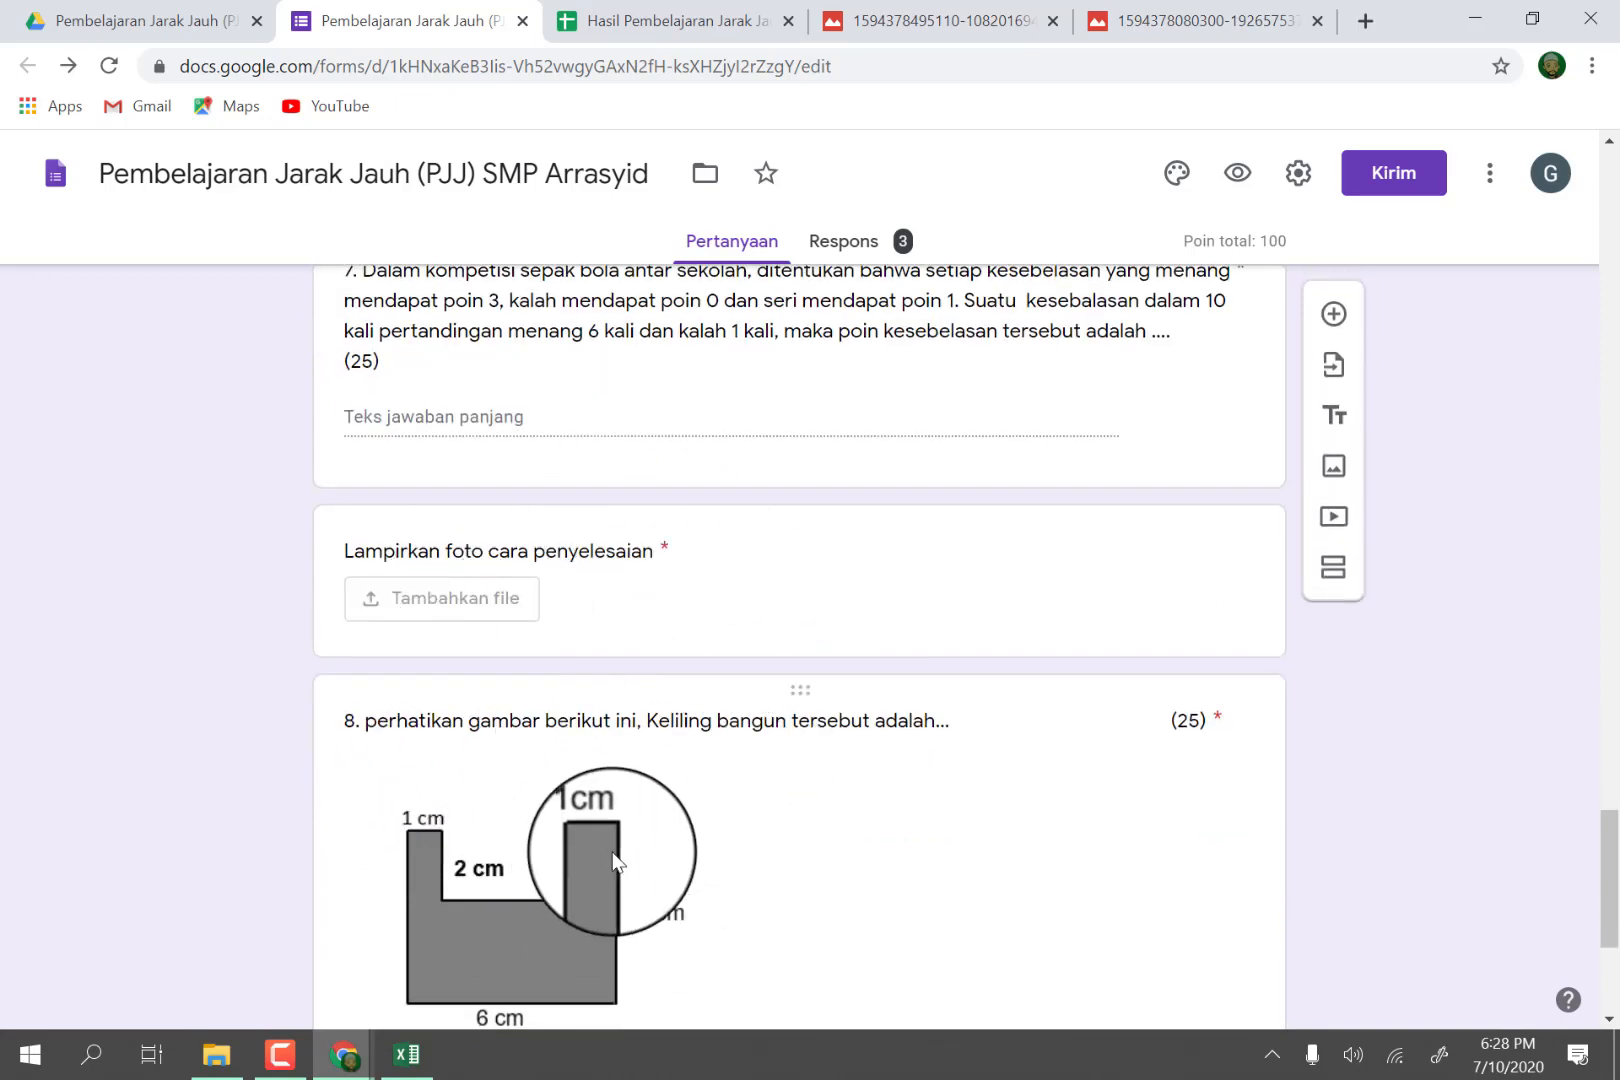
# View the uploaded solution photos in the Drive folders "Lampirkan foto cara penyelesaian" and "Lampirkan foto cara penyelesaianya".
pyautogui.click(150, 20)
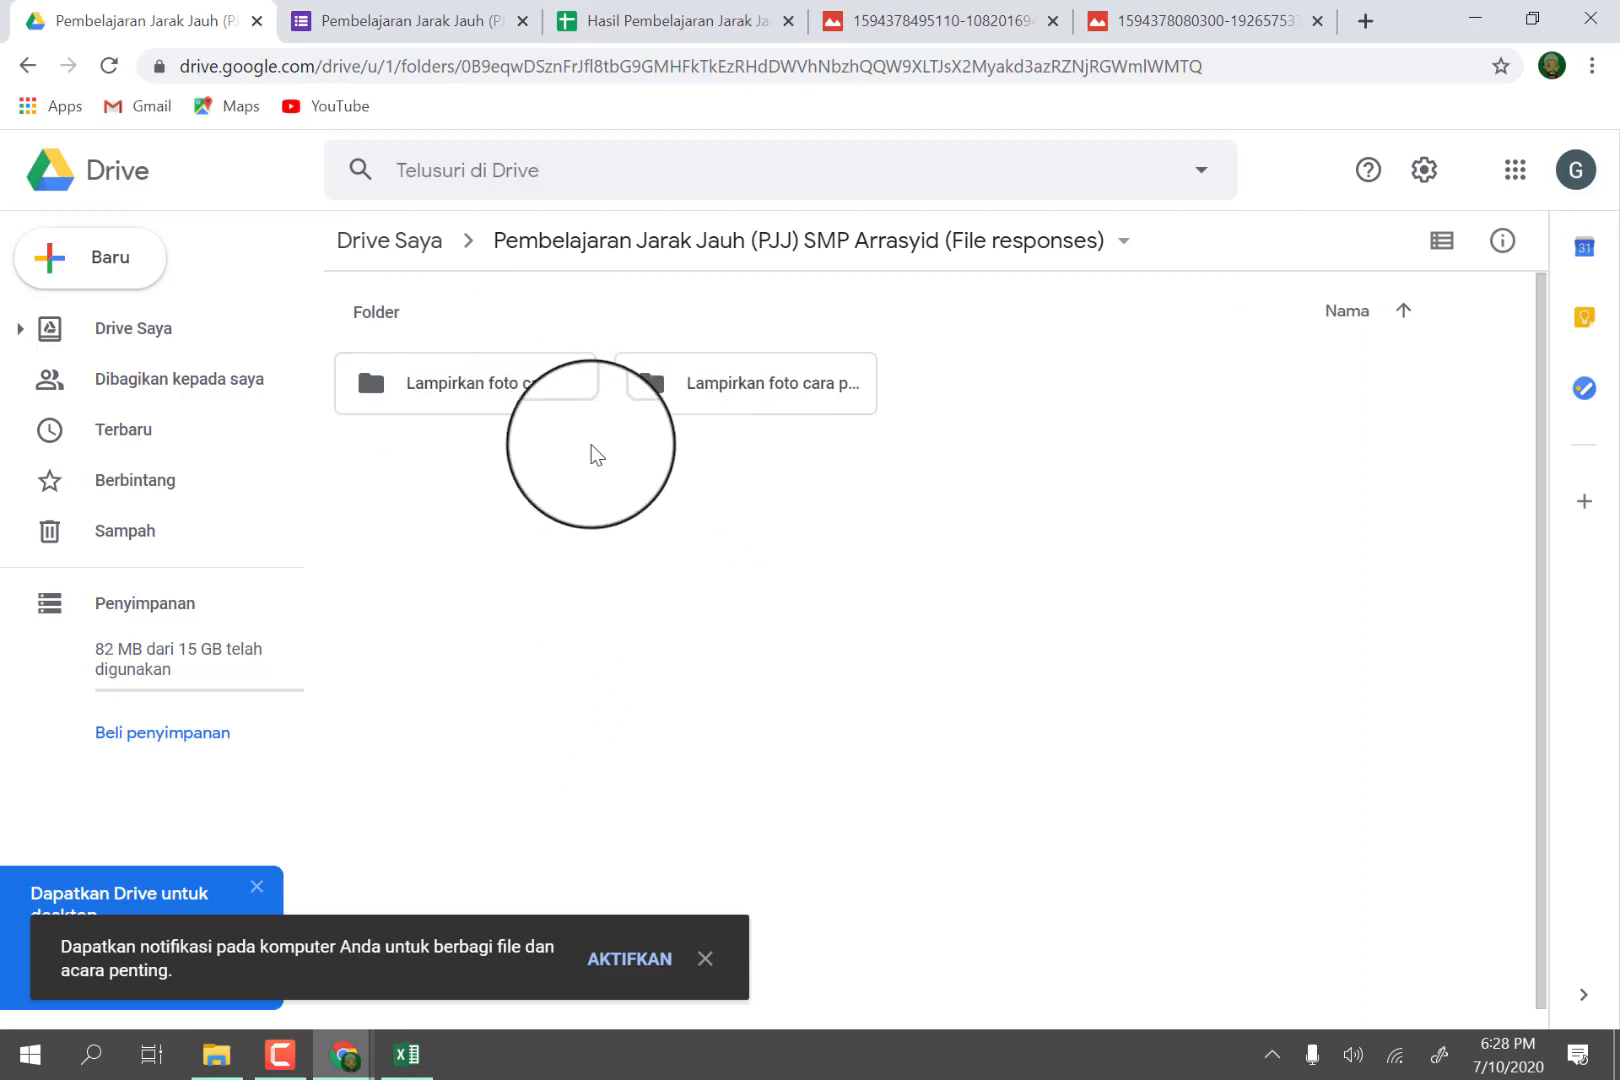
pyautogui.click(468, 392)
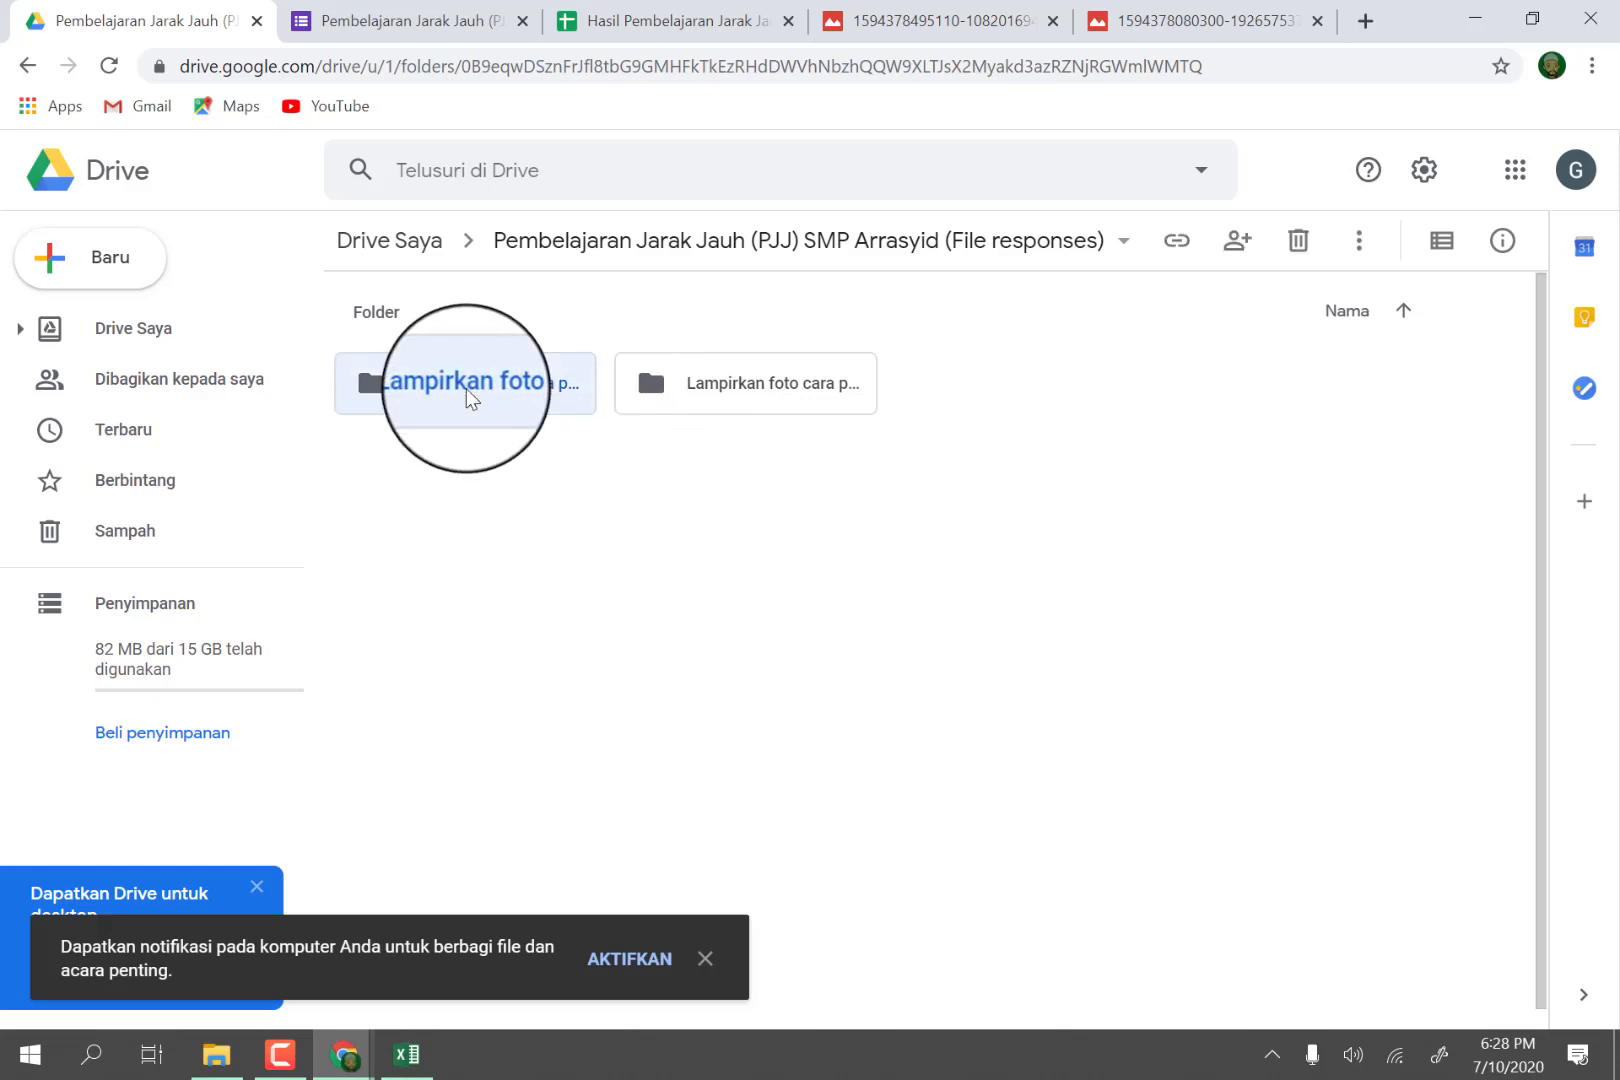
pyautogui.doubleClick(466, 389)
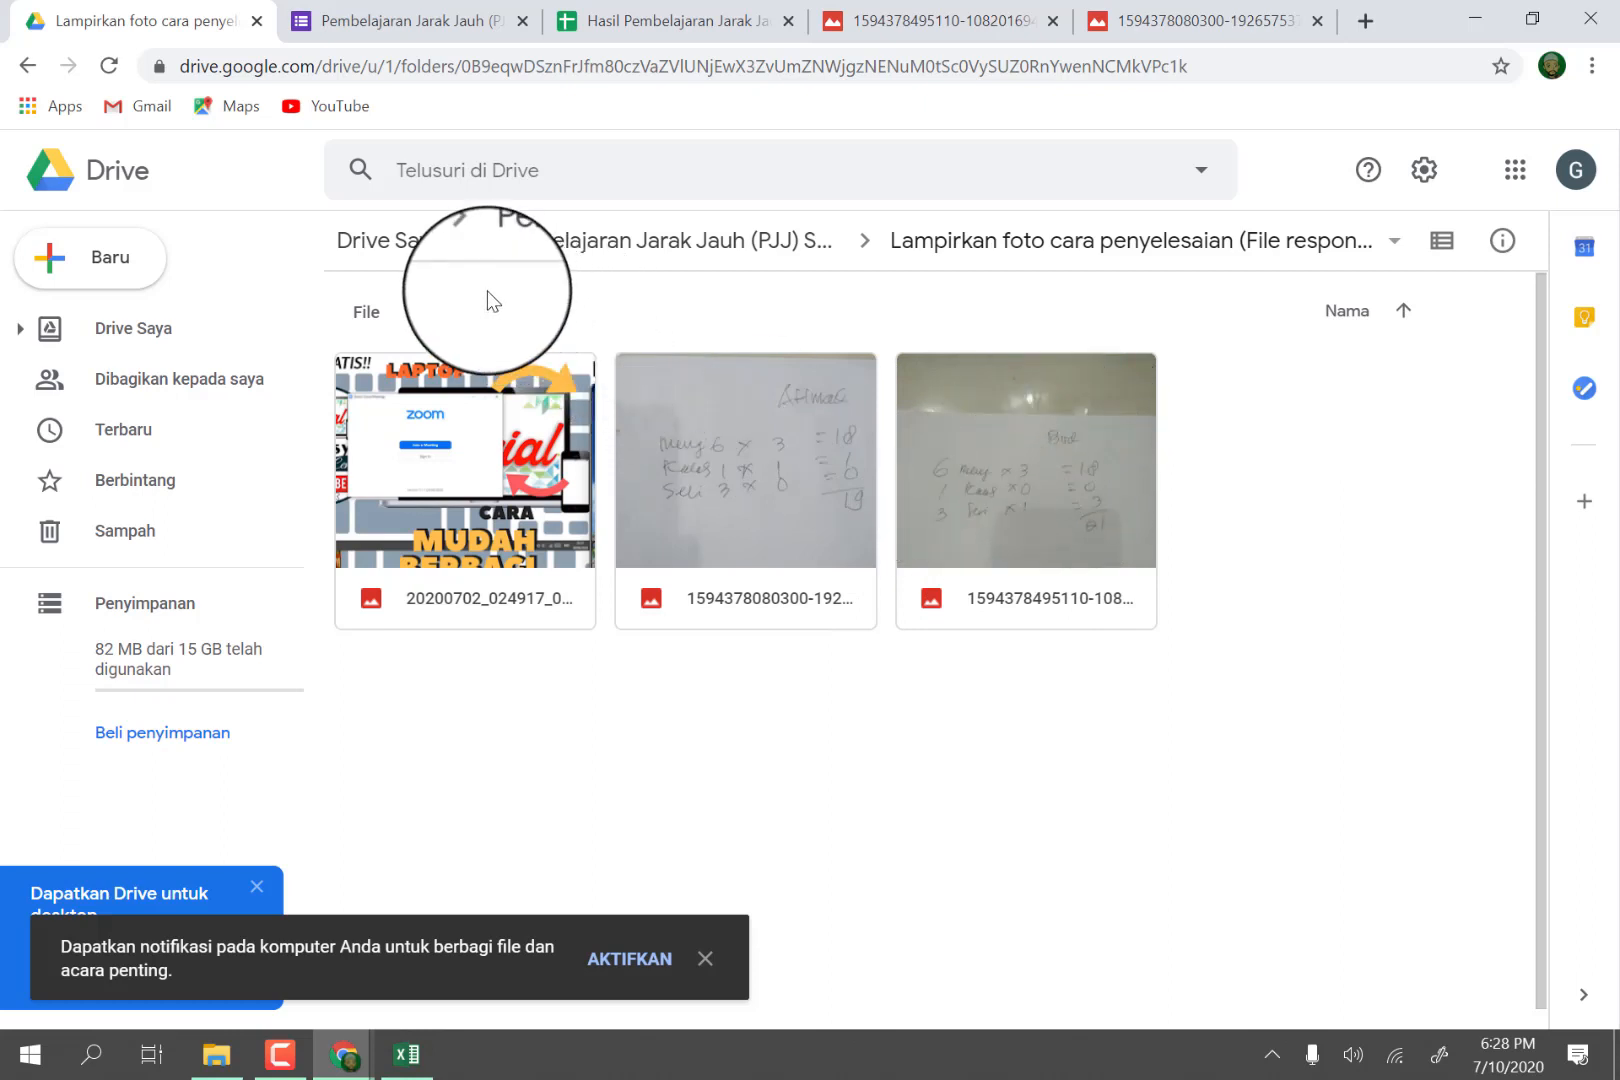
pyautogui.click(588, 254)
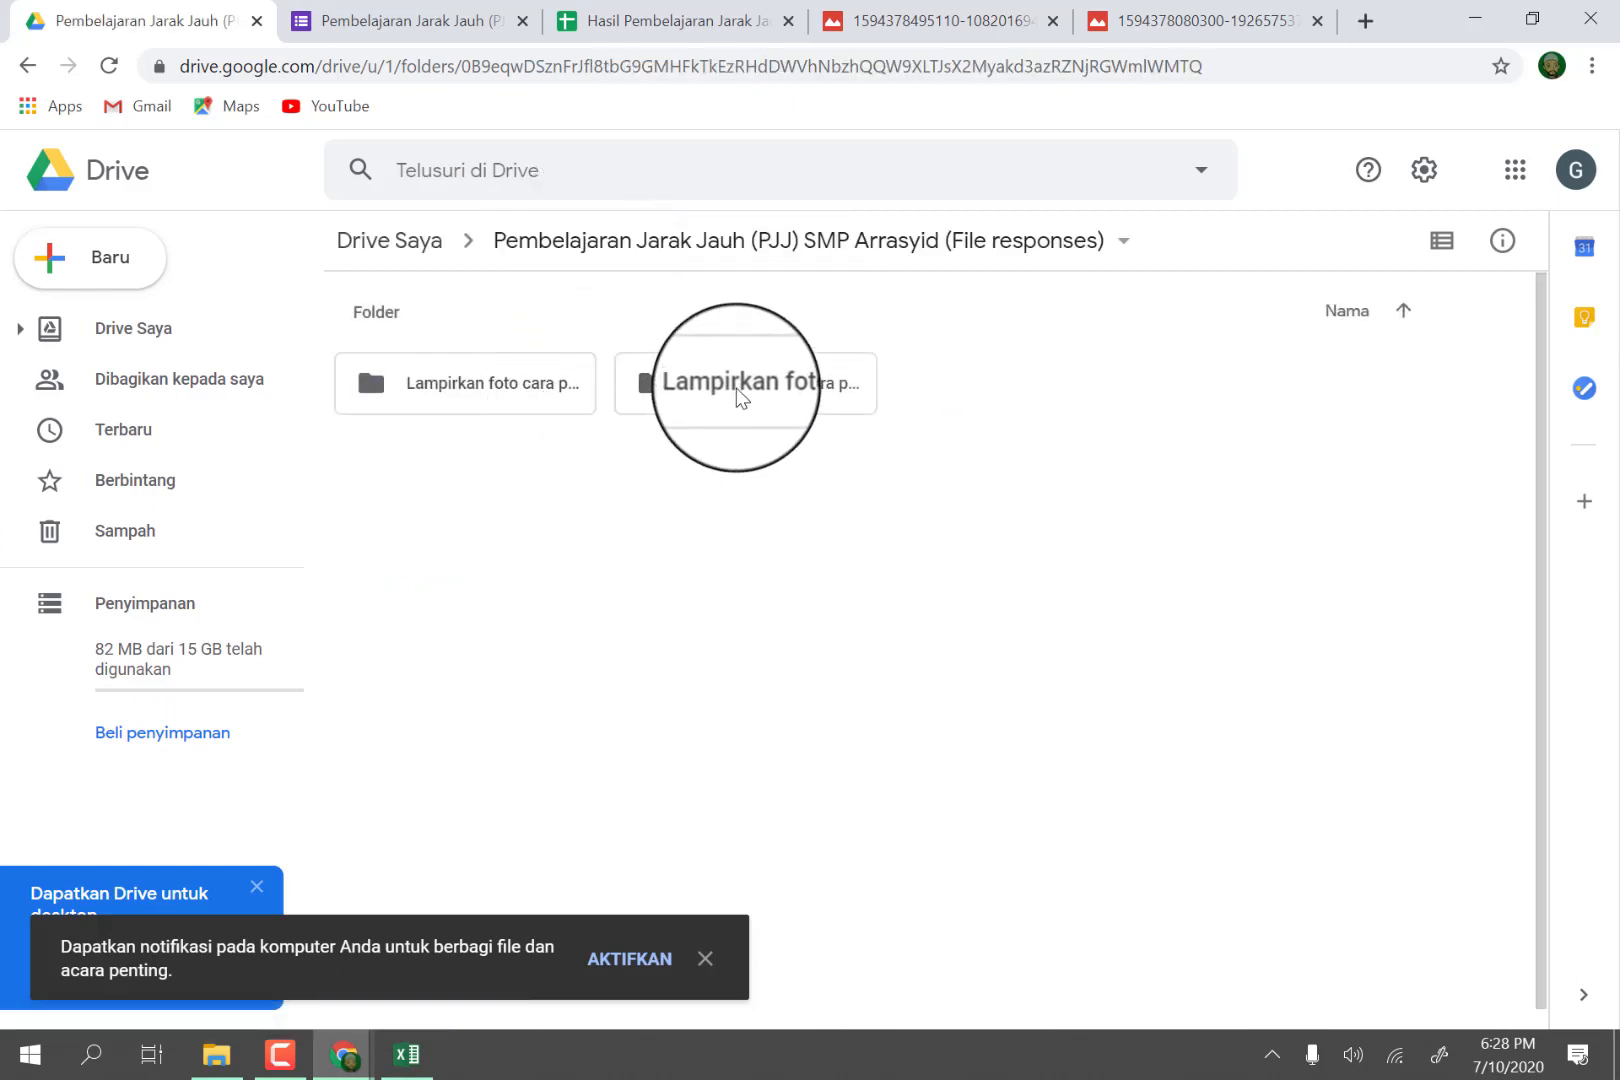
pyautogui.doubleClick(737, 390)
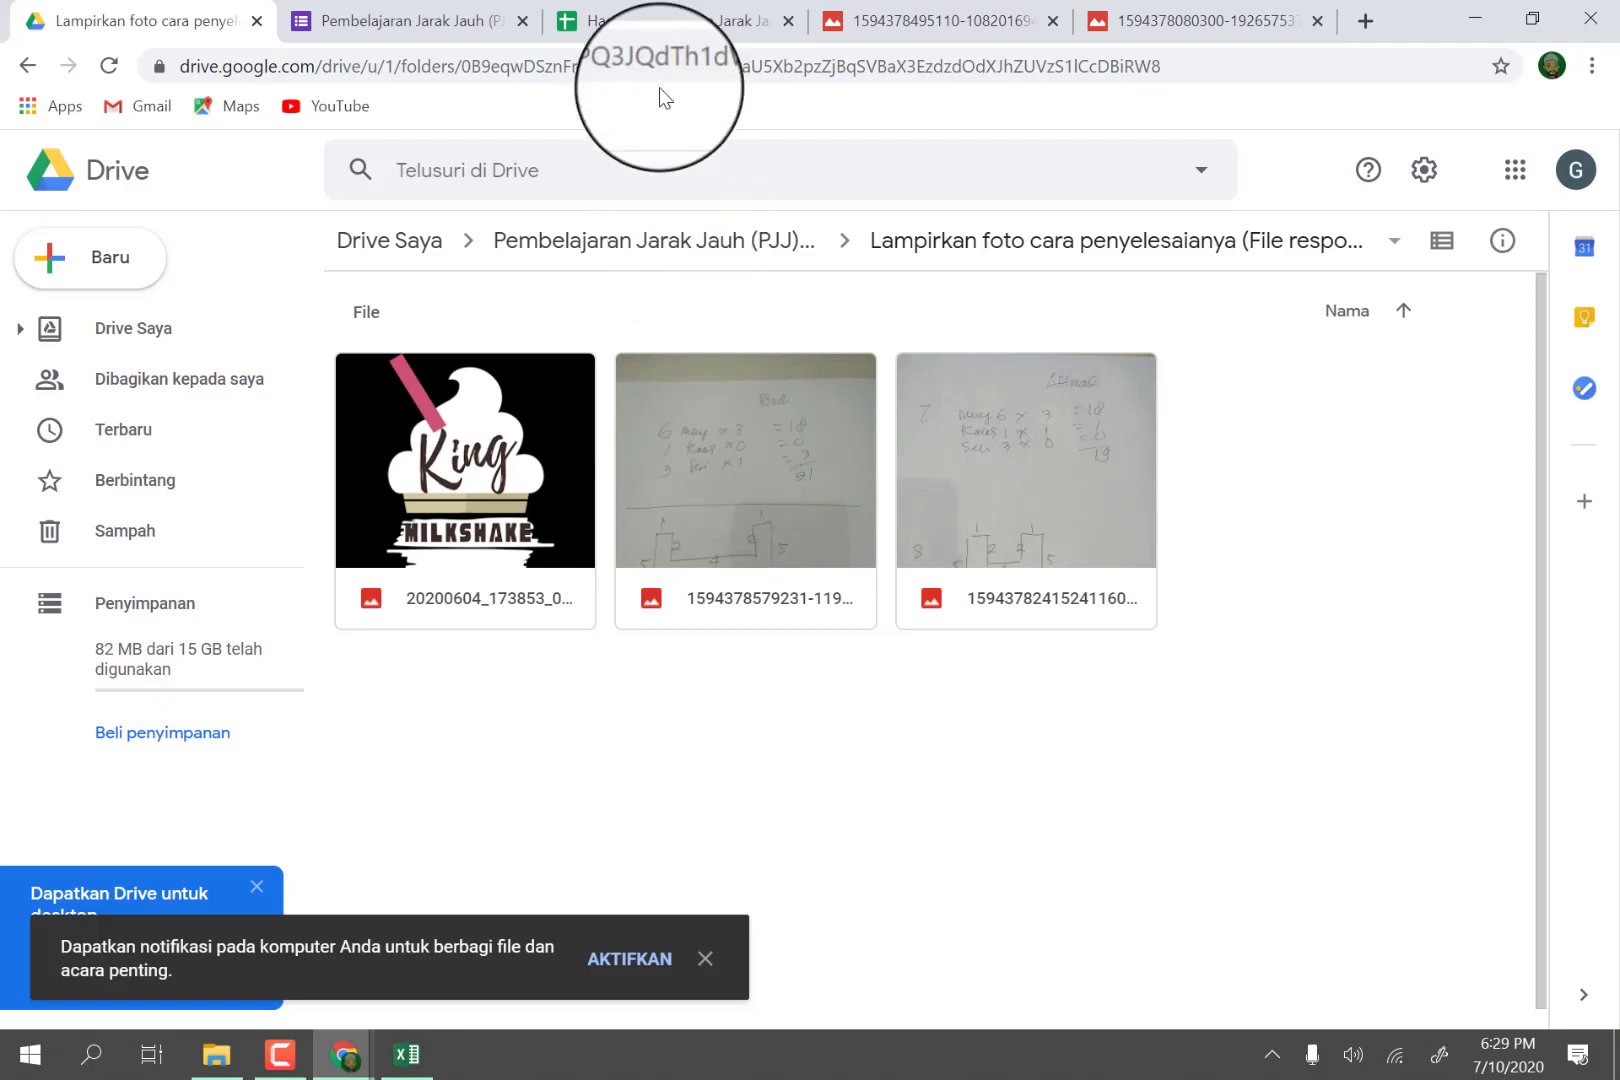
# Look back over the response spreadsheet, the photo folder and the form's questions up to its title, and minimize the browser.
pyautogui.click(648, 24)
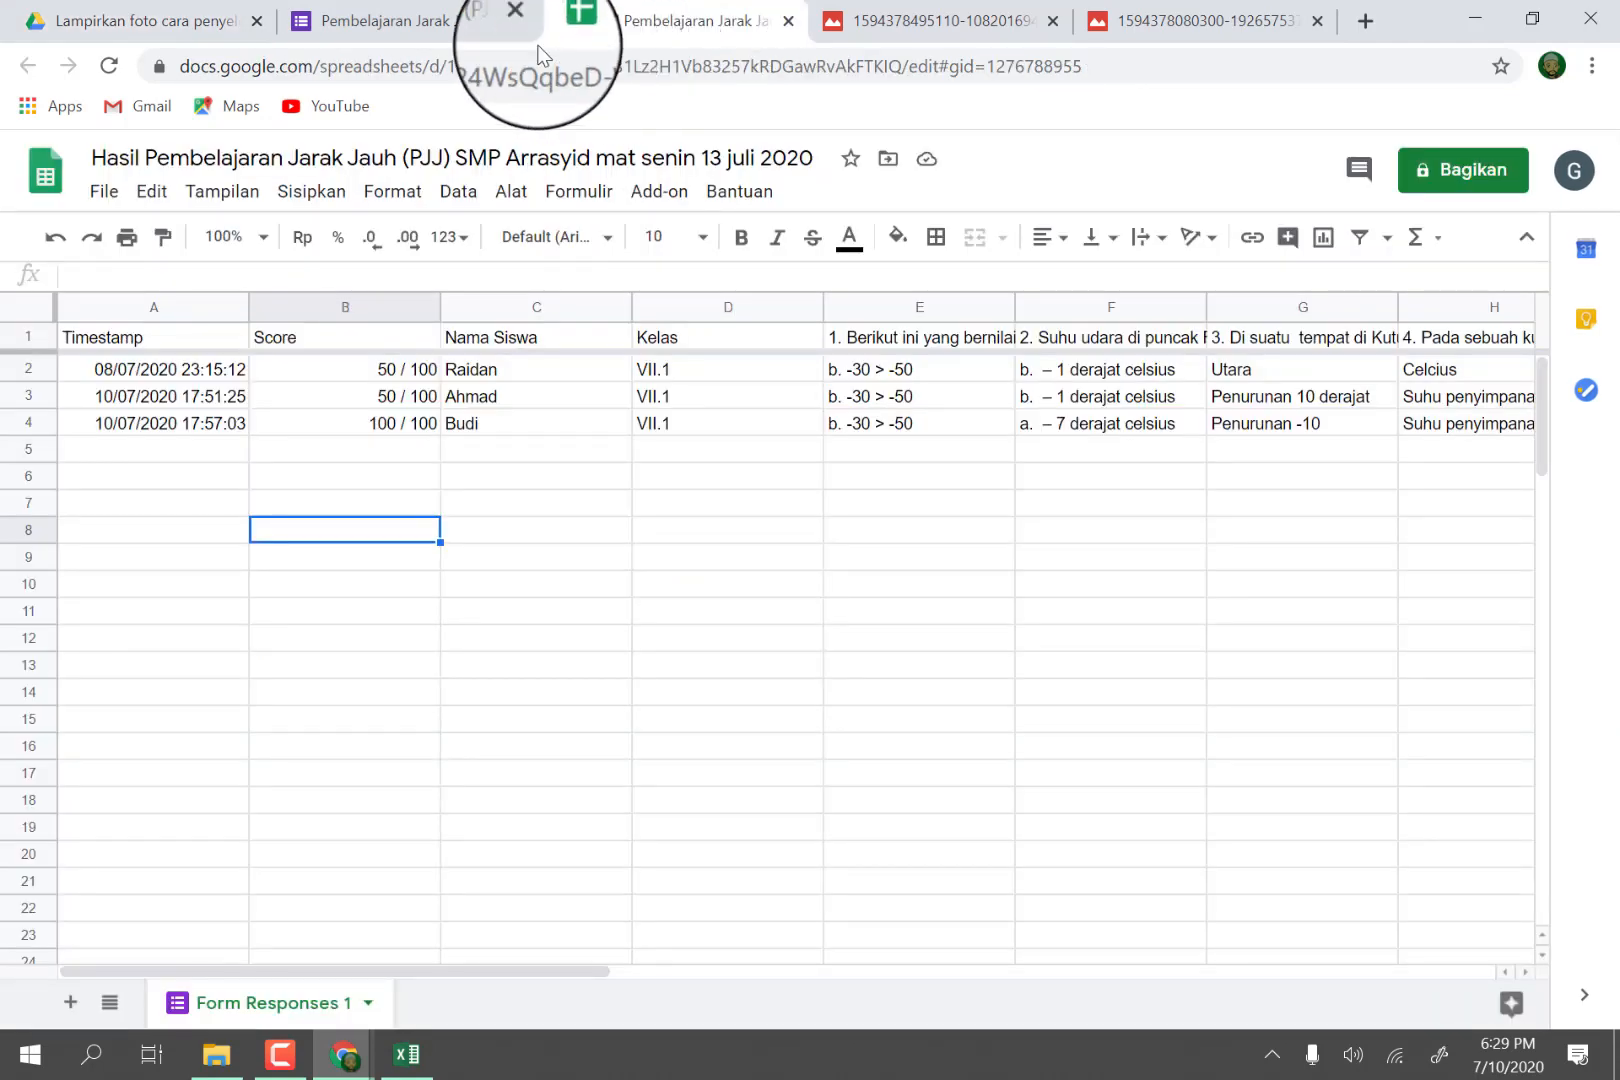
pyautogui.click(160, 22)
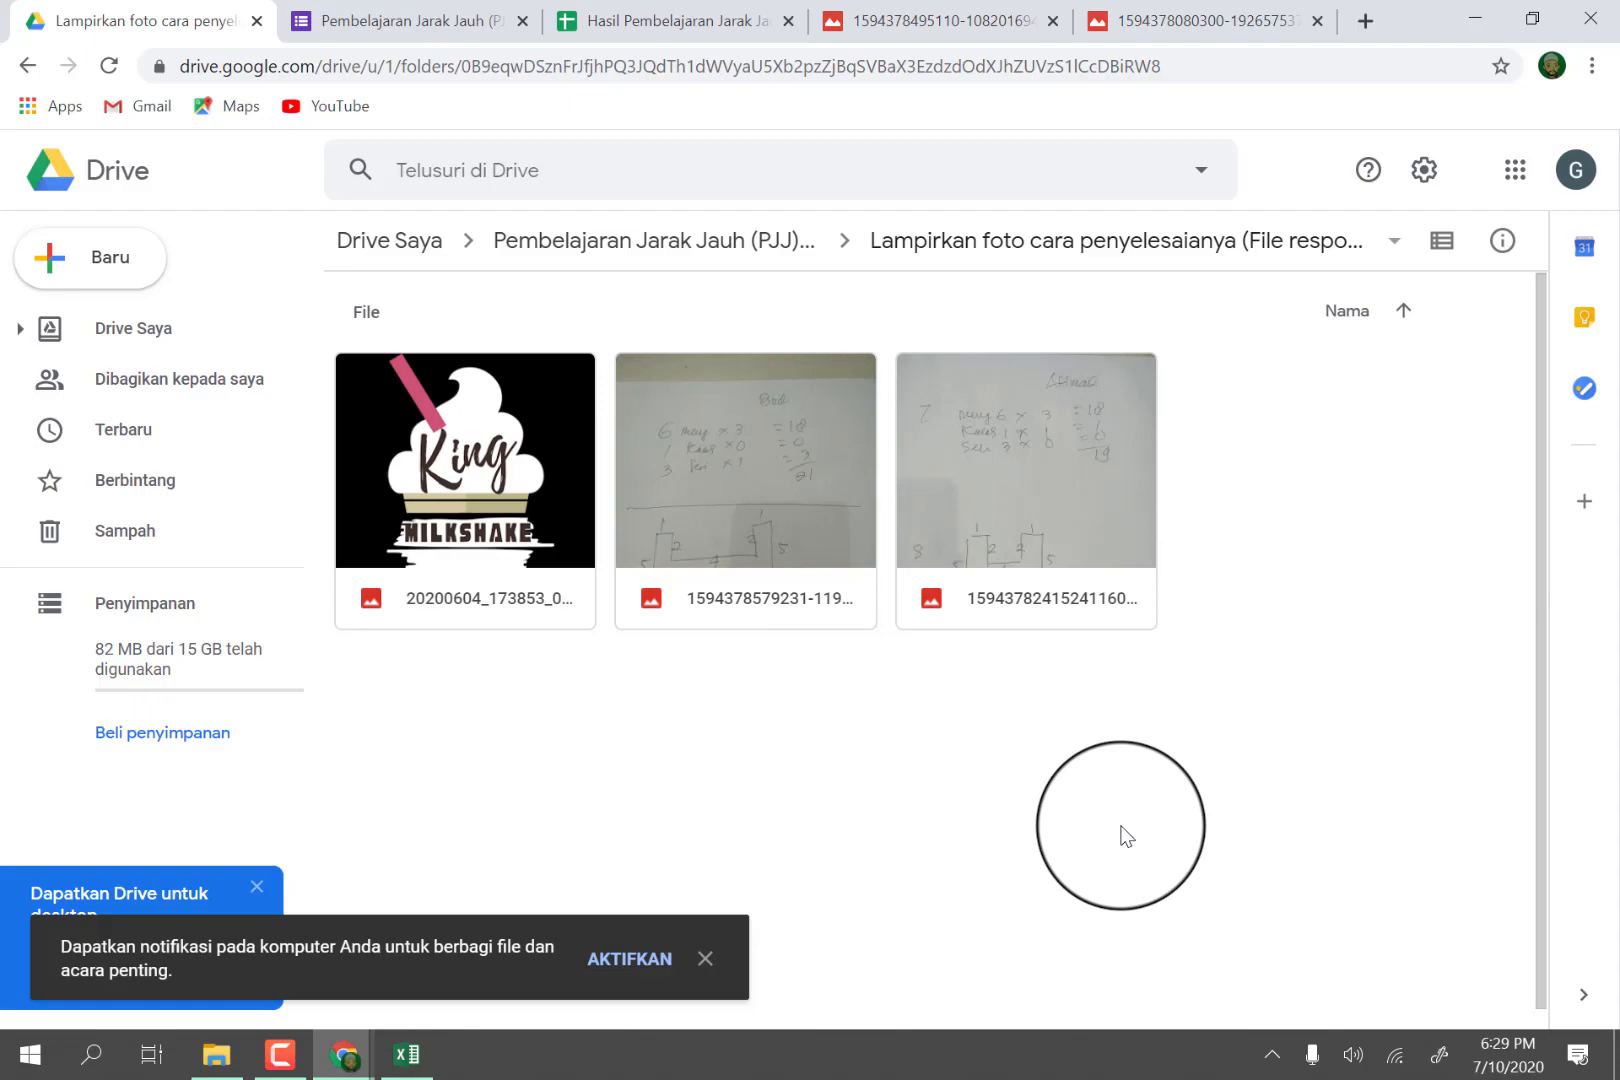
pyautogui.click(352, 20)
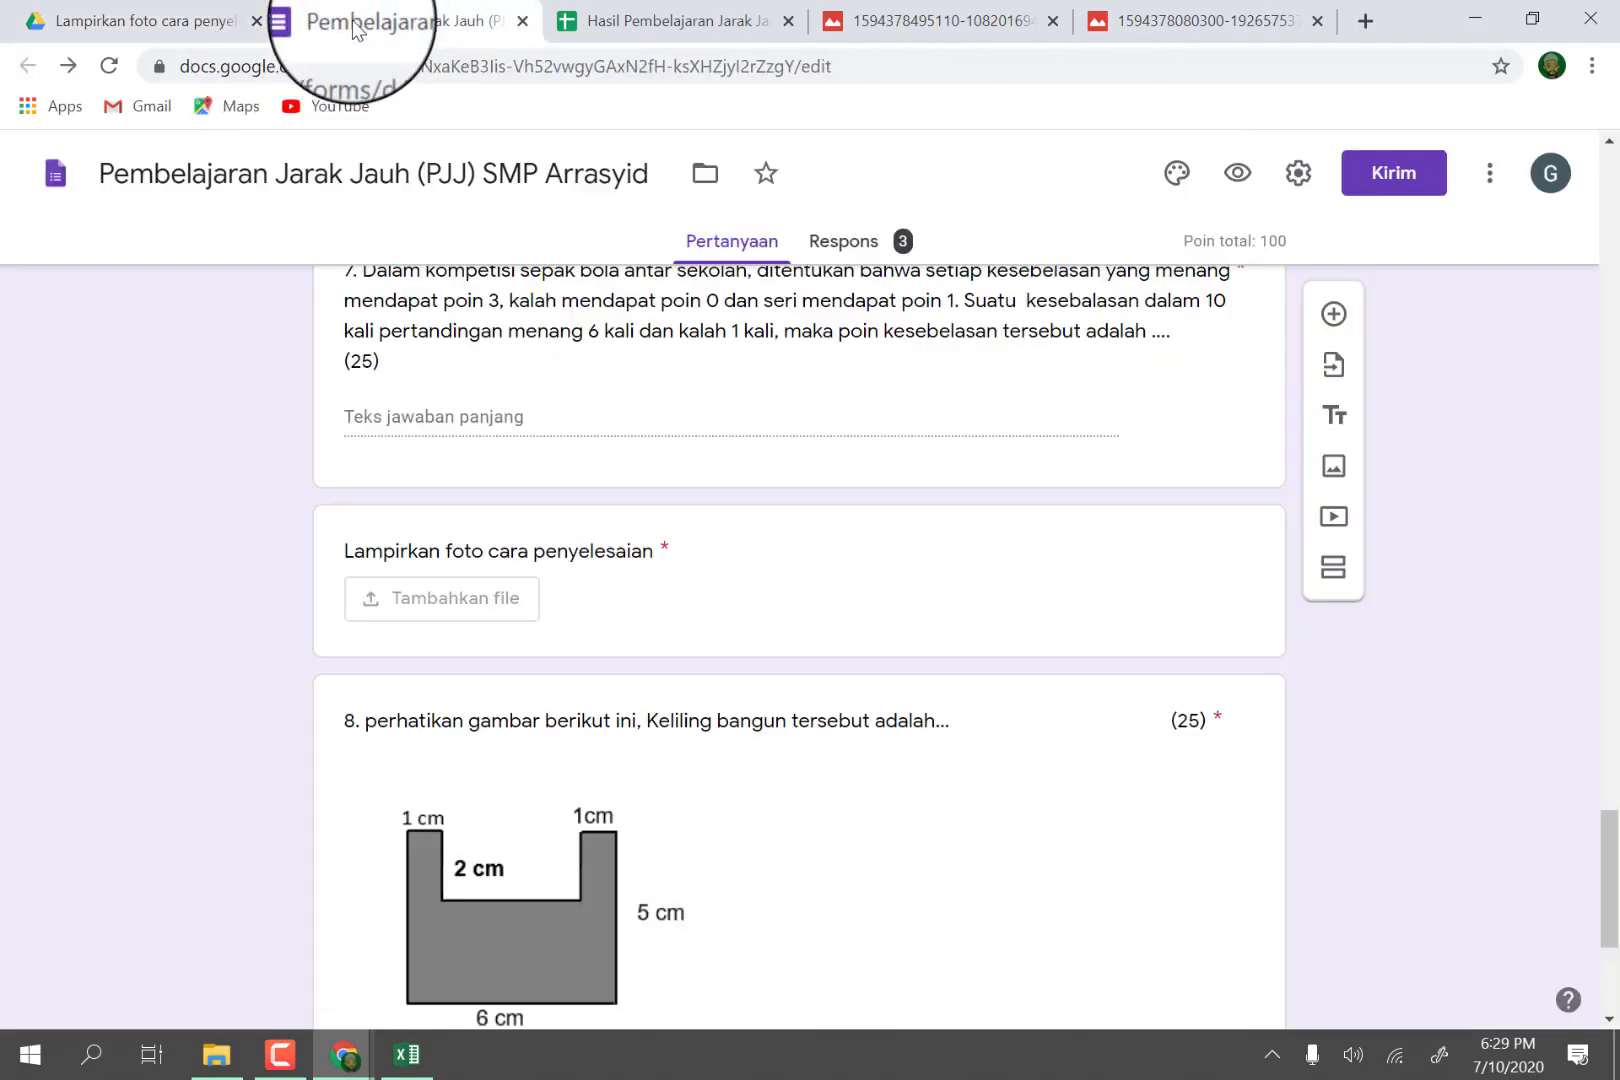
pyautogui.scroll(20, 905, 521)
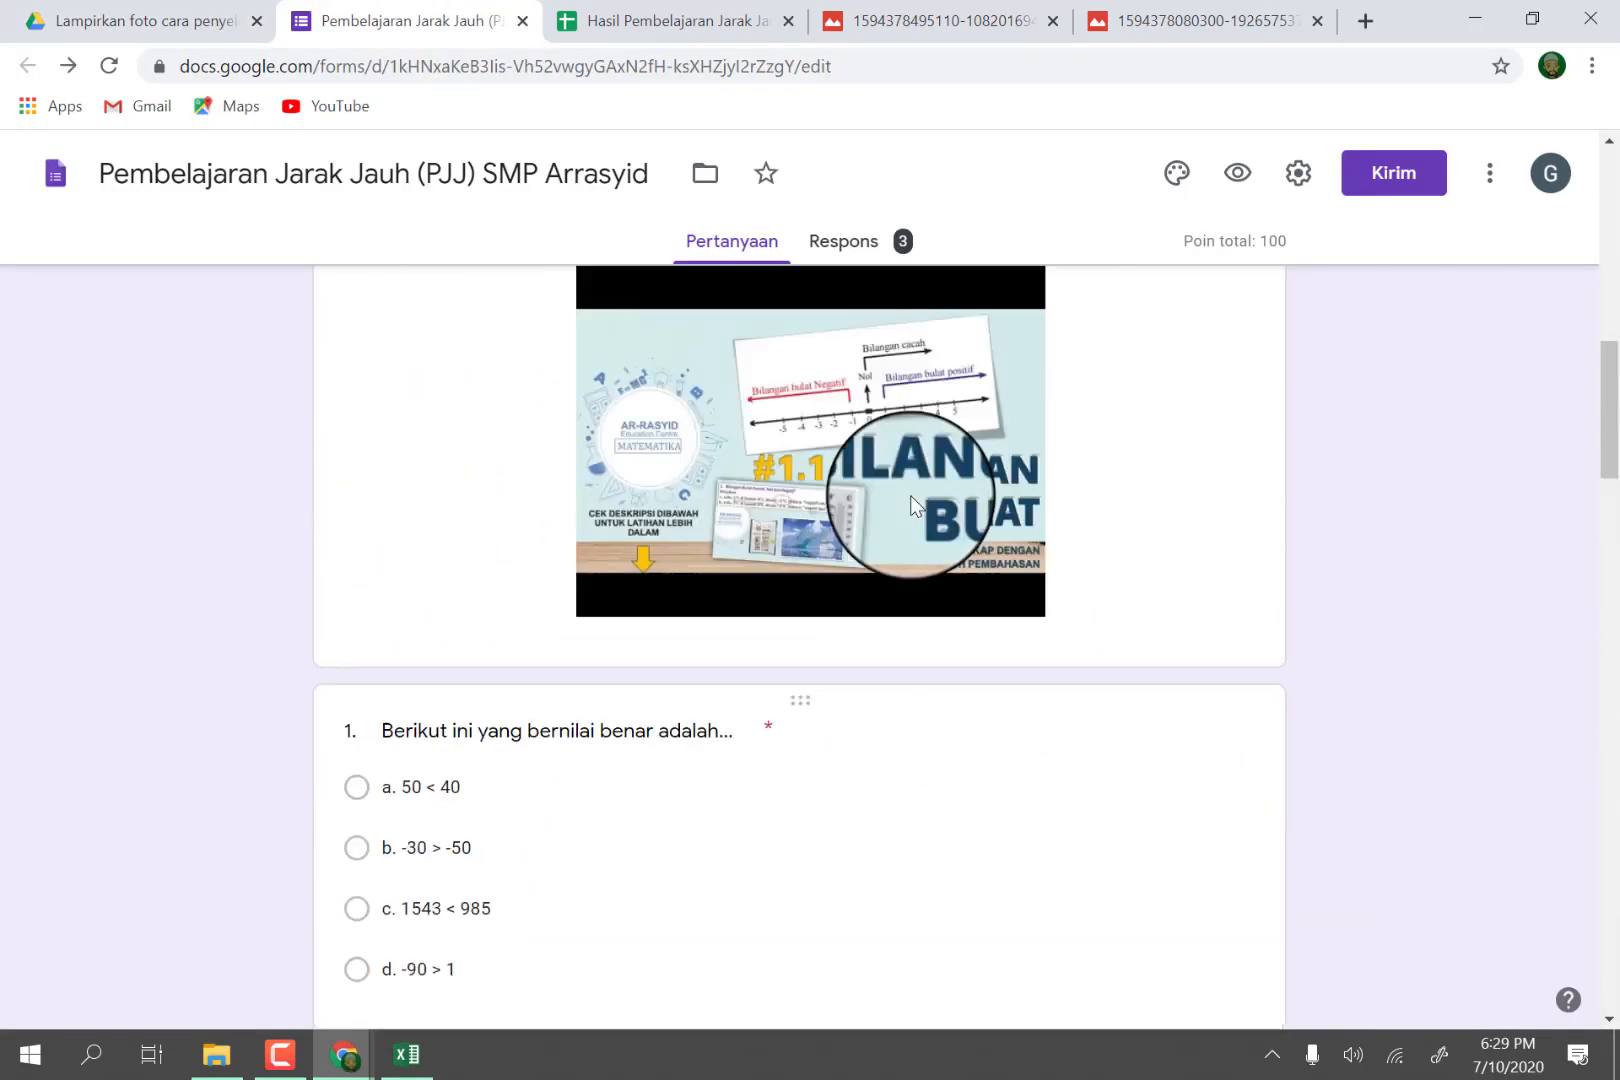
pyautogui.scroll(4, 910, 492)
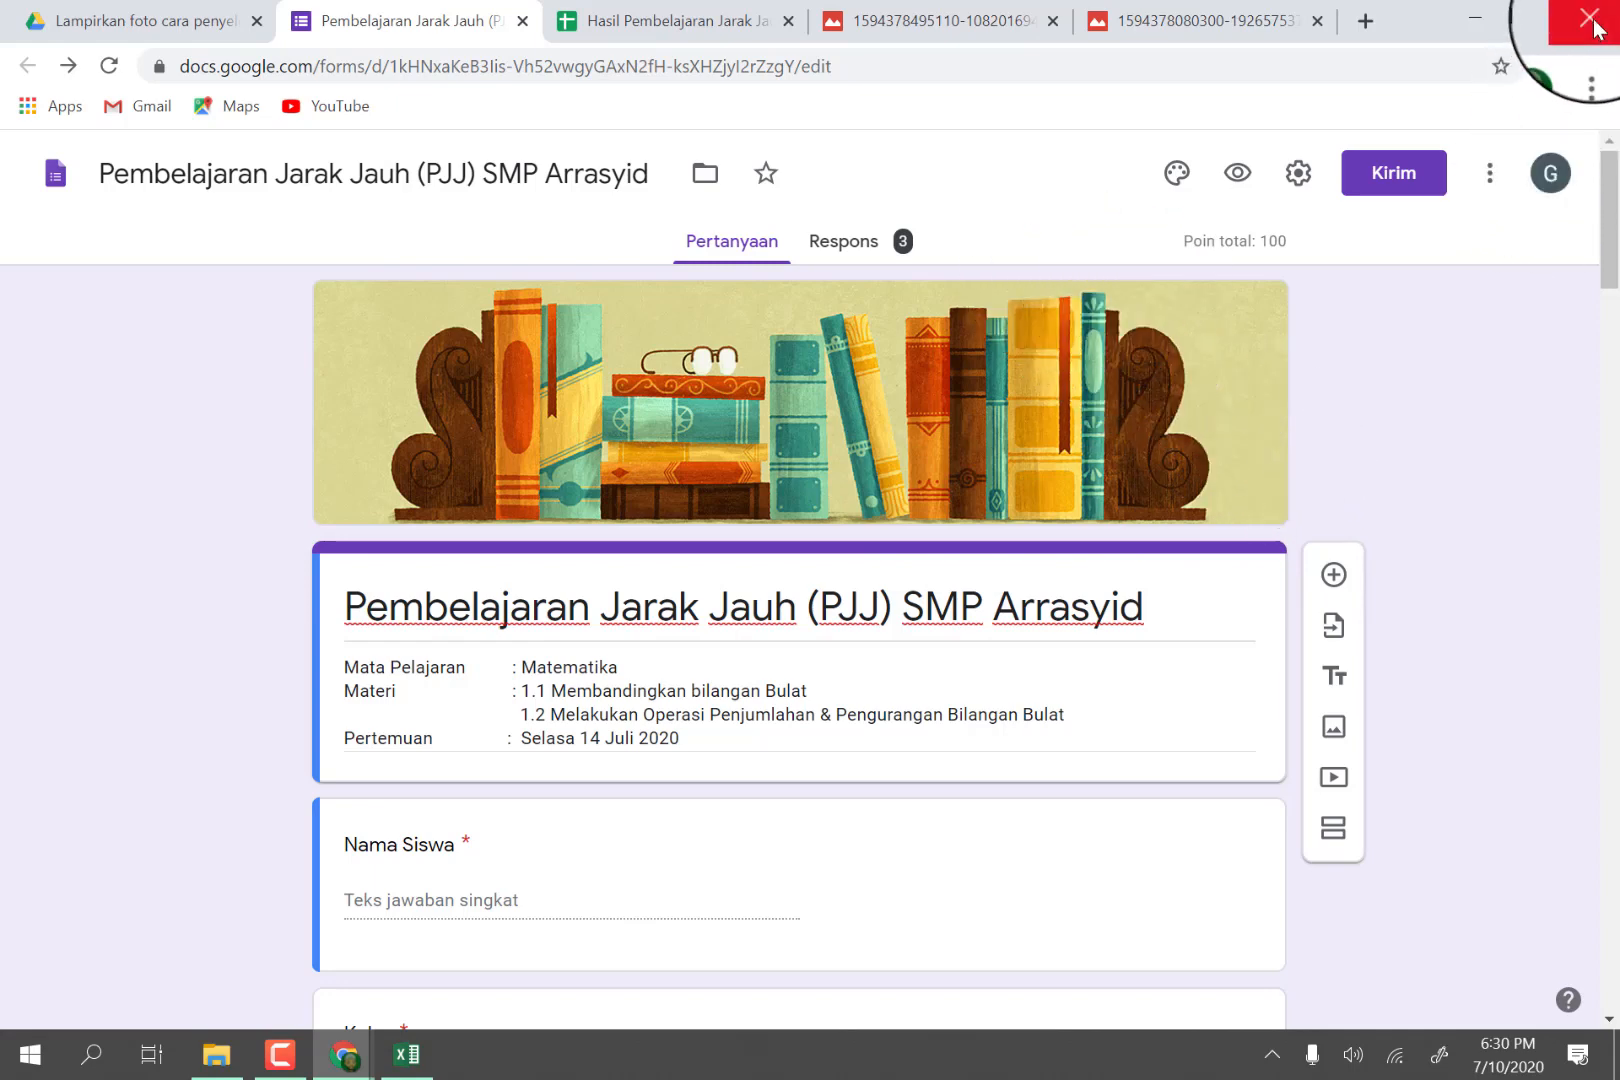
pyautogui.click(1474, 17)
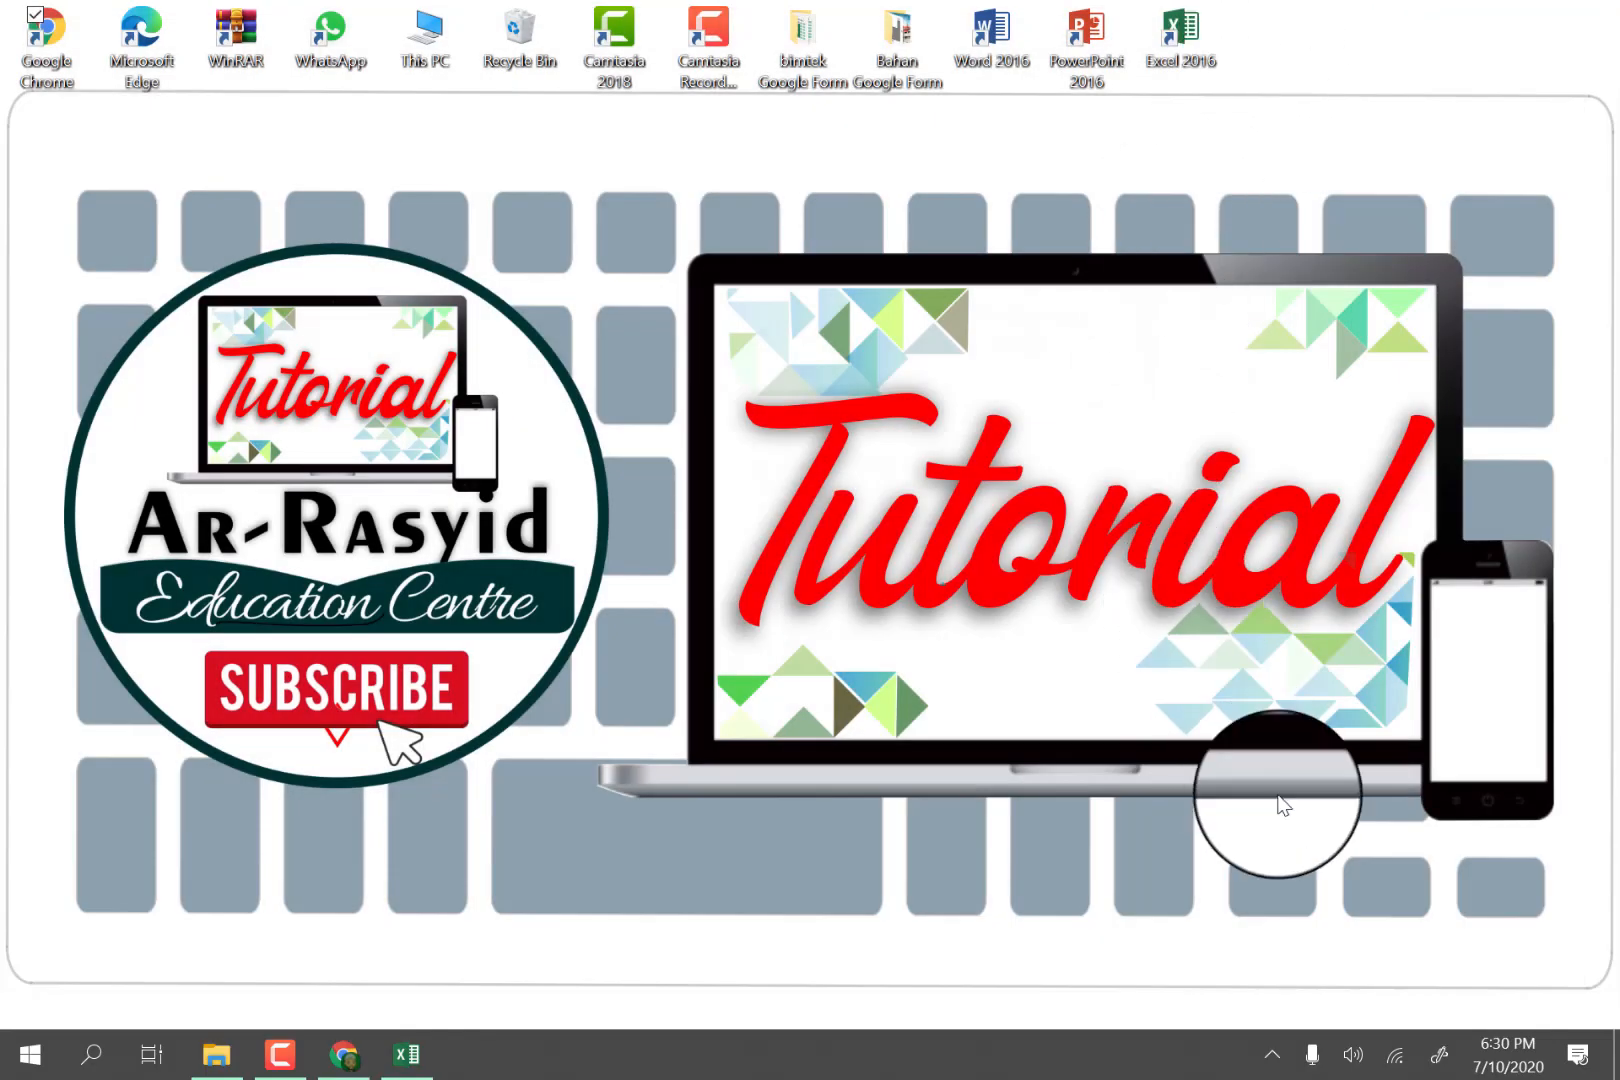